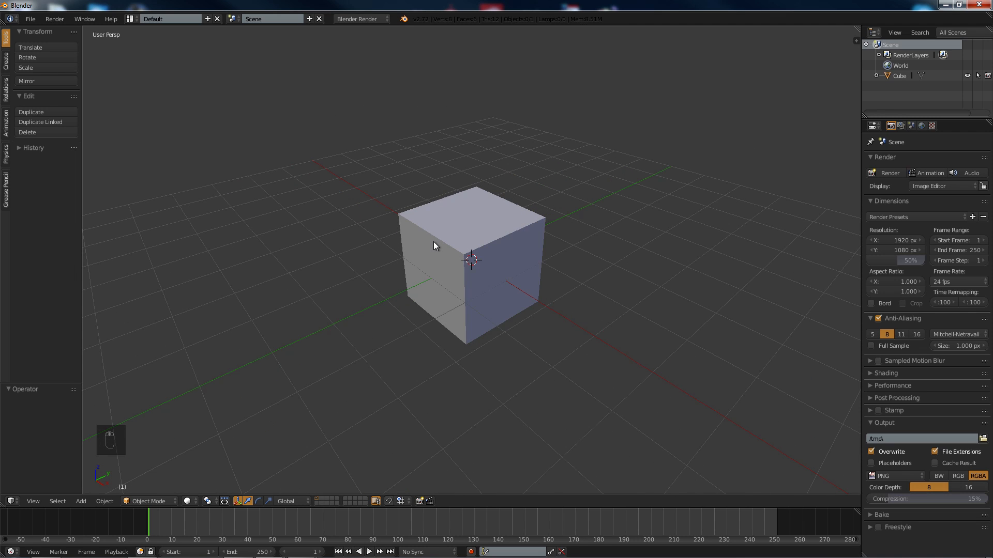
Step: Flatten the cube's mesh into a slab by scaling it by about 0.105 along Z in Edit Mode
{"action": "scroll", "coordinate": [433, 241], "scroll_direction": "up", "scroll_amount": 3}
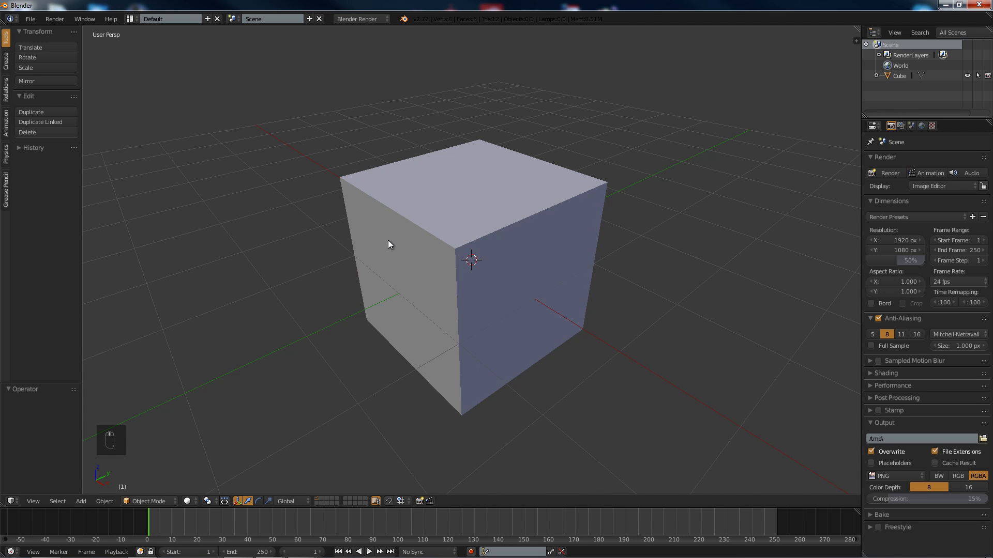
{"action": "middle_click_drag", "start_coordinate": [388, 241], "coordinate": [395, 239]}
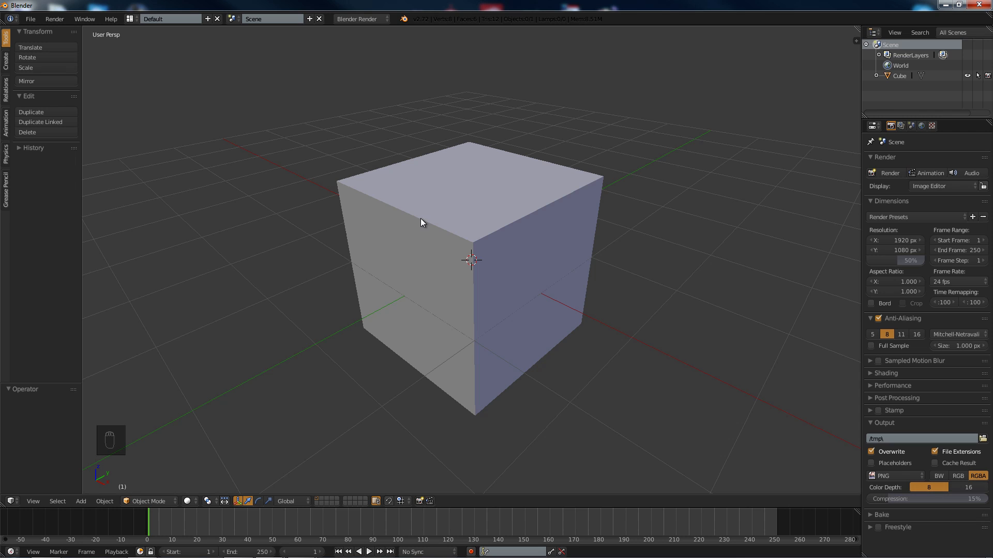
{"action": "right_click", "coordinate": [439, 217]}
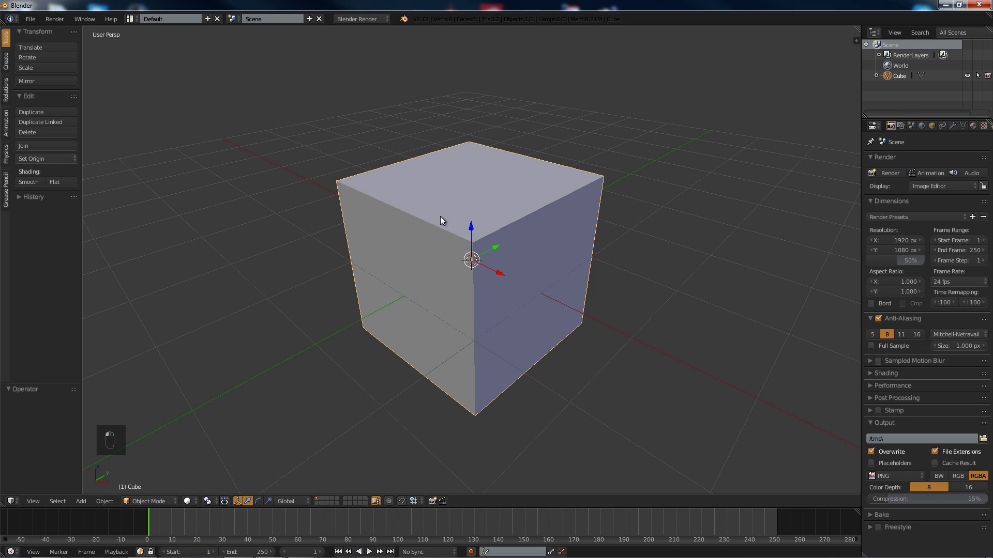
{"action": "mouse_move", "coordinate": [442, 216]}
{"action": "middle_mouse_down"}
{"action": "mouse_move", "coordinate": [420, 213]}
{"action": "mouse_move", "coordinate": [447, 213]}
{"action": "middle_mouse_up"}
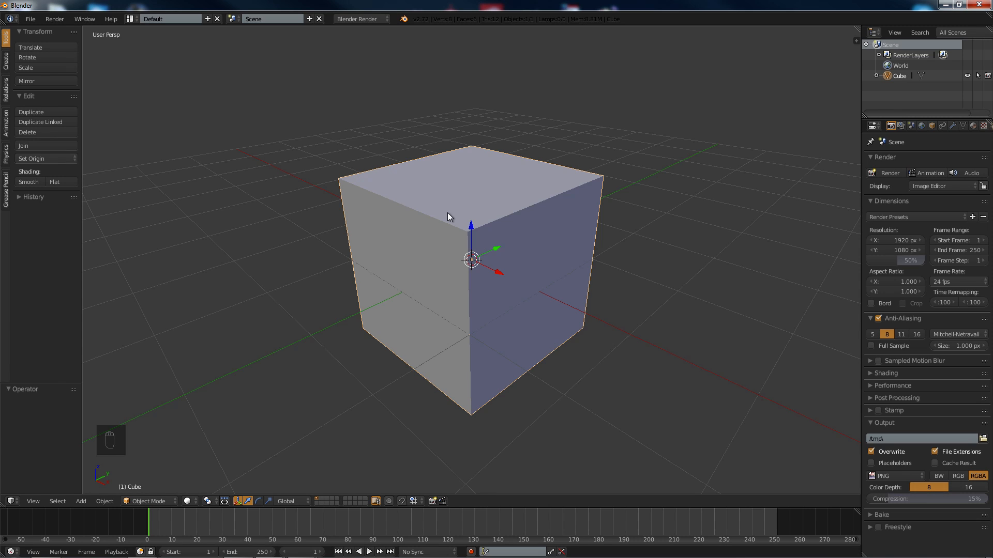
{"action": "key", "text": "Tab"}
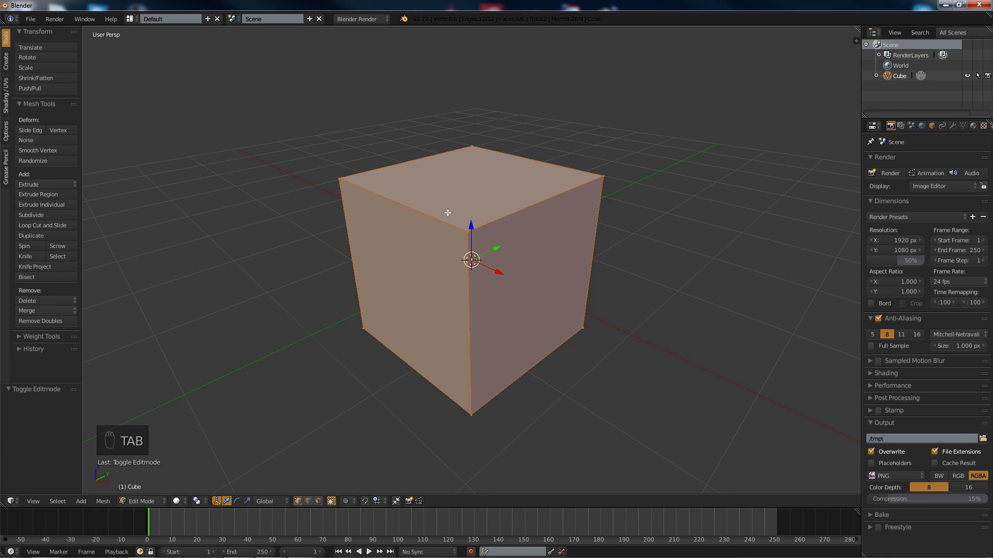
{"action": "key", "text": "s"}
{"action": "key", "text": "z"}
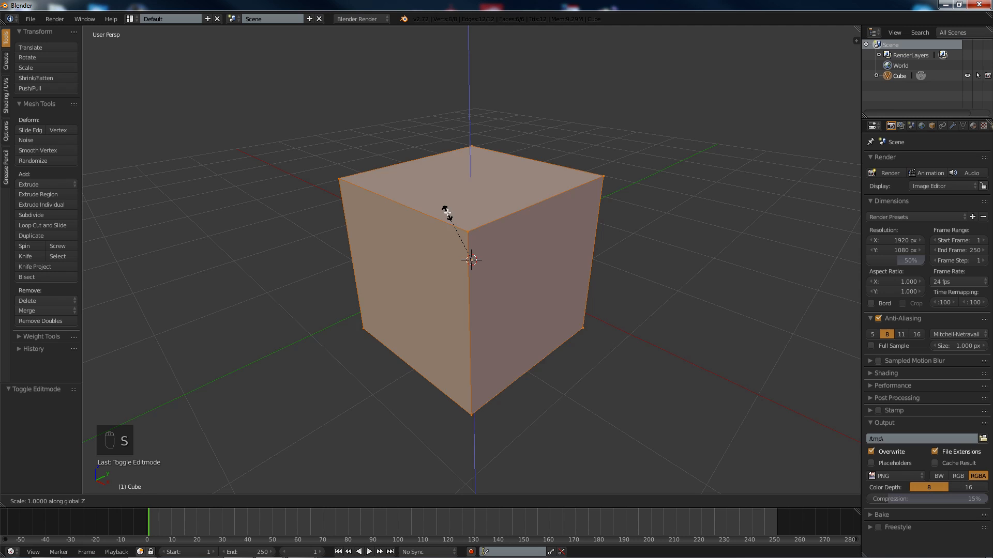
{"action": "left_click", "coordinate": [469, 255]}
Step: Thin the slab further by scaling it by about 0.516 along Z
{"action": "scroll", "coordinate": [471, 250], "scroll_direction": "up", "scroll_amount": 2}
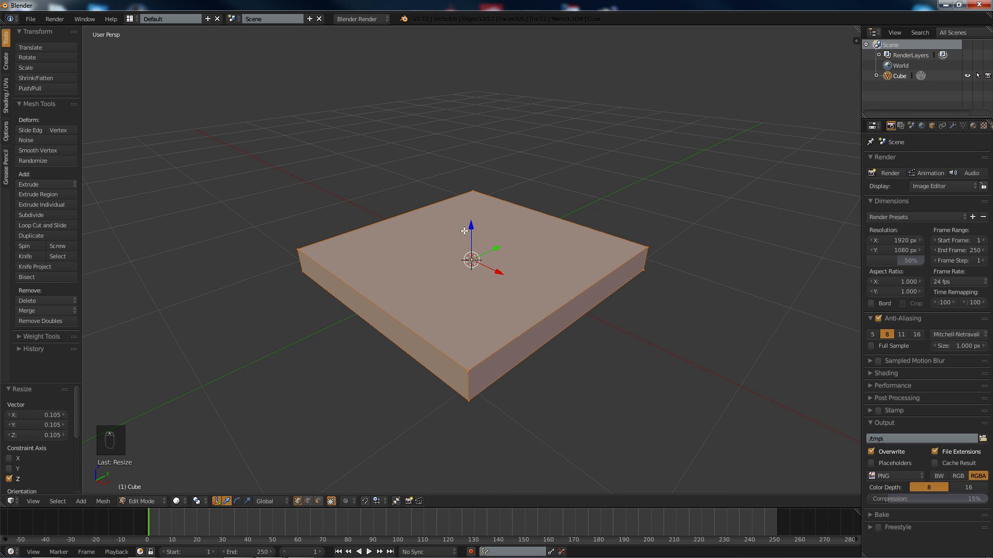
{"action": "middle_click_drag", "start_coordinate": [464, 231], "coordinate": [451, 229]}
{"action": "middle_click_drag", "start_coordinate": [508, 201], "coordinate": [506, 192]}
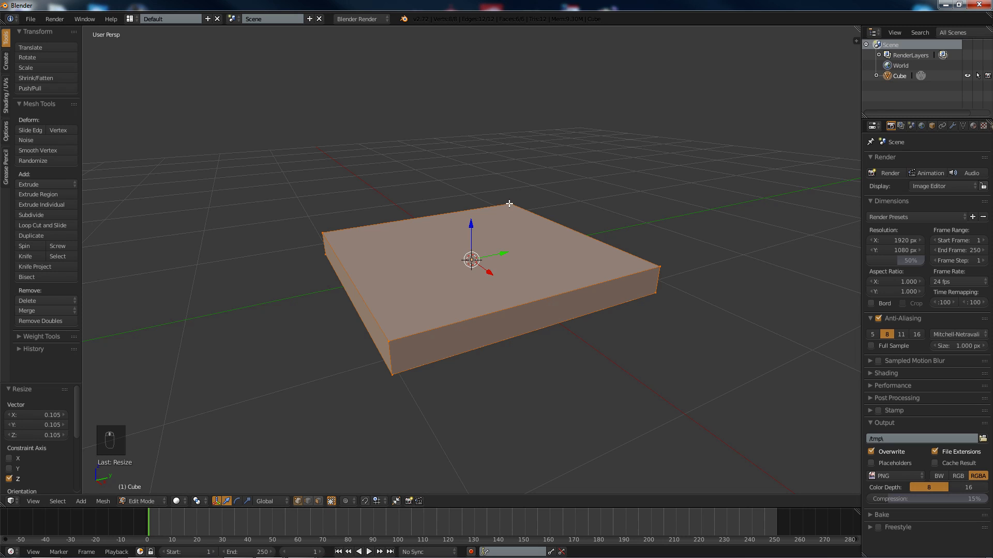
{"action": "key", "text": "s"}
{"action": "key", "text": "z"}
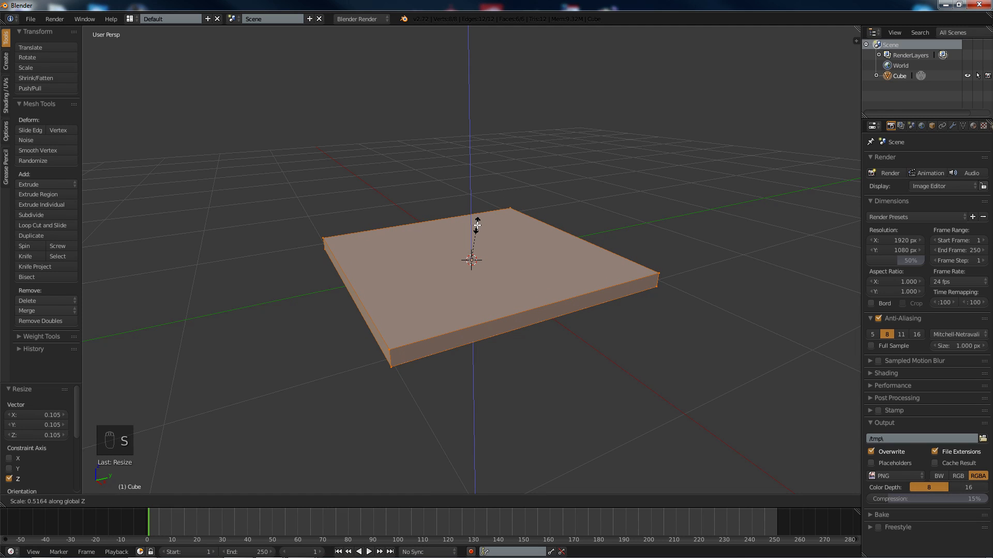
{"action": "left_click", "coordinate": [477, 225]}
Step: Stretch the slab by about 1.502 along Y and refine its length with a further Y scale of about 0.949
{"action": "key", "text": "s"}
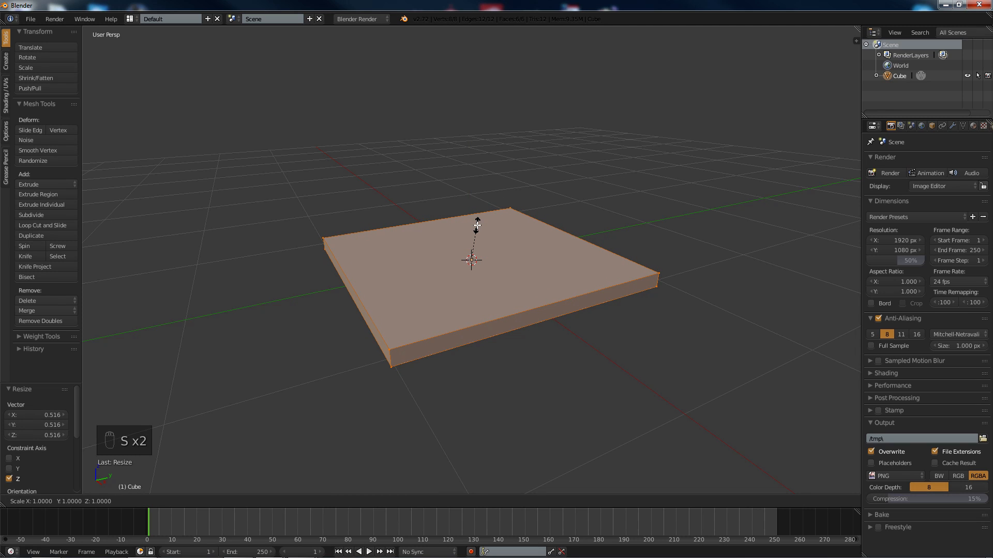
{"action": "key", "text": "y"}
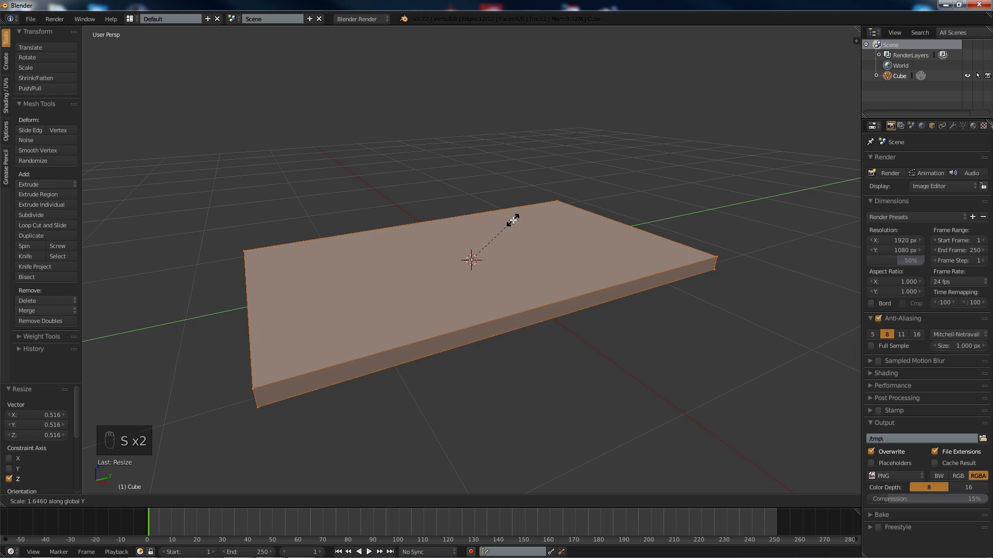
{"action": "left_click", "coordinate": [506, 220]}
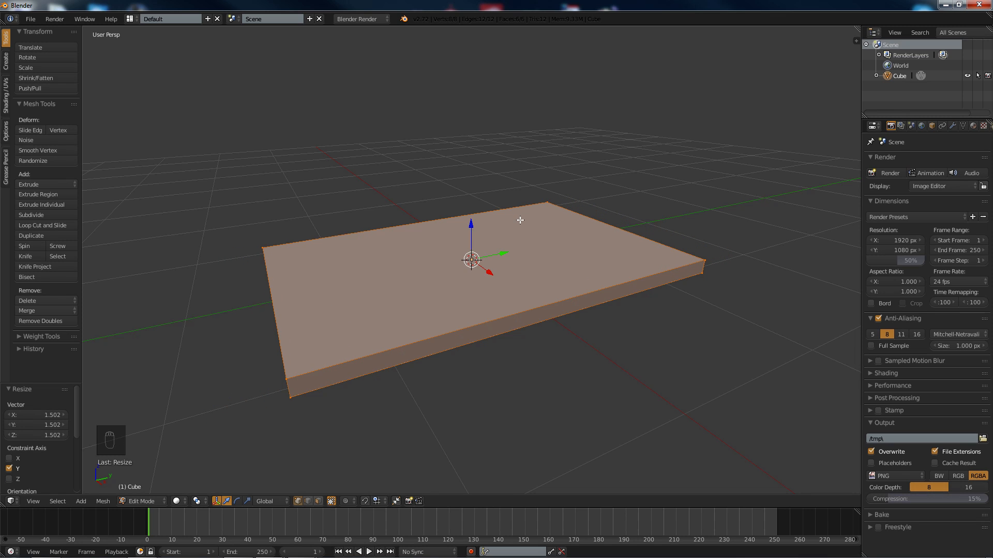
{"action": "middle_click_drag", "start_coordinate": [518, 220], "coordinate": [481, 225]}
{"action": "key", "text": "s"}
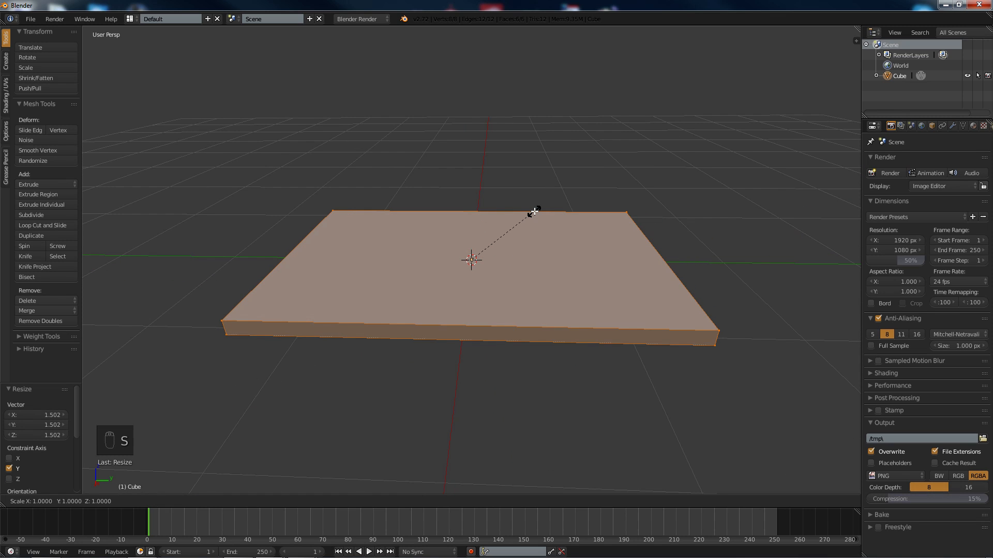
{"action": "key", "text": "y"}
{"action": "left_click", "coordinate": [529, 211]}
Step: Duplicate the slab in place and rotate the copy 90° about the Y axis to form an upright panel
{"action": "middle_click_drag", "start_coordinate": [529, 212], "coordinate": [538, 193]}
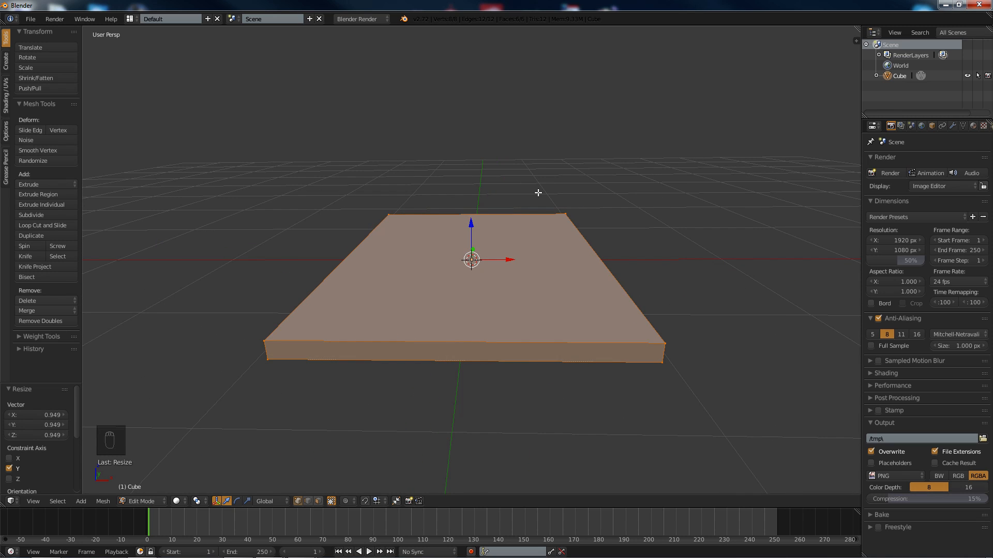
{"action": "key", "text": "shift+d"}
{"action": "left_click", "coordinate": [537, 192]}
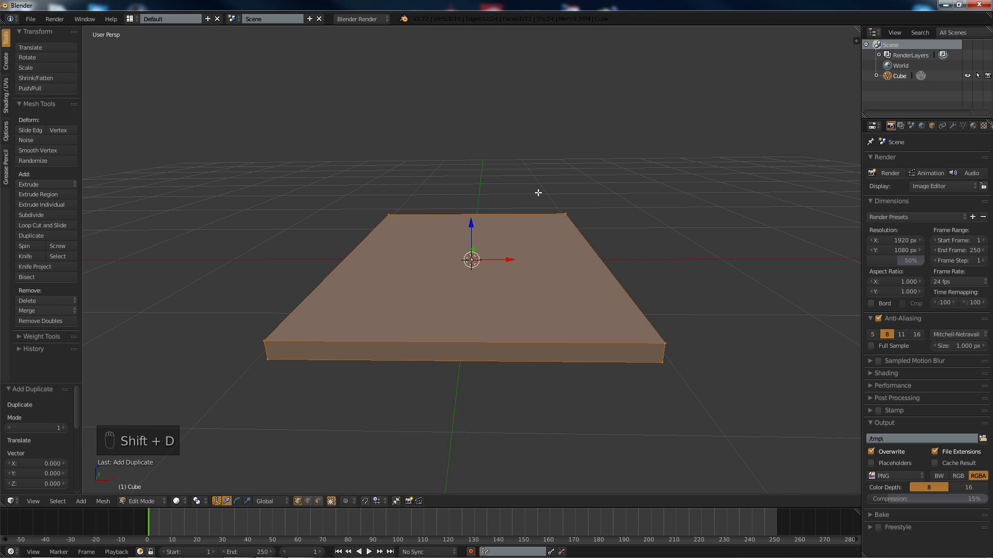
{"action": "key", "text": "r"}
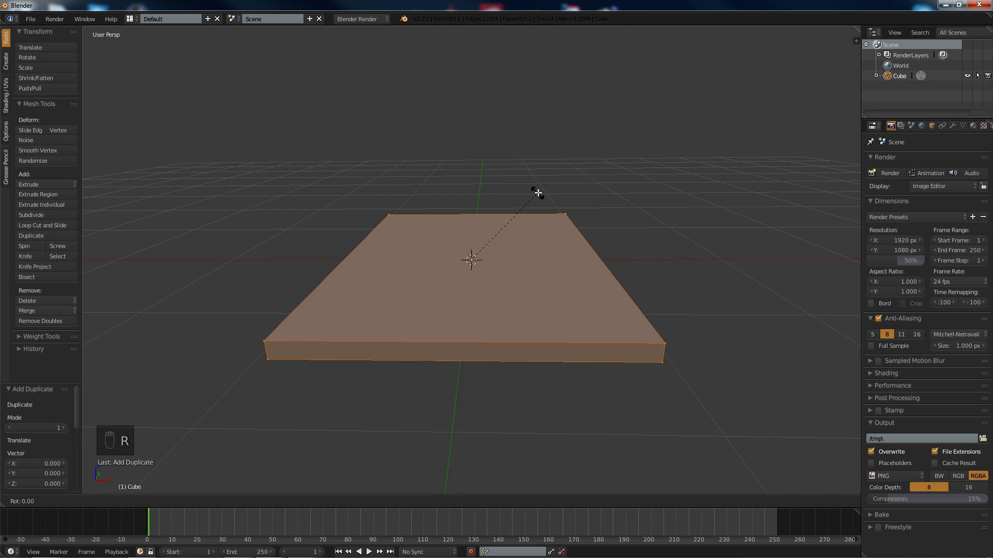
{"action": "type", "text": "y90"}
{"action": "key", "text": "Return"}
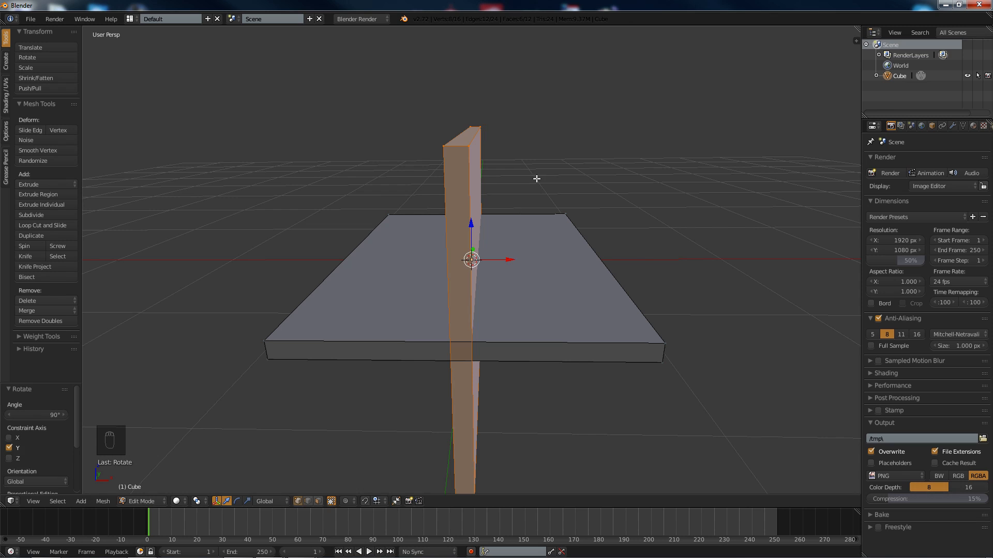
Step: Move the upright panel about -0.942 along X and 0.947 along Z, aligning its lower end with the base slab's end
{"action": "left_click_drag", "start_coordinate": [512, 260], "coordinate": [399, 248]}
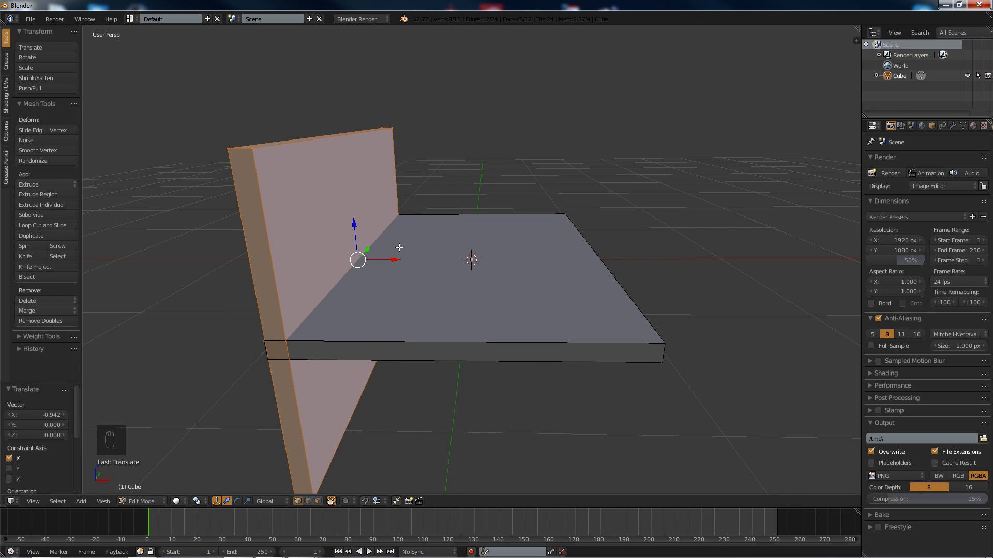
{"action": "key", "text": "KP_1"}
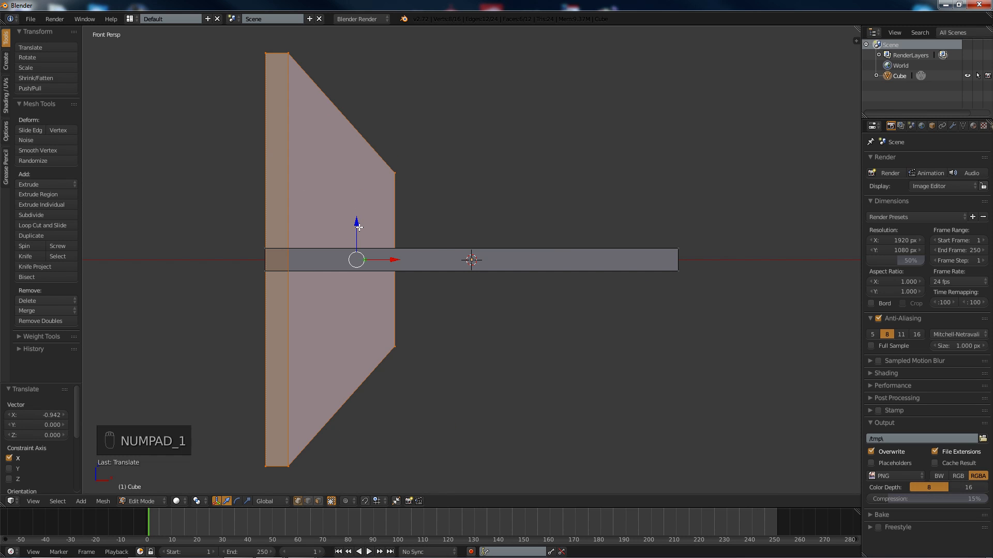
{"action": "key", "text": "KP_5"}
{"action": "scroll", "coordinate": [383, 276], "scroll_direction": "up", "scroll_amount": 5}
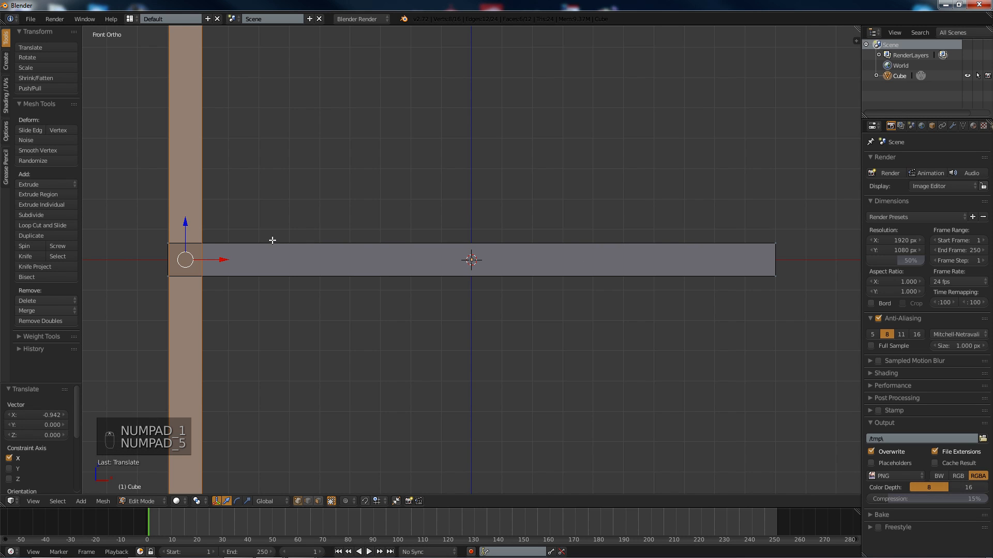
{"action": "middle_click_drag", "start_coordinate": [270, 240], "coordinate": [417, 235], "text": "shift"}
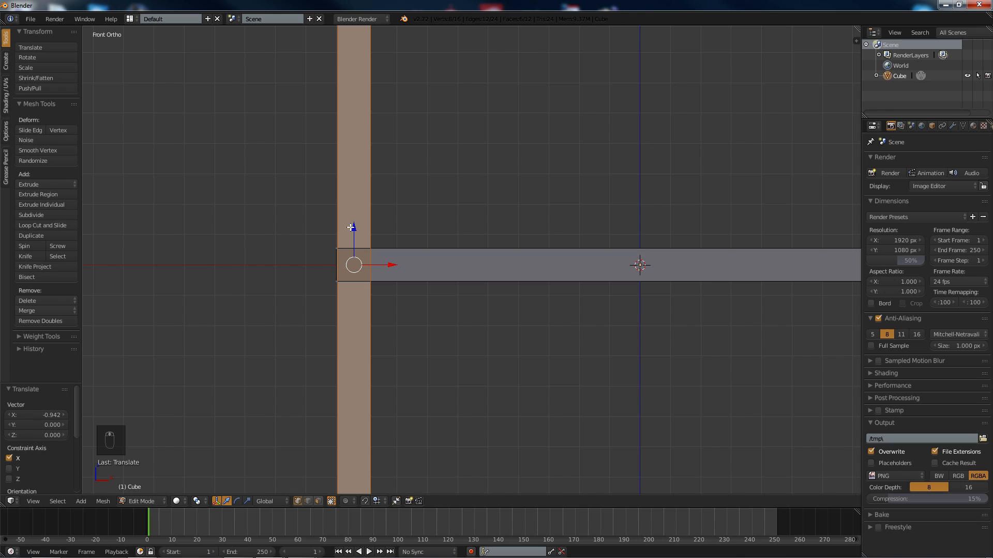
{"action": "left_click_drag", "start_coordinate": [354, 227], "coordinate": [362, 403]}
{"action": "scroll", "coordinate": [346, 293], "scroll_direction": "up", "scroll_amount": 1}
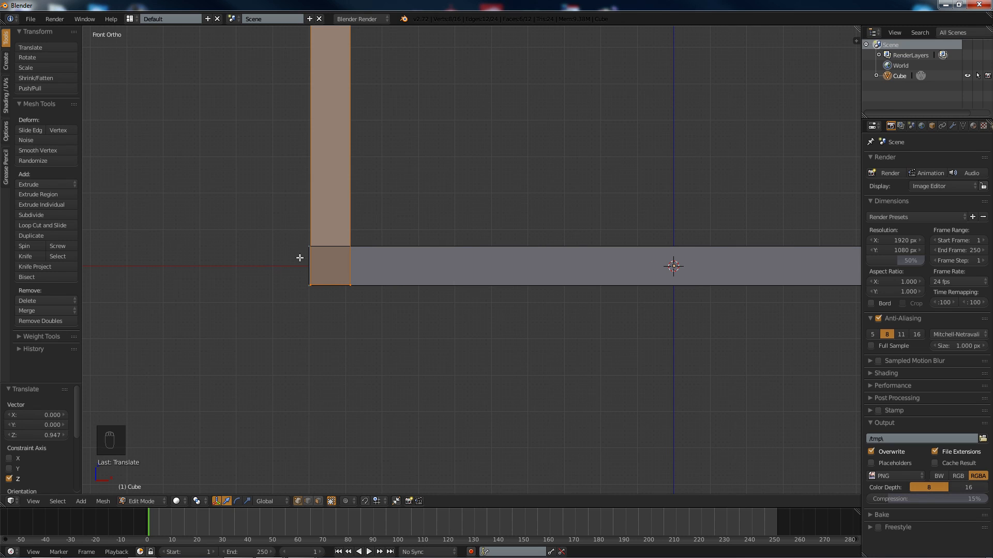
Step: Add one loop cut across the upright panel and slide it down to the level of the base slab's top surface
{"action": "scroll", "coordinate": [328, 251], "scroll_direction": "down", "scroll_amount": 7}
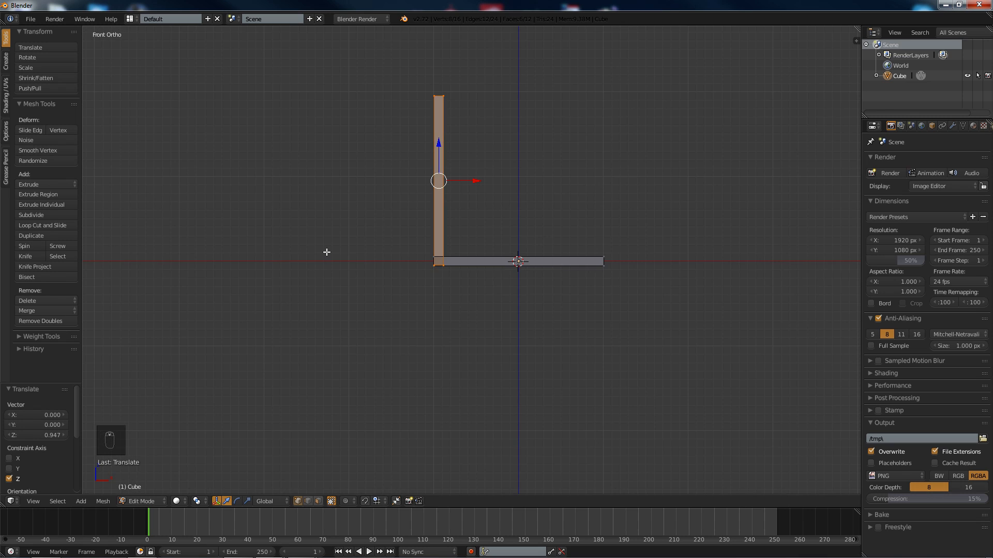
{"action": "scroll", "coordinate": [326, 252], "scroll_direction": "up", "scroll_amount": 5}
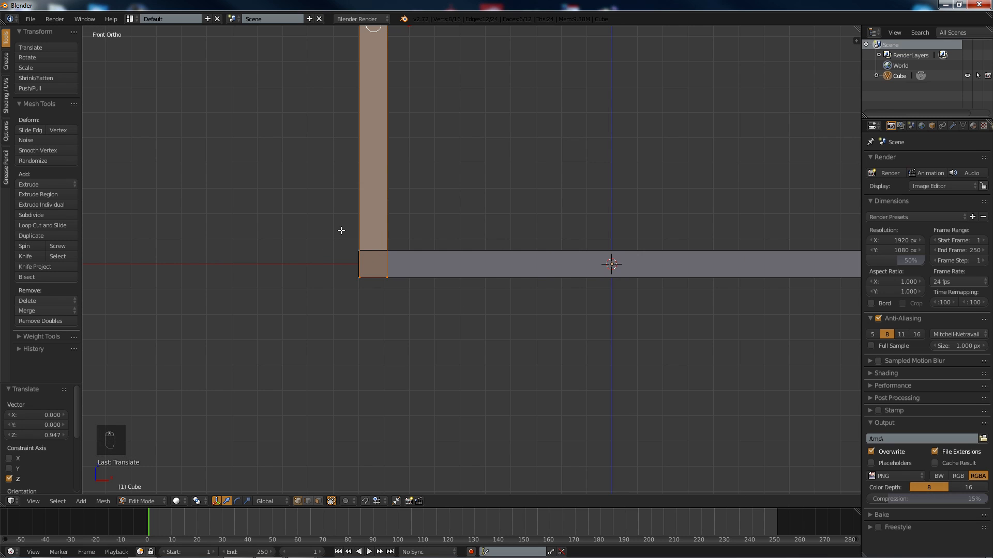
{"action": "key", "text": "ctrl+r"}
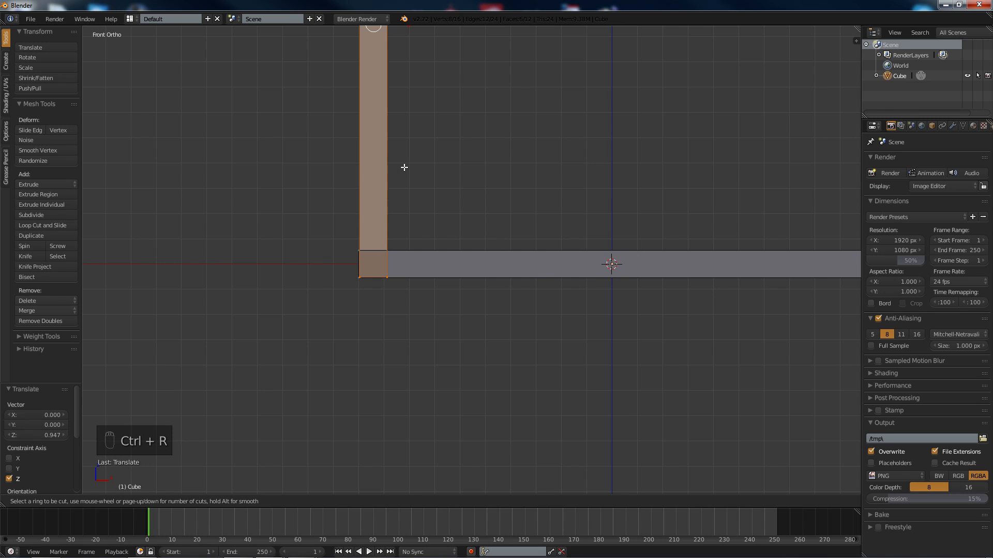
{"action": "right_click", "coordinate": [452, 166]}
{"action": "scroll", "coordinate": [443, 170], "scroll_direction": "down", "scroll_amount": 3}
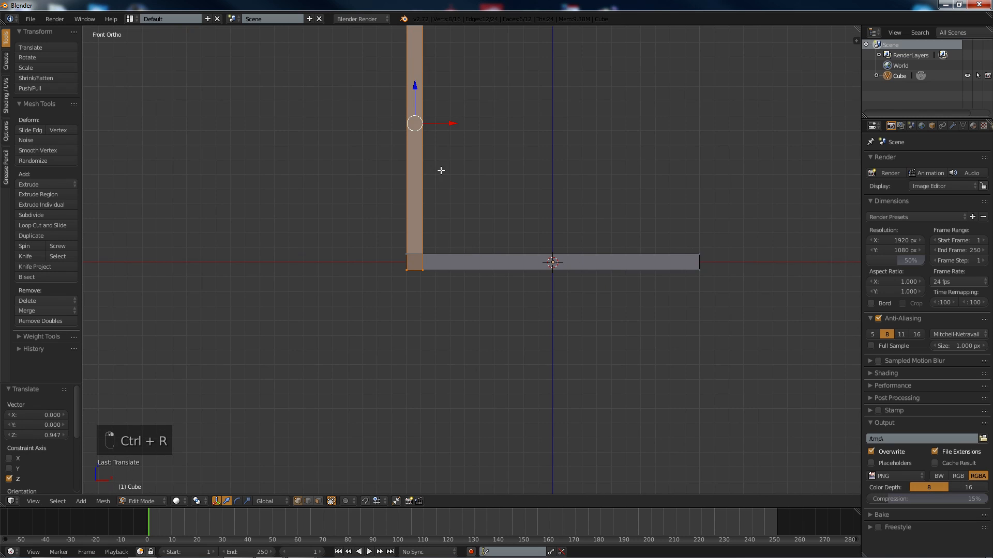
{"action": "key", "text": "ctrl+r"}
{"action": "left_click", "coordinate": [404, 119]}
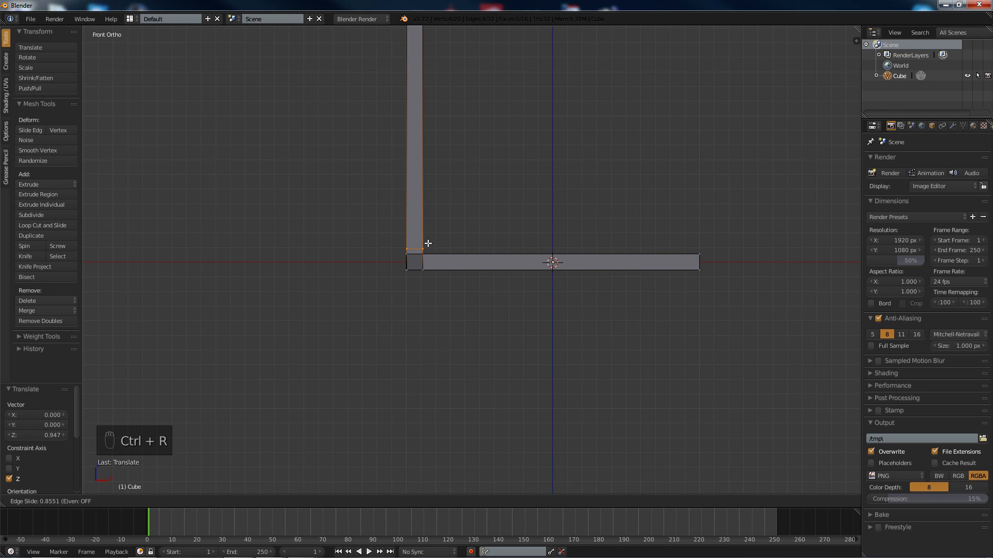
{"action": "left_click", "coordinate": [429, 248]}
Step: Select the upright panel's bottom vertices in wireframe display, excluding those of the base slab, and delete them
{"action": "scroll", "coordinate": [410, 257], "scroll_direction": "up", "scroll_amount": 5}
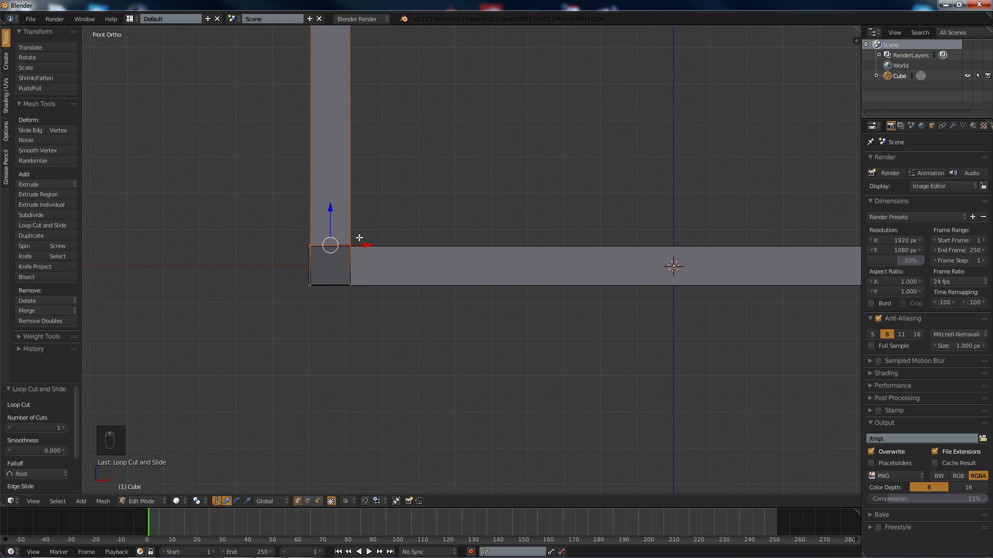
{"action": "scroll", "coordinate": [333, 261], "scroll_direction": "up", "scroll_amount": 3}
{"action": "middle_click_drag", "start_coordinate": [297, 271], "coordinate": [381, 275], "text": "shift"}
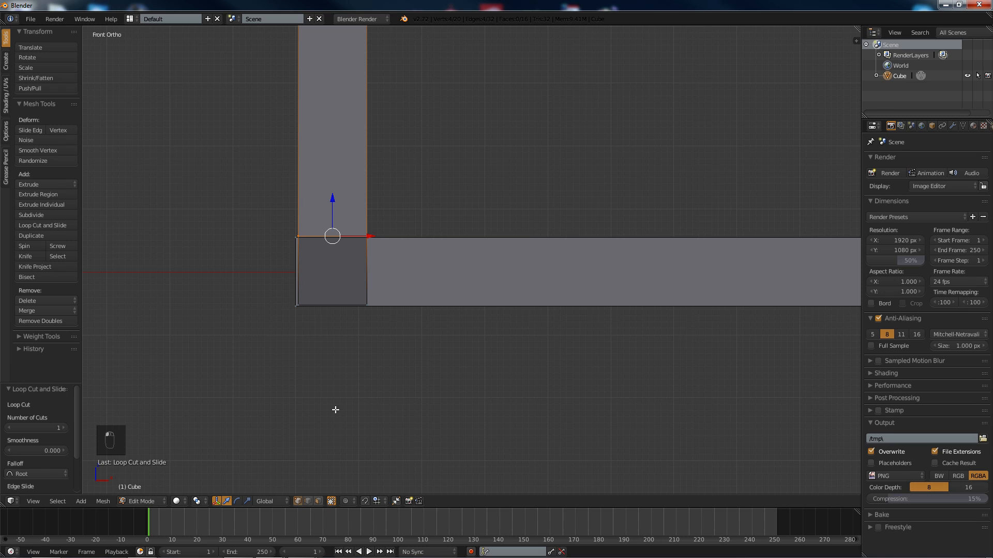
{"action": "right_click", "coordinate": [367, 302]}
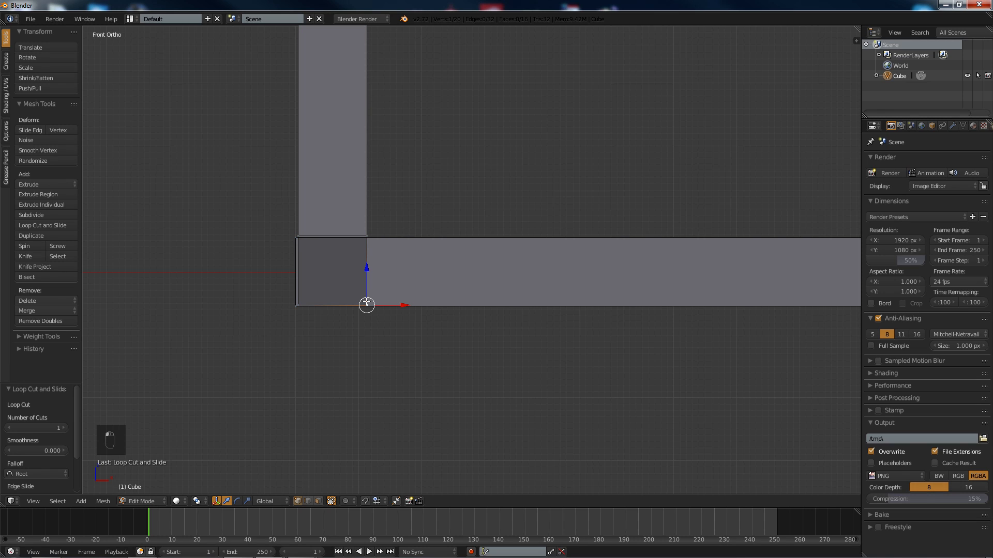
{"action": "key", "text": "z"}
{"action": "key", "text": "c"}
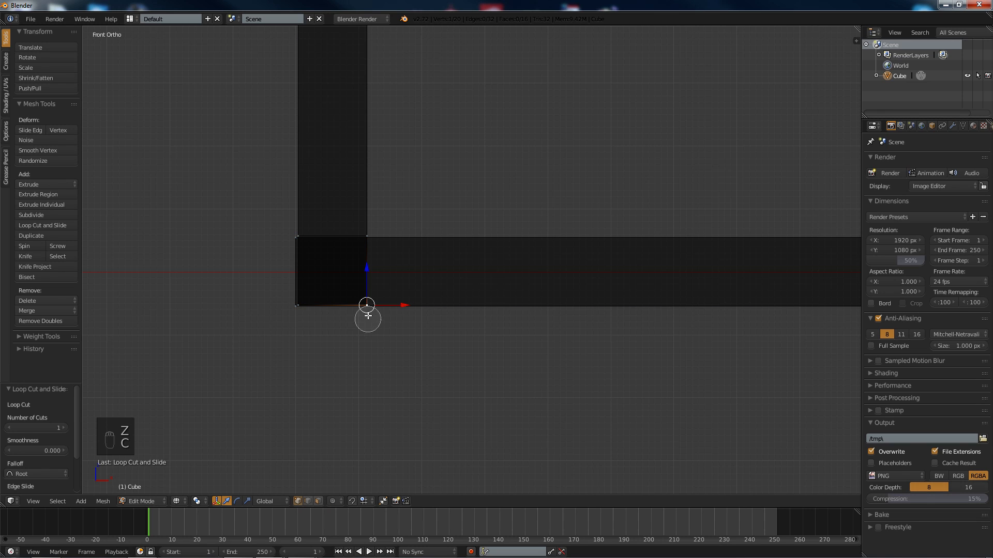
{"action": "left_click_drag", "start_coordinate": [364, 325], "coordinate": [350, 310]}
{"action": "left_click", "coordinate": [311, 305]}
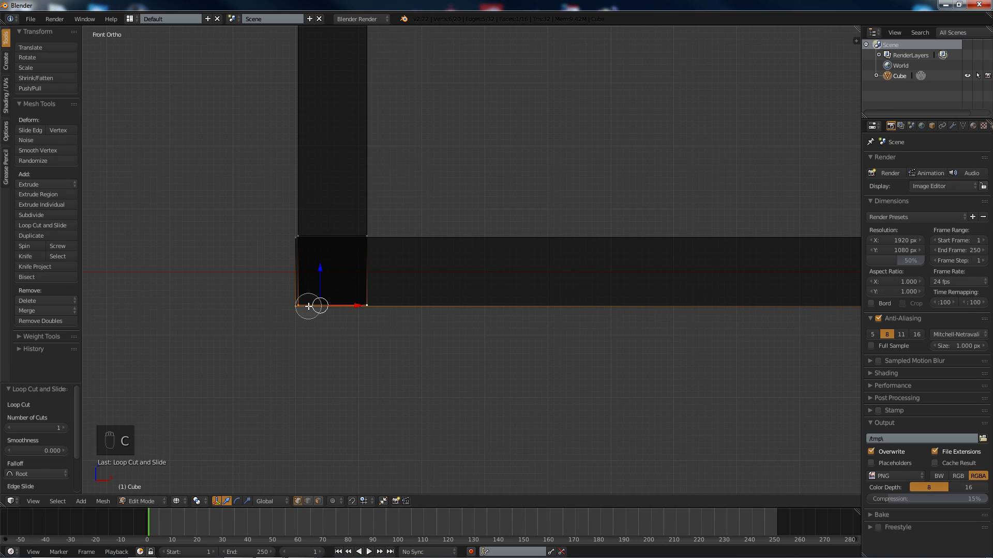
{"action": "middle_click", "coordinate": [286, 313]}
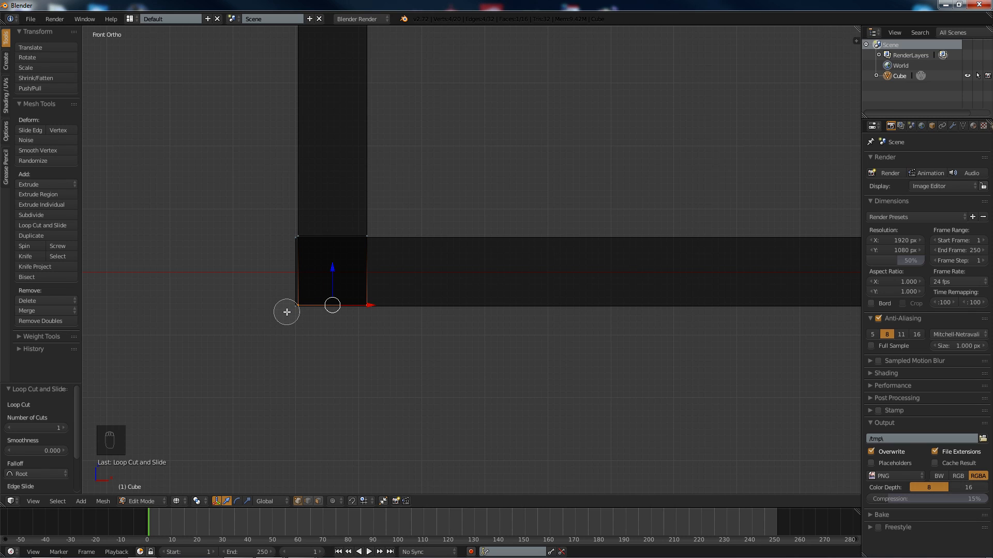
{"action": "right_click", "coordinate": [281, 313]}
{"action": "key", "text": "Delete"}
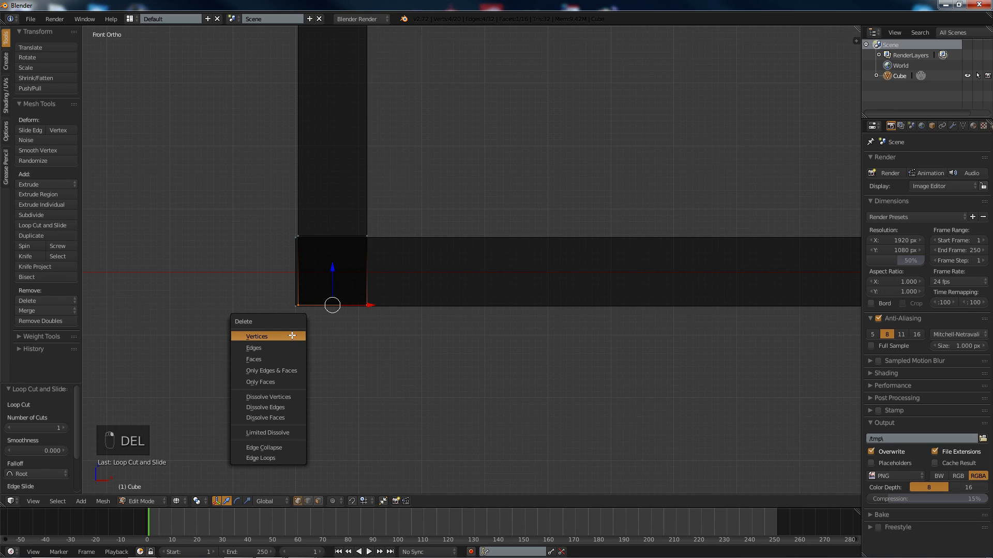
{"action": "left_click", "coordinate": [293, 336]}
{"action": "middle_click_drag", "start_coordinate": [323, 324], "coordinate": [319, 281]}
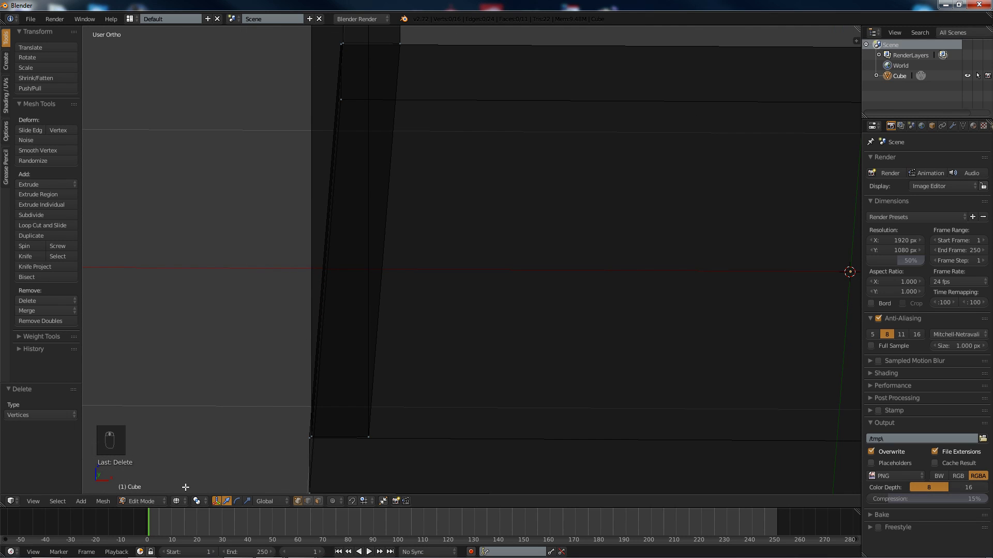
Step: Select the whole upright panel in solid perspective display and raise it 0.993 along Z, clear of the base slab
{"action": "key", "text": "KP_5"}
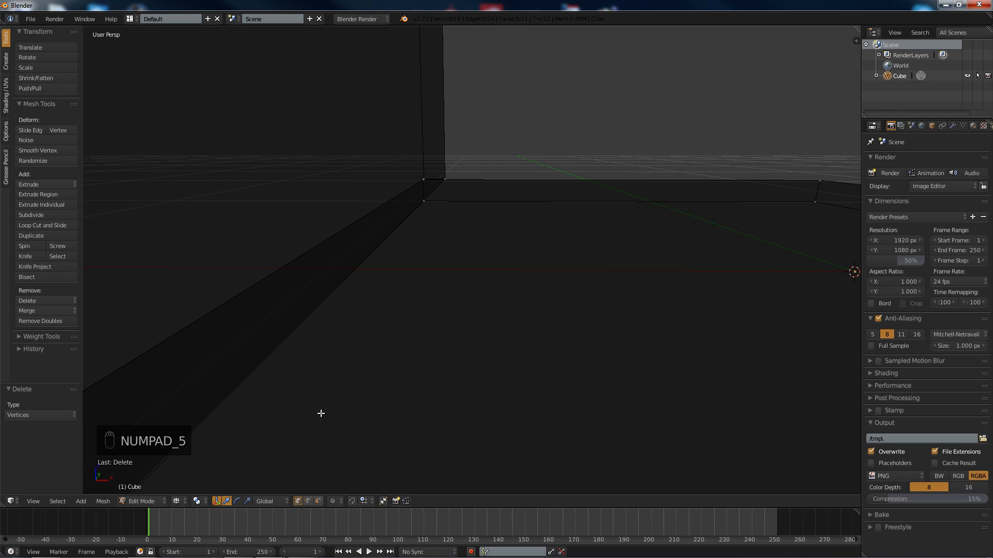
{"action": "key", "text": "z"}
{"action": "scroll", "coordinate": [377, 255], "scroll_direction": "down", "scroll_amount": 8}
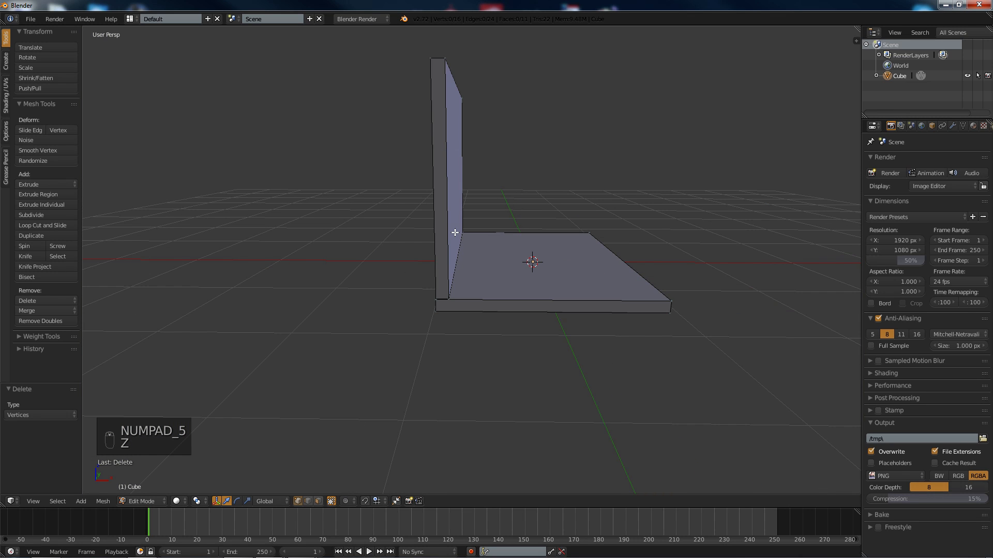
{"action": "scroll", "coordinate": [394, 311], "scroll_direction": "up", "scroll_amount": 3}
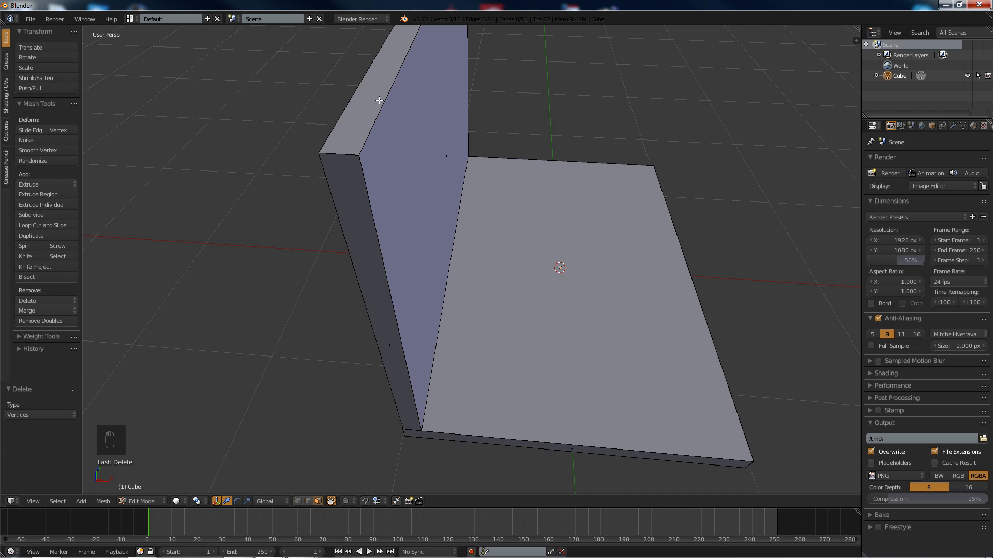
{"action": "key", "text": "l"}
{"action": "middle_click_drag", "start_coordinate": [325, 189], "coordinate": [373, 183]}
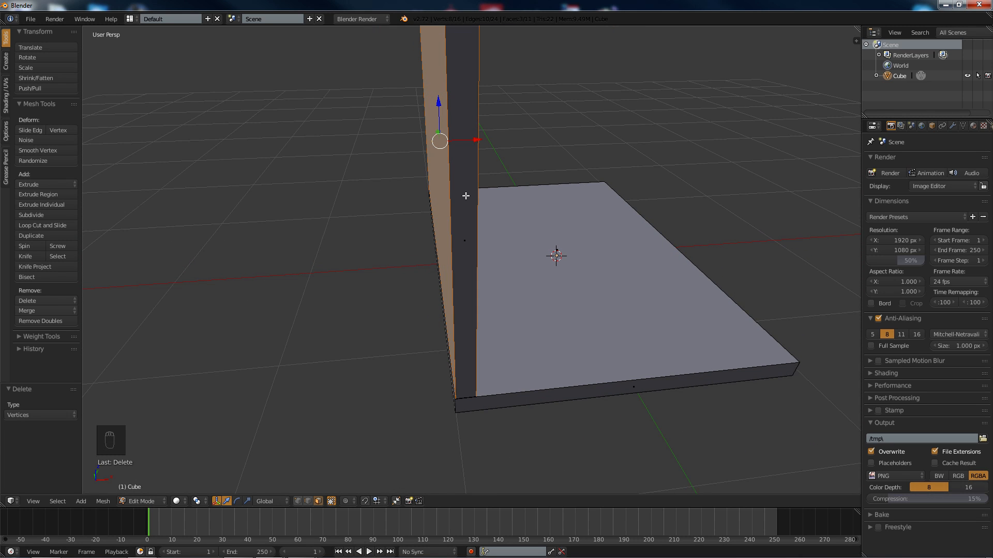
{"action": "key", "text": "a"}
{"action": "key", "text": "l"}
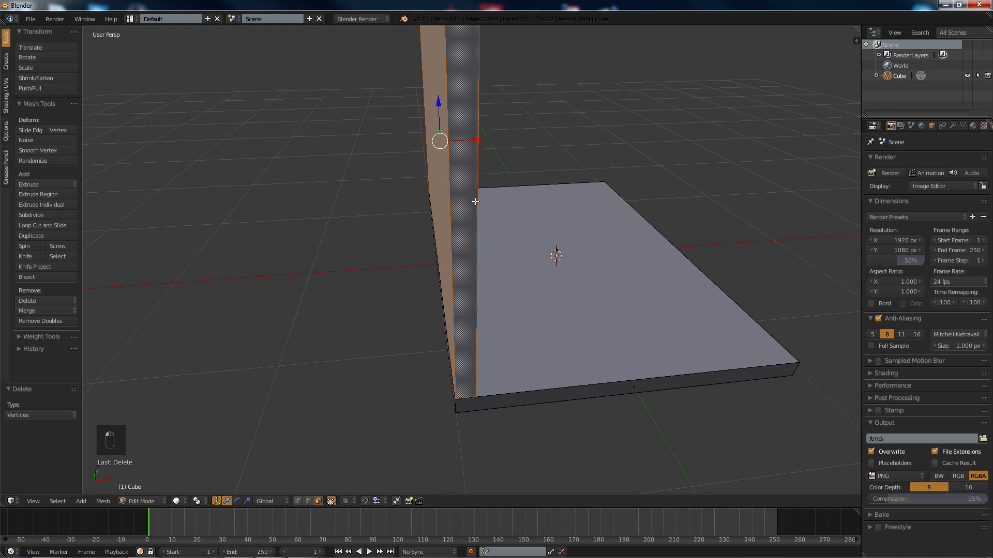
{"action": "middle_click_drag", "start_coordinate": [472, 200], "coordinate": [448, 212]}
{"action": "scroll", "coordinate": [447, 212], "scroll_direction": "down", "scroll_amount": 3}
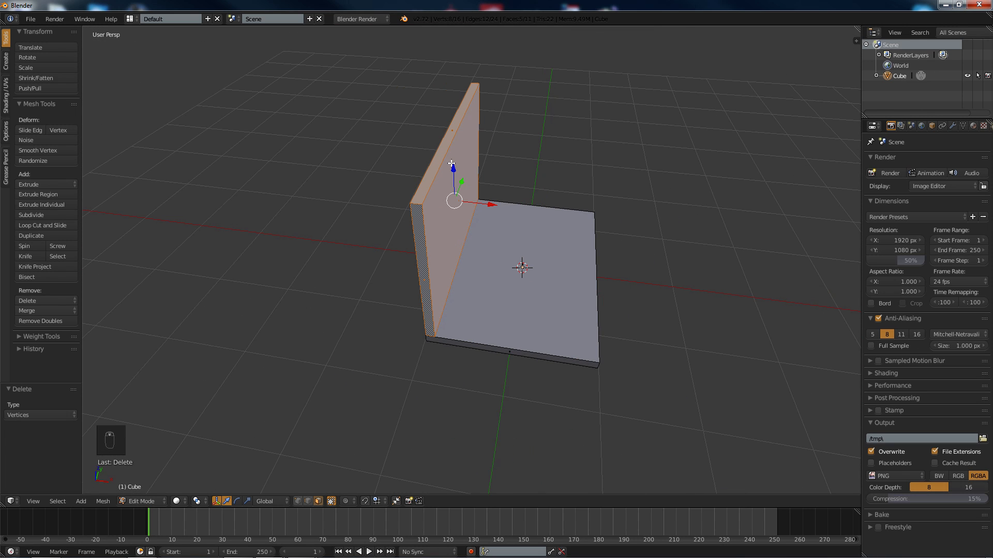
{"action": "left_click_drag", "start_coordinate": [453, 165], "coordinate": [439, 89]}
Step: Close the open underside of the upright panel with a face between its two long bottom edges
{"action": "middle_click_drag", "start_coordinate": [546, 212], "coordinate": [528, 192]}
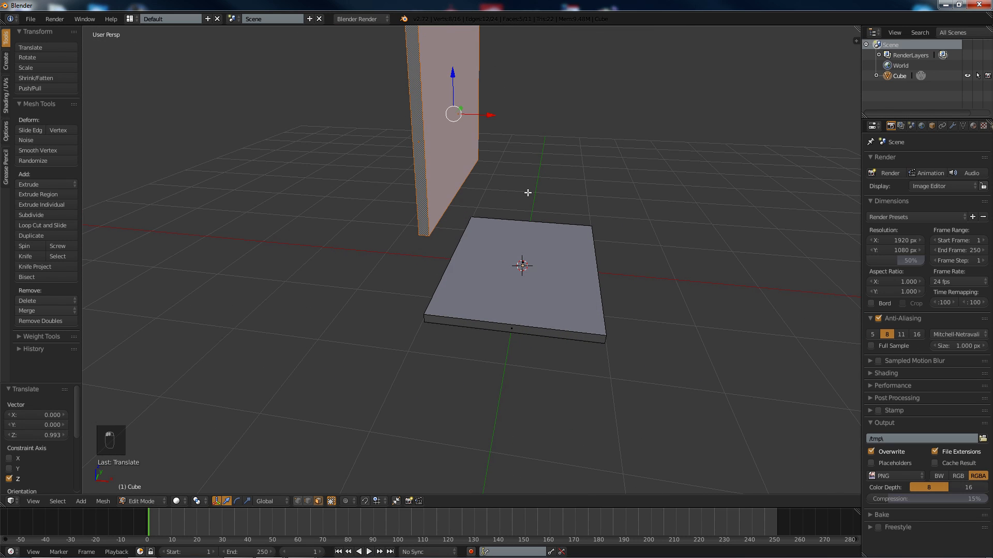
{"action": "middle_click_drag", "start_coordinate": [445, 164], "coordinate": [334, 315], "text": "shift"}
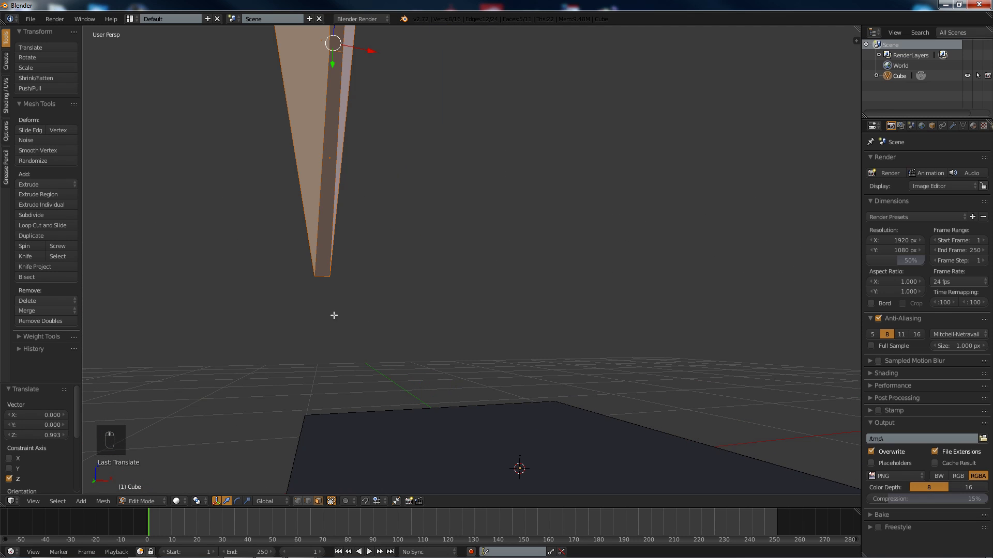
{"action": "left_click", "coordinate": [308, 501]}
{"action": "middle_click_drag", "start_coordinate": [304, 232], "coordinate": [318, 222]}
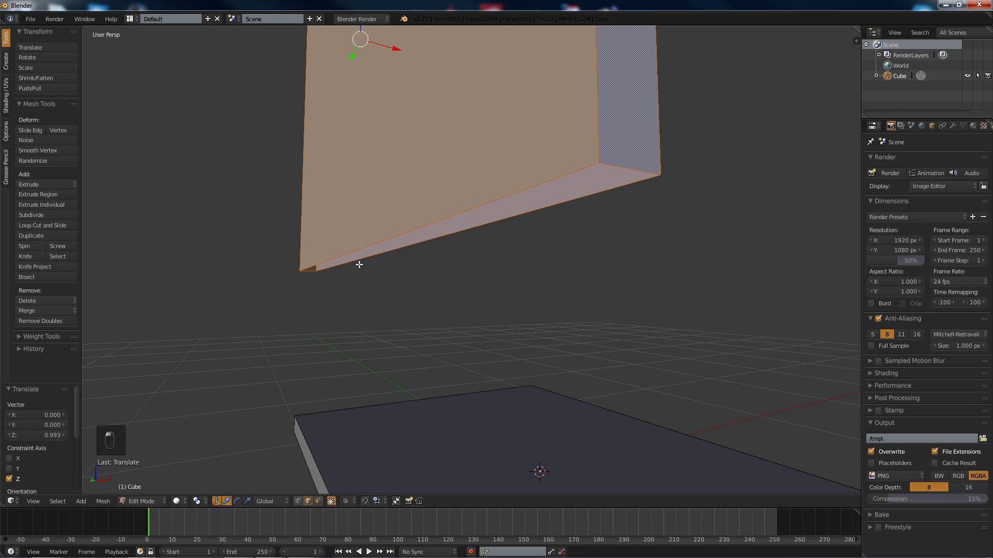
{"action": "right_click", "coordinate": [410, 245]}
{"action": "right_click", "coordinate": [442, 241], "text": "shift"}
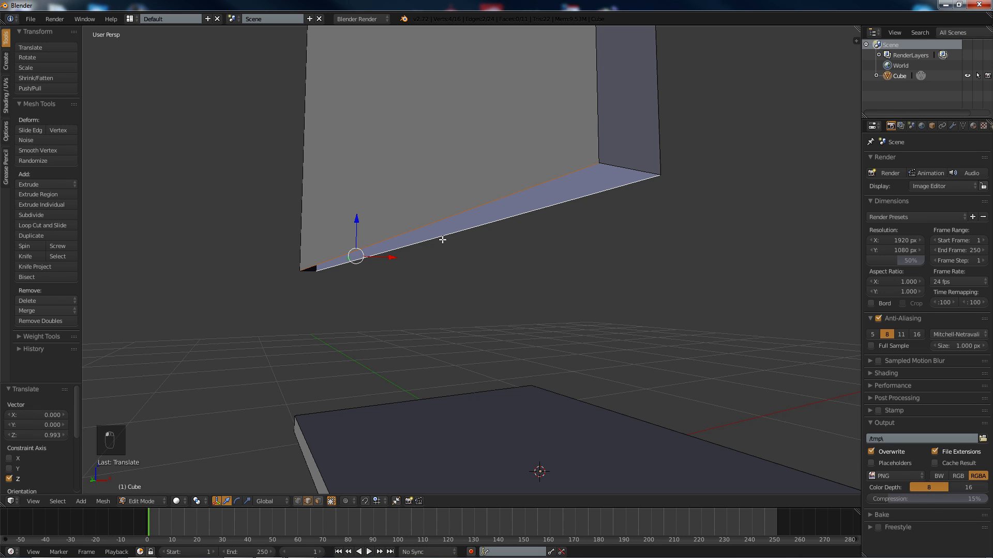
{"action": "key", "text": "f"}
Step: Select all faces of the upright panel and move it -0.976 along Z, back down to the base slab
{"action": "middle_click_drag", "start_coordinate": [541, 257], "coordinate": [455, 274]}
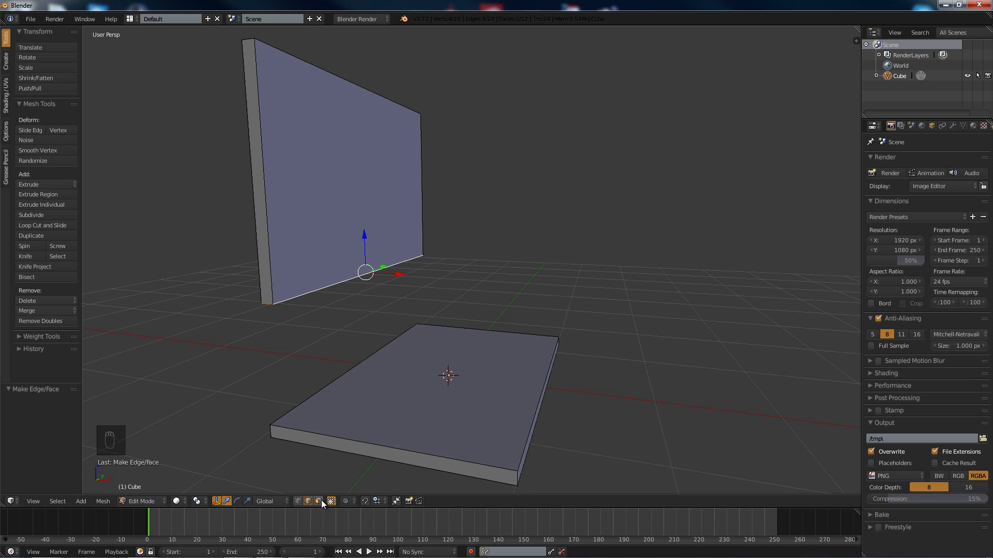
{"action": "mouse_move", "coordinate": [331, 290]}
{"action": "middle_mouse_down"}
{"action": "mouse_move", "coordinate": [368, 279]}
{"action": "mouse_move", "coordinate": [329, 286]}
{"action": "middle_mouse_up"}
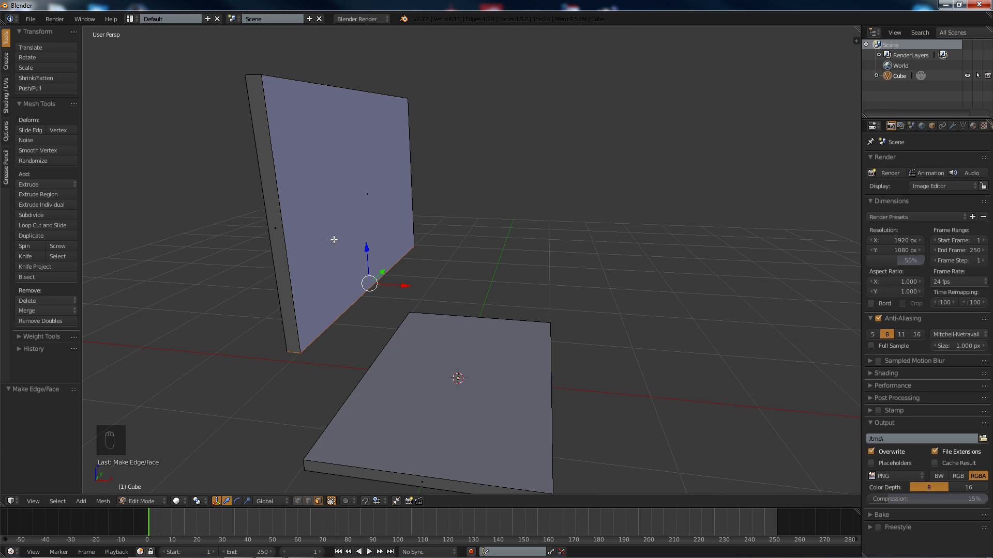
{"action": "key", "text": "z"}
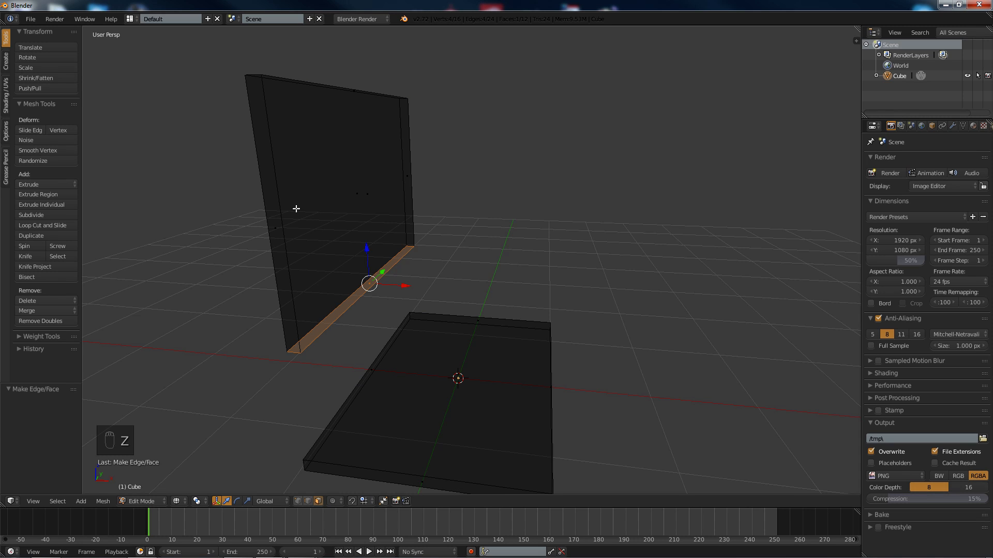
{"action": "key", "text": "c"}
{"action": "left_click", "coordinate": [256, 227]}
{"action": "left_click", "coordinate": [408, 155]}
{"action": "left_click", "coordinate": [282, 150]}
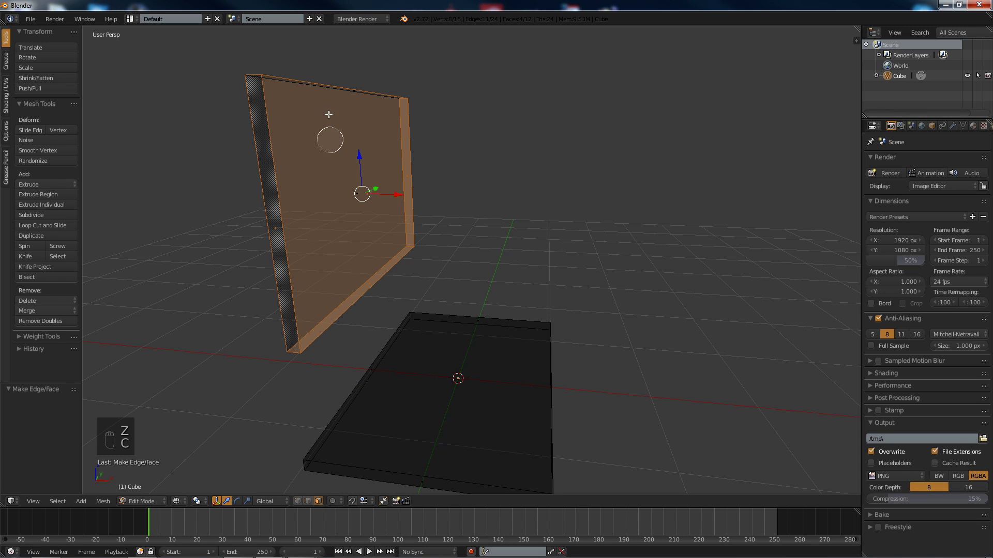
{"action": "left_click", "coordinate": [356, 87]}
{"action": "right_click", "coordinate": [352, 210]}
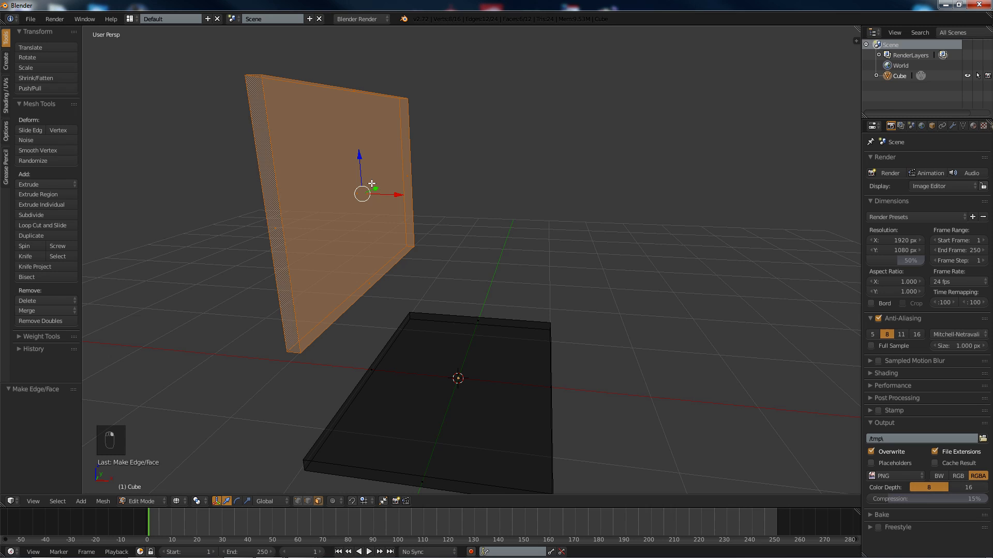
{"action": "key", "text": "z"}
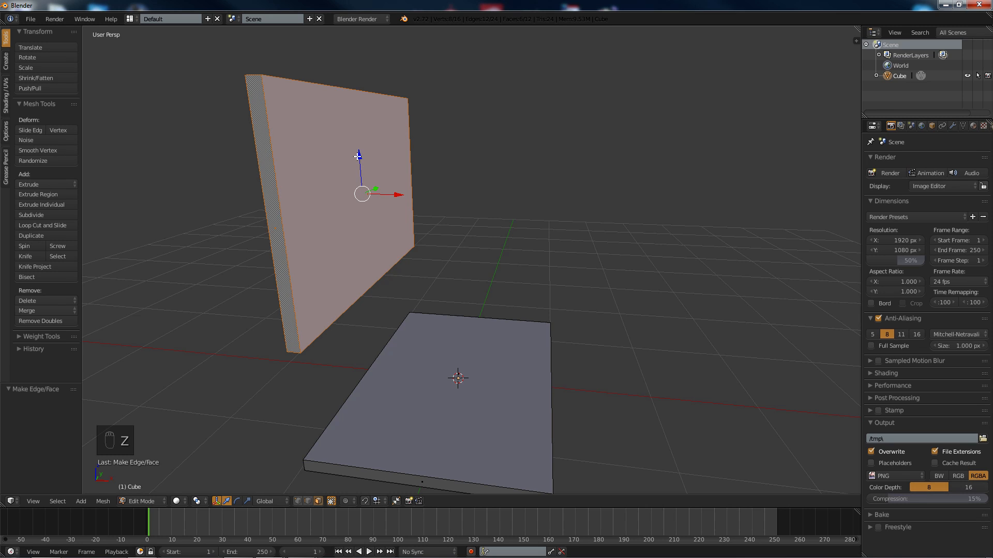
{"action": "left_click_drag", "start_coordinate": [357, 156], "coordinate": [363, 247]}
Step: Bevel the upright panel's outer face and the base slab's underside by 0.054 with one segment
{"action": "middle_click_drag", "start_coordinate": [363, 247], "coordinate": [439, 331]}
{"action": "right_click", "coordinate": [433, 365]}
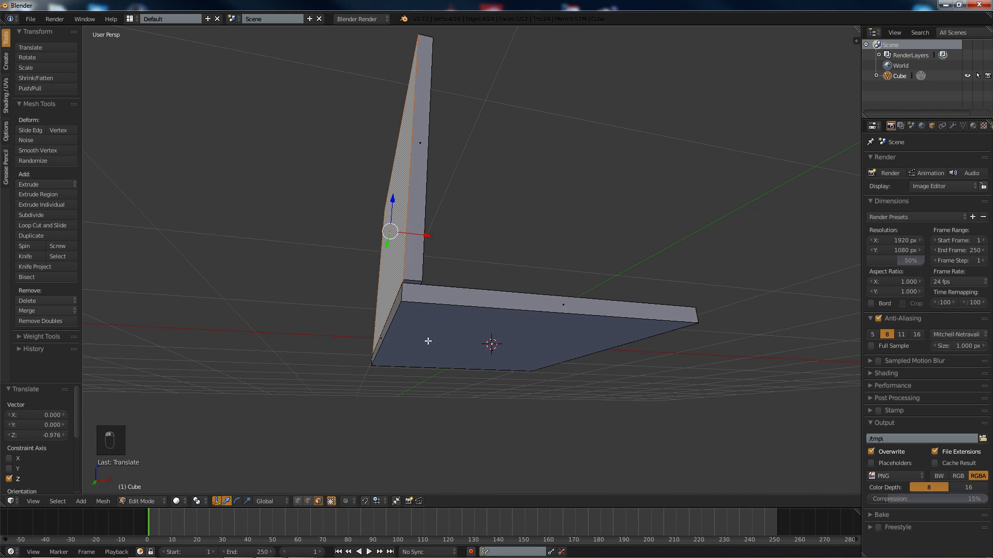
{"action": "right_click", "coordinate": [420, 335], "text": "shift"}
{"action": "mouse_move", "coordinate": [335, 326]}
{"action": "middle_mouse_down"}
{"action": "mouse_move", "coordinate": [319, 328]}
{"action": "mouse_move", "coordinate": [345, 334]}
{"action": "middle_mouse_up"}
{"action": "middle_click_drag", "start_coordinate": [542, 339], "coordinate": [500, 352]}
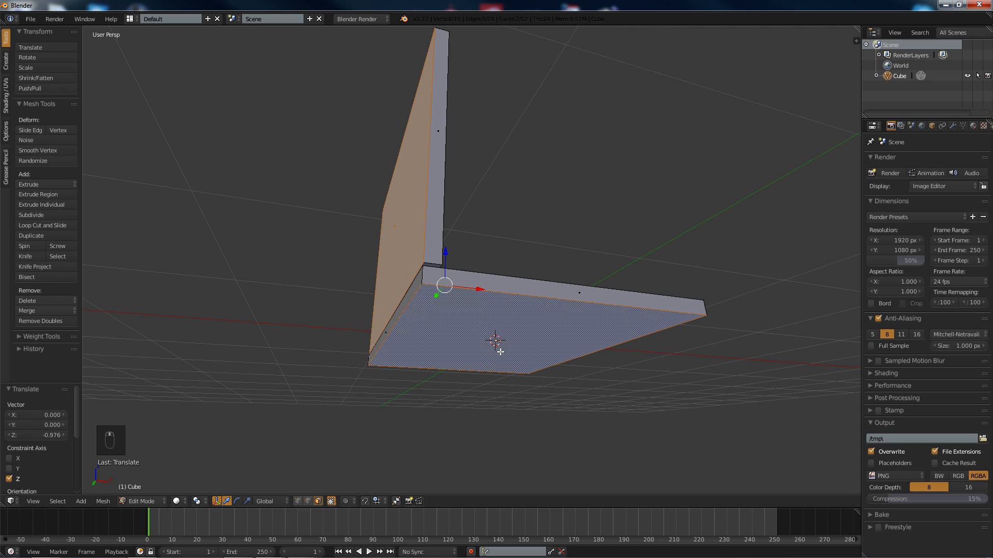
{"action": "middle_click_drag", "start_coordinate": [343, 335], "coordinate": [337, 338]}
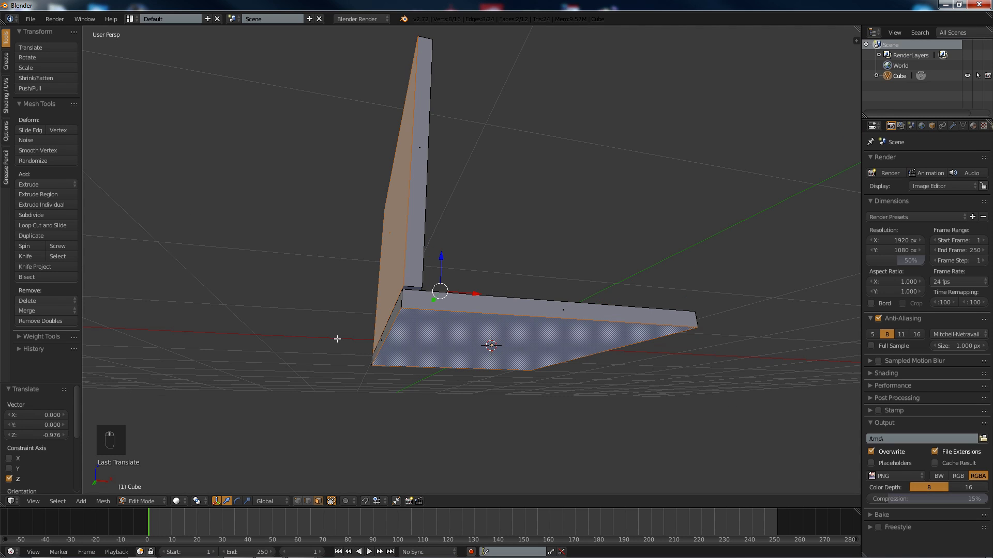
{"action": "key", "text": "ctrl+b"}
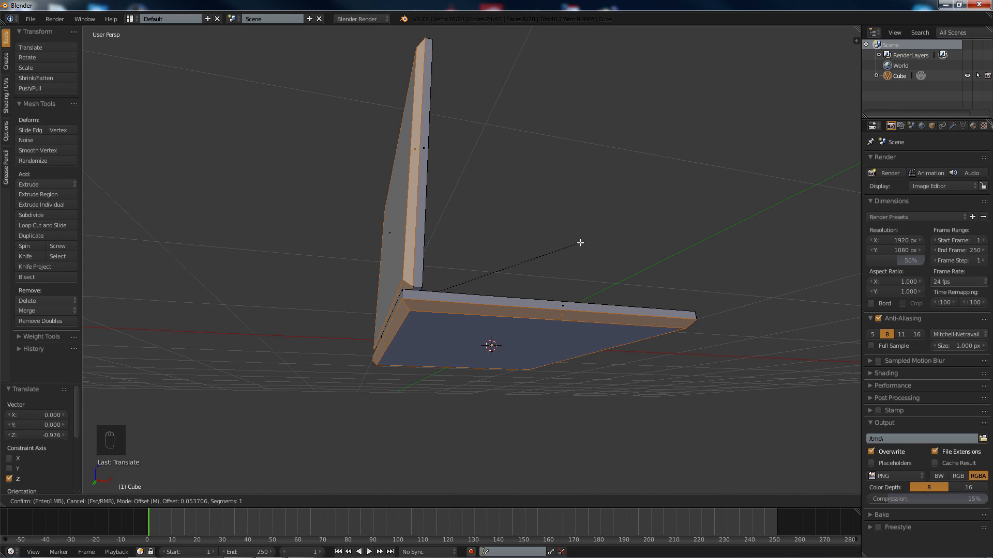
{"action": "left_click", "coordinate": [580, 243]}
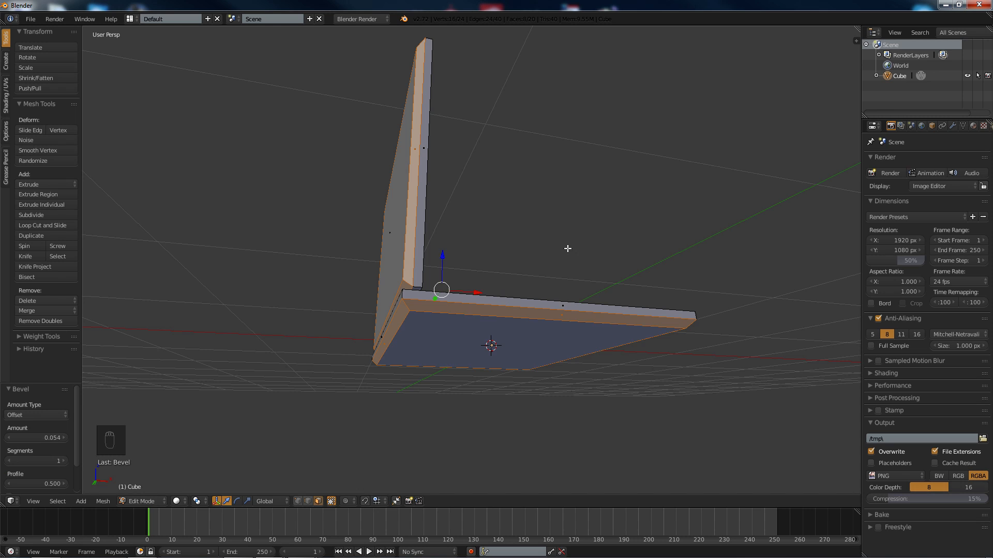
Step: Select only the beveled upright panel and shift it -0.067 along X toward the base slab's outer edge
{"action": "middle_click_drag", "start_coordinate": [568, 249], "coordinate": [561, 269]}
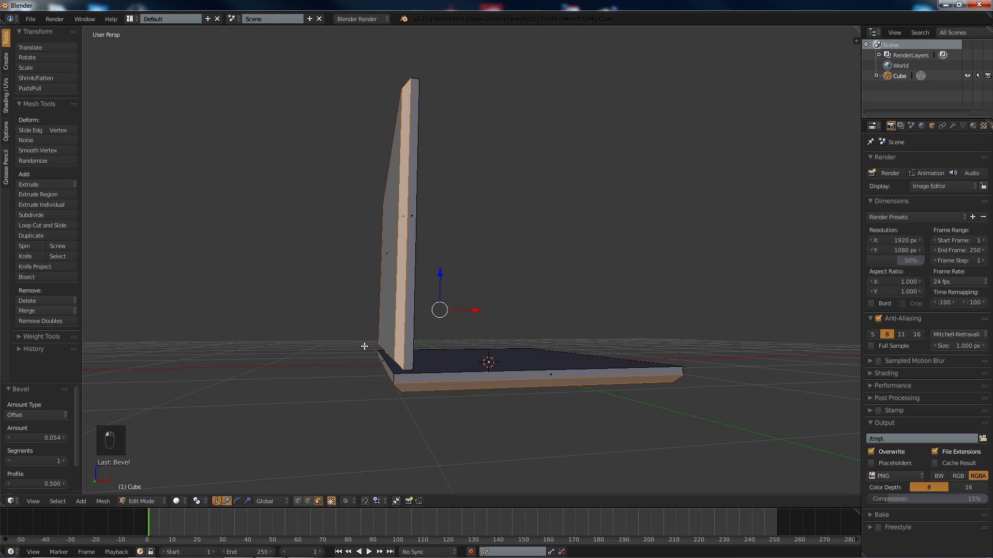
{"action": "key", "text": "a"}
{"action": "middle_click_drag", "start_coordinate": [397, 292], "coordinate": [357, 262]}
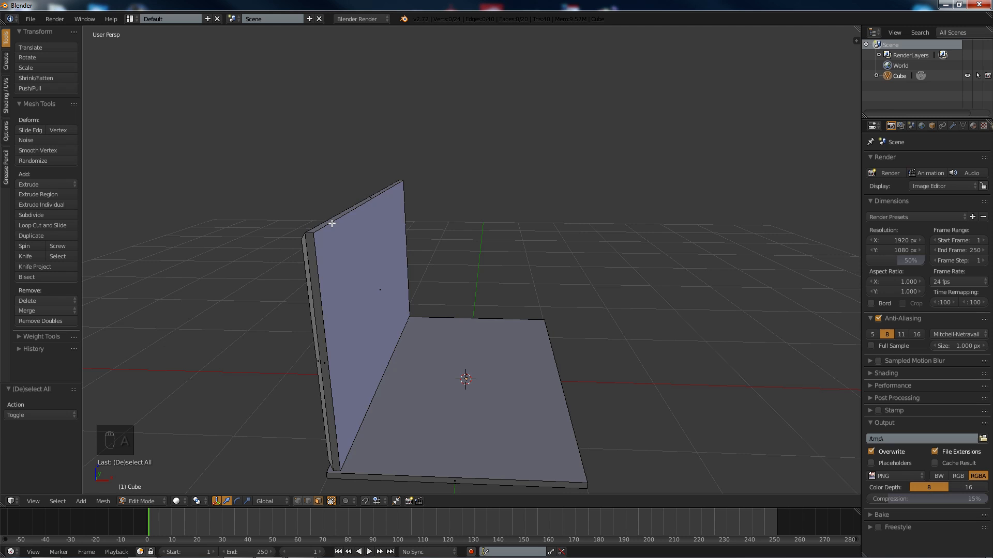
{"action": "key", "text": "l"}
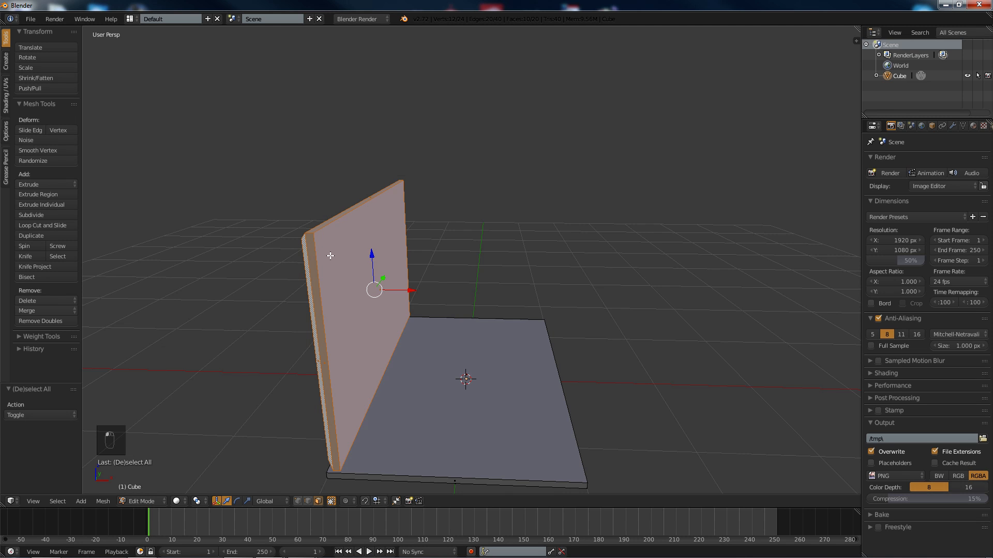
{"action": "middle_click_drag", "start_coordinate": [330, 255], "coordinate": [361, 257]}
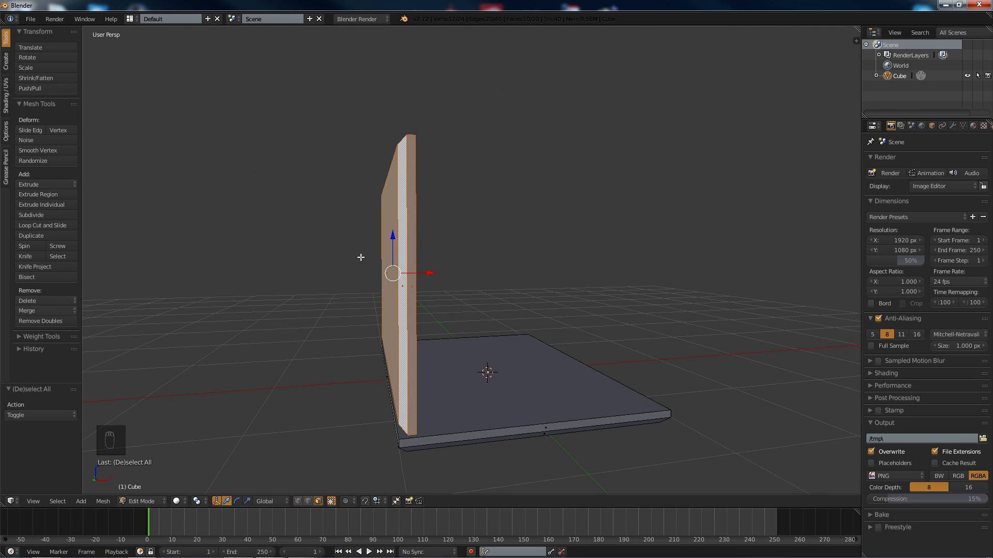
{"action": "key", "text": "g"}
{"action": "key", "text": "x"}
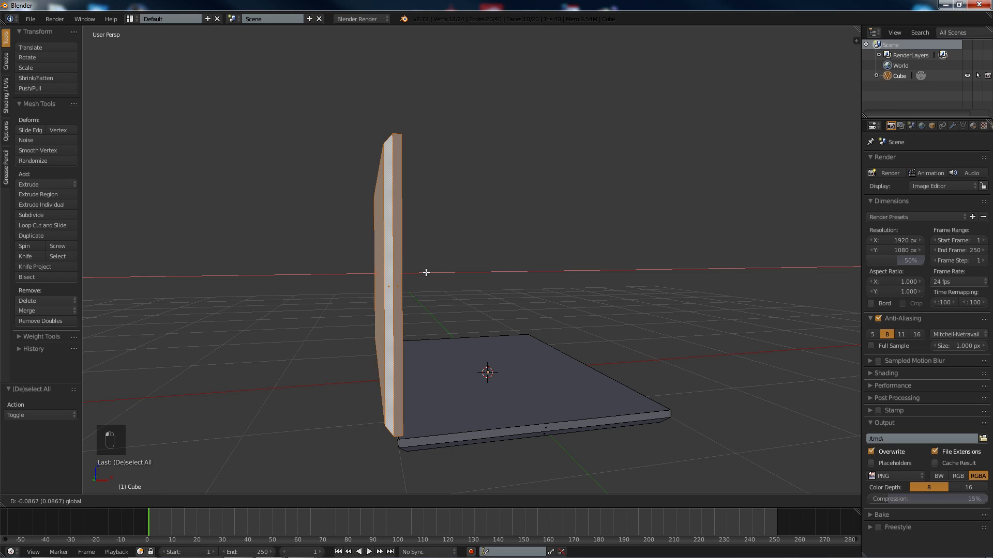
{"action": "left_click", "coordinate": [428, 270]}
Step: Deselect everything and add a 32-vertex cylinder with radius 1, depth 2 and Triangle Fan cap fill at the 3D cursor
{"action": "middle_click_drag", "start_coordinate": [428, 270], "coordinate": [462, 295]}
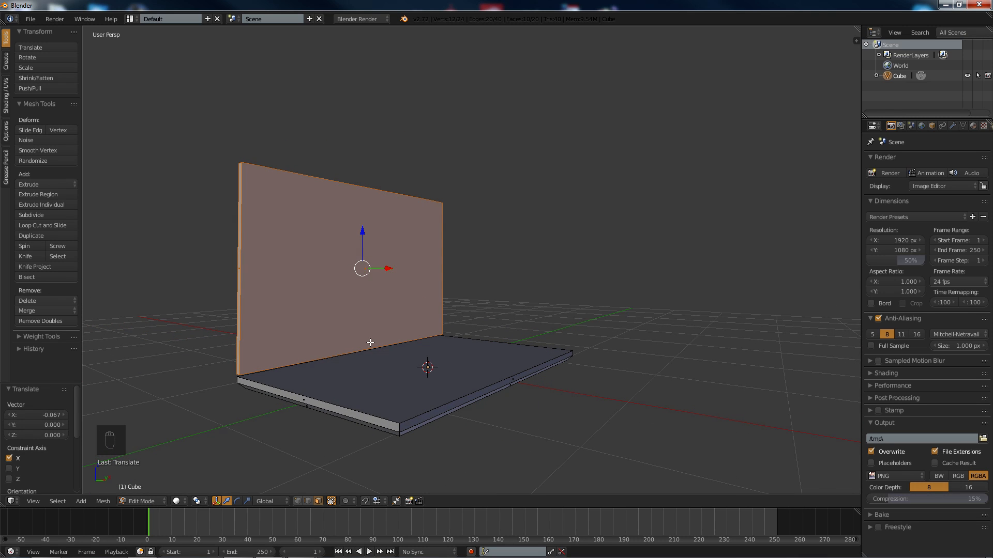
{"action": "middle_click_drag", "start_coordinate": [370, 343], "coordinate": [432, 302], "text": "shift"}
{"action": "scroll", "coordinate": [408, 298], "scroll_direction": "up", "scroll_amount": 3}
{"action": "middle_click_drag", "start_coordinate": [371, 293], "coordinate": [437, 322]}
{"action": "key", "text": "a"}
{"action": "middle_click_drag", "start_coordinate": [319, 286], "coordinate": [322, 291]}
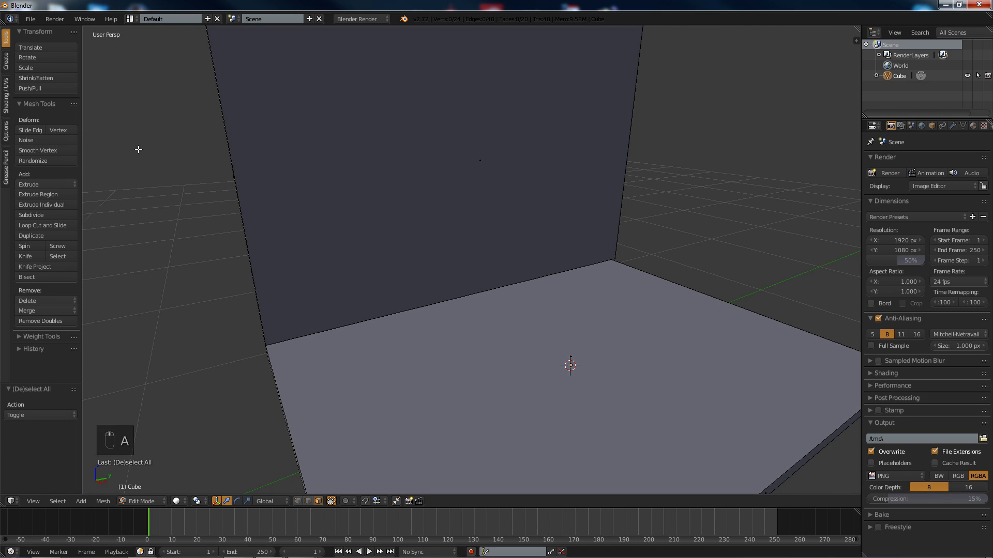
{"action": "left_click", "coordinate": [6, 67]}
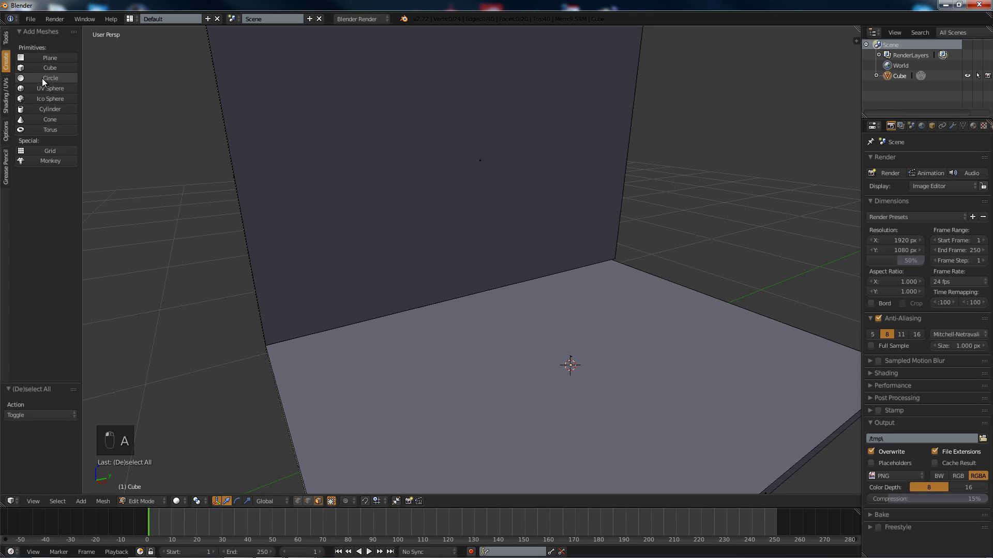
{"action": "left_click", "coordinate": [41, 113]}
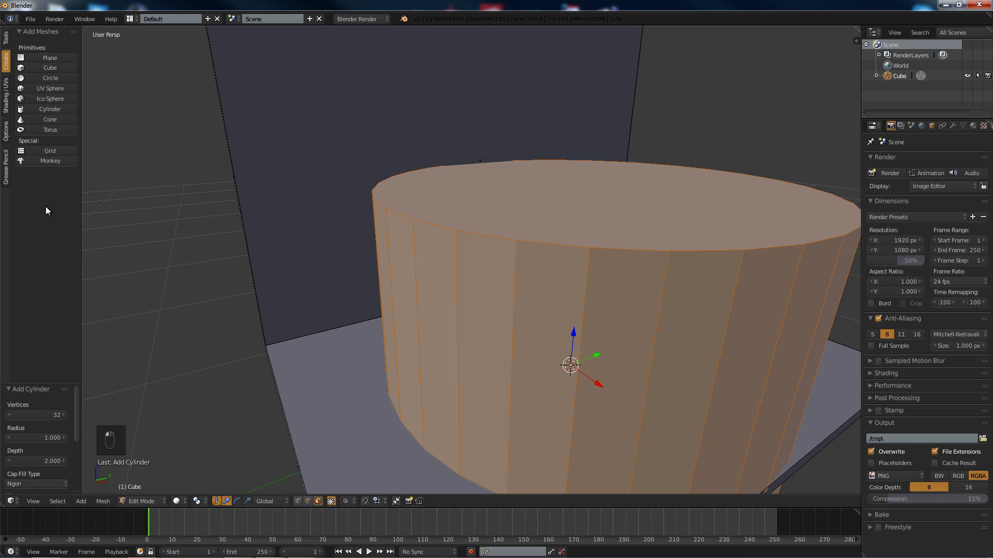
{"action": "key", "text": "ctrl+z"}
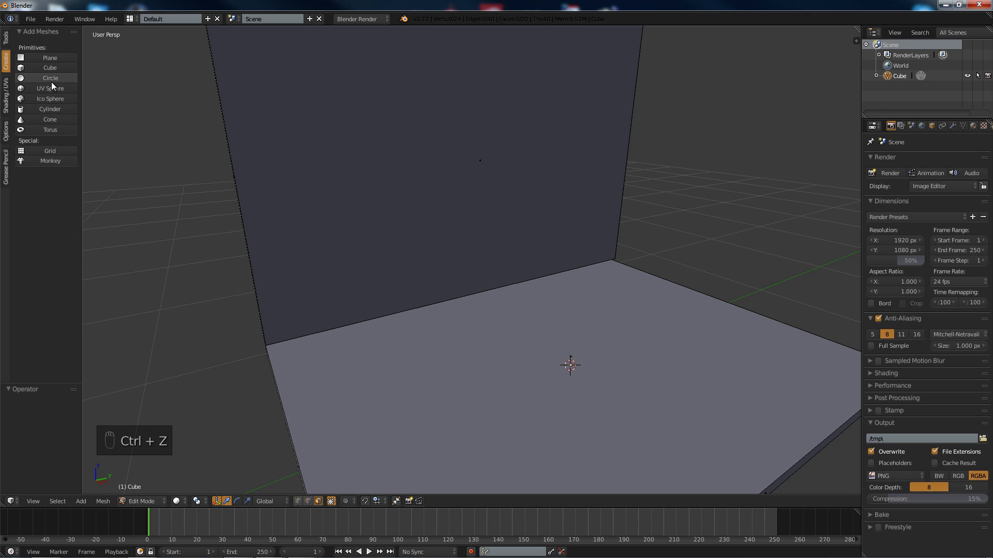
{"action": "left_click", "coordinate": [43, 108]}
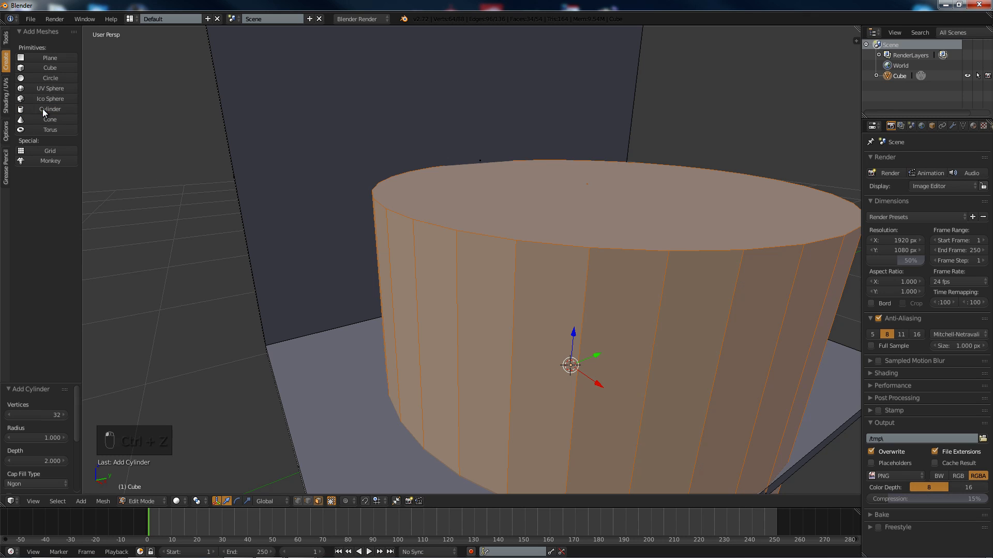
{"action": "scroll", "coordinate": [57, 465], "scroll_direction": "down", "scroll_amount": 2}
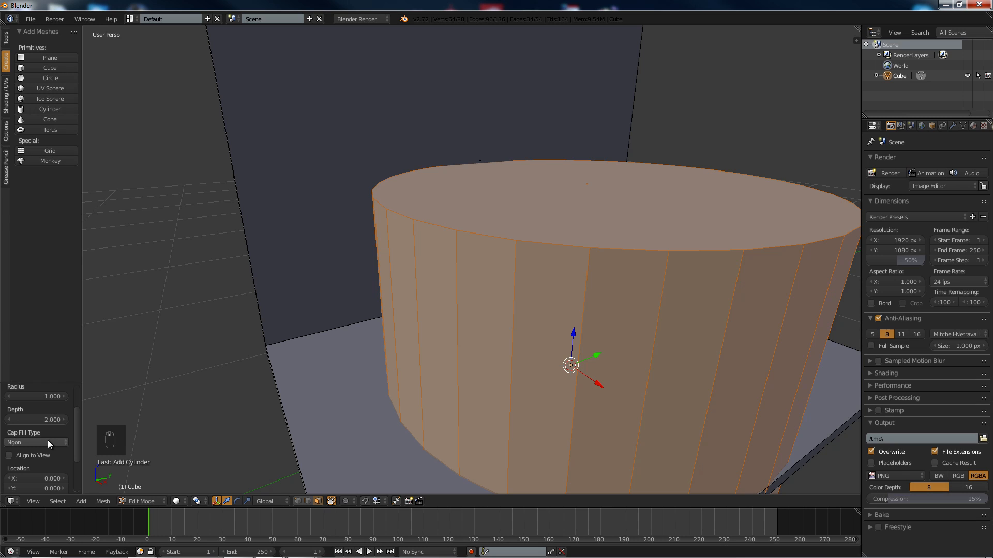
{"action": "left_click", "coordinate": [48, 442]}
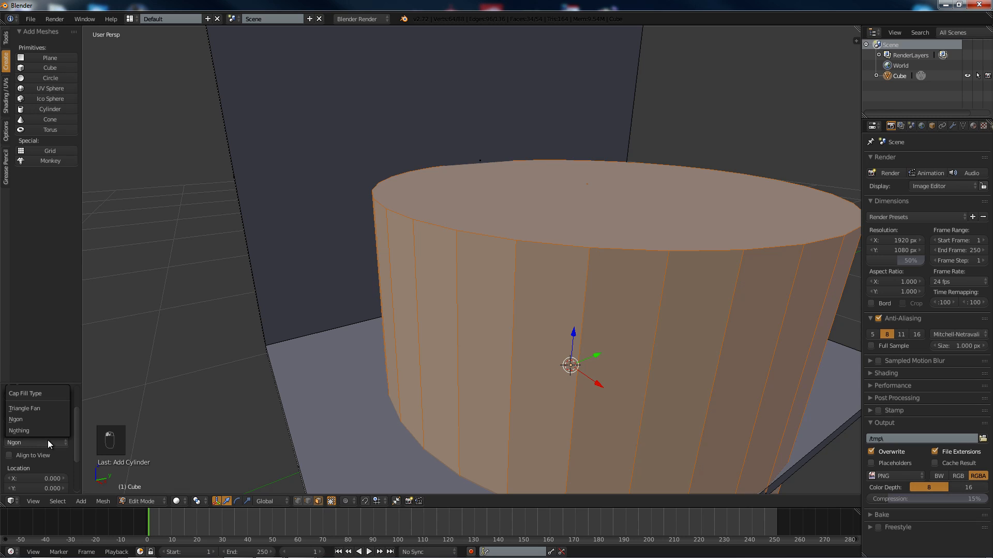
{"action": "left_click", "coordinate": [54, 408]}
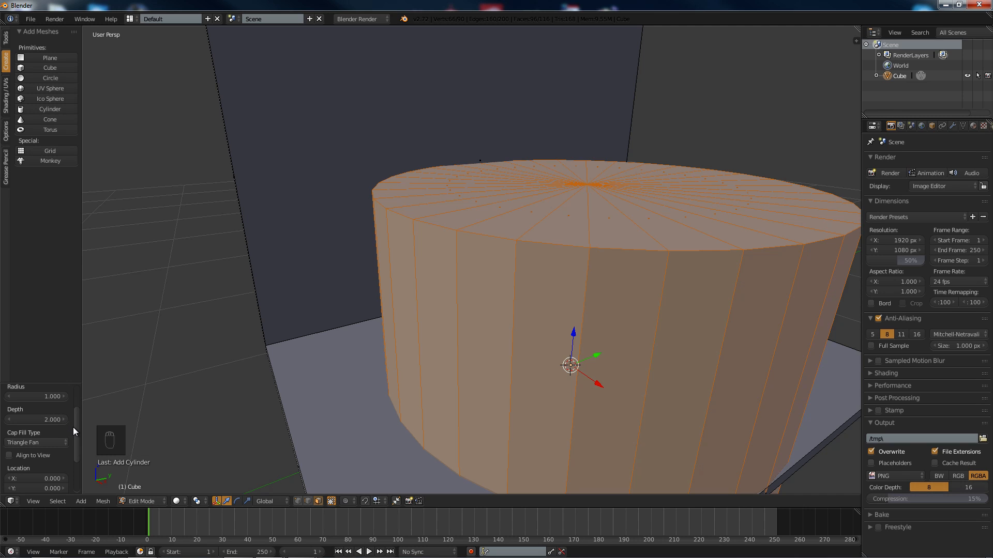
Step: Set the new cylinder's vertex count to 8
{"action": "left_click_drag", "start_coordinate": [77, 427], "coordinate": [73, 399]}
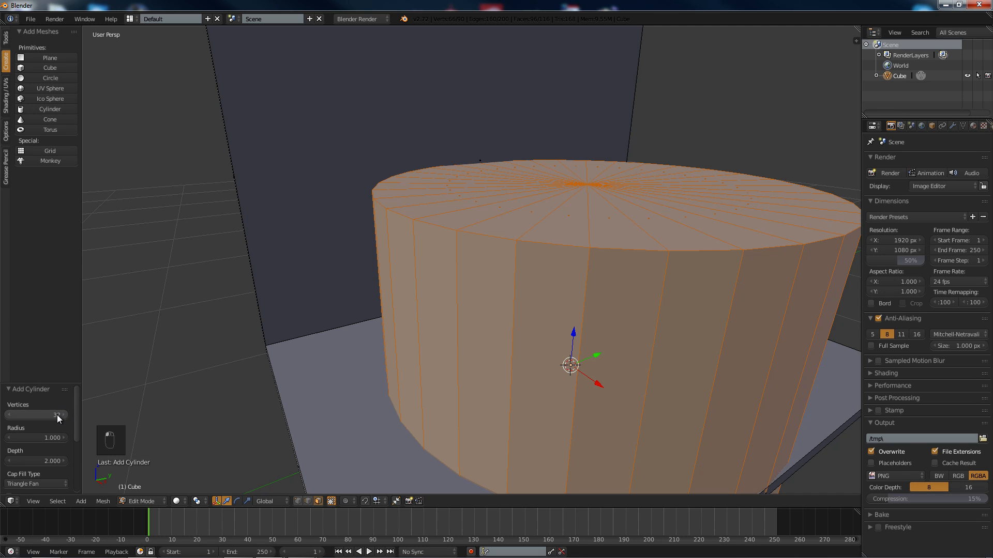
{"action": "left_click", "coordinate": [57, 416]}
{"action": "type", "text": "8"}
{"action": "key", "text": "Return"}
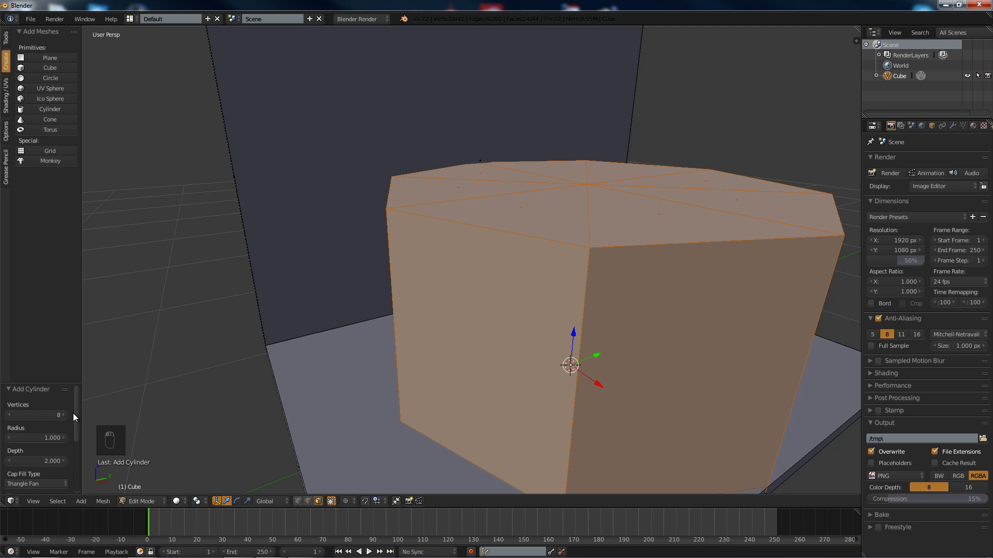
Step: Rotate the eight-sided cylinder 90 degrees about the X axis so it lies parallel to the upright panel
{"action": "scroll", "coordinate": [392, 375], "scroll_direction": "down", "scroll_amount": 3}
{"action": "middle_click_drag", "start_coordinate": [406, 308], "coordinate": [426, 327]}
{"action": "key", "text": "r"}
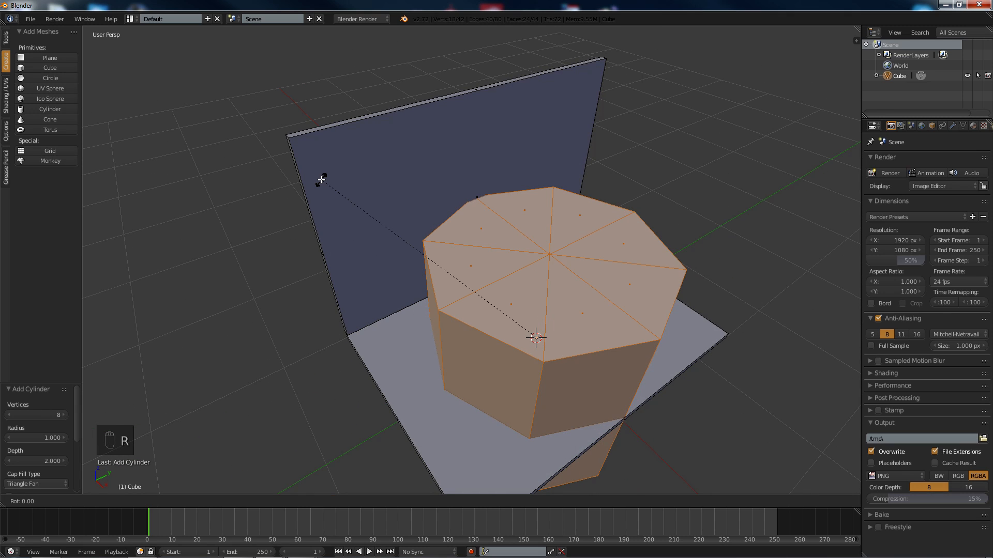
{"action": "key", "text": "x"}
{"action": "key", "text": "9"}
{"action": "key", "text": "0"}
{"action": "key", "text": "Return"}
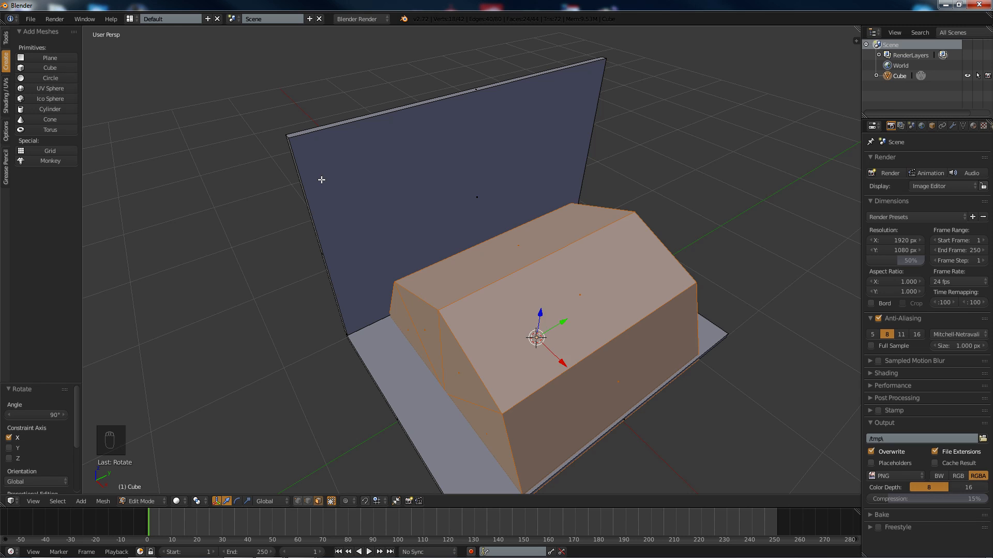
Step: Scale the cylinder uniformly to 0.094 and move it -0.905 along X toward the upright panel
{"action": "key", "text": "s"}
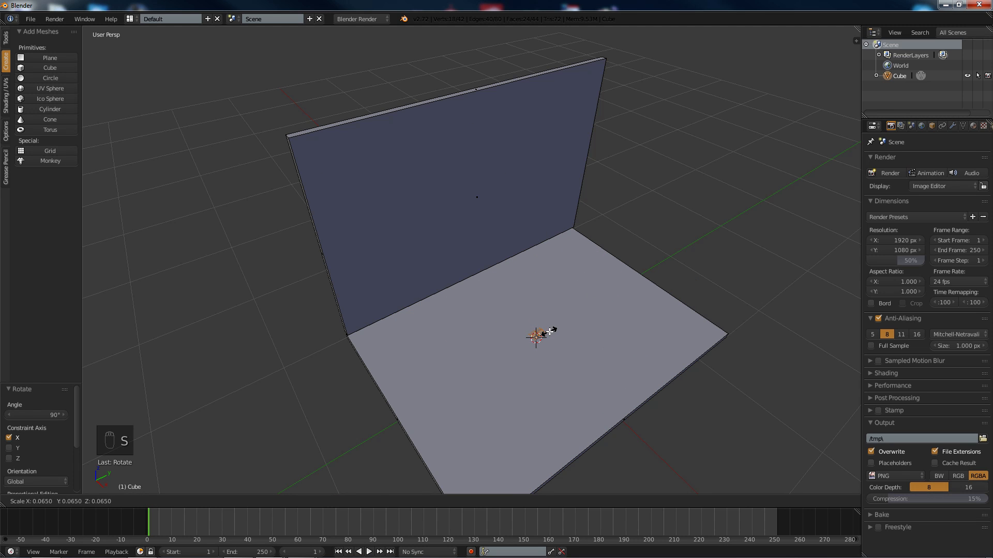
{"action": "left_click", "coordinate": [554, 332]}
{"action": "middle_click_drag", "start_coordinate": [554, 332], "coordinate": [625, 310]}
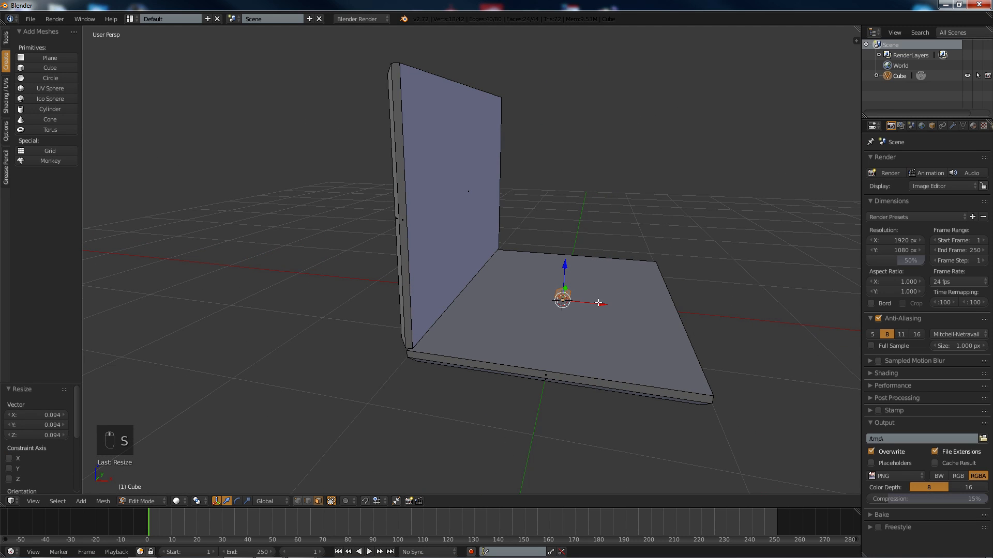
{"action": "left_click_drag", "start_coordinate": [598, 302], "coordinate": [516, 290]}
Step: Move the cylinder -1.305 along Y to the slab's corner and raise it 0.092 along Z
{"action": "middle_click_drag", "start_coordinate": [516, 290], "coordinate": [512, 287]}
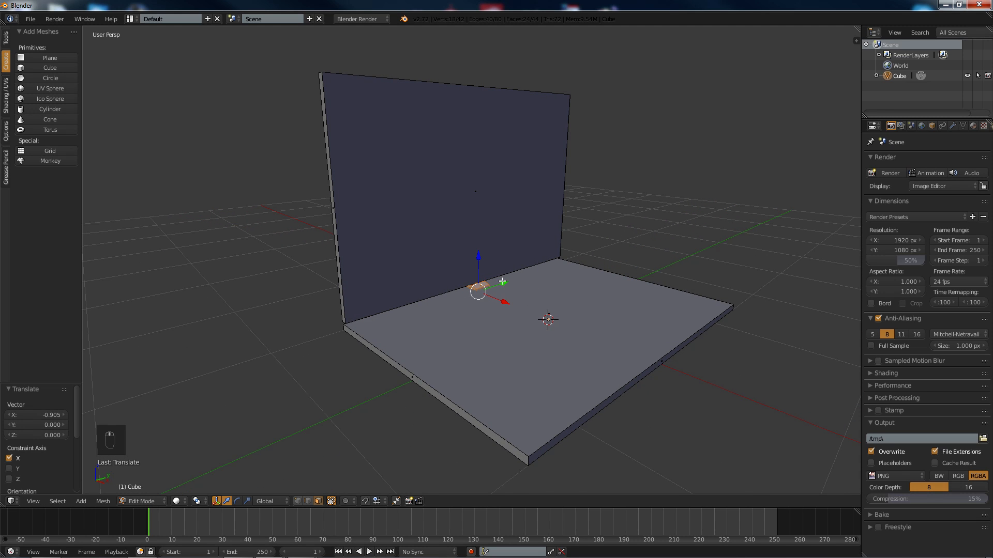
{"action": "left_click_drag", "start_coordinate": [503, 283], "coordinate": [383, 320]}
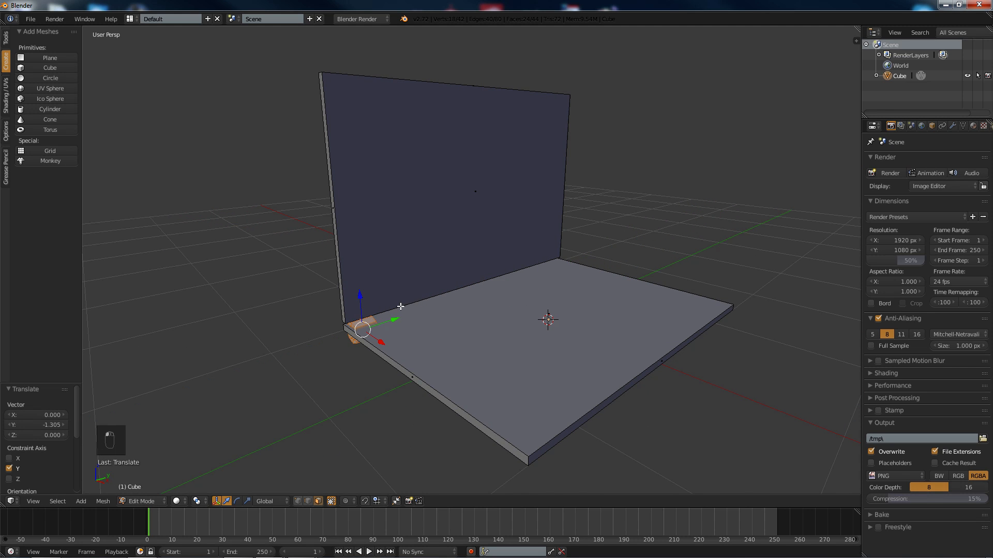
{"action": "middle_click_drag", "start_coordinate": [382, 321], "coordinate": [450, 283]}
{"action": "scroll", "coordinate": [454, 293], "scroll_direction": "up", "scroll_amount": 2}
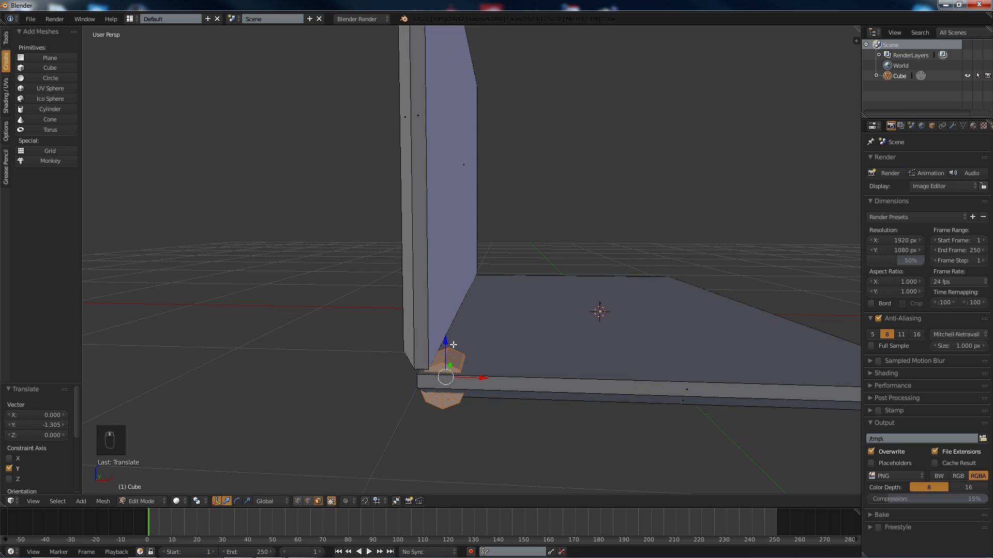
{"action": "left_click_drag", "start_coordinate": [446, 342], "coordinate": [448, 331]}
{"action": "middle_click_drag", "start_coordinate": [486, 320], "coordinate": [490, 315]}
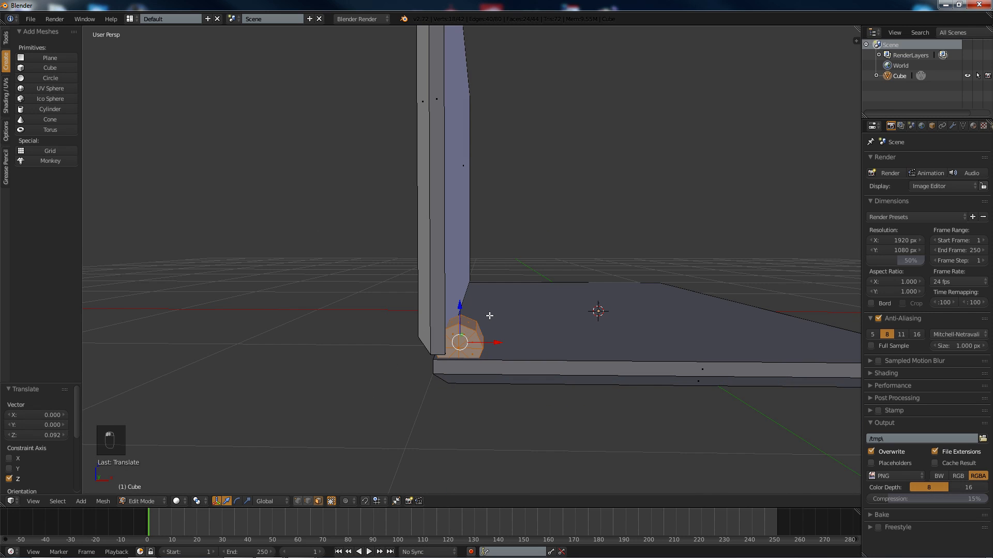
Step: Scale the small cylinder uniformly to 0.469, then stretch it by 1.843 along Y
{"action": "key", "text": "s"}
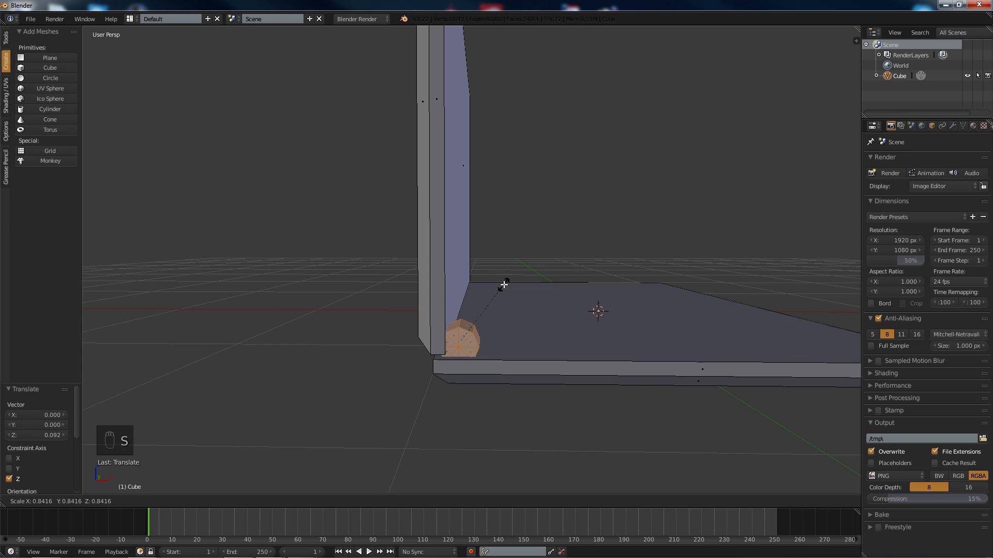
{"action": "left_click", "coordinate": [471, 306]}
{"action": "middle_click_drag", "start_coordinate": [471, 306], "coordinate": [412, 326]}
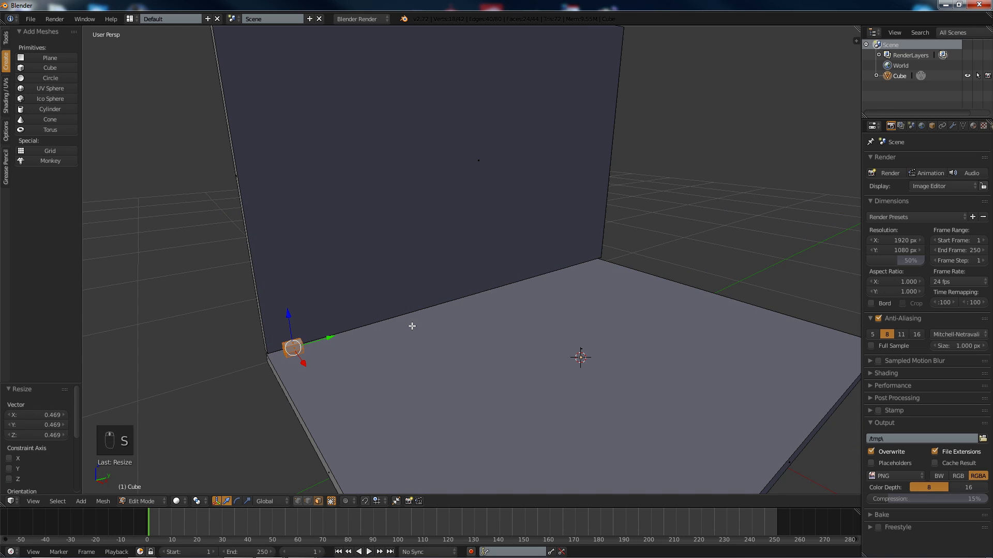
{"action": "key", "text": "s"}
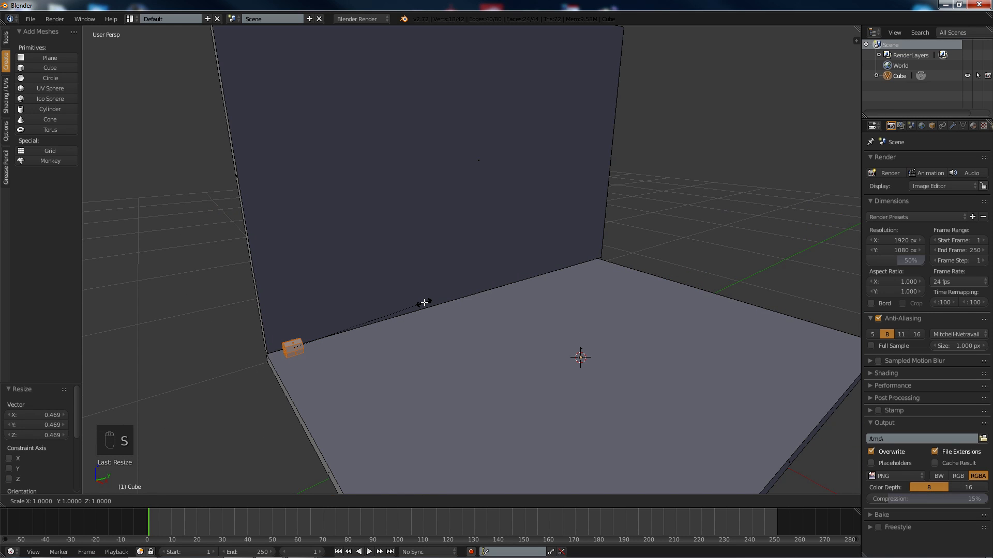
{"action": "key", "text": "y"}
{"action": "left_click", "coordinate": [536, 271]}
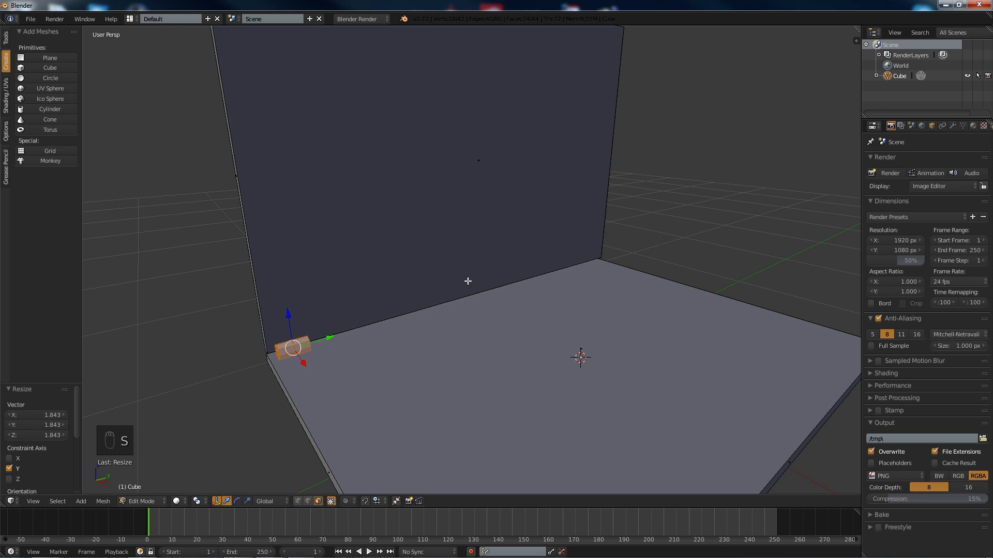
Step: Shift the cylinder 0.029 along Y and -0.051 along X into the joint between panel and slab
{"action": "middle_click_drag", "start_coordinate": [467, 281], "coordinate": [538, 255]}
{"action": "scroll", "coordinate": [503, 268], "scroll_direction": "up", "scroll_amount": 2}
{"action": "middle_click_drag", "start_coordinate": [481, 279], "coordinate": [424, 295]}
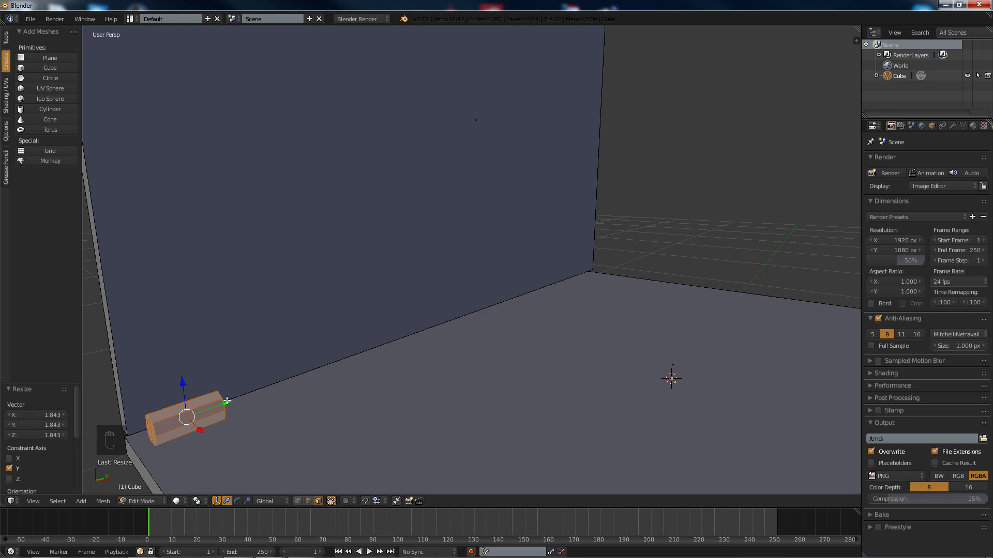
{"action": "left_click_drag", "start_coordinate": [227, 403], "coordinate": [238, 401]}
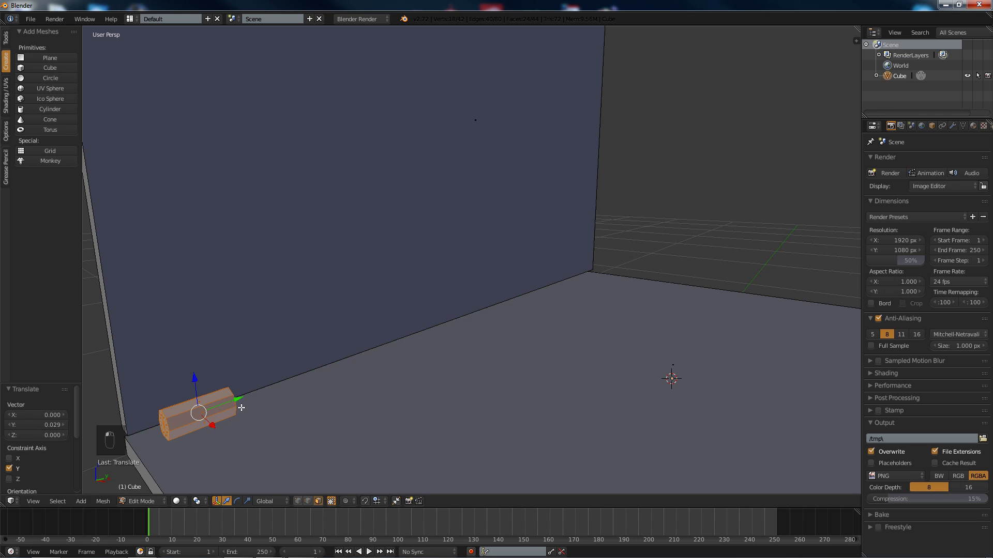
{"action": "middle_click_drag", "start_coordinate": [379, 413], "coordinate": [424, 398]}
{"action": "left_click_drag", "start_coordinate": [439, 359], "coordinate": [414, 359]}
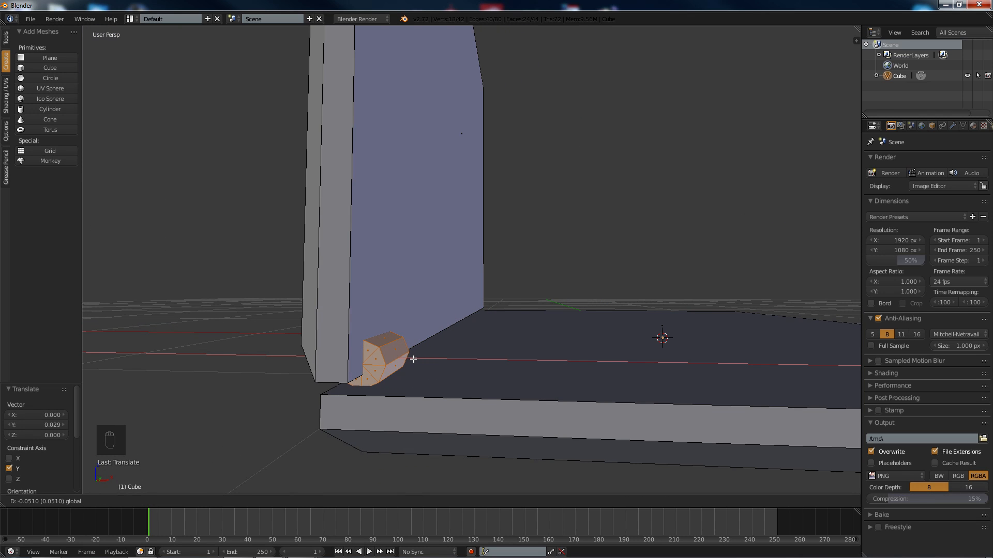
Step: Lower the cylinder -0.031 along Z into the joint and nudge it 0.003 along X
{"action": "mouse_move", "coordinate": [413, 359]}
{"action": "middle_mouse_down"}
{"action": "mouse_move", "coordinate": [401, 346]}
{"action": "mouse_move", "coordinate": [424, 339]}
{"action": "mouse_move", "coordinate": [412, 345]}
{"action": "middle_mouse_up"}
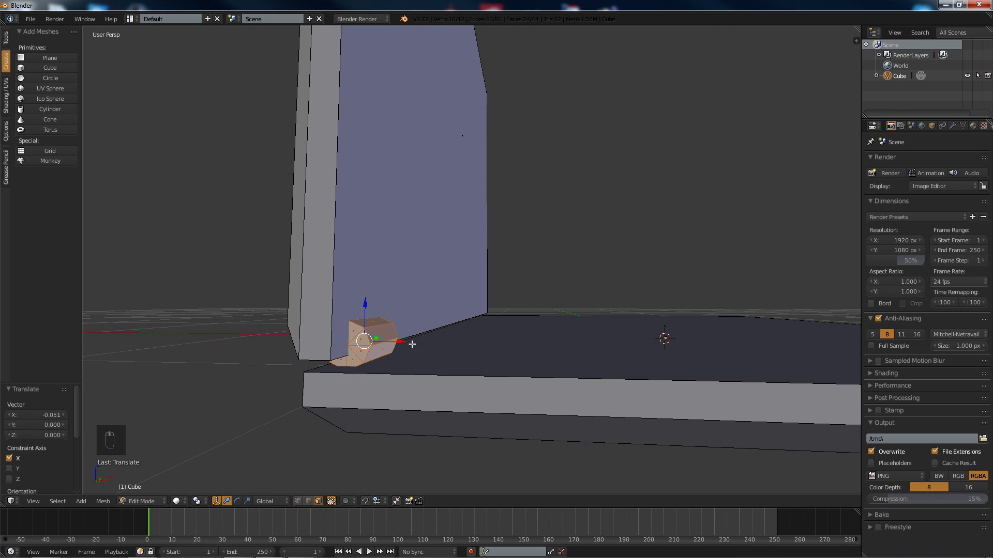
{"action": "left_click_drag", "start_coordinate": [363, 305], "coordinate": [365, 321]}
{"action": "middle_click_drag", "start_coordinate": [374, 320], "coordinate": [376, 320]}
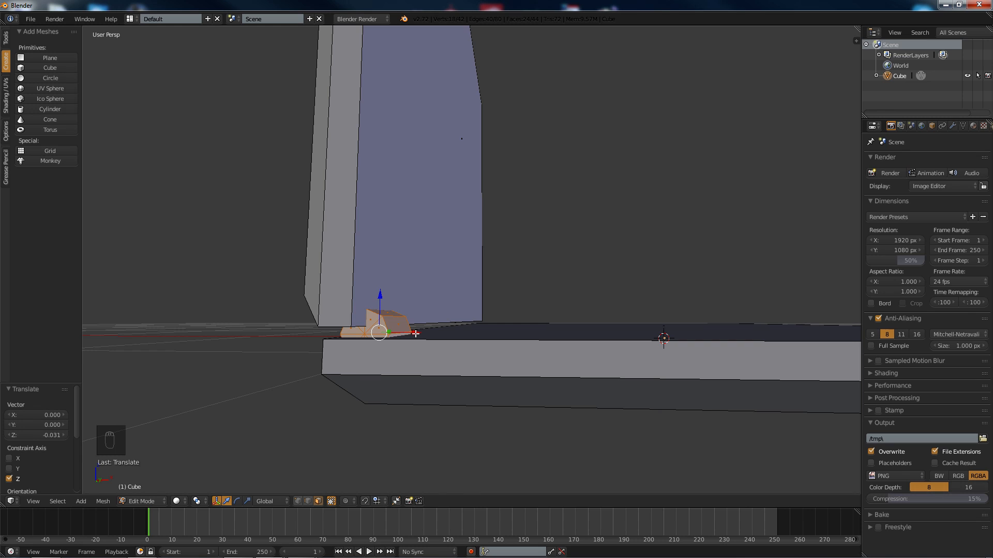
{"action": "left_click_drag", "start_coordinate": [415, 333], "coordinate": [418, 332]}
Step: Move the hinge cylinder 0.145 along Y and place a duplicate 2.301 along Y near the panel's other end
{"action": "middle_click_drag", "start_coordinate": [417, 332], "coordinate": [325, 320]}
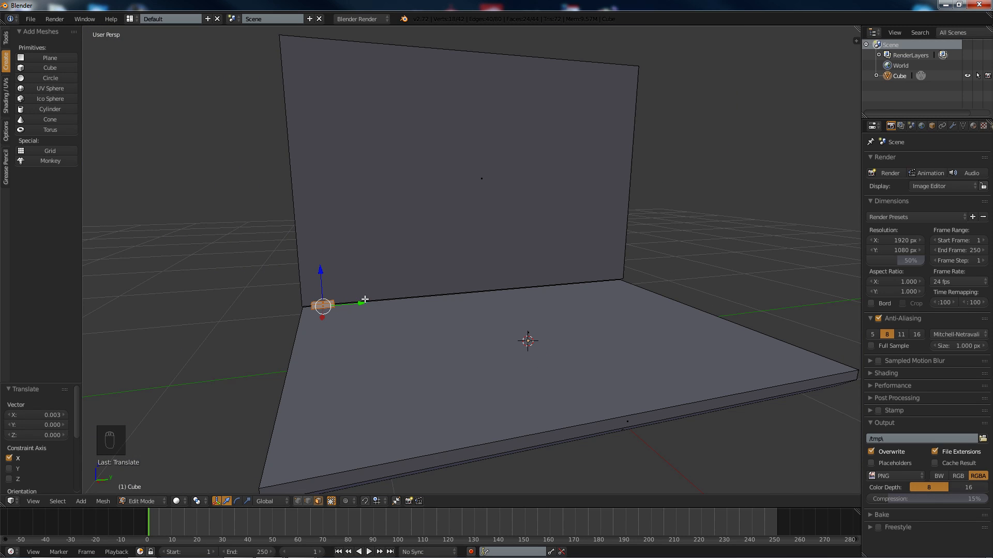
{"action": "left_click_drag", "start_coordinate": [363, 302], "coordinate": [382, 299]}
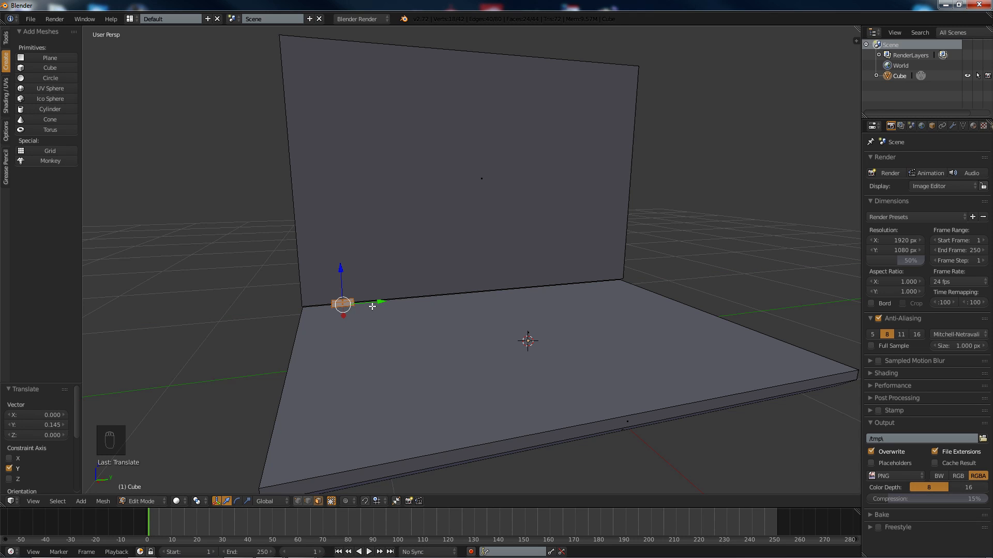
{"action": "key", "text": "shift+d"}
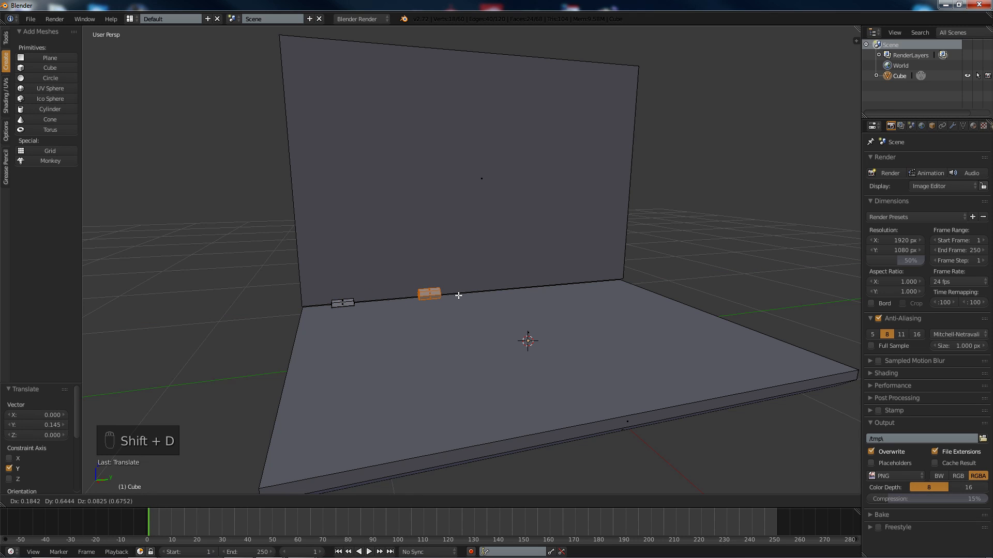
{"action": "key", "text": "y"}
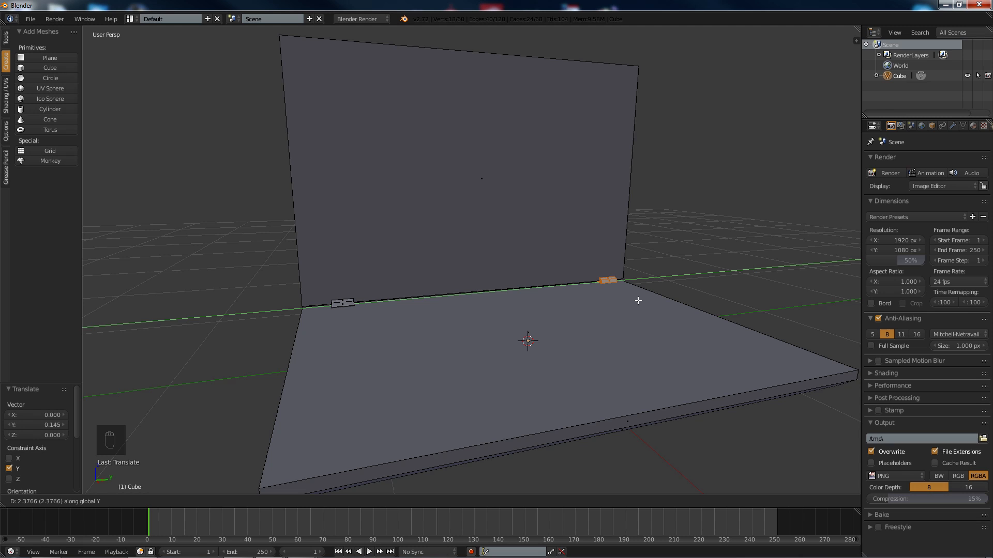
{"action": "left_click", "coordinate": [631, 299]}
Step: Nudge the duplicated hinge slightly back along Y, away from the panel's end, and deselect everything
{"action": "middle_click_drag", "start_coordinate": [630, 299], "coordinate": [689, 340]}
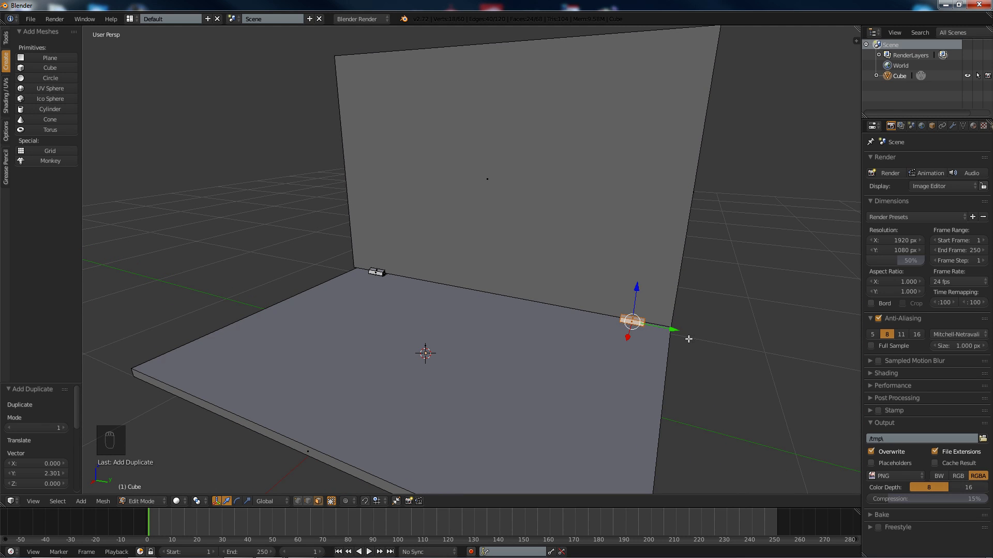
{"action": "left_click_drag", "start_coordinate": [677, 329], "coordinate": [672, 329]}
{"action": "middle_click_drag", "start_coordinate": [672, 329], "coordinate": [416, 284]}
{"action": "left_click_drag", "start_coordinate": [662, 298], "coordinate": [659, 297]}
{"action": "middle_click_drag", "start_coordinate": [556, 311], "coordinate": [534, 312]}
{"action": "key", "text": "a"}
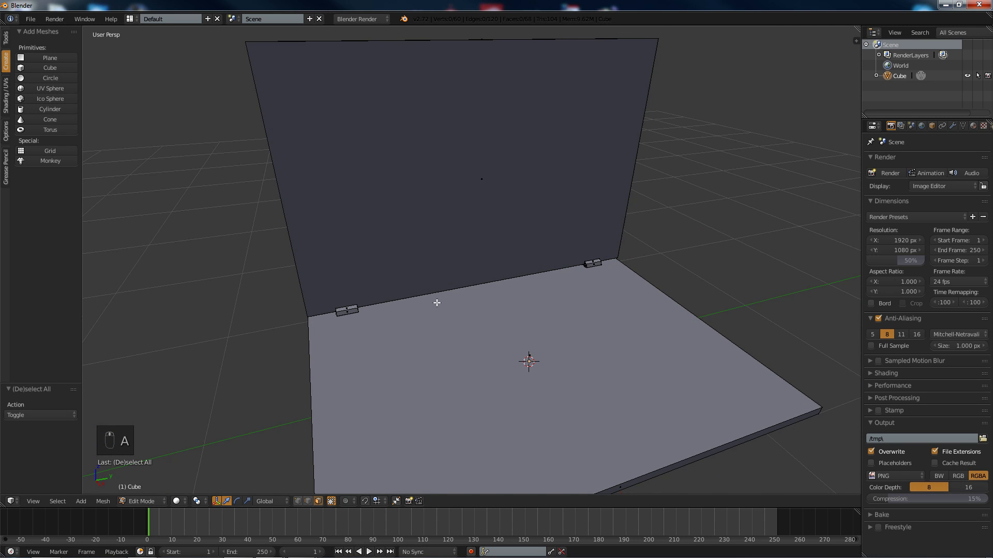
{"action": "middle_click_drag", "start_coordinate": [436, 302], "coordinate": [436, 311]}
{"action": "scroll", "coordinate": [436, 310], "scroll_direction": "up", "scroll_amount": 1}
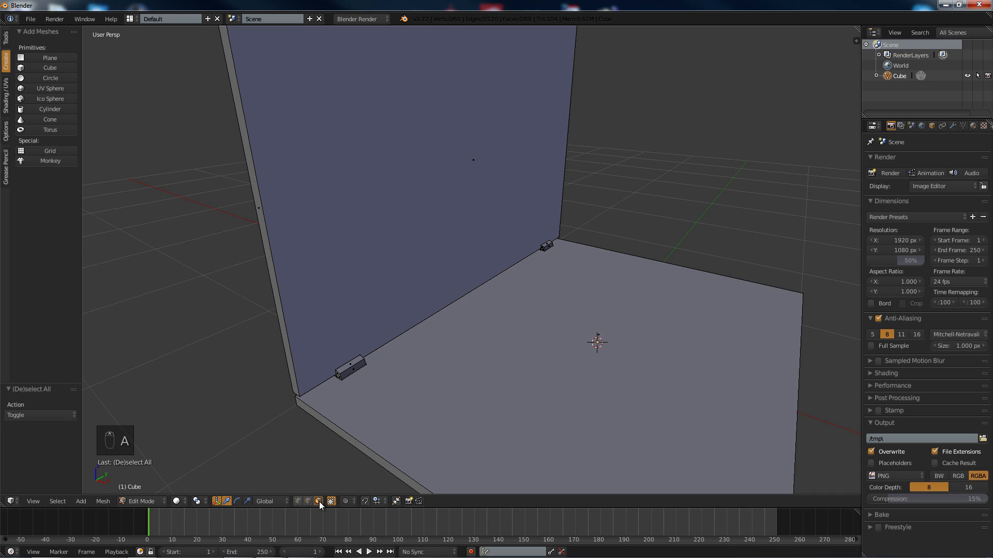
{"action": "right_click", "coordinate": [406, 245]}
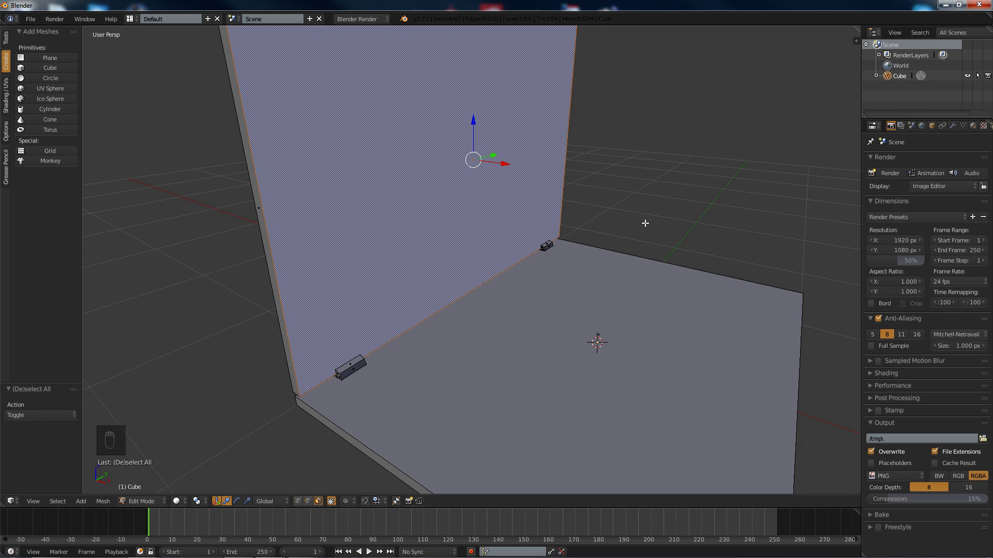
{"action": "mouse_move", "coordinate": [645, 223]}
{"action": "middle_mouse_down"}
{"action": "mouse_move", "coordinate": [527, 221]}
{"action": "mouse_move", "coordinate": [643, 218]}
{"action": "middle_mouse_up"}
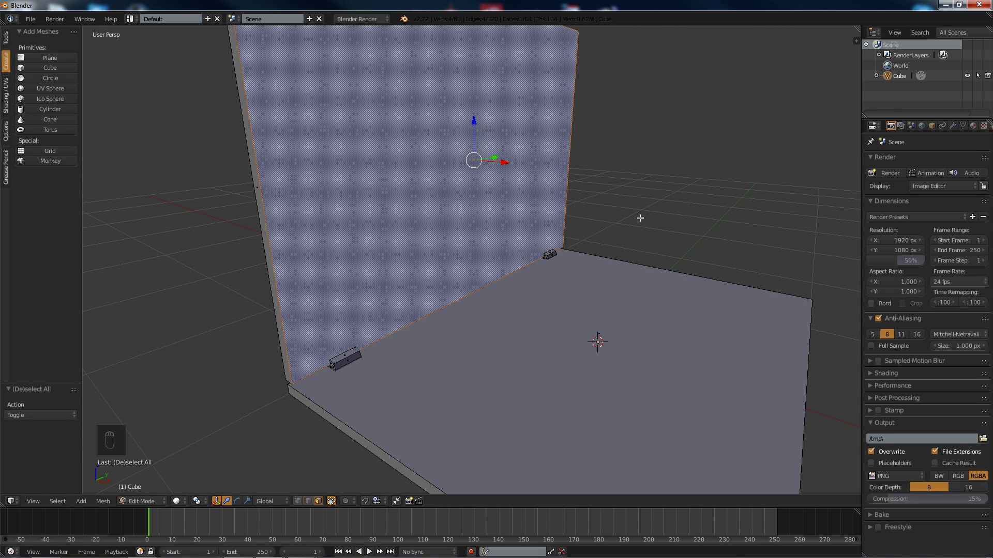
{"action": "mouse_move", "coordinate": [534, 222]}
{"action": "middle_mouse_down"}
{"action": "mouse_move", "coordinate": [522, 213]}
{"action": "mouse_move", "coordinate": [585, 212]}
{"action": "mouse_move", "coordinate": [547, 212]}
{"action": "mouse_move", "coordinate": [492, 237]}
{"action": "mouse_move", "coordinate": [542, 223]}
{"action": "middle_mouse_up"}
{"action": "key", "text": "a"}
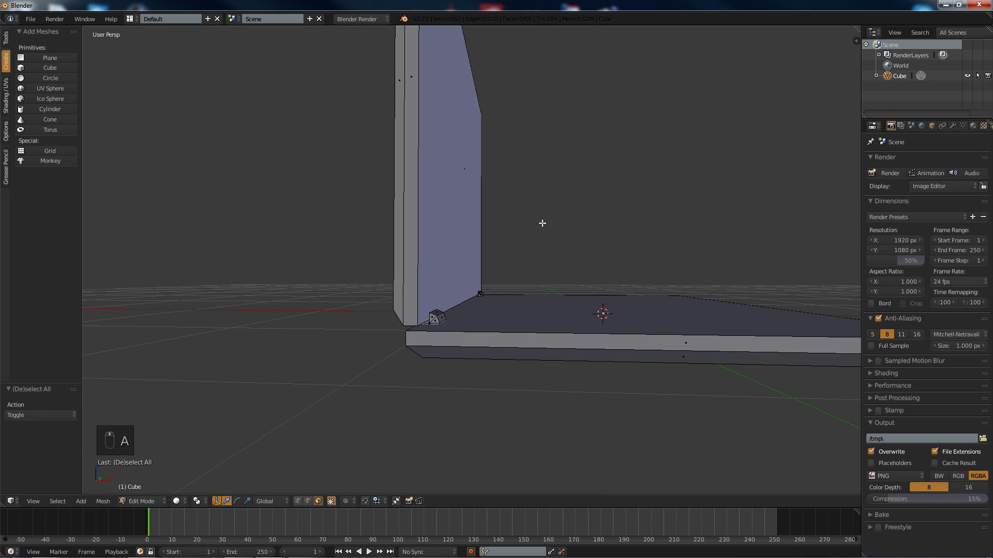
Step: Split the base slab's narrow side face near the first hinge from the mesh and move it -0.057 along Y
{"action": "middle_click_drag", "start_coordinate": [544, 300], "coordinate": [430, 288]}
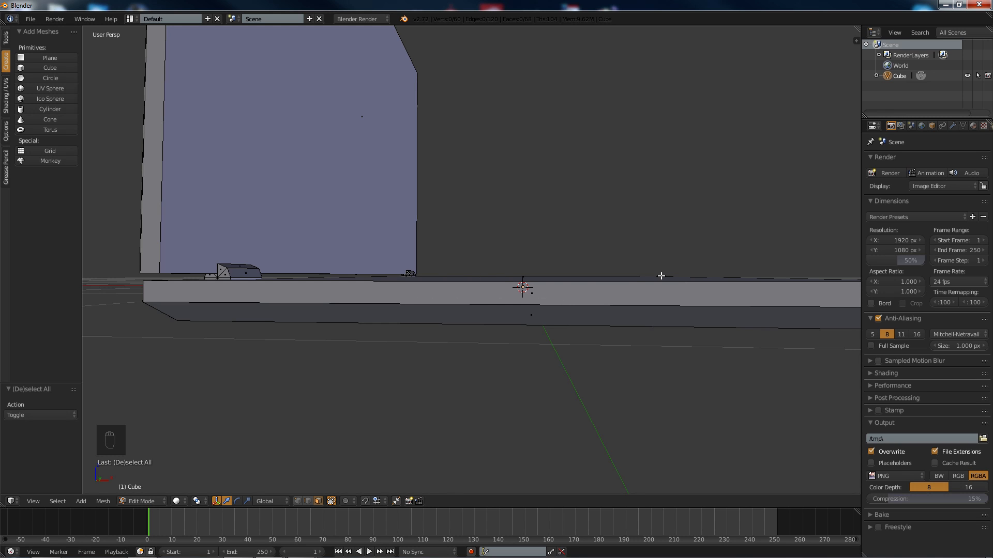
{"action": "middle_click_drag", "start_coordinate": [526, 290], "coordinate": [504, 295]}
{"action": "middle_click_drag", "start_coordinate": [383, 292], "coordinate": [432, 277]}
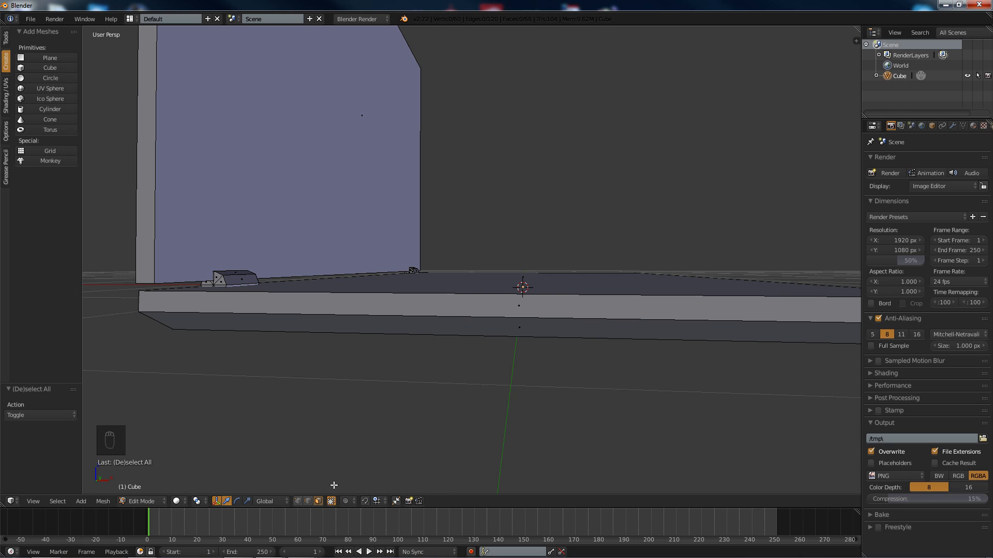
{"action": "right_click", "coordinate": [530, 299]}
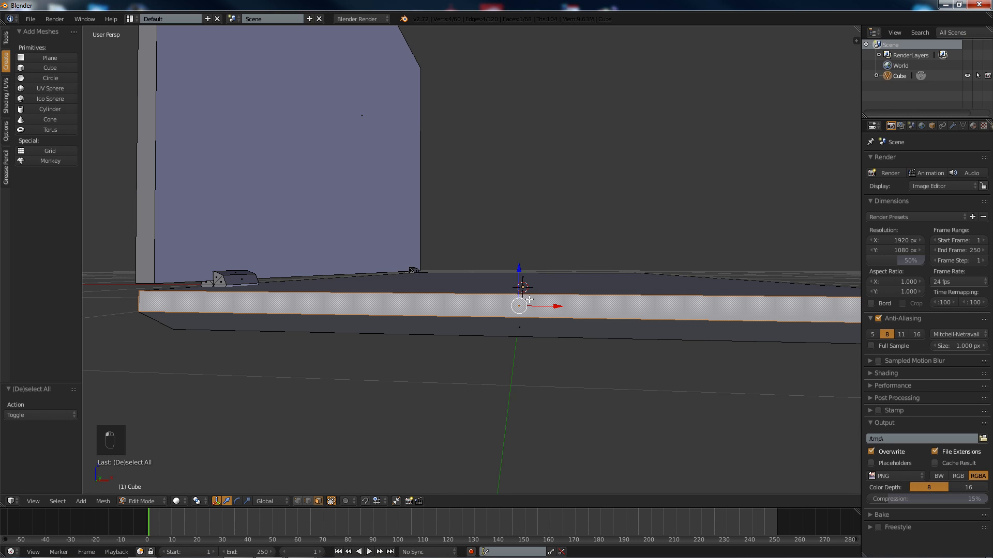
{"action": "key", "text": "y"}
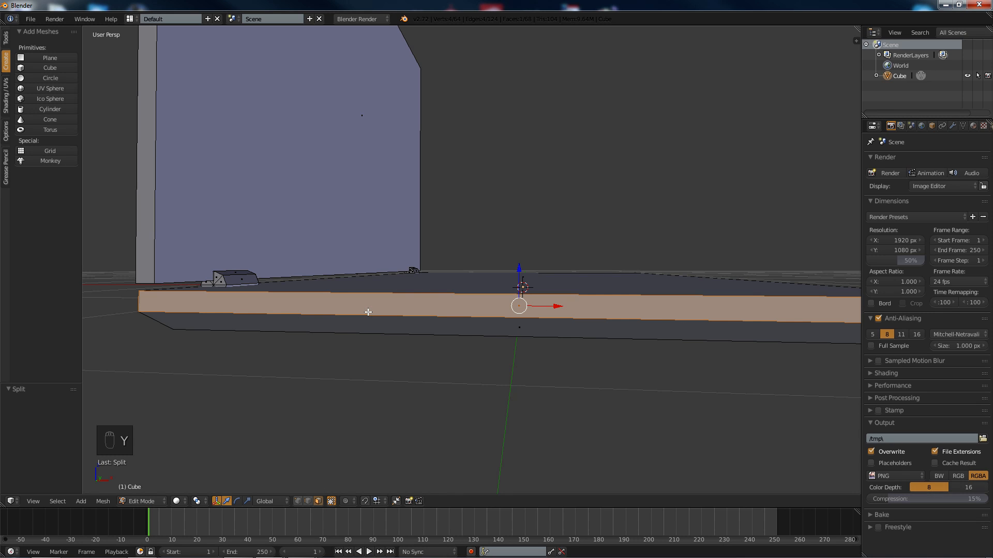
{"action": "middle_click_drag", "start_coordinate": [368, 311], "coordinate": [321, 322]}
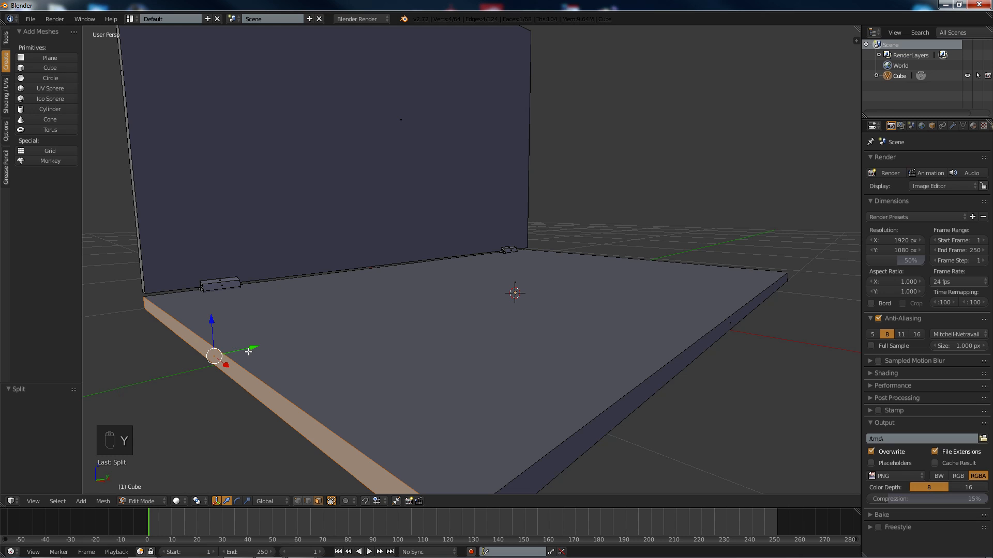
{"action": "left_click_drag", "start_coordinate": [249, 351], "coordinate": [224, 353]}
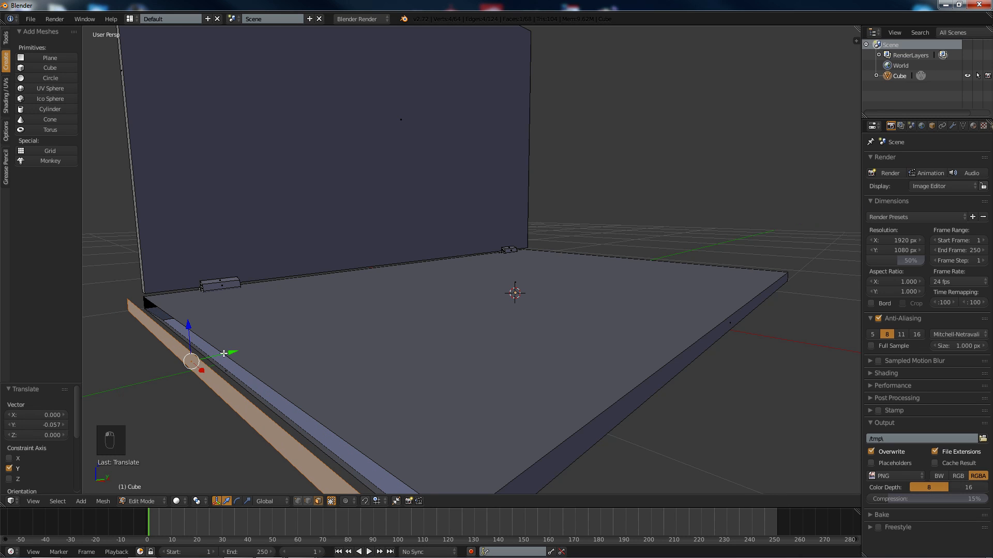
Step: Undo the split side face's move and divide that face with five evenly spaced vertical loop cuts
{"action": "key", "text": "ctrl+z"}
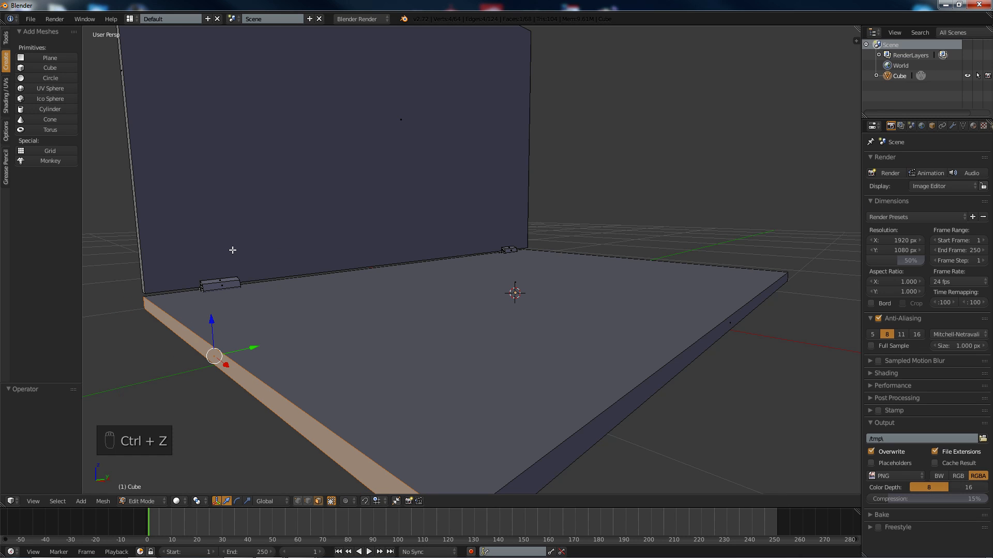
{"action": "middle_click_drag", "start_coordinate": [233, 249], "coordinate": [320, 310]}
{"action": "middle_click_drag", "start_coordinate": [405, 324], "coordinate": [278, 312]}
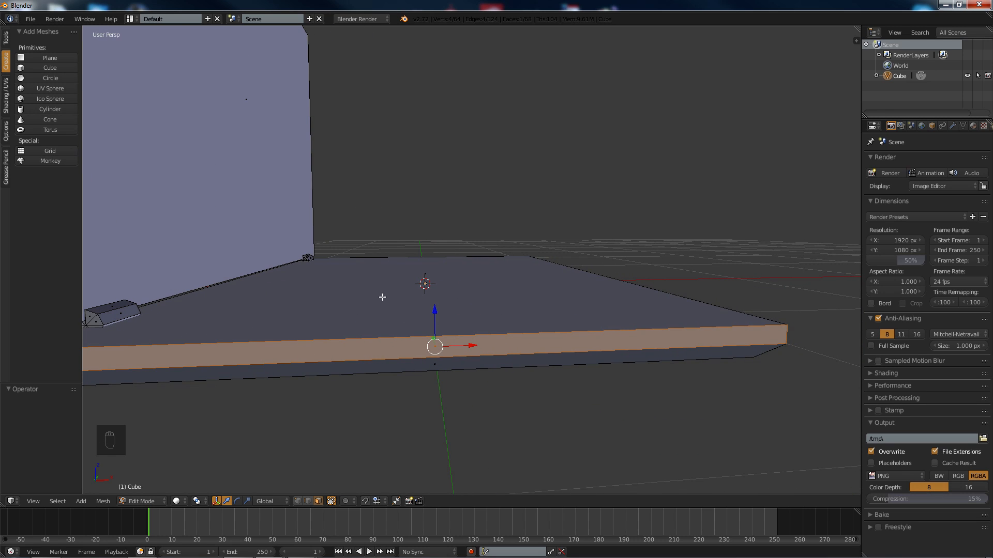
{"action": "mouse_move", "coordinate": [442, 295]}
{"action": "middle_mouse_down"}
{"action": "mouse_move", "coordinate": [419, 297]}
{"action": "mouse_move", "coordinate": [453, 294]}
{"action": "middle_mouse_up"}
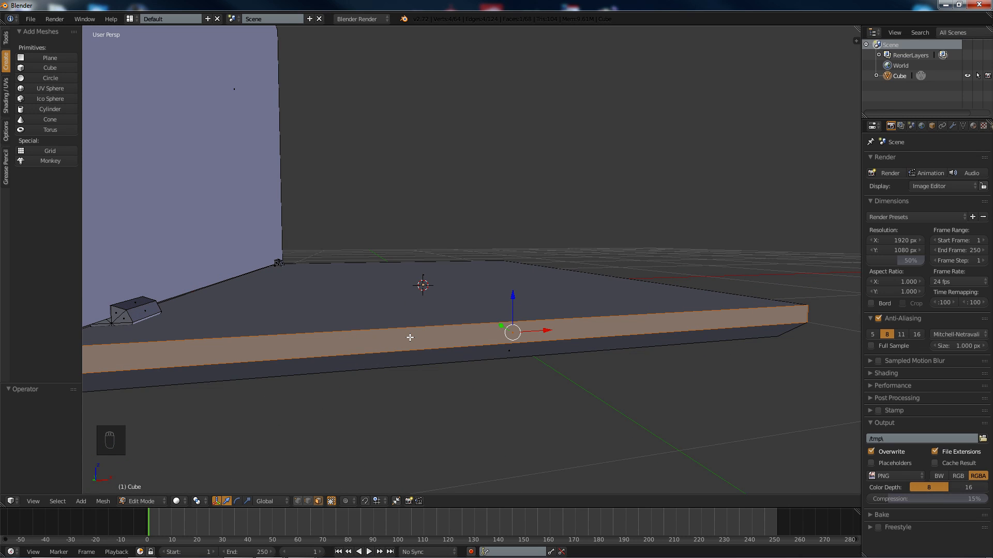
{"action": "key", "text": "ctrl+r"}
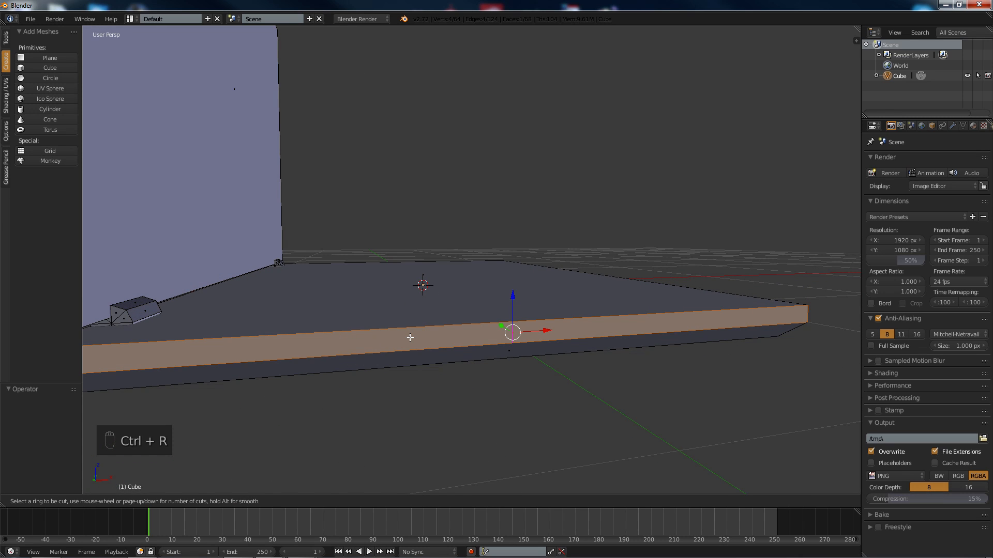
{"action": "key", "text": "5"}
{"action": "left_click", "coordinate": [448, 321]}
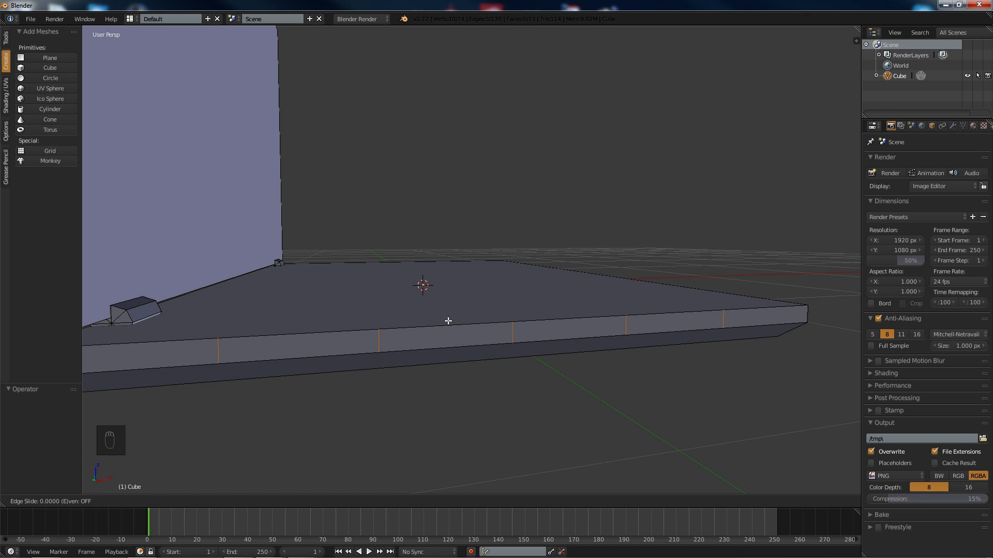
{"action": "left_click", "coordinate": [448, 321]}
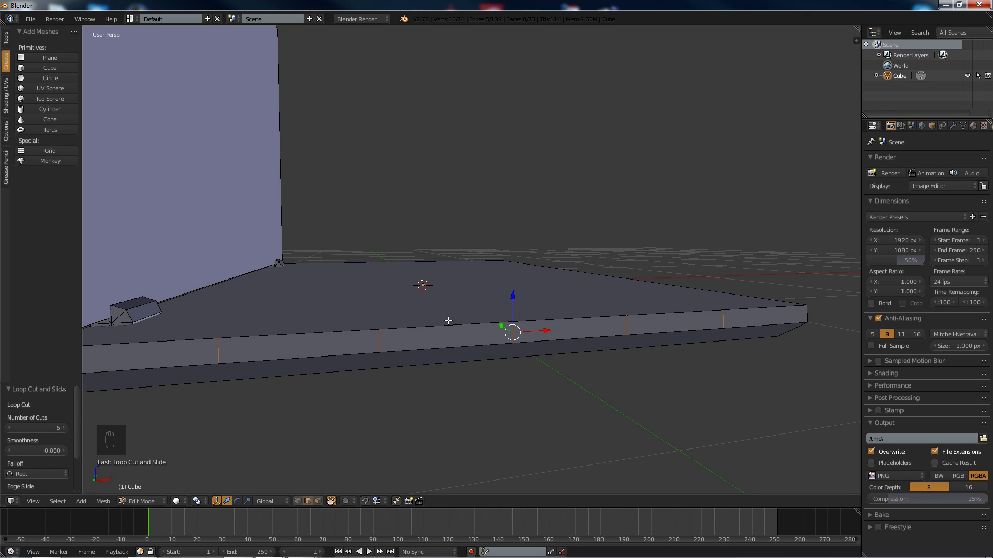
Step: Scale the five cuts to 0.290 along X and move them 0.513 along X toward the slab's front corner
{"action": "key", "text": "s"}
{"action": "key", "text": "x"}
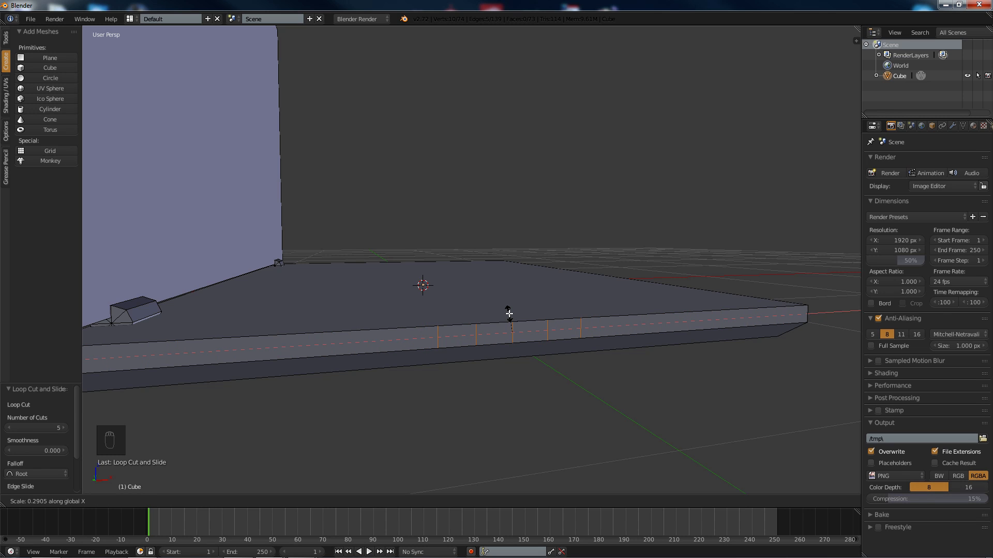
{"action": "left_click", "coordinate": [509, 313]}
{"action": "middle_click_drag", "start_coordinate": [510, 313], "coordinate": [488, 313]}
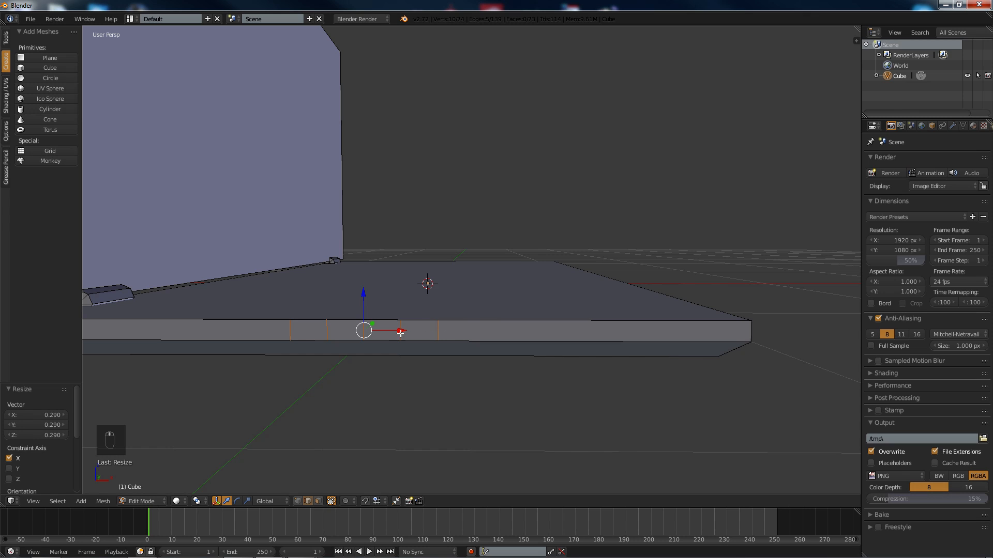
{"action": "left_click_drag", "start_coordinate": [402, 331], "coordinate": [600, 331]}
{"action": "middle_click_drag", "start_coordinate": [612, 324], "coordinate": [583, 324]}
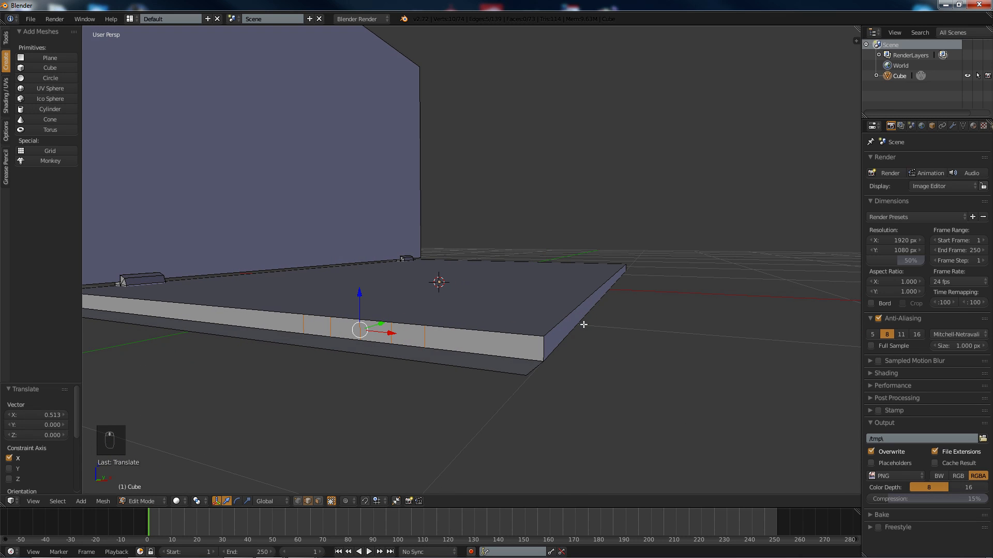
Step: Spread the five cuts apart by scaling them 1.448 along X
{"action": "middle_click_drag", "start_coordinate": [480, 313], "coordinate": [440, 306]}
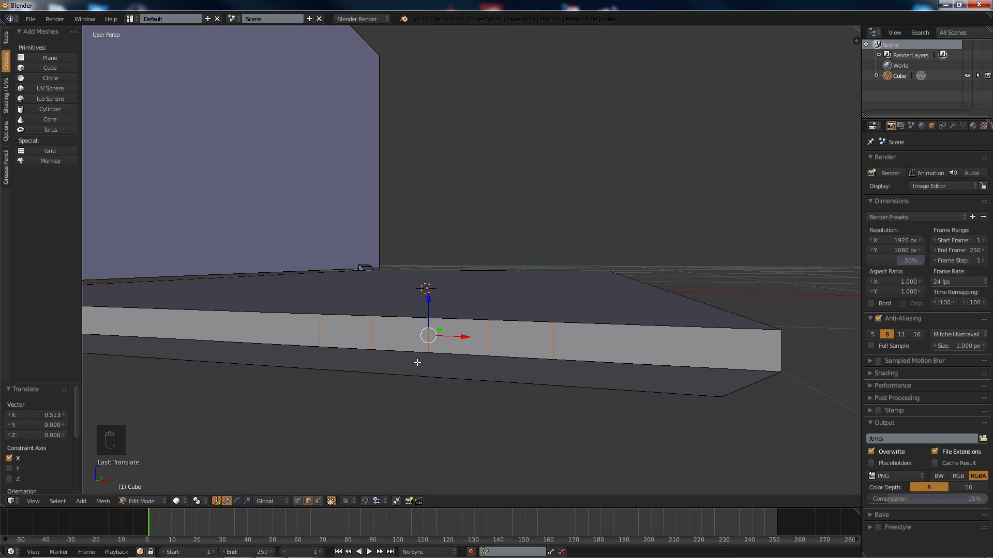
{"action": "key", "text": "s"}
{"action": "key", "text": "x"}
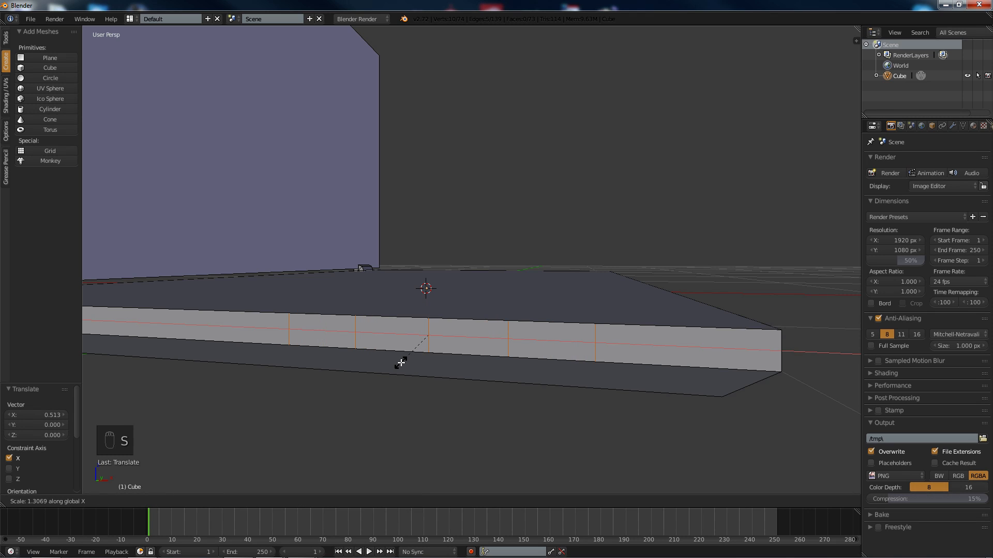
{"action": "left_click", "coordinate": [395, 363]}
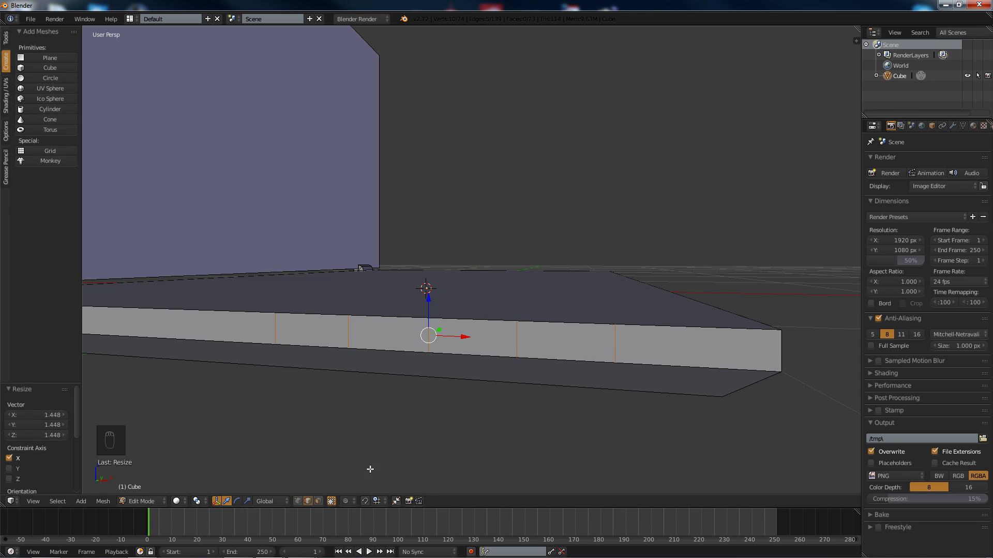
Step: Inset the first and third of the four small side faces between the cuts with thickness 0.01
{"action": "left_click", "coordinate": [318, 501]}
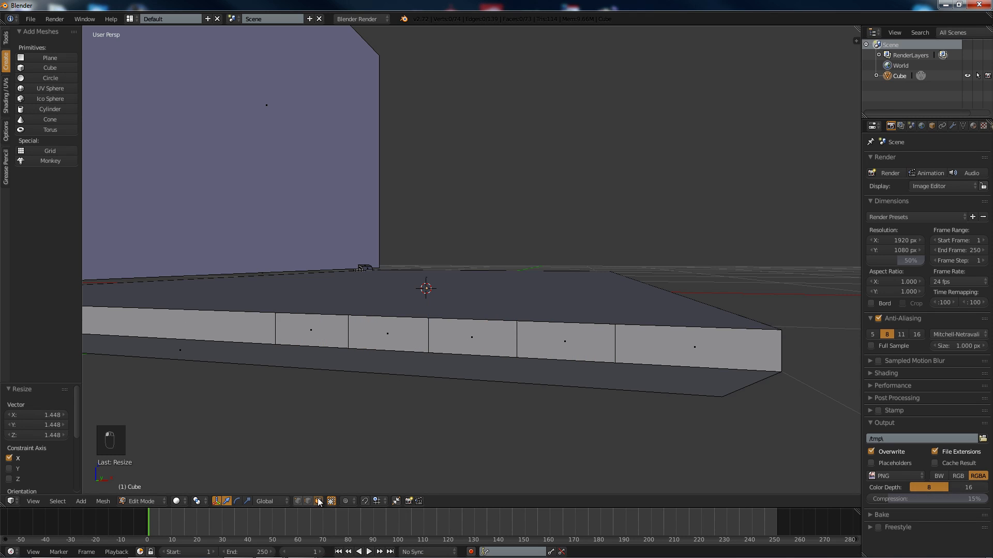
{"action": "right_click", "coordinate": [329, 324]}
{"action": "right_click", "coordinate": [483, 336], "text": "shift"}
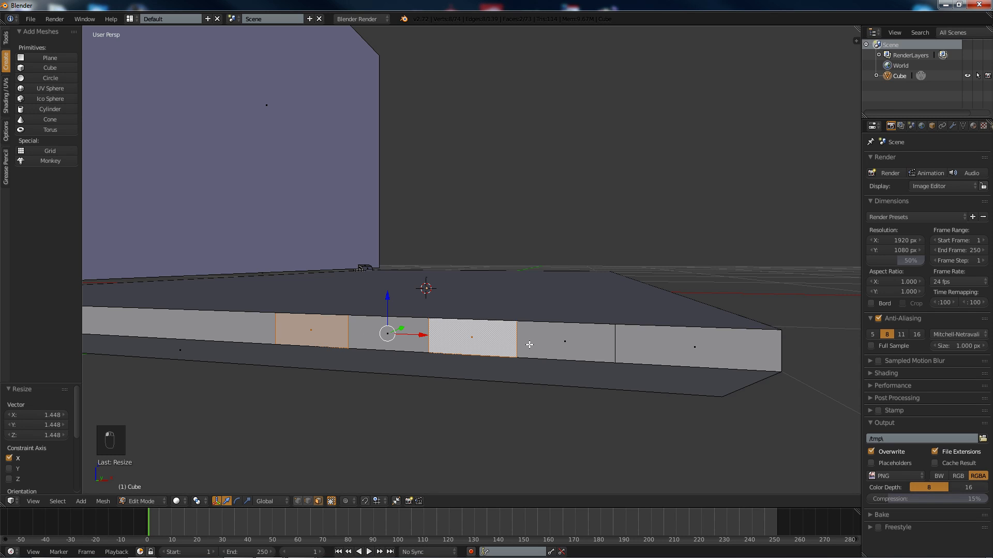
{"action": "key", "text": "i"}
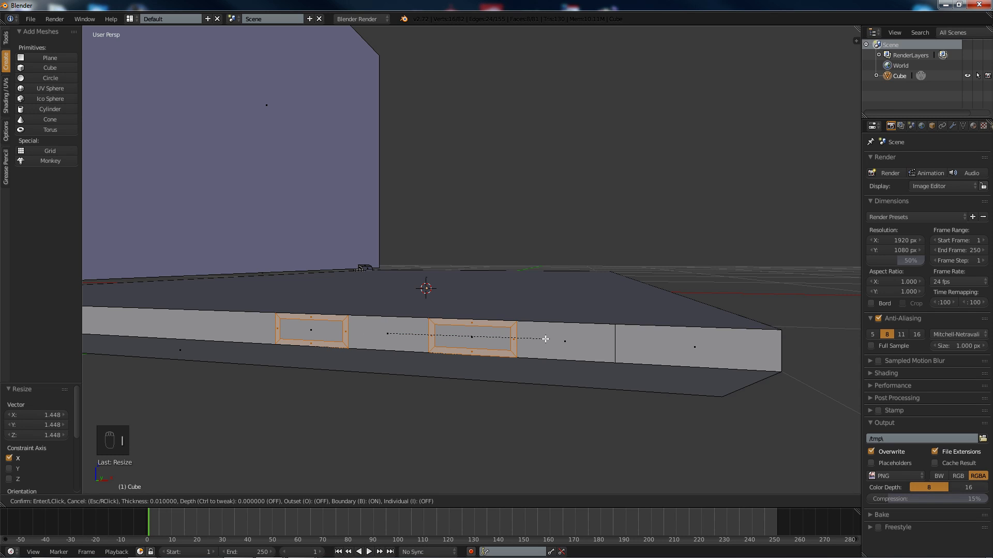
{"action": "left_click", "coordinate": [545, 339]}
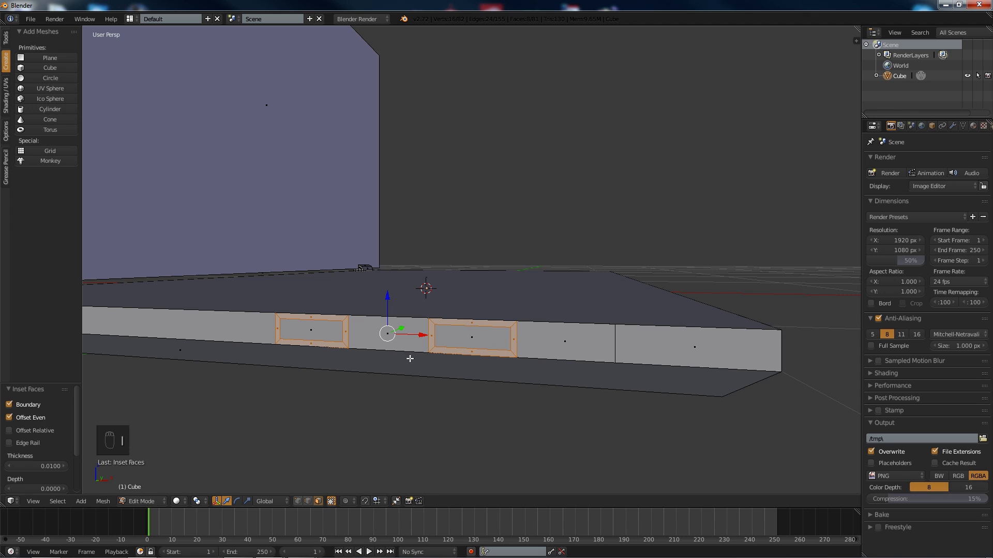
Step: Inset the second and fourth small side faces with thickness 0.01
{"action": "right_click", "coordinate": [376, 339]}
{"action": "right_click", "coordinate": [540, 332], "text": "shift"}
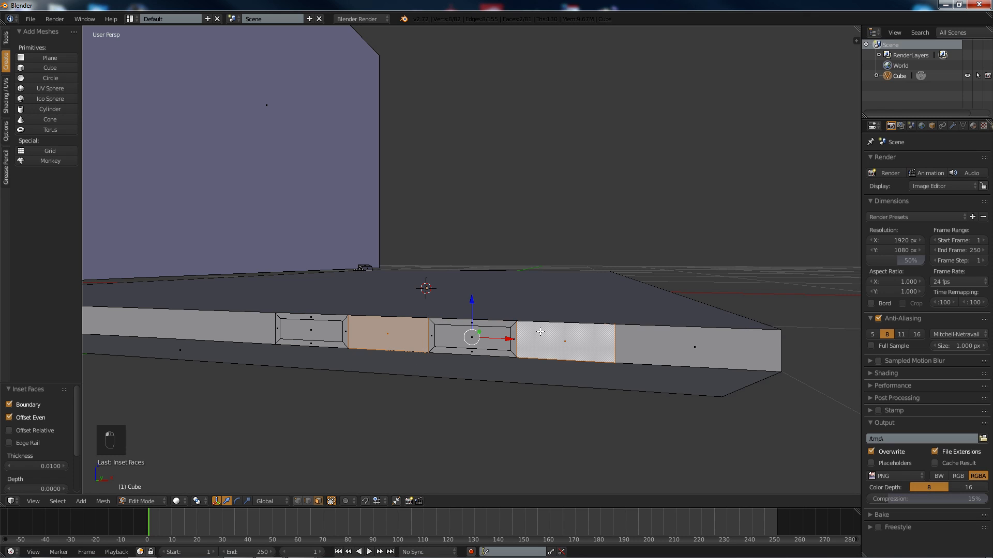
{"action": "key", "text": "i"}
{"action": "left_click", "coordinate": [526, 333]}
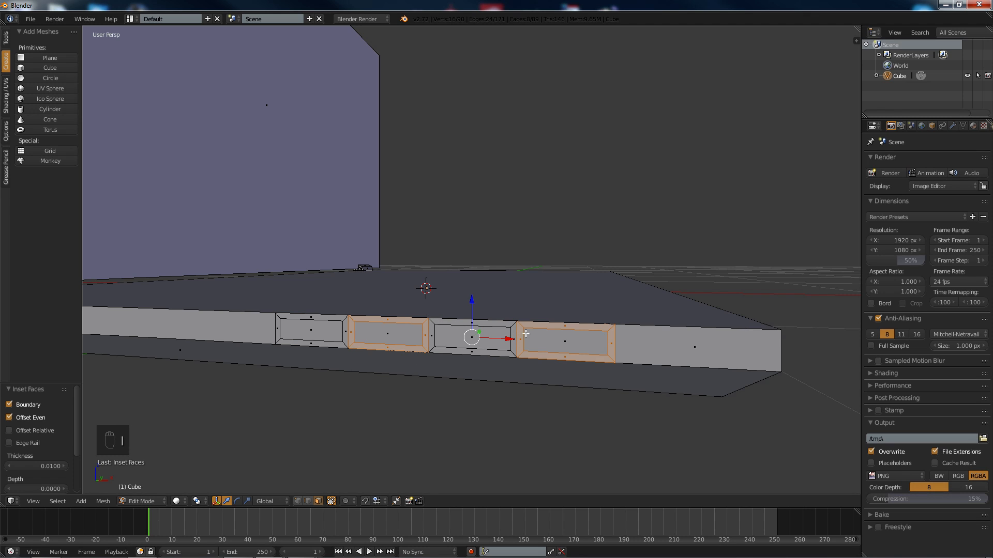
Step: Extrude the inner faces of all four insets 0.041 into the slab to form port recesses
{"action": "right_click", "coordinate": [310, 322]}
{"action": "right_click", "coordinate": [397, 335], "text": "shift"}
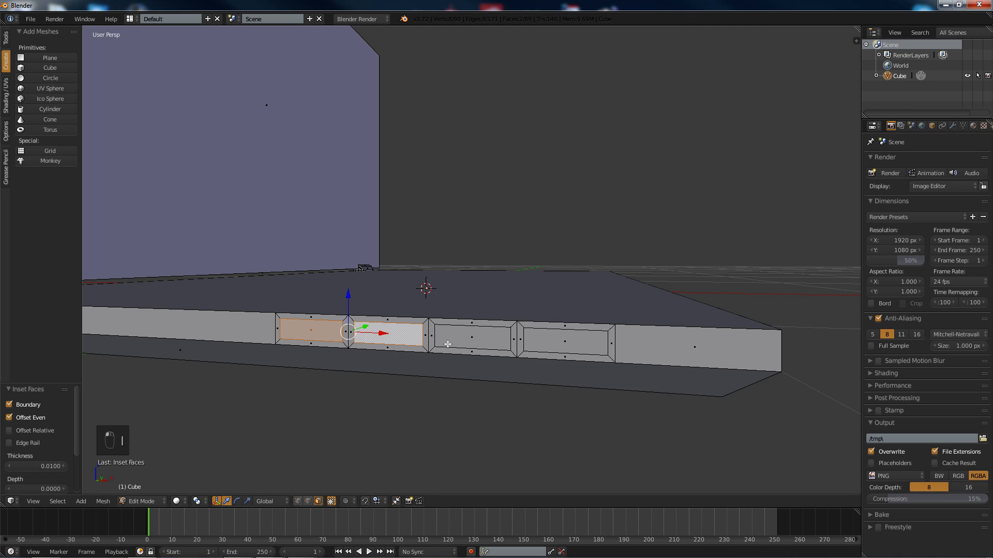
{"action": "right_click", "coordinate": [470, 341], "text": "shift"}
{"action": "right_click", "coordinate": [568, 340], "text": "shift"}
{"action": "middle_click_drag", "start_coordinate": [500, 337], "coordinate": [328, 343]}
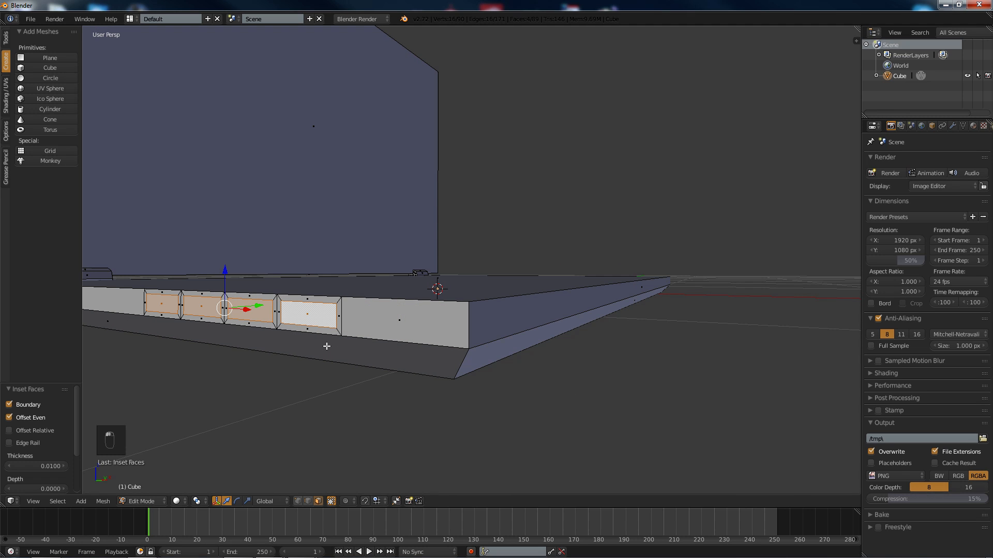
{"action": "key", "text": "e"}
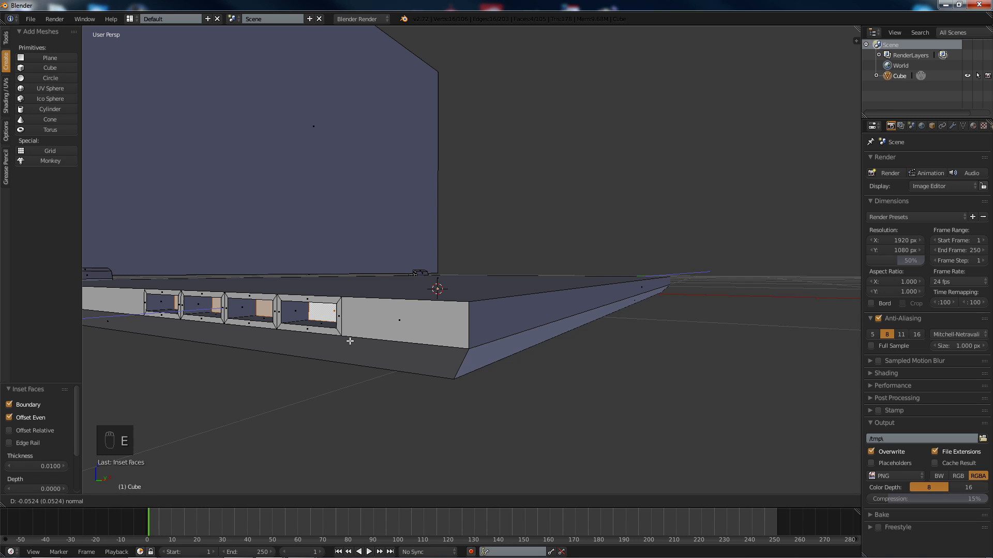
{"action": "left_click", "coordinate": [346, 341]}
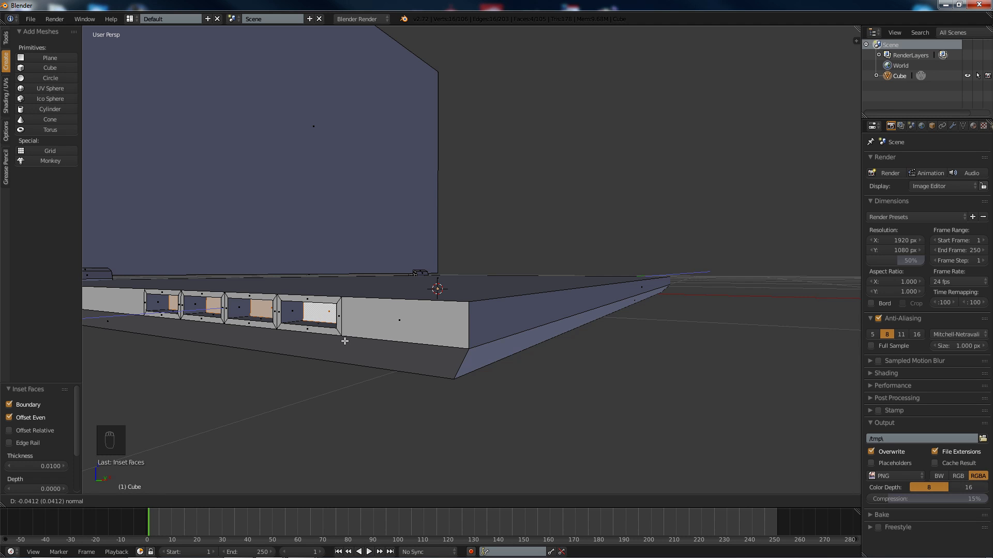
Step: Split the narrow side face on the opposite side of the base slab from the mesh and deselect everything
{"action": "middle_click_drag", "start_coordinate": [345, 342], "coordinate": [427, 253]}
{"action": "scroll", "coordinate": [499, 319], "scroll_direction": "up", "scroll_amount": 2}
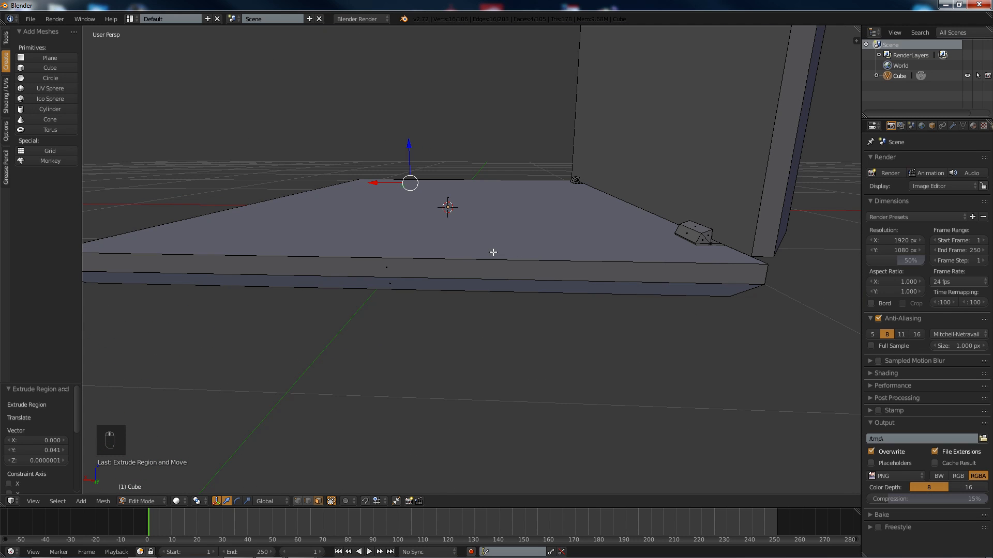
{"action": "middle_click_drag", "start_coordinate": [492, 252], "coordinate": [502, 253]}
{"action": "scroll", "coordinate": [490, 258], "scroll_direction": "up", "scroll_amount": 2}
{"action": "scroll", "coordinate": [435, 288], "scroll_direction": "down", "scroll_amount": 2}
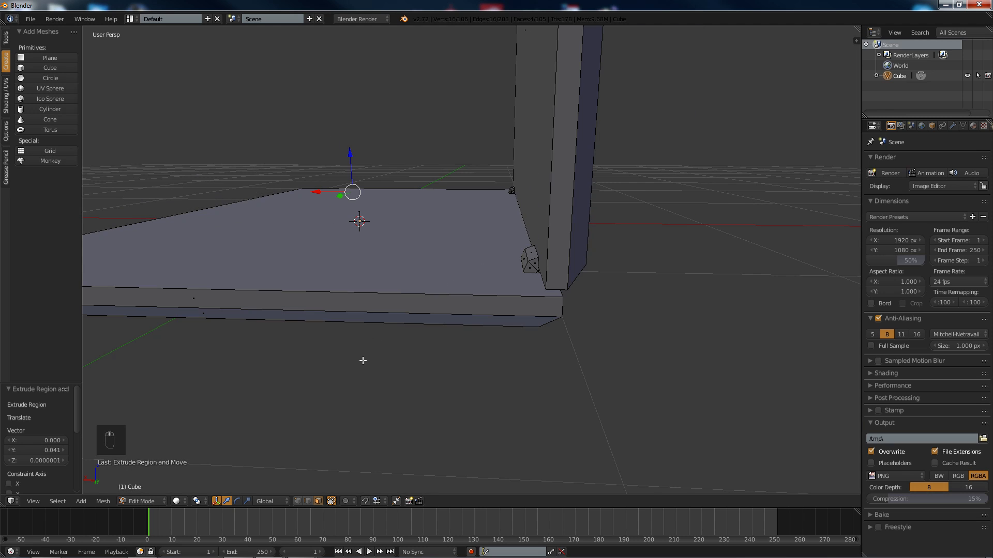
{"action": "right_click", "coordinate": [446, 302]}
{"action": "middle_click_drag", "start_coordinate": [382, 274], "coordinate": [410, 281]}
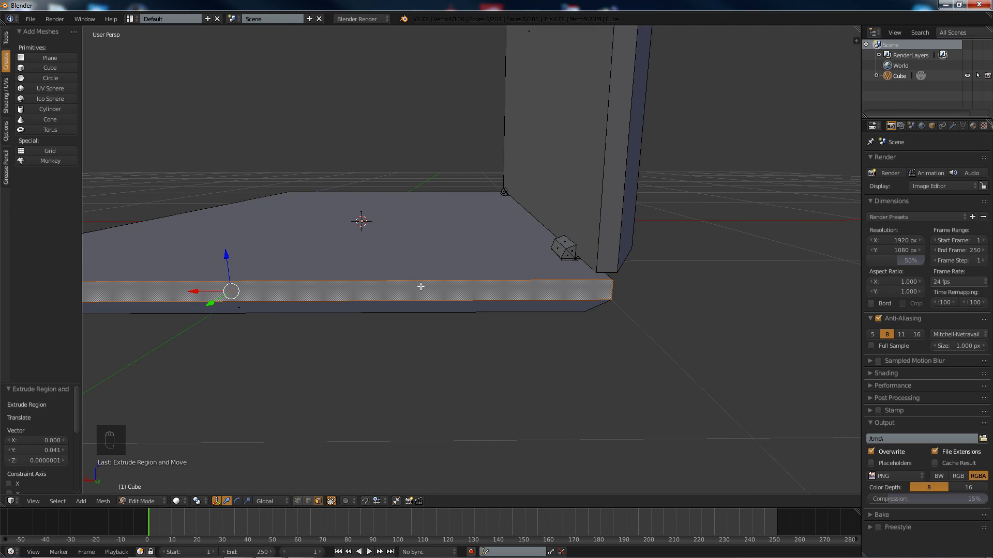
{"action": "key", "text": "y"}
{"action": "key", "text": "KP_Enter"}
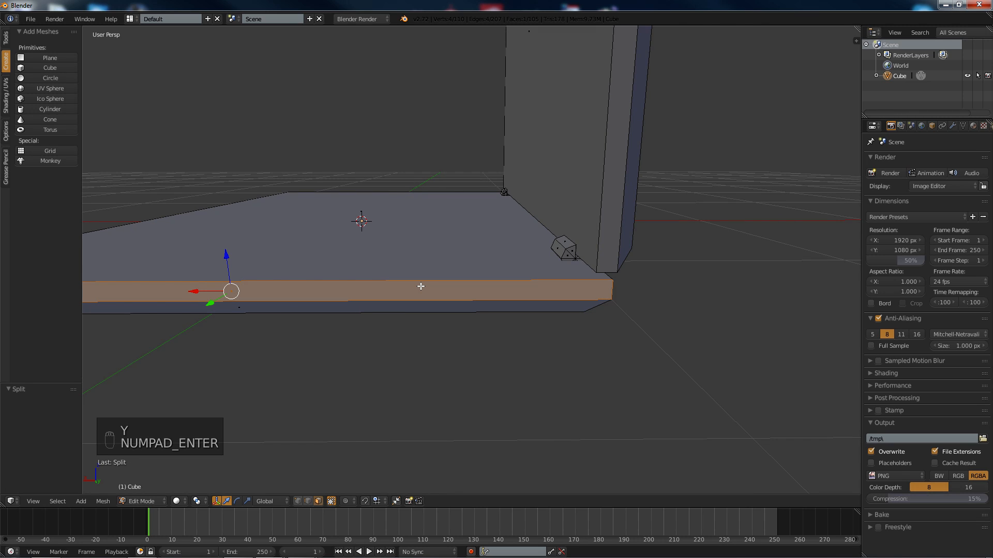
{"action": "middle_click_drag", "start_coordinate": [410, 290], "coordinate": [520, 269]}
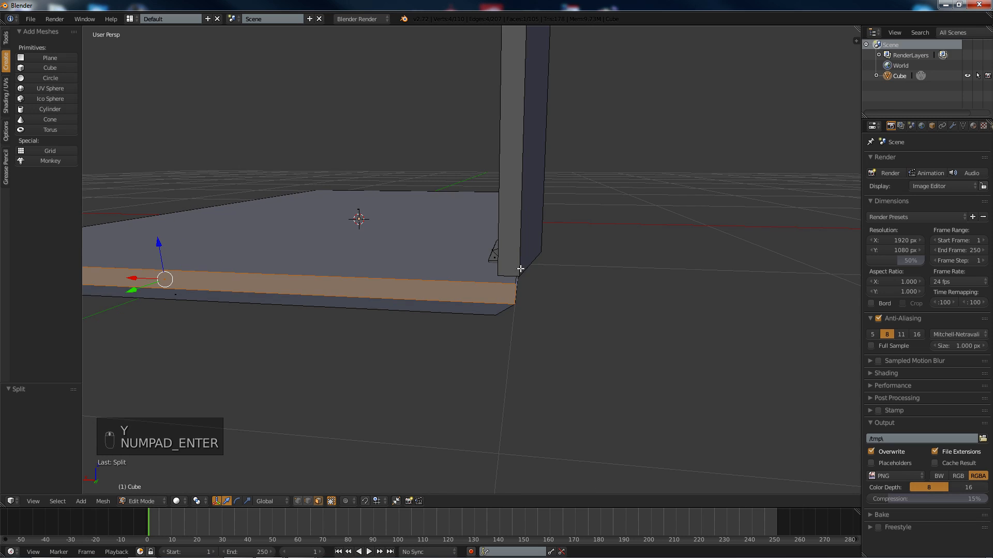
{"action": "key", "text": "a"}
{"action": "key", "text": "a"}
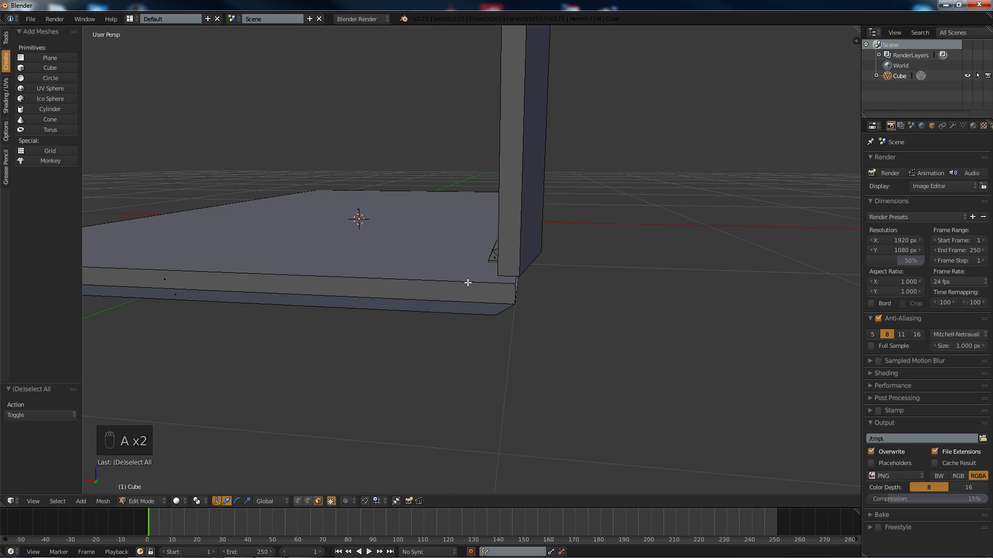
Step: Add two vertical loop cuts to the split side face, sliding both toward its panel end
{"action": "key", "text": "ctrl+r"}
{"action": "left_click", "coordinate": [442, 289]}
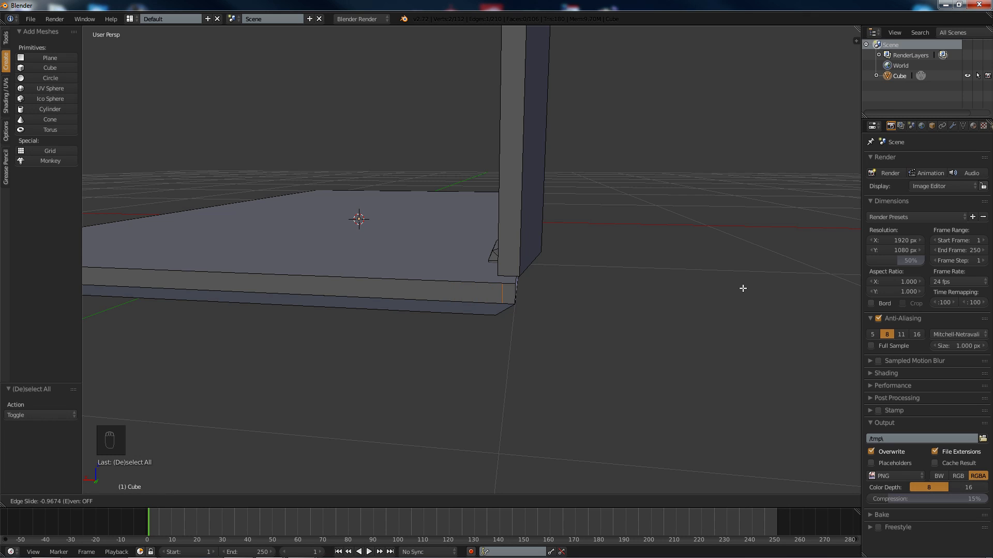
{"action": "left_click", "coordinate": [734, 288]}
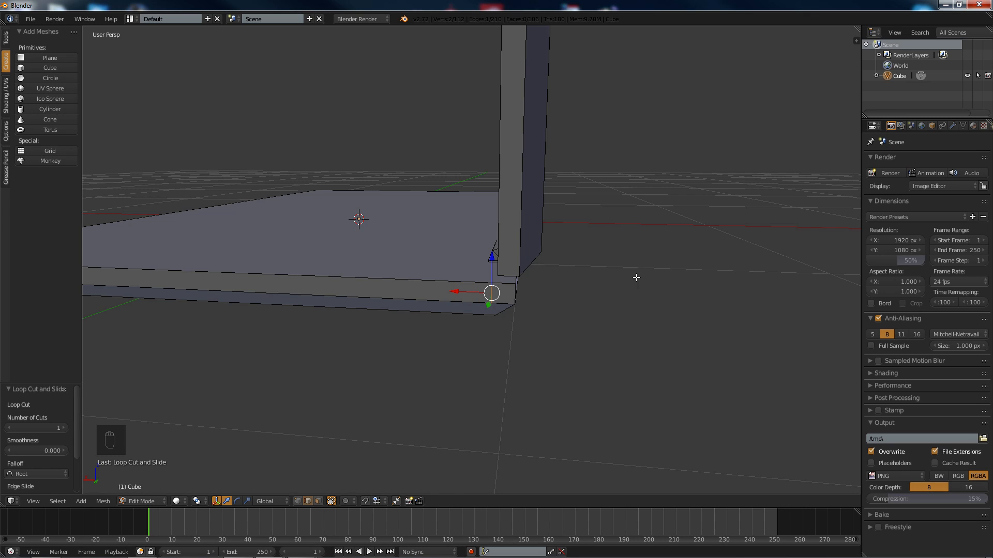
{"action": "key", "text": "a"}
{"action": "key", "text": "ctrl+r"}
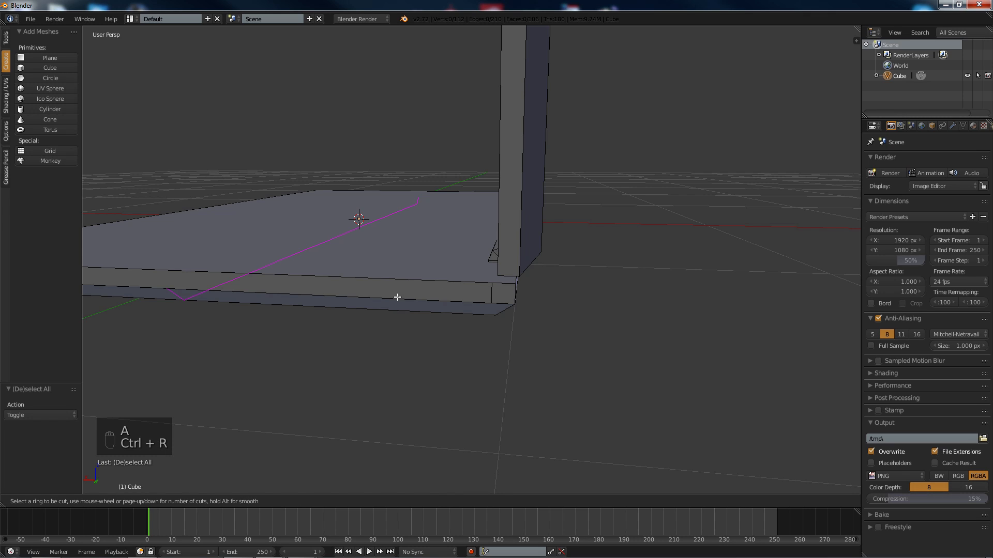
{"action": "left_click", "coordinate": [337, 282]}
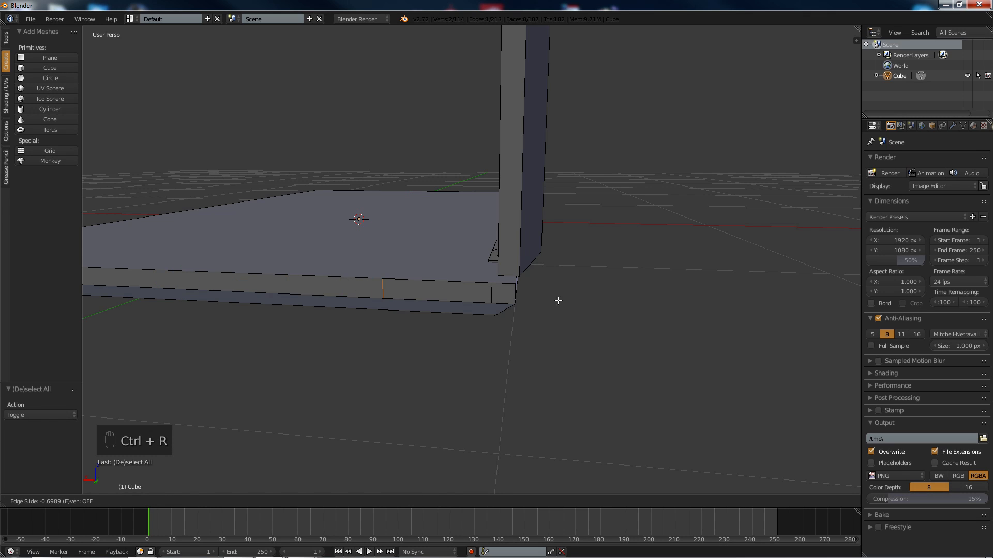
{"action": "left_click", "coordinate": [619, 298]}
{"action": "scroll", "coordinate": [466, 294], "scroll_direction": "up", "scroll_amount": 3}
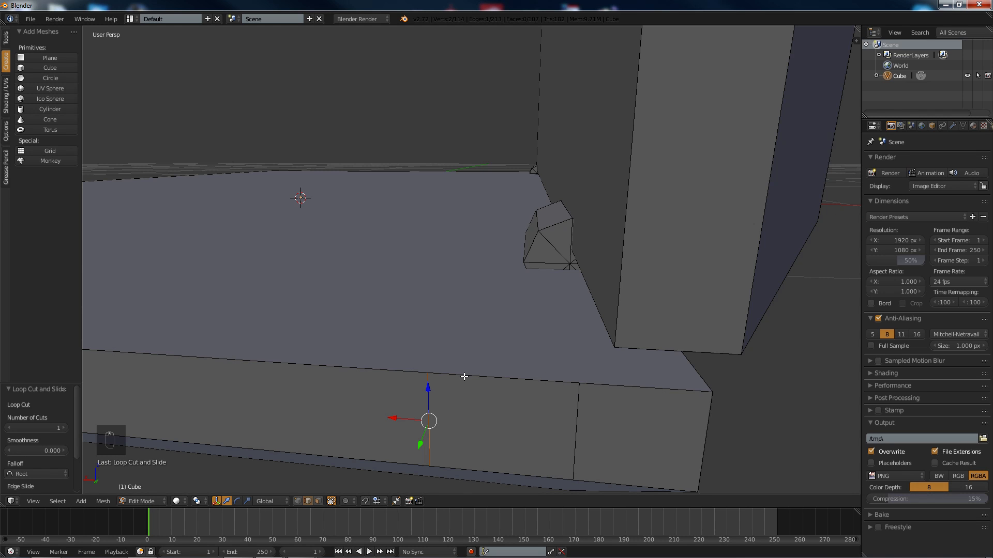
Step: In face select mode, select the small side face between the two loop cuts and split it from the mesh
{"action": "left_click", "coordinate": [319, 501]}
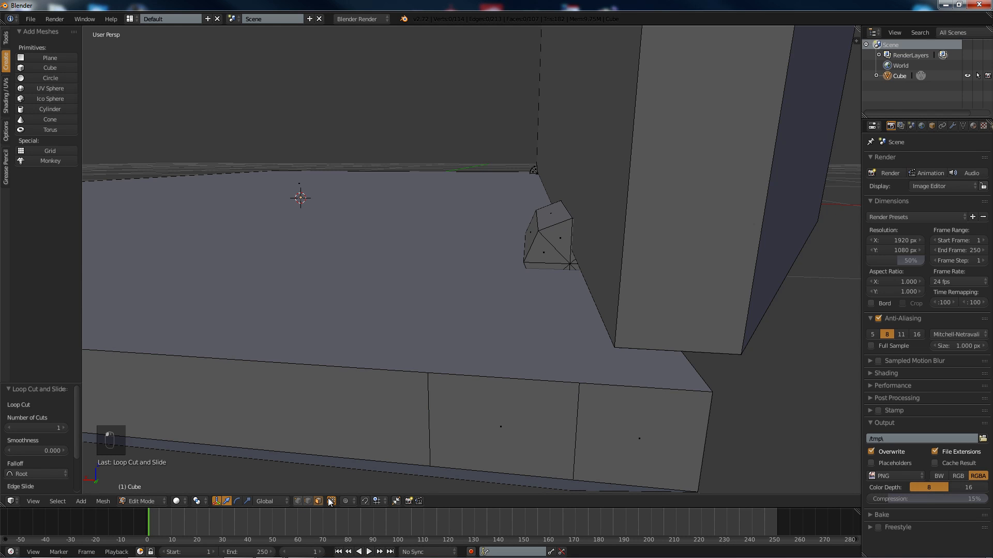
{"action": "right_click", "coordinate": [514, 427]}
{"action": "middle_click_drag", "start_coordinate": [514, 427], "coordinate": [490, 339]}
{"action": "scroll", "coordinate": [480, 334], "scroll_direction": "down", "scroll_amount": 1}
{"action": "middle_click_drag", "start_coordinate": [450, 290], "coordinate": [444, 293]}
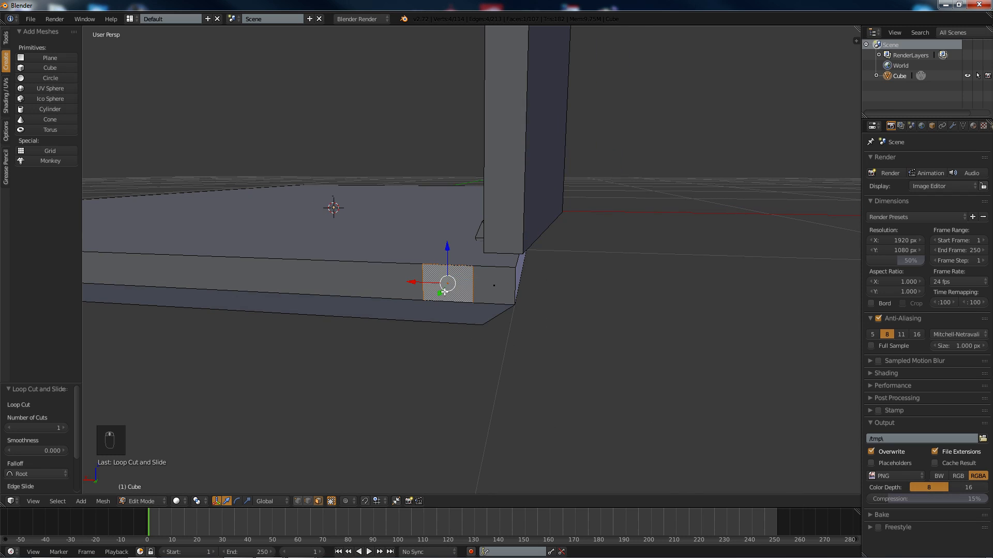
{"action": "key", "text": "y"}
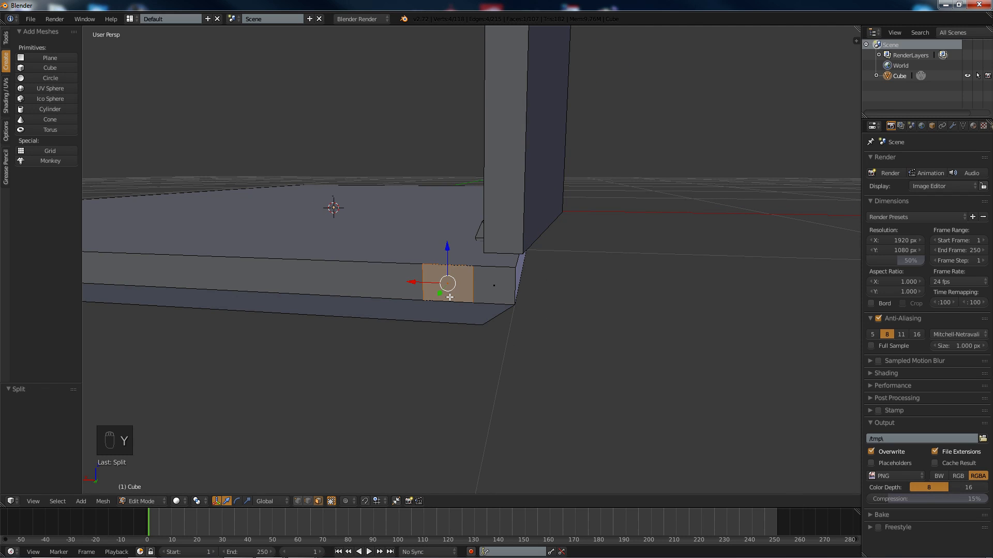
{"action": "scroll", "coordinate": [449, 297], "scroll_direction": "up", "scroll_amount": 3}
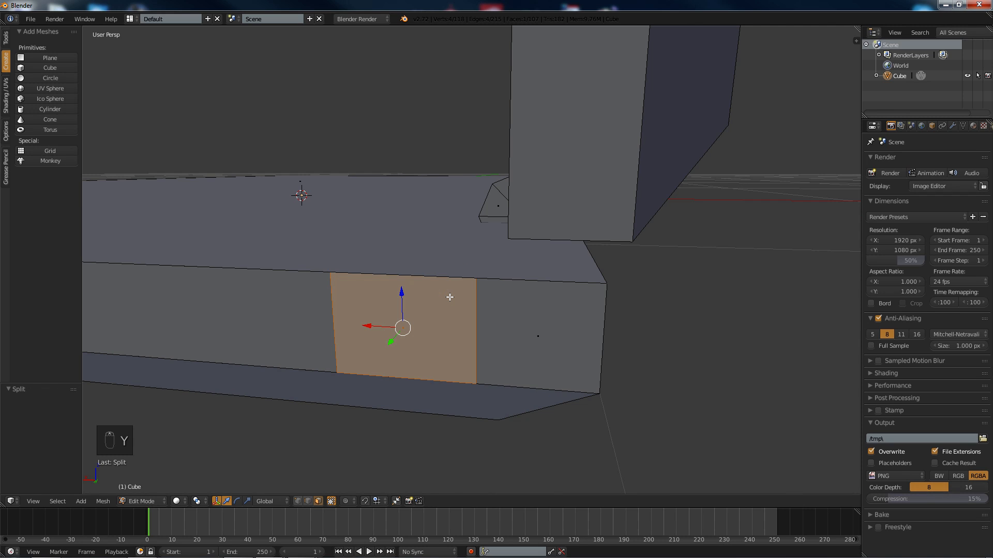
{"action": "key", "text": "w"}
{"action": "left_click", "coordinate": [409, 312]}
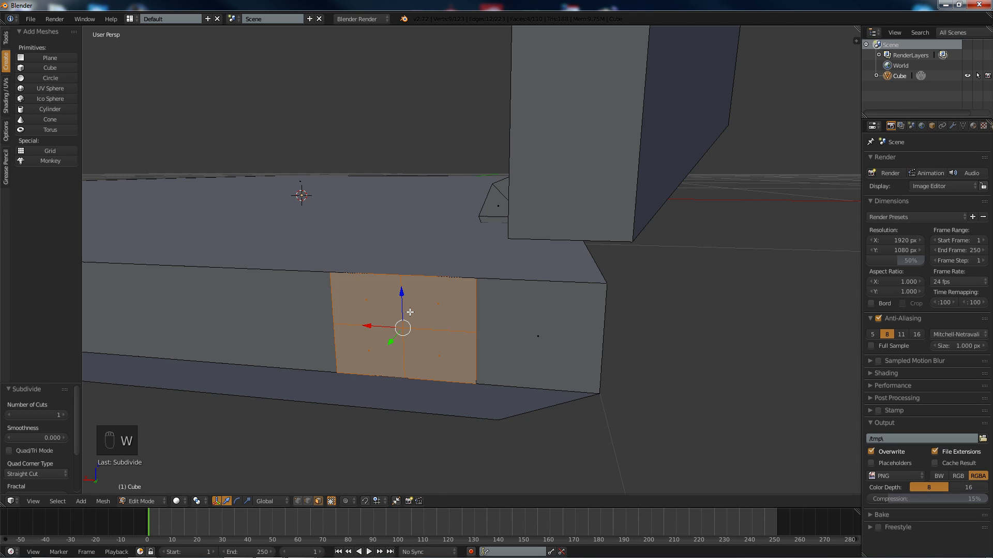
{"action": "key", "text": "ctrl+z"}
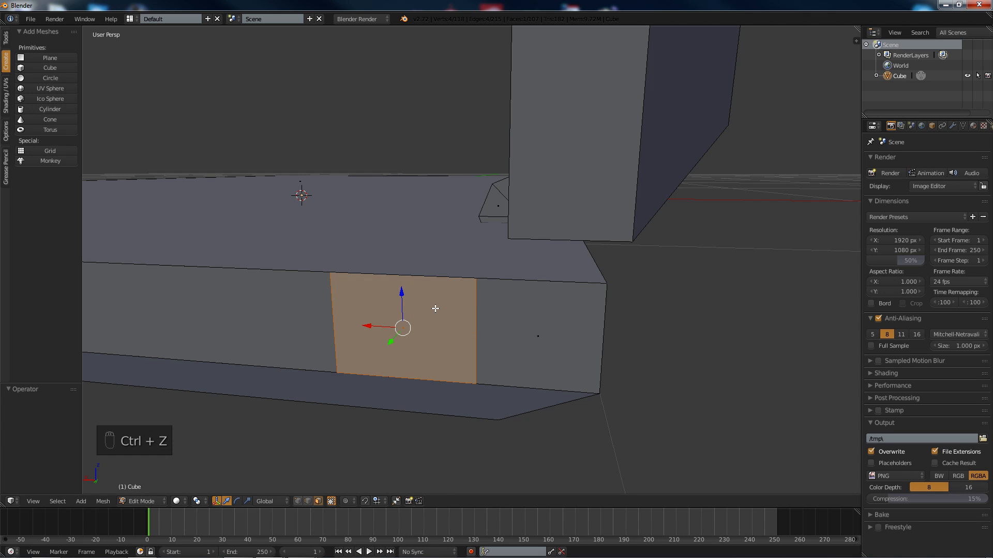
Step: Inset the split side face with thickness 0.01 and clear the selection
{"action": "key", "text": "i"}
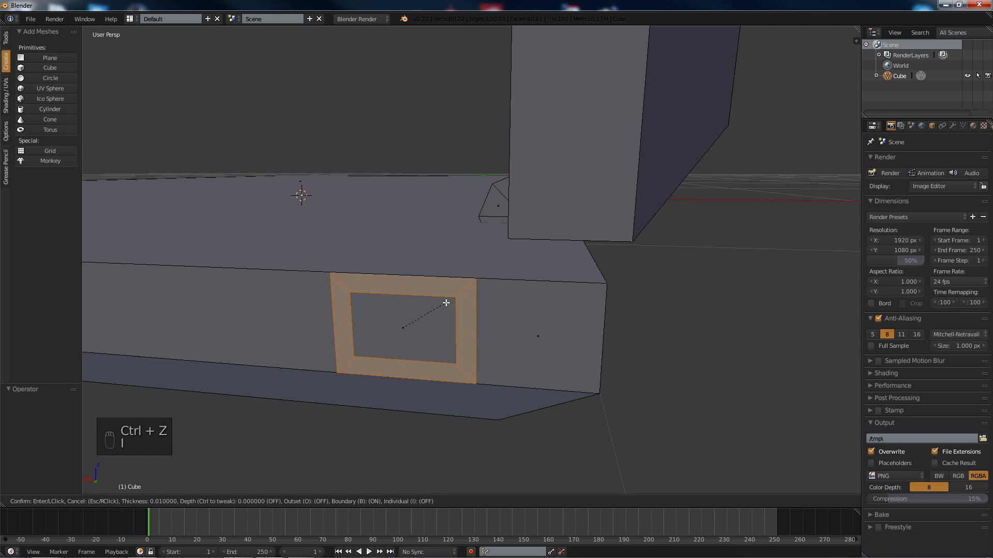
{"action": "left_click", "coordinate": [446, 302]}
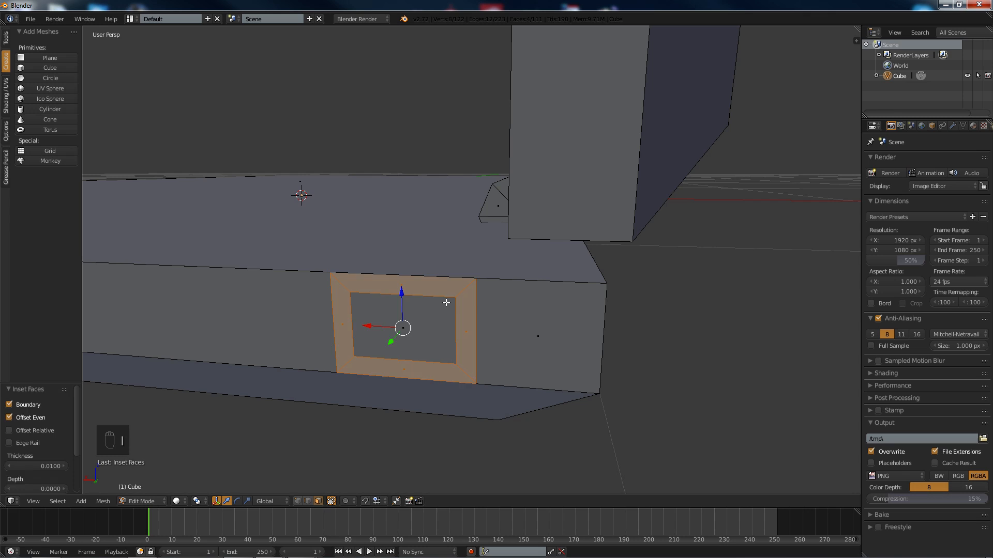
{"action": "key", "text": "a"}
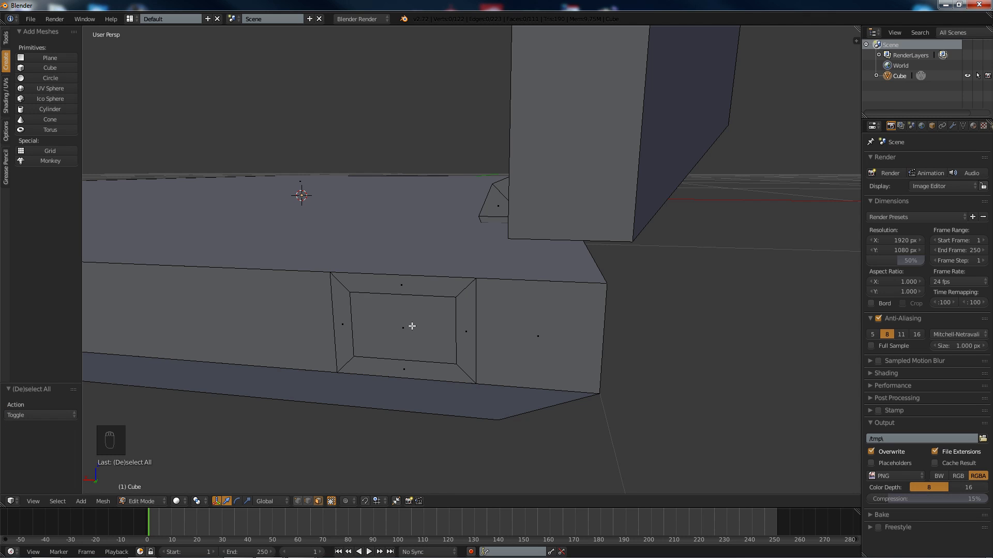
Step: Add one vertical and one horizontal centered loop cut across the inset side face
{"action": "key", "text": "ctrl+r"}
{"action": "left_click", "coordinate": [408, 284]}
{"action": "right_click", "coordinate": [408, 285]}
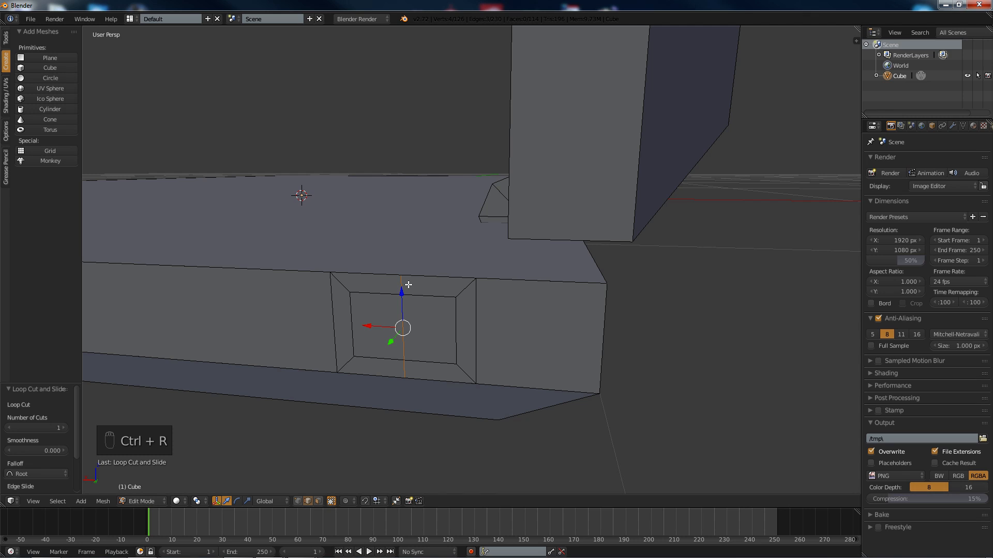
{"action": "key", "text": "a"}
{"action": "key", "text": "ctrl+r"}
{"action": "left_click", "coordinate": [464, 326]}
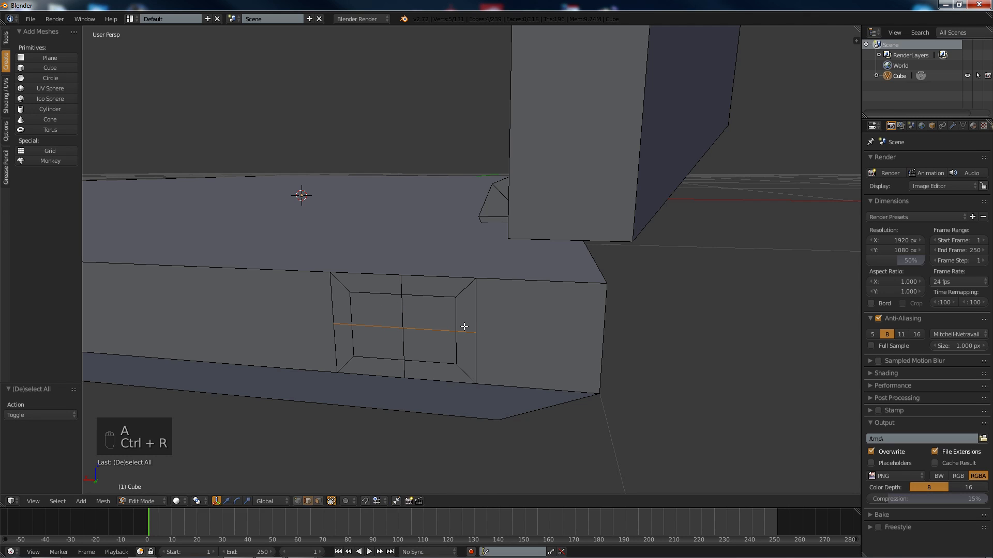
{"action": "right_click", "coordinate": [464, 327]}
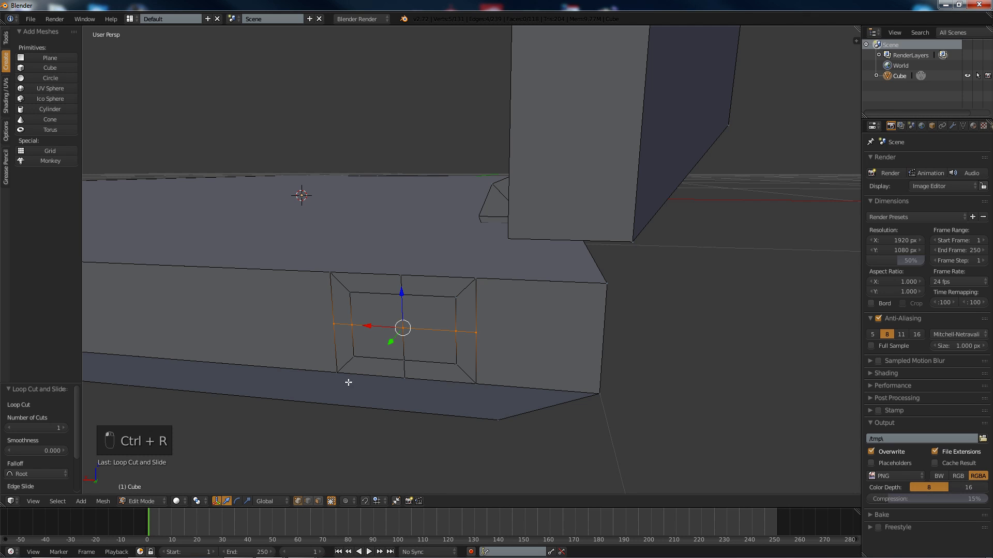
Step: Scale the four corner vertices of the inner inset rectangle along X by about 0.769
{"action": "right_click", "coordinate": [353, 356]}
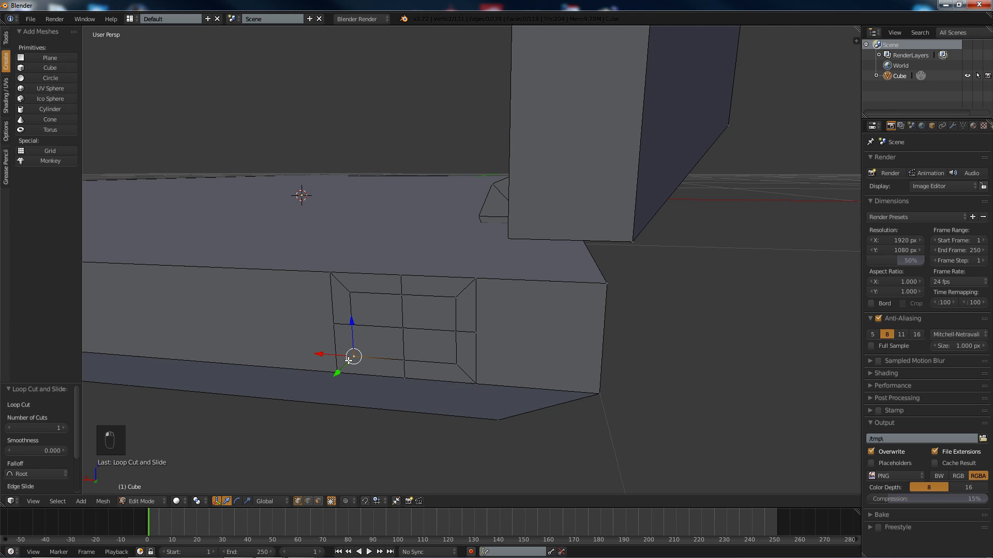
{"action": "right_click", "coordinate": [350, 293], "text": "shift"}
{"action": "right_click", "coordinate": [455, 298], "text": "shift"}
{"action": "right_click", "coordinate": [454, 360], "text": "shift"}
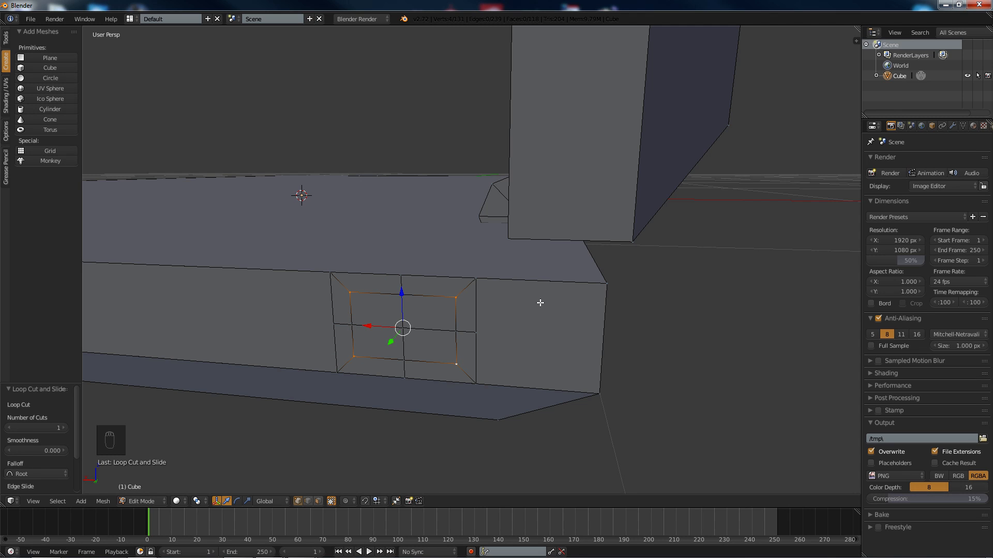
{"action": "key", "text": "s"}
{"action": "key", "text": "x"}
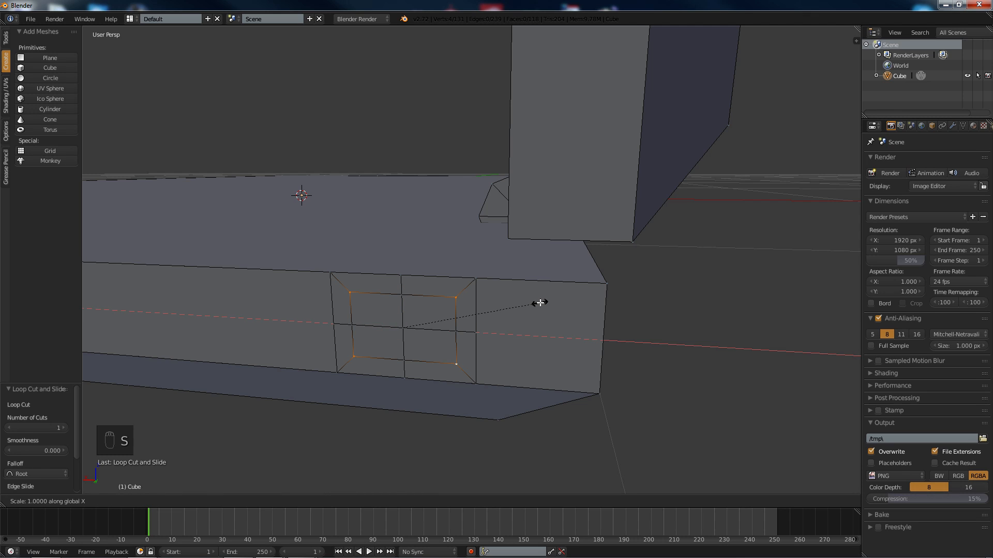
{"action": "left_click", "coordinate": [508, 304]}
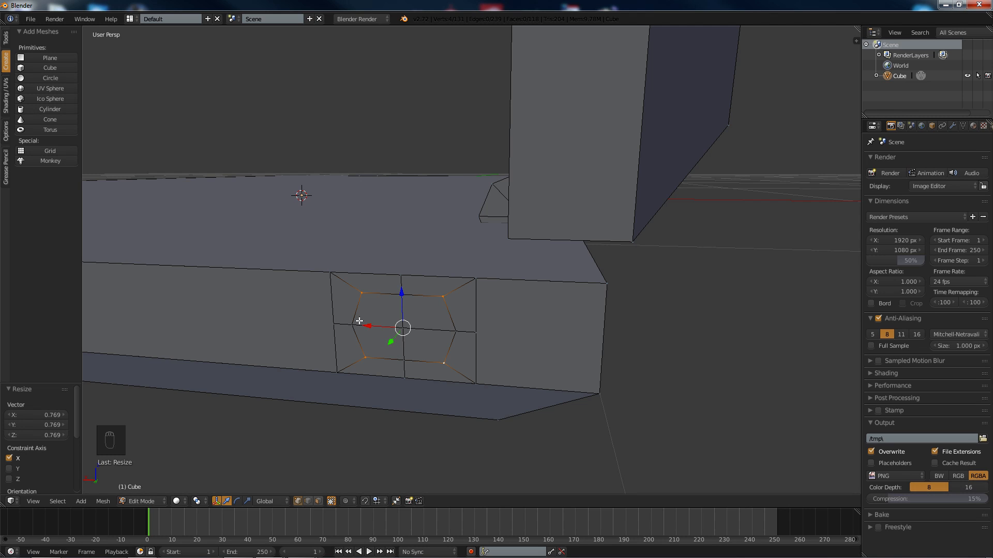
Step: Select all vertices of the inner inset outline plus its center vertex and scale them uniformly by about 0.836
{"action": "right_click", "coordinate": [358, 301]}
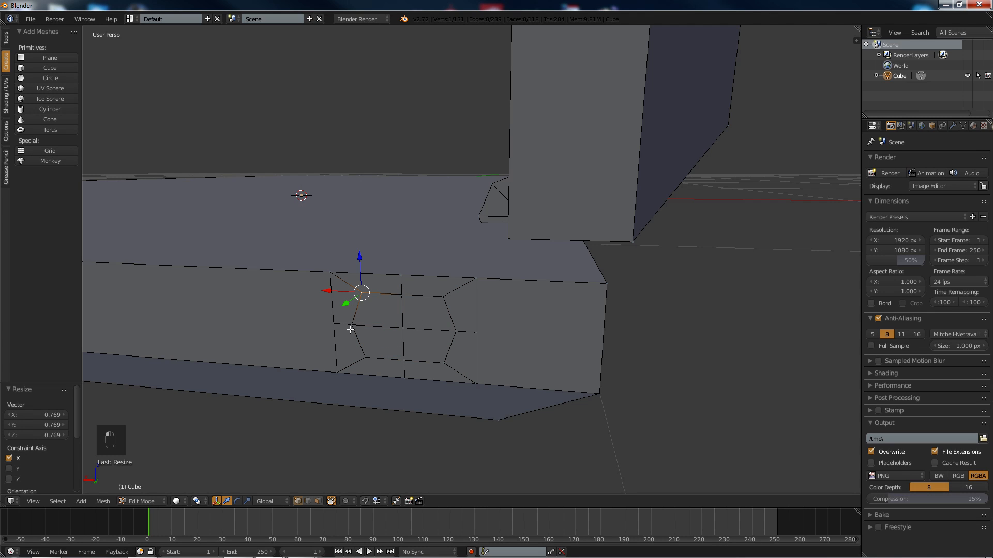
{"action": "right_click", "coordinate": [352, 325], "text": "shift"}
{"action": "right_click", "coordinate": [367, 357], "text": "shift"}
{"action": "right_click", "coordinate": [409, 359], "text": "shift"}
{"action": "right_click", "coordinate": [440, 361], "text": "shift"}
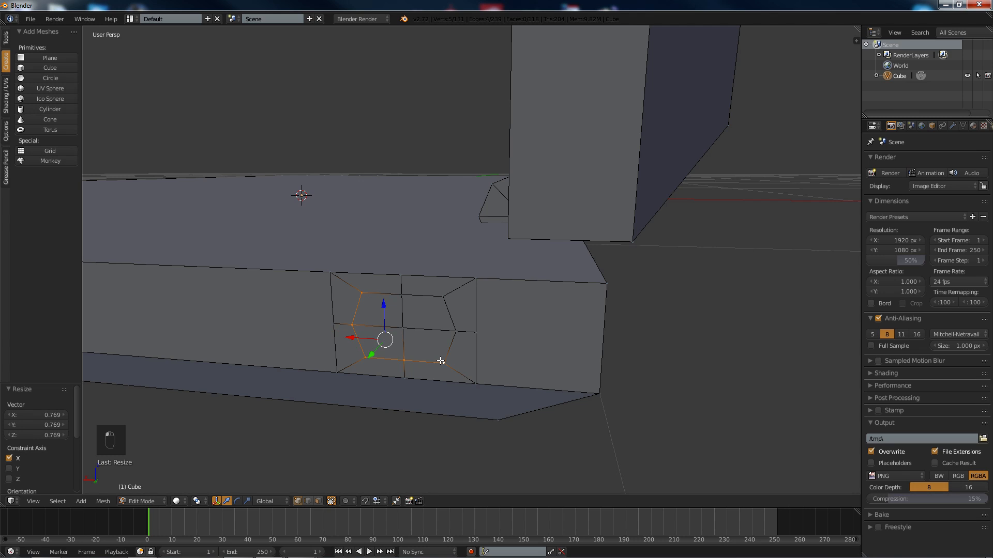
{"action": "right_click", "coordinate": [455, 330], "text": "shift"}
{"action": "right_click", "coordinate": [436, 296], "text": "shift"}
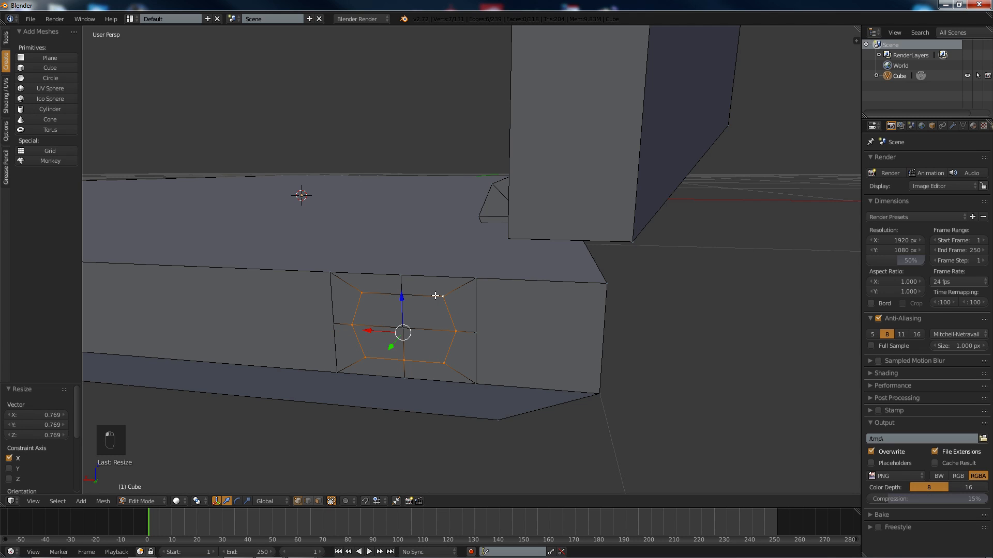
{"action": "right_click", "coordinate": [399, 293], "text": "shift"}
{"action": "key", "text": "c"}
{"action": "left_click", "coordinate": [402, 328]}
{"action": "right_click", "coordinate": [398, 325]}
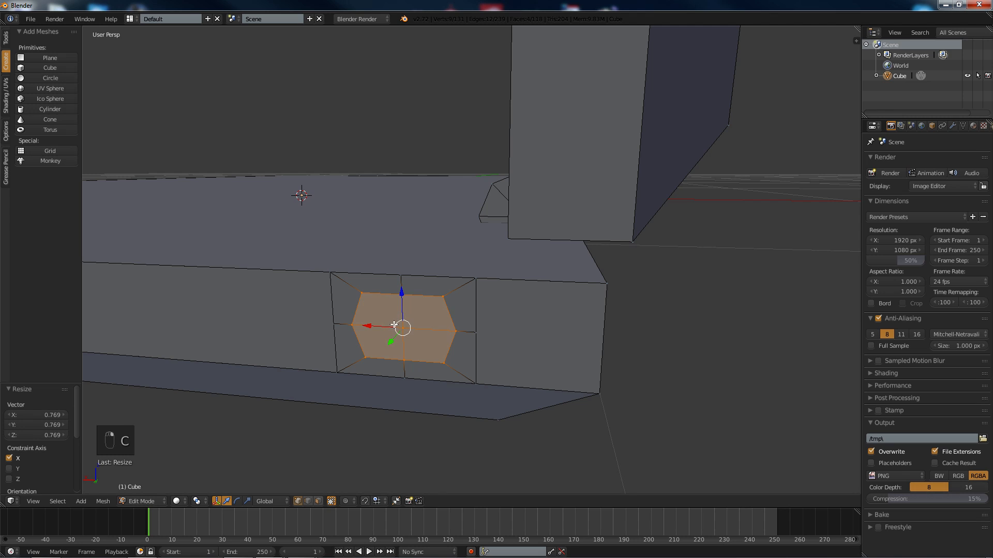
{"action": "key", "text": "s"}
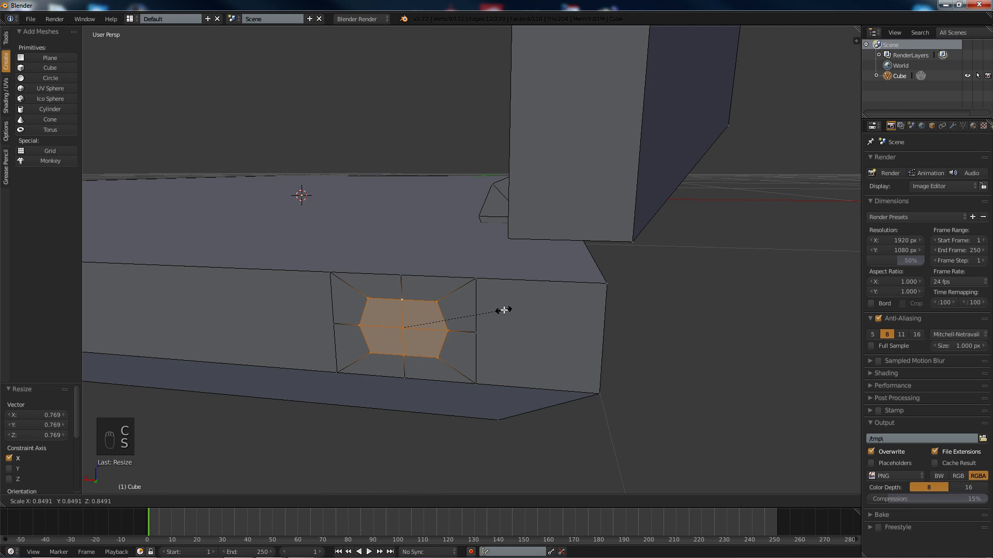
{"action": "left_click", "coordinate": [502, 309]}
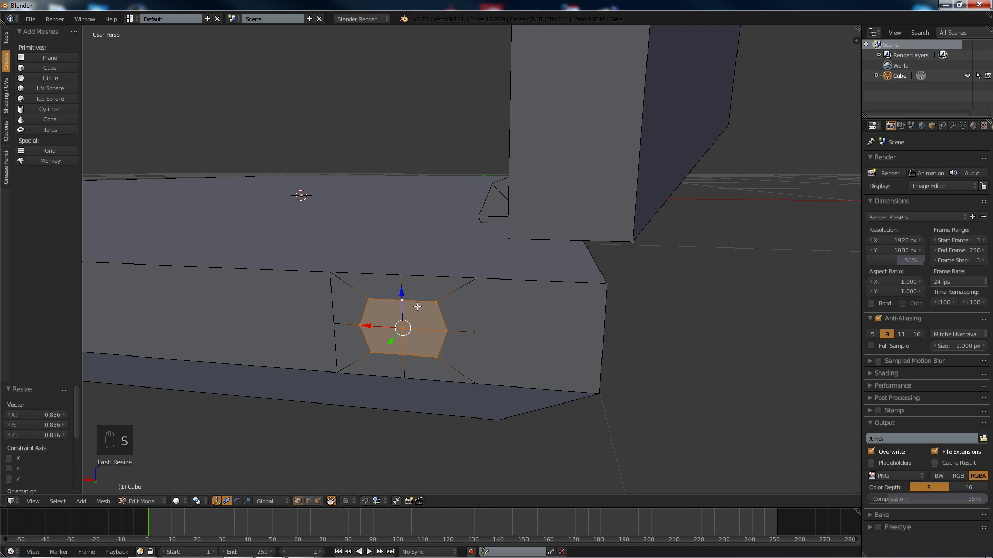
Step: Scale the inner outline's upper and lower middle vertices along Z by about 1.367 to round it into an octagon
{"action": "key", "text": "a"}
{"action": "right_click", "coordinate": [403, 300]}
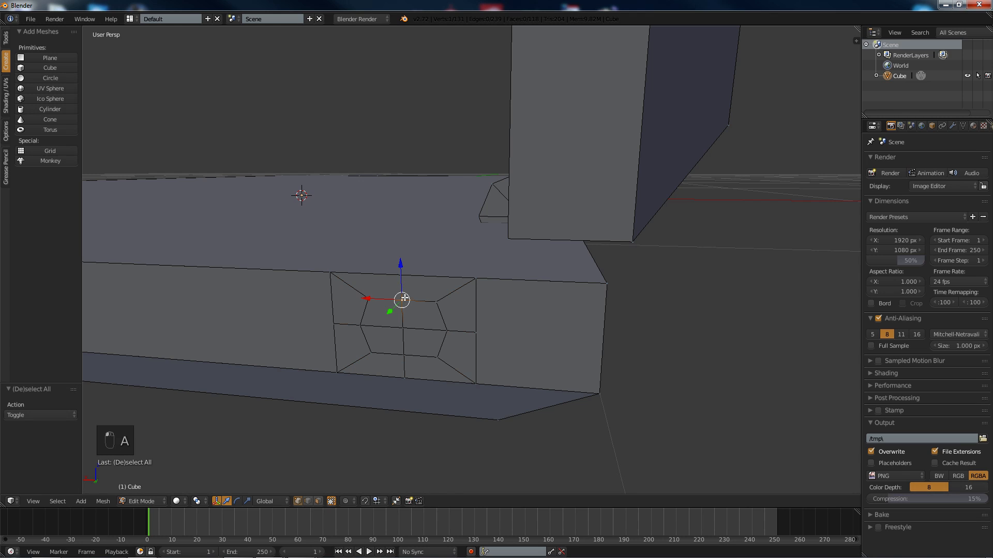
{"action": "right_click", "coordinate": [405, 356], "text": "shift"}
{"action": "key", "text": "s"}
{"action": "key", "text": "z"}
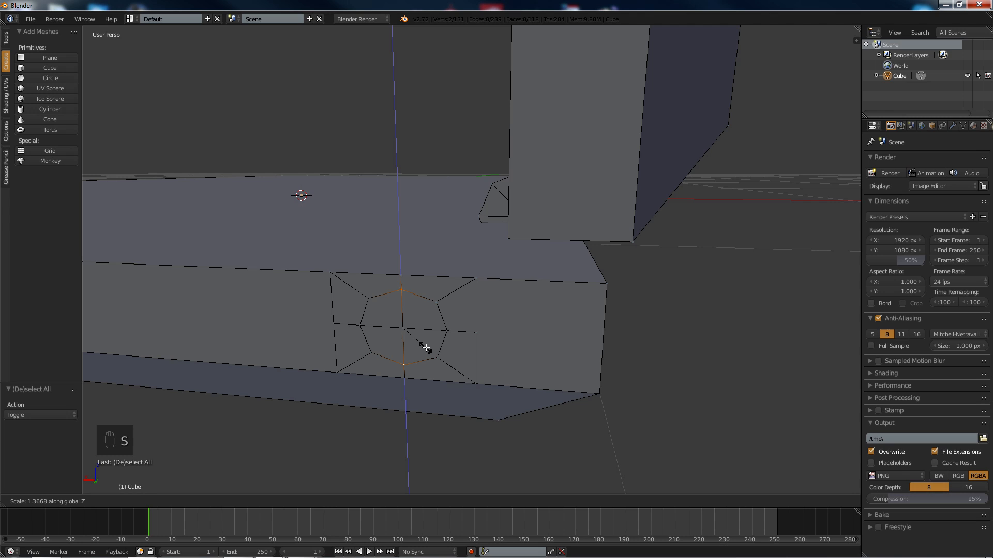
{"action": "left_click", "coordinate": [425, 348]}
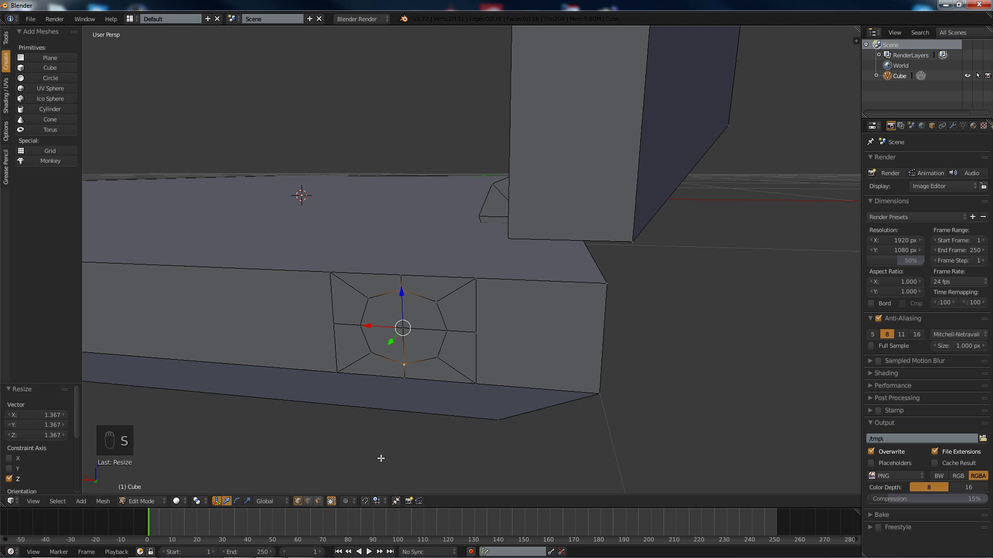
Step: Select the four faces inside the octagon and extrude them about 0.047 into the slab to form a round port
{"action": "left_click", "coordinate": [318, 501]}
{"action": "left_click", "coordinate": [382, 310]}
{"action": "left_click", "coordinate": [422, 322], "text": "shift"}
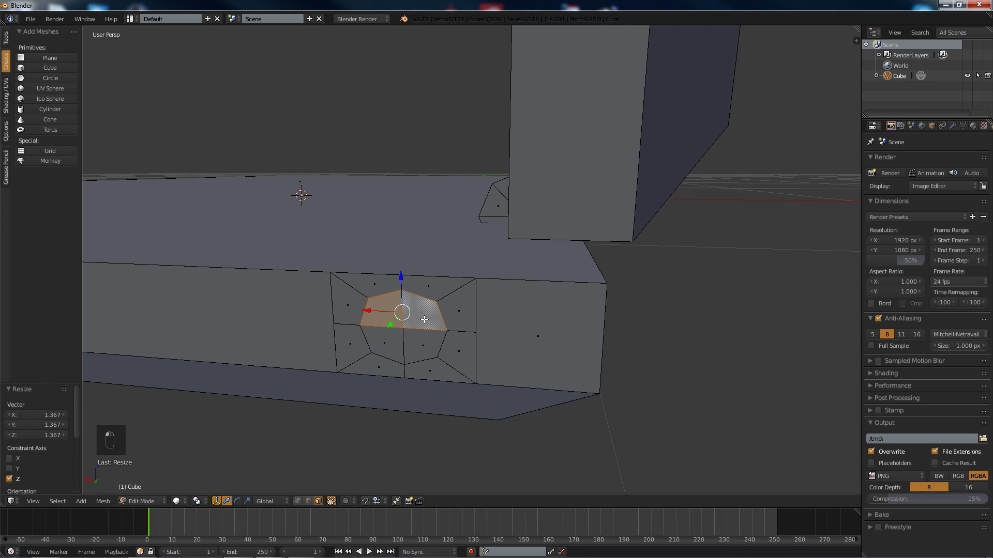
{"action": "left_click", "coordinate": [405, 350], "text": "shift"}
{"action": "left_click", "coordinate": [370, 335], "text": "shift"}
{"action": "middle_click_drag", "start_coordinate": [469, 276], "coordinate": [453, 264]}
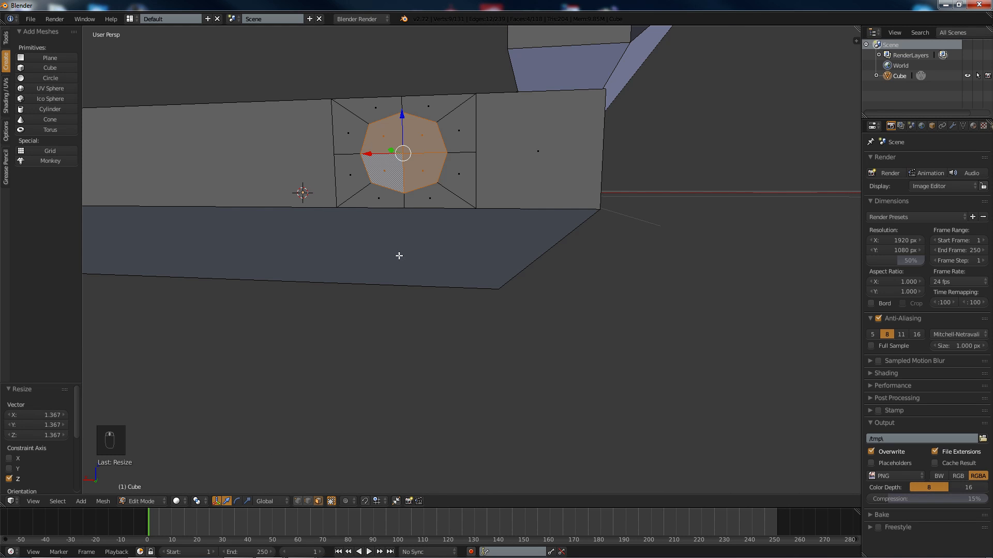
{"action": "key", "text": "e"}
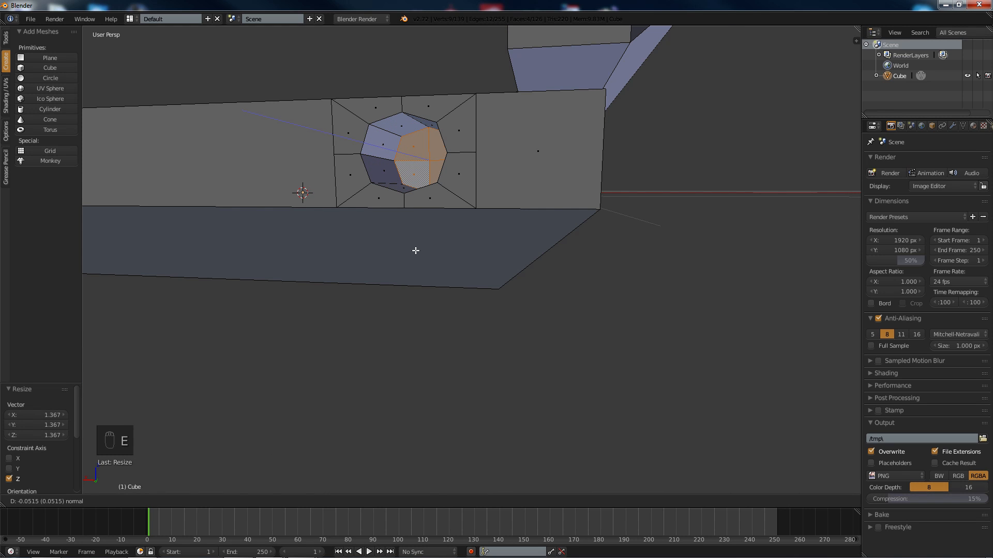
{"action": "left_click", "coordinate": [415, 250]}
{"action": "key", "text": "i"}
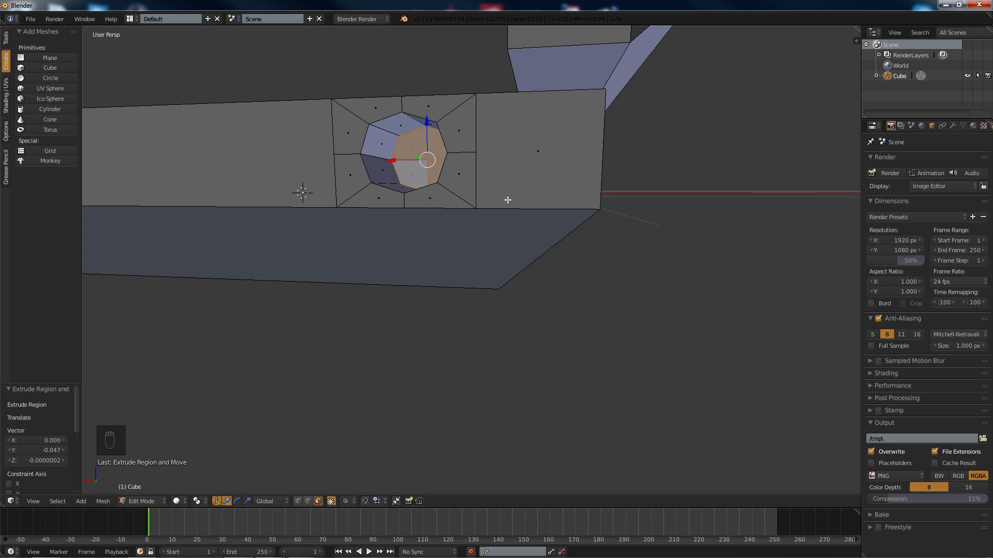
{"action": "left_click", "coordinate": [504, 196]}
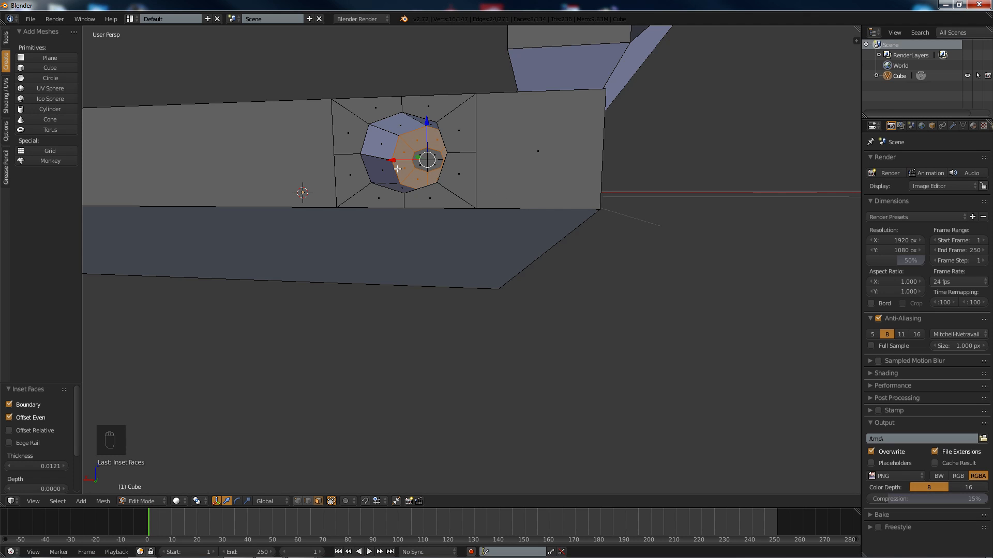
{"action": "key", "text": "ctrl+z"}
Step: Deselect everything and examine the laptop from the front and the port side in both Edit Mode and Object Mode
{"action": "scroll", "coordinate": [408, 178], "scroll_direction": "down", "scroll_amount": 10}
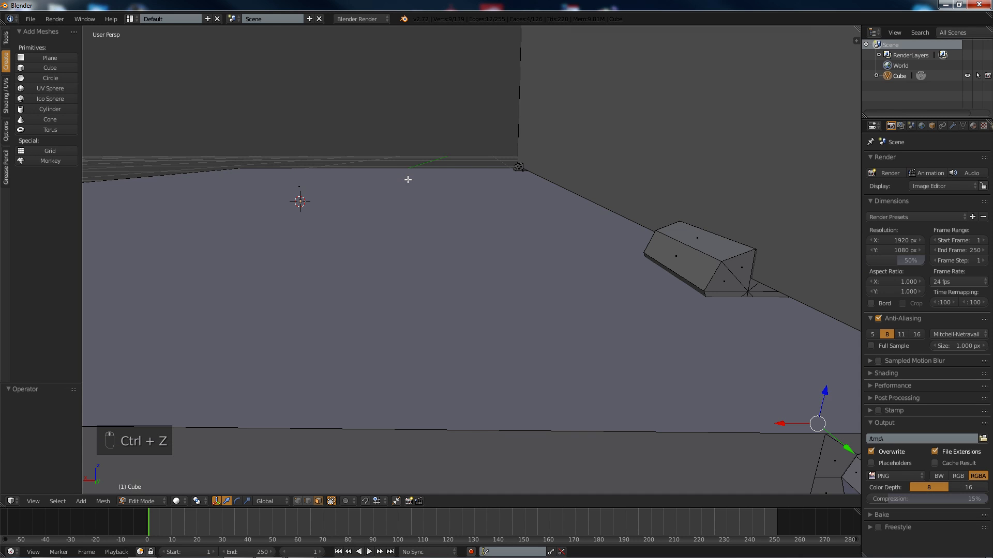
{"action": "key", "text": "a"}
{"action": "middle_click_drag", "start_coordinate": [443, 202], "coordinate": [460, 163]}
{"action": "scroll", "coordinate": [442, 187], "scroll_direction": "up", "scroll_amount": 2}
{"action": "middle_click_drag", "start_coordinate": [414, 193], "coordinate": [450, 199]}
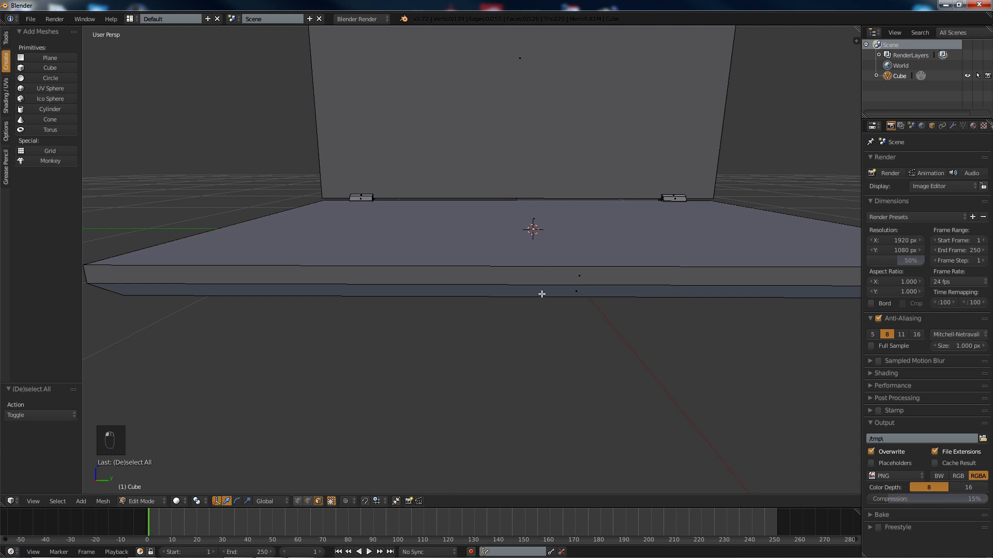
{"action": "right_click", "coordinate": [546, 275]}
{"action": "middle_click_drag", "start_coordinate": [546, 265], "coordinate": [441, 211], "text": "shift"}
{"action": "key", "text": "a"}
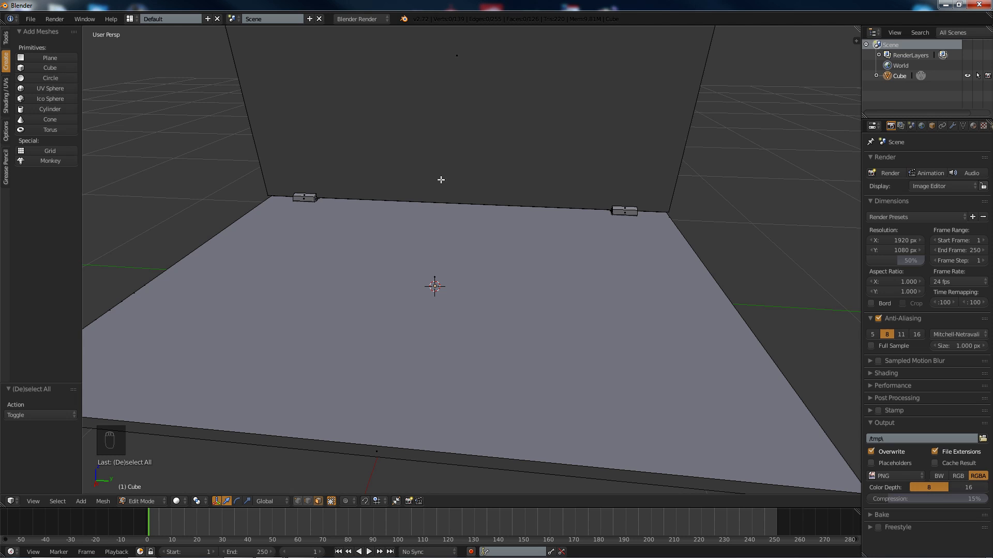
{"action": "key", "text": "Tab"}
{"action": "middle_click_drag", "start_coordinate": [441, 179], "coordinate": [409, 151]}
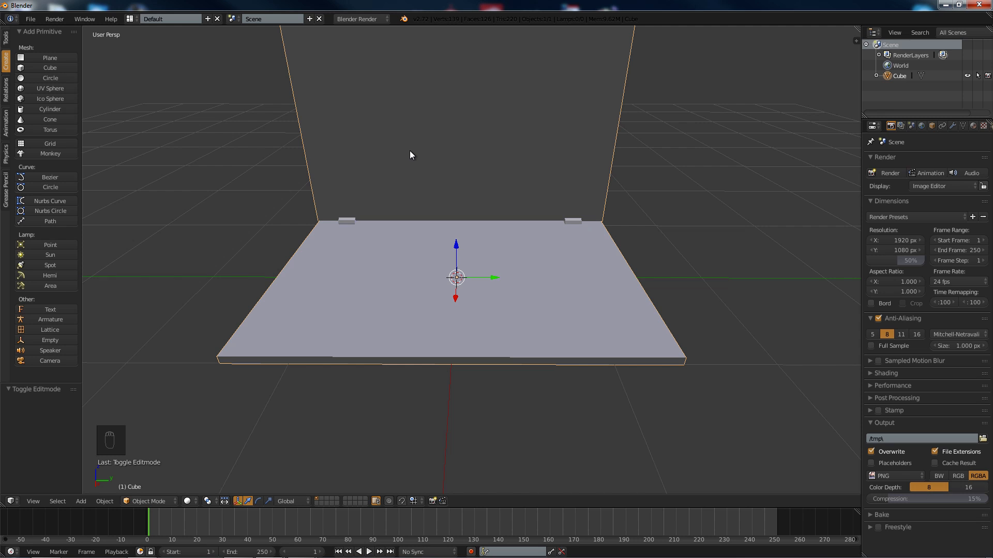
{"action": "key", "text": "Tab"}
{"action": "middle_click_drag", "start_coordinate": [489, 148], "coordinate": [460, 161]}
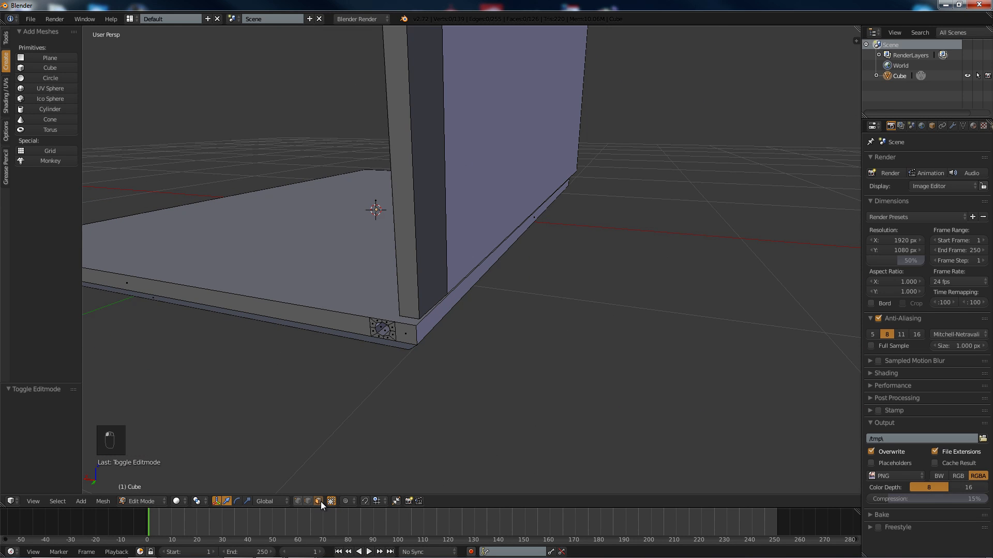
Step: Select the whole screen panel as linked geometry, raise it along Z clear of the base and hinges, and deselect it
{"action": "middle_click_drag", "start_coordinate": [462, 185], "coordinate": [395, 193]}
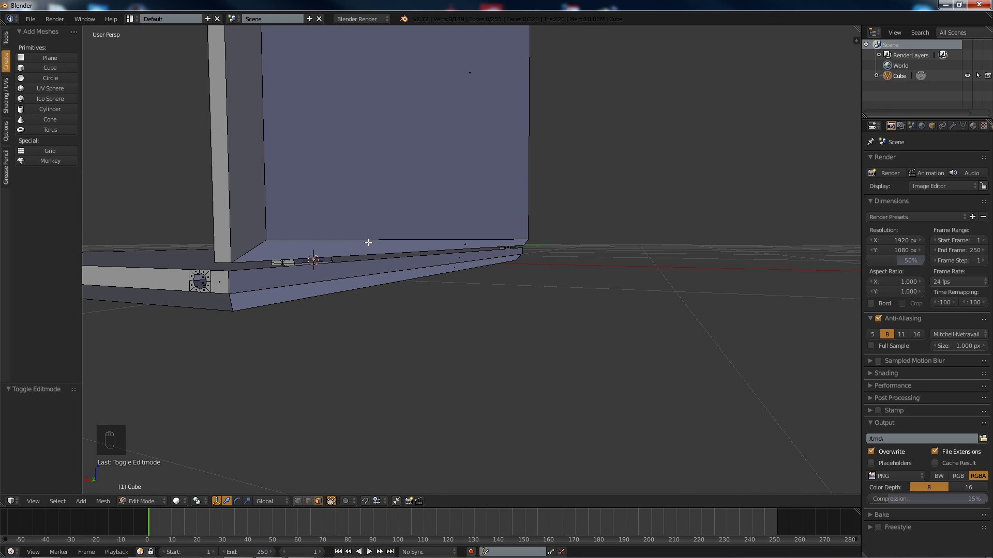
{"action": "key", "text": "l"}
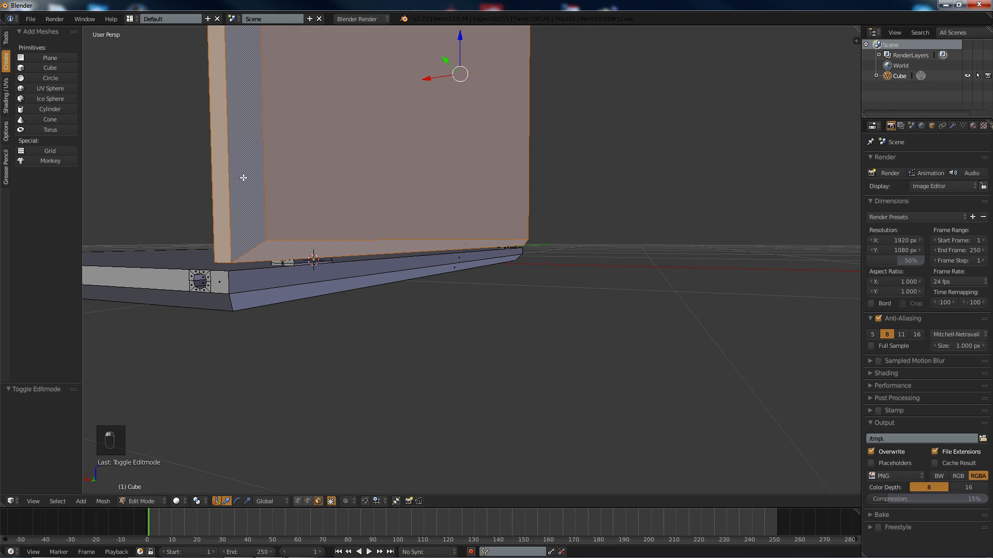
{"action": "middle_click_drag", "start_coordinate": [244, 177], "coordinate": [359, 204]}
{"action": "scroll", "coordinate": [358, 204], "scroll_direction": "down", "scroll_amount": 6}
{"action": "middle_click_drag", "start_coordinate": [449, 186], "coordinate": [418, 192]}
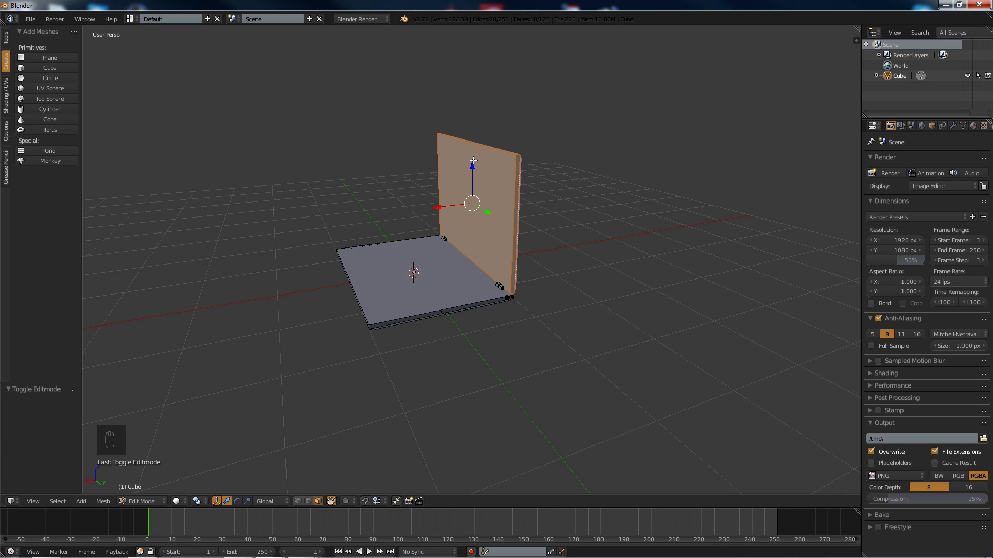
{"action": "left_click_drag", "start_coordinate": [472, 165], "coordinate": [477, 118]}
{"action": "key", "text": "a"}
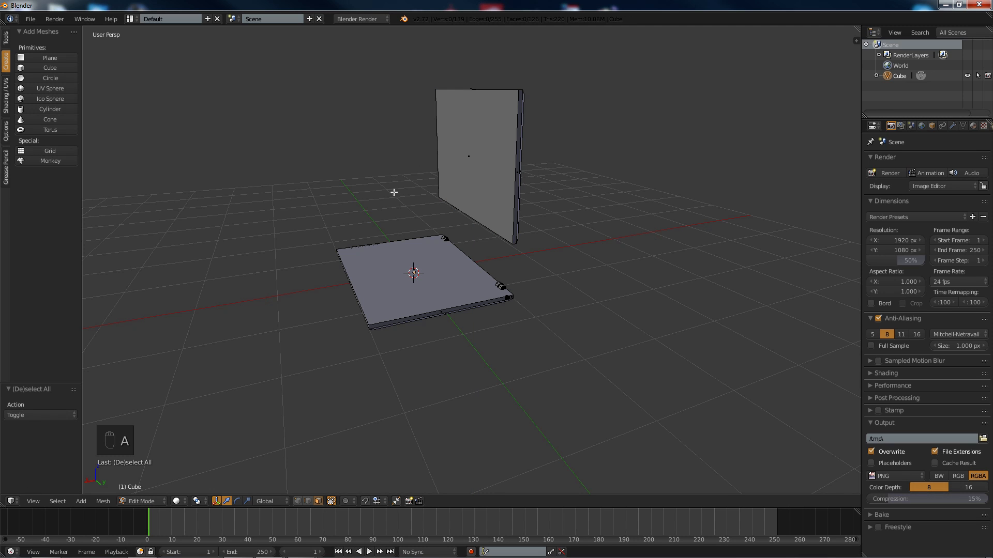
Step: Return to Object Mode and duplicate the laptop object in place by copying and pasting it
{"action": "key", "text": "Tab"}
{"action": "middle_click_drag", "start_coordinate": [448, 209], "coordinate": [404, 197]}
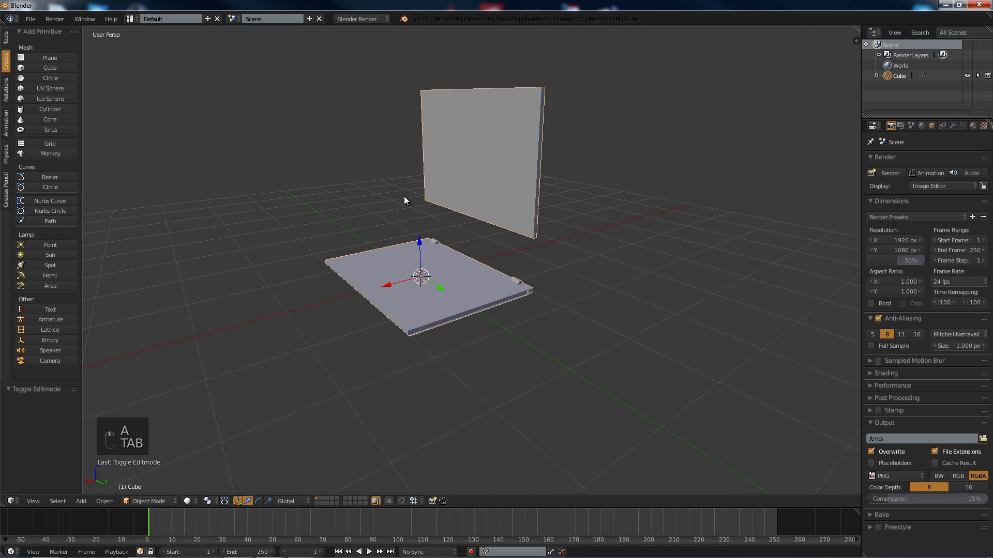
{"action": "key", "text": "ctrl+c"}
{"action": "key", "text": "ctrl+v"}
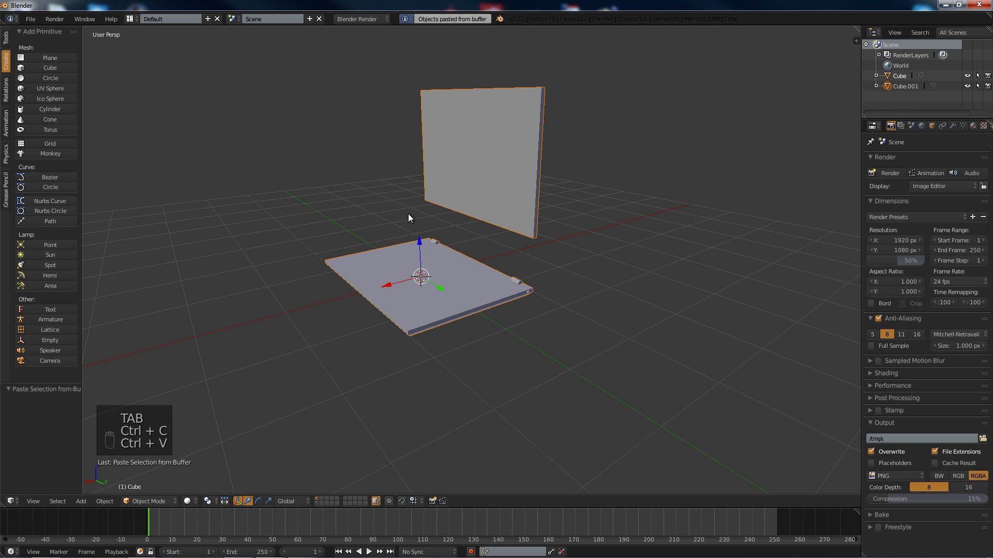
{"action": "middle_click_drag", "start_coordinate": [335, 203], "coordinate": [366, 213]}
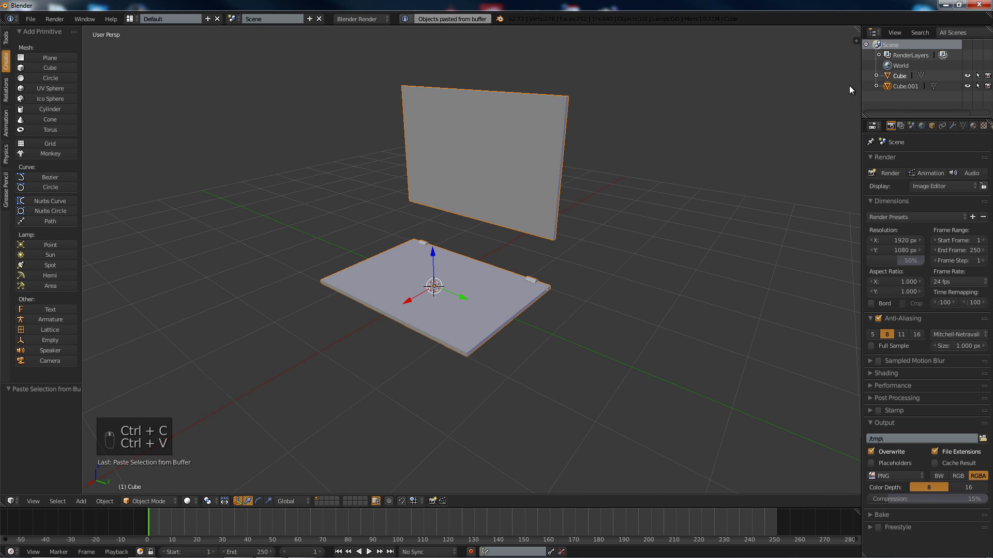
Step: Rename the original Cube object to l and the pasted Cube.001 object to h
{"action": "left_click", "coordinate": [900, 77]}
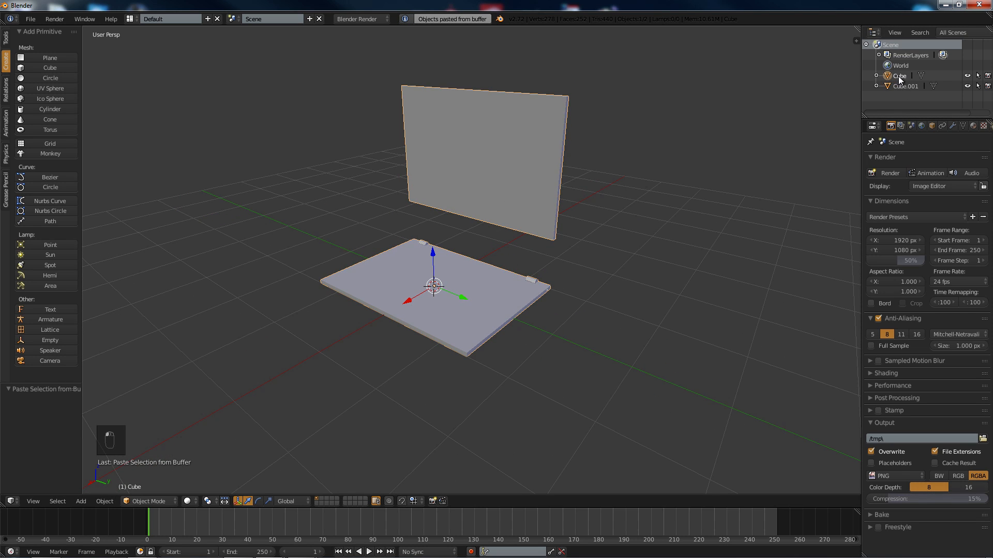
{"action": "double_click", "coordinate": [900, 76]}
{"action": "type", "text": "l"}
{"action": "key", "text": "Return"}
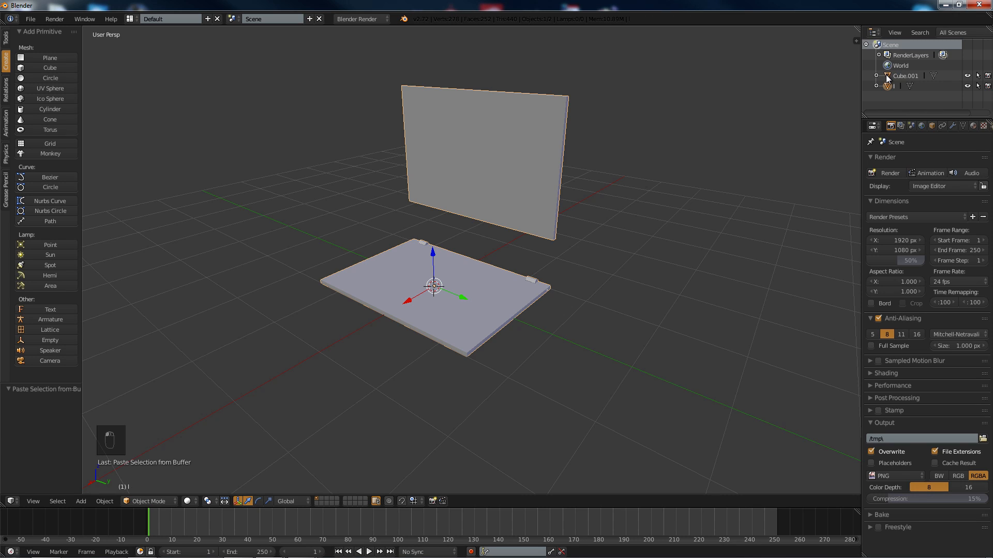
{"action": "double_click", "coordinate": [909, 77]}
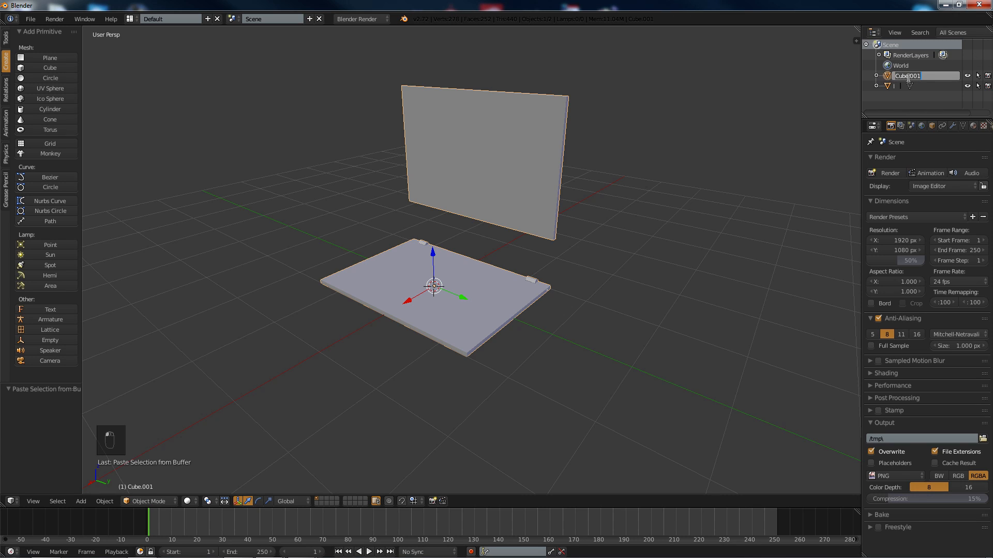
{"action": "type", "text": "h"}
{"action": "key", "text": "Return"}
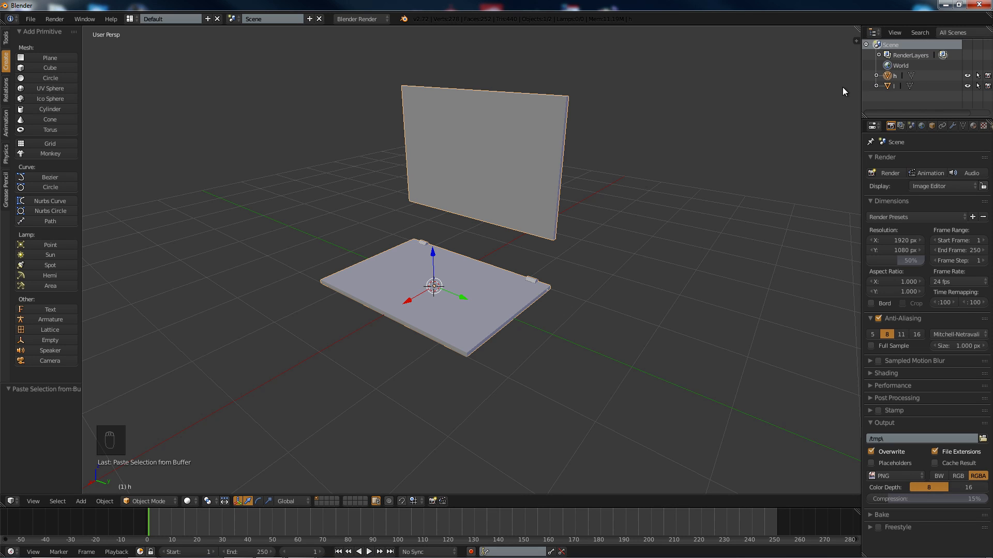
Step: Enter Edit Mode on object h and add two evenly spaced loop cuts running front to back across the base slab
{"action": "scroll", "coordinate": [488, 226], "scroll_direction": "up", "scroll_amount": 5}
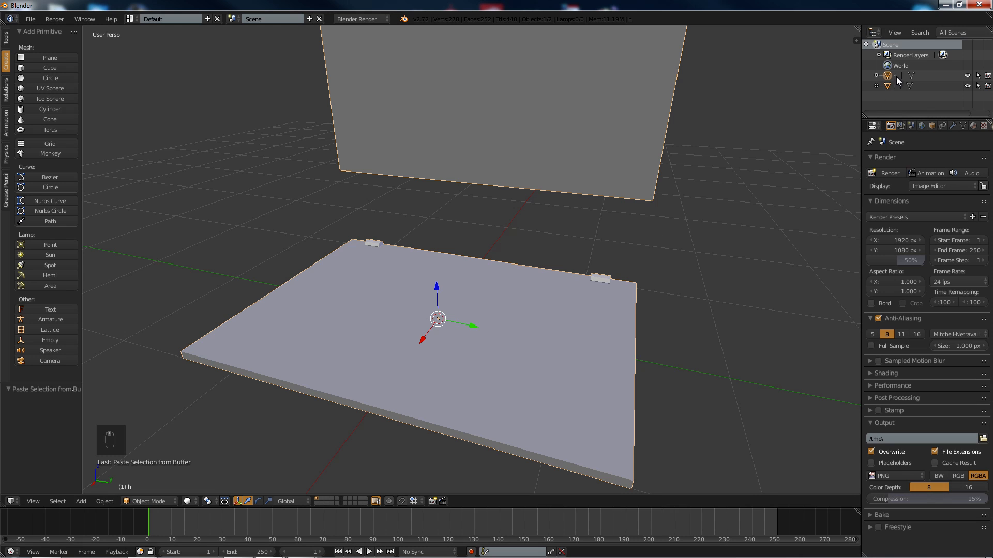
{"action": "middle_click_drag", "start_coordinate": [371, 311], "coordinate": [364, 288]}
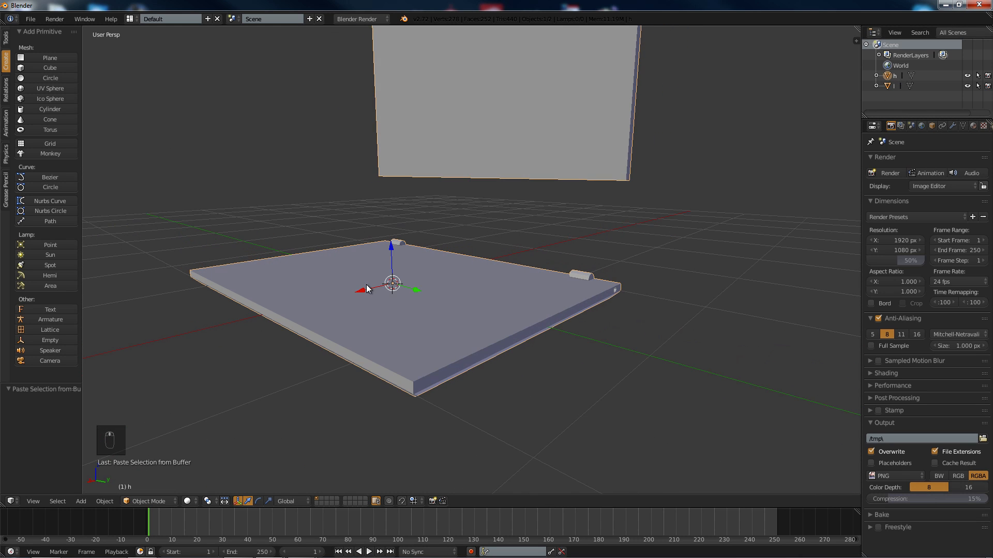
{"action": "scroll", "coordinate": [410, 237], "scroll_direction": "up", "scroll_amount": 3}
{"action": "middle_click_drag", "start_coordinate": [410, 238], "coordinate": [386, 279]}
{"action": "middle_click_drag", "start_coordinate": [326, 272], "coordinate": [442, 196]}
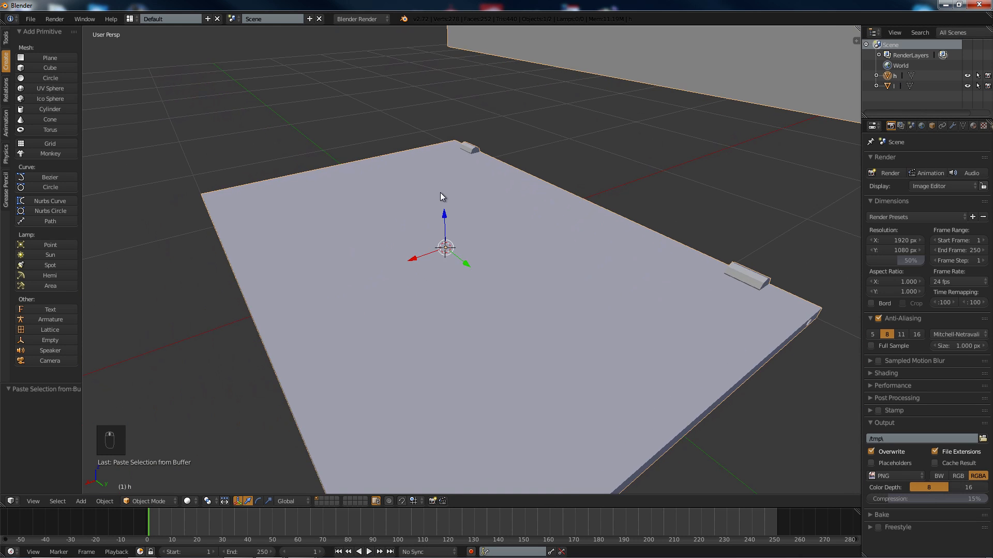
{"action": "key", "text": "Tab"}
{"action": "middle_click_drag", "start_coordinate": [485, 263], "coordinate": [357, 392]}
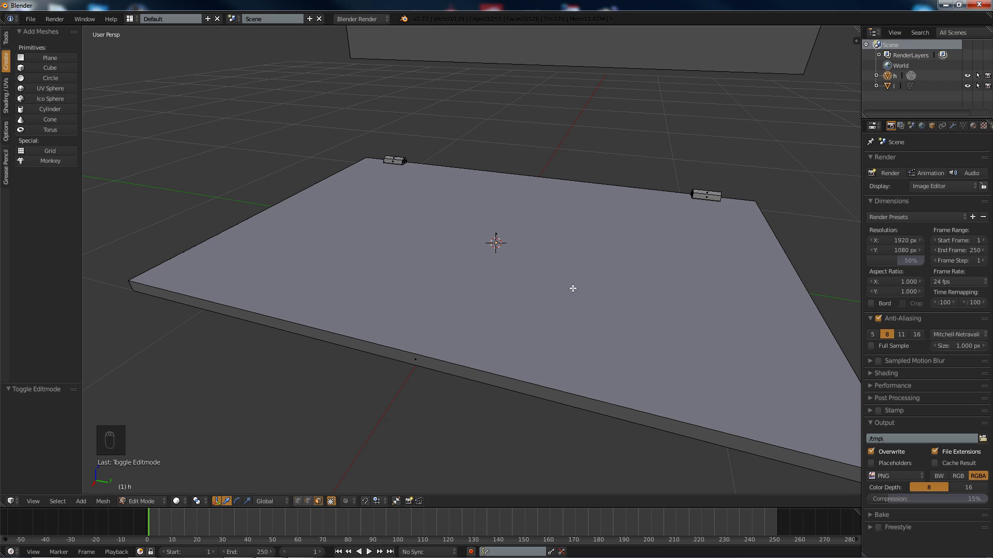
{"action": "key", "text": "ctrl+r"}
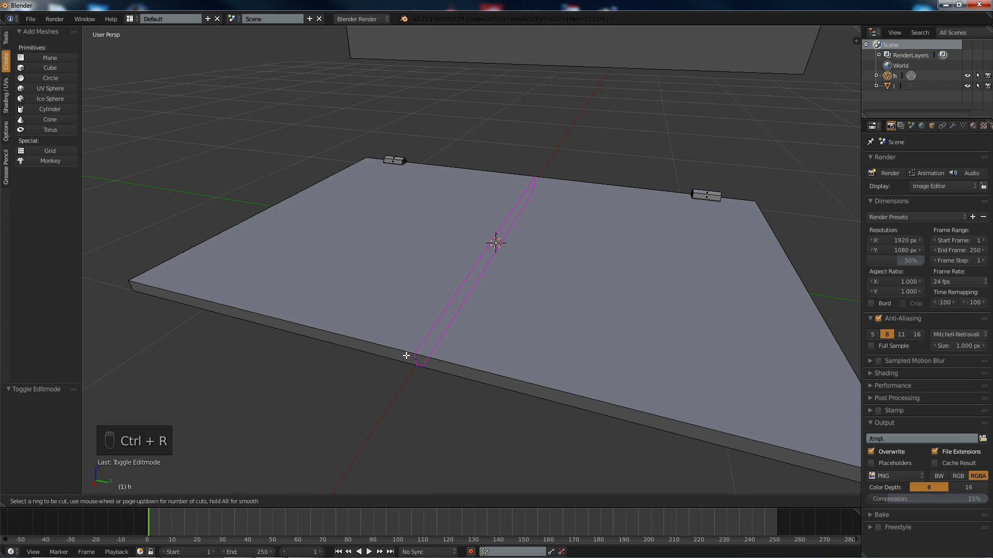
{"action": "key", "text": "2"}
{"action": "left_click", "coordinate": [406, 355]}
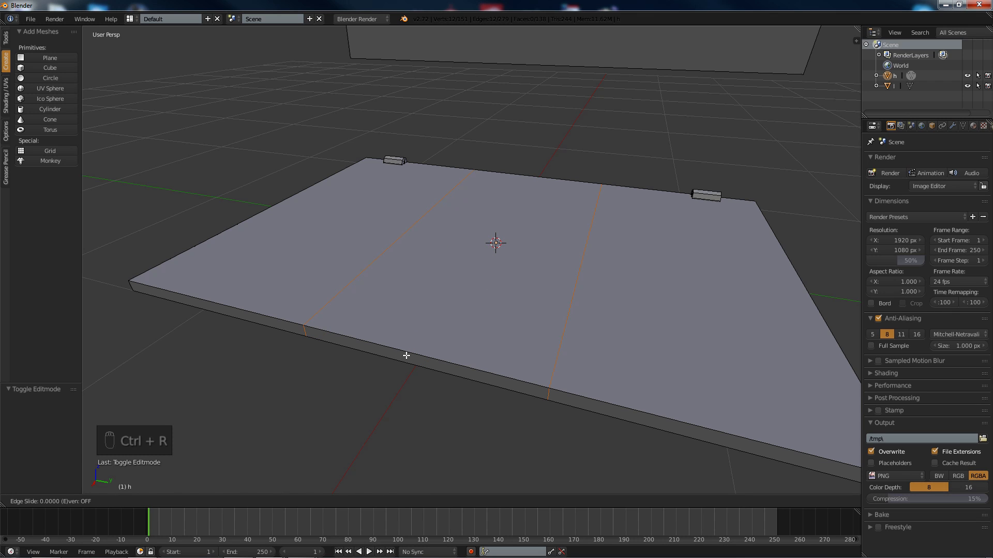
{"action": "right_click", "coordinate": [406, 356]}
Step: Scale the two front-to-back loops along Y by about 2.433 toward the slab's sides and deselect them
{"action": "key", "text": "s"}
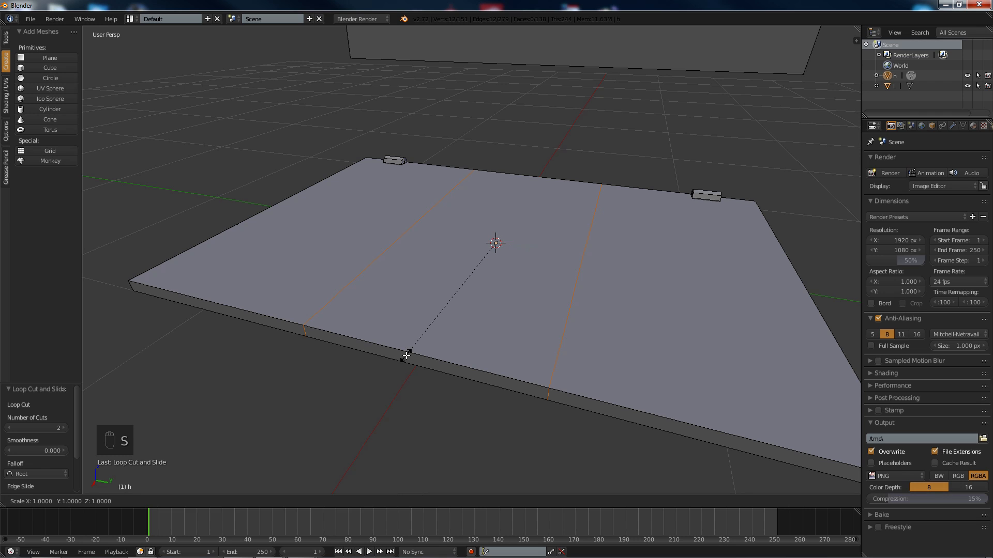
{"action": "key", "text": "y"}
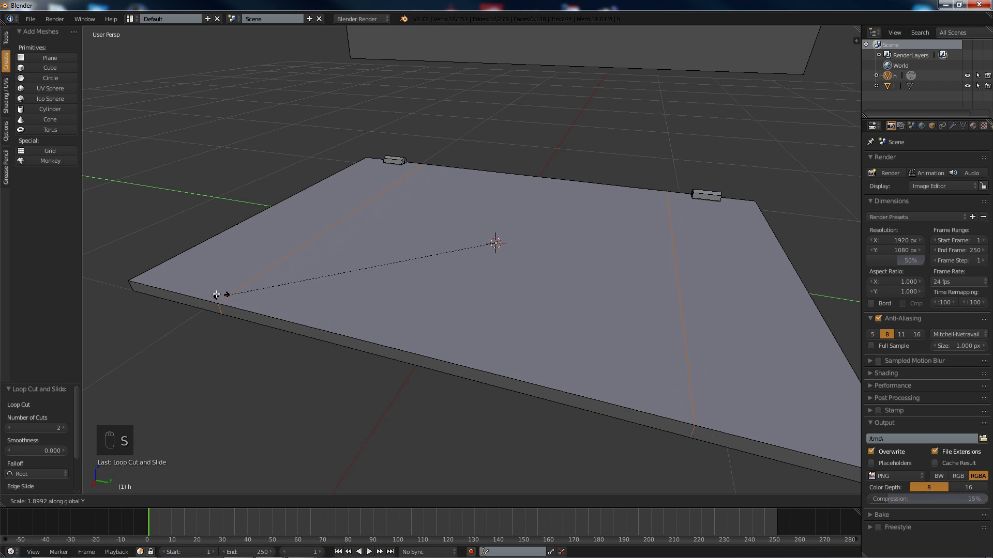
{"action": "left_click", "coordinate": [147, 281]}
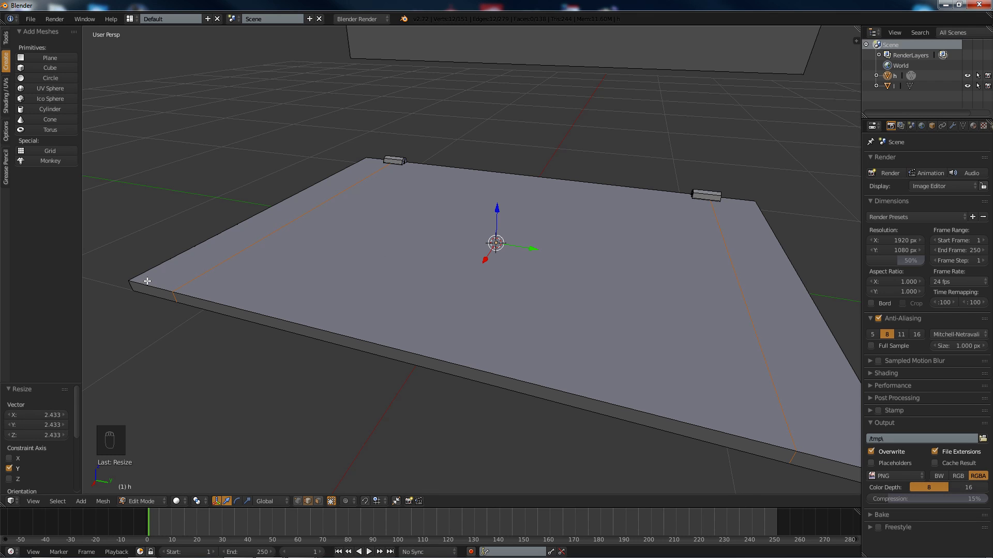
{"action": "key", "text": "a"}
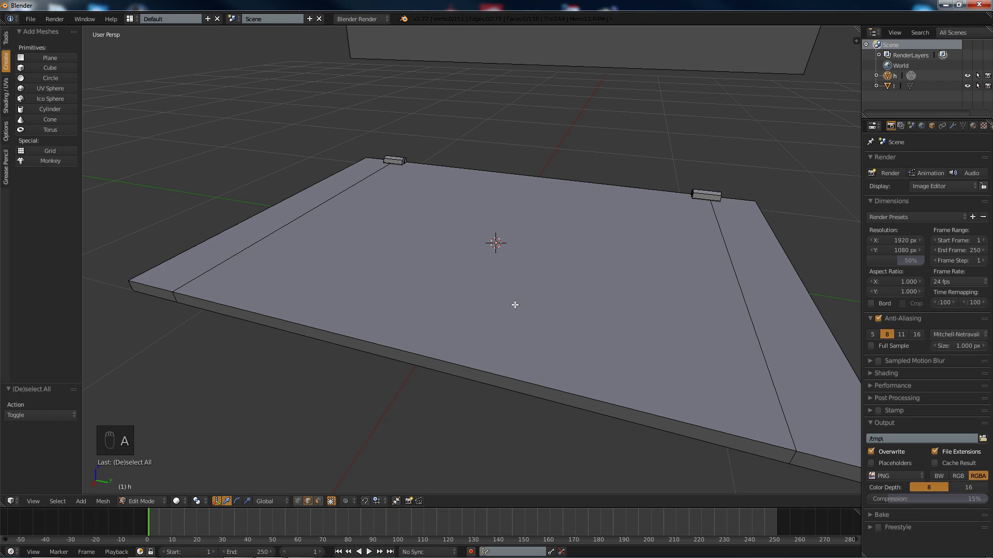
Step: Add two evenly spaced loop cuts running side to side across the base slab without sliding them
{"action": "key", "text": "ctrl+r"}
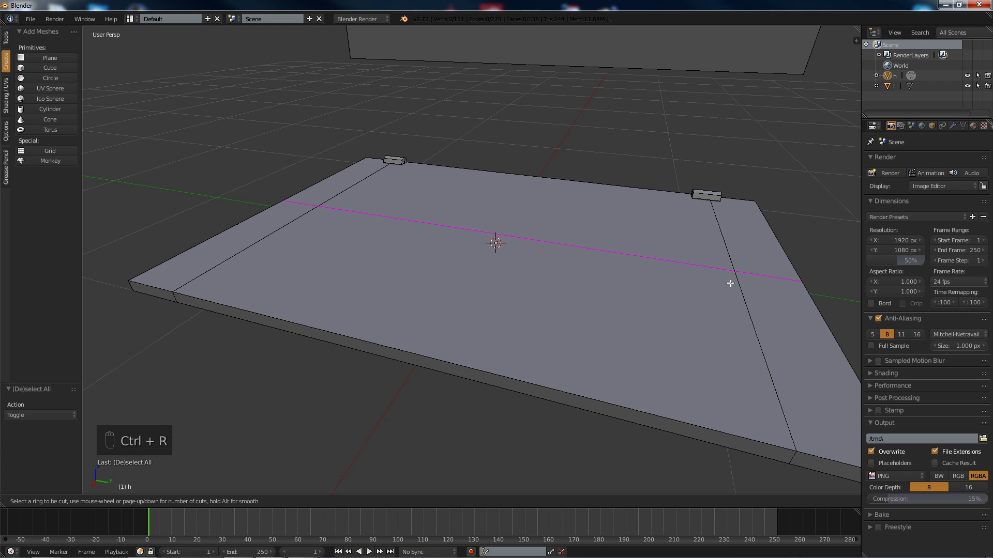
{"action": "scroll", "coordinate": [730, 283], "scroll_direction": "up", "scroll_amount": 1}
{"action": "left_click", "coordinate": [730, 283]}
{"action": "right_click", "coordinate": [730, 284]}
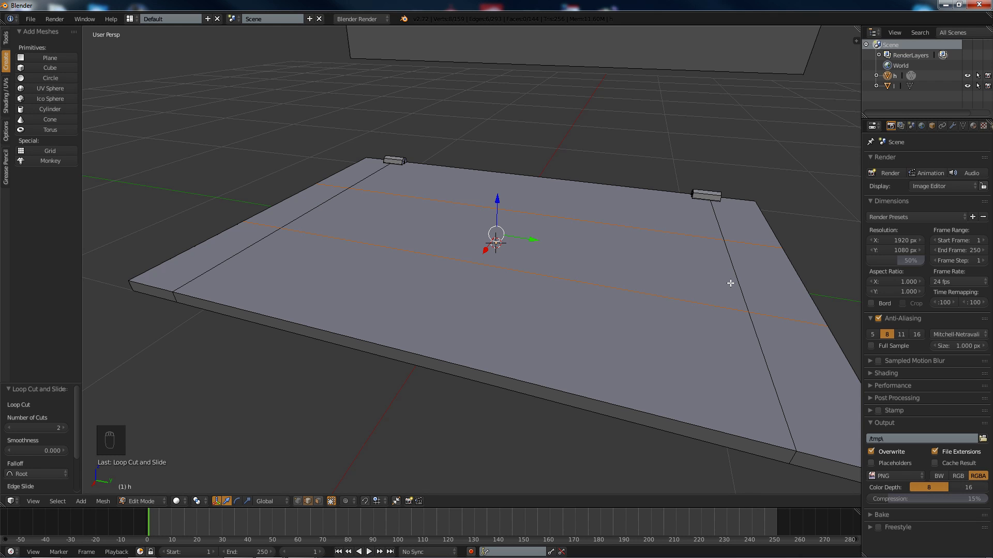
Step: Scale the two side-to-side loops along X by about 1.941 to spread them apart and deselect them
{"action": "middle_click_drag", "start_coordinate": [634, 273], "coordinate": [576, 267]}
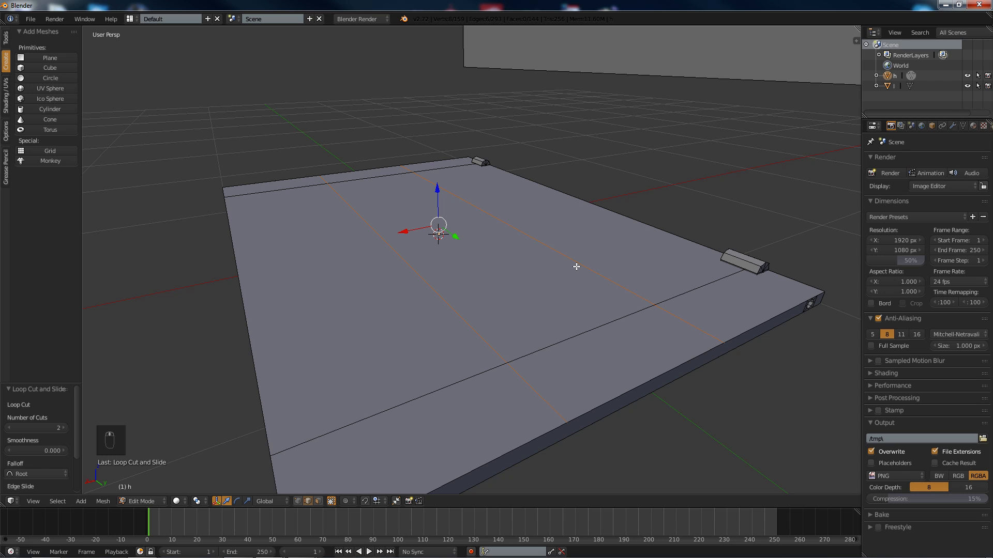
{"action": "key", "text": "s"}
{"action": "key", "text": "x"}
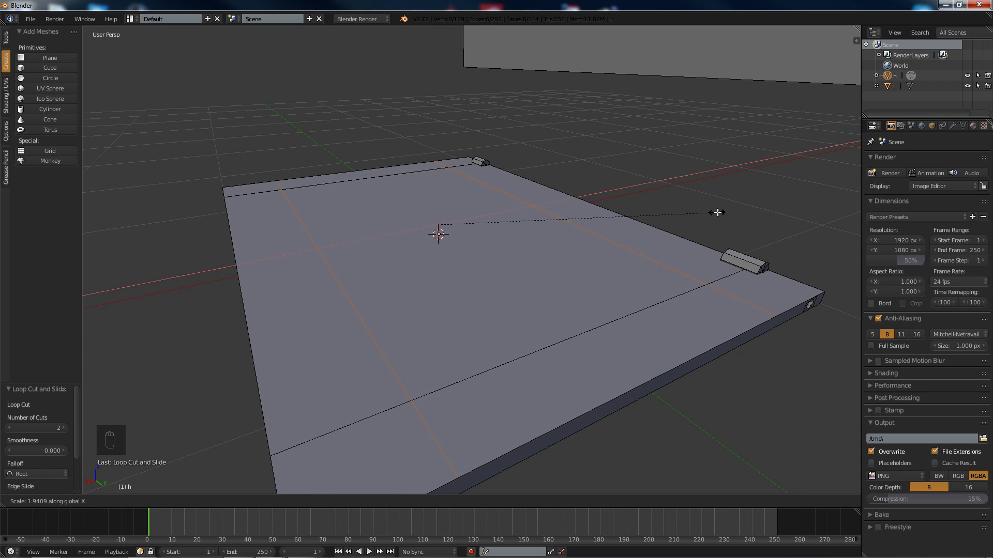
{"action": "left_click", "coordinate": [718, 213]}
{"action": "middle_click_drag", "start_coordinate": [430, 235], "coordinate": [417, 234]}
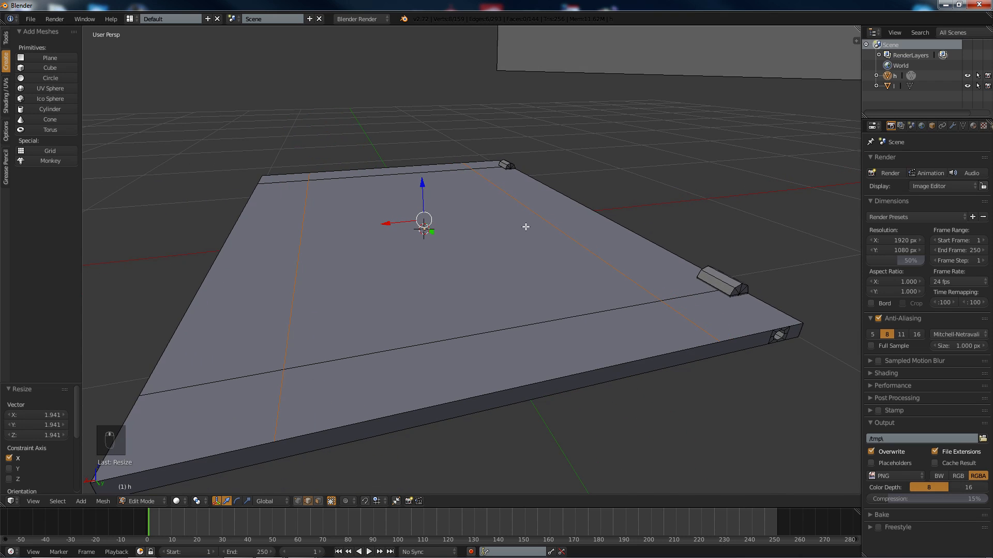
{"action": "key", "text": "a"}
Step: Add one loop cut between the rear side-to-side loop and the hinge edge, slide it toward the hinges, and deselect it
{"action": "middle_click_drag", "start_coordinate": [543, 228], "coordinate": [499, 239]}
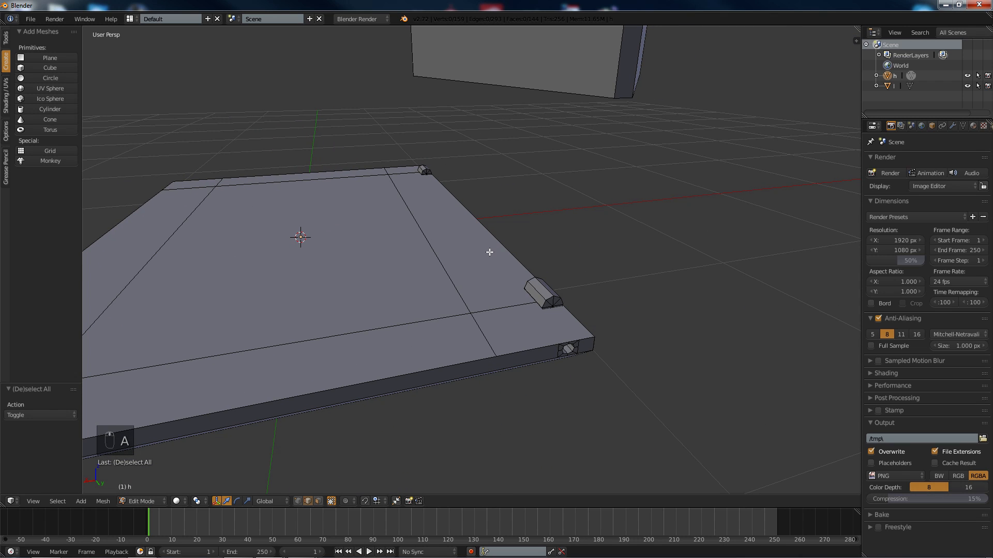
{"action": "key", "text": "ctrl+r"}
{"action": "left_click", "coordinate": [507, 293]}
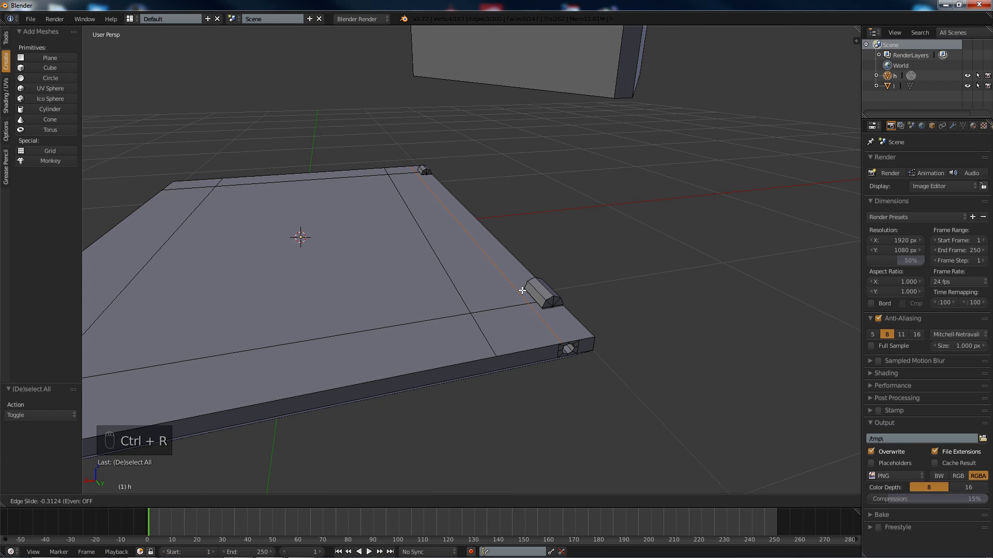
{"action": "left_click", "coordinate": [522, 285]}
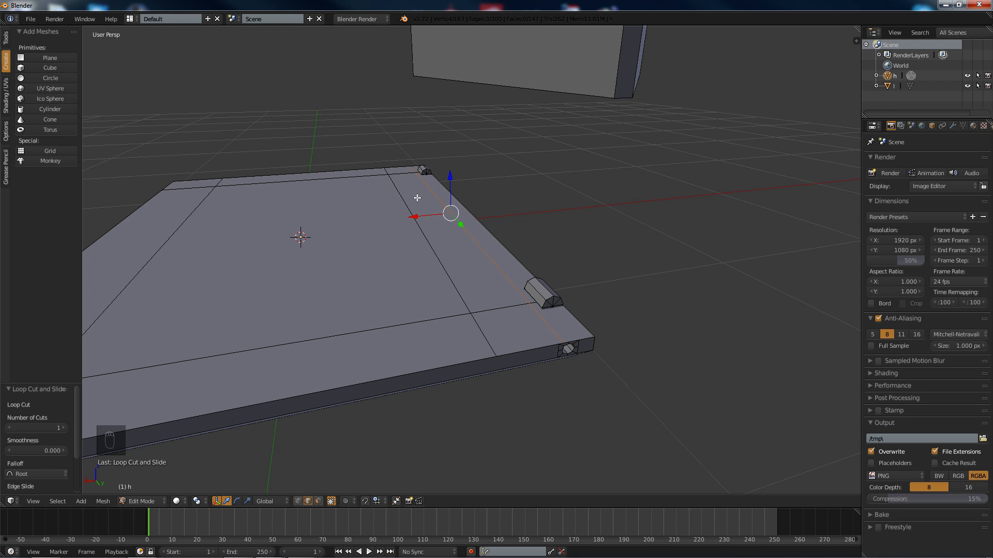
{"action": "middle_click_drag", "start_coordinate": [361, 222], "coordinate": [338, 302]}
{"action": "middle_click_drag", "start_coordinate": [309, 270], "coordinate": [320, 282]}
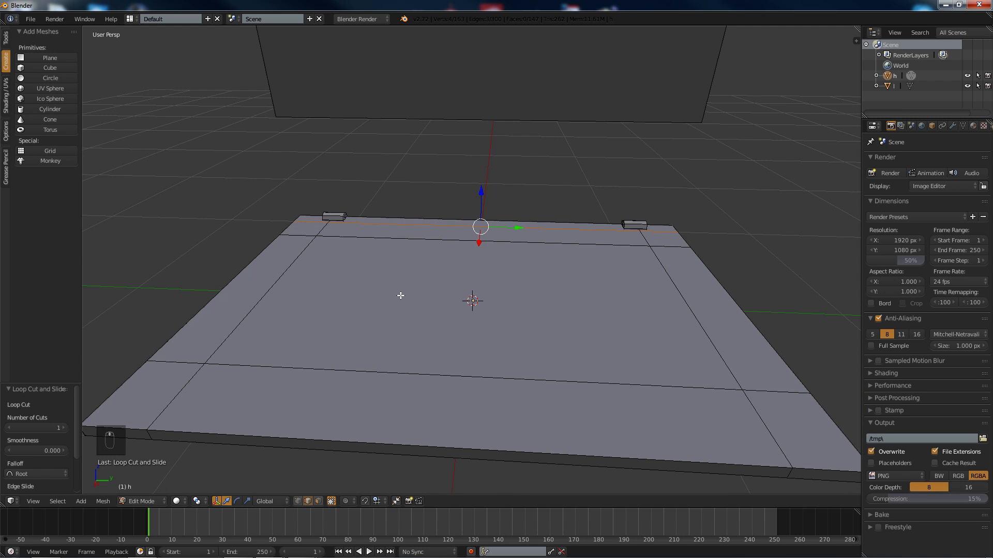
{"action": "key", "text": "a"}
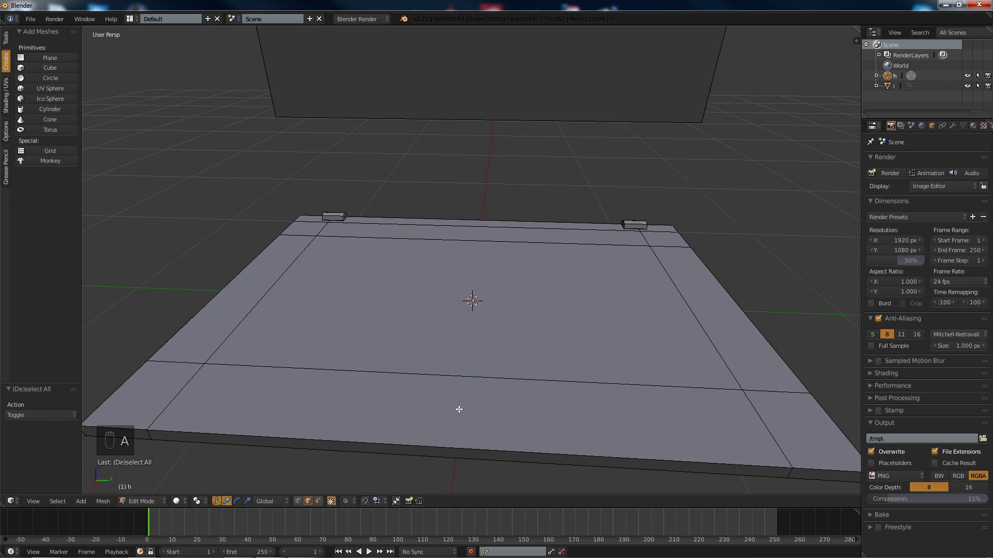
Step: Add two evenly spaced front-to-back loop cuts through the slab's wide middle section without sliding them, and deselect them
{"action": "key", "text": "ctrl+r"}
{"action": "scroll", "coordinate": [441, 372], "scroll_direction": "up", "scroll_amount": 1}
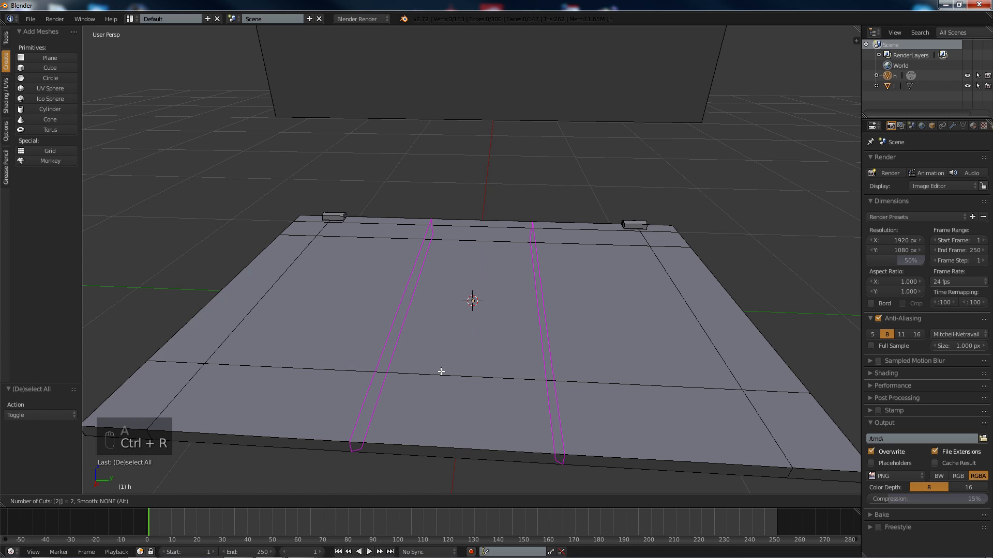
{"action": "left_click", "coordinate": [440, 371]}
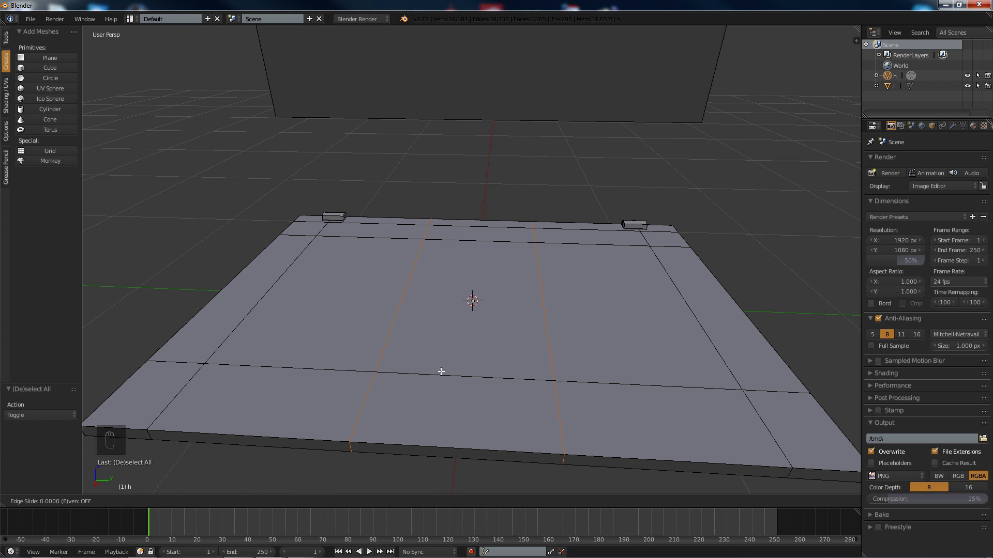
{"action": "right_click", "coordinate": [441, 371]}
{"action": "key", "text": "a"}
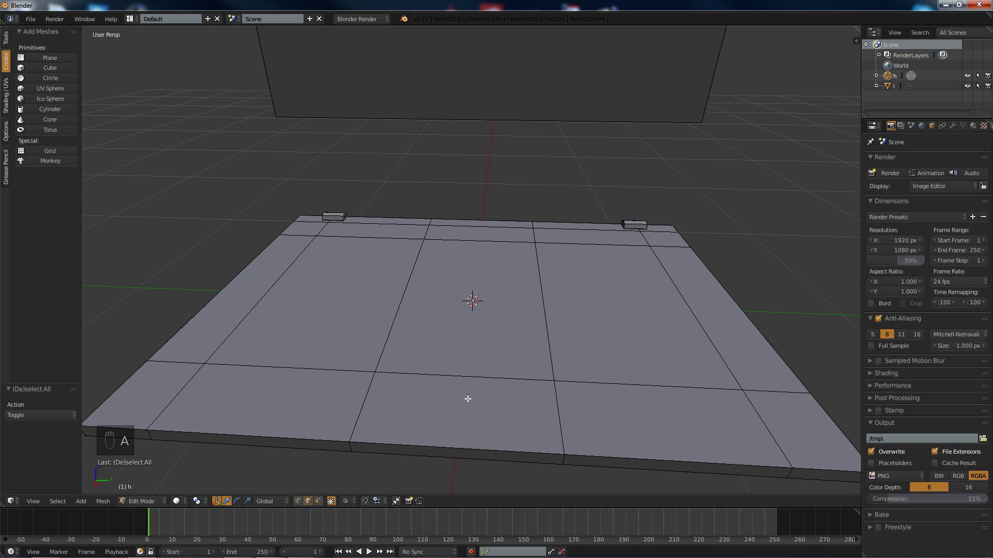
Step: Add two front-to-back loop cuts through the slab's central section, scale them along Y to 0.109 to form a narrow strip, and deselect them
{"action": "key", "text": "ctrl+r"}
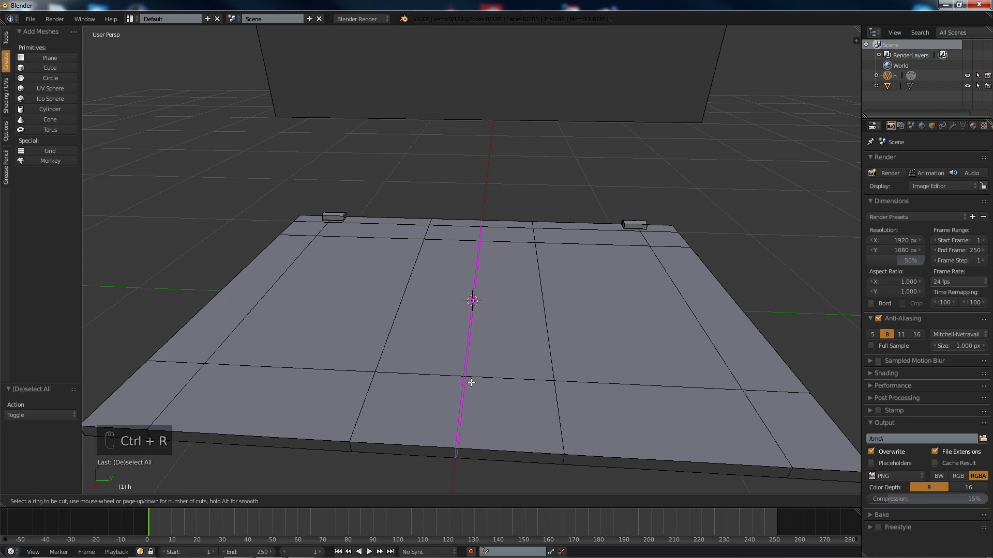
{"action": "key", "text": "2"}
{"action": "left_click", "coordinate": [471, 382]}
{"action": "right_click", "coordinate": [471, 382]}
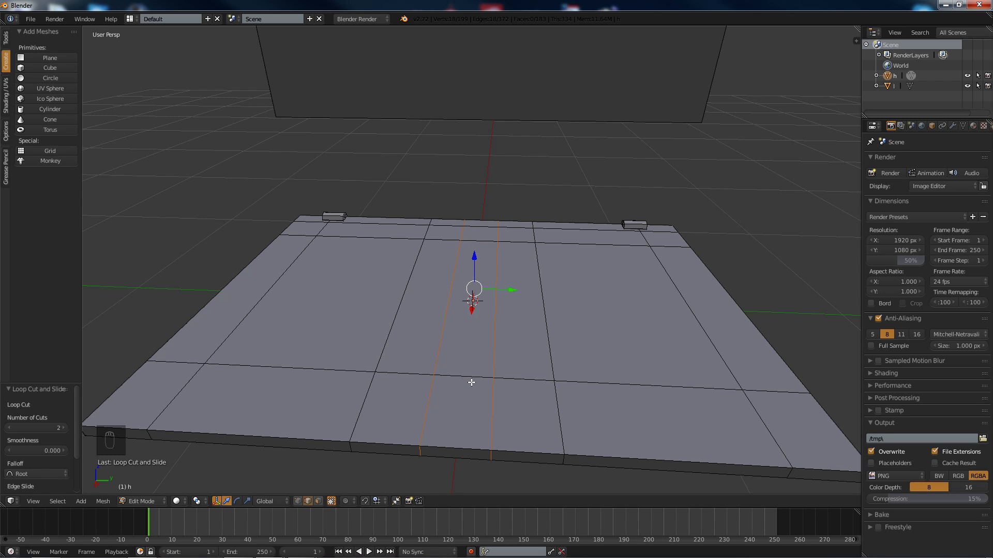
{"action": "key", "text": "s"}
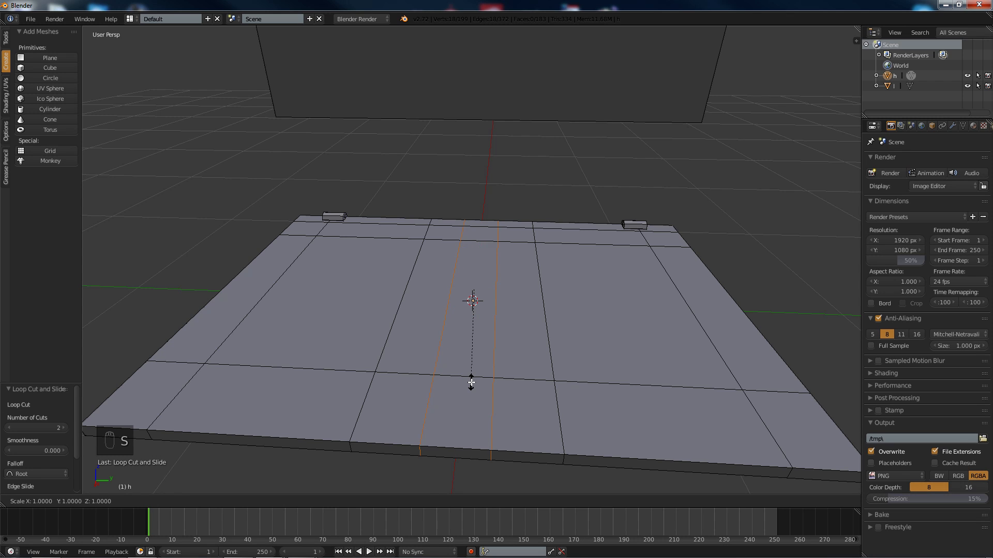
{"action": "key", "text": "y"}
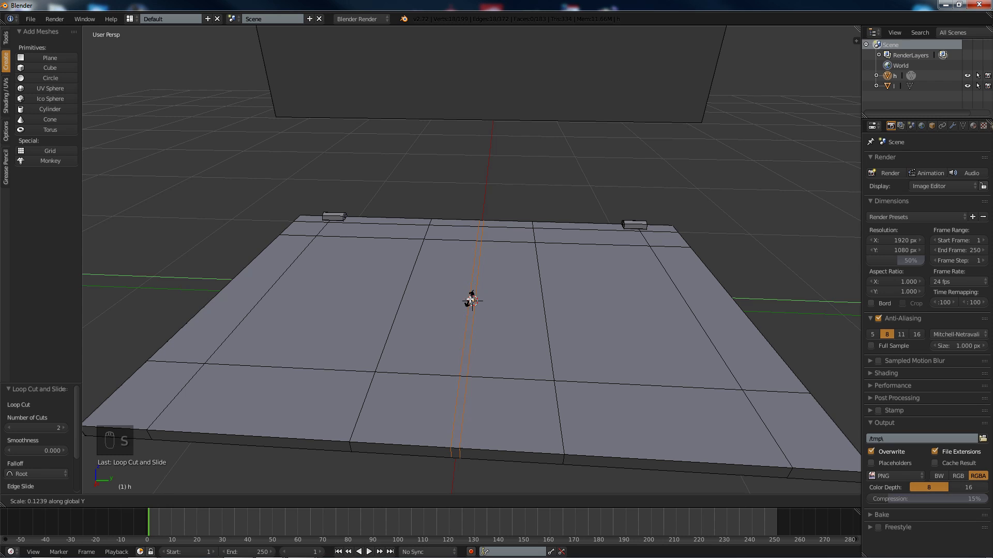
{"action": "left_click", "coordinate": [472, 299]}
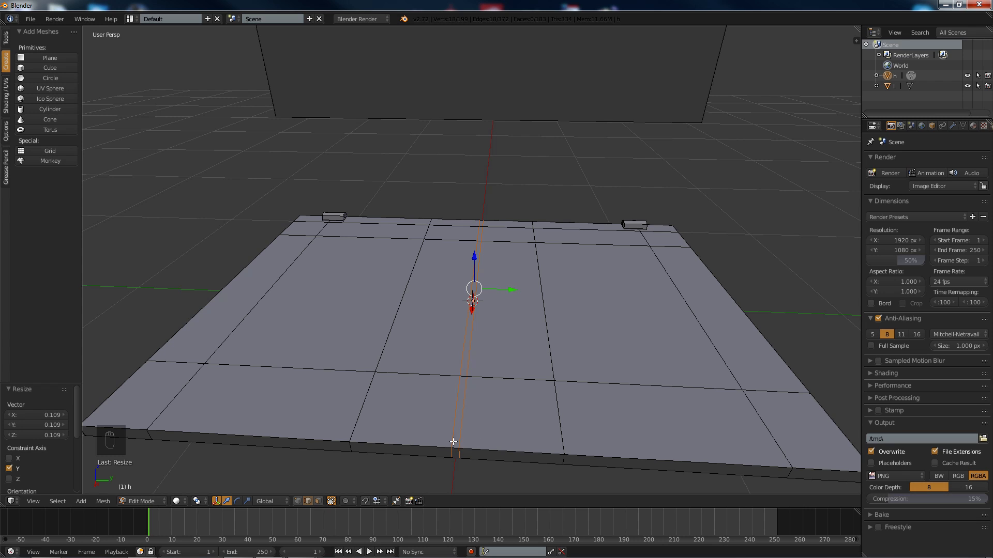
{"action": "key", "text": "a"}
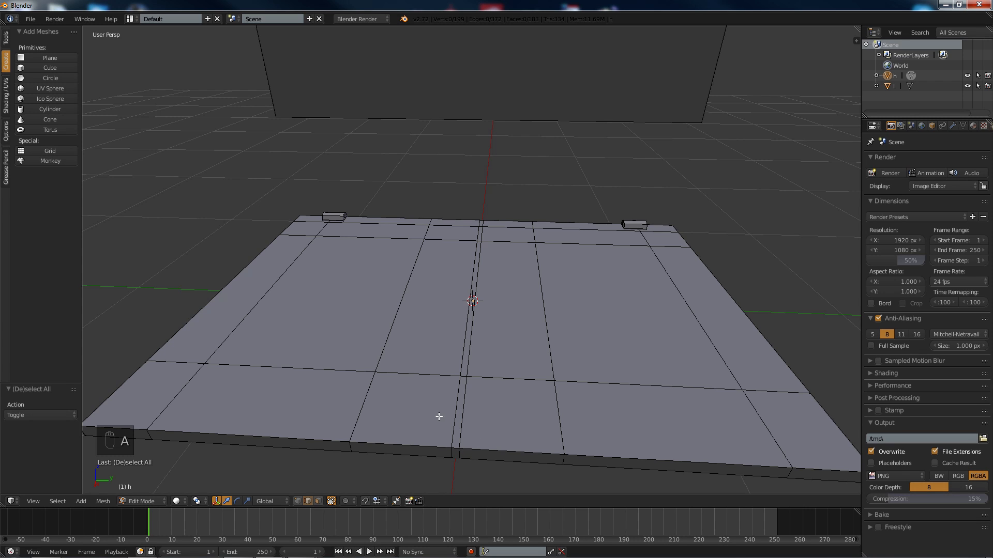
{"action": "key", "text": "ctrl+r"}
{"action": "left_click", "coordinate": [355, 423]}
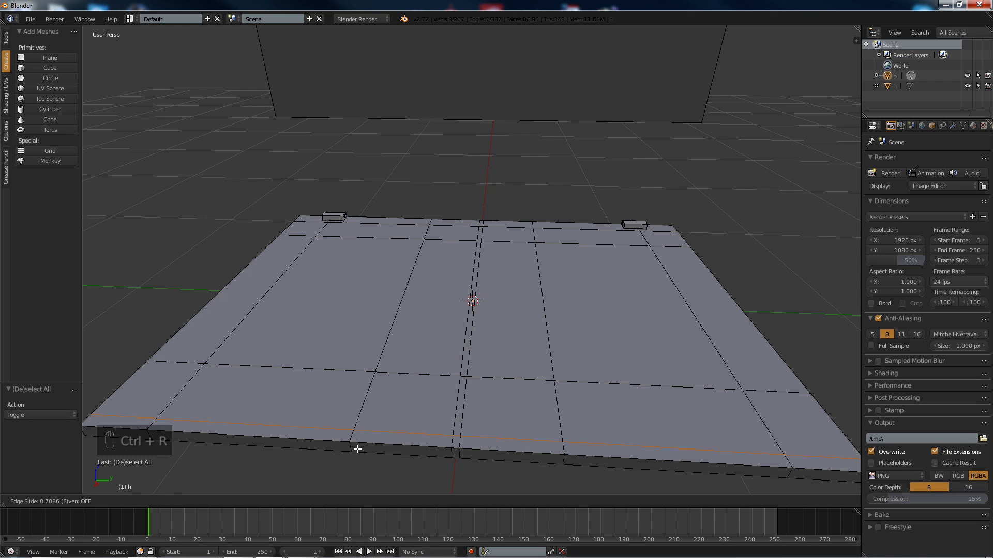
{"action": "left_click", "coordinate": [357, 448]}
{"action": "middle_click_drag", "start_coordinate": [285, 352], "coordinate": [215, 257]}
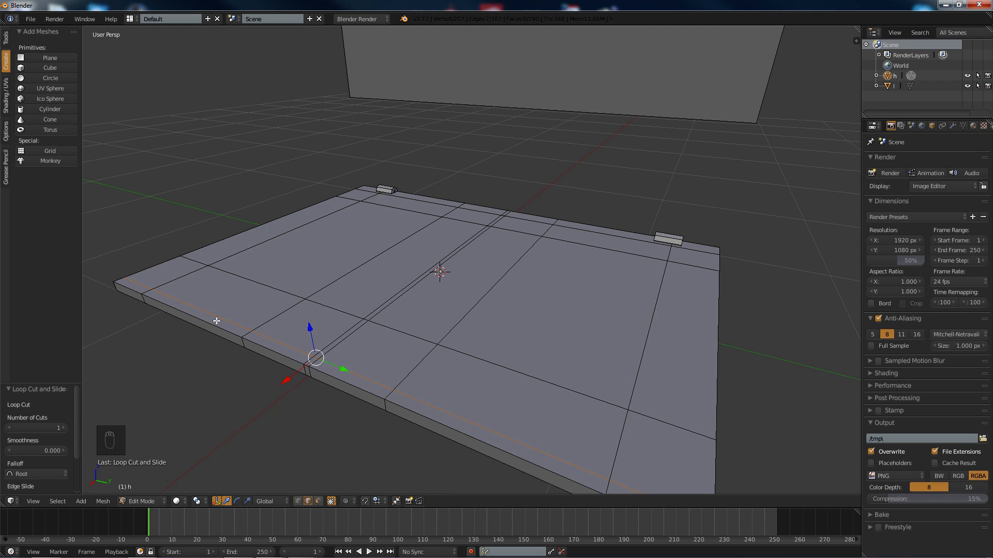
{"action": "key", "text": "a"}
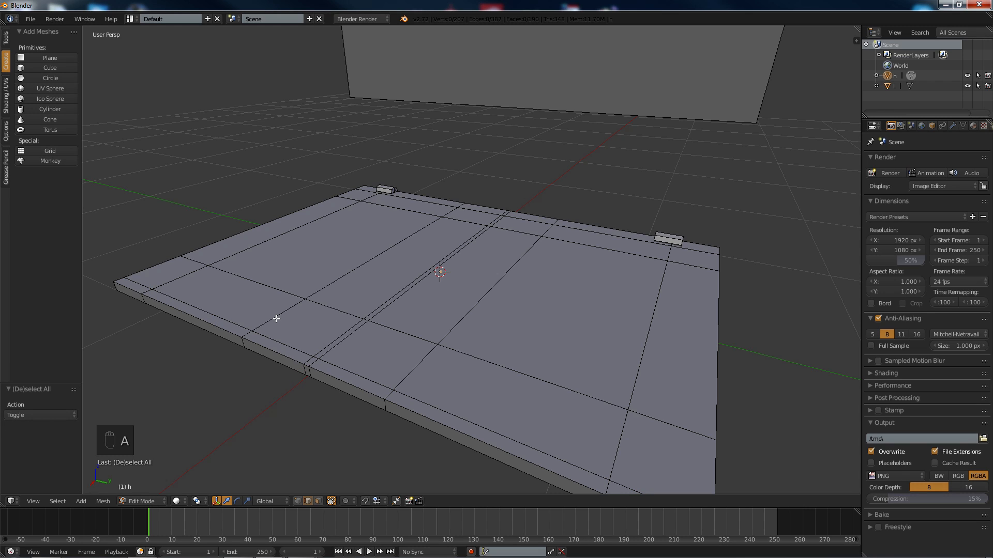
{"action": "key", "text": "ctrl+r"}
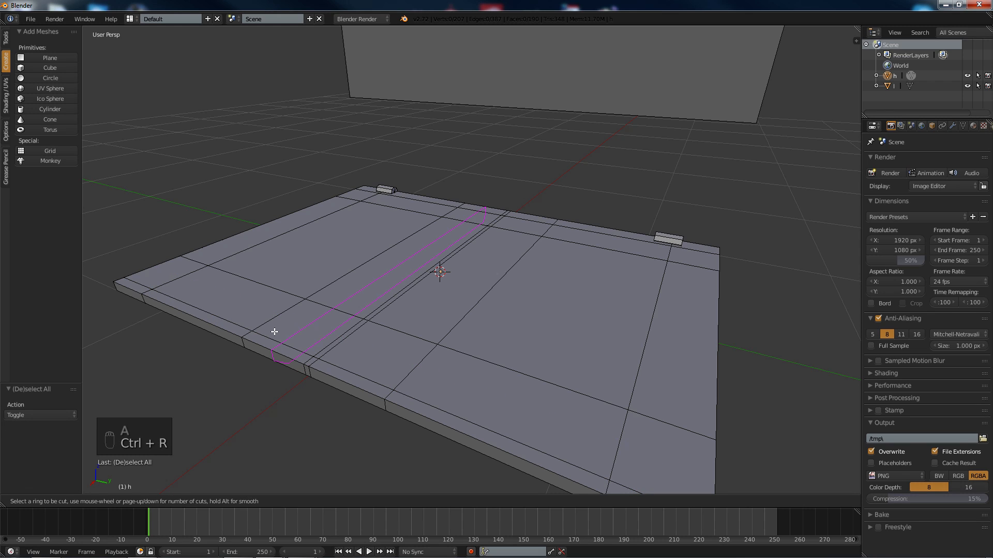
{"action": "right_click", "coordinate": [274, 329]}
{"action": "key", "text": "ctrl+z"}
{"action": "key", "text": "ctrl+z"}
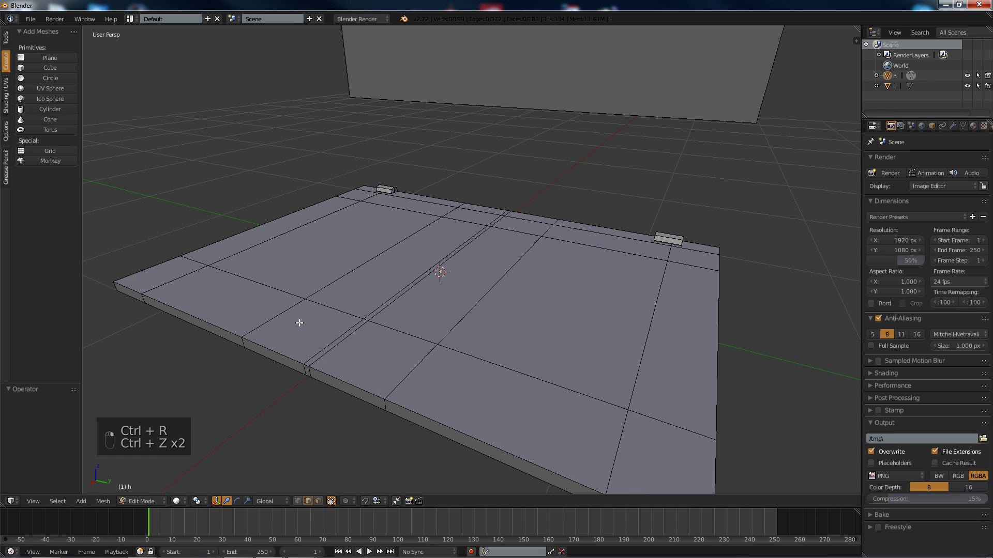
Step: Add a side-to-side loop cut slid almost onto the slab's front edge and a second one just behind it with an edge slide of about 0.69
{"action": "key", "text": "ctrl+r"}
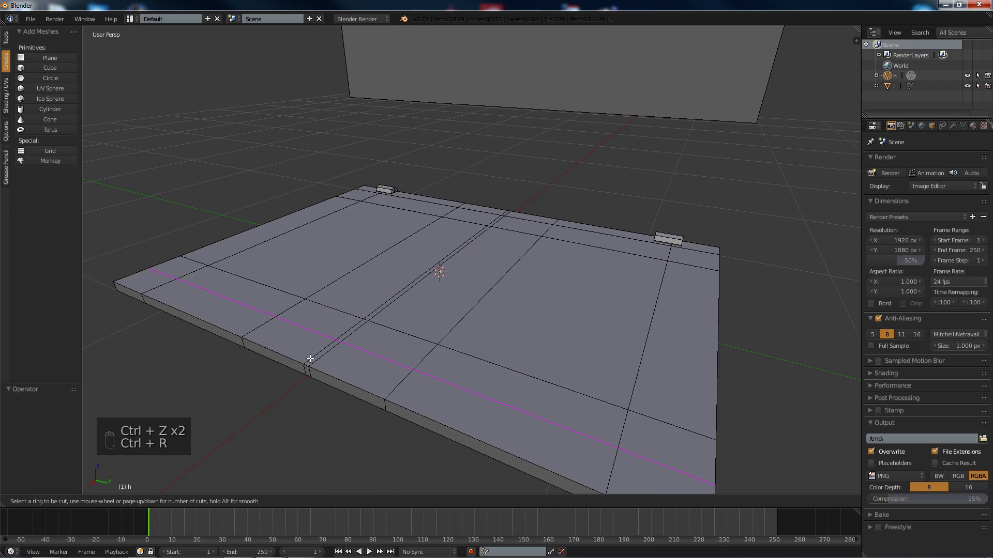
{"action": "left_click", "coordinate": [309, 359]}
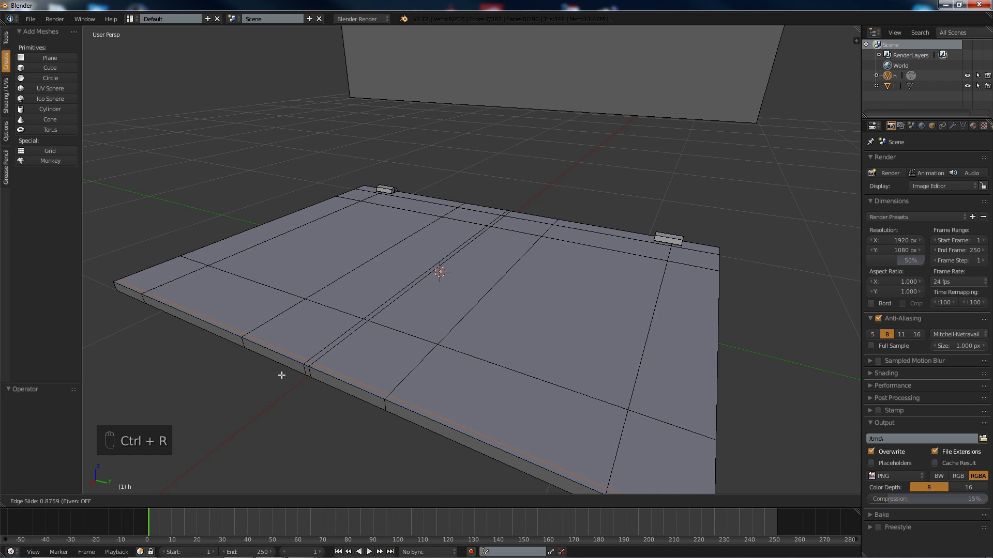
{"action": "left_click", "coordinate": [279, 375]}
{"action": "key", "text": "a"}
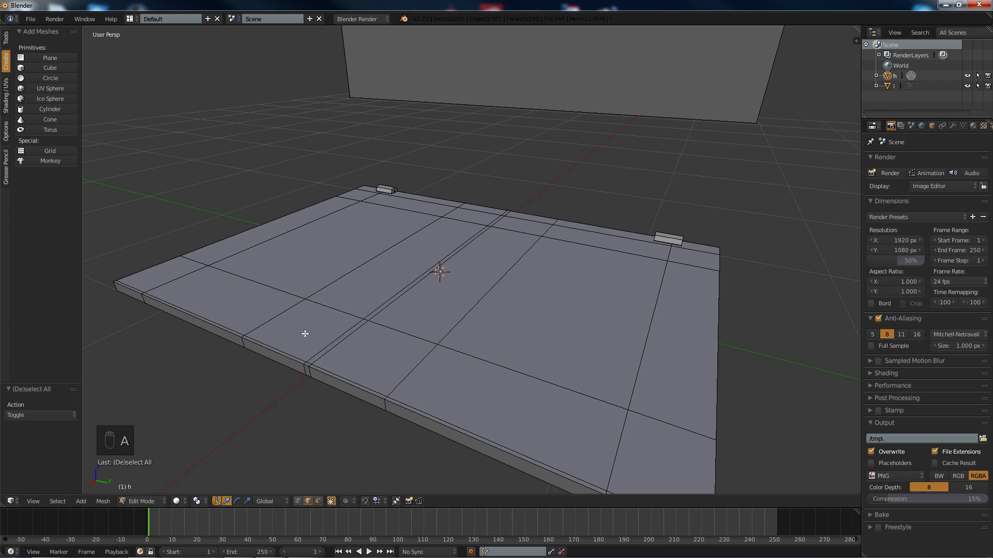
{"action": "key", "text": "ctrl+r"}
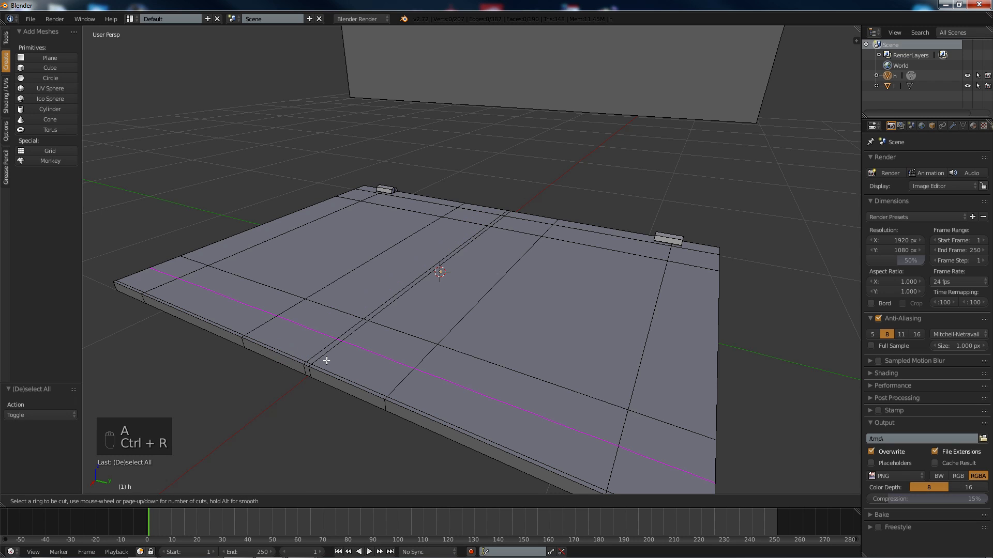
{"action": "left_click", "coordinate": [318, 361]}
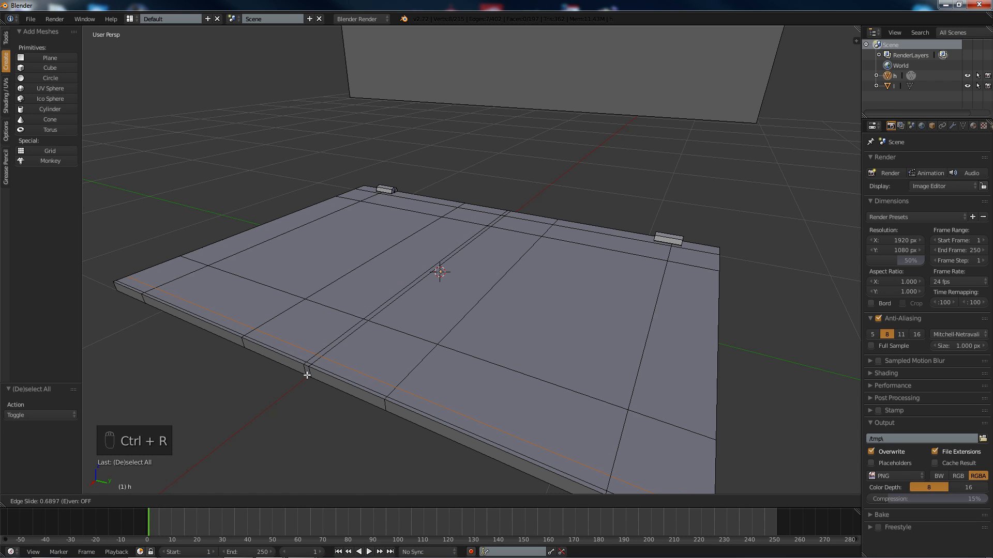
{"action": "left_click", "coordinate": [307, 375]}
Step: Inset the six top faces at the slab's front centre, including the narrow middle strip, with a thickness of 0.0138
{"action": "scroll", "coordinate": [306, 350], "scroll_direction": "up", "scroll_amount": 2}
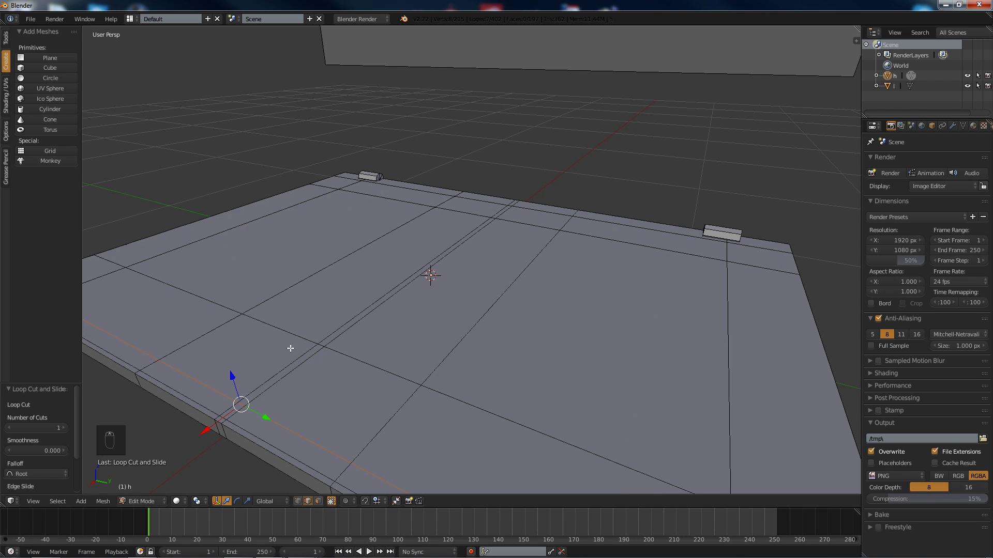
{"action": "middle_click_drag", "start_coordinate": [222, 278], "coordinate": [229, 274]}
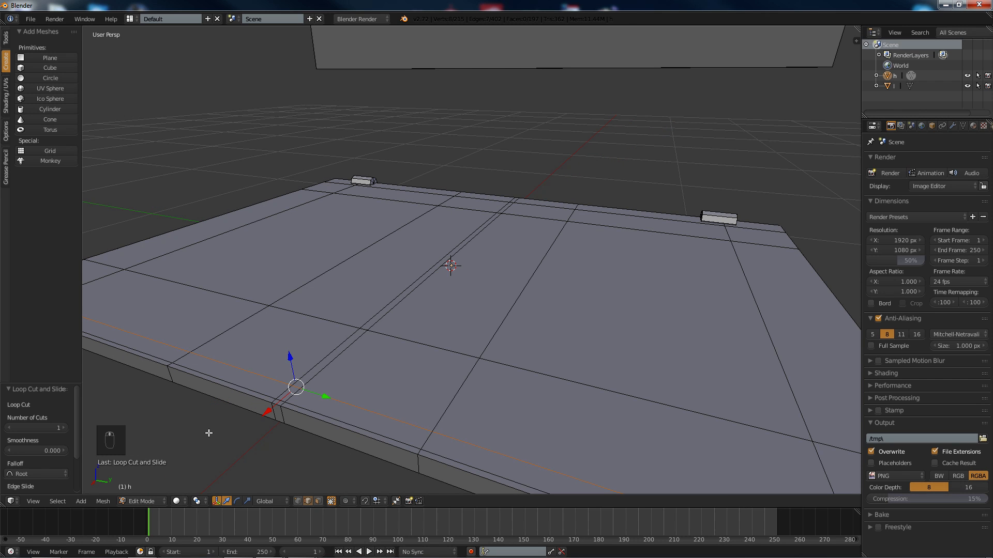
{"action": "left_click", "coordinate": [318, 501]}
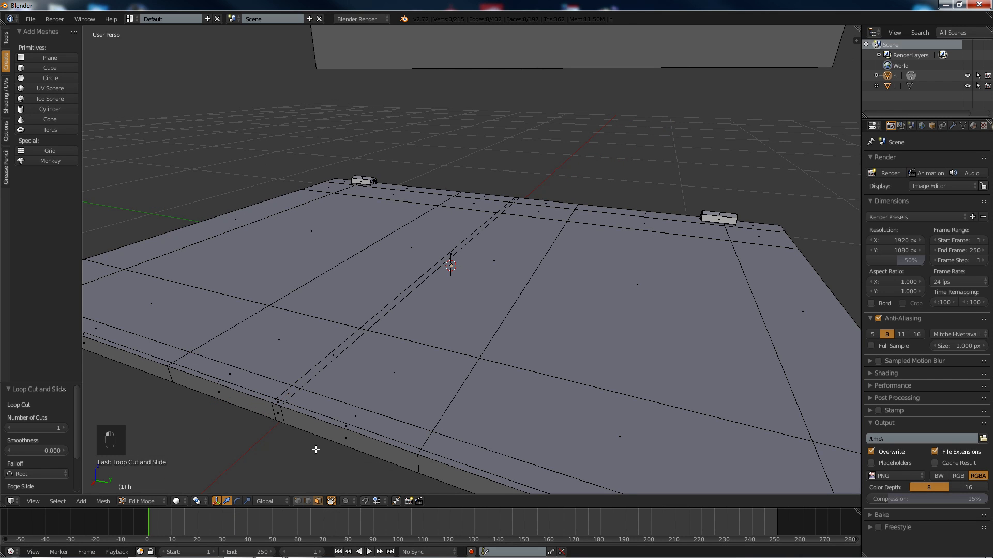
{"action": "right_click", "coordinate": [289, 331]}
{"action": "right_click", "coordinate": [384, 394], "text": "shift"}
{"action": "right_click", "coordinate": [287, 341]}
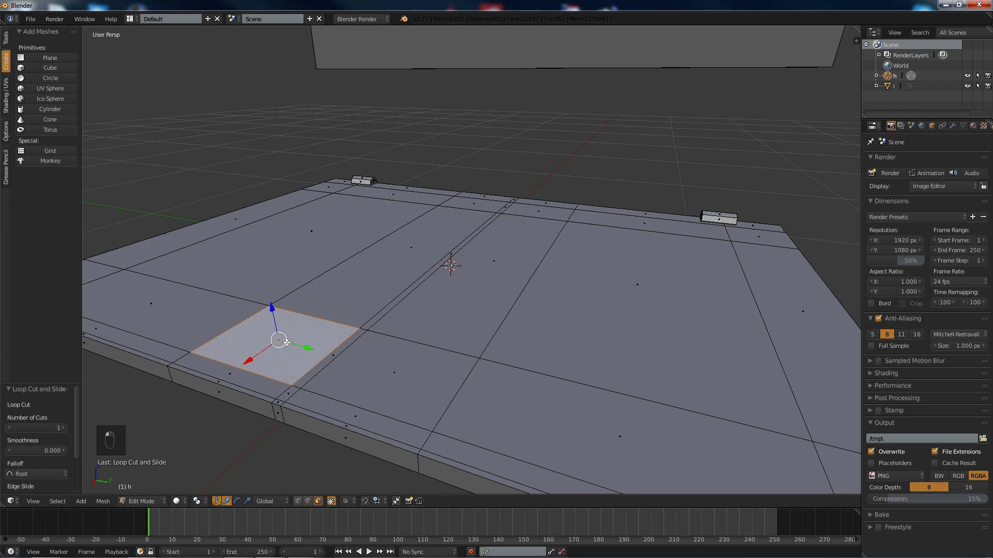
{"action": "right_click", "coordinate": [336, 367], "text": "shift"}
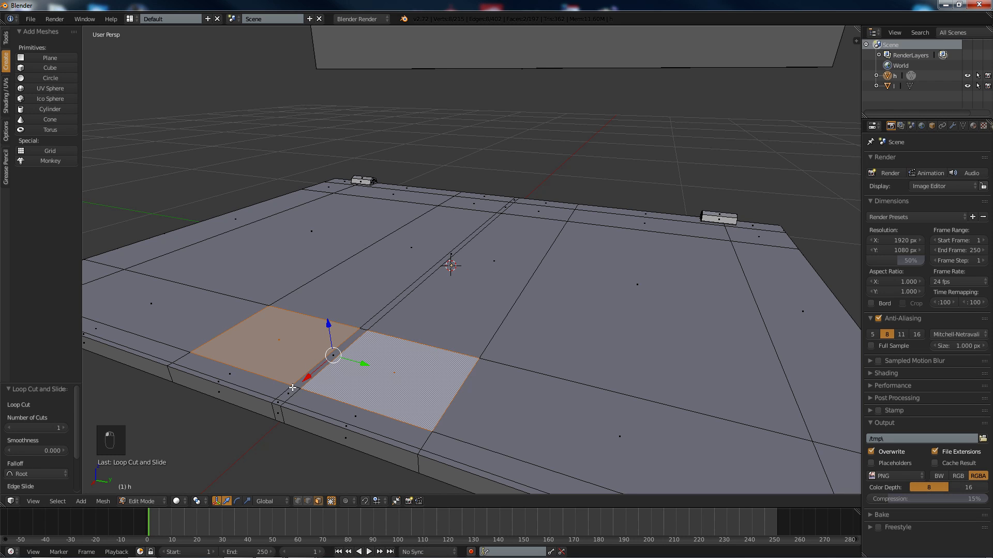
{"action": "right_click", "coordinate": [292, 388], "text": "shift"}
{"action": "right_click", "coordinate": [253, 385], "text": "shift"}
{"action": "right_click", "coordinate": [312, 404], "text": "shift"}
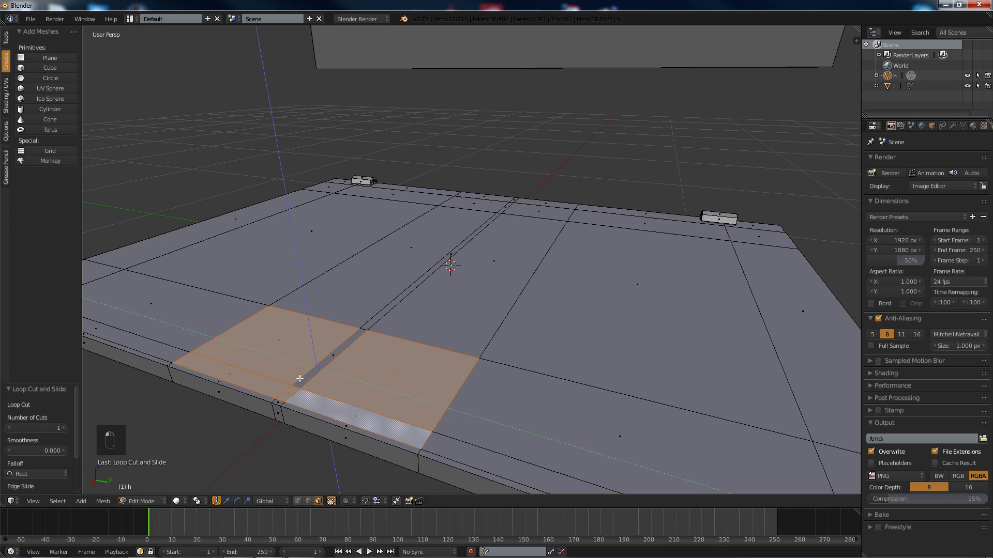
{"action": "left_click", "coordinate": [300, 378], "text": "shift"}
{"action": "right_click", "coordinate": [334, 353], "text": "shift"}
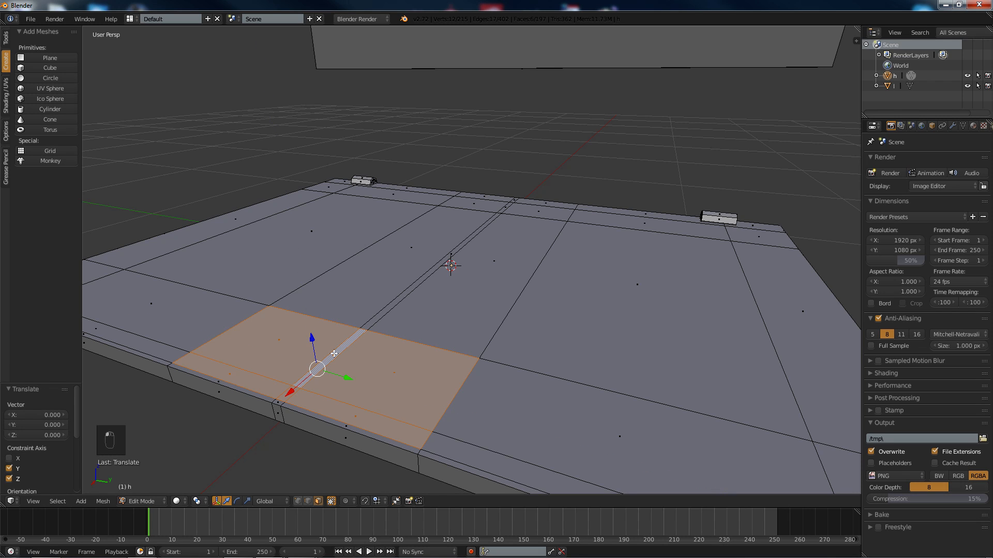
{"action": "key", "text": "i"}
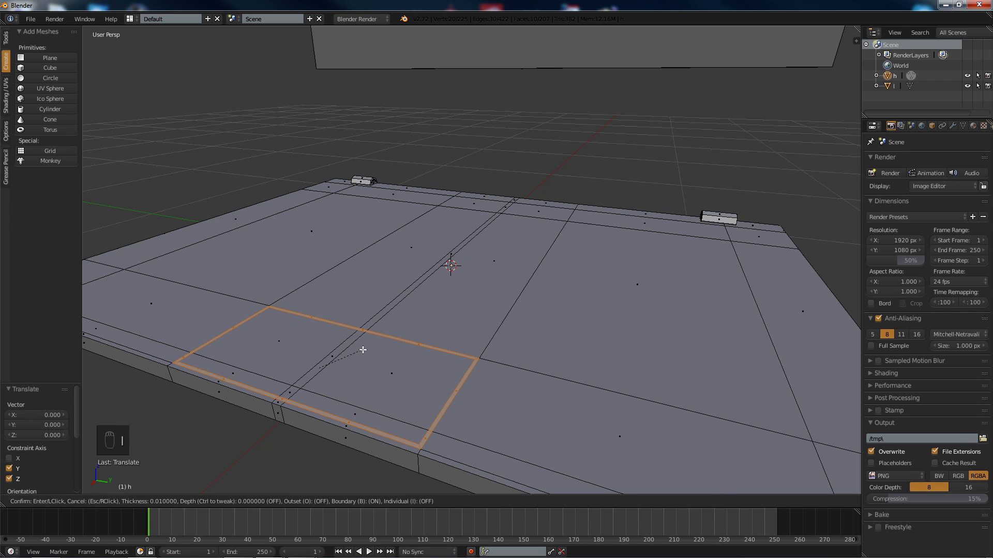
{"action": "left_click", "coordinate": [361, 350]}
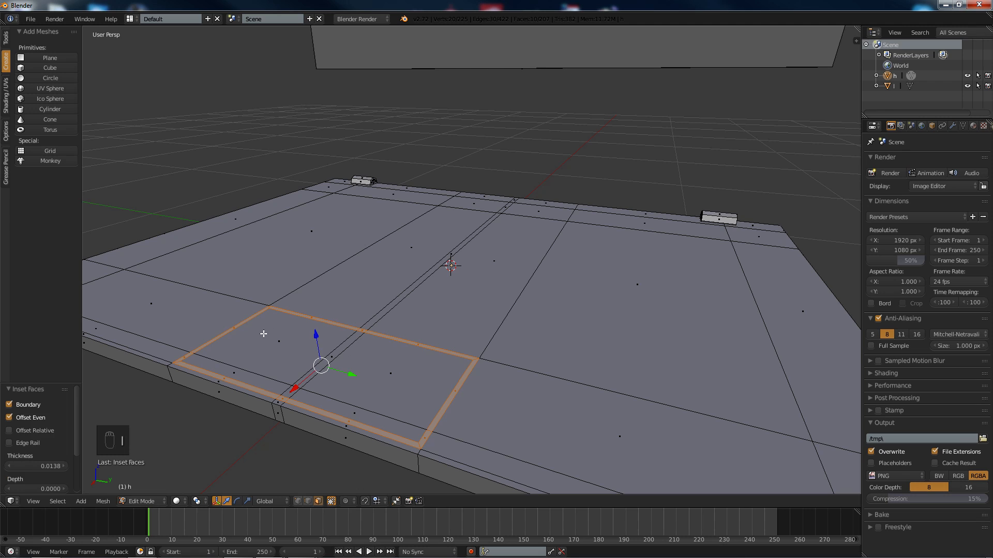
Step: Lower the six faces inside the new inset border by 0.003 along Z to form a shallow touchpad recess
{"action": "right_click", "coordinate": [237, 354]}
{"action": "right_click", "coordinate": [366, 388], "text": "shift"}
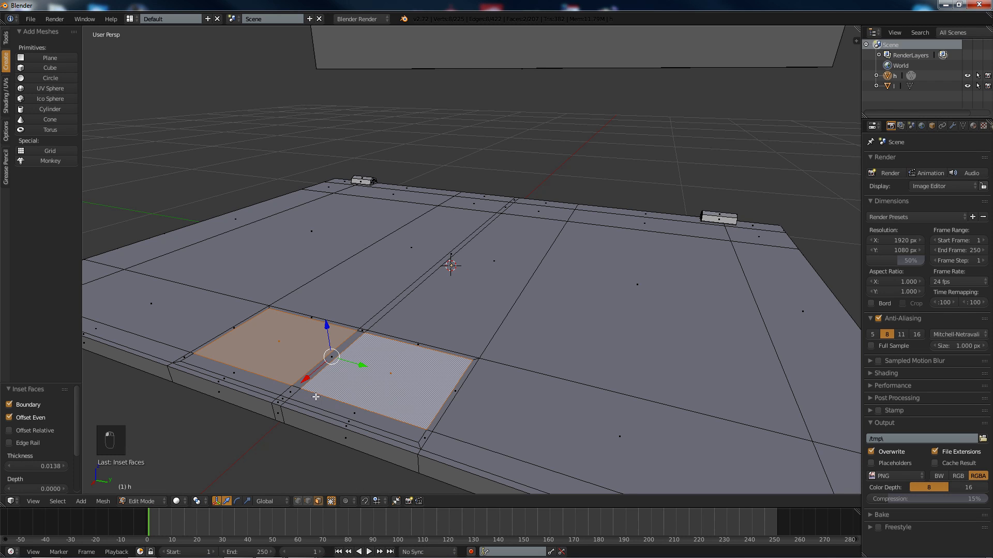
{"action": "right_click", "coordinate": [285, 389], "text": "shift"}
{"action": "right_click", "coordinate": [263, 382], "text": "shift"}
{"action": "right_click", "coordinate": [305, 395], "text": "shift"}
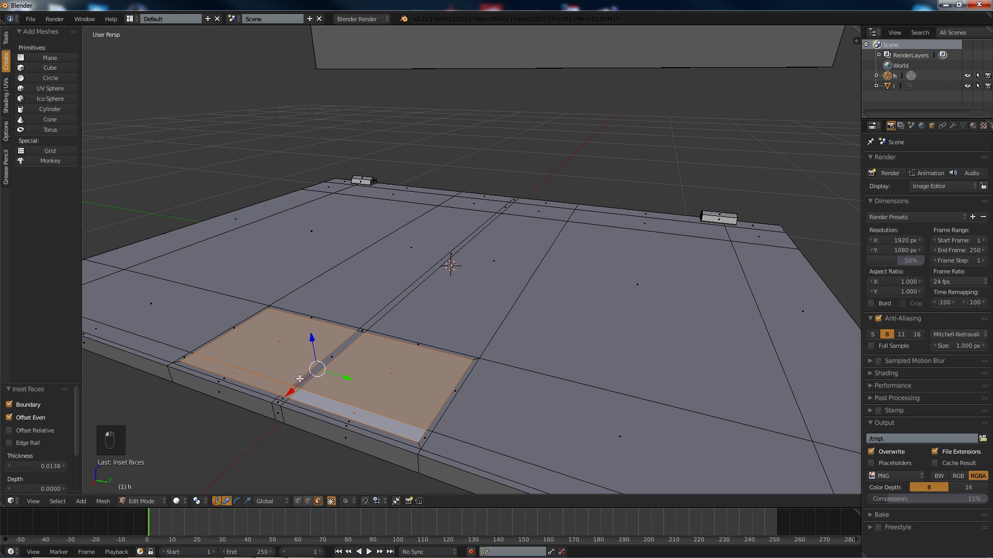
{"action": "right_click", "coordinate": [347, 343], "text": "shift"}
{"action": "scroll", "coordinate": [307, 336], "scroll_direction": "up", "scroll_amount": 2}
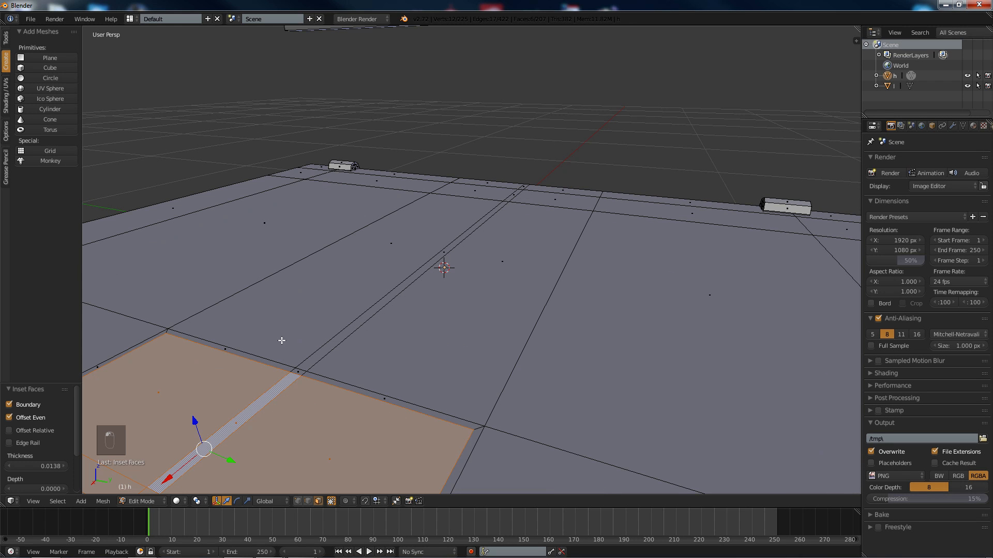
{"action": "middle_click_drag", "start_coordinate": [211, 362], "coordinate": [315, 289], "text": "shift"}
{"action": "left_click_drag", "start_coordinate": [381, 261], "coordinate": [382, 261]}
{"action": "key", "text": "ctrl+z"}
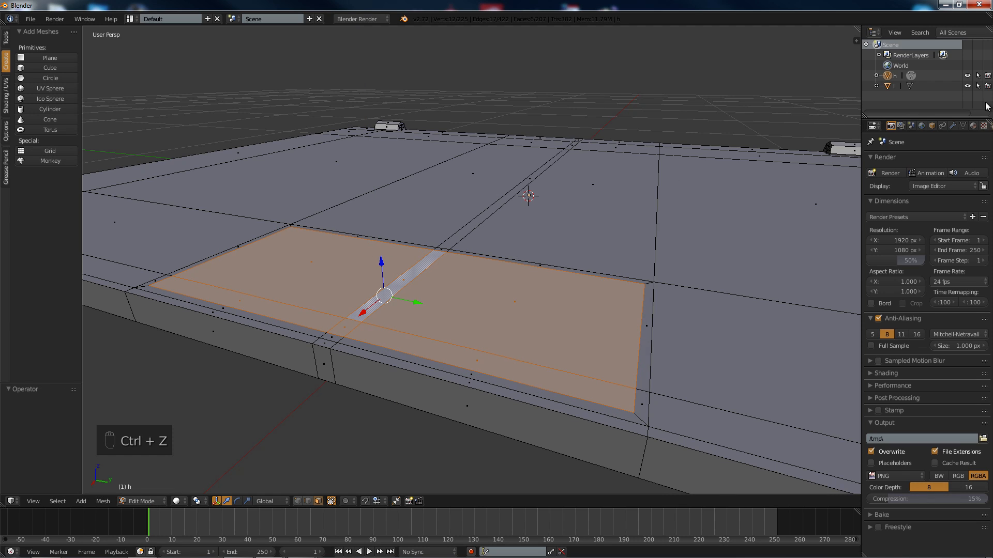
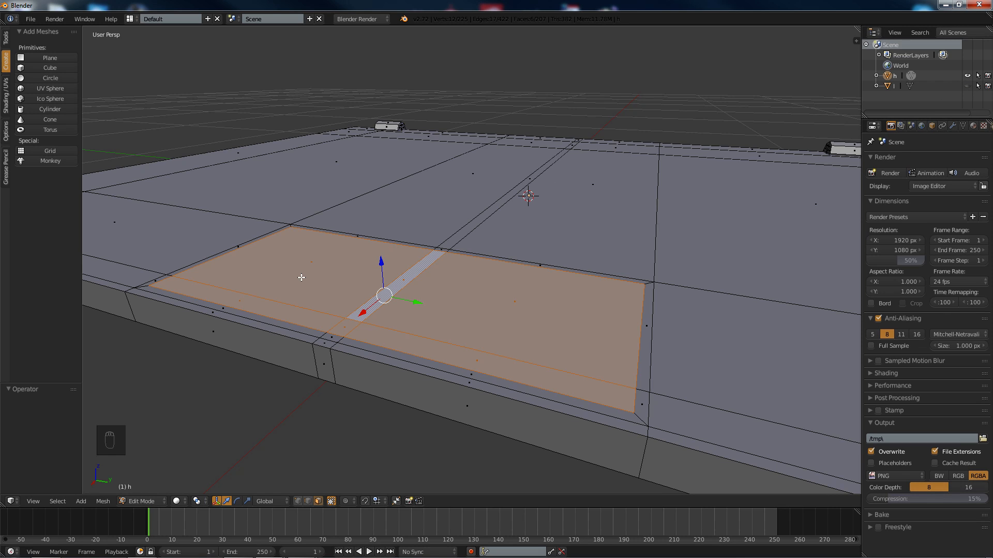
{"action": "left_click_drag", "start_coordinate": [382, 260], "coordinate": [378, 262]}
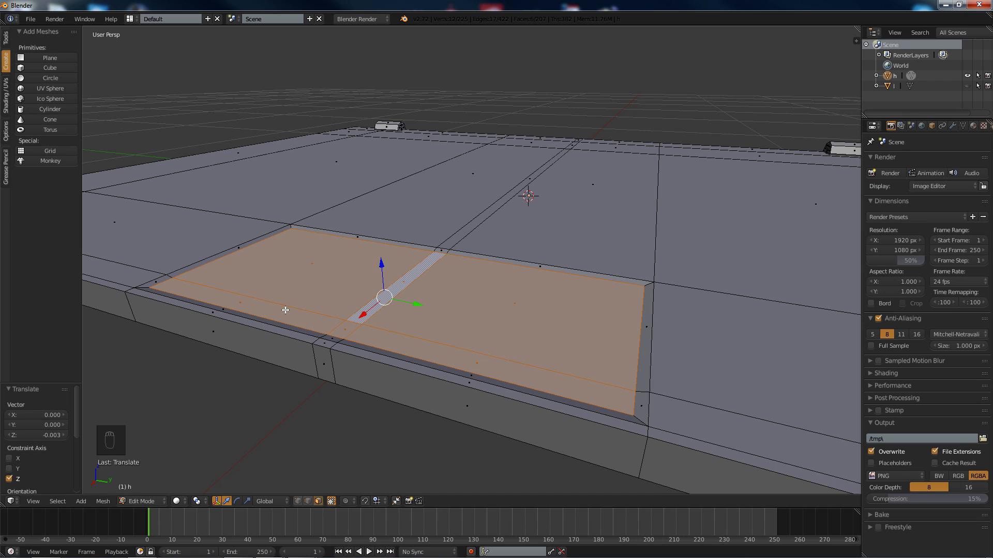
Step: Extrude the two long strip faces along the recess's front side upward by 0.006, leaving out the small face between them
{"action": "right_click", "coordinate": [285, 311]}
{"action": "right_click", "coordinate": [382, 337], "text": "shift"}
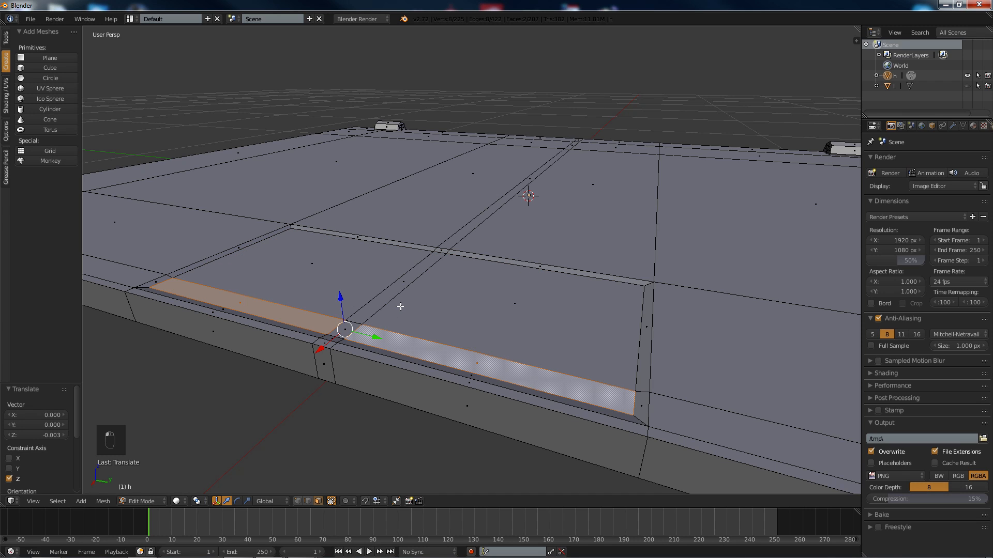
{"action": "key", "text": "e"}
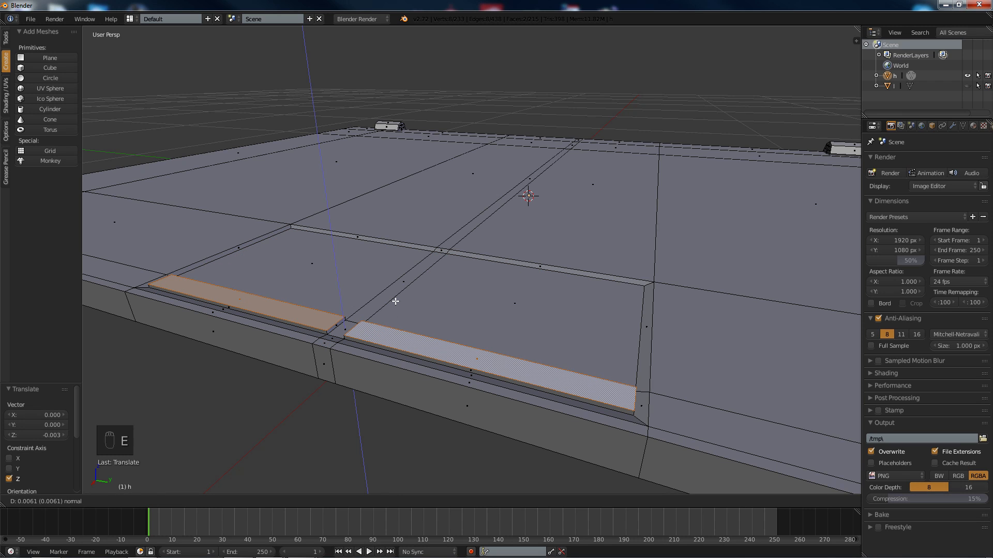
{"action": "left_click", "coordinate": [395, 301]}
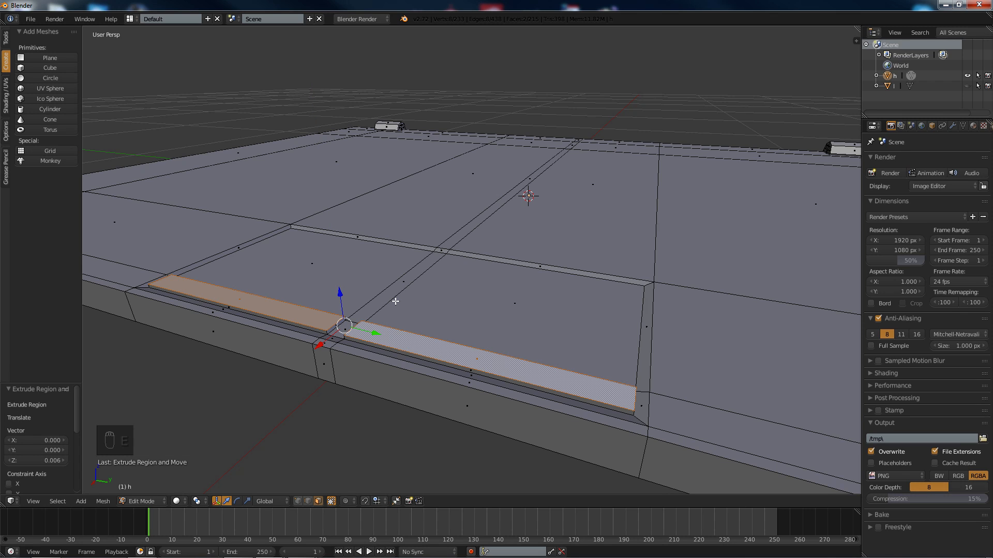
Step: Bevel the two raised strip faces along the touchpad's front side with an offset of about 0.0068
{"action": "key", "text": "ctrl+b"}
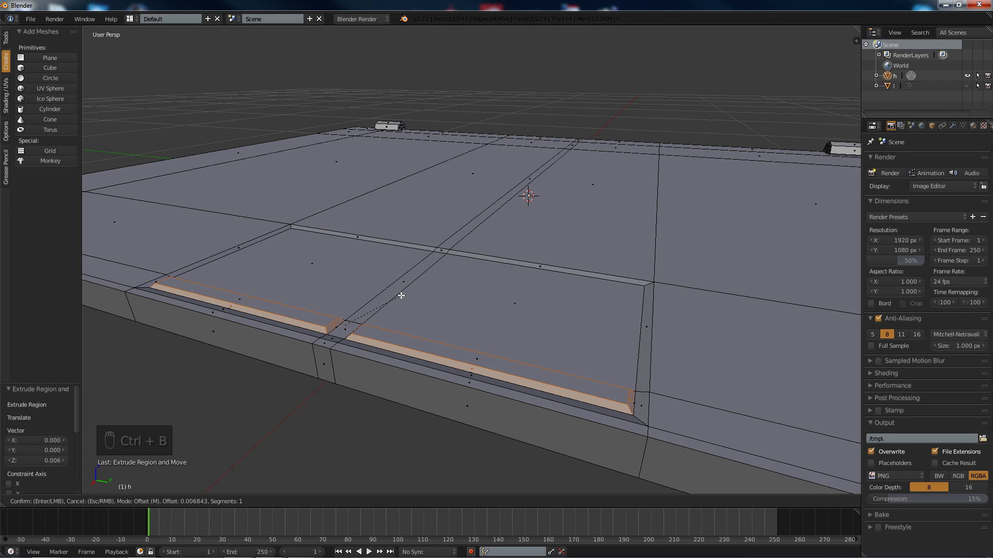
{"action": "left_click", "coordinate": [401, 295]}
{"action": "key", "text": "a"}
{"action": "middle_click_drag", "start_coordinate": [421, 288], "coordinate": [387, 271]}
{"action": "scroll", "coordinate": [490, 282], "scroll_direction": "down", "scroll_amount": 3}
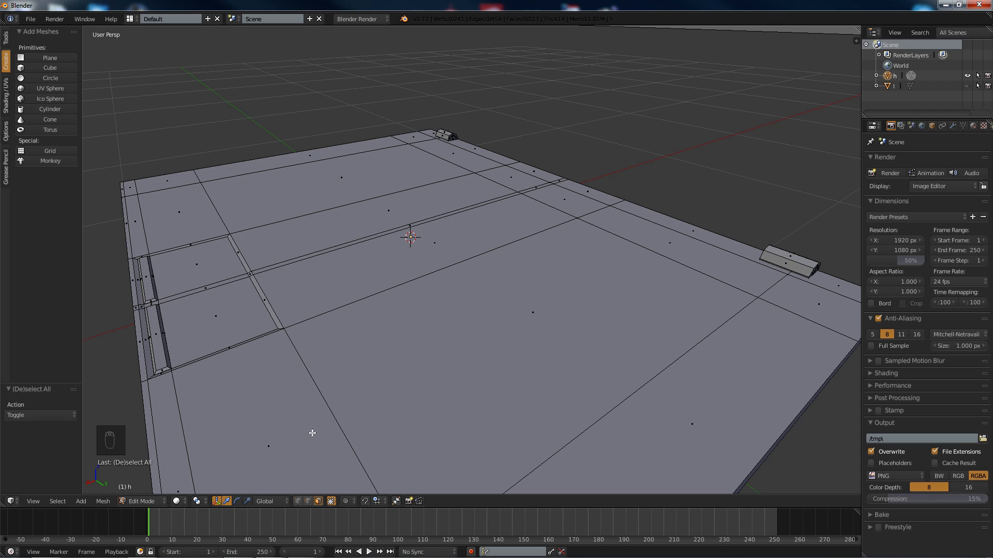
Step: Inset the large top faces between the touchpad and the hinges with a thickness of 0.0485, and select the faces inside the border
{"action": "right_click", "coordinate": [365, 181]}
{"action": "right_click", "coordinate": [540, 370], "text": "ctrl"}
{"action": "middle_click_drag", "start_coordinate": [329, 214], "coordinate": [355, 221]}
{"action": "key", "text": "i"}
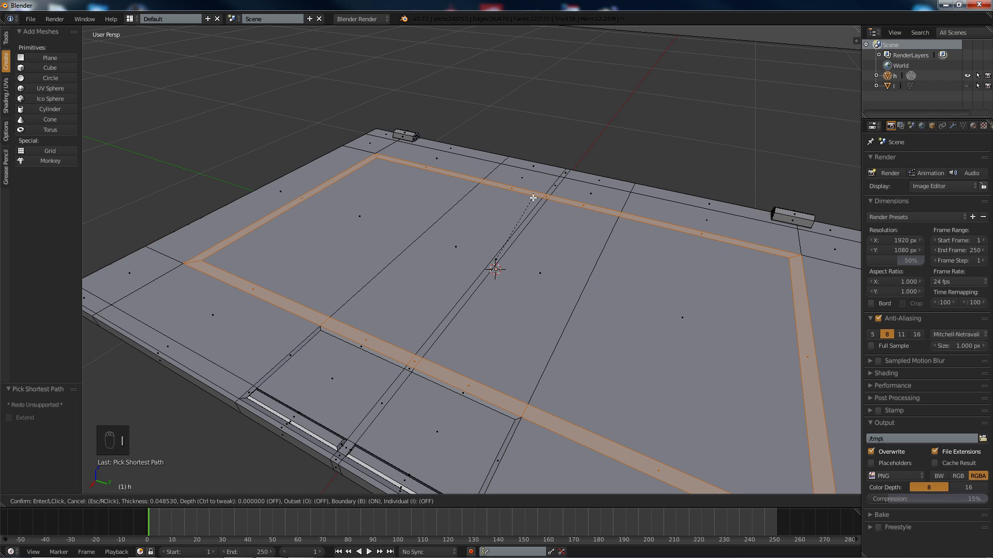
{"action": "left_click", "coordinate": [533, 198]}
{"action": "right_click", "coordinate": [373, 211]}
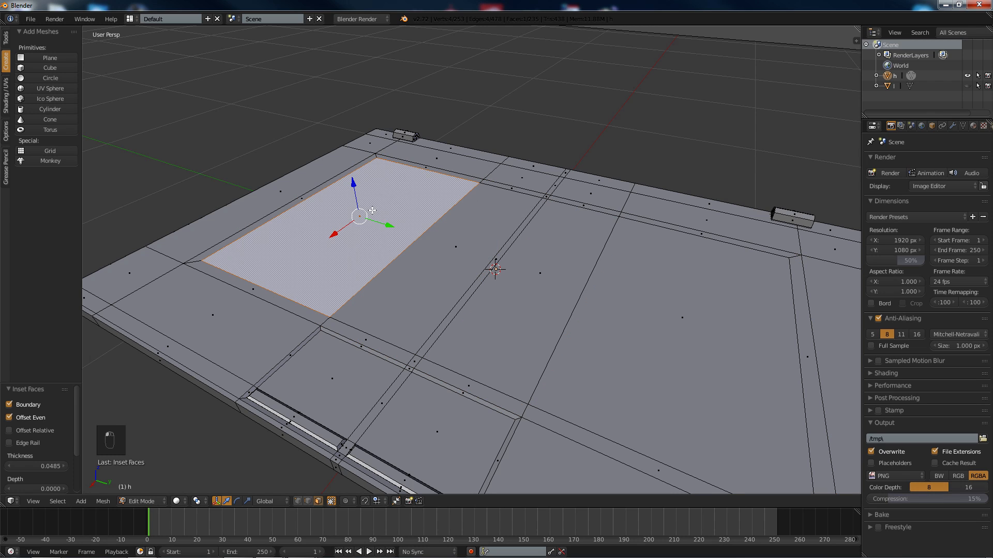
{"action": "right_click", "coordinate": [633, 324], "text": "ctrl"}
Step: Try lowering the selected inner faces by 0.018 along Z, and undo the move
{"action": "middle_click_drag", "start_coordinate": [483, 219], "coordinate": [410, 185]}
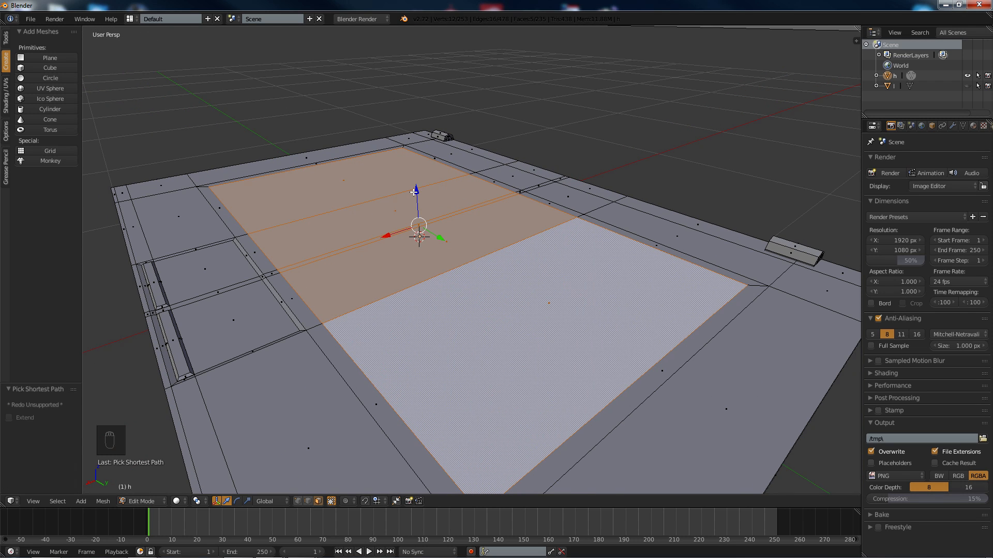
{"action": "left_click_drag", "start_coordinate": [414, 191], "coordinate": [415, 195]}
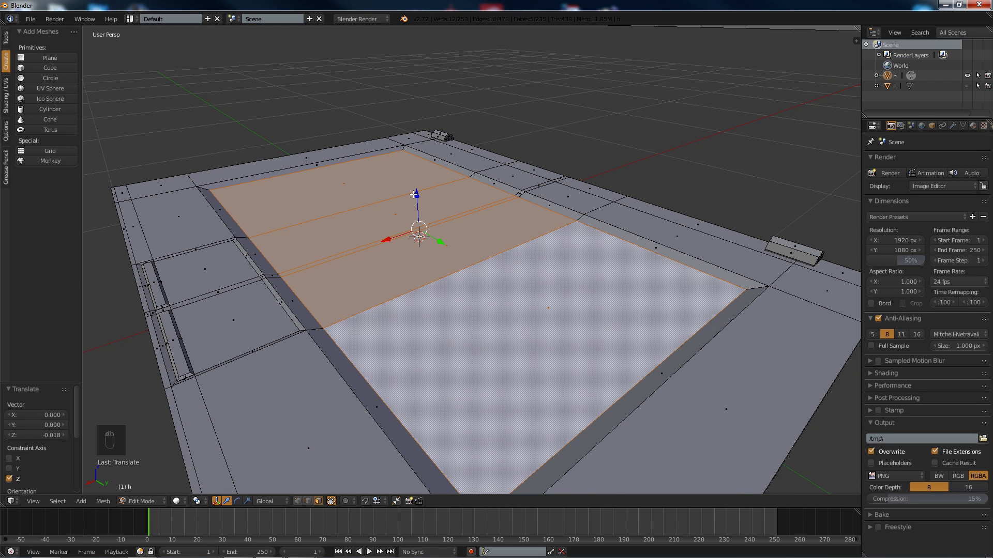
{"action": "middle_click_drag", "start_coordinate": [310, 200], "coordinate": [317, 196]}
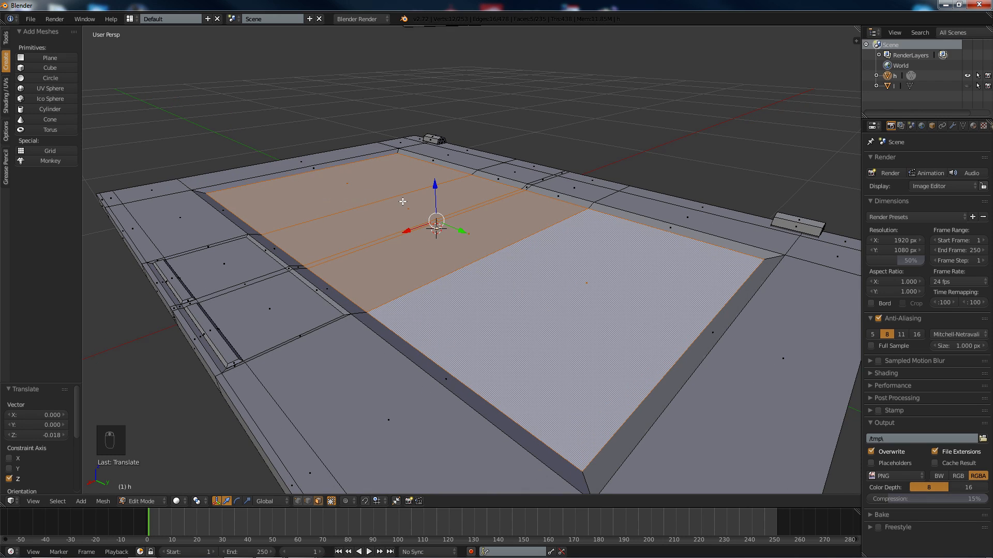
{"action": "key", "text": "ctrl+z"}
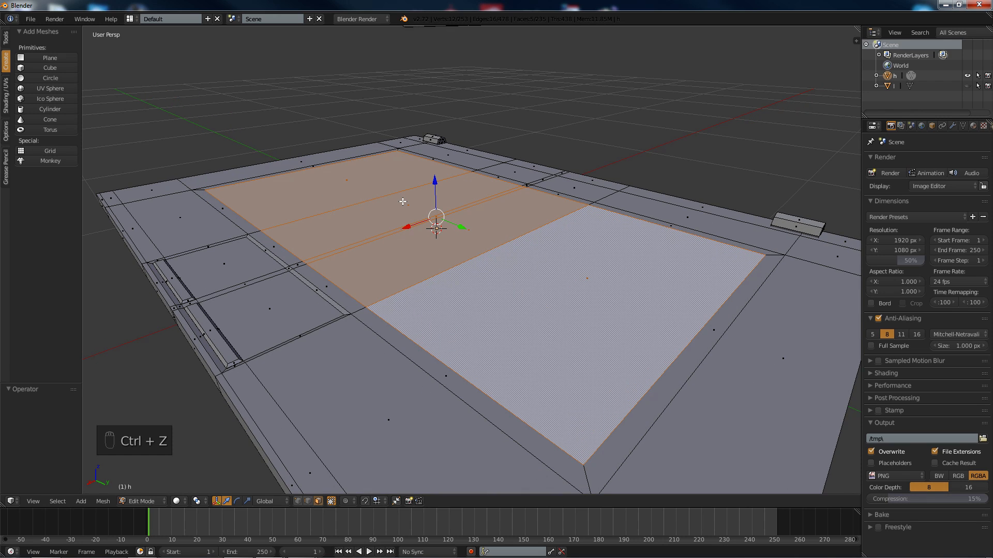
Step: Inset the selected faces again by about 0.030 and lower the faces inside this second border by 0.020 along Z as a keyboard recess
{"action": "key", "text": "i"}
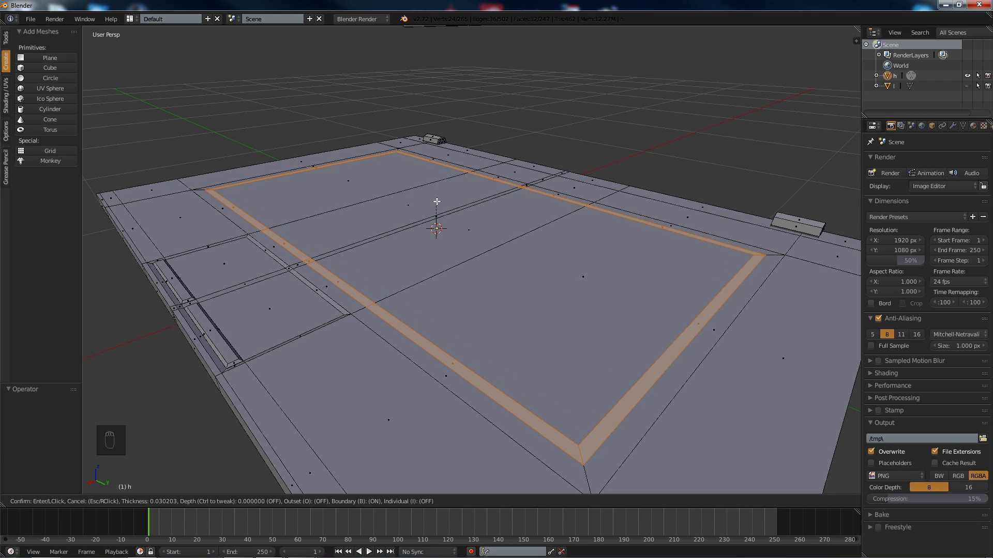
{"action": "left_click", "coordinate": [437, 202]}
{"action": "left_click", "coordinate": [346, 187]}
{"action": "left_click", "coordinate": [506, 308], "text": "ctrl"}
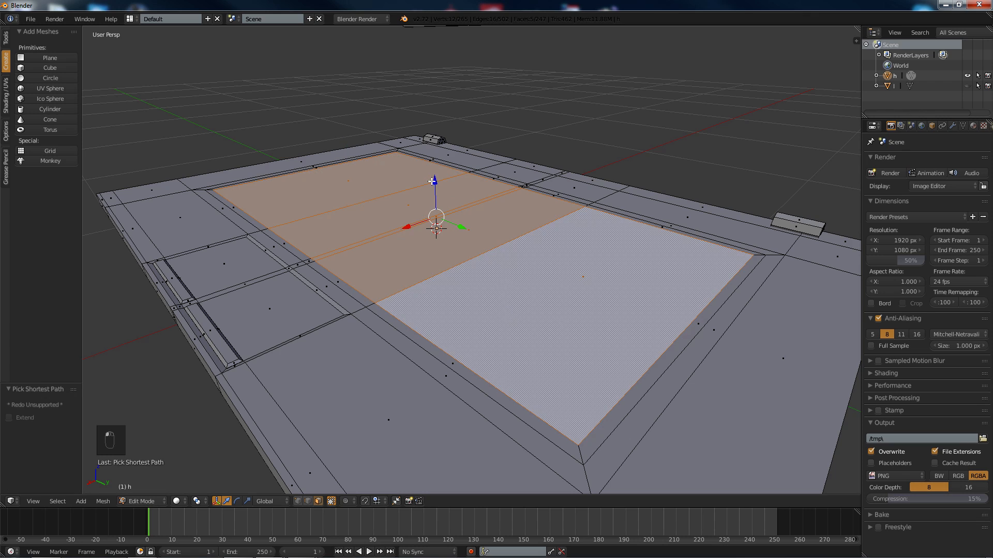
{"action": "left_click_drag", "start_coordinate": [432, 181], "coordinate": [435, 183]}
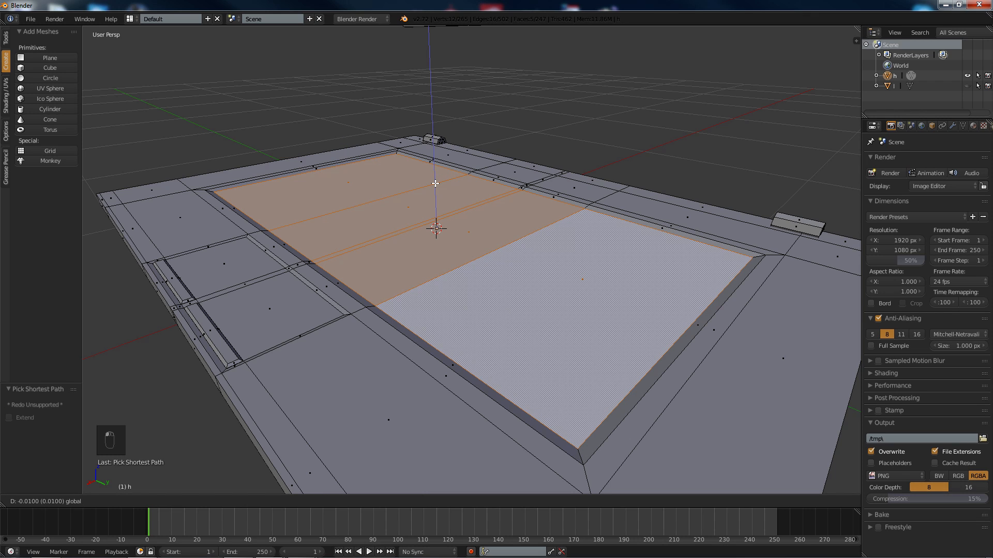
{"action": "left_click_drag", "start_coordinate": [437, 183], "coordinate": [436, 186]}
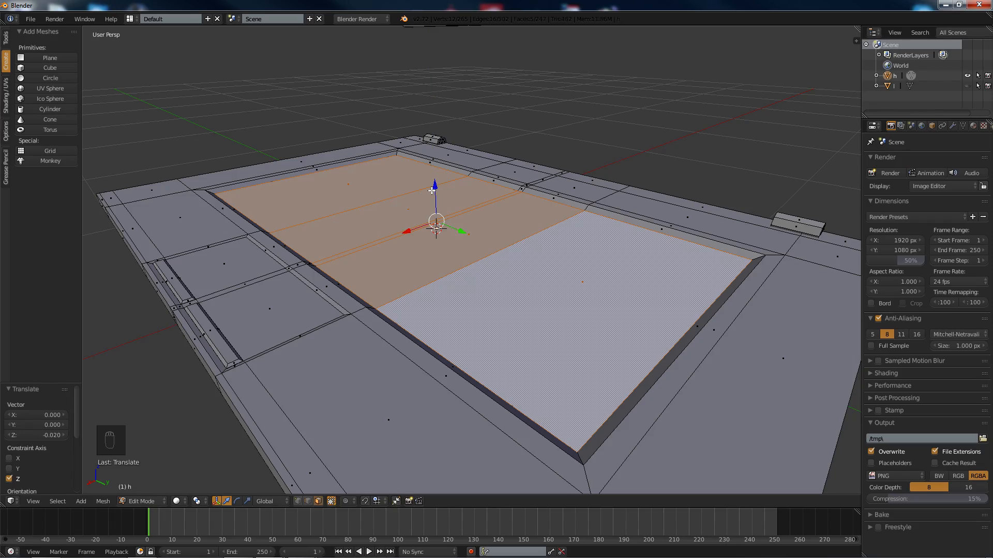
{"action": "key", "text": "a"}
{"action": "middle_click_drag", "start_coordinate": [431, 191], "coordinate": [493, 205]}
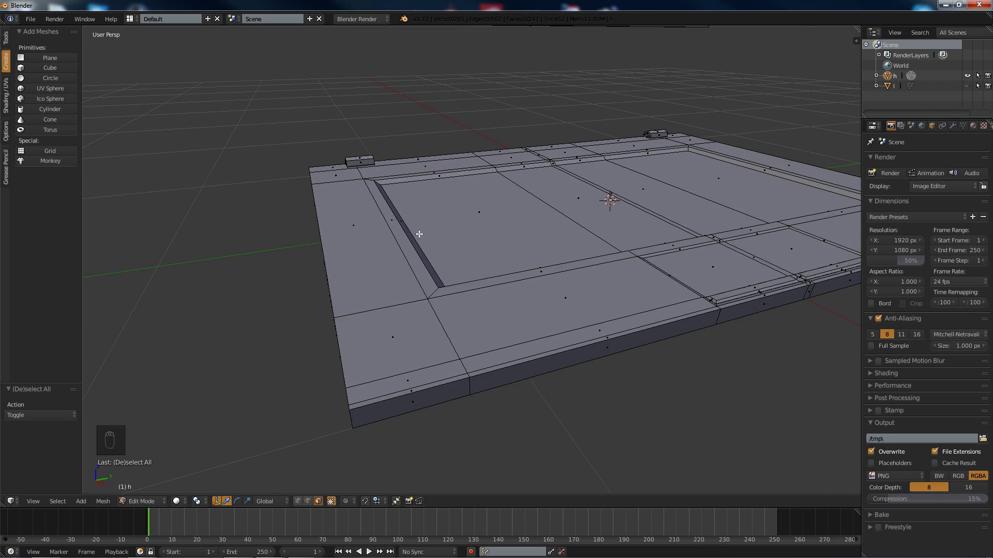
{"action": "middle_click_drag", "start_coordinate": [582, 209], "coordinate": [414, 205]}
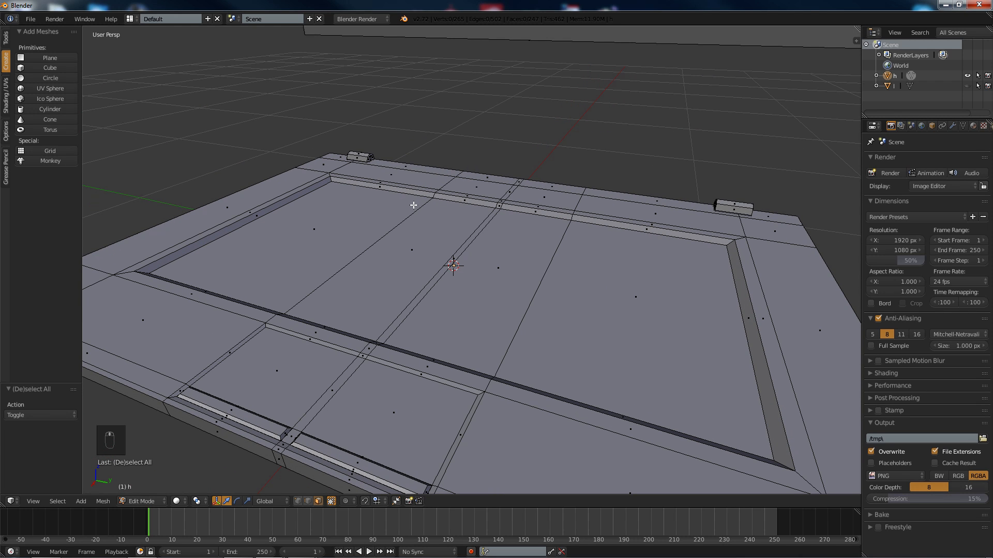
Step: Add a cube within the base's mesh and scale it uniformly by 0.159
{"action": "left_click", "coordinate": [50, 68]}
{"action": "scroll", "coordinate": [491, 187], "scroll_direction": "down", "scroll_amount": 6}
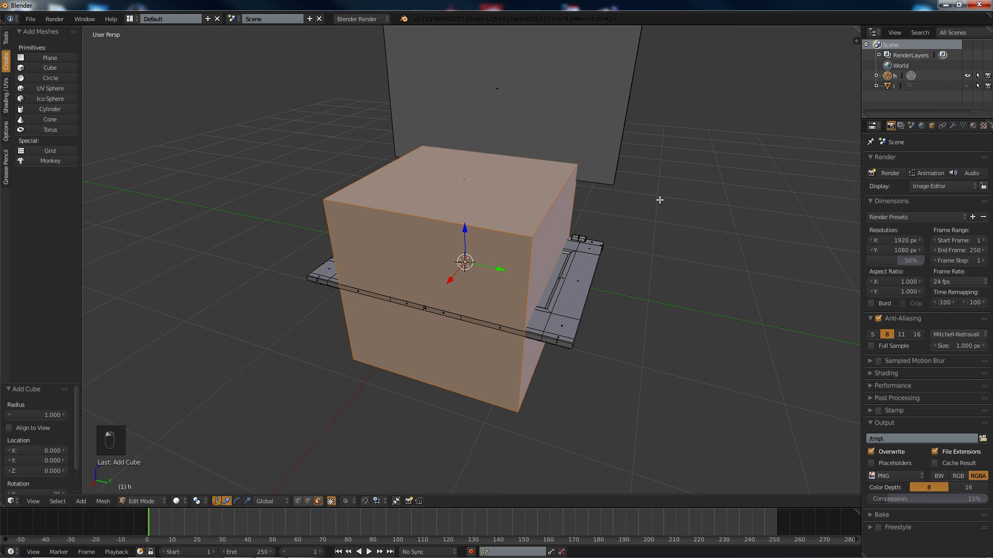
{"action": "key", "text": "s"}
{"action": "left_click", "coordinate": [493, 245]}
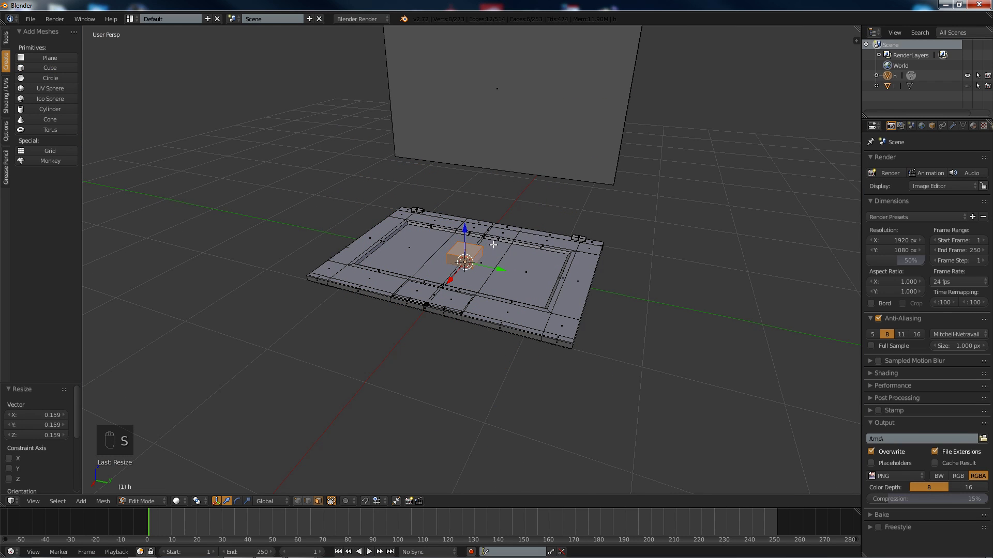
{"action": "scroll", "coordinate": [493, 245], "scroll_direction": "up", "scroll_amount": 5}
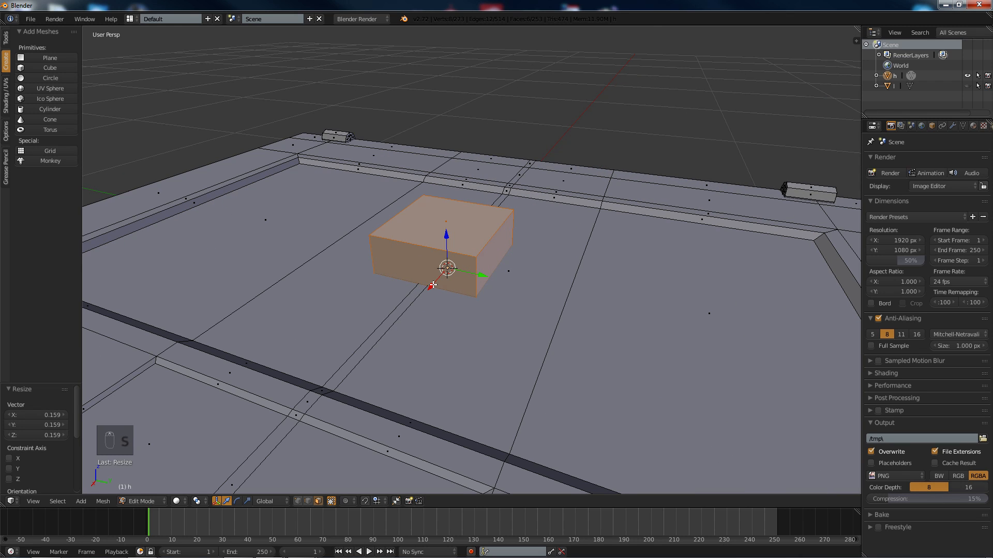
Step: Move the small cube 0.383 along X and 0.273 up along Z, and scale it uniformly by 0.417
{"action": "left_click_drag", "start_coordinate": [430, 288], "coordinate": [354, 352]}
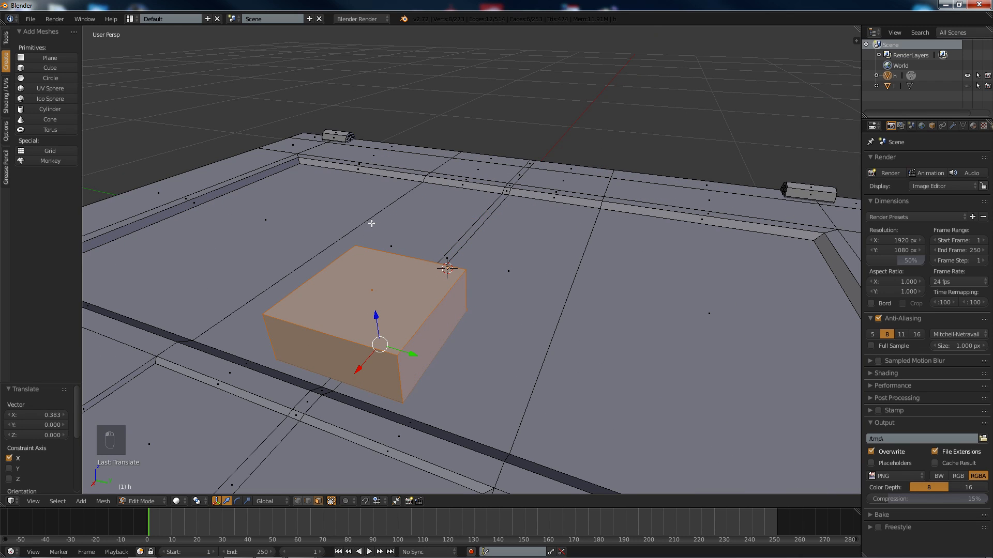
{"action": "middle_click_drag", "start_coordinate": [371, 223], "coordinate": [370, 218]}
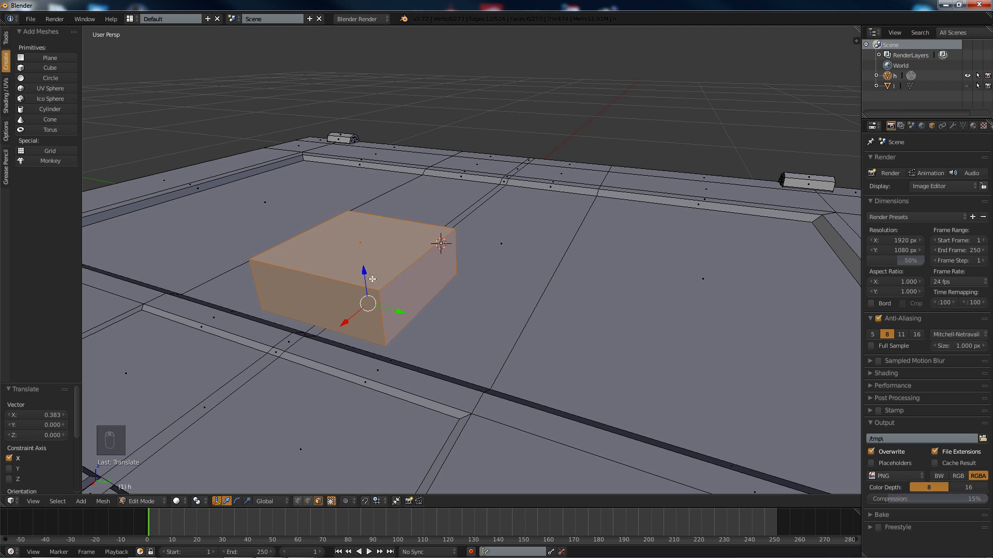
{"action": "left_click_drag", "start_coordinate": [362, 272], "coordinate": [348, 162]}
{"action": "scroll", "coordinate": [398, 165], "scroll_direction": "up", "scroll_amount": 3}
{"action": "middle_click_drag", "start_coordinate": [397, 165], "coordinate": [408, 177]}
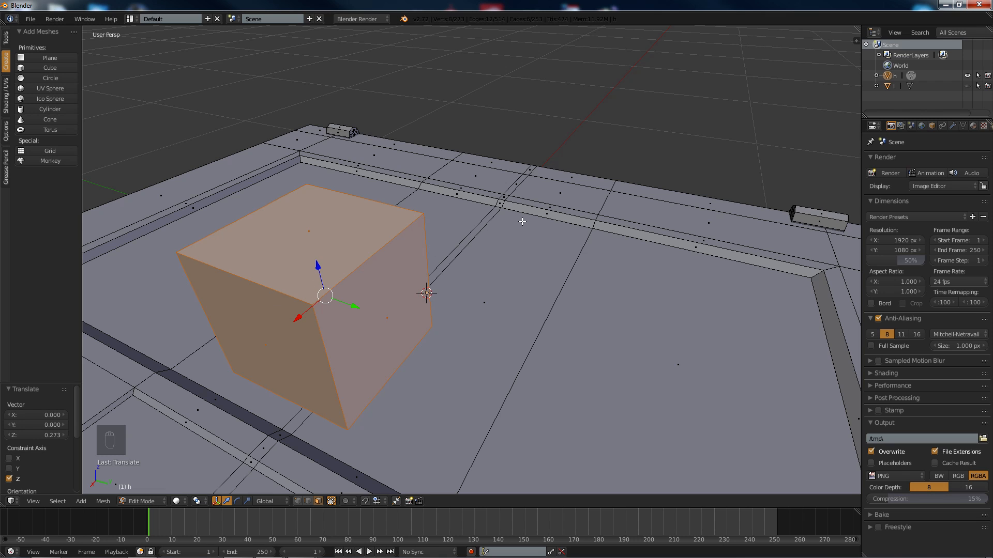
{"action": "key", "text": "s"}
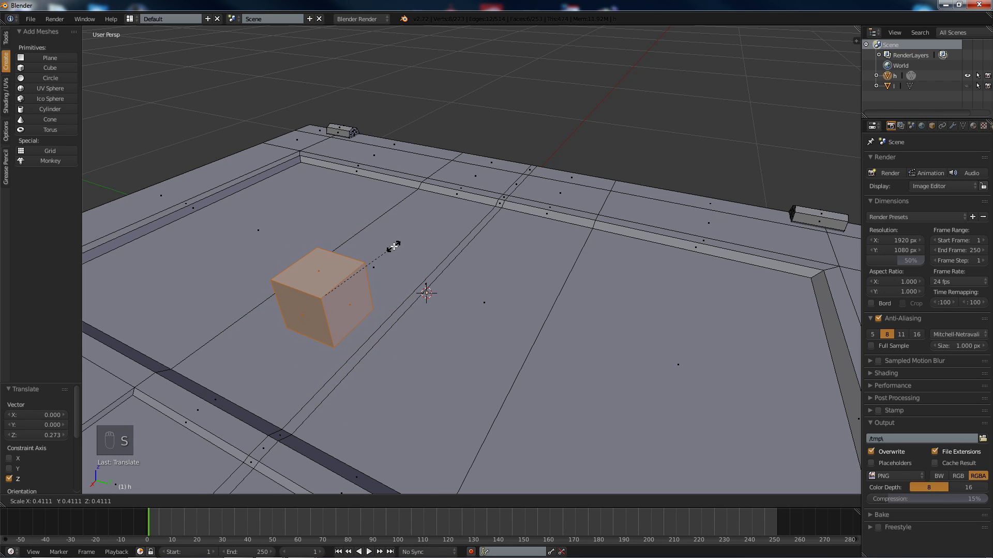
{"action": "left_click", "coordinate": [392, 244]}
Step: Lower the small cube's top face by 0.080 along Z to flatten it into a key block
{"action": "middle_click_drag", "start_coordinate": [393, 243], "coordinate": [379, 217]}
{"action": "scroll", "coordinate": [412, 230], "scroll_direction": "up", "scroll_amount": 3}
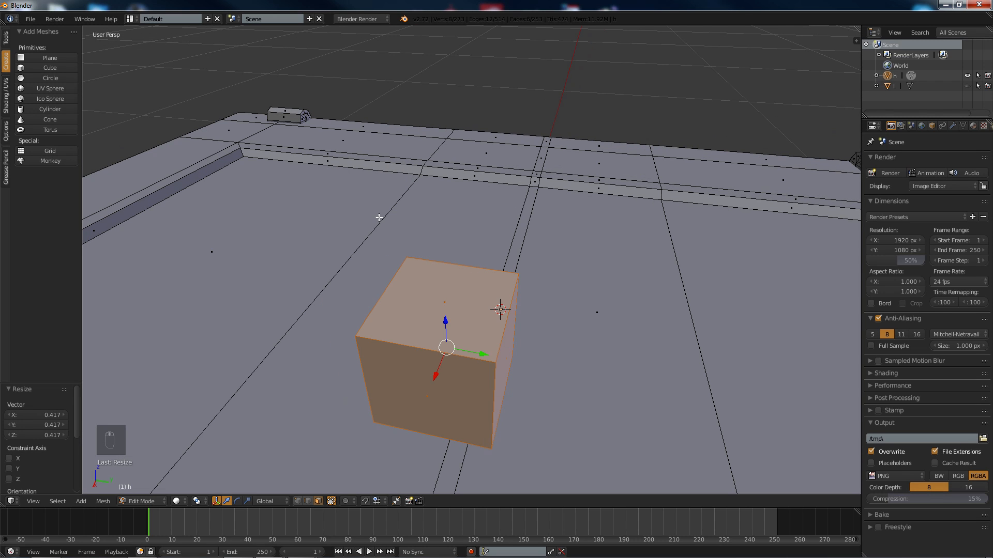
{"action": "right_click", "coordinate": [432, 301]}
{"action": "left_click_drag", "start_coordinate": [443, 273], "coordinate": [446, 333]}
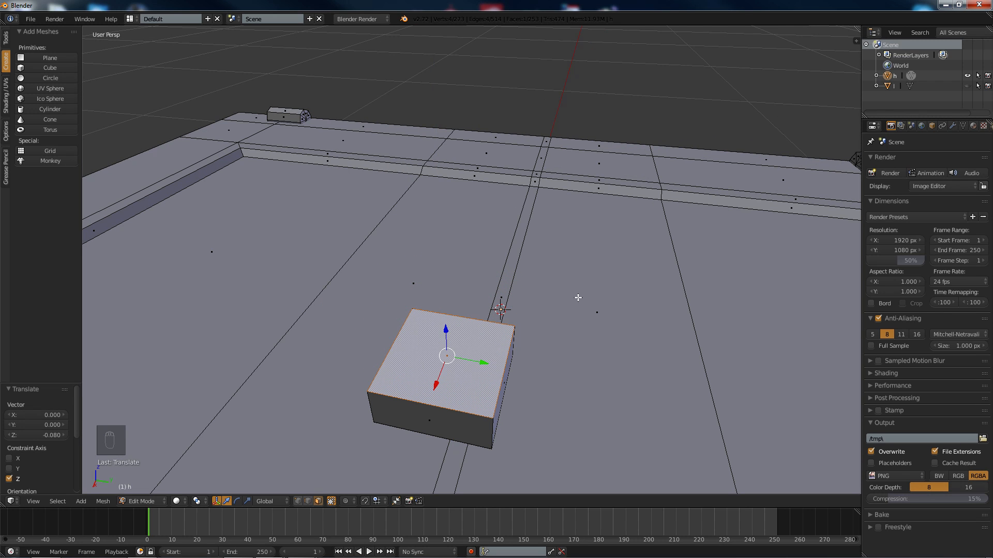
{"action": "middle_click_drag", "start_coordinate": [578, 295], "coordinate": [578, 290]}
Step: Try beveling the key block's top face with an offset of about 0.010, and undo the bevel
{"action": "key", "text": "ctrl+b"}
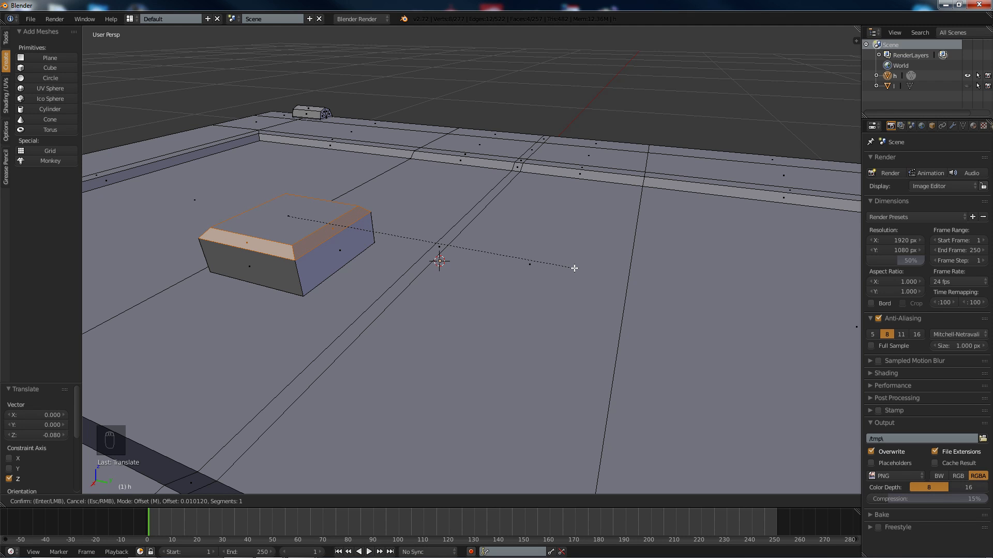
{"action": "left_click", "coordinate": [574, 268]}
{"action": "middle_click_drag", "start_coordinate": [440, 255], "coordinate": [469, 255]}
{"action": "key", "text": "ctrl+z"}
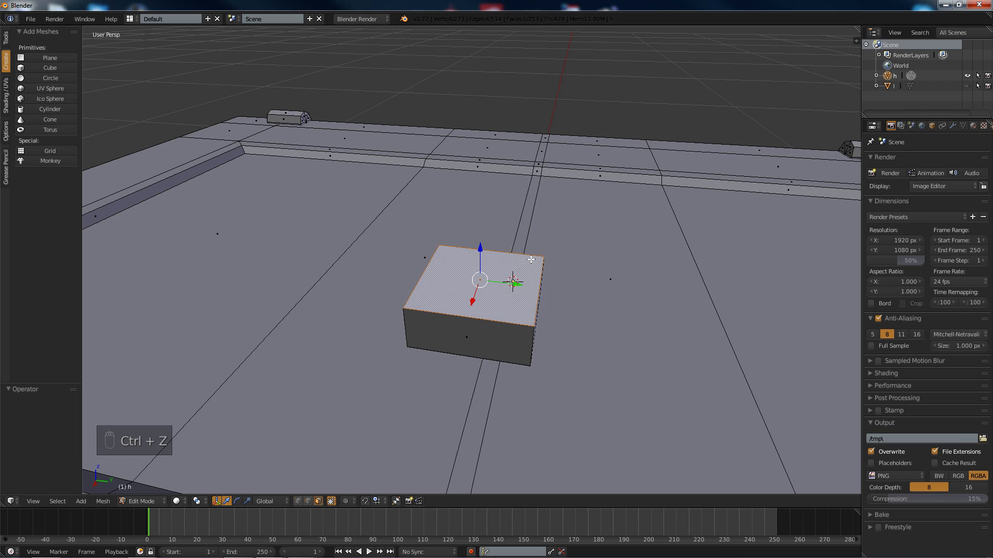
Step: Scale the key block's top face by 0.784 to give the key tapered sides
{"action": "key", "text": "s"}
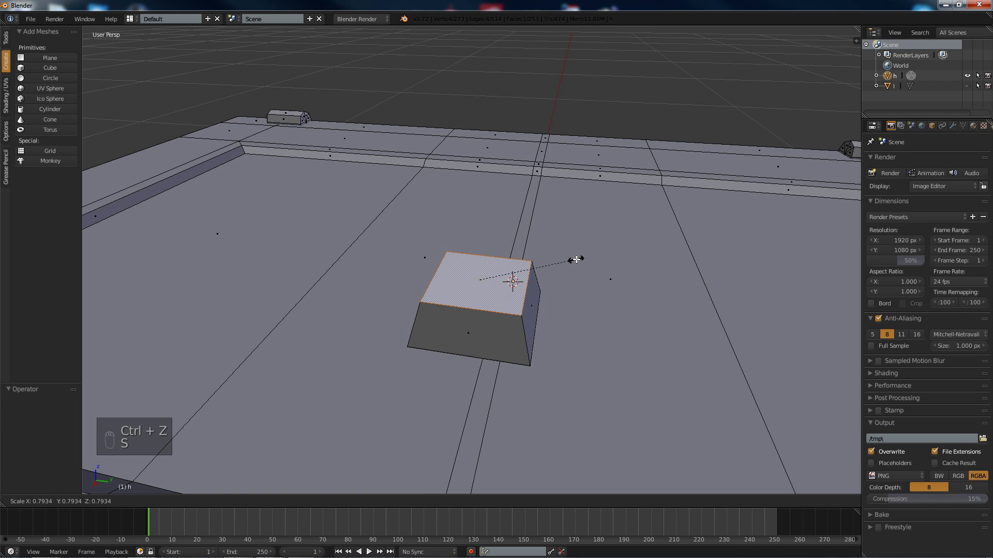
{"action": "left_click", "coordinate": [575, 257]}
{"action": "middle_click_drag", "start_coordinate": [578, 257], "coordinate": [866, 101]}
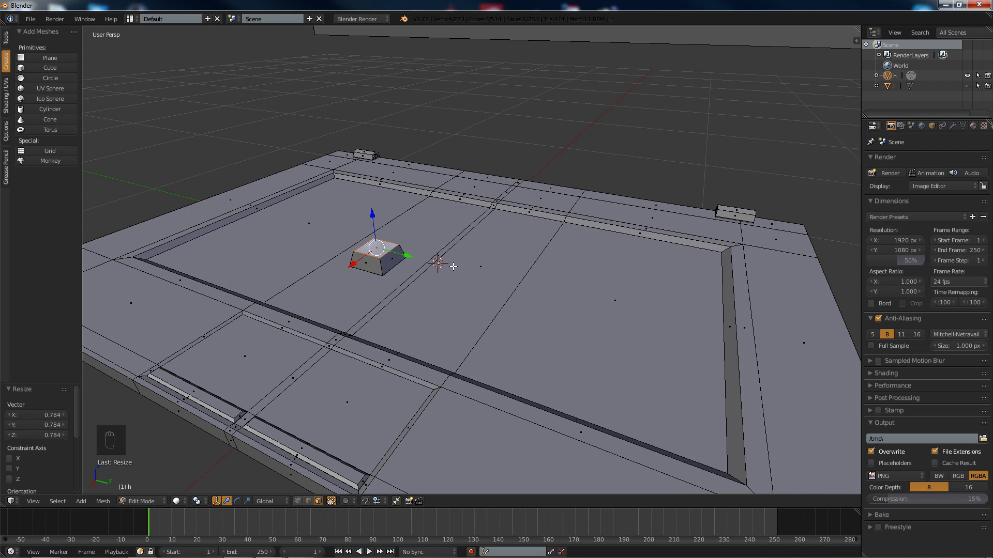
Step: Add a cube as a separate object in object mode and move it along X by 2.634 and another 0.813, away from the laptop
{"action": "key", "text": "Tab"}
{"action": "left_click", "coordinate": [42, 69]}
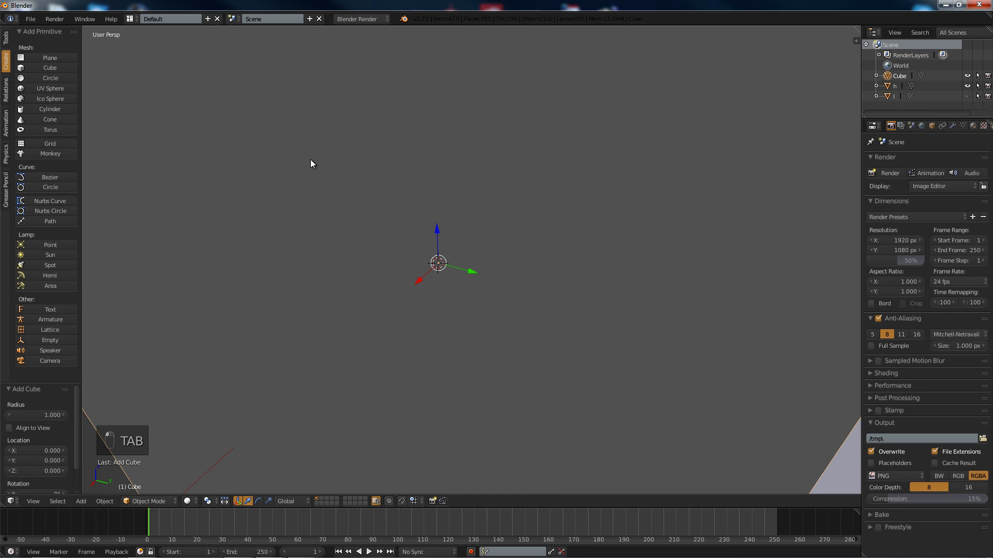
{"action": "scroll", "coordinate": [414, 165], "scroll_direction": "down", "scroll_amount": 5}
{"action": "left_click_drag", "start_coordinate": [444, 279], "coordinate": [221, 377]}
{"action": "middle_click_drag", "start_coordinate": [222, 377], "coordinate": [428, 202], "text": "shift"}
{"action": "scroll", "coordinate": [427, 202], "scroll_direction": "down", "scroll_amount": 4}
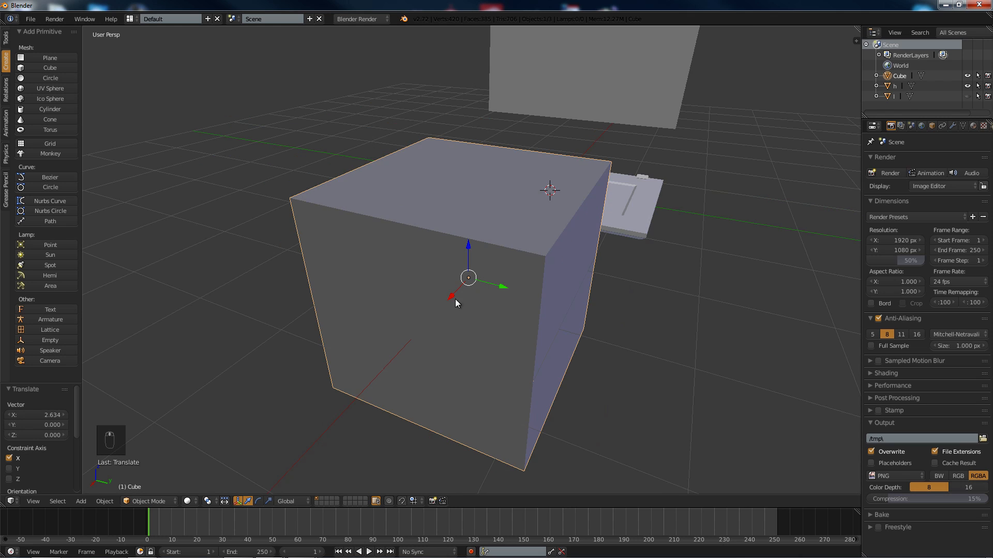
{"action": "key", "text": "g"}
{"action": "left_click", "coordinate": [383, 331]}
{"action": "middle_click_drag", "start_coordinate": [650, 199], "coordinate": [551, 171]}
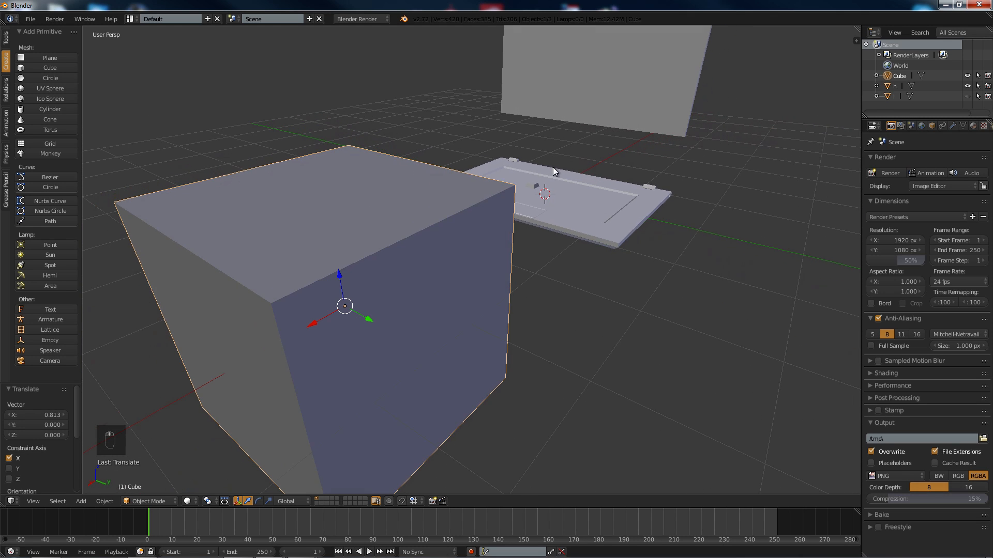
Step: Add a Subdivision Surface modifier to the separate cube
{"action": "left_click", "coordinate": [950, 127]}
{"action": "left_click", "coordinate": [904, 161]}
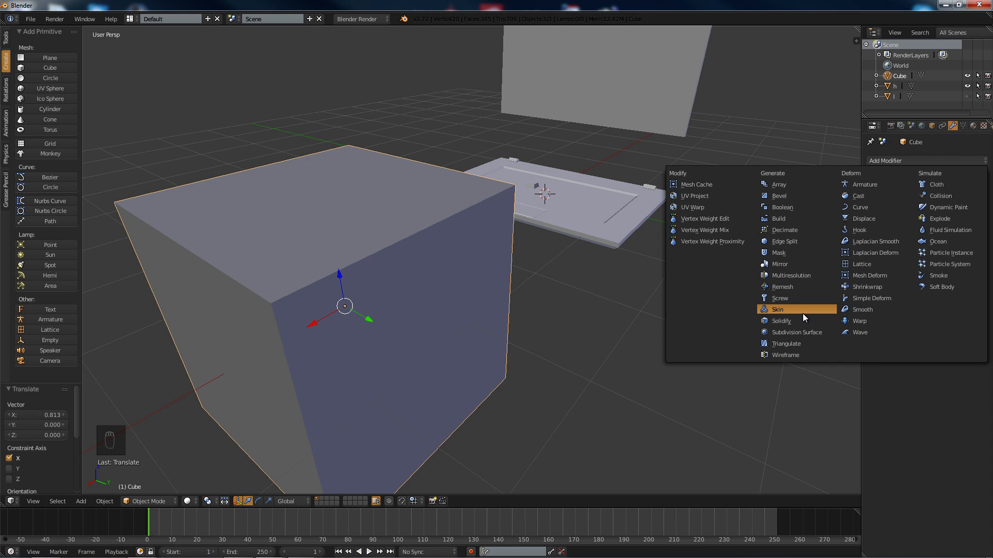
{"action": "left_click", "coordinate": [799, 331]}
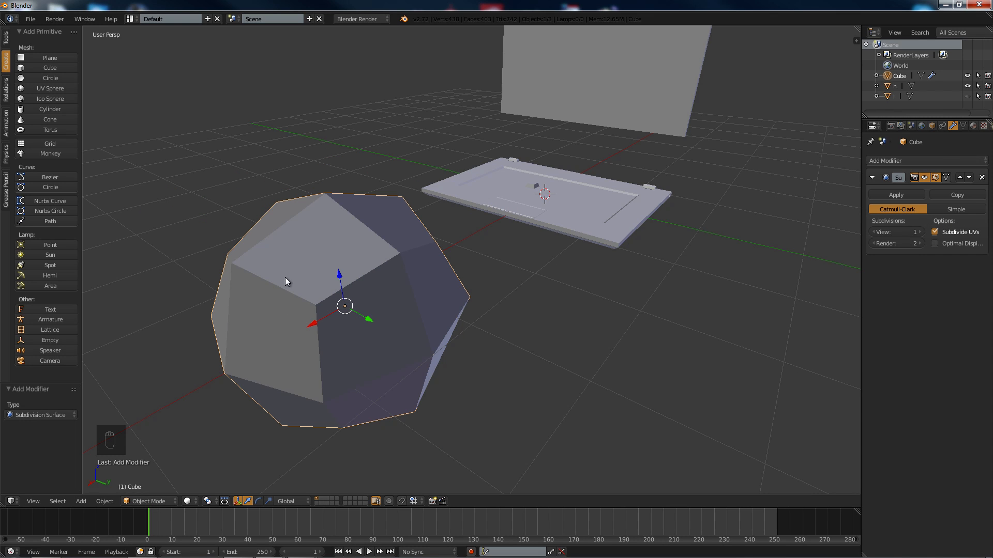
Step: Subdivide the separate cube's whole mesh twice in edit mode, with one cut each time
{"action": "key", "text": "Tab"}
{"action": "key", "text": "w"}
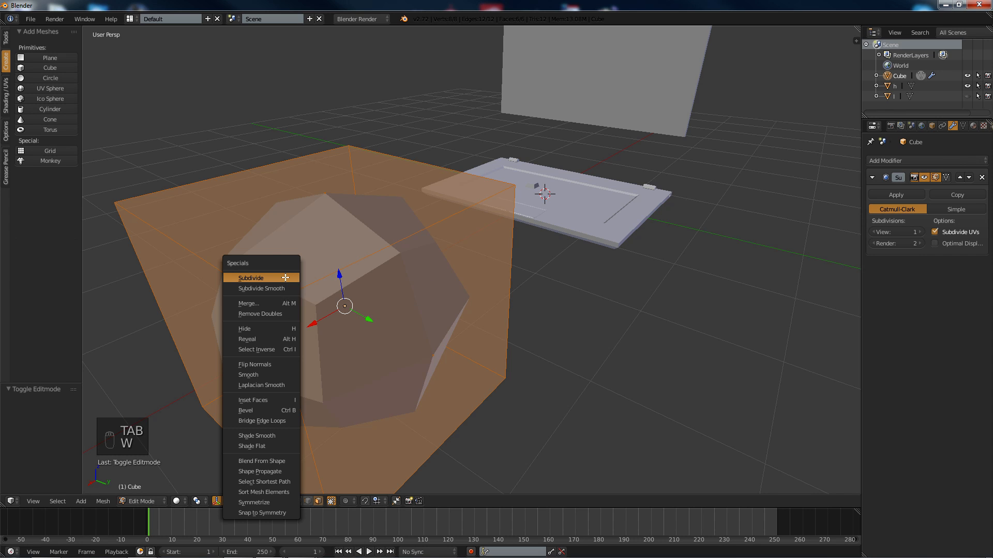
{"action": "left_click", "coordinate": [285, 278]}
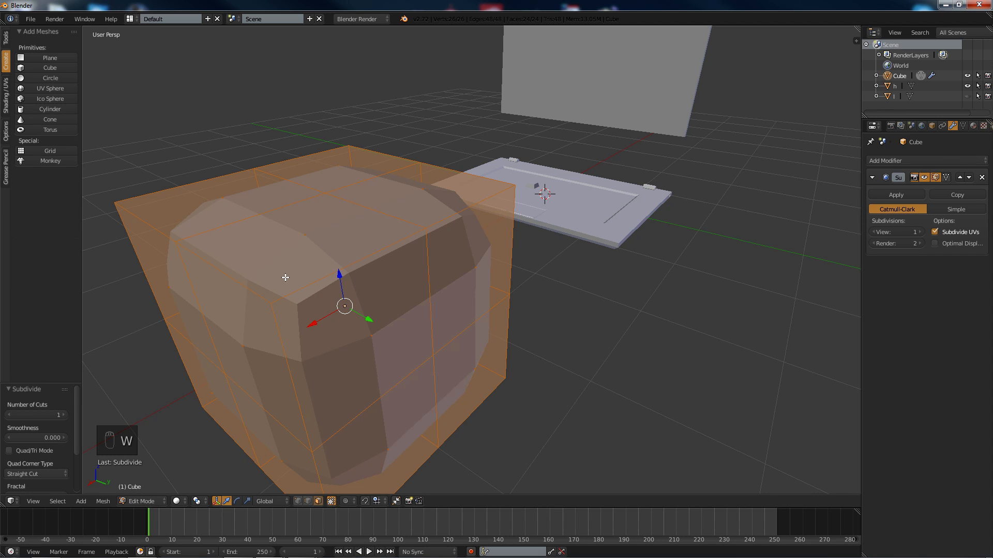
{"action": "key", "text": "w"}
{"action": "left_click", "coordinate": [285, 277]}
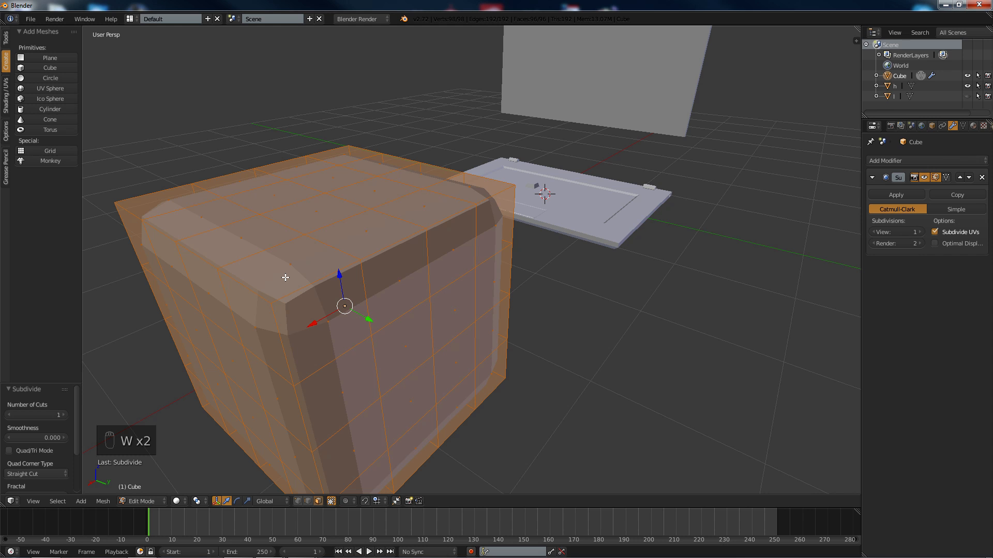
Step: Check the separate cube in object mode, return to edit mode and set its Subdivision Surface view subdivisions to 3
{"action": "scroll", "coordinate": [285, 277], "scroll_direction": "down", "scroll_amount": 2}
{"action": "middle_click_drag", "start_coordinate": [310, 276], "coordinate": [352, 288]}
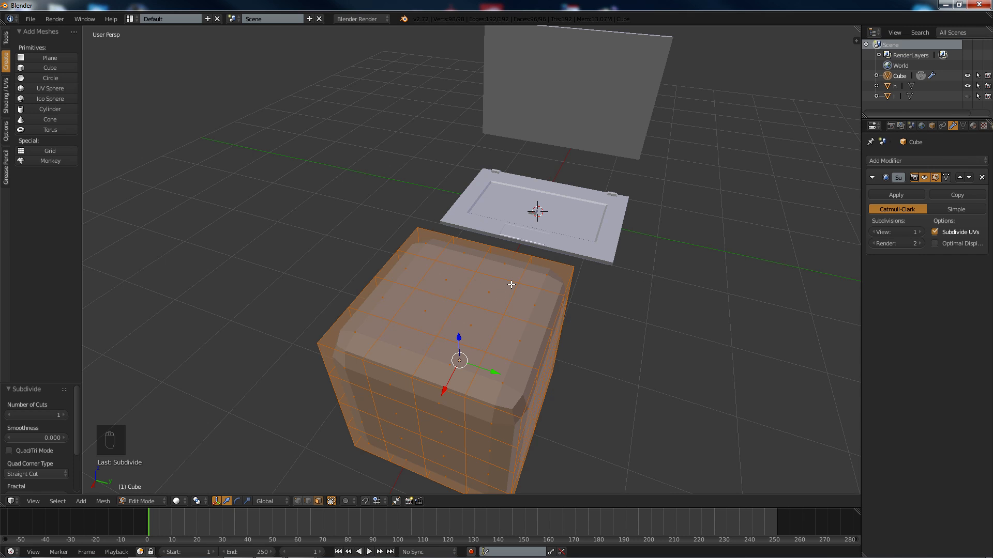
{"action": "key", "text": "Tab"}
{"action": "middle_click_drag", "start_coordinate": [505, 287], "coordinate": [476, 273]}
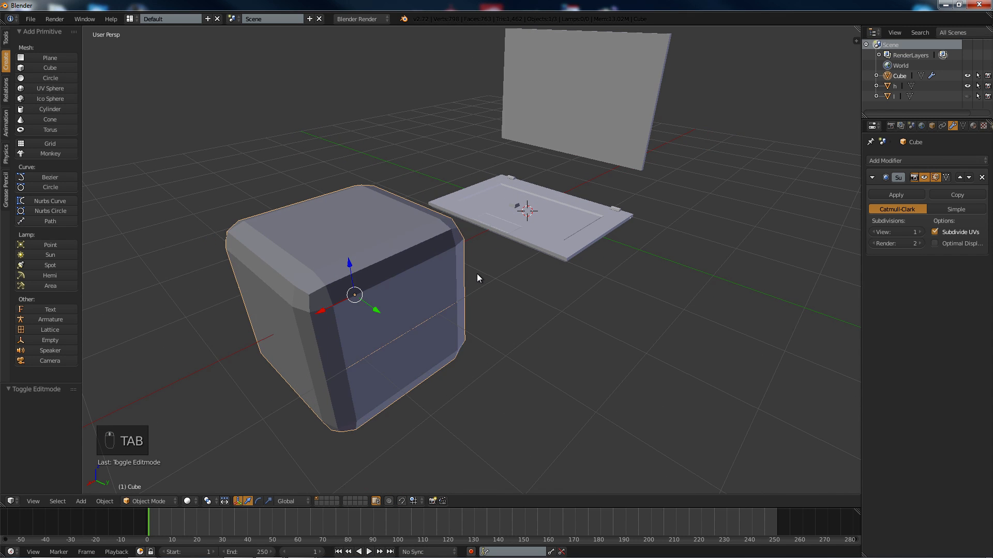
{"action": "key", "text": "Tab"}
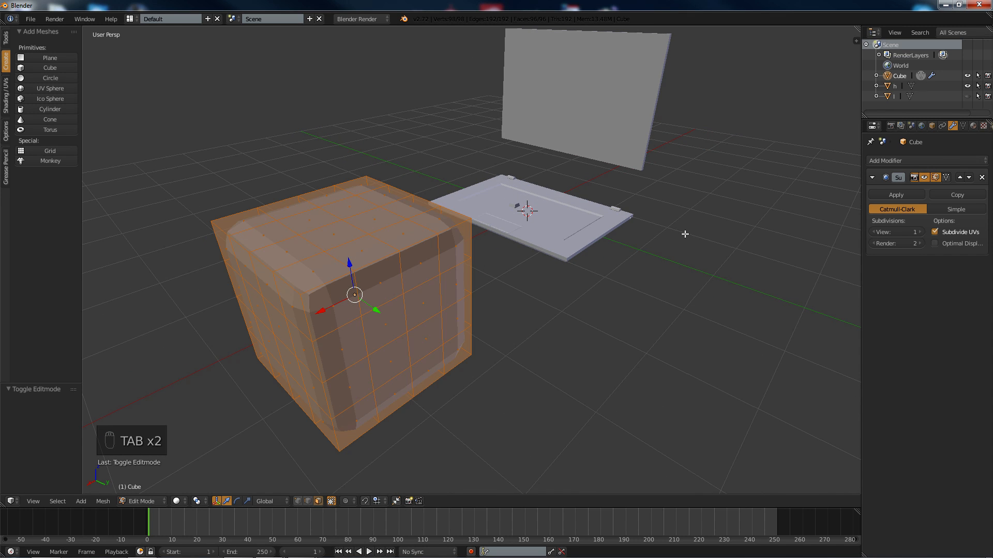
{"action": "left_click_drag", "start_coordinate": [887, 234], "coordinate": [903, 233]}
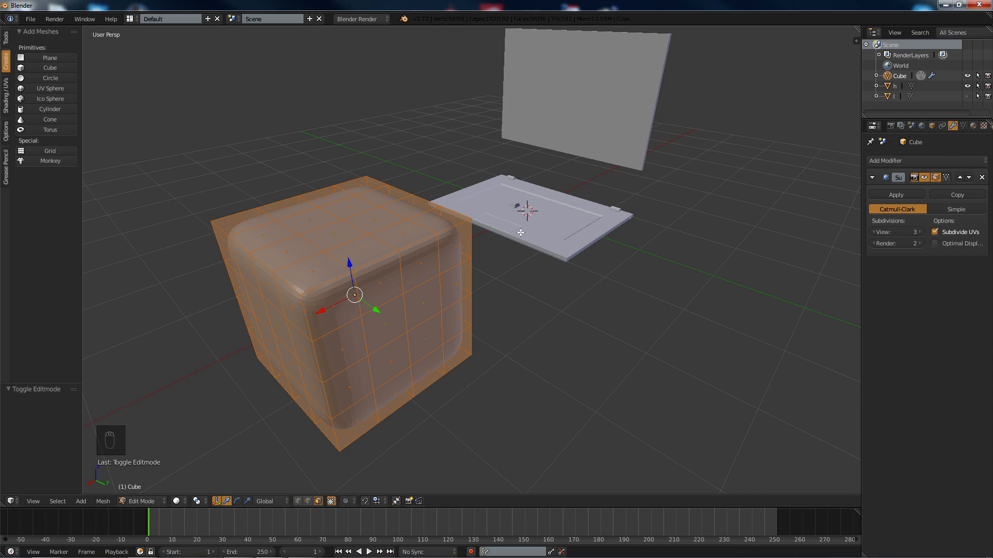
Step: Apply smooth shading to the cube's faces in Edit Mode and return to Object Mode
{"action": "key", "text": "Tab"}
{"action": "key", "text": "Tab"}
{"action": "left_click", "coordinate": [6, 93]}
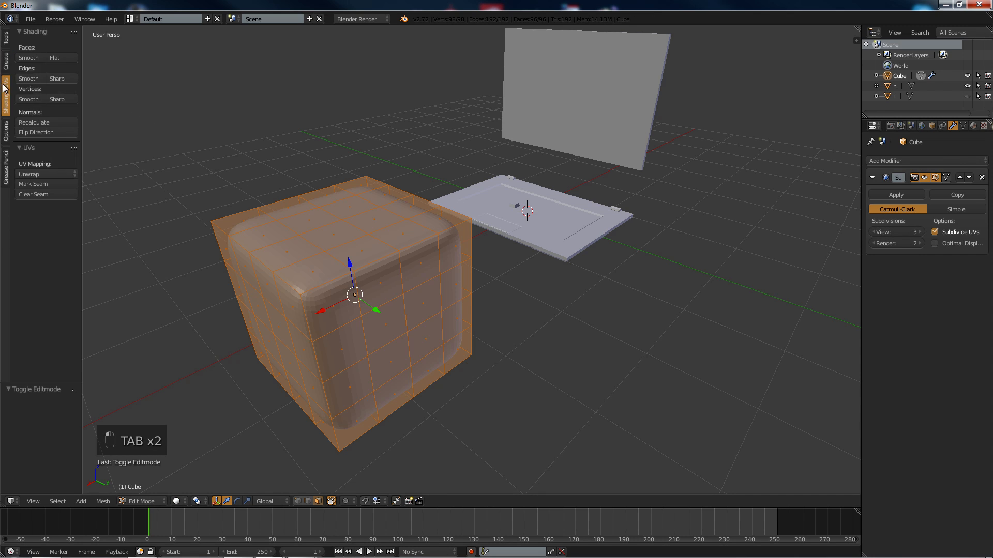
{"action": "left_click", "coordinate": [34, 57]}
{"action": "key", "text": "Tab"}
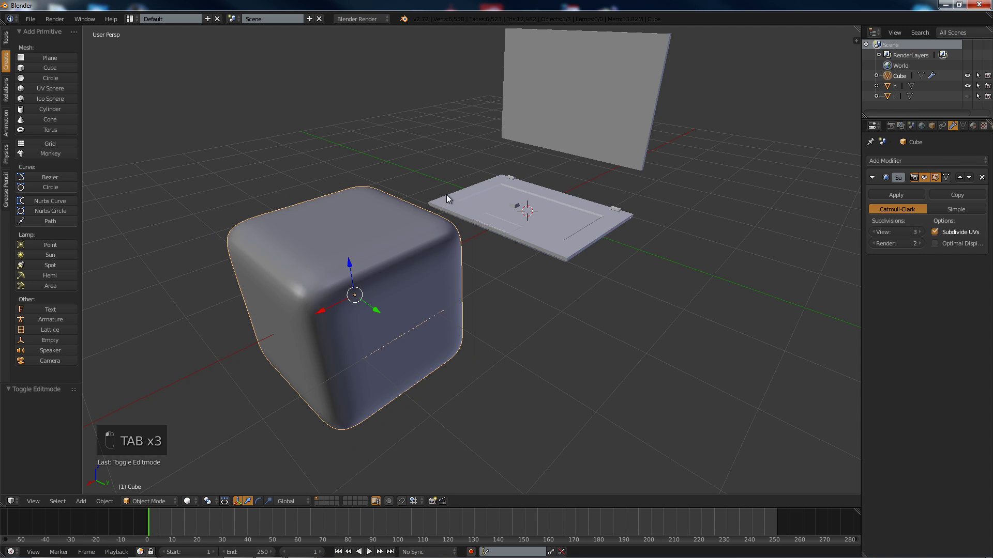
Step: Delete the subdivided cube from the scene
{"action": "middle_click_drag", "start_coordinate": [446, 194], "coordinate": [602, 163]}
{"action": "key", "text": "Delete"}
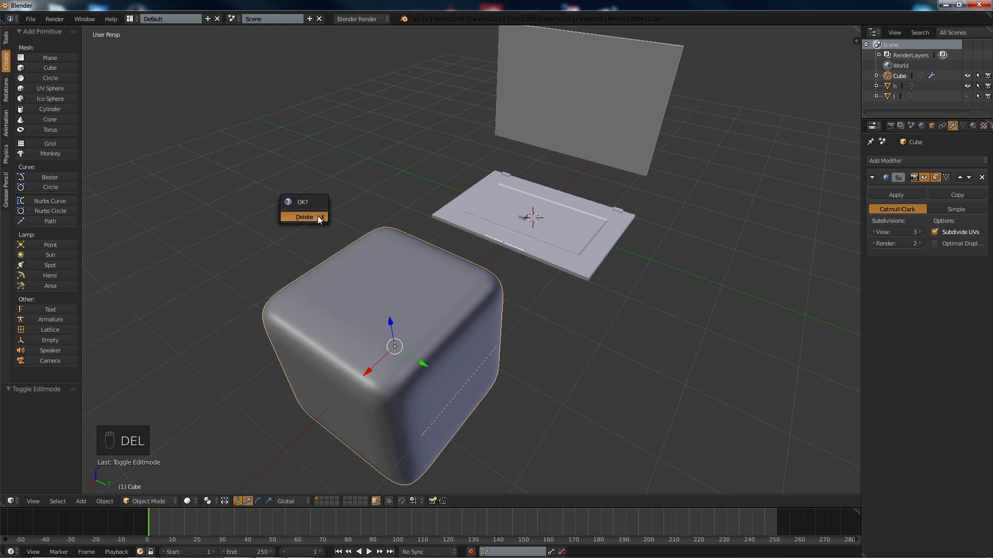
{"action": "left_click", "coordinate": [317, 215]}
Step: Select the flat panel object h carrying the small raised block and enter Edit Mode
{"action": "scroll", "coordinate": [511, 129], "scroll_direction": "up", "scroll_amount": 4}
{"action": "middle_click_drag", "start_coordinate": [506, 114], "coordinate": [405, 156]}
{"action": "scroll", "coordinate": [380, 188], "scroll_direction": "up", "scroll_amount": 4}
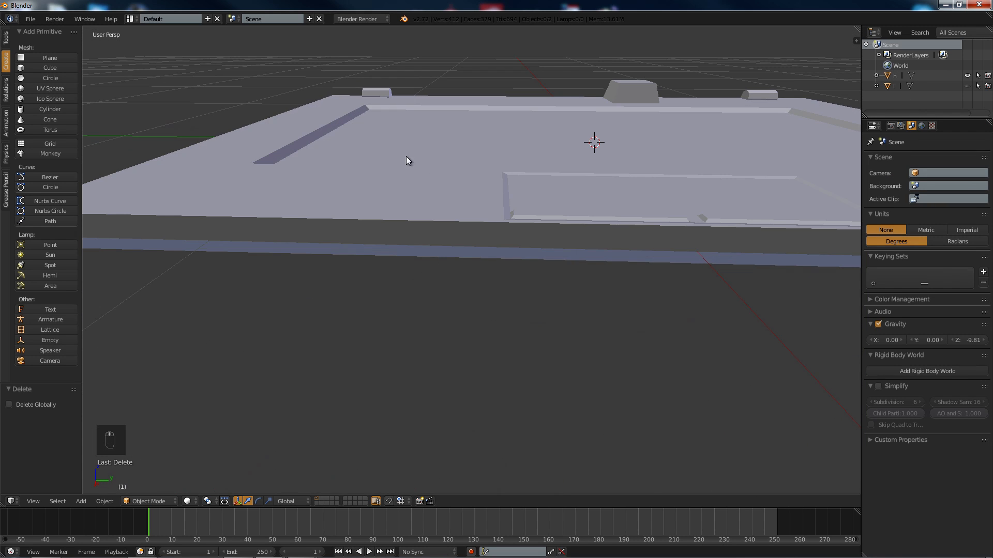
{"action": "right_click", "coordinate": [651, 84]}
{"action": "key", "text": "Tab"}
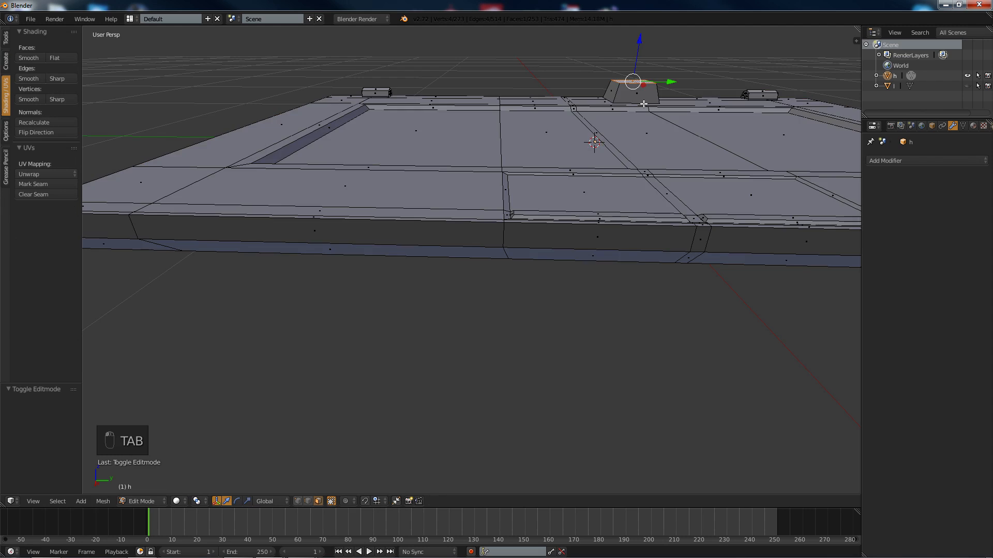
Step: Select all faces of the small raised block on the panel and move it -0.444 along X
{"action": "middle_click_drag", "start_coordinate": [644, 104], "coordinate": [596, 116]}
{"action": "scroll", "coordinate": [438, 127], "scroll_direction": "up", "scroll_amount": 3}
{"action": "middle_click_drag", "start_coordinate": [316, 112], "coordinate": [372, 142], "text": "shift"}
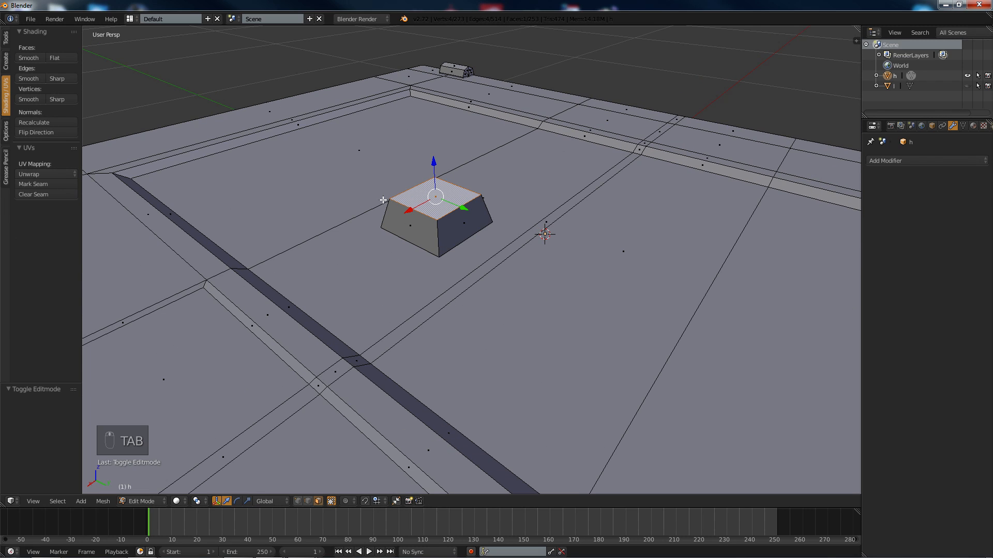
{"action": "mouse_move", "coordinate": [416, 181]}
{"action": "middle_mouse_down"}
{"action": "mouse_move", "coordinate": [399, 184]}
{"action": "mouse_move", "coordinate": [414, 166]}
{"action": "middle_mouse_up"}
{"action": "middle_click_drag", "start_coordinate": [335, 146], "coordinate": [338, 171]}
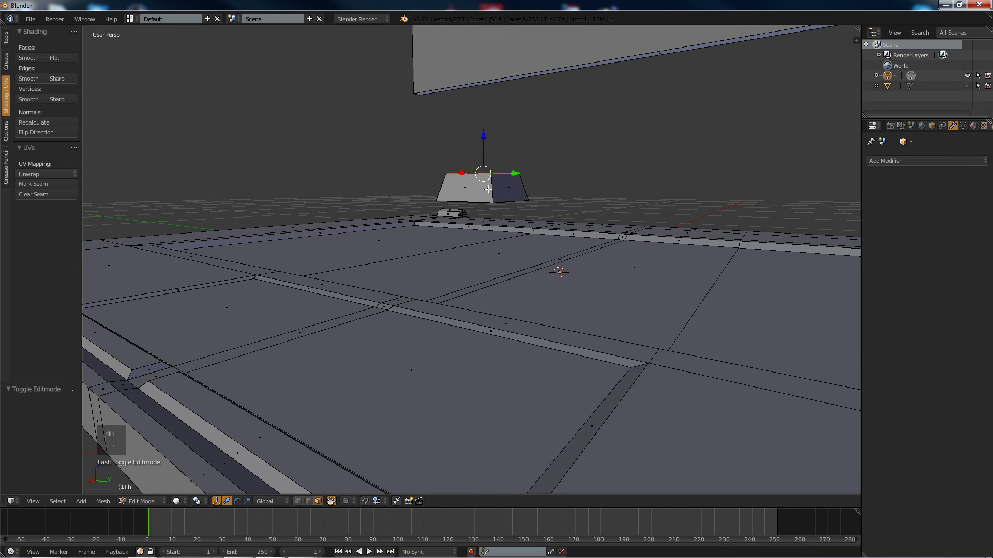
{"action": "right_click", "coordinate": [504, 185], "text": "shift"}
{"action": "right_click", "coordinate": [472, 200], "text": "shift"}
{"action": "mouse_move", "coordinate": [472, 200]}
{"action": "middle_mouse_down"}
{"action": "mouse_move", "coordinate": [409, 177]}
{"action": "mouse_move", "coordinate": [352, 180]}
{"action": "mouse_move", "coordinate": [450, 193]}
{"action": "mouse_move", "coordinate": [438, 221]}
{"action": "mouse_move", "coordinate": [510, 201]}
{"action": "mouse_move", "coordinate": [486, 217]}
{"action": "mouse_move", "coordinate": [450, 209]}
{"action": "mouse_move", "coordinate": [458, 207]}
{"action": "middle_mouse_up"}
{"action": "scroll", "coordinate": [486, 217], "scroll_direction": "up", "scroll_amount": 3}
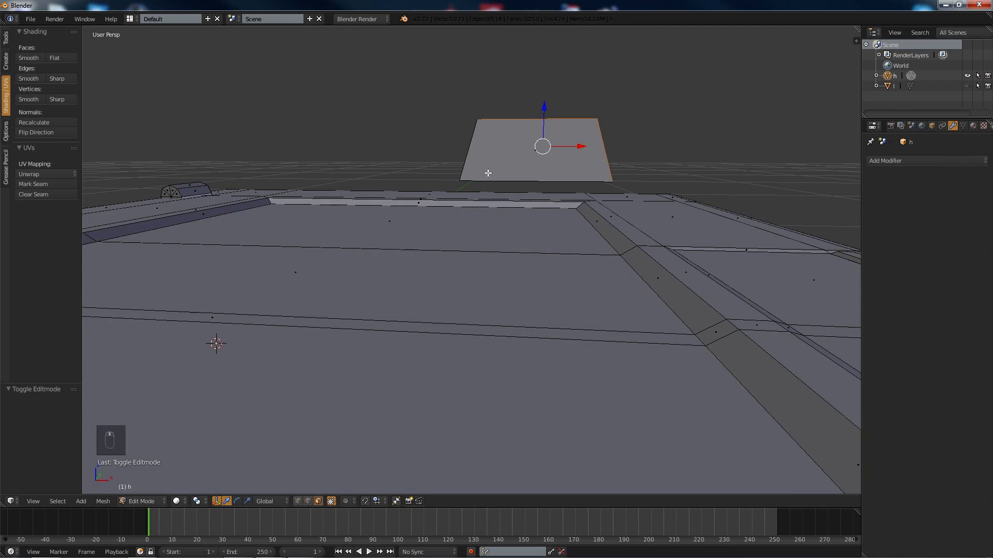
{"action": "right_click", "coordinate": [488, 173], "text": "shift"}
{"action": "middle_click_drag", "start_coordinate": [487, 173], "coordinate": [517, 141]}
{"action": "right_click", "coordinate": [517, 142], "text": "shift"}
{"action": "right_click", "coordinate": [689, 173], "text": "shift"}
{"action": "middle_click_drag", "start_coordinate": [645, 167], "coordinate": [404, 236]}
{"action": "left_click_drag", "start_coordinate": [319, 207], "coordinate": [466, 176]}
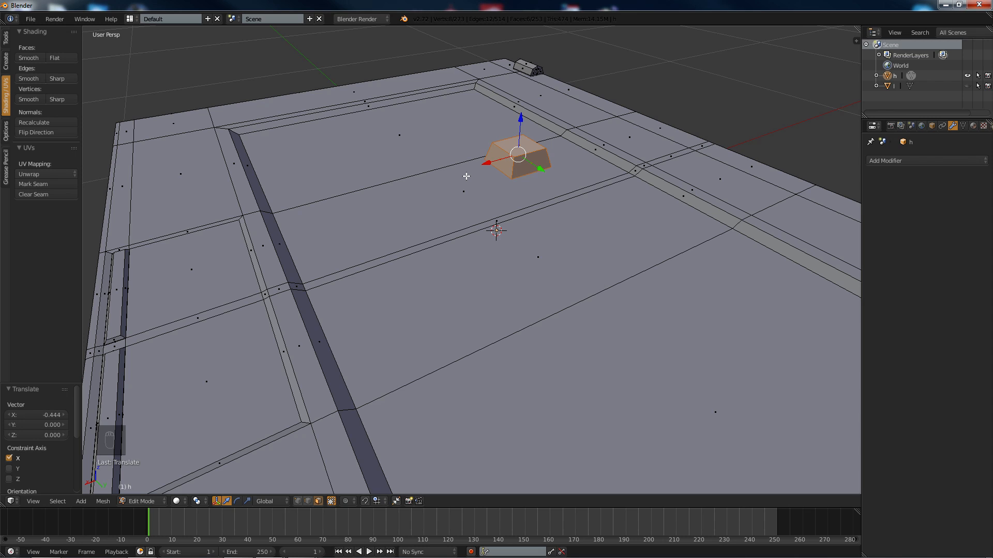
Step: Duplicate the small raised block and place the copy about 0.25 away along X
{"action": "key", "text": "shift+d"}
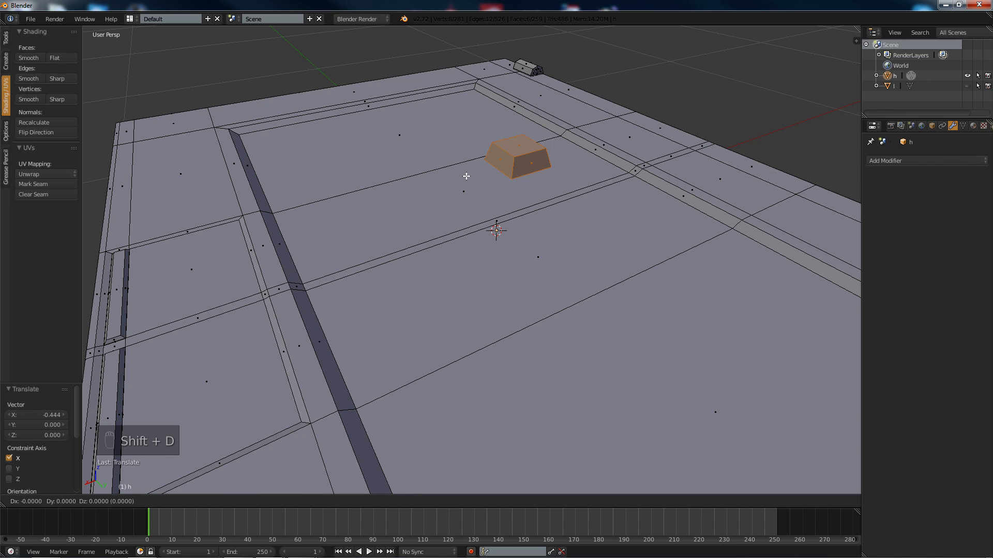
{"action": "key", "text": "x"}
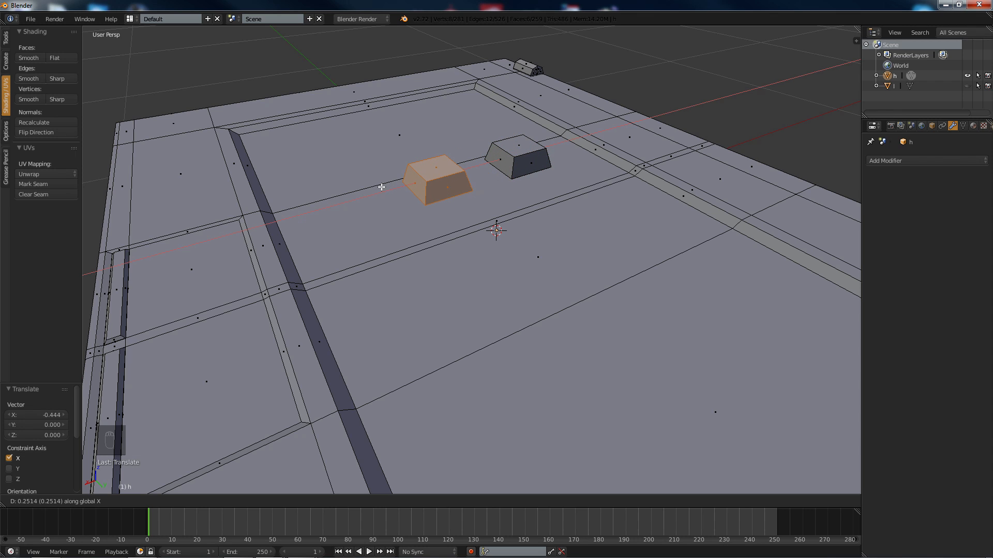
{"action": "left_click", "coordinate": [383, 186]}
{"action": "left_click_drag", "start_coordinate": [432, 142], "coordinate": [407, 111]}
{"action": "key", "text": "ctrl+z"}
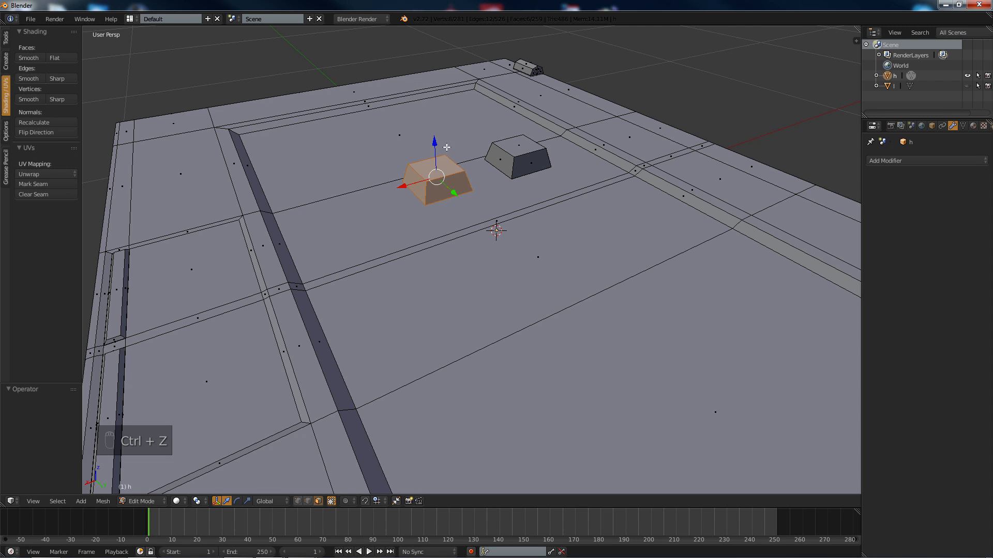
Step: Stretch the duplicated block into a long bar by scaling it by about 4.757 along Y
{"action": "middle_click_drag", "start_coordinate": [366, 163], "coordinate": [316, 178]}
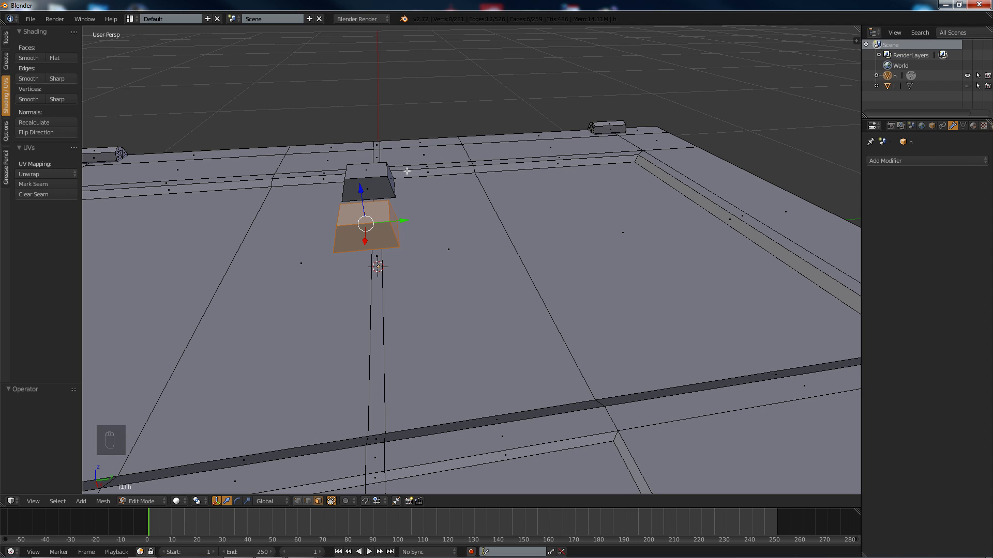
{"action": "middle_click_drag", "start_coordinate": [406, 170], "coordinate": [410, 205]}
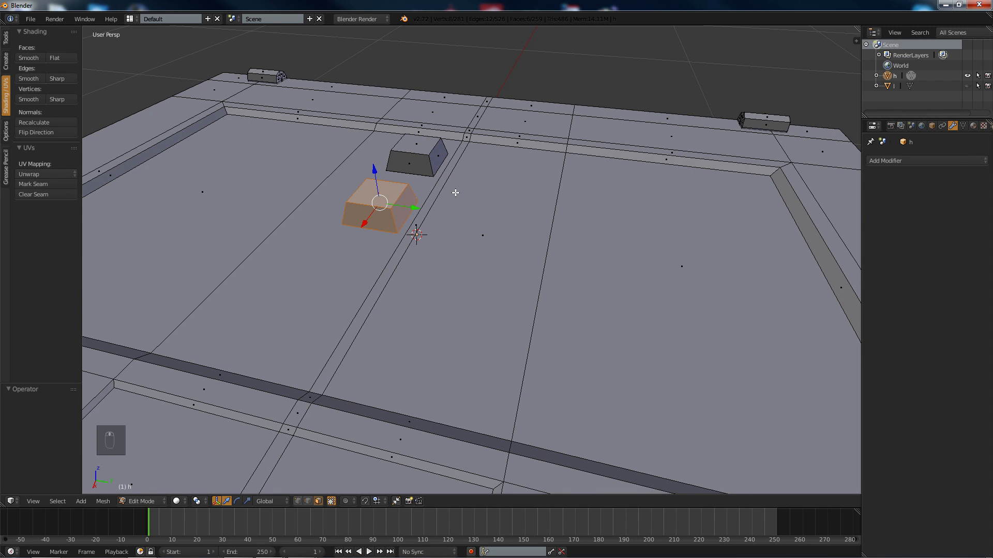
{"action": "key", "text": "s"}
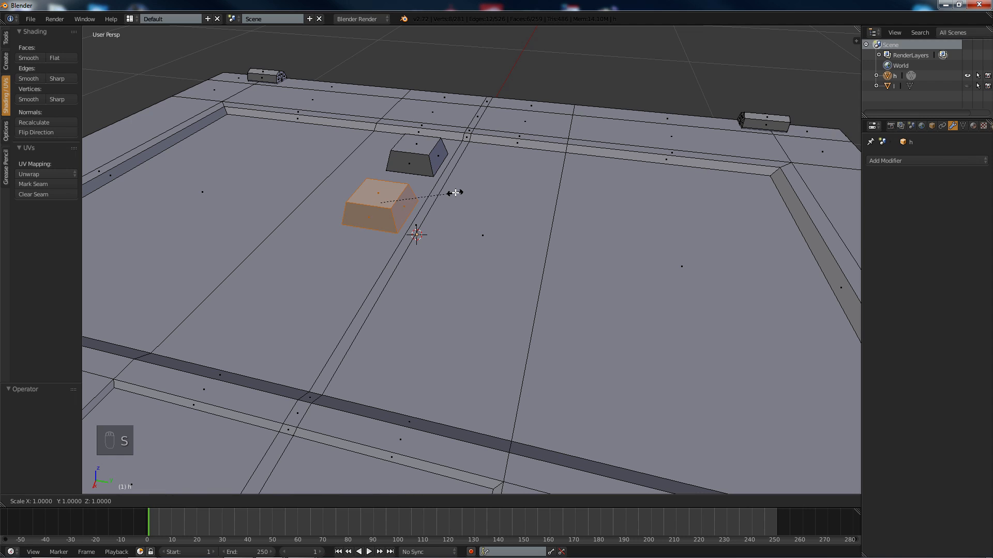
{"action": "middle_click", "coordinate": [455, 193]}
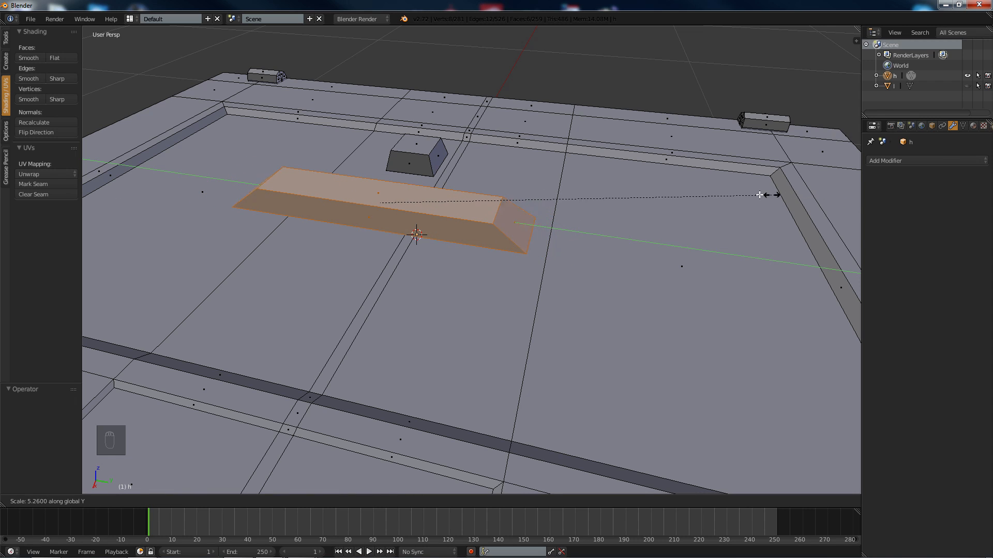
{"action": "left_click", "coordinate": [741, 192]}
Step: Scale the long bar's top face by about 1.126 along Y to steepen its end slopes
{"action": "right_click", "coordinate": [342, 187]}
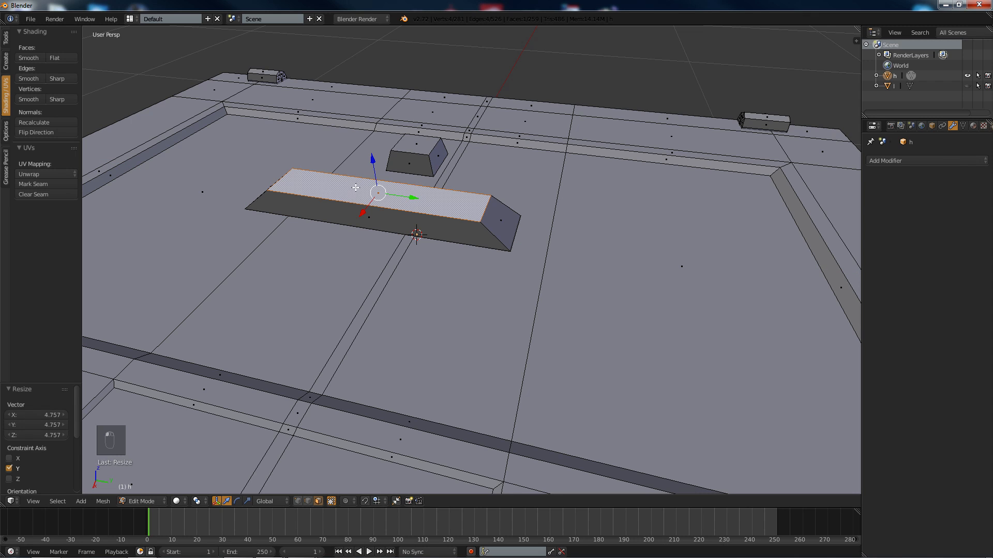
{"action": "key", "text": "s"}
{"action": "middle_click", "coordinate": [497, 223]}
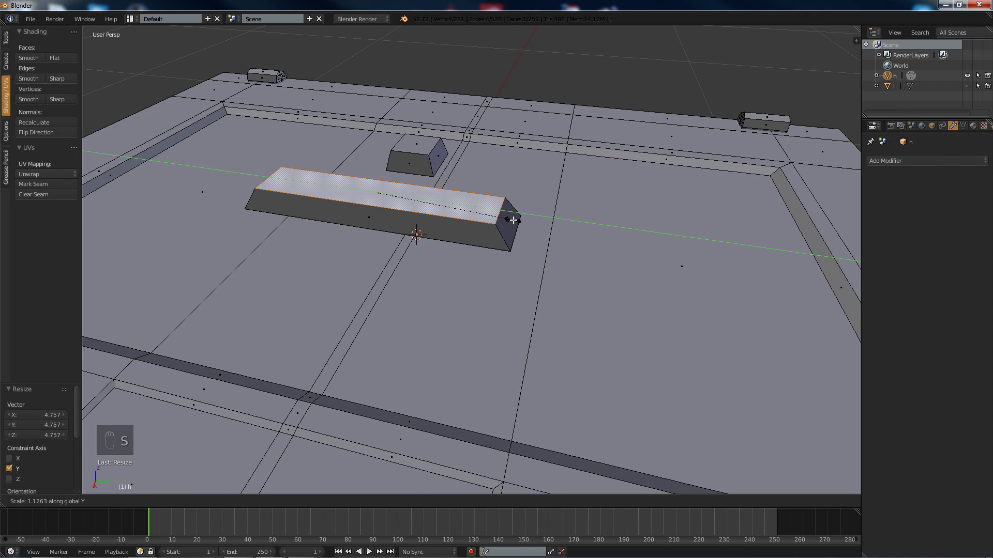
{"action": "left_click", "coordinate": [512, 220]}
Step: Select all faces of the long bar and move it 0.252 along X, away from the small block
{"action": "middle_click_drag", "start_coordinate": [450, 243], "coordinate": [435, 185]}
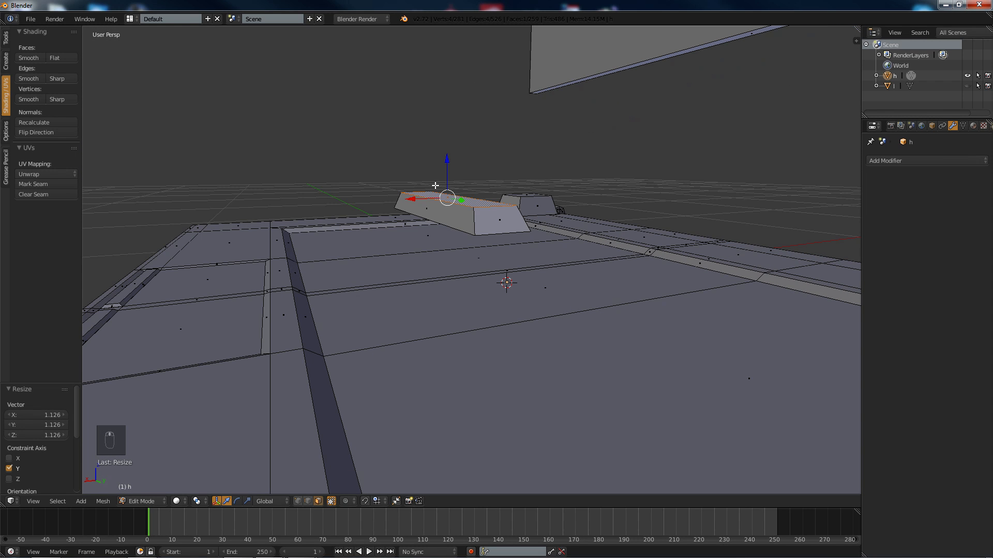
{"action": "right_click", "coordinate": [468, 219], "text": "shift"}
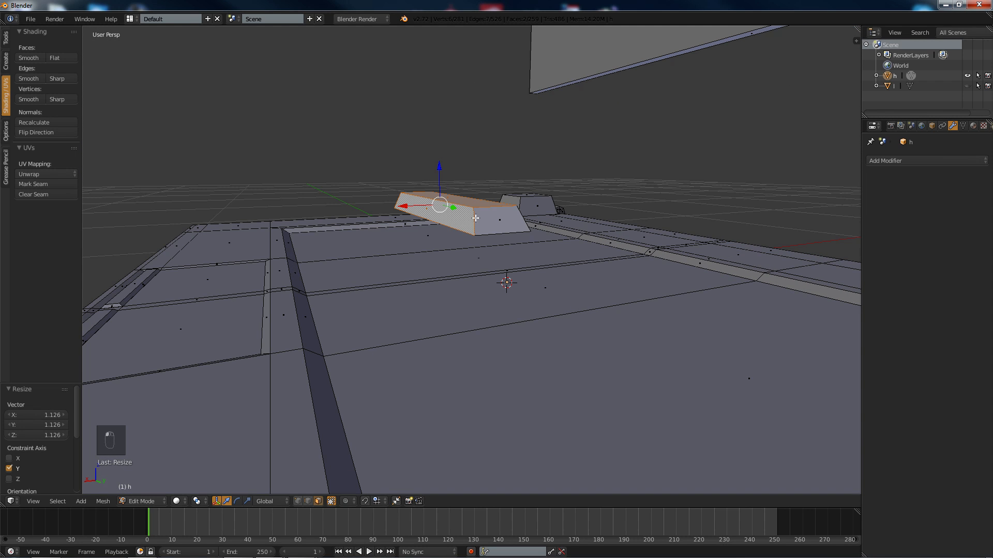
{"action": "right_click", "coordinate": [472, 216], "text": "shift"}
{"action": "mouse_move", "coordinate": [474, 216]}
{"action": "middle_mouse_down"}
{"action": "mouse_move", "coordinate": [485, 230]}
{"action": "mouse_move", "coordinate": [472, 233]}
{"action": "middle_mouse_up"}
{"action": "left_click_drag", "start_coordinate": [421, 196], "coordinate": [332, 191]}
Step: Select all faces of the small raised block and place a duplicate 0.517 away along Y
{"action": "middle_click_drag", "start_coordinate": [333, 191], "coordinate": [459, 178]}
{"action": "middle_click_drag", "start_coordinate": [522, 159], "coordinate": [455, 197]}
{"action": "scroll", "coordinate": [383, 199], "scroll_direction": "up", "scroll_amount": 6}
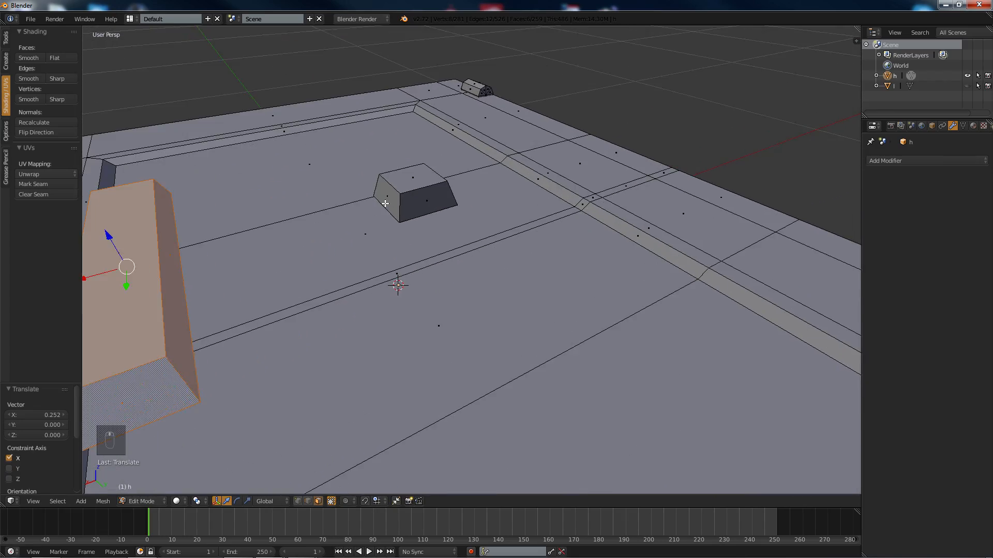
{"action": "middle_click_drag", "start_coordinate": [345, 162], "coordinate": [426, 175]}
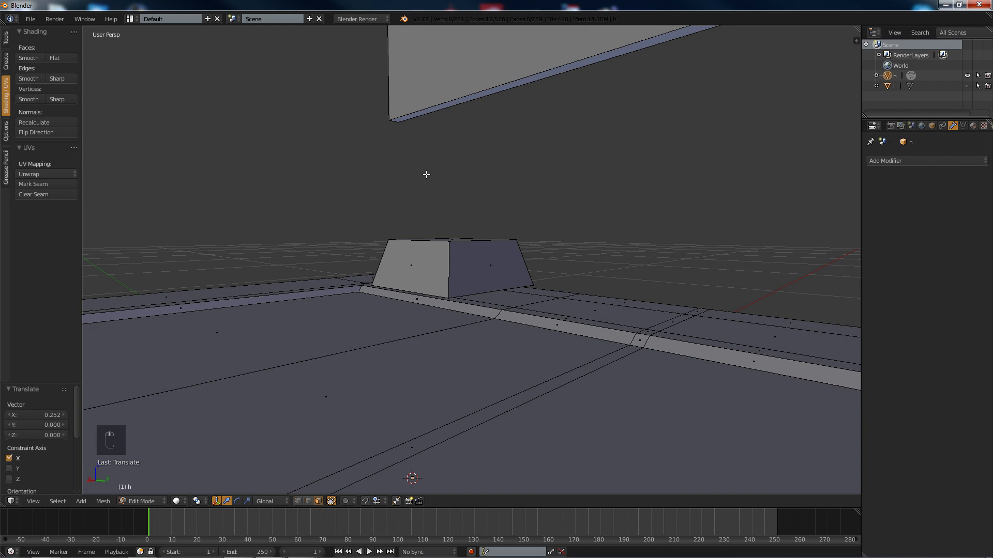
{"action": "right_click", "coordinate": [462, 243]}
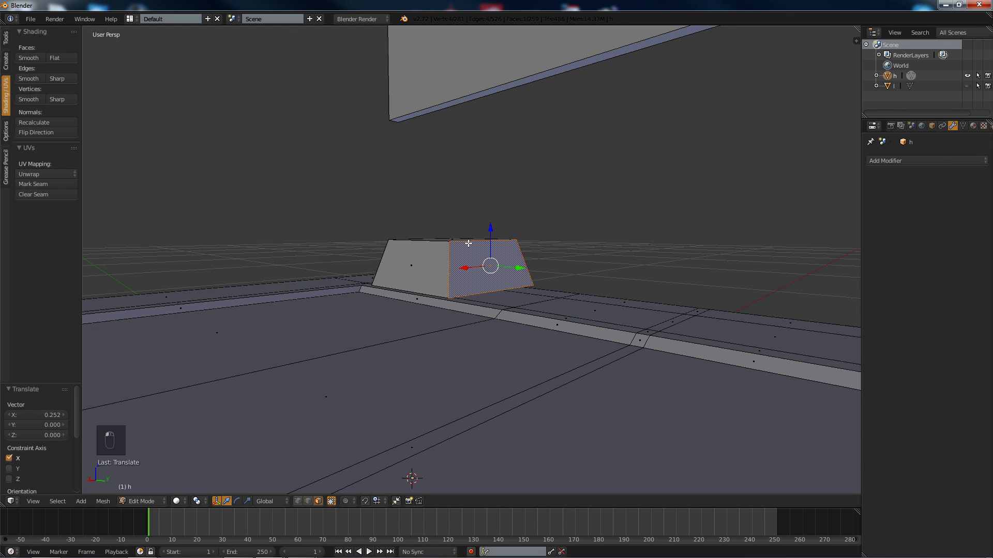
{"action": "key", "text": "a"}
{"action": "right_click", "coordinate": [459, 243], "text": "alt"}
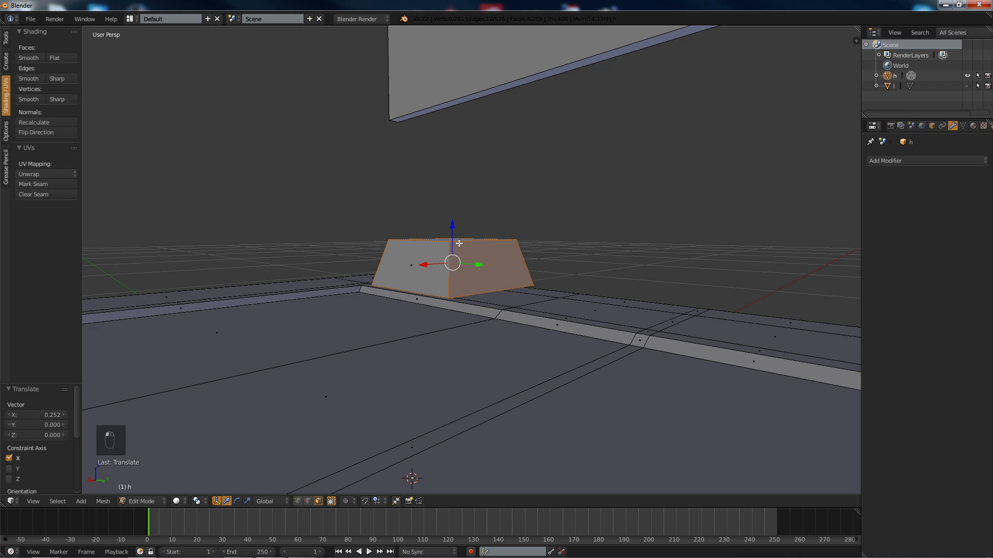
{"action": "right_click", "coordinate": [381, 248], "text": "alt+shift"}
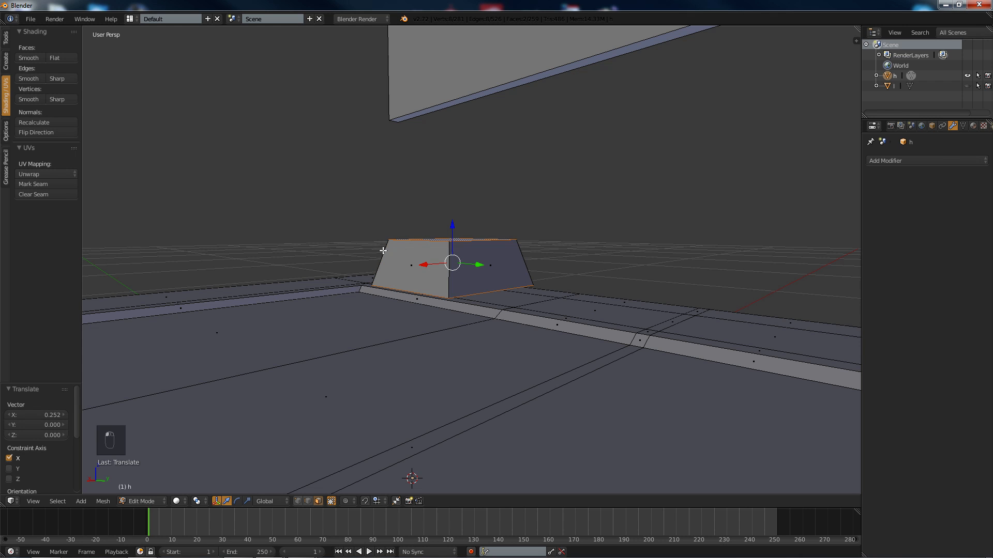
{"action": "right_click", "coordinate": [382, 250], "text": "alt+shift"}
{"action": "middle_click_drag", "start_coordinate": [435, 248], "coordinate": [500, 257]}
{"action": "mouse_move", "coordinate": [486, 253]}
{"action": "left_mouse_down"}
{"action": "mouse_move", "coordinate": [499, 257]}
{"action": "mouse_move", "coordinate": [483, 252]}
{"action": "left_mouse_up"}
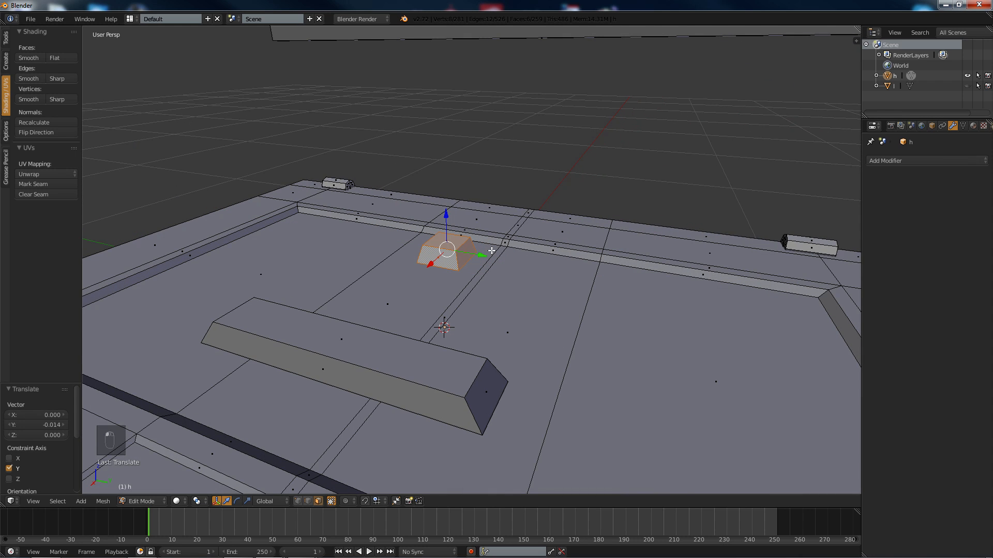
{"action": "key", "text": "ctrl+z"}
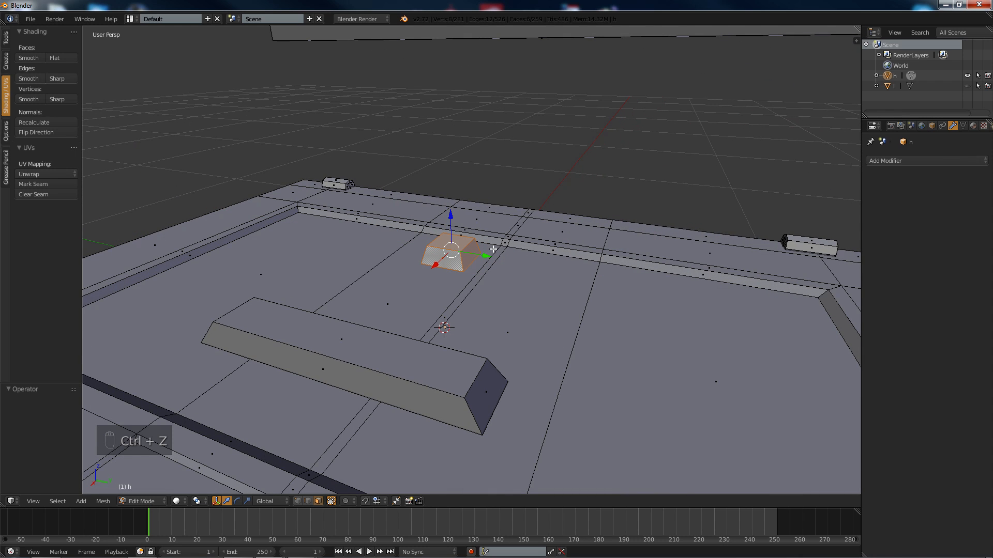
{"action": "key", "text": "shift+d"}
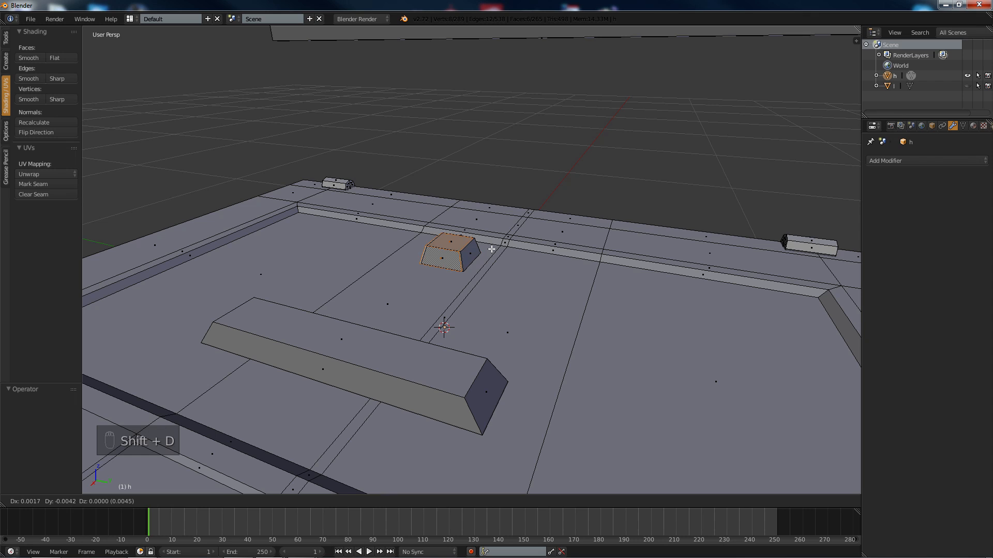
{"action": "left_click", "coordinate": [684, 254]}
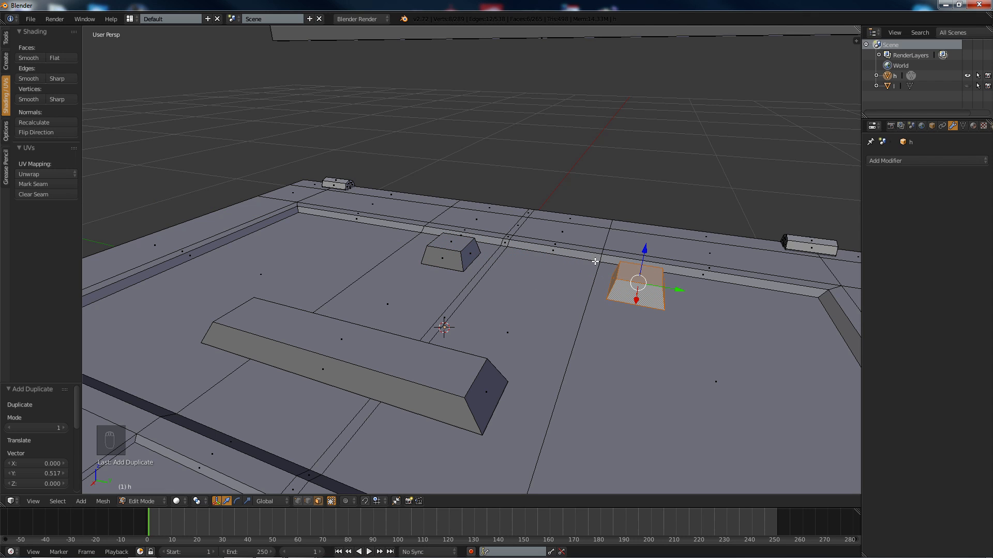
Step: Narrow the new block by moving its outer side face, away from the original block, -0.078 along Y
{"action": "middle_click_drag", "start_coordinate": [489, 250], "coordinate": [356, 231]}
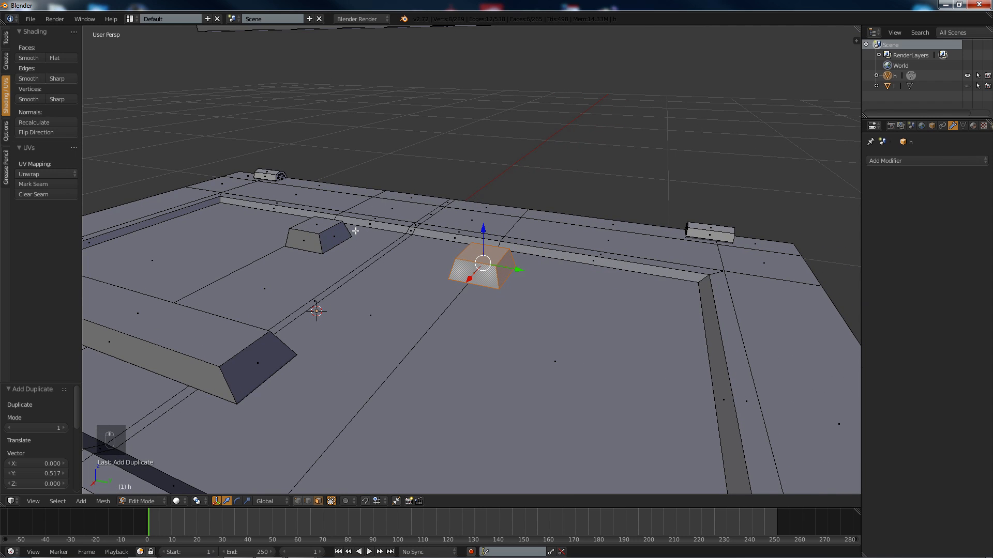
{"action": "scroll", "coordinate": [386, 219], "scroll_direction": "up", "scroll_amount": 2}
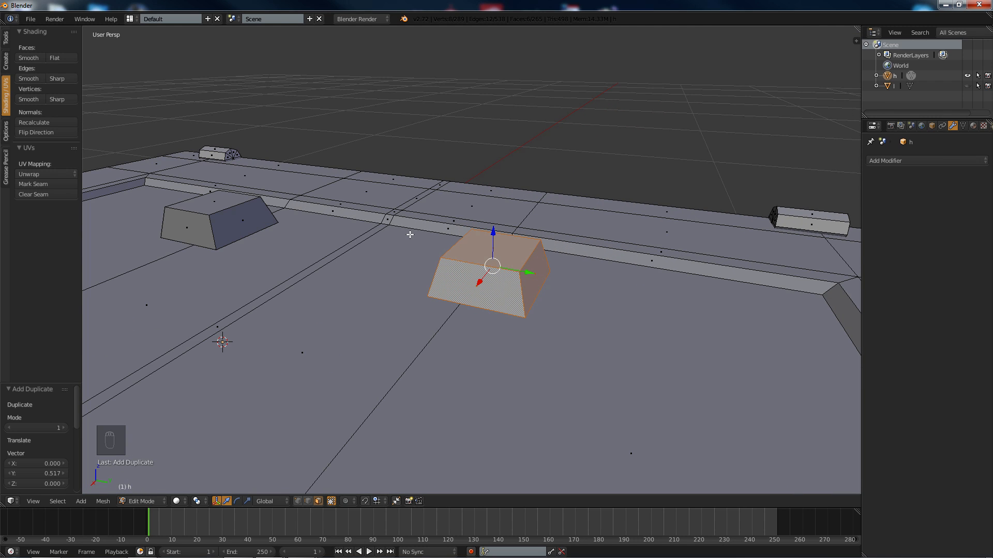
{"action": "middle_click_drag", "start_coordinate": [410, 235], "coordinate": [466, 216]}
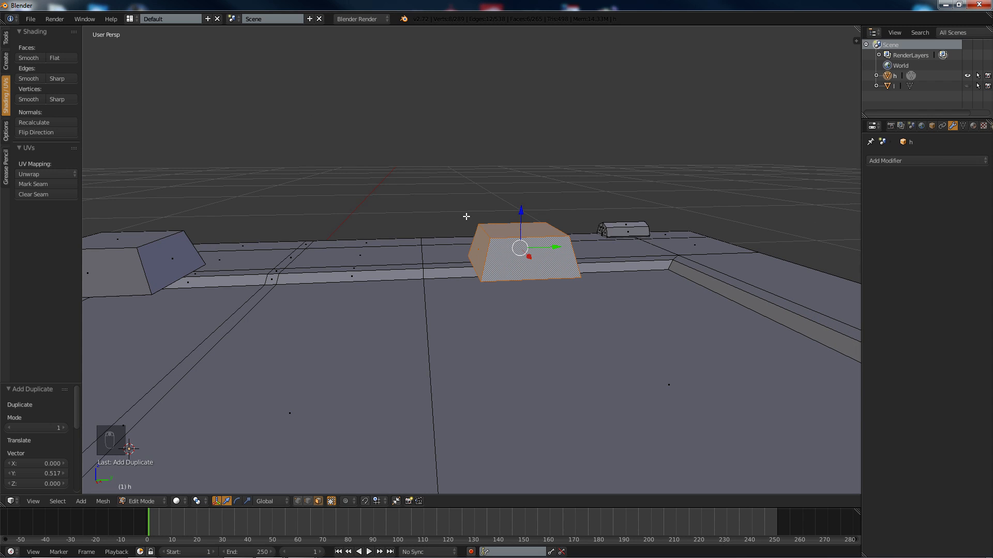
{"action": "scroll", "coordinate": [572, 257], "scroll_direction": "up", "scroll_amount": 2}
{"action": "middle_click_drag", "start_coordinate": [572, 257], "coordinate": [430, 236]}
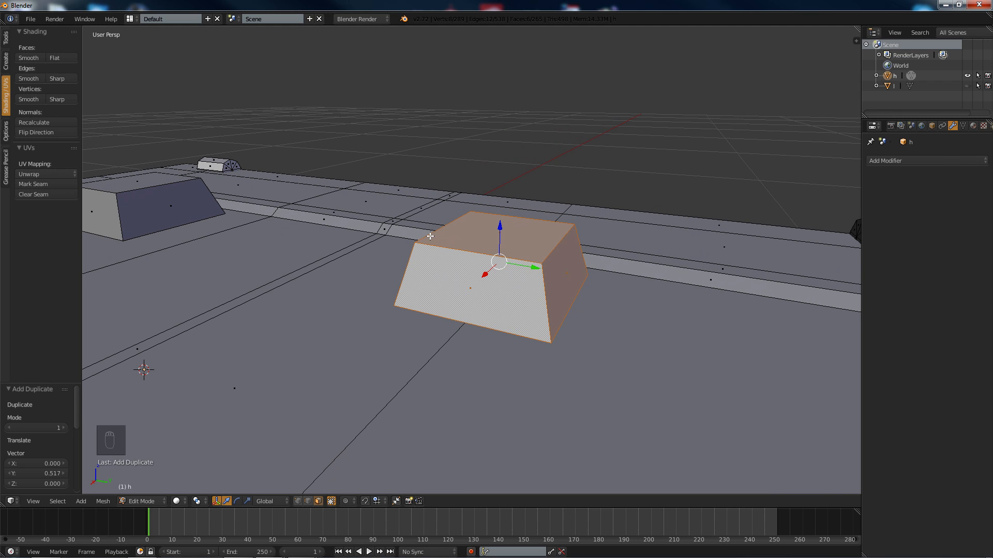
{"action": "right_click", "coordinate": [560, 295]}
{"action": "key", "text": "g"}
{"action": "key", "text": "y"}
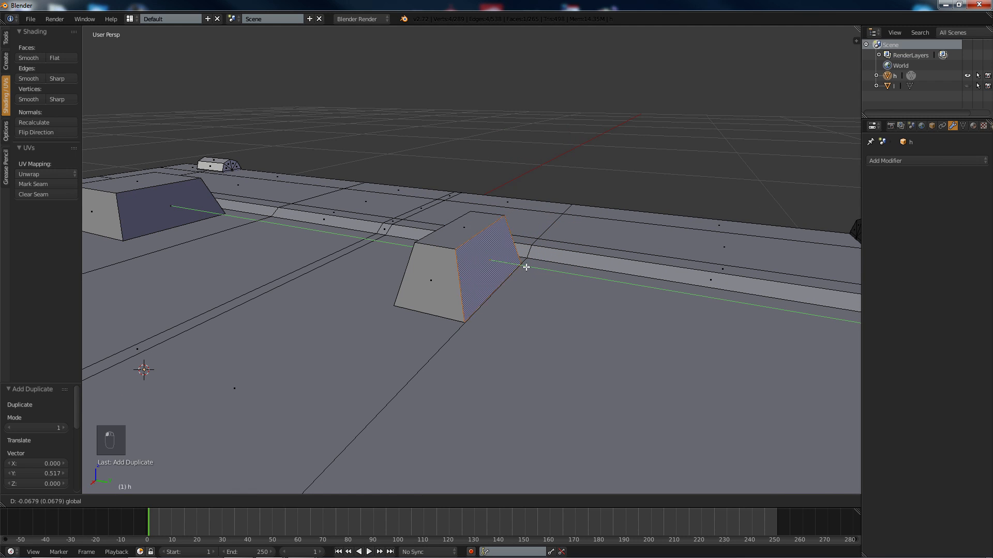
{"action": "left_click", "coordinate": [520, 267]}
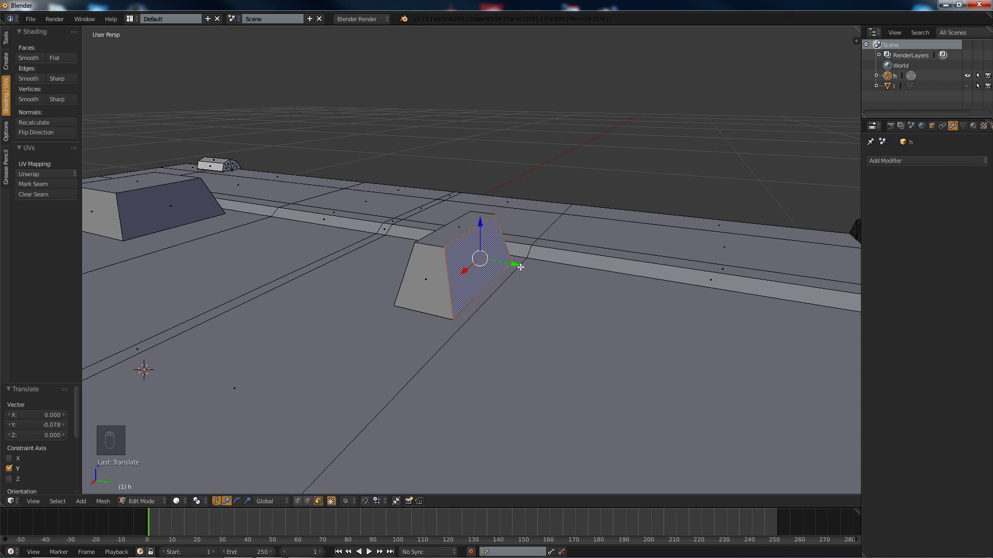
{"action": "key", "text": "e"}
{"action": "left_click", "coordinate": [651, 274]}
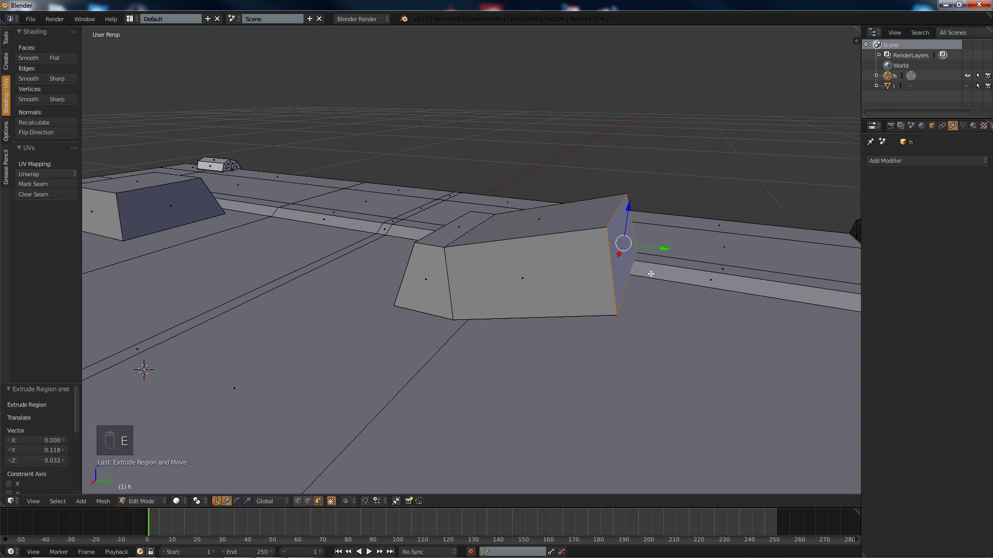
{"action": "key", "text": "ctrl+z"}
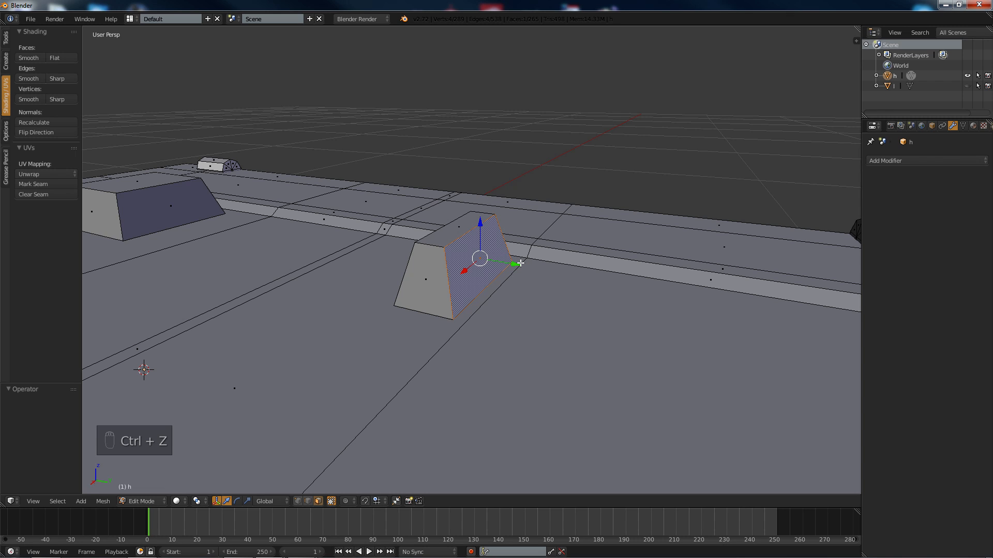
Step: Extrude the narrowed block's outer side face 0.129 along Y
{"action": "key", "text": "e"}
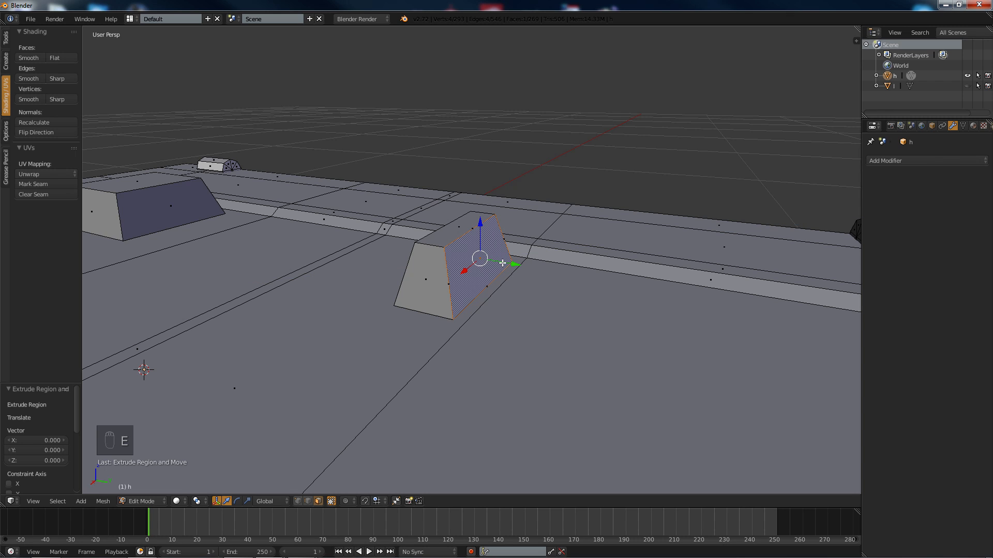
{"action": "left_click_drag", "start_coordinate": [515, 266], "coordinate": [656, 278]}
Step: Extrude the front face of the newly added section 0.203 along X to form an L-shaped block
{"action": "right_click", "coordinate": [552, 314]}
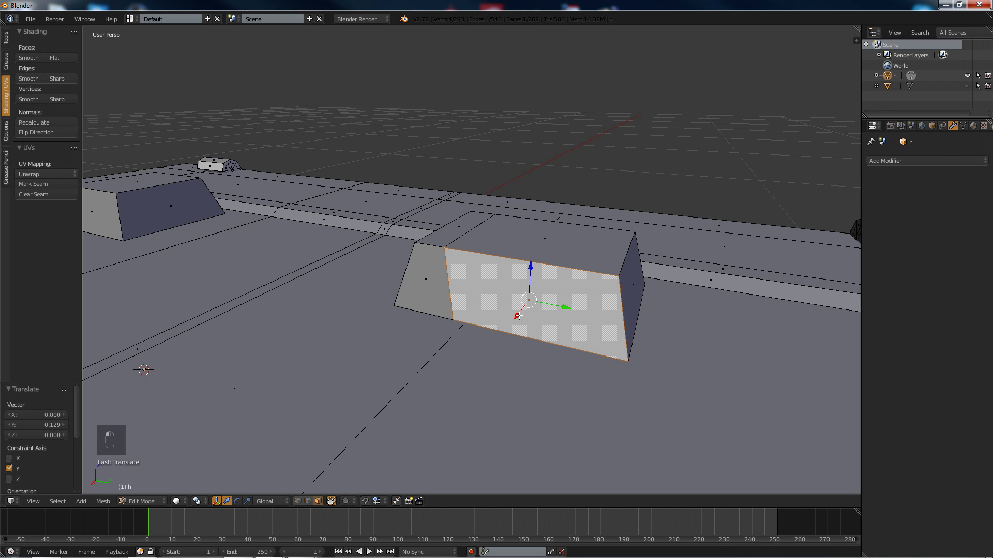
{"action": "left_click_drag", "start_coordinate": [519, 316], "coordinate": [410, 381]}
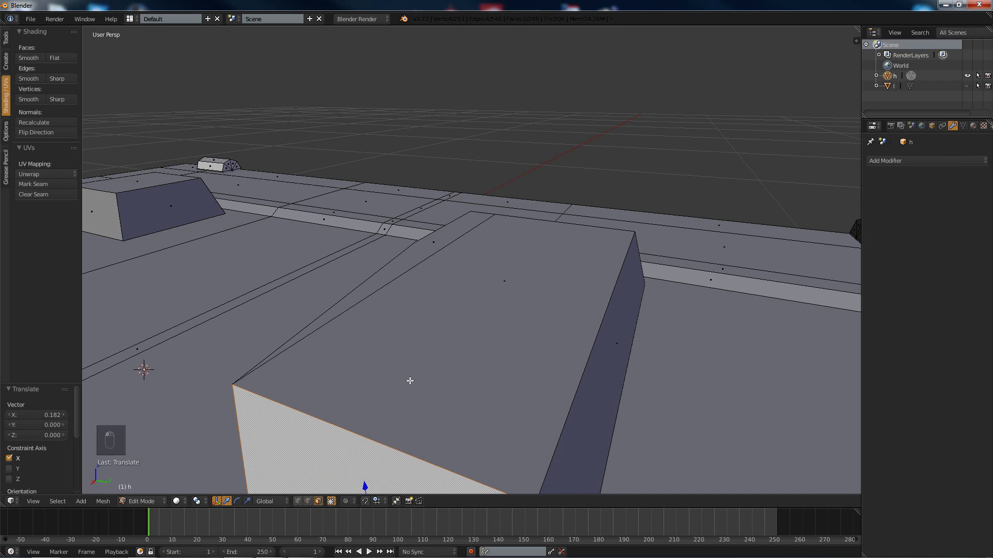
{"action": "key", "text": "ctrl+z"}
{"action": "key", "text": "e"}
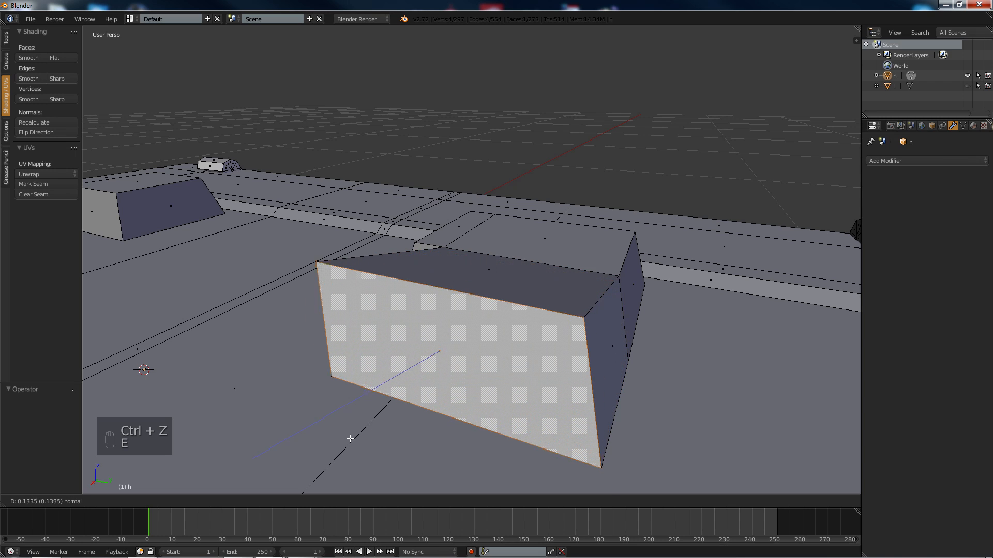
{"action": "right_click", "coordinate": [374, 423]}
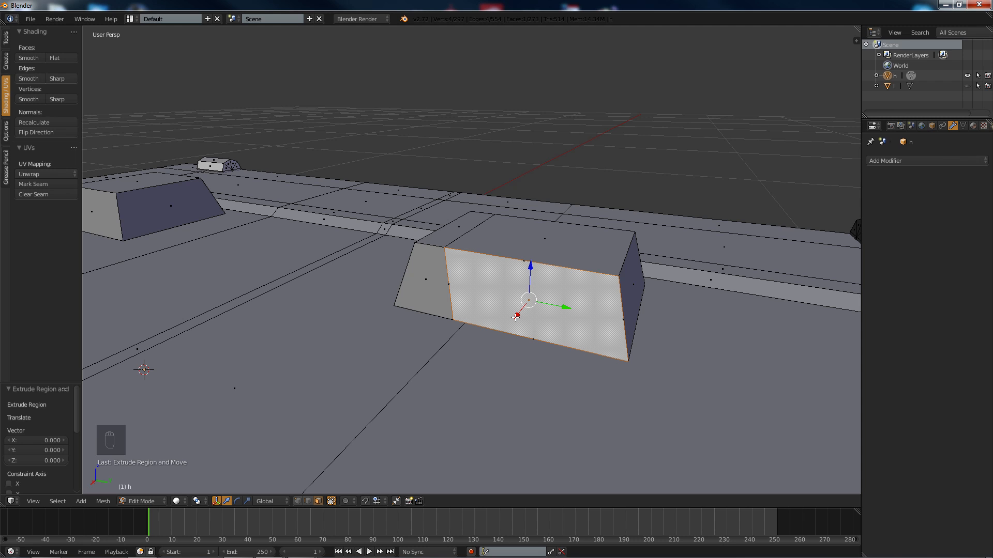
{"action": "left_click_drag", "start_coordinate": [516, 317], "coordinate": [365, 422]}
Step: Move the bottom edge of the extruded arm's inner side, facing the short block, -0.017 along Y
{"action": "scroll", "coordinate": [341, 348], "scroll_direction": "down", "scroll_amount": 2}
{"action": "middle_click_drag", "start_coordinate": [341, 348], "coordinate": [407, 337]}
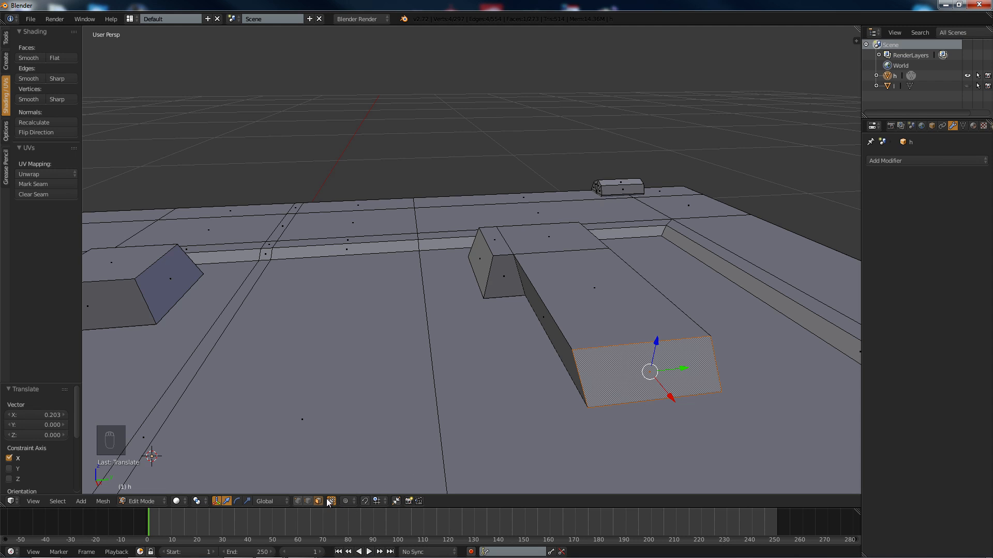
{"action": "middle_click_drag", "start_coordinate": [478, 349], "coordinate": [472, 330]}
{"action": "scroll", "coordinate": [473, 331], "scroll_direction": "up", "scroll_amount": 4}
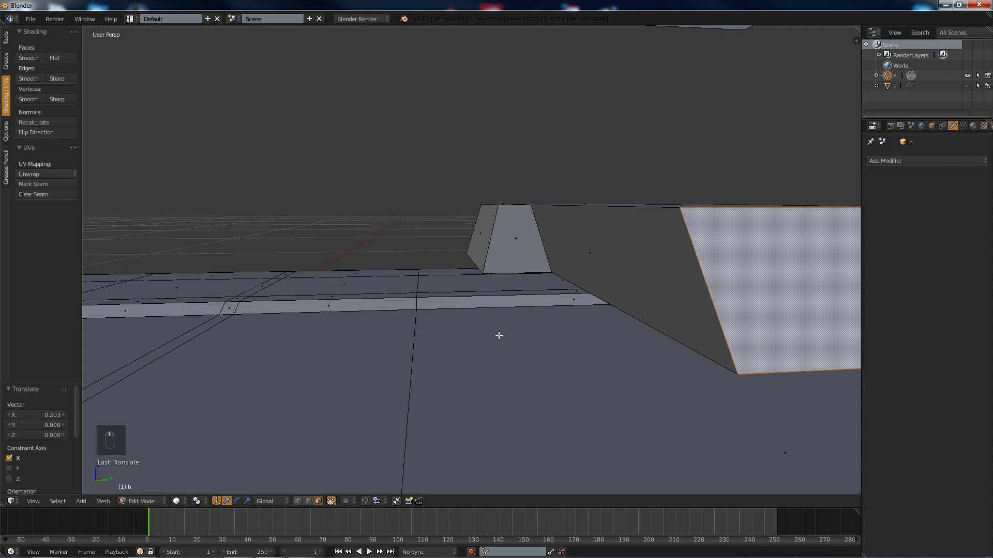
{"action": "right_click", "coordinate": [650, 329]}
{"action": "key", "text": "g"}
{"action": "key", "text": "y"}
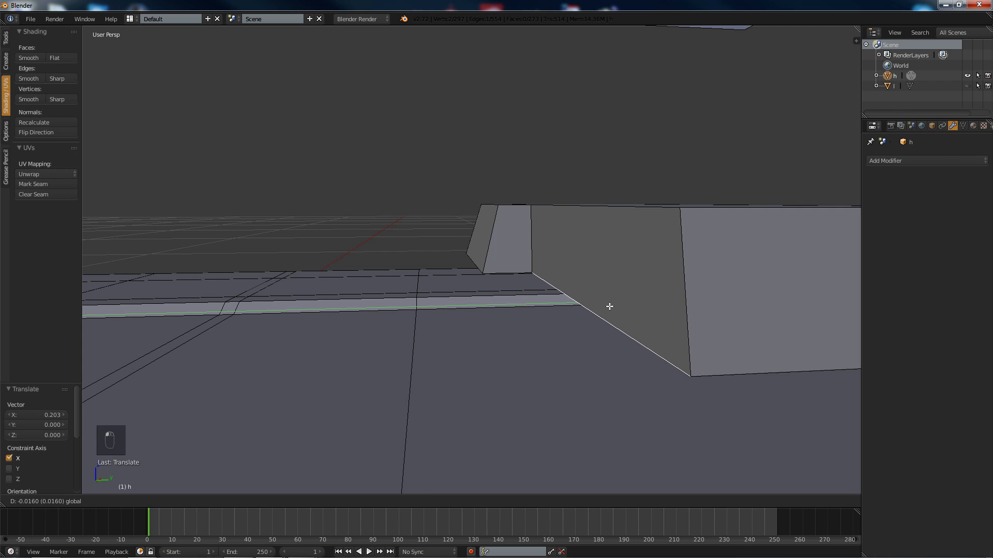
{"action": "left_click", "coordinate": [607, 308]}
Step: Move the top edge of the extruded arm's inner side 0.008 along Y to slope that side
{"action": "middle_click_drag", "start_coordinate": [607, 308], "coordinate": [505, 300]}
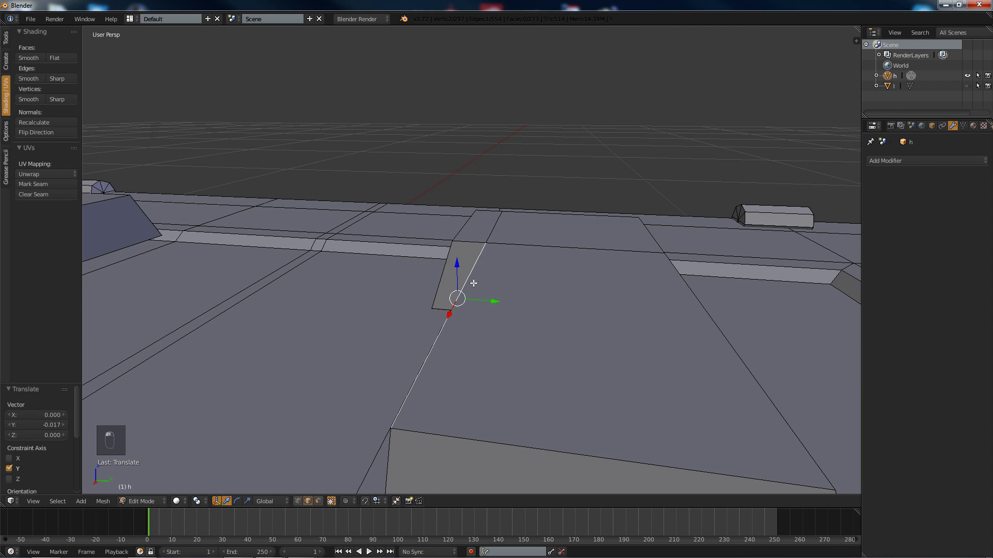
{"action": "key", "text": "g"}
{"action": "key", "text": "y"}
{"action": "left_click", "coordinate": [497, 300]}
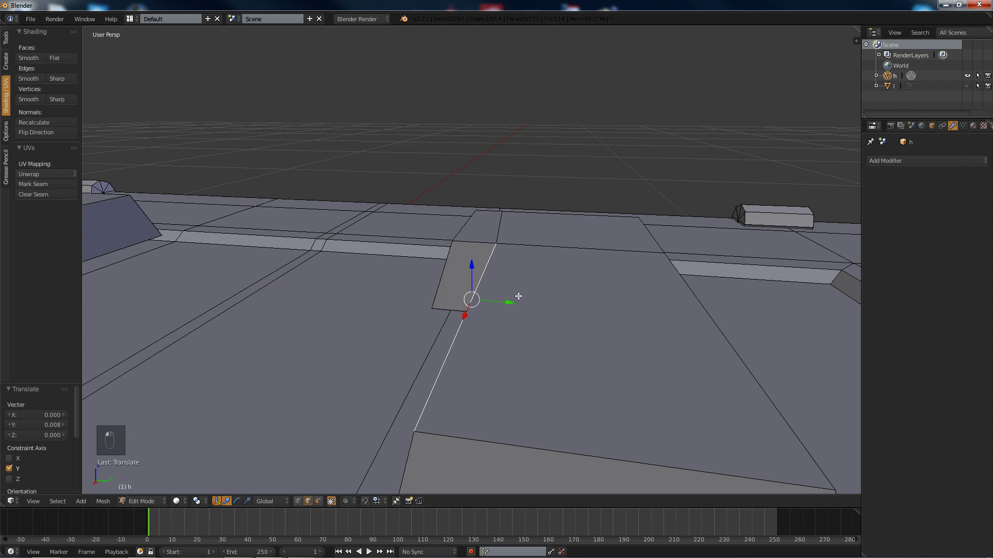
Step: Slope the front end of the L-shaped block by moving its top edge -0.014 along X, and clear the selection
{"action": "middle_click_drag", "start_coordinate": [497, 300], "coordinate": [542, 305]}
{"action": "scroll", "coordinate": [538, 288], "scroll_direction": "down", "scroll_amount": 2}
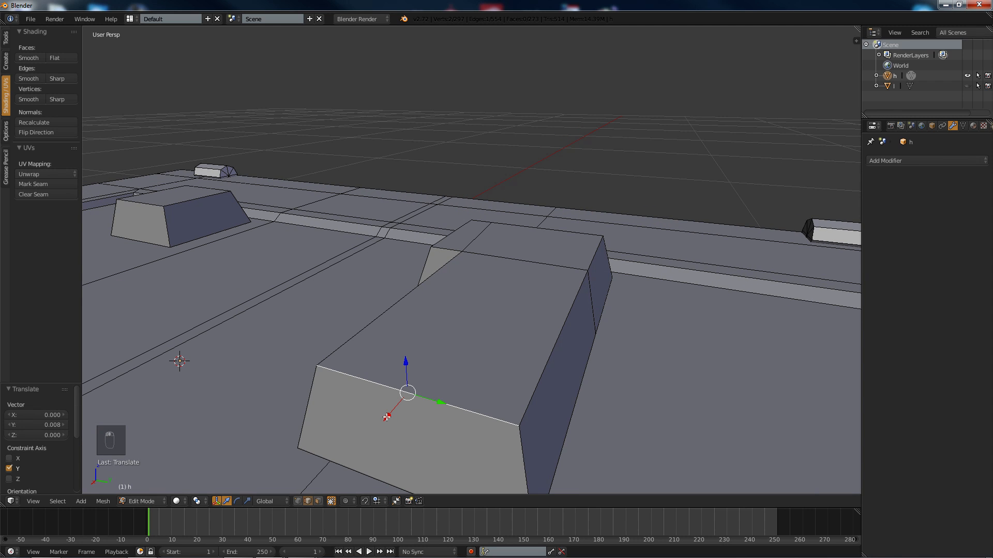
{"action": "key", "text": "g"}
{"action": "key", "text": "x"}
{"action": "left_click", "coordinate": [385, 363]}
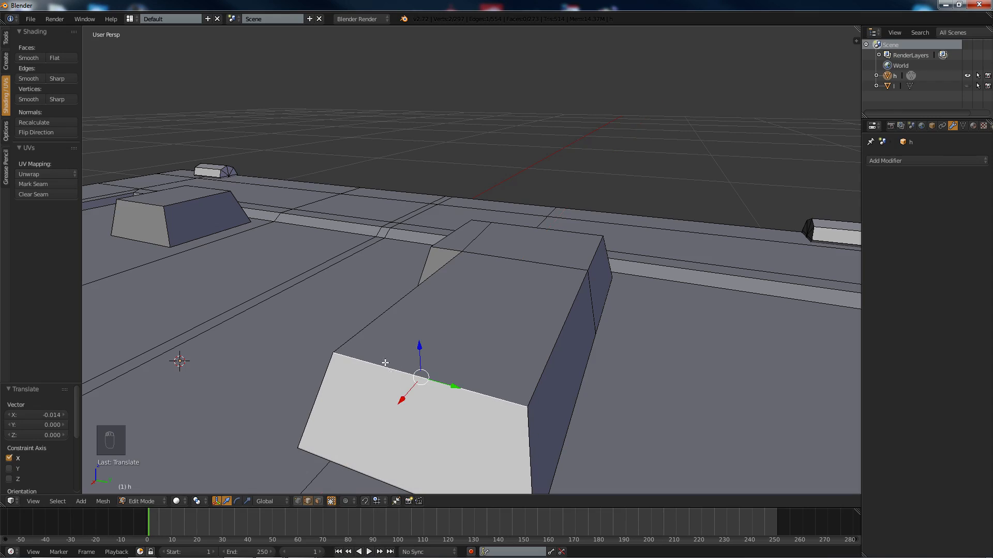
{"action": "key", "text": "a"}
Step: Select all faces of the small tapered block, including its underside, and place a duplicate 0.493 away along Y
{"action": "scroll", "coordinate": [335, 254], "scroll_direction": "down", "scroll_amount": 5}
{"action": "middle_click_drag", "start_coordinate": [334, 255], "coordinate": [373, 264]}
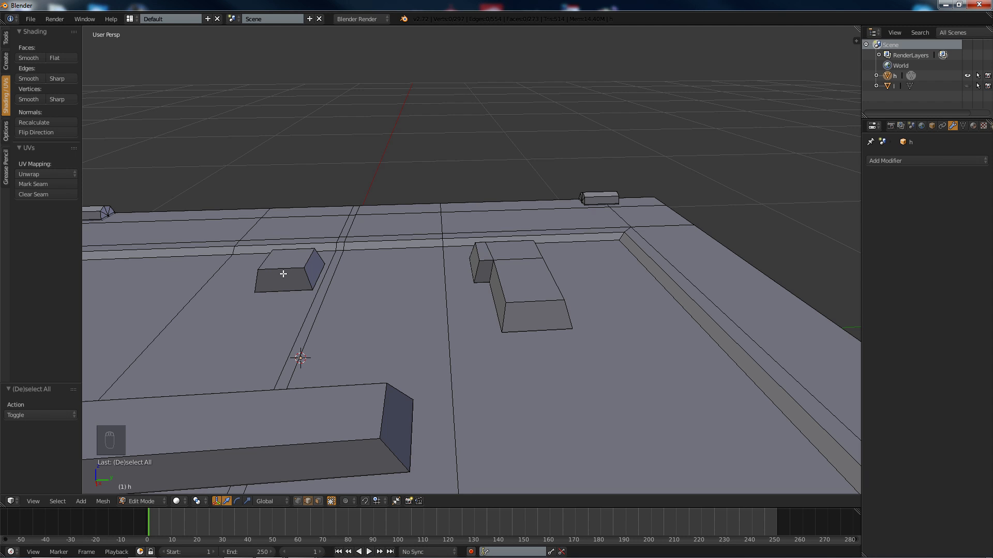
{"action": "middle_click_drag", "start_coordinate": [335, 263], "coordinate": [454, 274], "text": "shift"}
{"action": "scroll", "coordinate": [488, 281], "scroll_direction": "up", "scroll_amount": 4}
{"action": "left_click", "coordinate": [318, 501]}
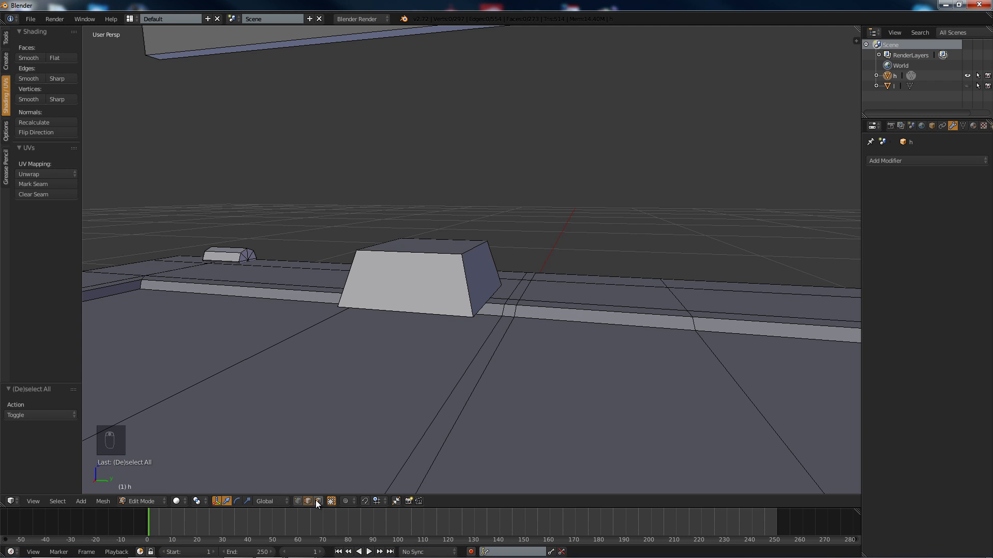
{"action": "middle_click_drag", "start_coordinate": [317, 486], "coordinate": [403, 200]}
{"action": "key", "text": "l"}
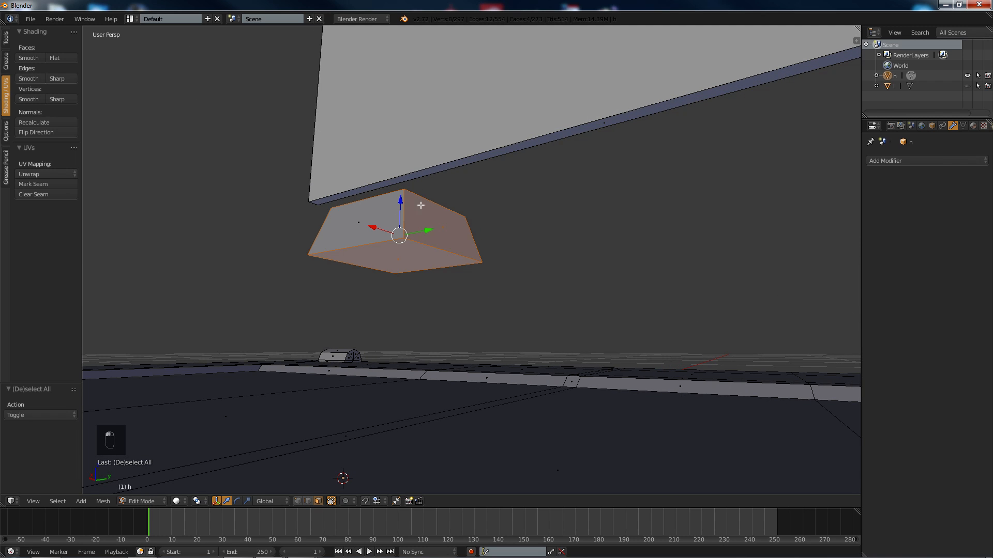
{"action": "right_click", "coordinate": [320, 229], "text": "alt+shift"}
{"action": "right_click", "coordinate": [320, 229], "text": "alt+shift"}
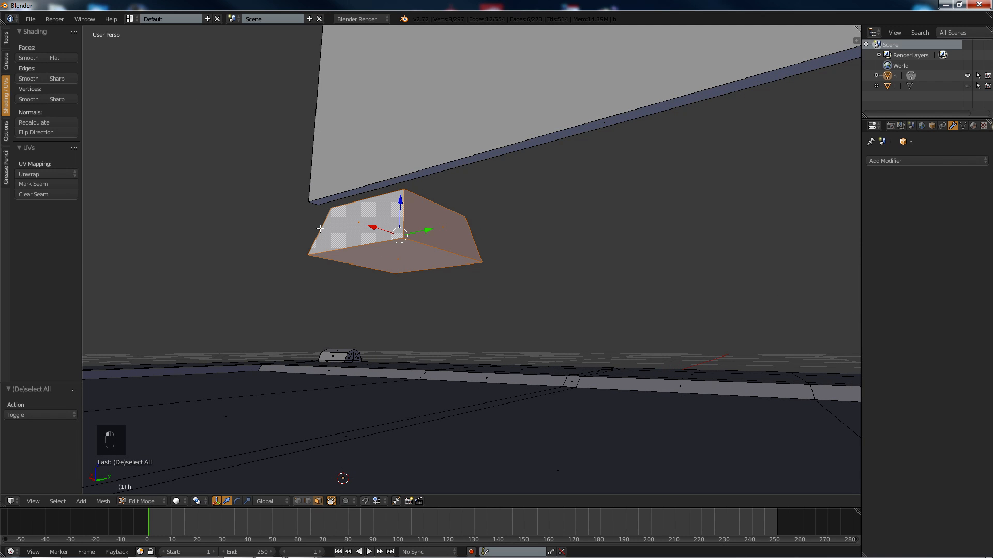
{"action": "middle_click_drag", "start_coordinate": [320, 230], "coordinate": [334, 301]}
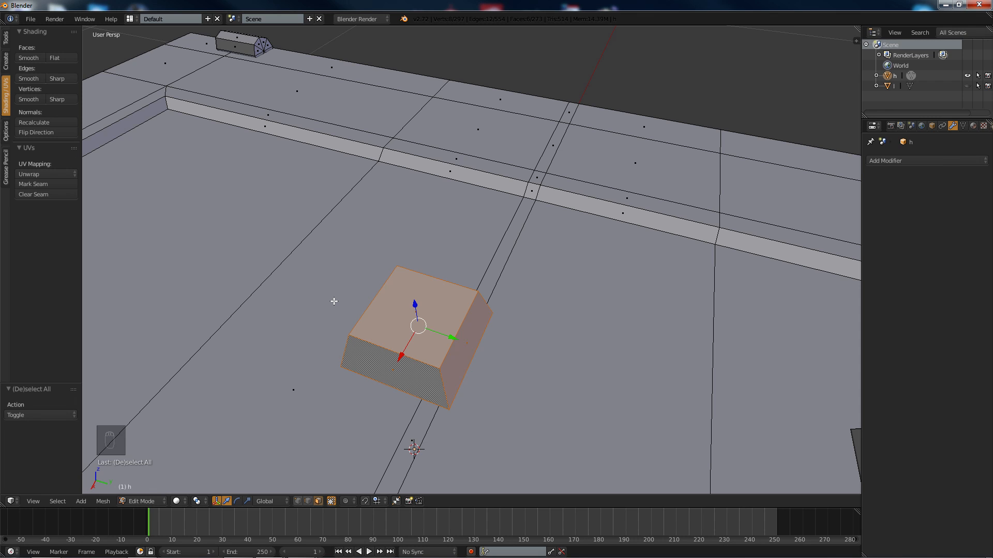
{"action": "key", "text": "shift+d"}
{"action": "right_click", "coordinate": [334, 301]}
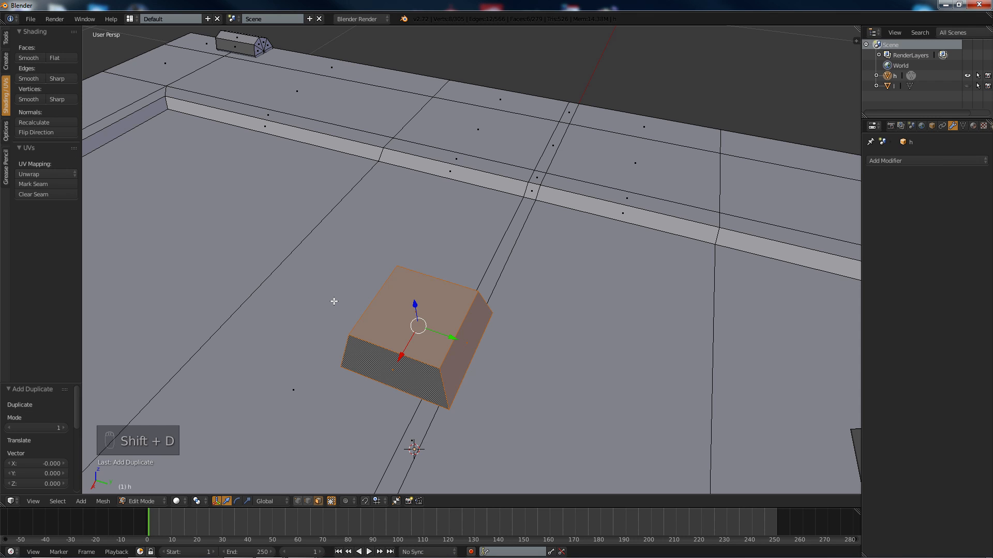
{"action": "middle_click_drag", "start_coordinate": [423, 312], "coordinate": [420, 281]}
{"action": "scroll", "coordinate": [421, 281], "scroll_direction": "down", "scroll_amount": 5}
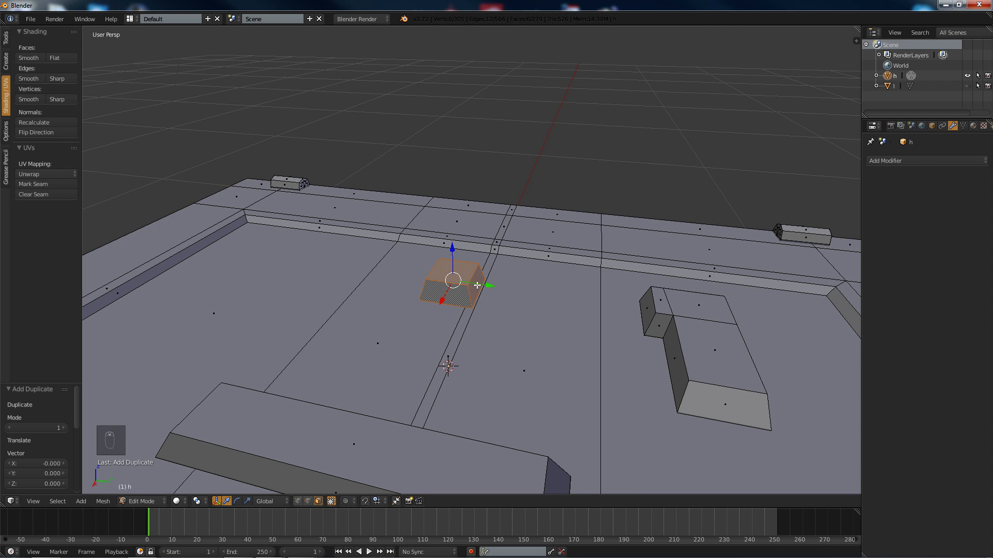
{"action": "key", "text": "g"}
{"action": "key", "text": "y"}
{"action": "left_click", "coordinate": [708, 306]}
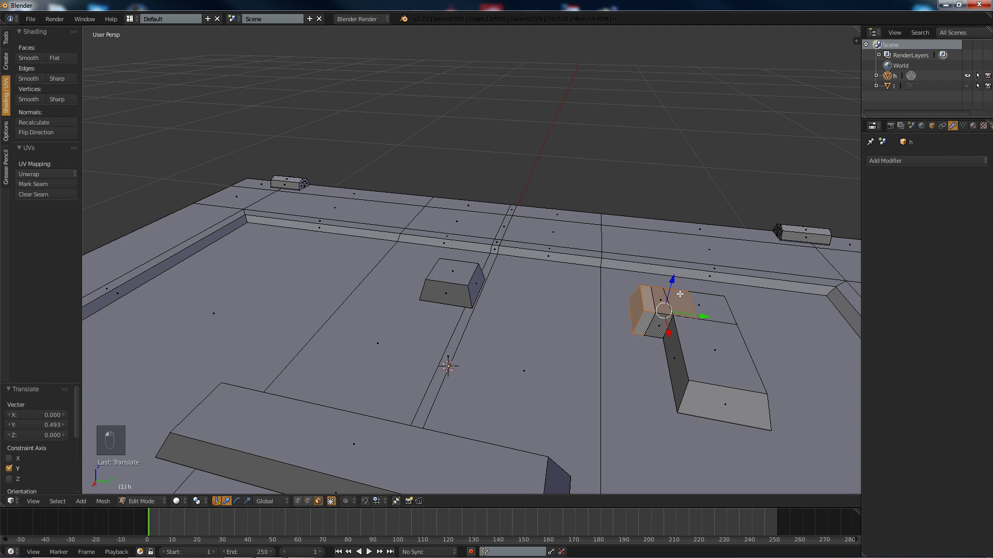
Step: Move the duplicate block -0.174 along X, clear of the L-shaped block
{"action": "middle_click_drag", "start_coordinate": [677, 310], "coordinate": [445, 351]}
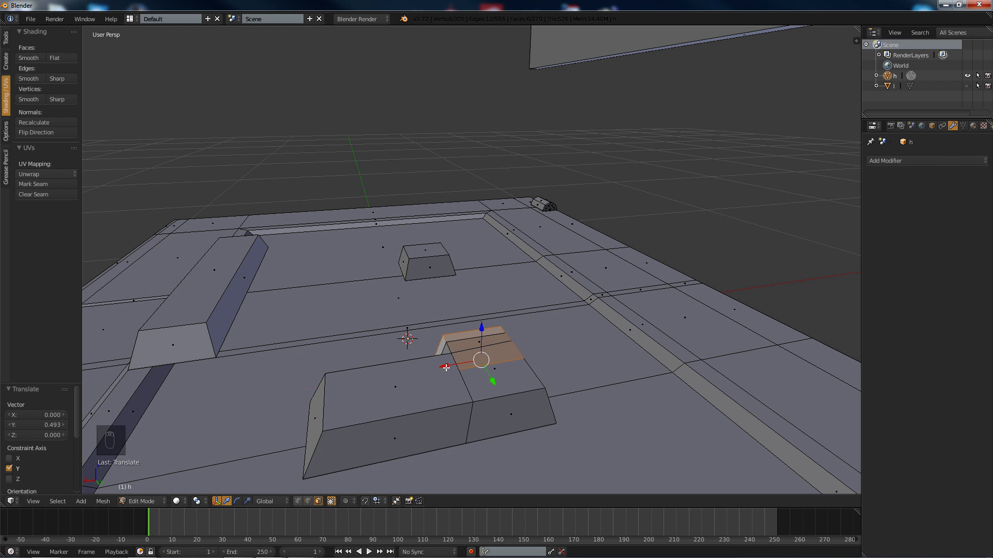
{"action": "key", "text": "g"}
{"action": "key", "text": "x"}
{"action": "left_click", "coordinate": [541, 349]}
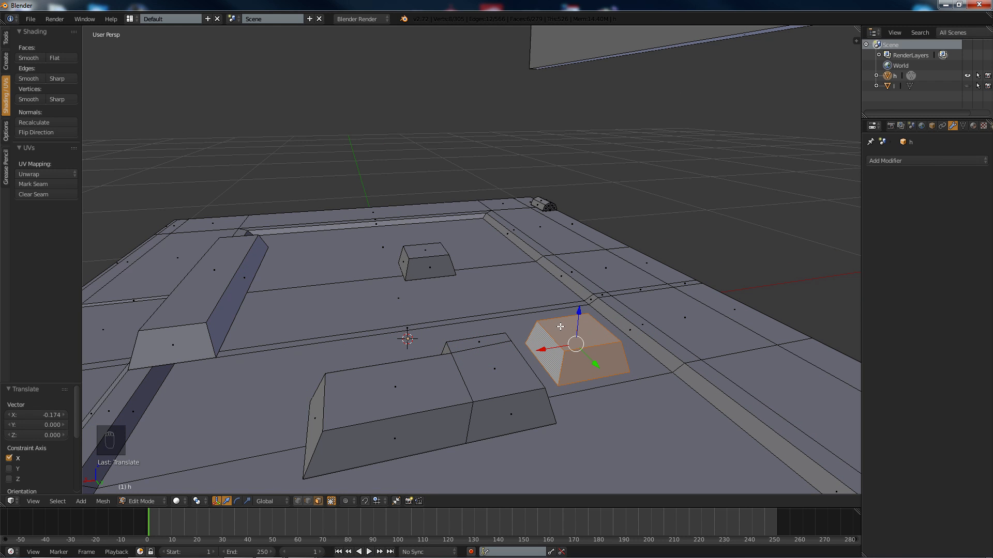
Step: Lengthen the duplicate block by scaling it about 2.529 along Y
{"action": "middle_click_drag", "start_coordinate": [472, 304], "coordinate": [533, 315]}
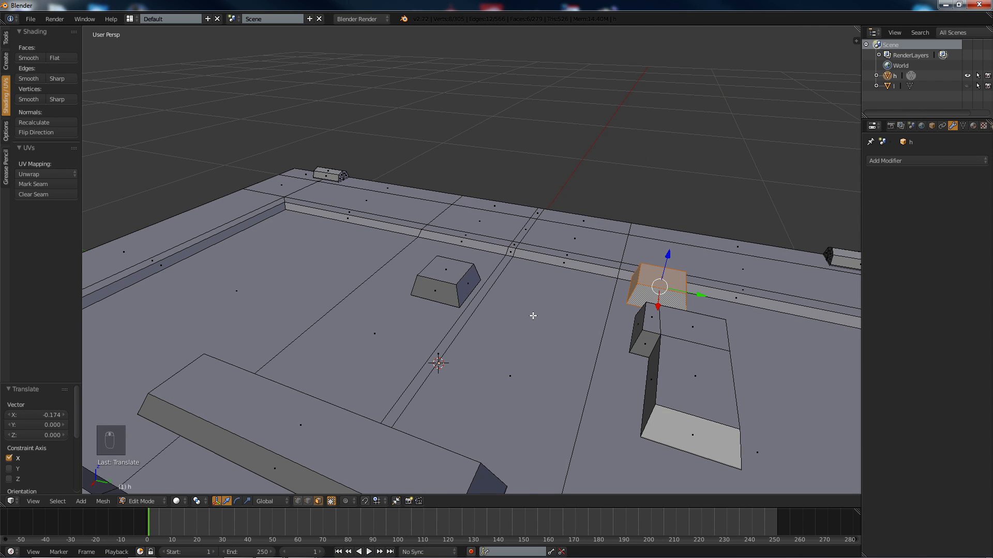
{"action": "key", "text": "s"}
{"action": "key", "text": "y"}
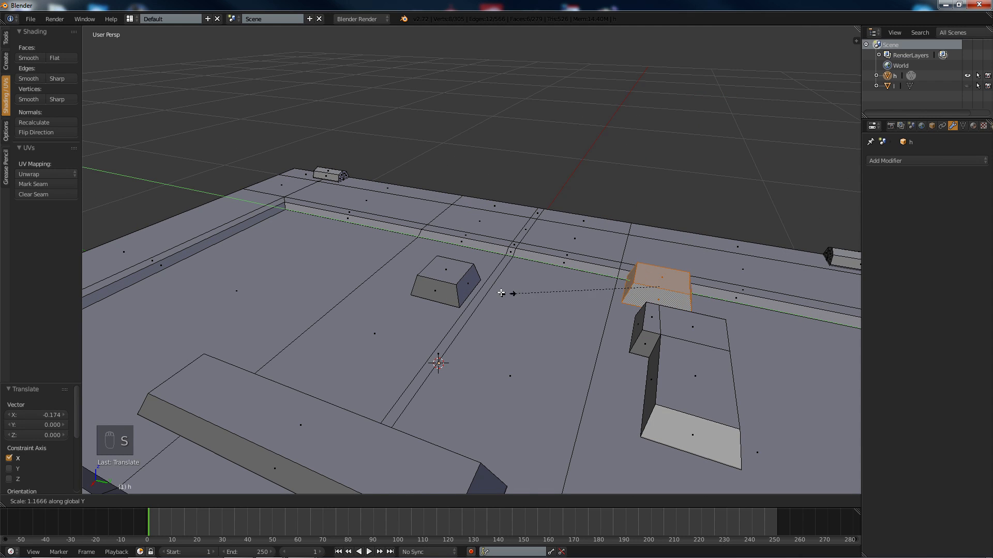
{"action": "left_click", "coordinate": [333, 272]}
Step: Shorten the lengthened block by scaling it about 0.828 along Y
{"action": "middle_click_drag", "start_coordinate": [618, 263], "coordinate": [481, 259], "text": "shift"}
{"action": "scroll", "coordinate": [481, 259], "scroll_direction": "up", "scroll_amount": 1}
{"action": "mouse_move", "coordinate": [425, 246]}
{"action": "middle_mouse_down"}
{"action": "mouse_move", "coordinate": [452, 250]}
{"action": "mouse_move", "coordinate": [441, 251]}
{"action": "middle_mouse_up"}
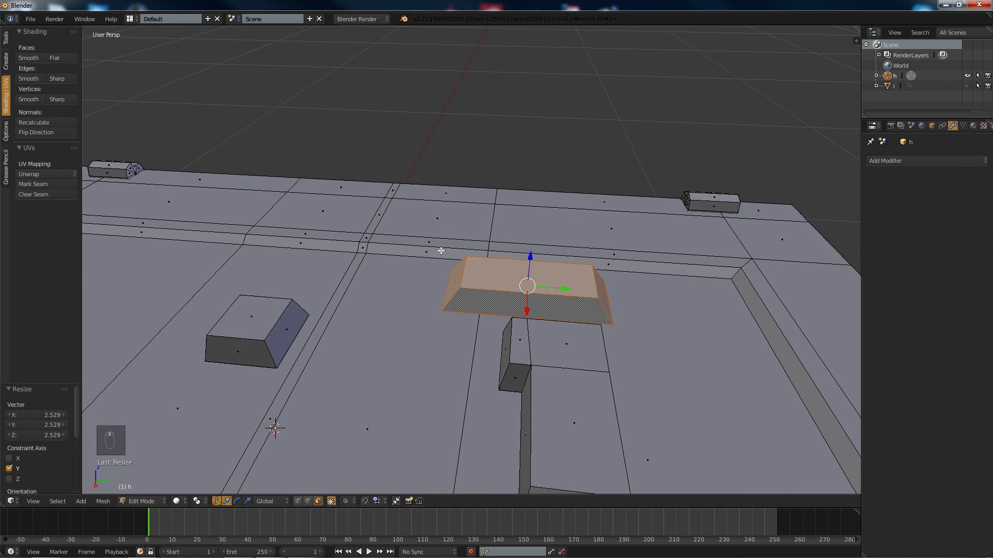
{"action": "key", "text": "s"}
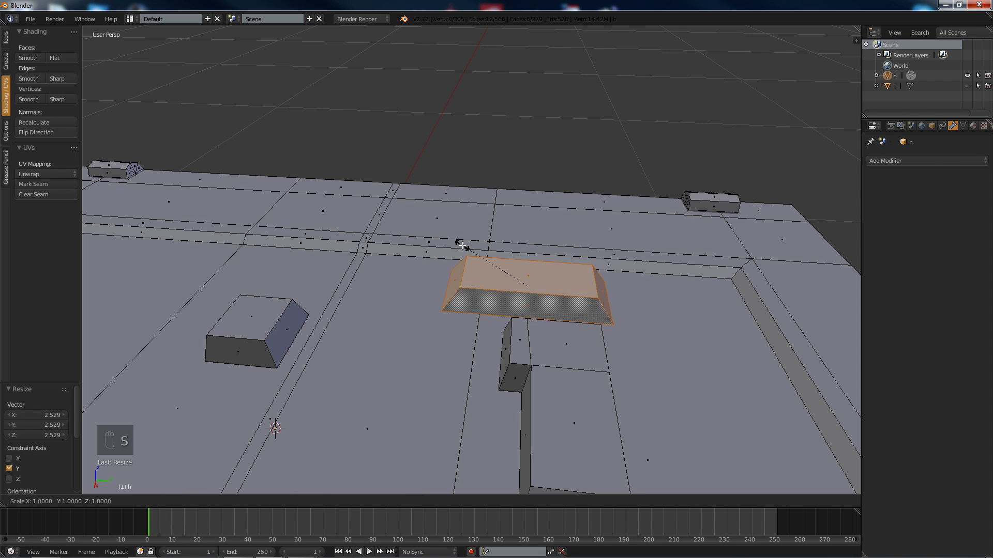
{"action": "key", "text": "y"}
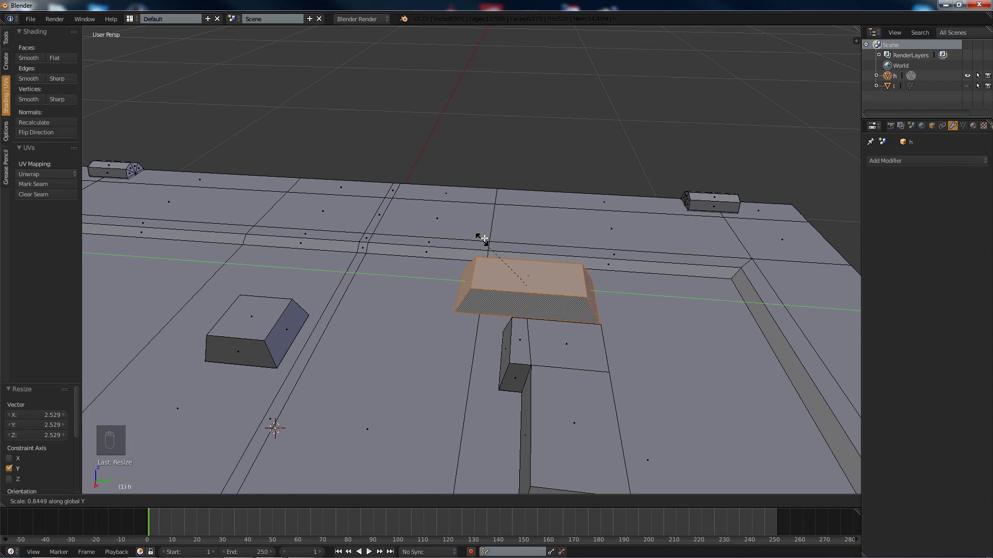
{"action": "left_click", "coordinate": [483, 235]}
Step: Scale the lengthened block's top face about 1.089 along Y to steepen its end slopes
{"action": "mouse_move", "coordinate": [483, 236]}
{"action": "middle_mouse_down"}
{"action": "mouse_move", "coordinate": [450, 242]}
{"action": "mouse_move", "coordinate": [468, 241]}
{"action": "middle_mouse_up"}
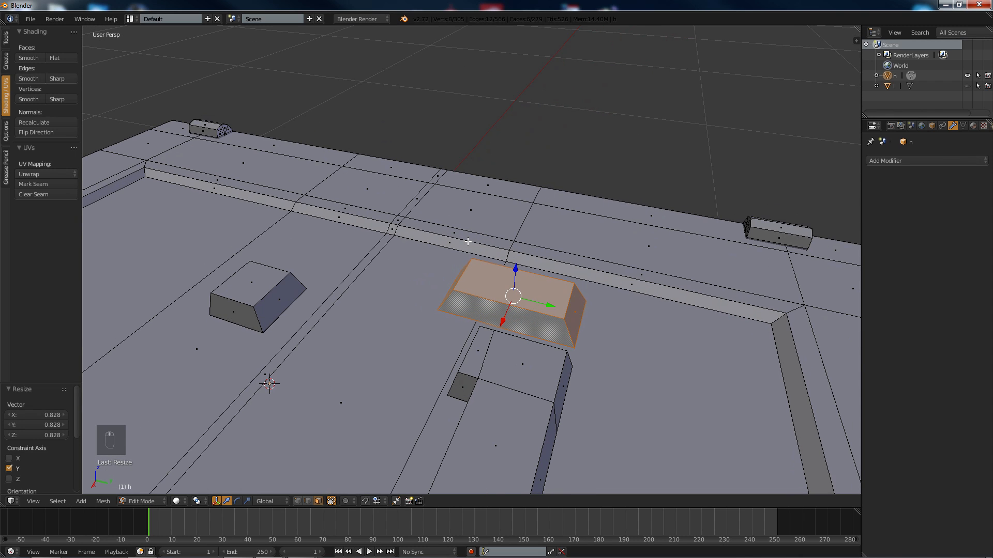
{"action": "right_click", "coordinate": [469, 281]}
{"action": "middle_click_drag", "start_coordinate": [469, 280], "coordinate": [511, 261]}
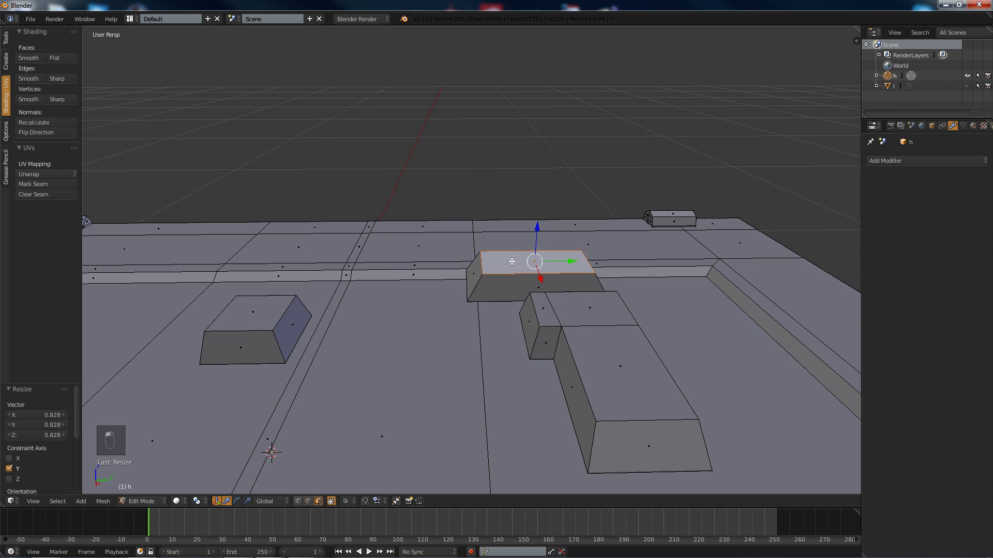
{"action": "key", "text": "s"}
{"action": "key", "text": "y"}
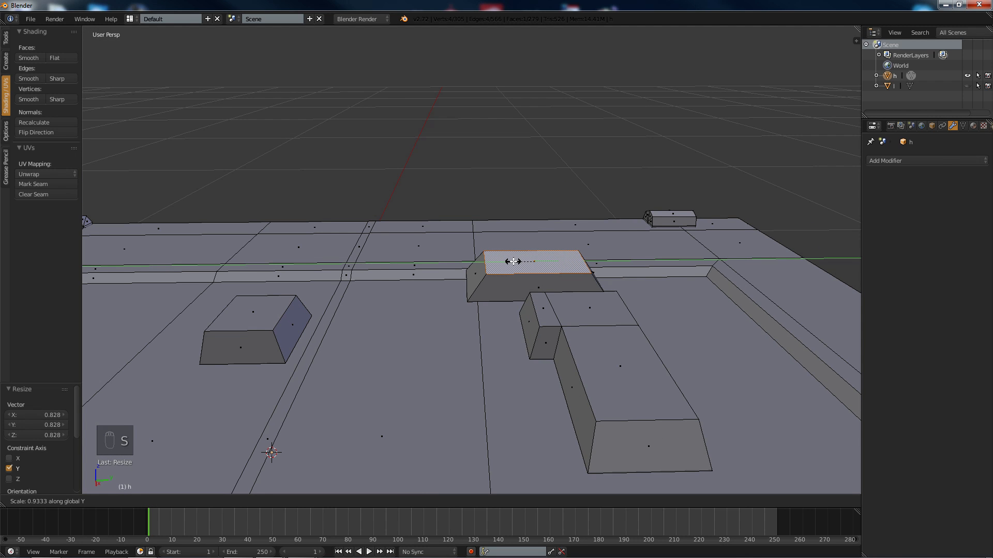
{"action": "left_click", "coordinate": [509, 261]}
Step: Select the whole lengthened block next to the L-shaped block and move it 0.036 along X
{"action": "middle_click_drag", "start_coordinate": [510, 261], "coordinate": [411, 255]}
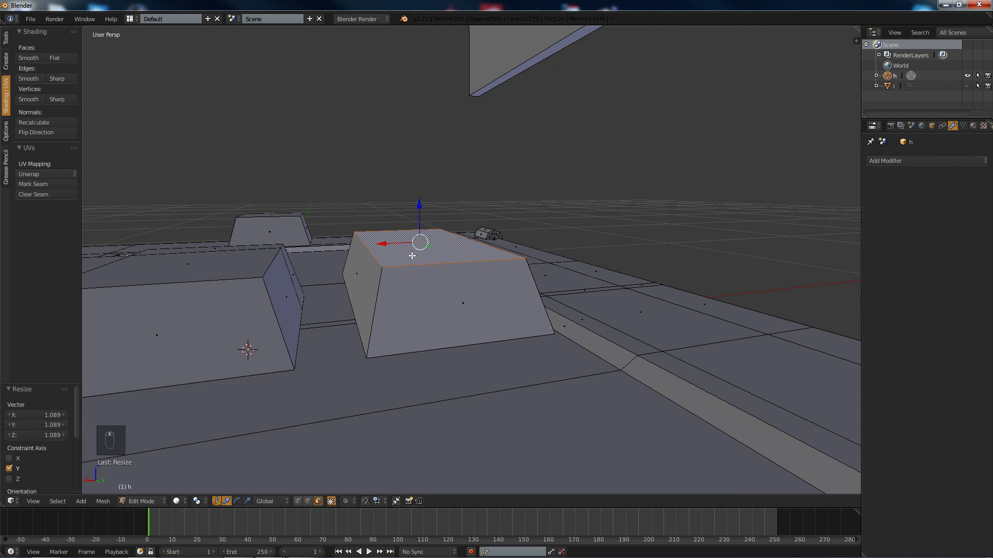
{"action": "key", "text": "a"}
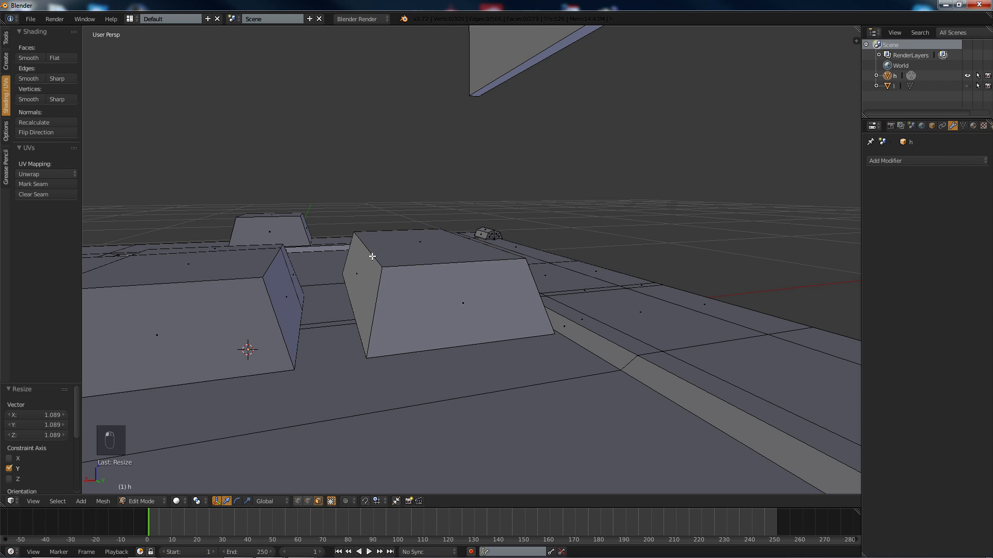
{"action": "left_click", "coordinate": [372, 257], "text": "alt"}
{"action": "right_click", "coordinate": [377, 309], "text": "alt+shift"}
{"action": "right_click", "coordinate": [377, 309], "text": "alt+shift"}
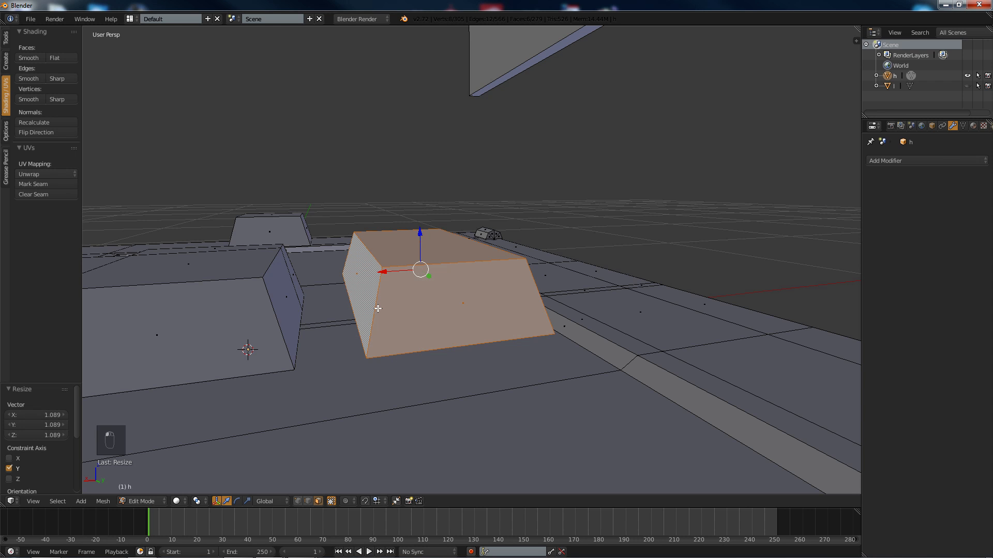
{"action": "middle_click_drag", "start_coordinate": [330, 260], "coordinate": [433, 304]}
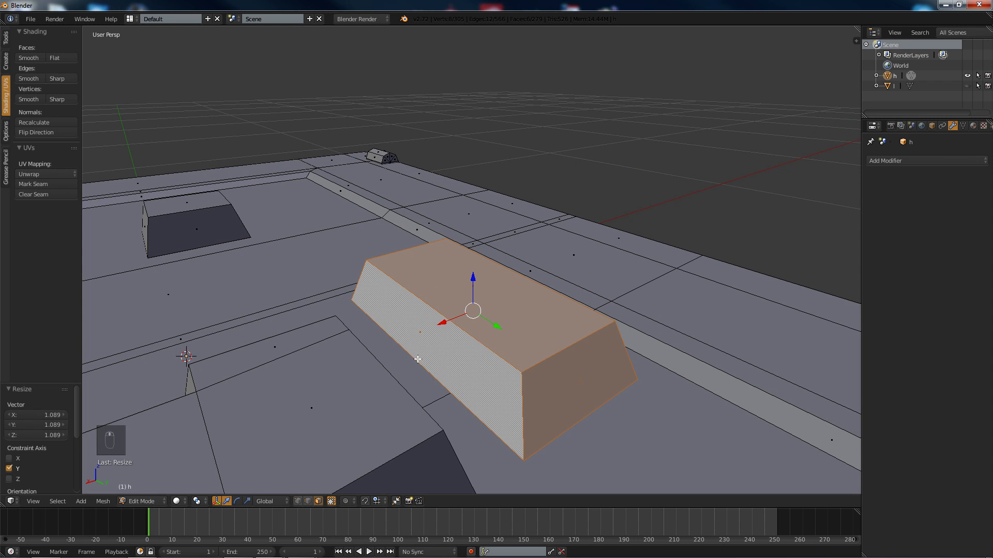
{"action": "middle_click_drag", "start_coordinate": [417, 359], "coordinate": [403, 321]}
{"action": "left_click_drag", "start_coordinate": [423, 300], "coordinate": [388, 310]}
{"action": "mouse_move", "coordinate": [388, 310]}
{"action": "middle_mouse_down"}
{"action": "mouse_move", "coordinate": [378, 313]}
{"action": "mouse_move", "coordinate": [387, 322]}
{"action": "middle_mouse_up"}
Step: Select all faces of the small separate tapered block and duplicate it -0.139 along Y
{"action": "scroll", "coordinate": [387, 322], "scroll_direction": "down", "scroll_amount": 2}
{"action": "middle_click_drag", "start_coordinate": [310, 313], "coordinate": [410, 285]}
{"action": "scroll", "coordinate": [301, 324], "scroll_direction": "down", "scroll_amount": 2}
{"action": "scroll", "coordinate": [410, 285], "scroll_direction": "up", "scroll_amount": 4}
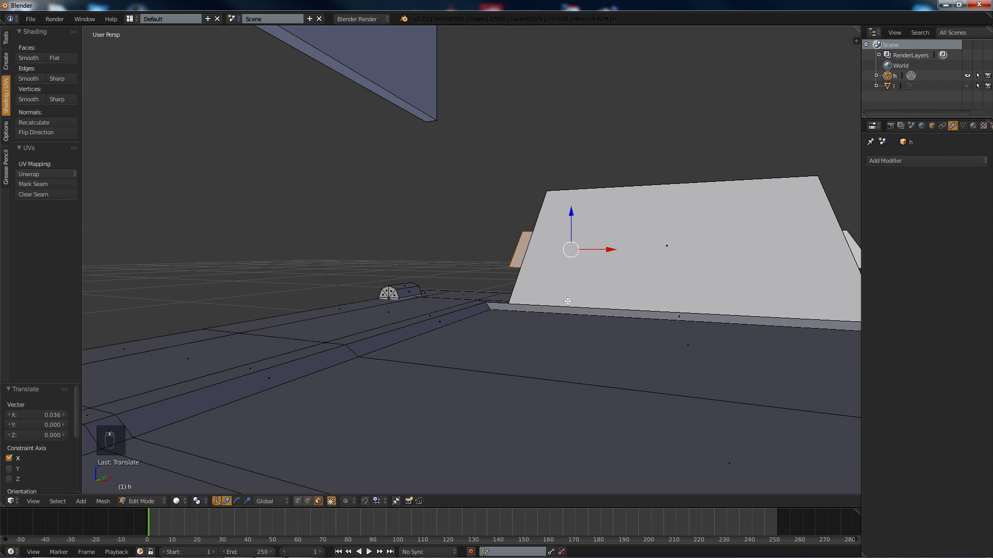
{"action": "right_click", "coordinate": [533, 255]}
{"action": "middle_click_drag", "start_coordinate": [525, 253], "coordinate": [581, 279]}
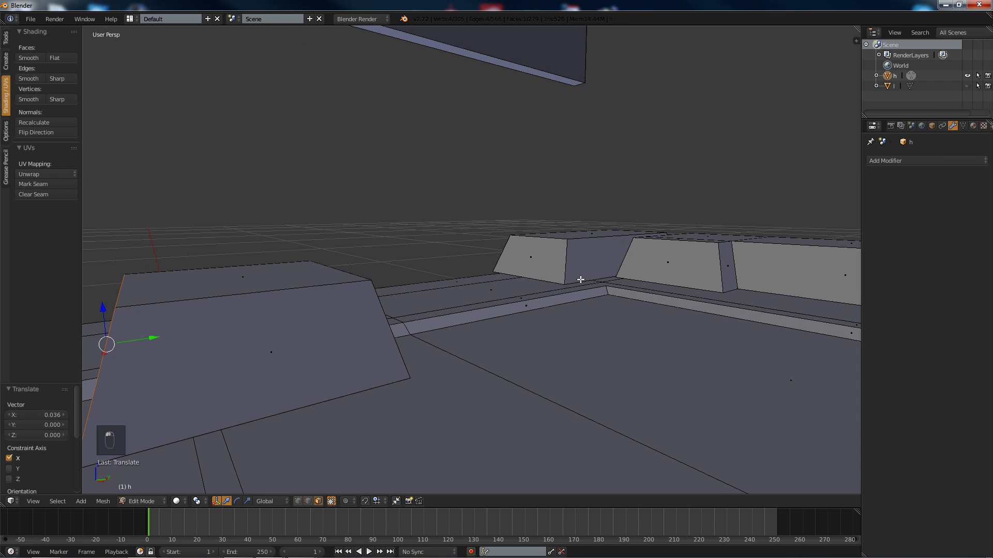
{"action": "right_click", "coordinate": [415, 309], "text": "alt"}
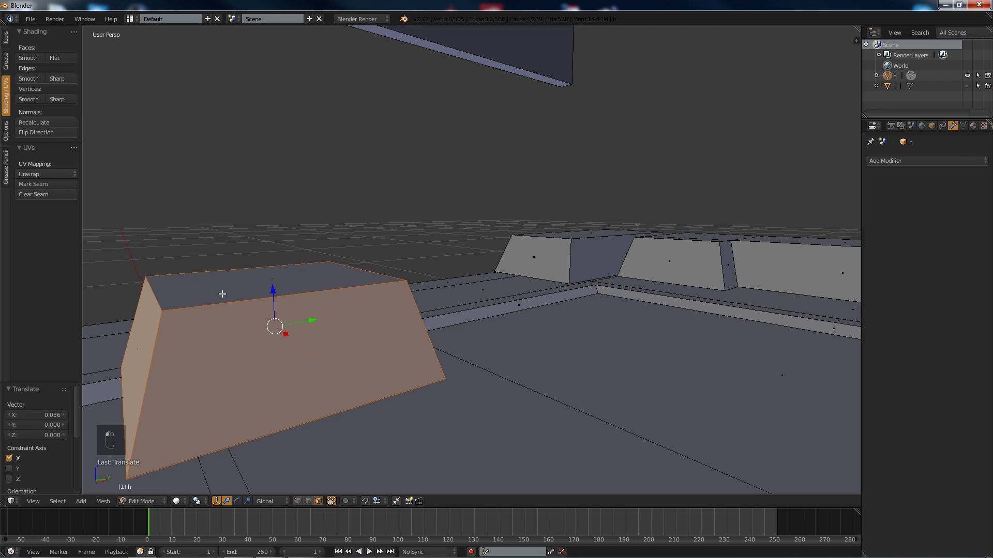
{"action": "right_click", "coordinate": [206, 303], "text": "shift"}
{"action": "middle_click_drag", "start_coordinate": [279, 301], "coordinate": [252, 309]}
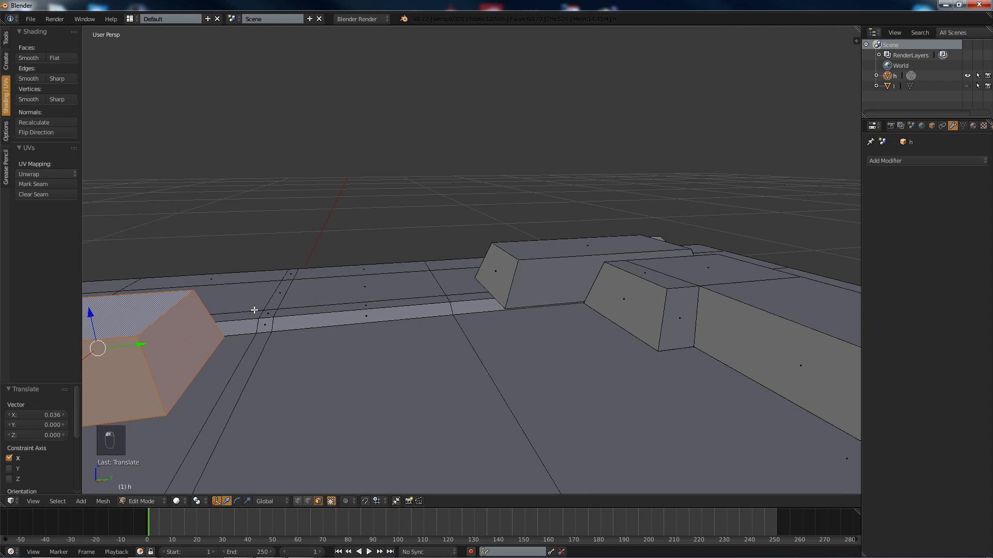
{"action": "scroll", "coordinate": [277, 310], "scroll_direction": "down", "scroll_amount": 2}
{"action": "scroll", "coordinate": [319, 310], "scroll_direction": "down", "scroll_amount": 3}
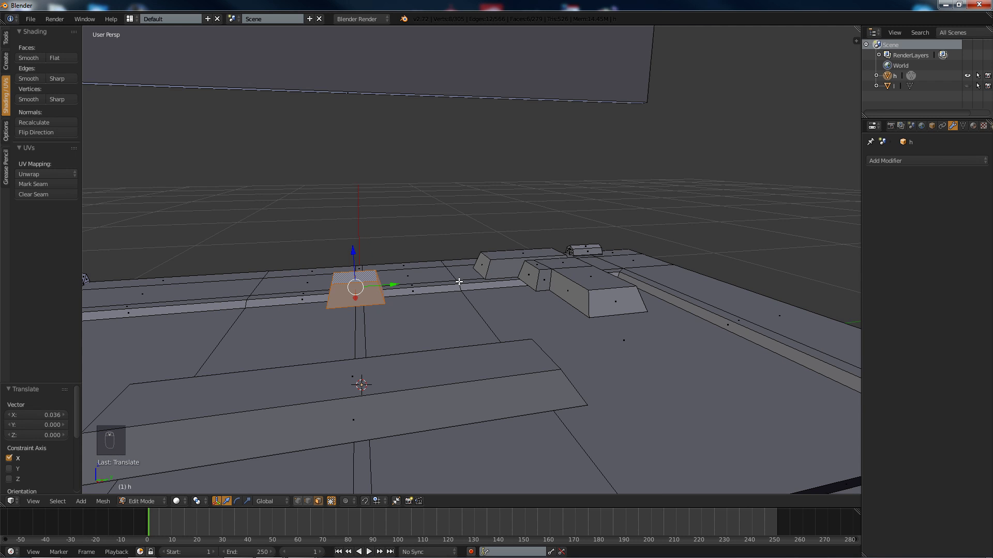
{"action": "middle_click_drag", "start_coordinate": [437, 286], "coordinate": [389, 312]}
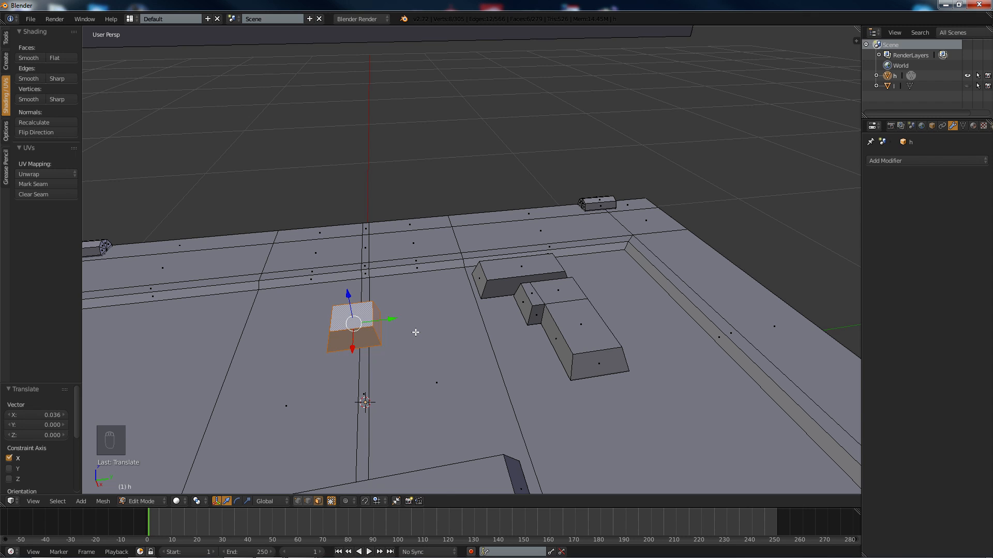
{"action": "key", "text": "shift+d"}
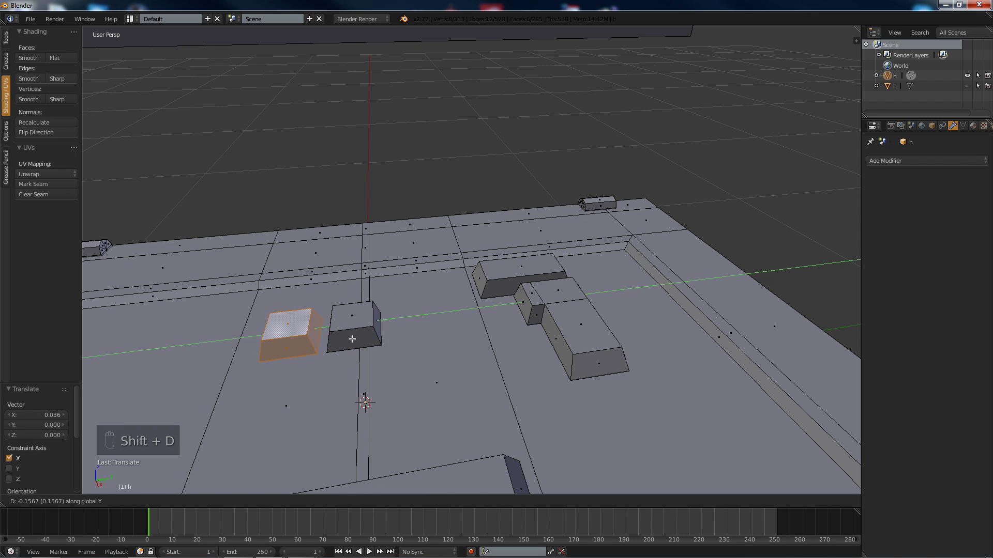
{"action": "left_click", "coordinate": [359, 338]}
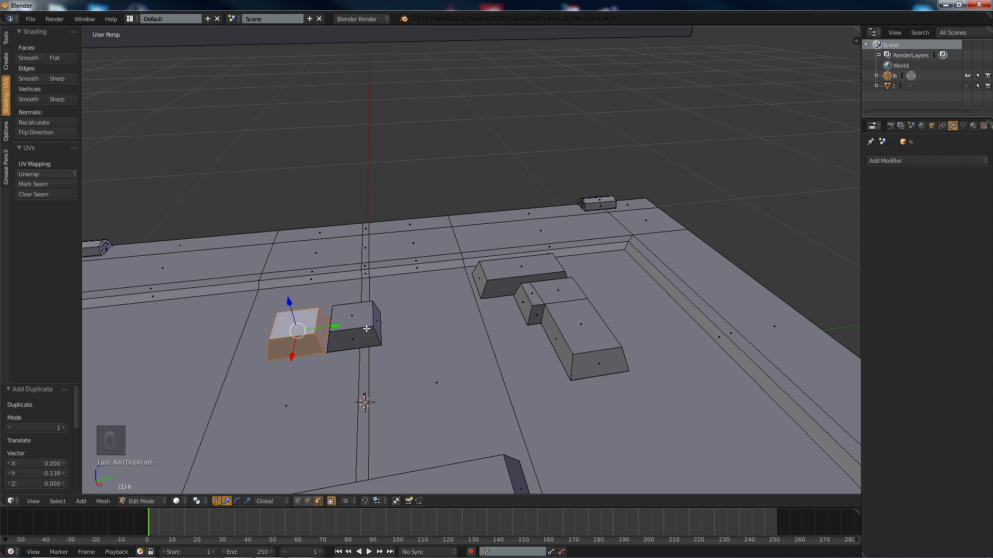
Step: Select both neighbouring small blocks completely, including their hidden faces
{"action": "middle_click_drag", "start_coordinate": [362, 331], "coordinate": [356, 292]}
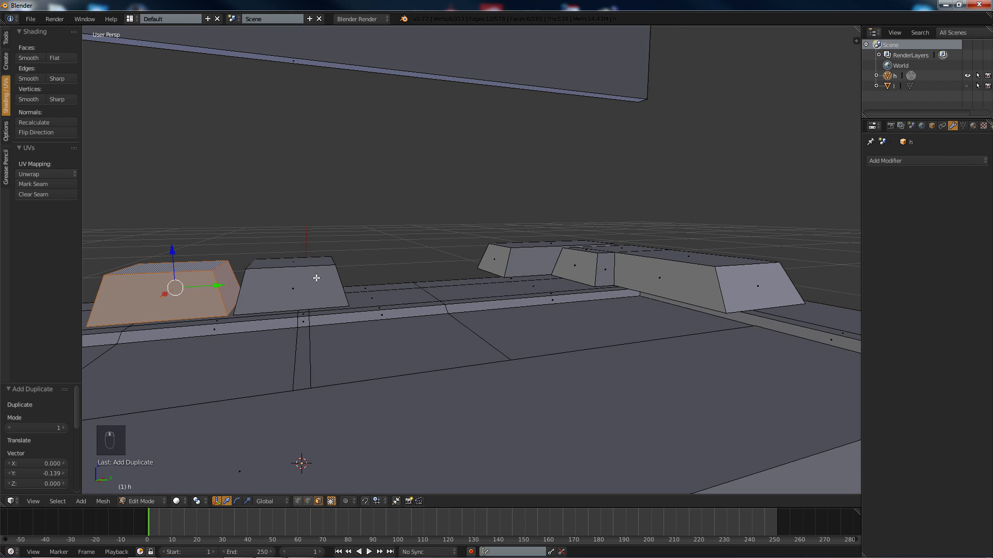
{"action": "key", "text": "z"}
{"action": "mouse_move", "coordinate": [283, 264]}
{"action": "middle_mouse_down"}
{"action": "mouse_move", "coordinate": [299, 264]}
{"action": "mouse_move", "coordinate": [300, 250]}
{"action": "middle_mouse_up"}
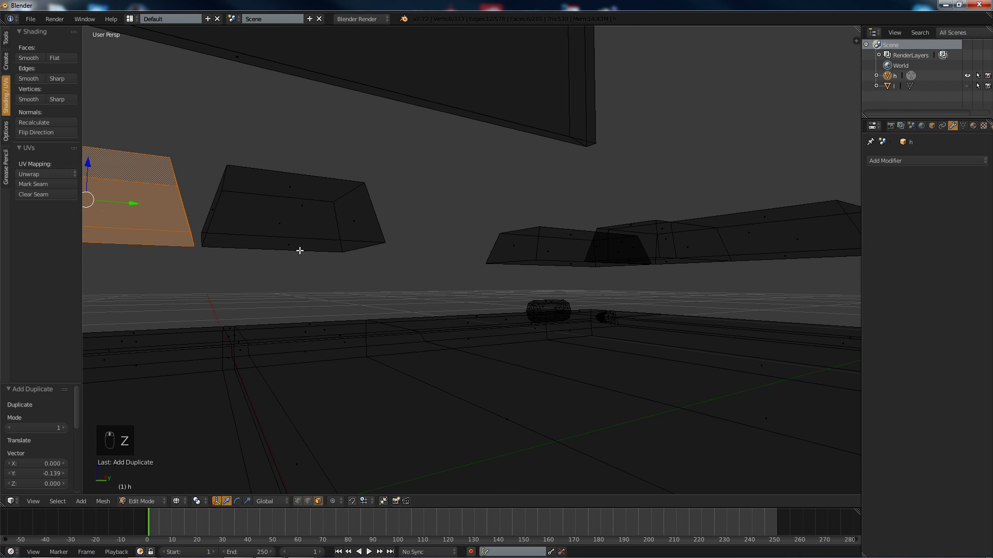
{"action": "key", "text": "b"}
{"action": "left_click_drag", "start_coordinate": [390, 248], "coordinate": [92, 140]}
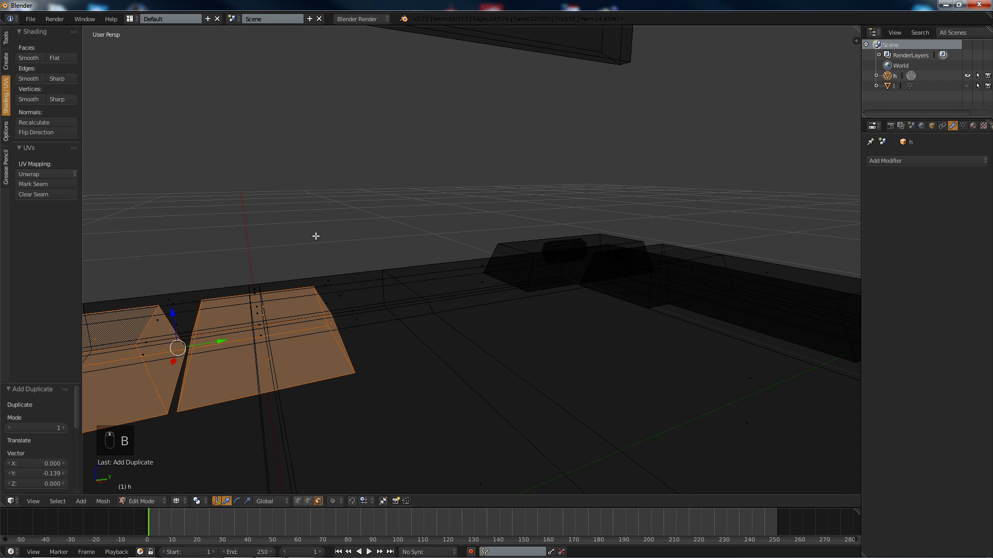
{"action": "key", "text": "z"}
{"action": "scroll", "coordinate": [329, 244], "scroll_direction": "down", "scroll_amount": 4}
{"action": "middle_click_drag", "start_coordinate": [321, 253], "coordinate": [303, 269]}
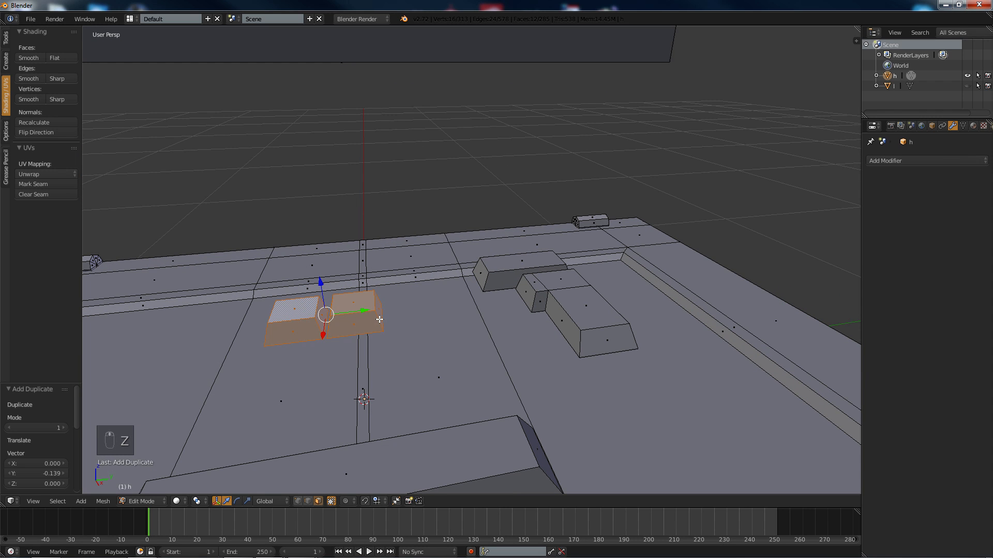
{"action": "key", "text": "shift+d"}
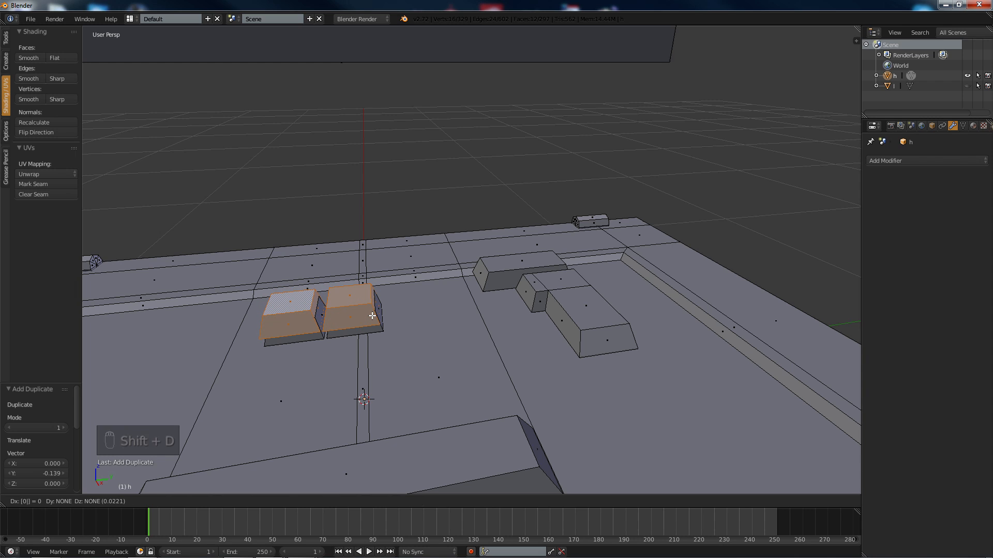
{"action": "left_click", "coordinate": [372, 316]}
{"action": "key", "text": "ctrl+z"}
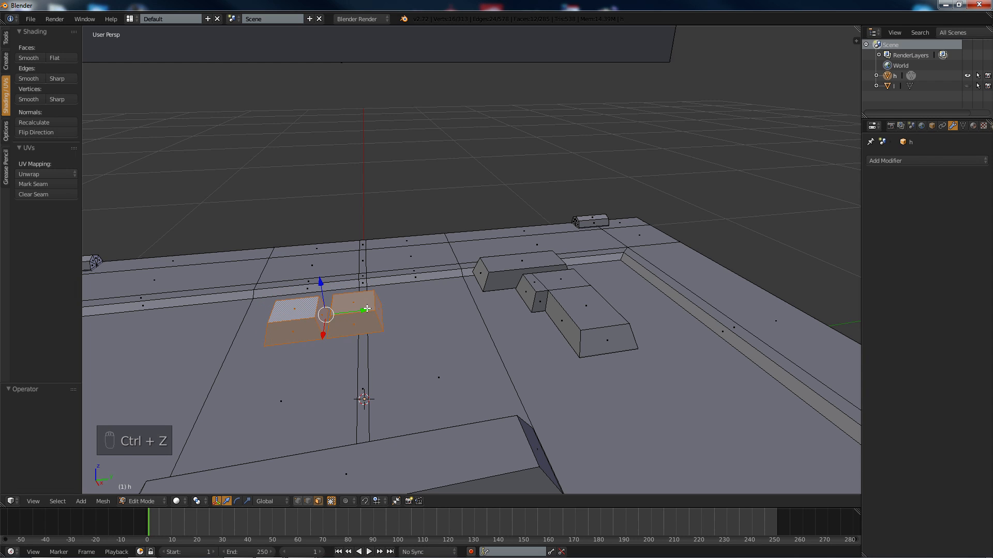
Step: Move the pair of small blocks 0.017 along Y and place a duplicate of the pair at -0.284 along Y
{"action": "left_click_drag", "start_coordinate": [364, 309], "coordinate": [360, 304]}
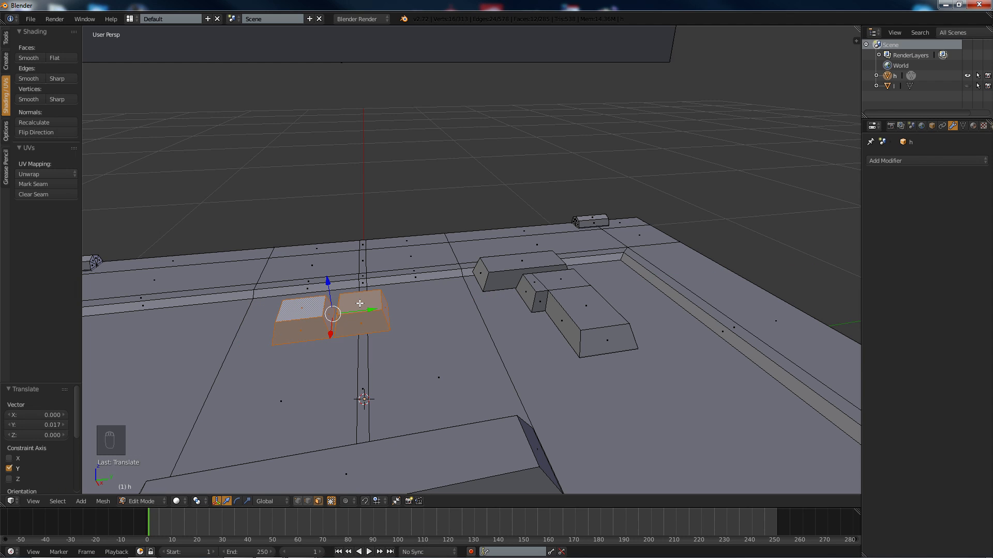
{"action": "key", "text": "shift+d"}
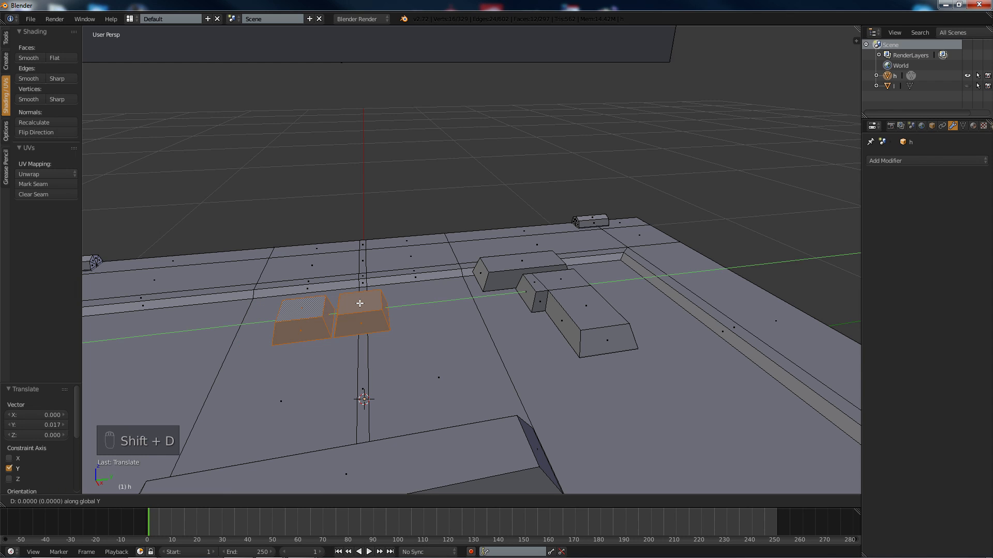
{"action": "left_click", "coordinate": [359, 304]}
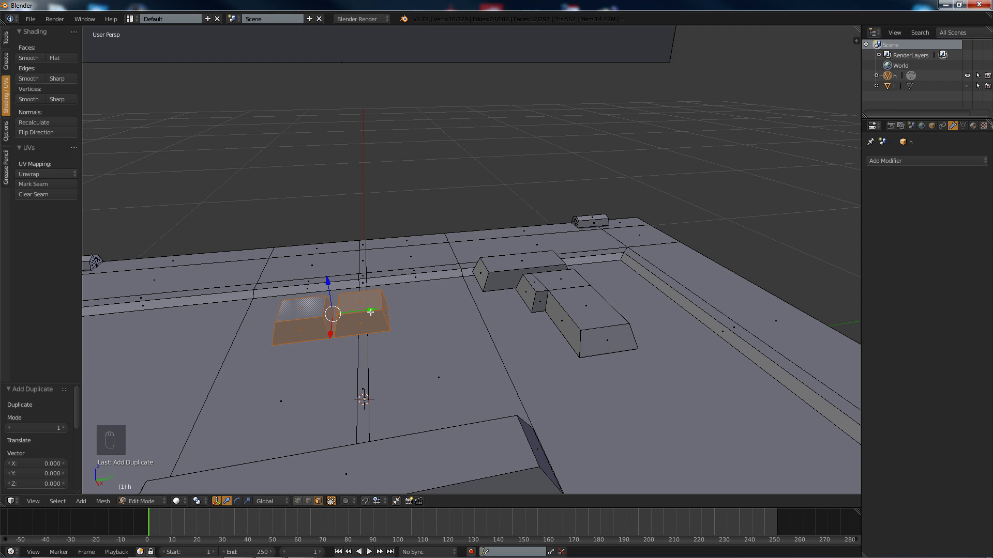
{"action": "left_click_drag", "start_coordinate": [370, 309], "coordinate": [246, 315]}
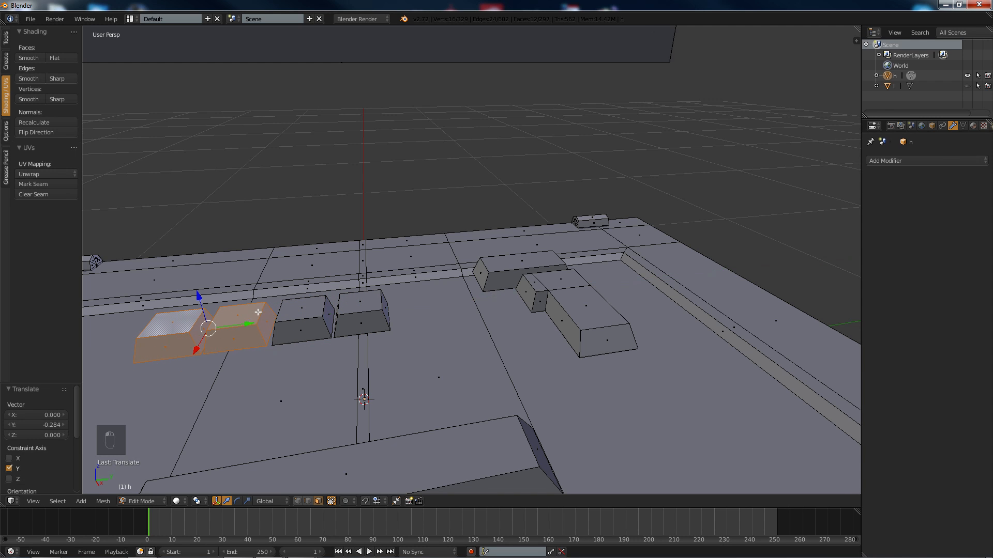
Step: Select all four small blocks in the row and duplicate them -0.565 along Y
{"action": "mouse_move", "coordinate": [246, 316]}
{"action": "middle_mouse_down"}
{"action": "mouse_move", "coordinate": [332, 281]}
{"action": "mouse_move", "coordinate": [269, 286]}
{"action": "mouse_move", "coordinate": [271, 304]}
{"action": "mouse_move", "coordinate": [250, 288]}
{"action": "mouse_move", "coordinate": [223, 292]}
{"action": "mouse_move", "coordinate": [219, 357]}
{"action": "mouse_move", "coordinate": [237, 273]}
{"action": "mouse_move", "coordinate": [225, 288]}
{"action": "mouse_move", "coordinate": [237, 266]}
{"action": "mouse_move", "coordinate": [254, 269]}
{"action": "middle_mouse_up"}
{"action": "key", "text": "z"}
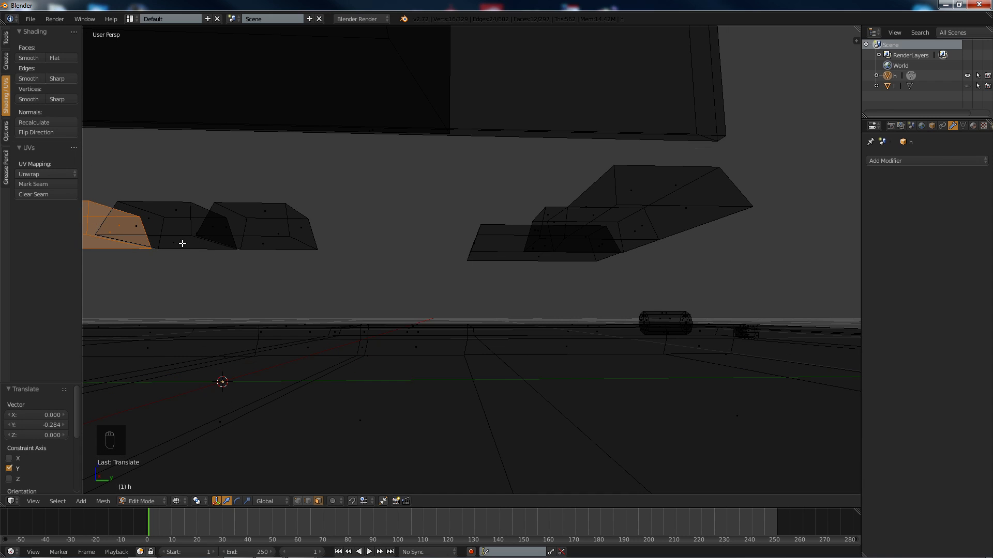
{"action": "key", "text": "b"}
{"action": "left_click_drag", "start_coordinate": [87, 191], "coordinate": [356, 249]}
{"action": "middle_click_drag", "start_coordinate": [355, 249], "coordinate": [372, 321]}
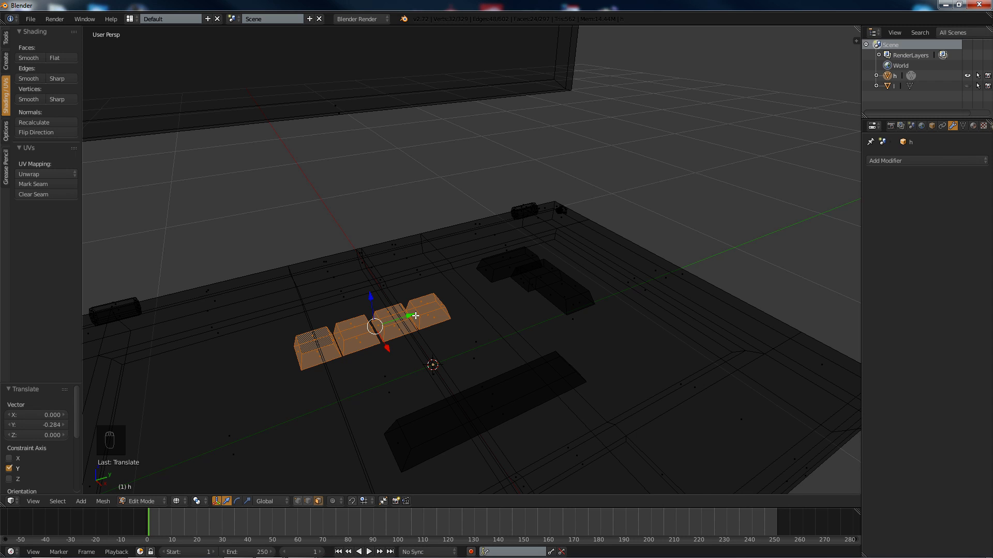
{"action": "key", "text": "shift+d"}
{"action": "key", "text": "y"}
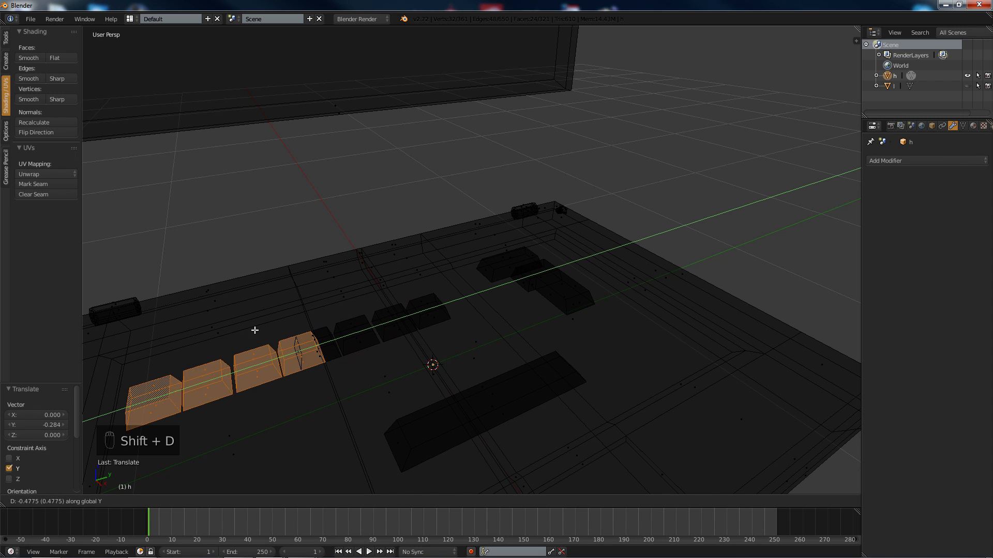
{"action": "left_click", "coordinate": [229, 331]}
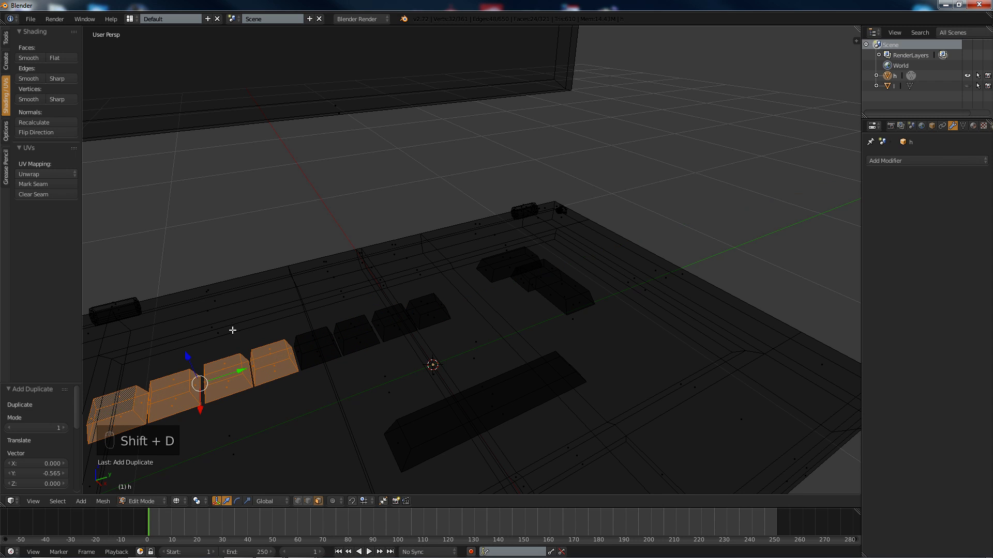
Step: Select all eight small blocks in the row and snap the 3D cursor to the scene center
{"action": "middle_click_drag", "start_coordinate": [398, 284], "coordinate": [356, 269]}
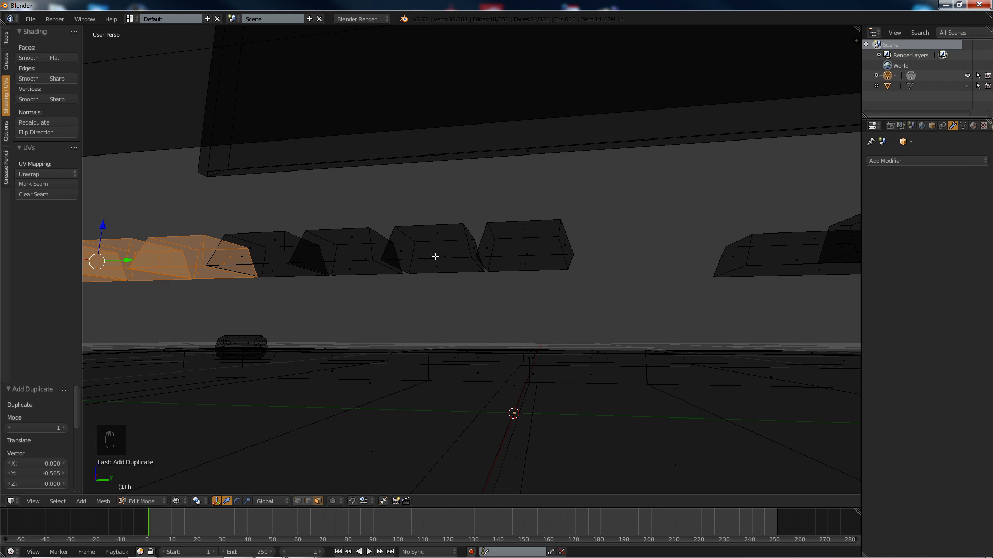
{"action": "key", "text": "b"}
{"action": "left_click_drag", "start_coordinate": [605, 284], "coordinate": [177, 220]}
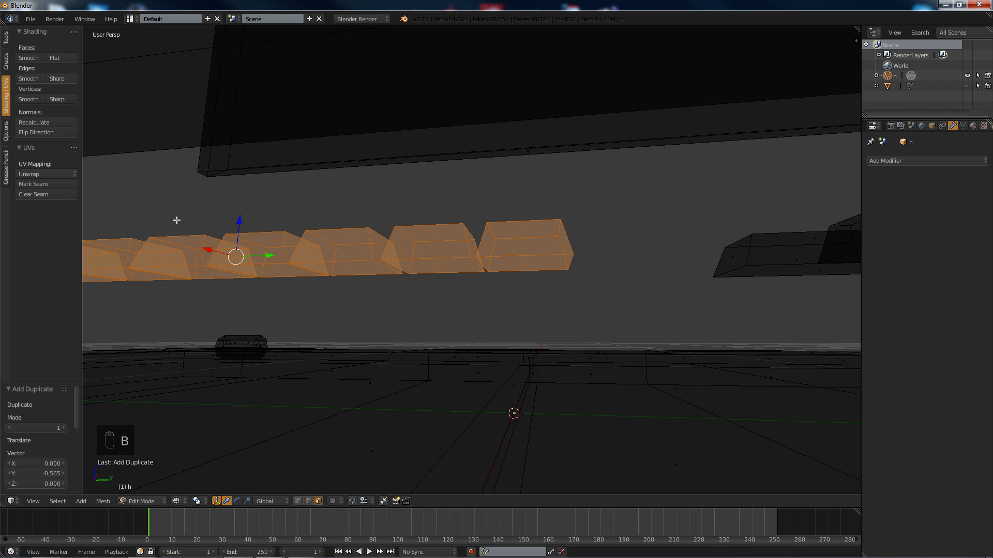
{"action": "left_click", "coordinate": [227, 220]}
{"action": "key", "text": "shift+s"}
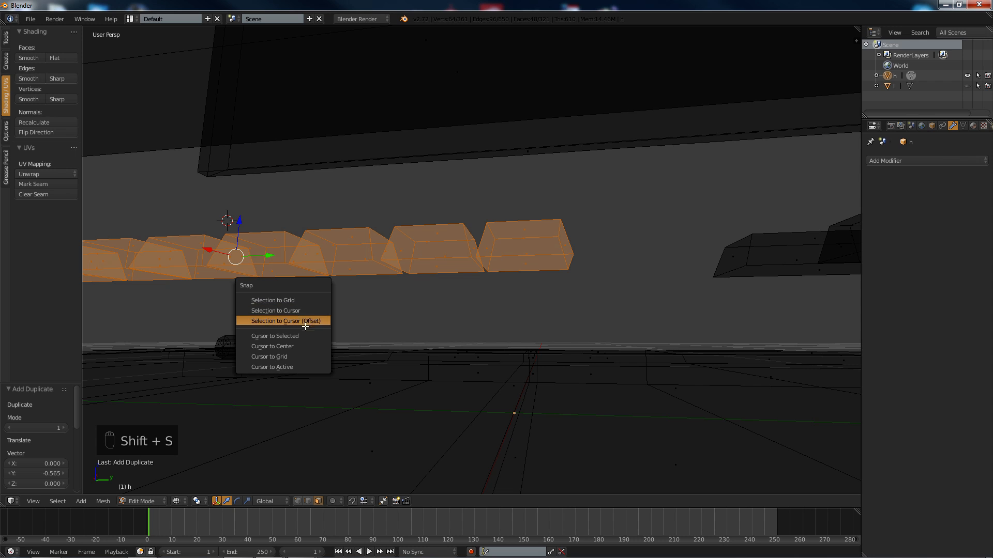
{"action": "left_click", "coordinate": [294, 345]}
Step: Move the selected row of eight small blocks 0.235 along Y within the recessed panel
{"action": "middle_click_drag", "start_coordinate": [303, 262], "coordinate": [388, 336]}
{"action": "scroll", "coordinate": [284, 299], "scroll_direction": "down", "scroll_amount": 3}
{"action": "scroll", "coordinate": [388, 336], "scroll_direction": "down", "scroll_amount": 2}
{"action": "middle_click_drag", "start_coordinate": [455, 290], "coordinate": [403, 321]}
{"action": "key", "text": "z"}
{"action": "left_click_drag", "start_coordinate": [351, 295], "coordinate": [388, 339]}
{"action": "middle_click_drag", "start_coordinate": [374, 329], "coordinate": [434, 323]}
{"action": "middle_click_drag", "start_coordinate": [321, 395], "coordinate": [346, 378]}
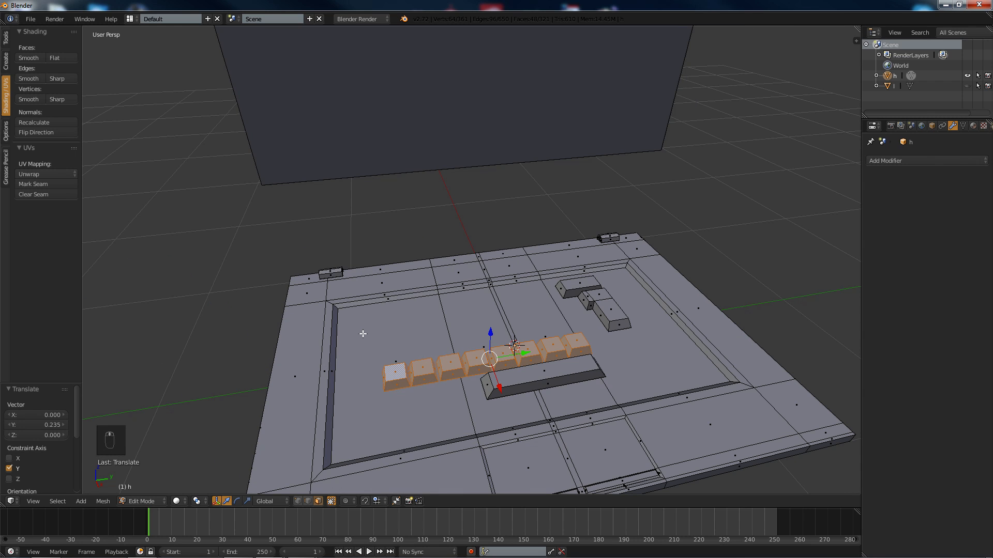
Step: Enlarge the row of eight small blocks uniformly by scaling it about 1.351
{"action": "key", "text": "s"}
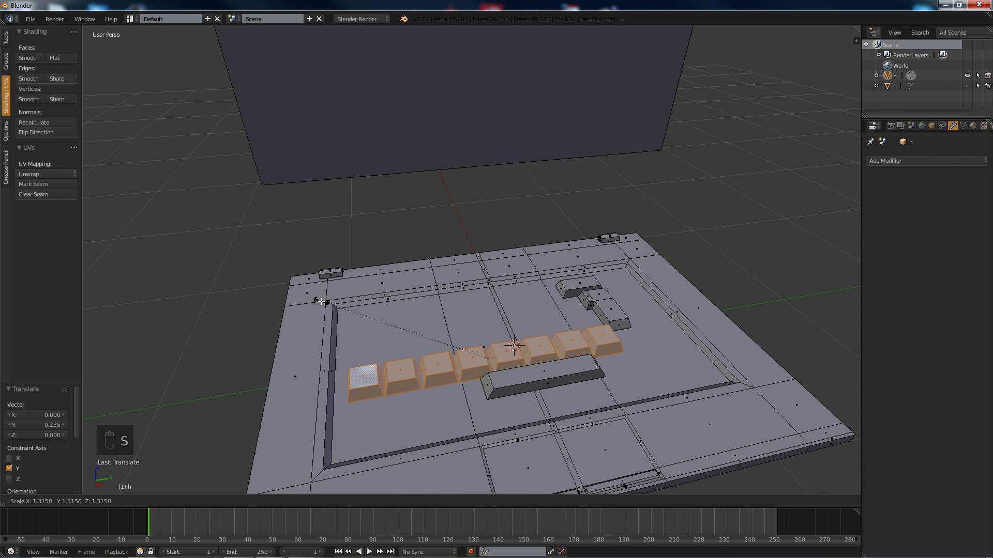
{"action": "left_click", "coordinate": [316, 302]}
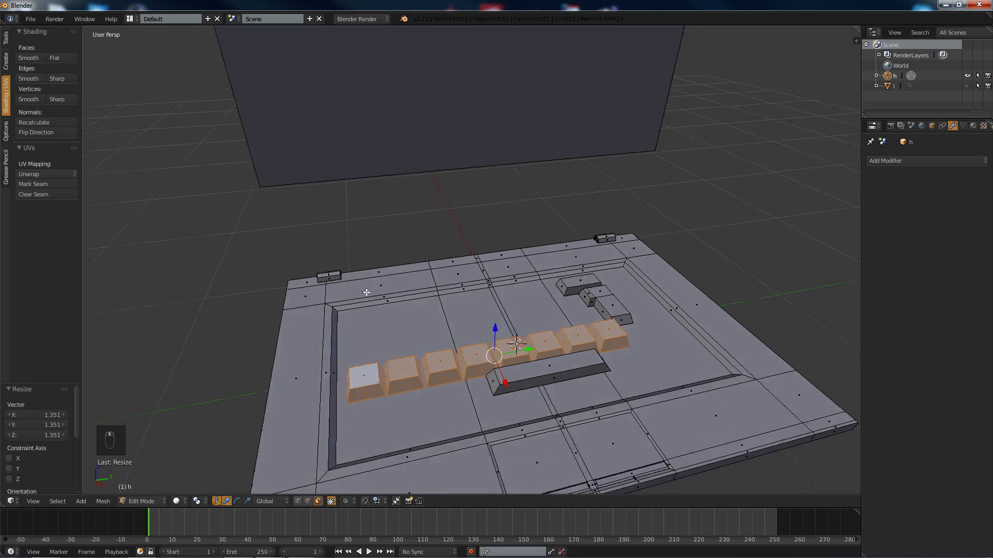
{"action": "middle_click_drag", "start_coordinate": [366, 288], "coordinate": [444, 321]}
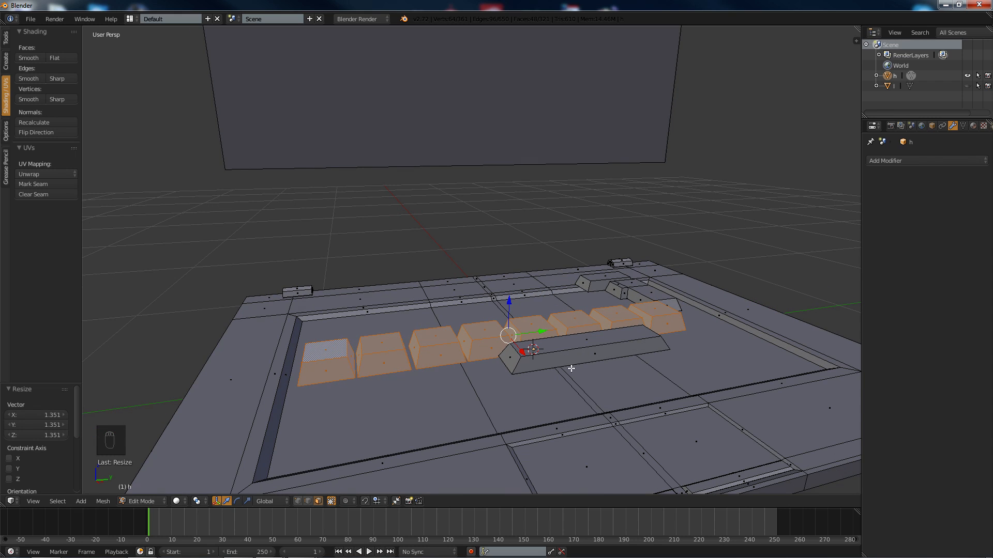
{"action": "middle_click_drag", "start_coordinate": [535, 364], "coordinate": [419, 372]}
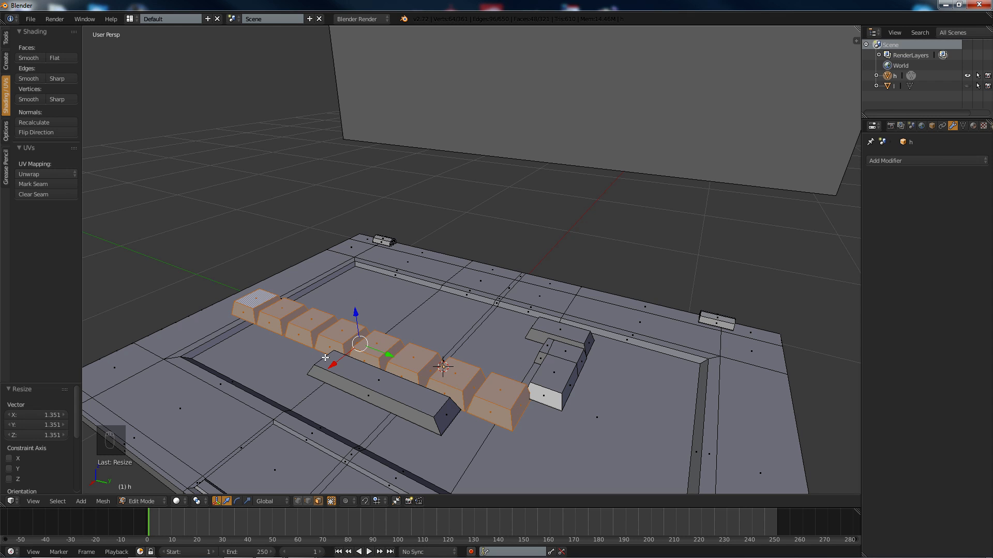
{"action": "middle_click_drag", "start_coordinate": [347, 321], "coordinate": [298, 310]}
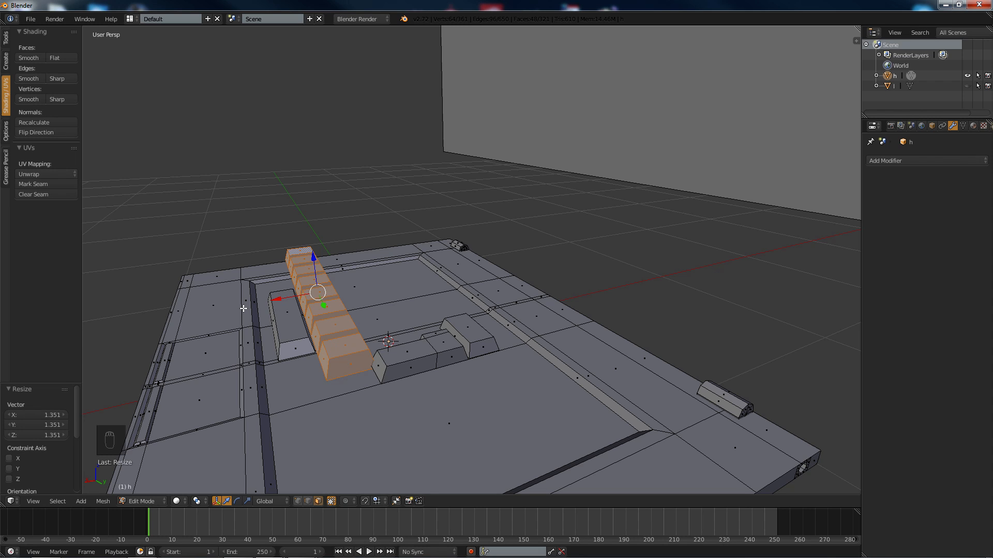
Step: Duplicate the selected row of eight small blocks and offset the copy -0.198 along X to form a second row
{"action": "key", "text": "shift+d"}
{"action": "key", "text": "x"}
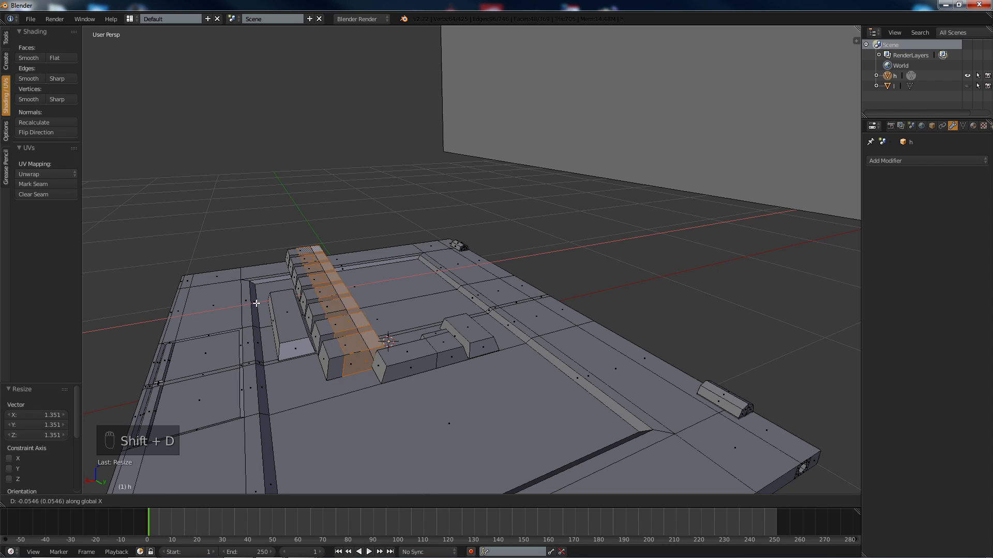
{"action": "left_click", "coordinate": [280, 295]}
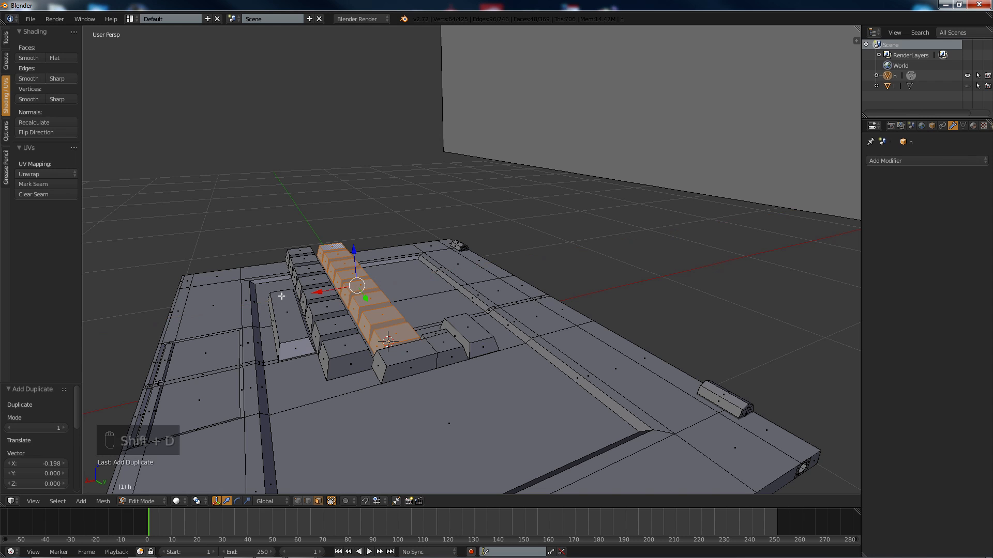
{"action": "middle_click_drag", "start_coordinate": [299, 279], "coordinate": [363, 304]}
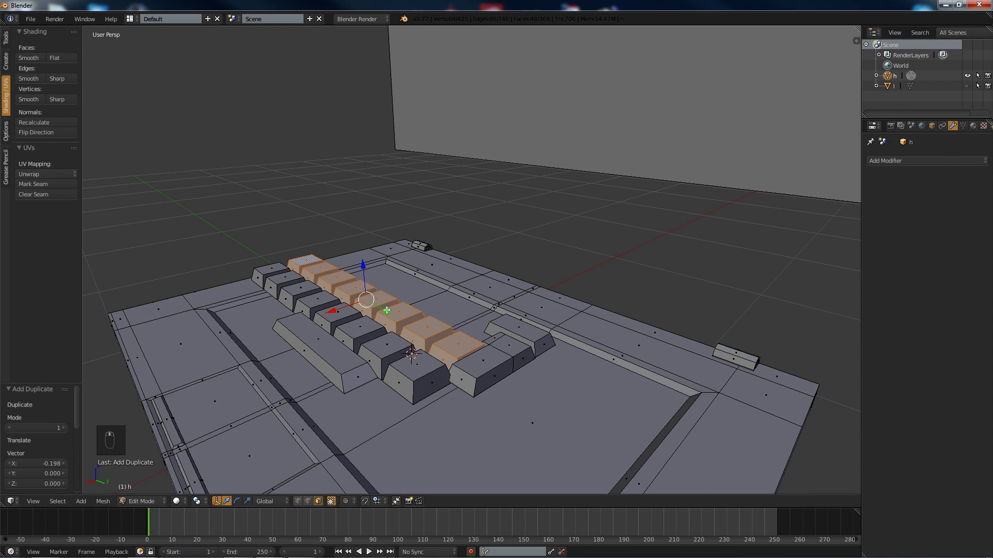
Step: Stagger the second row of blocks along Y with successive moves of -0.057, 0.015 and -0.038
{"action": "key", "text": "g"}
{"action": "key", "text": "y"}
{"action": "left_click", "coordinate": [379, 308]}
{"action": "middle_click_drag", "start_coordinate": [379, 309], "coordinate": [388, 331]}
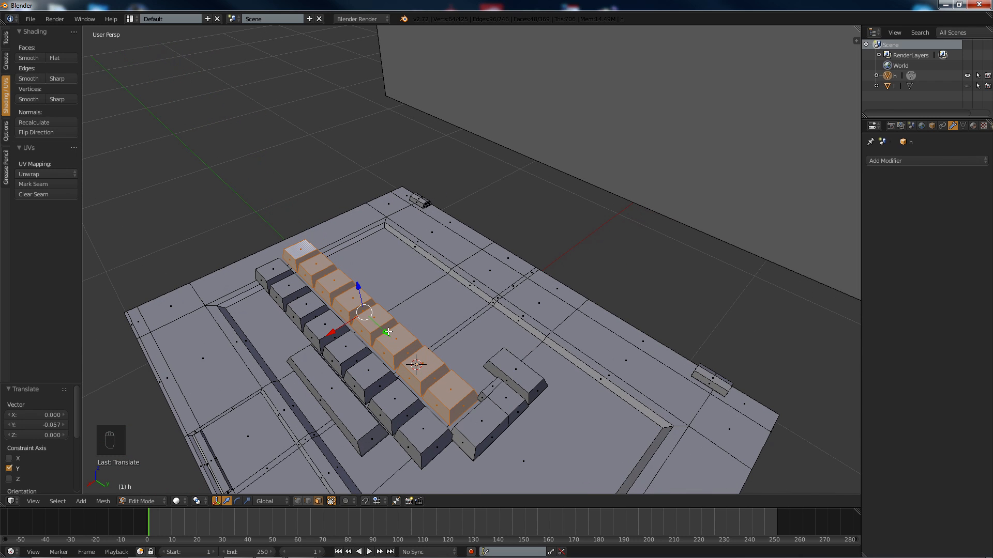
{"action": "left_click_drag", "start_coordinate": [384, 333], "coordinate": [387, 335]}
{"action": "middle_click_drag", "start_coordinate": [407, 337], "coordinate": [384, 340]}
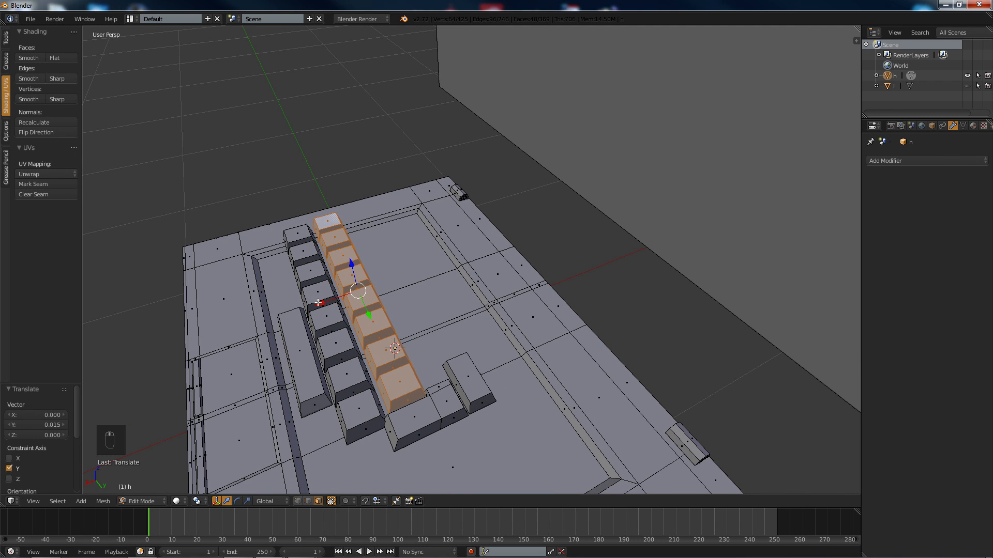
{"action": "left_click_drag", "start_coordinate": [319, 303], "coordinate": [361, 320]}
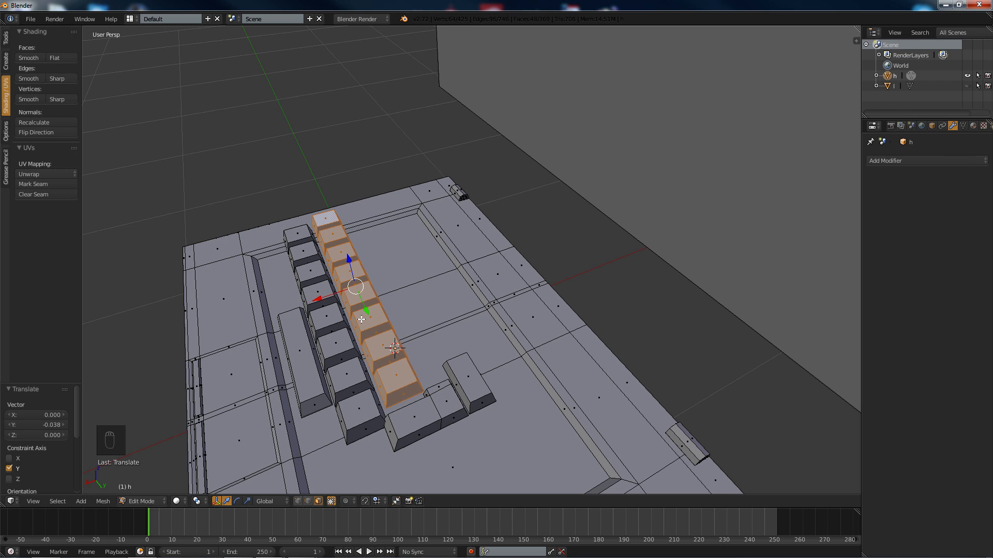
{"action": "middle_click_drag", "start_coordinate": [412, 336], "coordinate": [436, 330]}
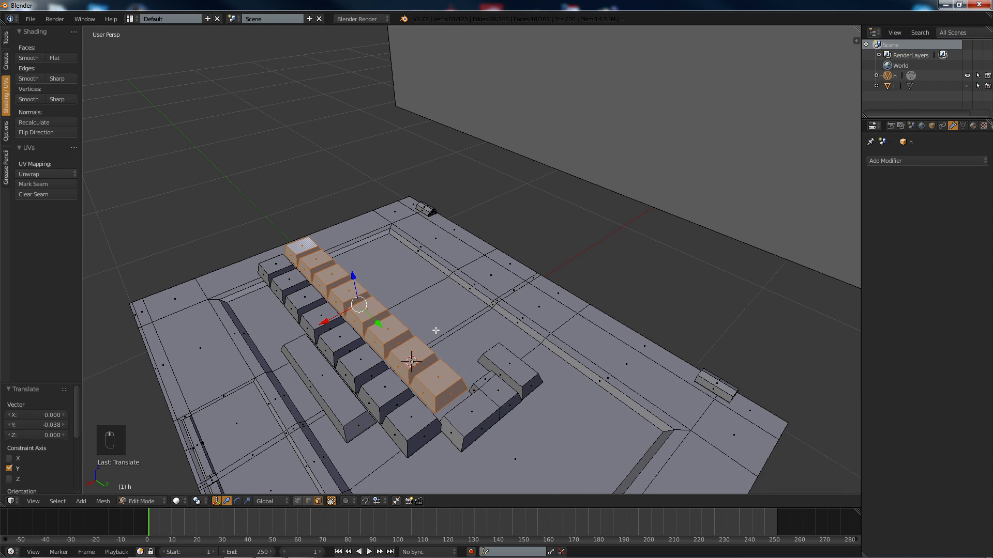
Step: Duplicate the second row of blocks -0.198 along X as a third row and shift the copy 0.012 along Y
{"action": "key", "text": "shift+d"}
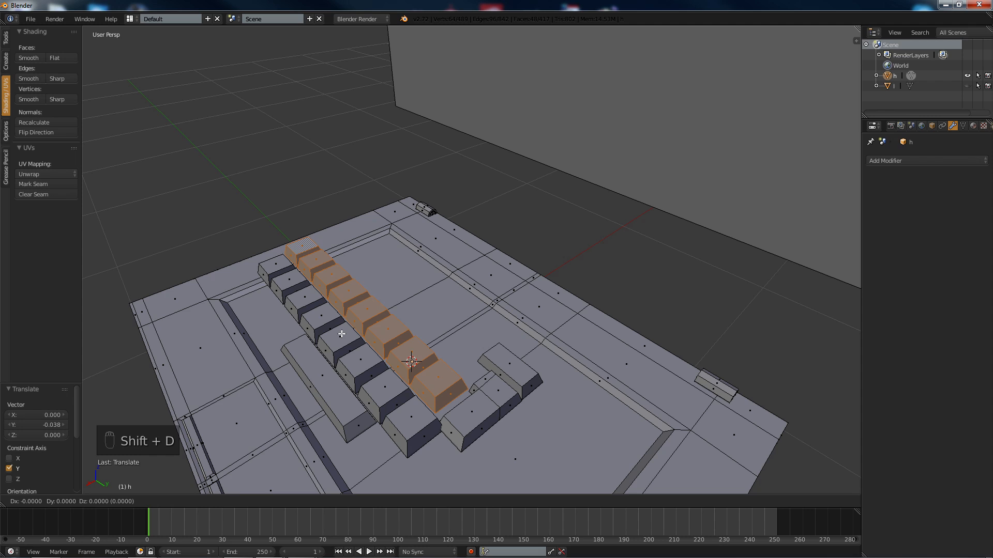
{"action": "key", "text": "x"}
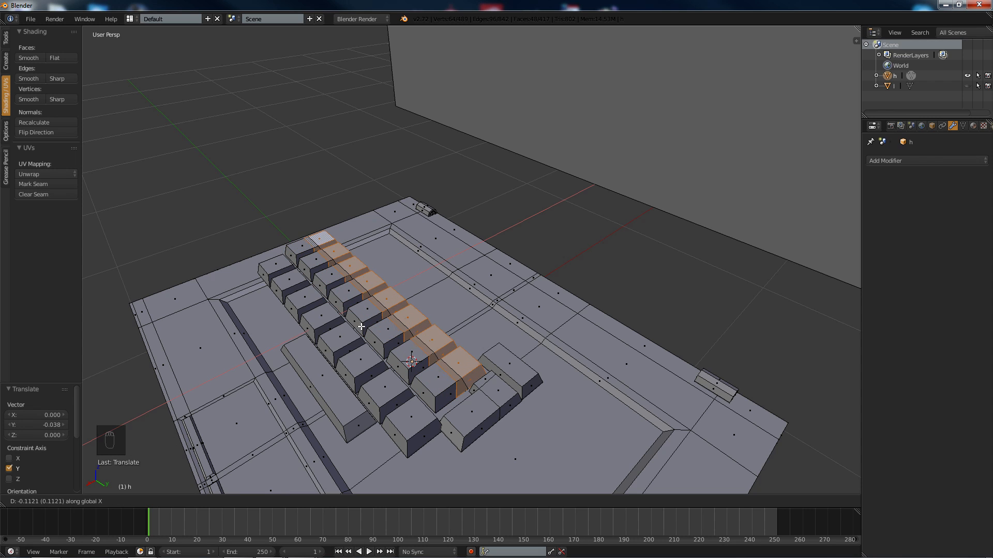
{"action": "left_click", "coordinate": [375, 322]}
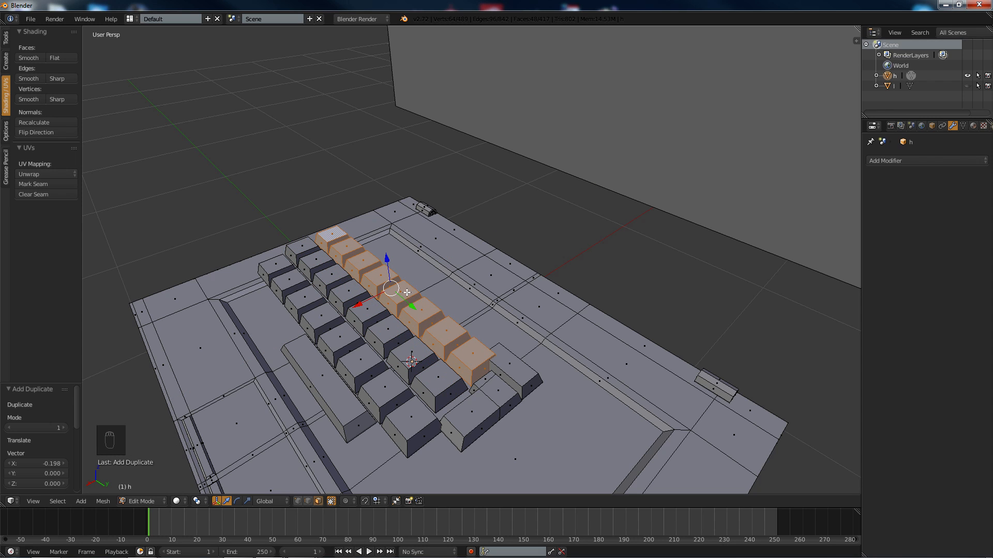
{"action": "middle_click_drag", "start_coordinate": [469, 376], "coordinate": [445, 386]}
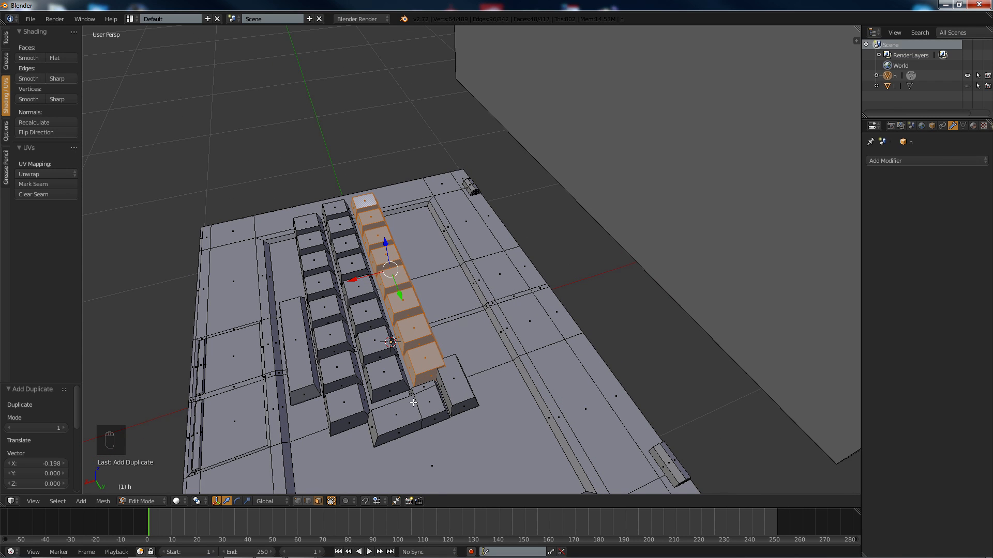
{"action": "middle_click_drag", "start_coordinate": [427, 373], "coordinate": [385, 348]}
{"action": "scroll", "coordinate": [466, 371], "scroll_direction": "up", "scroll_amount": 4}
{"action": "scroll", "coordinate": [443, 365], "scroll_direction": "up", "scroll_amount": 3}
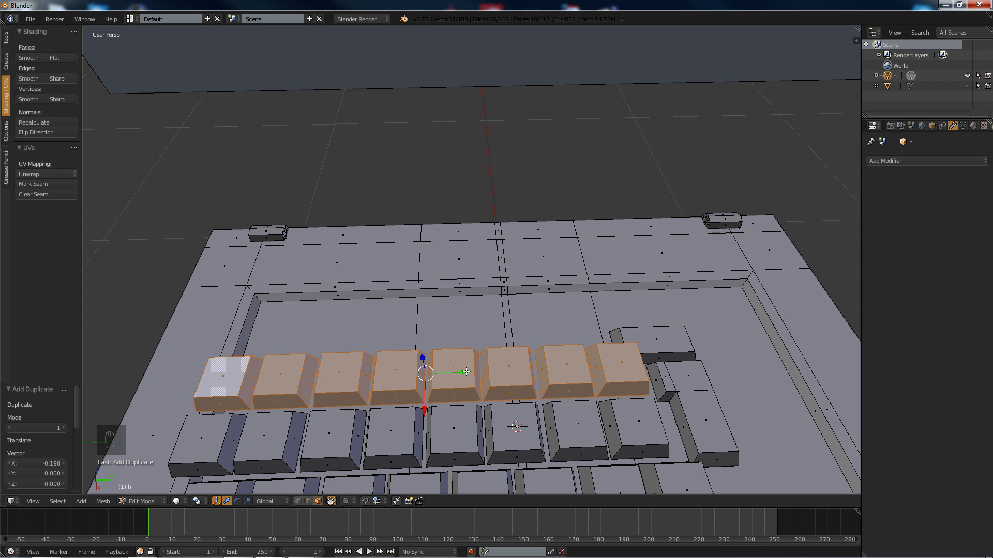
{"action": "left_click_drag", "start_coordinate": [466, 372], "coordinate": [465, 373]}
Step: Select the faces of the whole L-shaped block group beside the rows, including its underside and inner faces
{"action": "middle_click_drag", "start_coordinate": [465, 373], "coordinate": [376, 296]}
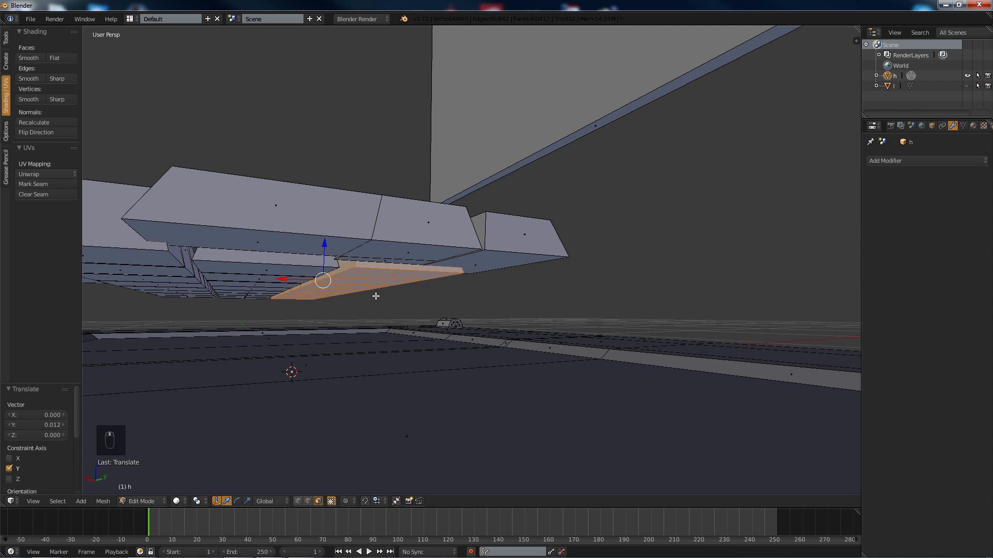
{"action": "right_click", "coordinate": [238, 207]}
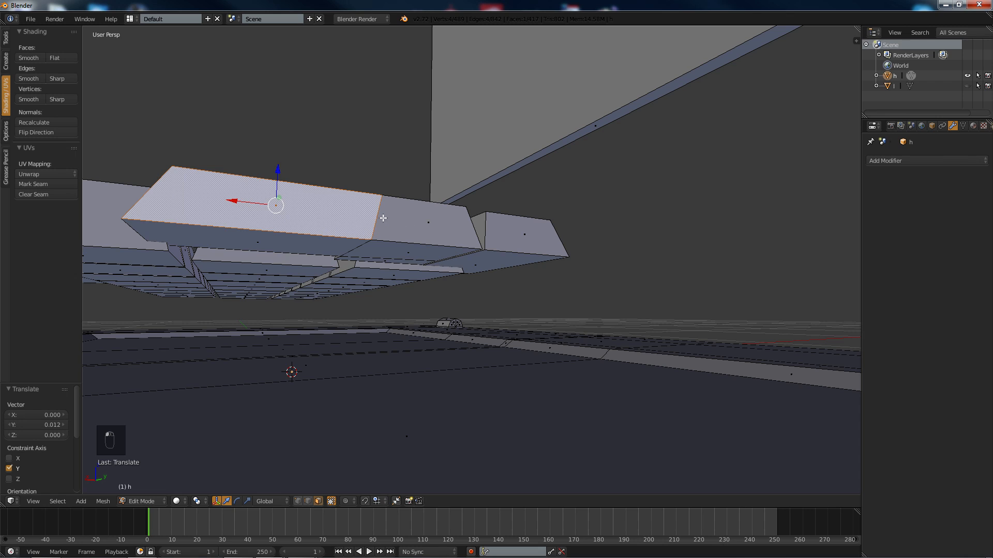
{"action": "right_click", "coordinate": [470, 220], "text": "alt+shift"}
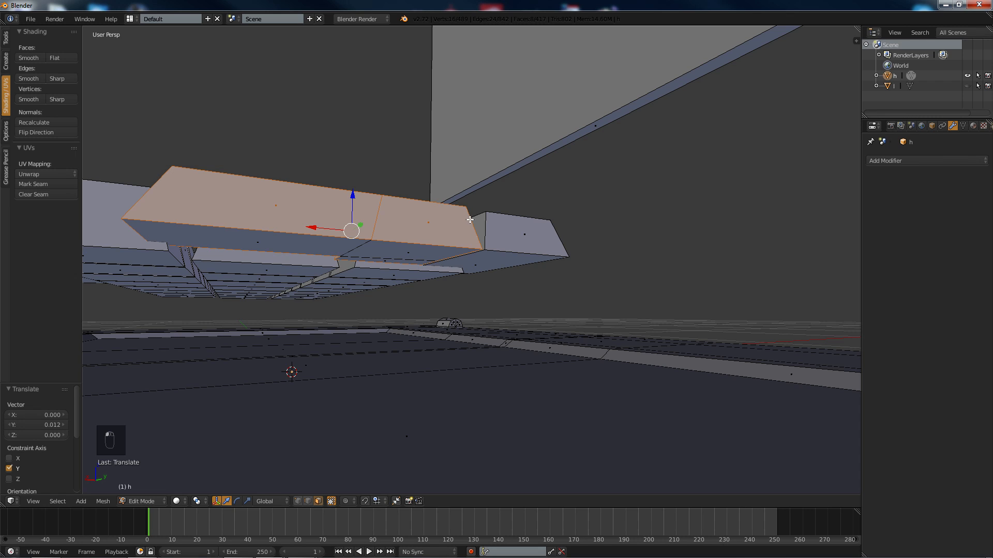
{"action": "right_click", "coordinate": [563, 232], "text": "alt+shift"}
{"action": "right_click", "coordinate": [477, 257], "text": "shift"}
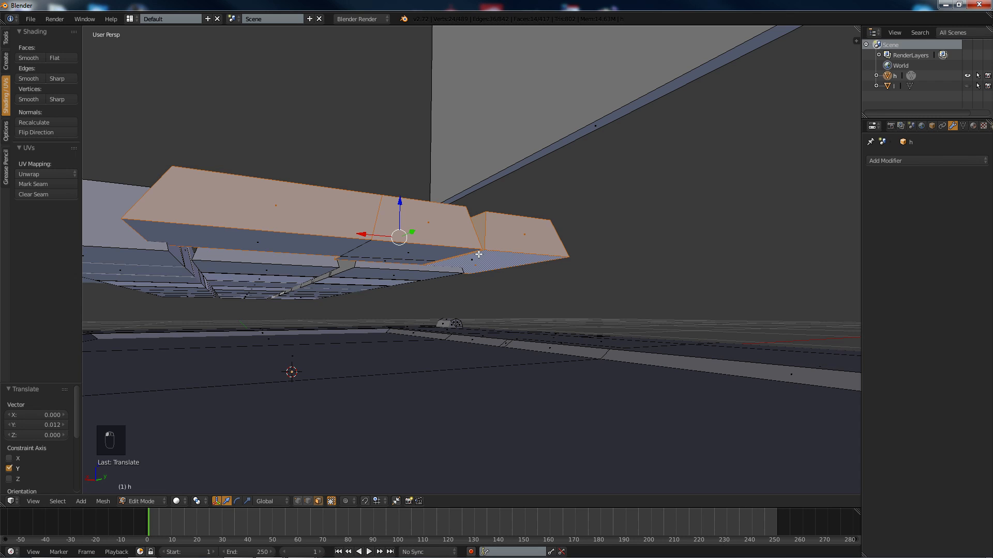
{"action": "right_click", "coordinate": [352, 248], "text": "alt+shift"}
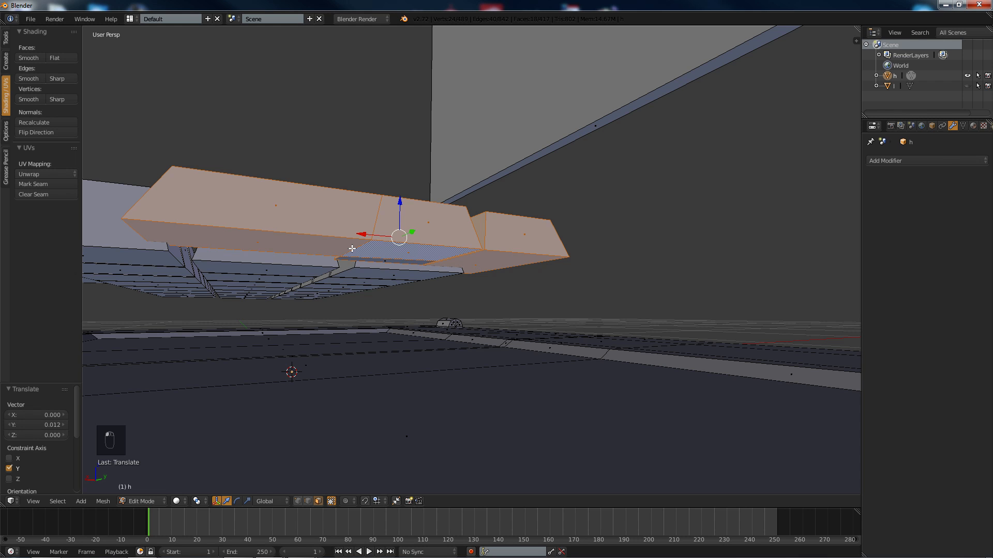
{"action": "right_click", "coordinate": [365, 258], "text": "alt+shift"}
{"action": "right_click", "coordinate": [366, 258], "text": "alt+shift"}
Step: Add the long bar block to the L-shaped group's selection and scale them uniformly by about 1.129
{"action": "middle_click_drag", "start_coordinate": [293, 223], "coordinate": [337, 238]}
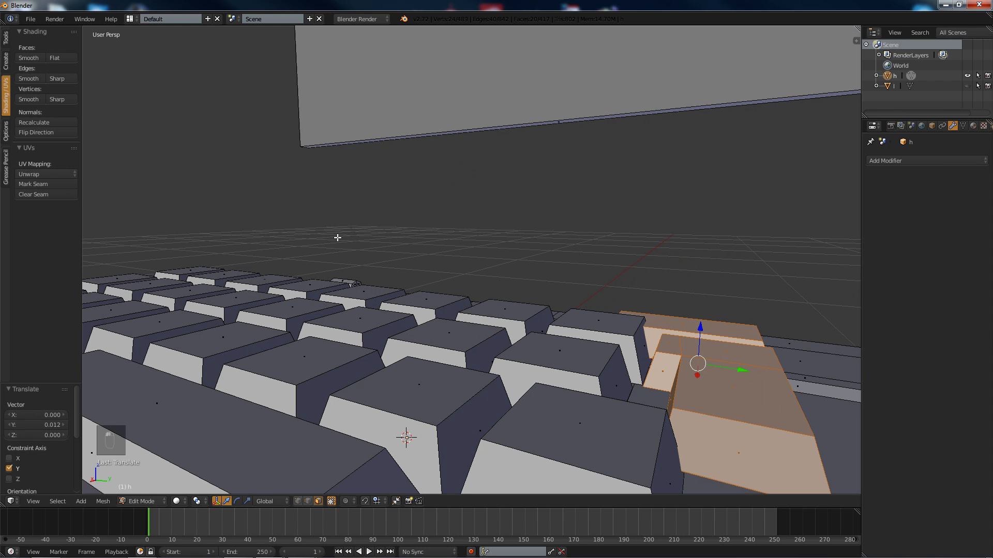
{"action": "scroll", "coordinate": [331, 250], "scroll_direction": "down", "scroll_amount": 2}
{"action": "right_click", "coordinate": [402, 398], "text": "alt+shift"}
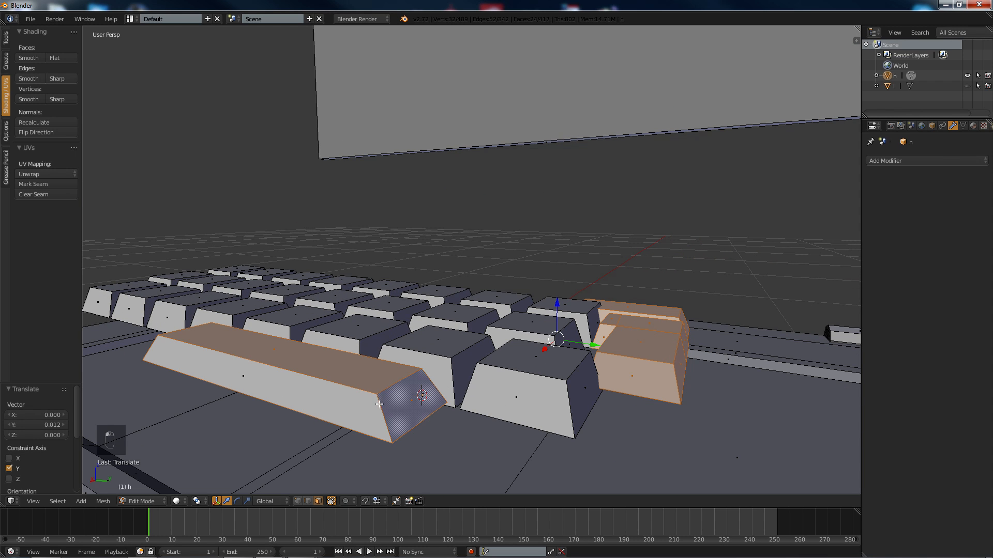
{"action": "right_click", "coordinate": [383, 408], "text": "alt+shift"}
{"action": "right_click", "coordinate": [382, 409], "text": "alt+shift"}
{"action": "scroll", "coordinate": [485, 317], "scroll_direction": "down", "scroll_amount": 2}
{"action": "middle_click_drag", "start_coordinate": [486, 317], "coordinate": [459, 343]}
{"action": "key", "text": "s"}
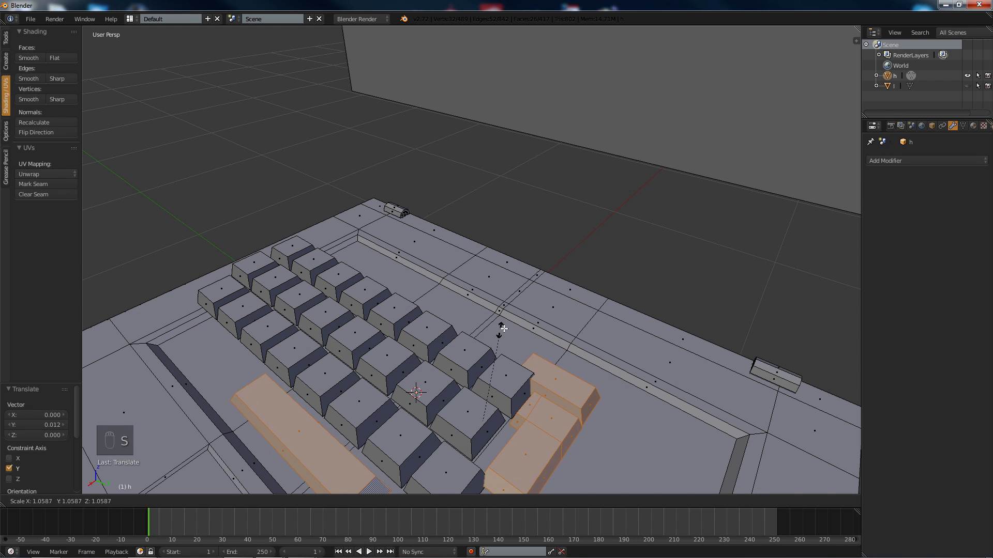
{"action": "left_click", "coordinate": [502, 327]}
Step: Select only the L-shaped block group and move it away from the rows along Y by 0.022 and a further 0.017
{"action": "middle_click_drag", "start_coordinate": [456, 317], "coordinate": [368, 305]}
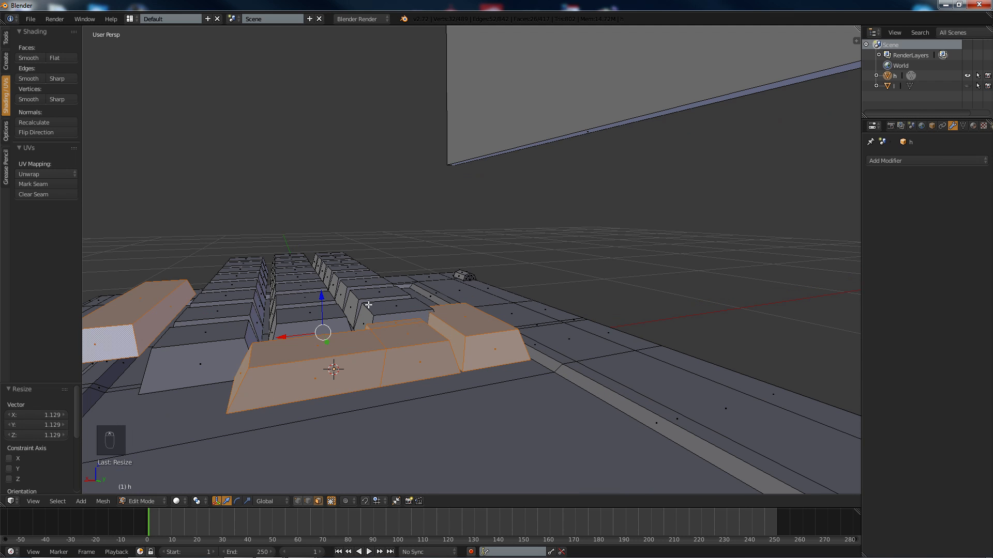
{"action": "right_click", "coordinate": [387, 366]}
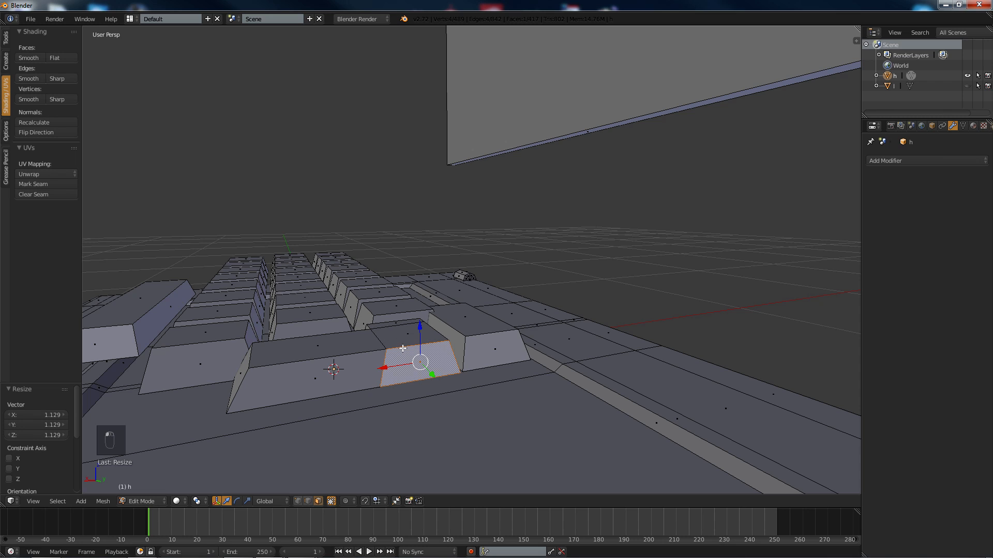
{"action": "key", "text": "a"}
{"action": "key", "text": "l"}
{"action": "key", "text": "l"}
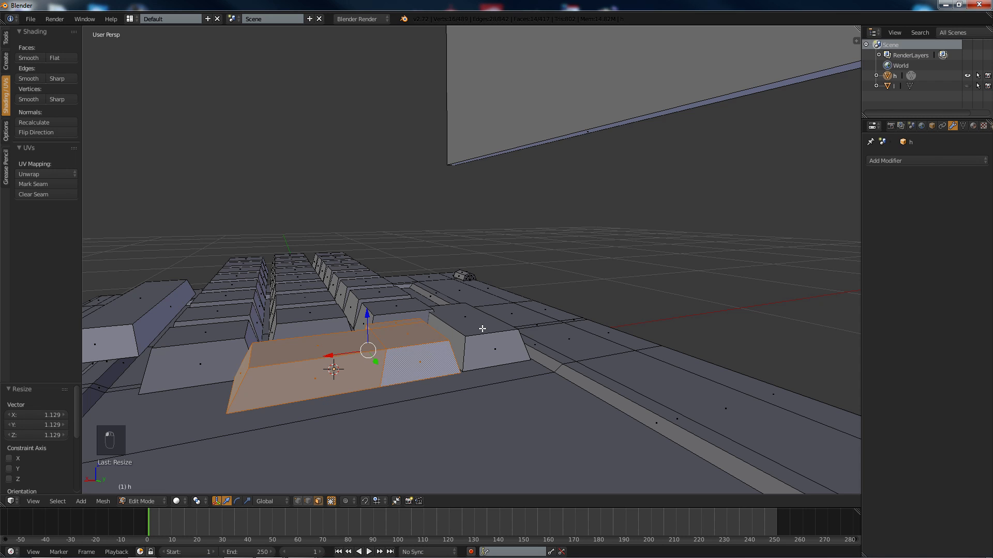
{"action": "key", "text": "l"}
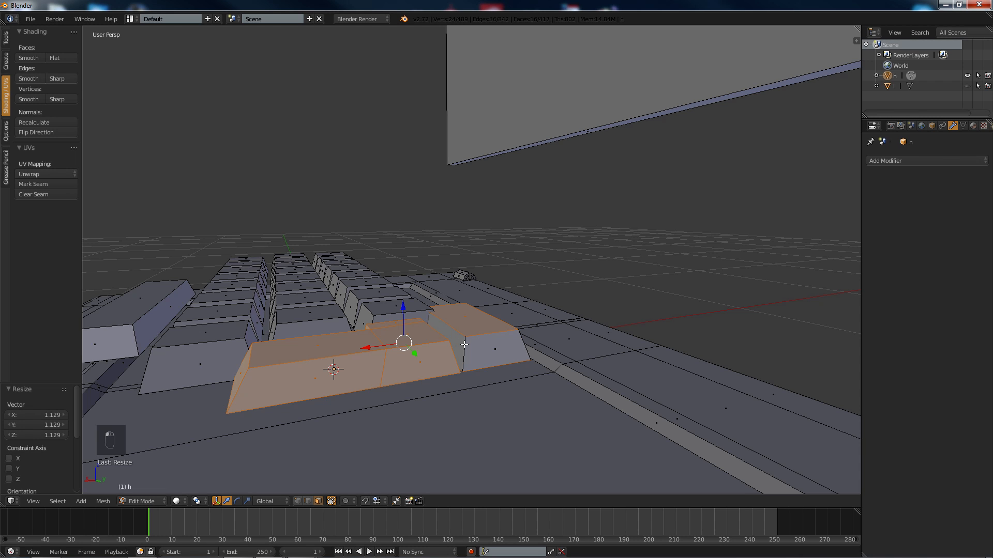
{"action": "scroll", "coordinate": [464, 345], "scroll_direction": "down", "scroll_amount": 3}
{"action": "middle_click_drag", "start_coordinate": [464, 345], "coordinate": [421, 337]}
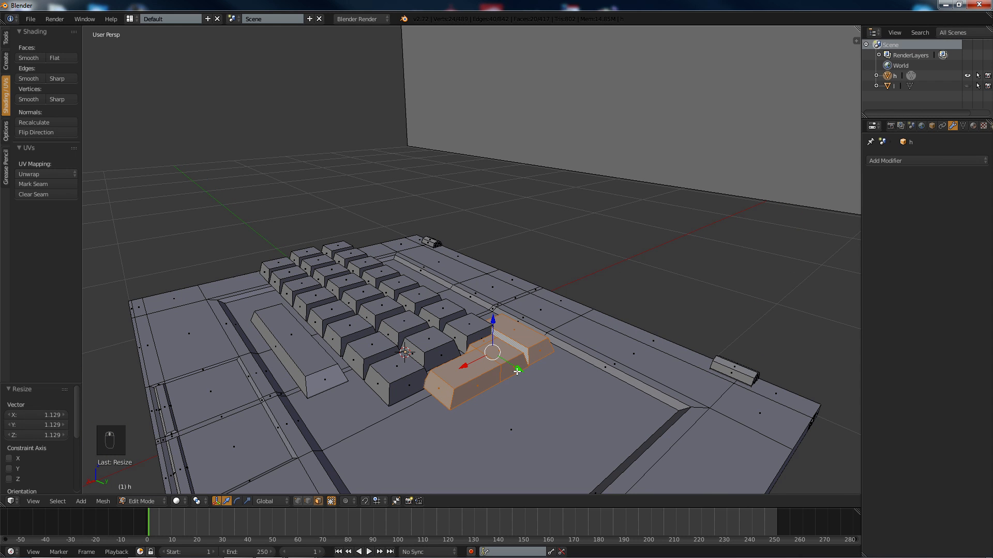
{"action": "left_click_drag", "start_coordinate": [519, 369], "coordinate": [528, 351]}
{"action": "middle_click_drag", "start_coordinate": [527, 351], "coordinate": [494, 381]}
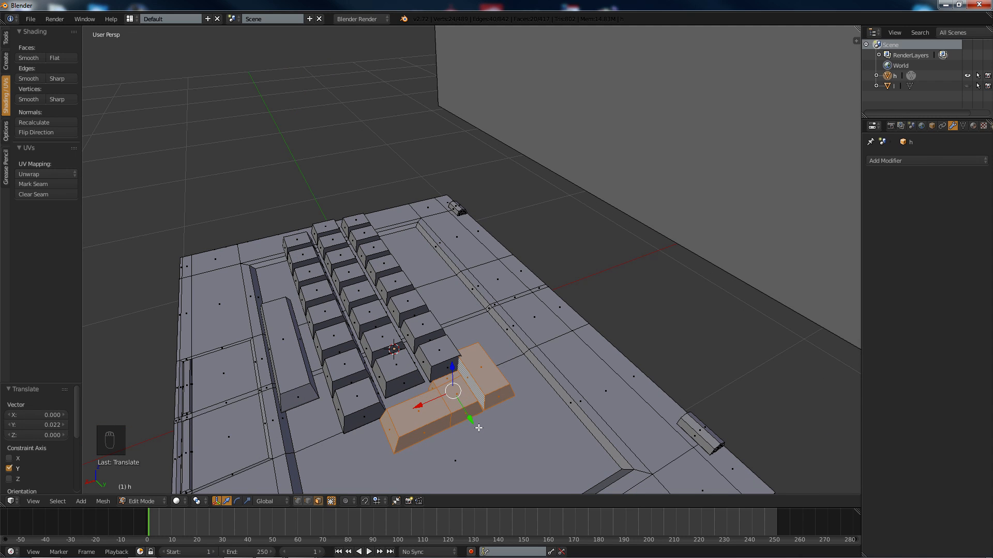
{"action": "left_click_drag", "start_coordinate": [469, 418], "coordinate": [470, 419]}
{"action": "middle_click_drag", "start_coordinate": [469, 419], "coordinate": [537, 392]}
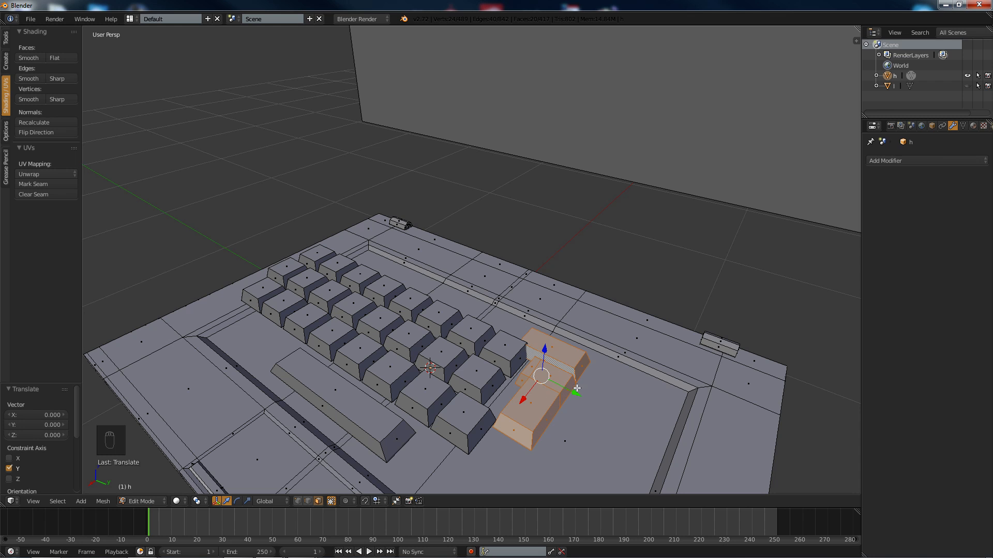
{"action": "left_click_drag", "start_coordinate": [576, 396], "coordinate": [582, 395]}
Step: Select only the separate end block of the L-shaped group and move it -0.050 along X
{"action": "middle_click_drag", "start_coordinate": [582, 396], "coordinate": [459, 363]}
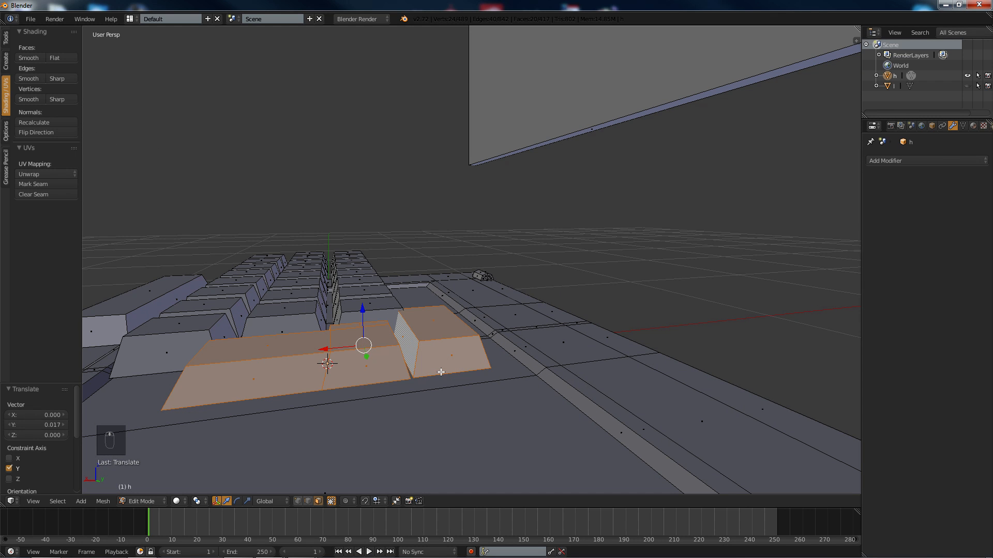
{"action": "key", "text": "a"}
{"action": "right_click", "coordinate": [444, 343]}
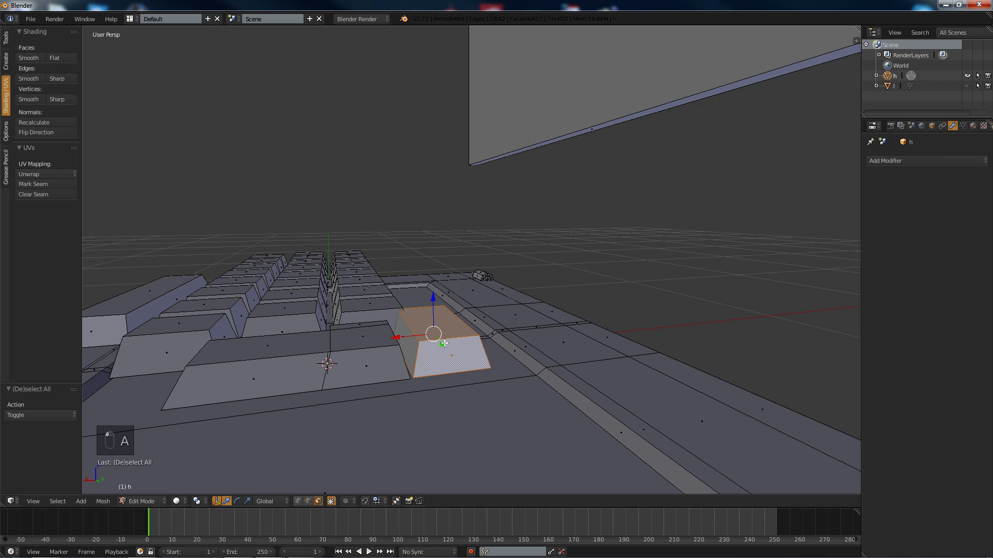
{"action": "right_click", "coordinate": [417, 361], "text": "alt+shift"}
{"action": "right_click", "coordinate": [417, 360], "text": "alt+shift"}
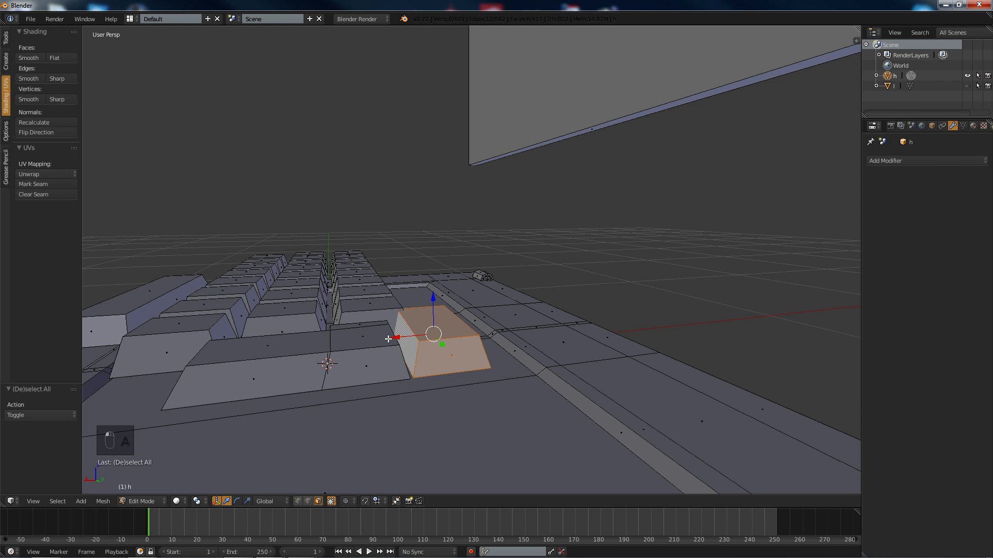
{"action": "left_click_drag", "start_coordinate": [400, 342], "coordinate": [394, 342]}
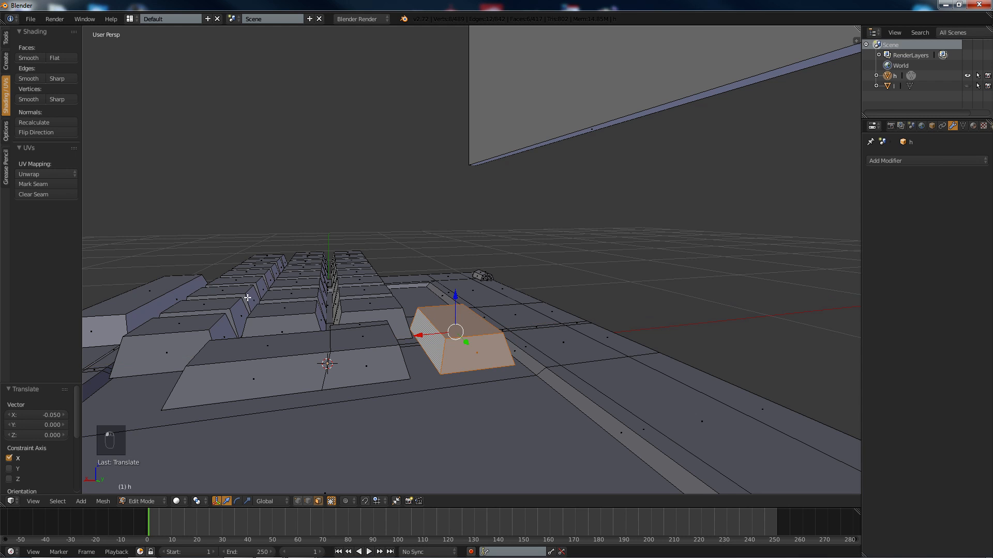
Step: Show the mesh as an orthographic wireframe from the side and select all the raised blocks above the panel
{"action": "middle_click_drag", "start_coordinate": [394, 342], "coordinate": [184, 261]}
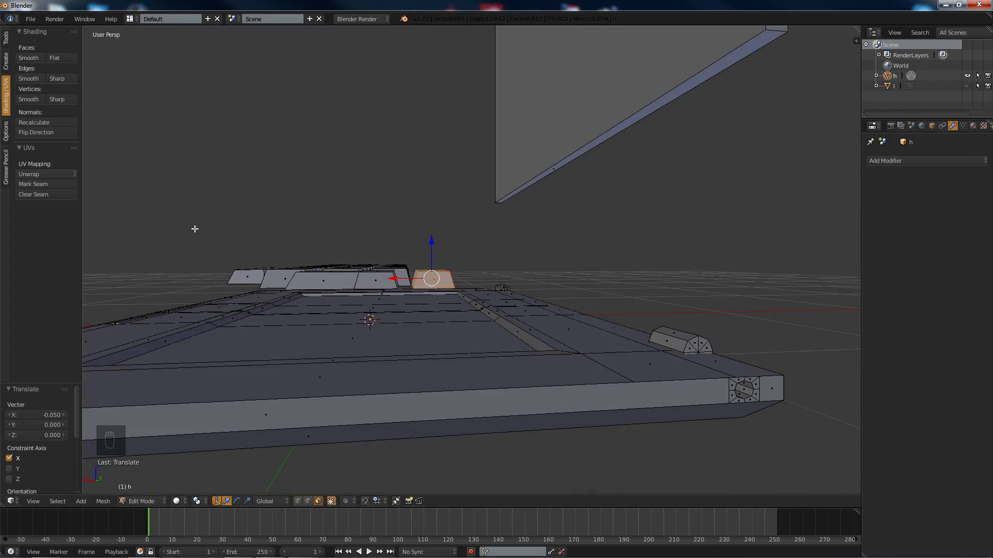
{"action": "key", "text": "z"}
{"action": "key", "text": "KP_5"}
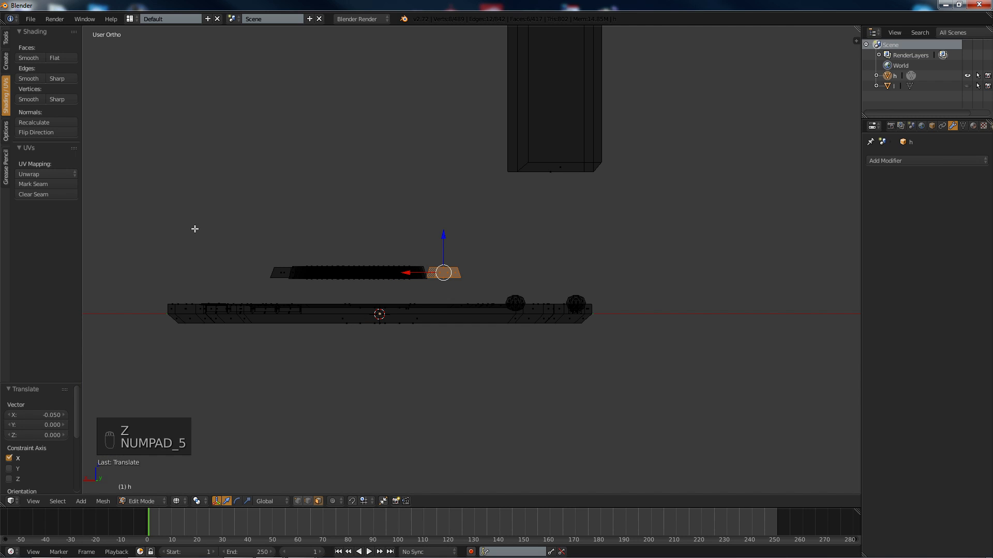
{"action": "key", "text": "a"}
{"action": "key", "text": "a"}
{"action": "key", "text": "b"}
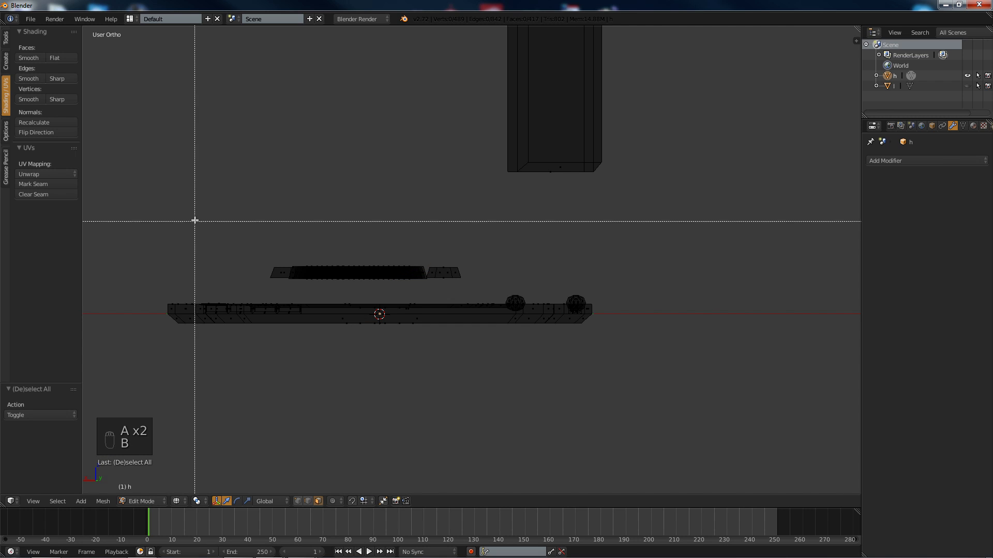
{"action": "left_click_drag", "start_coordinate": [214, 221], "coordinate": [489, 283]}
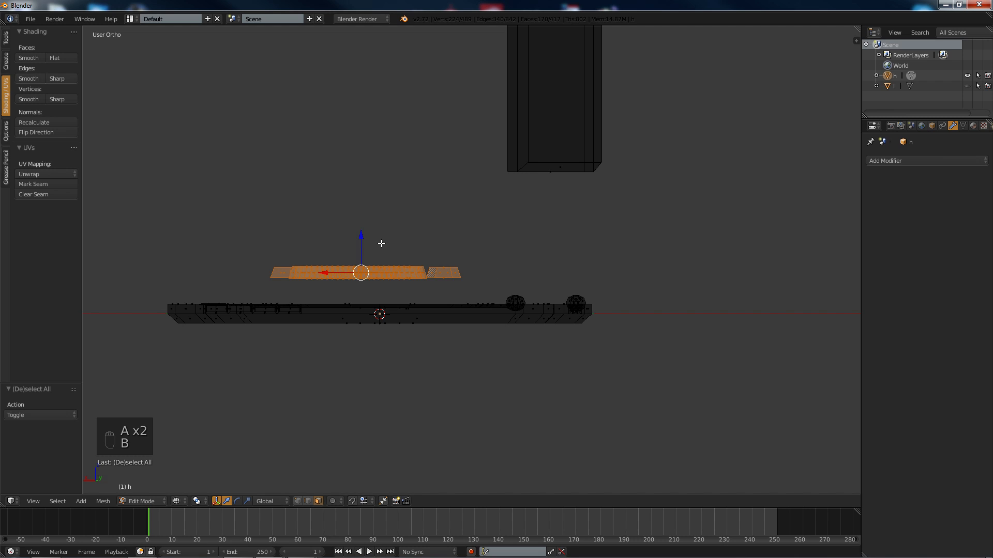
Step: Lower the selected raised blocks onto the panel by -0.206 along Z, then return to a solid perspective display
{"action": "key", "text": "g"}
{"action": "key", "text": "z"}
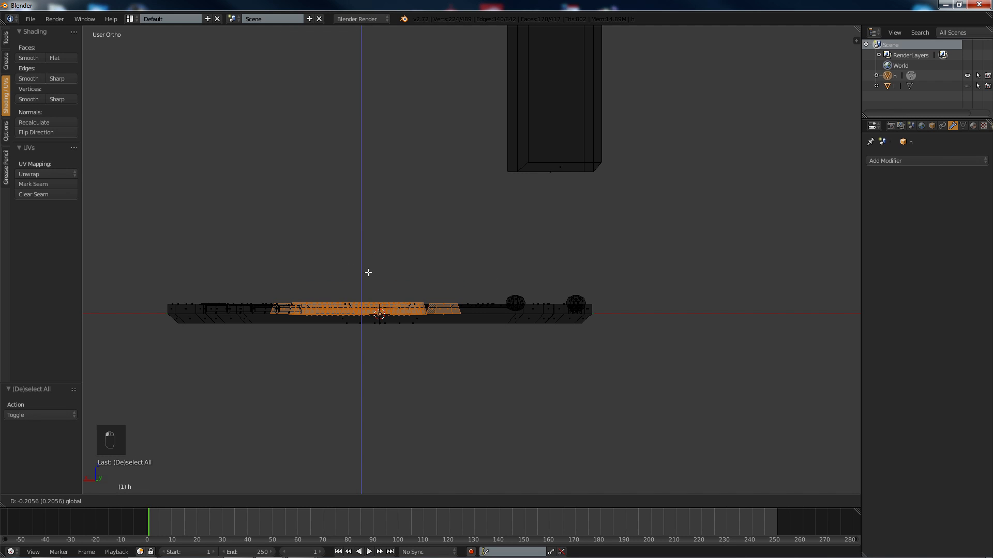
{"action": "left_click", "coordinate": [367, 274]}
{"action": "middle_click_drag", "start_coordinate": [325, 246], "coordinate": [360, 270]}
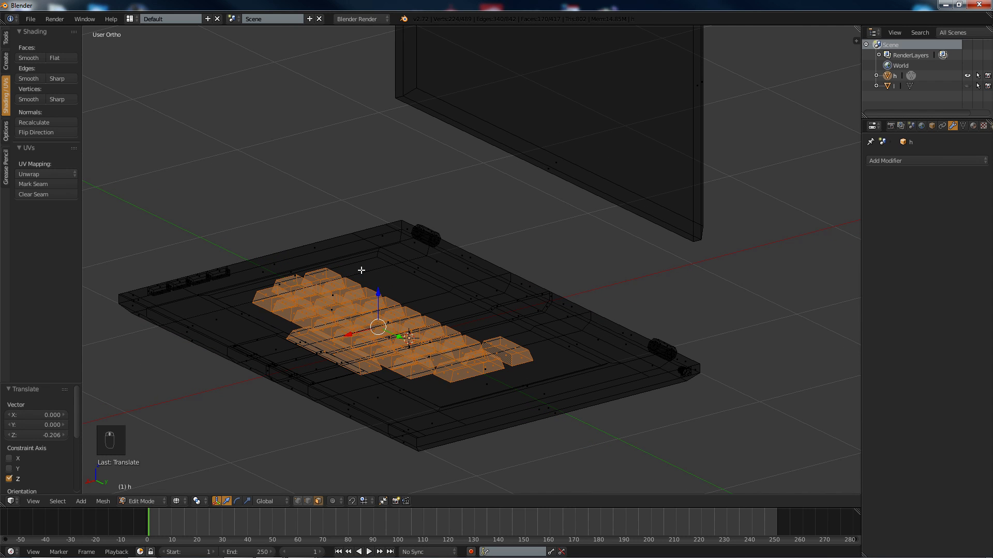
{"action": "key", "text": "KP_5"}
{"action": "key", "text": "z"}
{"action": "middle_click_drag", "start_coordinate": [361, 270], "coordinate": [433, 301]}
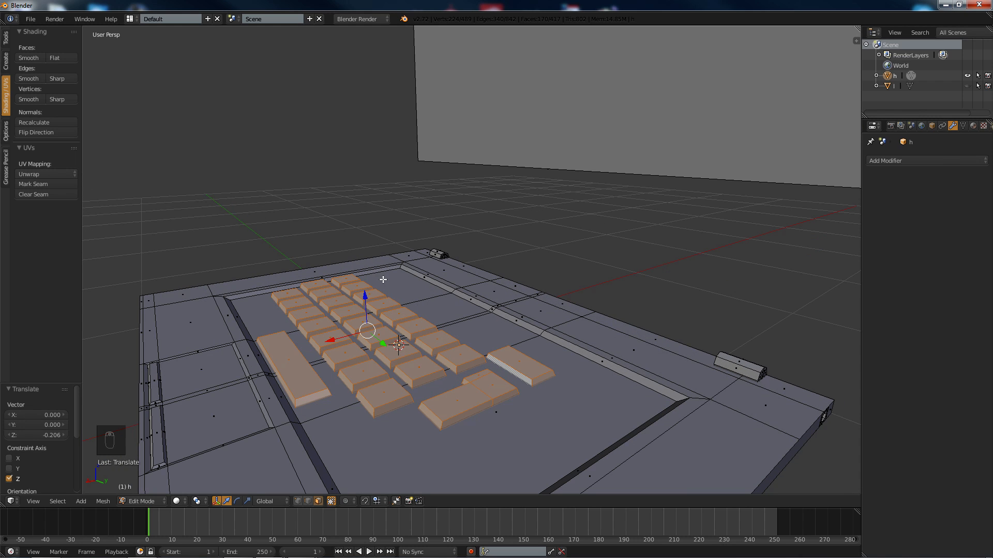
{"action": "middle_click_drag", "start_coordinate": [383, 280], "coordinate": [389, 293]}
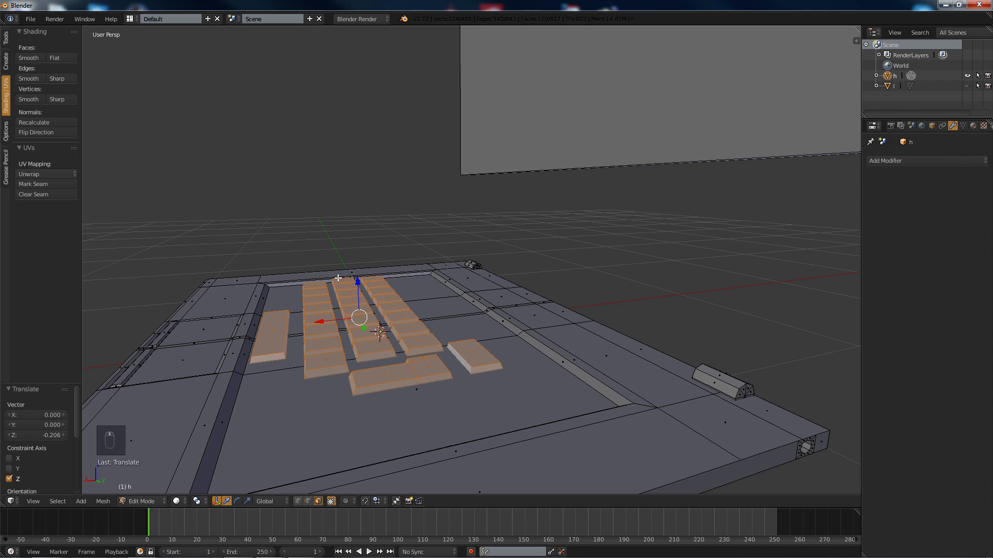
Step: Flatten the blocks to 0.339 of their height along Z, raise them about 0.03, and deselect everything
{"action": "key", "text": "s"}
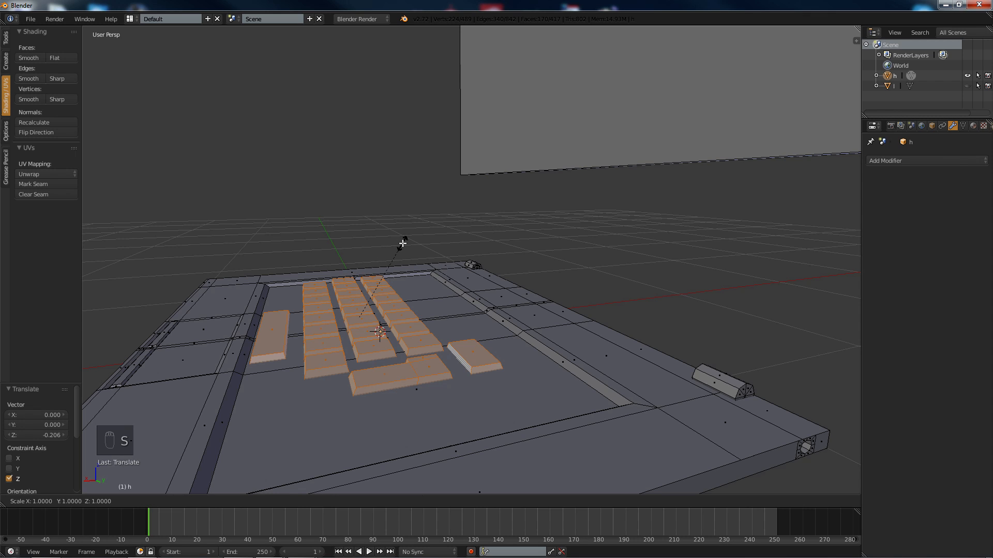
{"action": "key", "text": "z"}
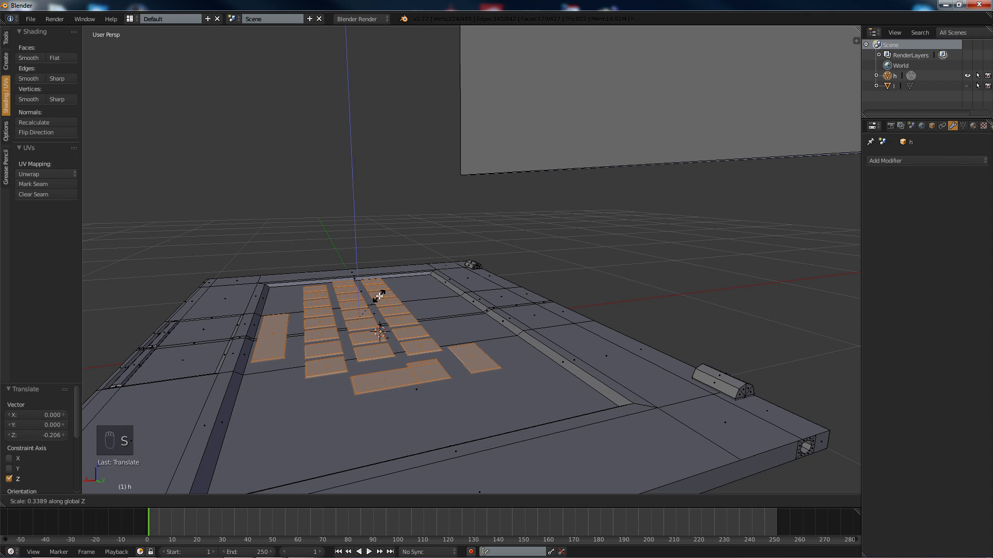
{"action": "left_click", "coordinate": [380, 292]}
{"action": "key", "text": "e"}
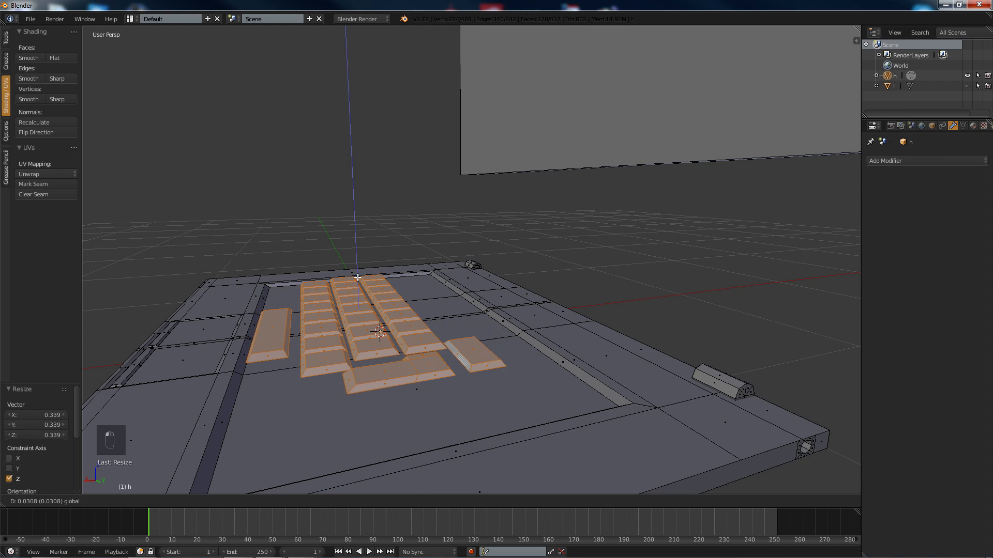
{"action": "left_click", "coordinate": [357, 281]}
{"action": "middle_click_drag", "start_coordinate": [312, 245], "coordinate": [339, 239]}
{"action": "scroll", "coordinate": [305, 273], "scroll_direction": "up", "scroll_amount": 1}
{"action": "middle_click_drag", "start_coordinate": [309, 273], "coordinate": [340, 298]}
{"action": "key", "text": "a"}
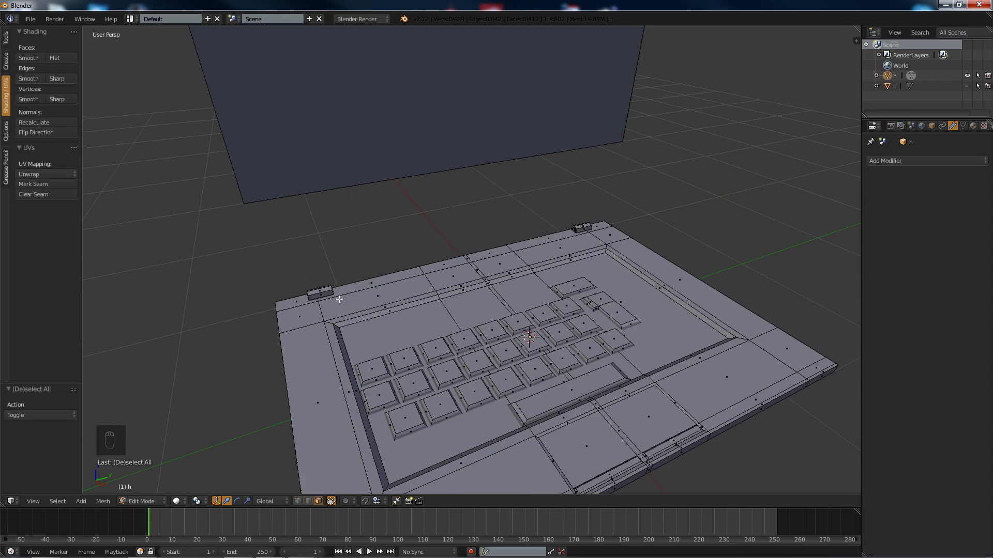
Step: Select the strip of faces between the two hinges beside the panel's recessed area and delete those faces
{"action": "scroll", "coordinate": [355, 310], "scroll_direction": "up", "scroll_amount": 3}
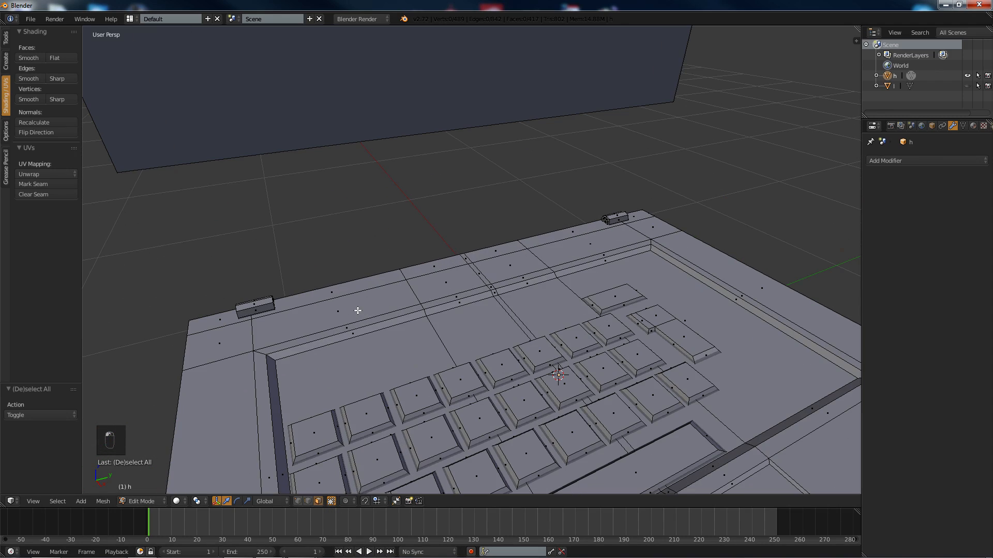
{"action": "right_click", "coordinate": [373, 291]}
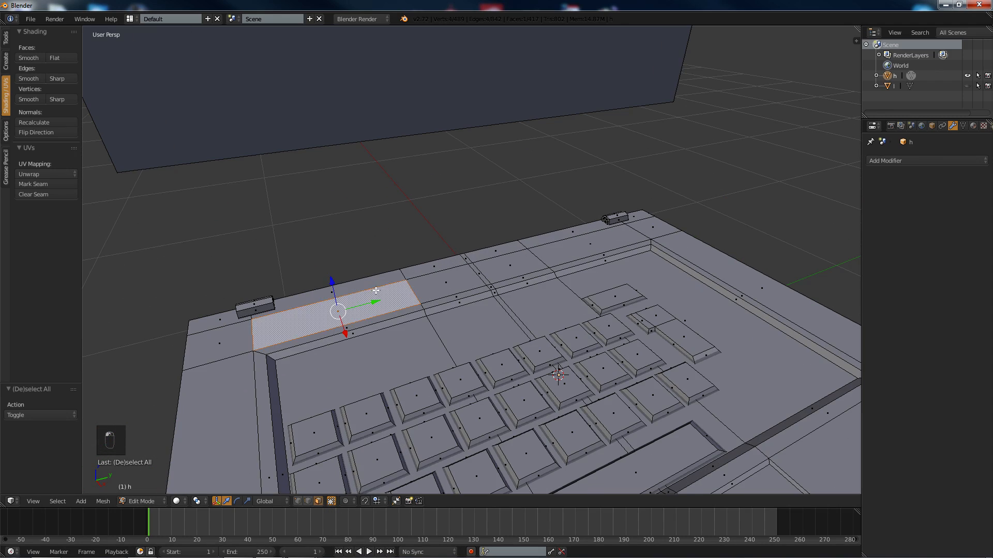
{"action": "right_click", "coordinate": [567, 248], "text": "ctrl"}
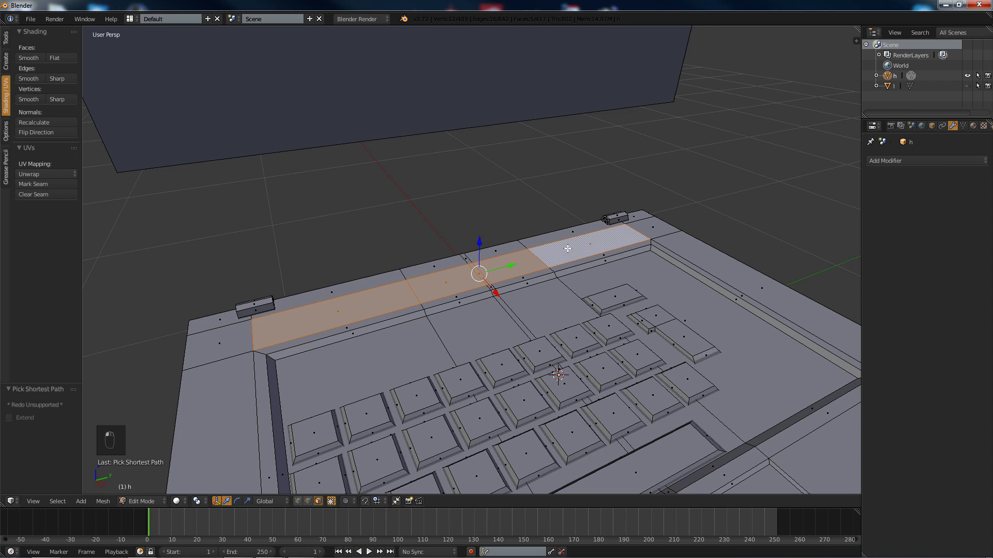
{"action": "key", "text": "Delete"}
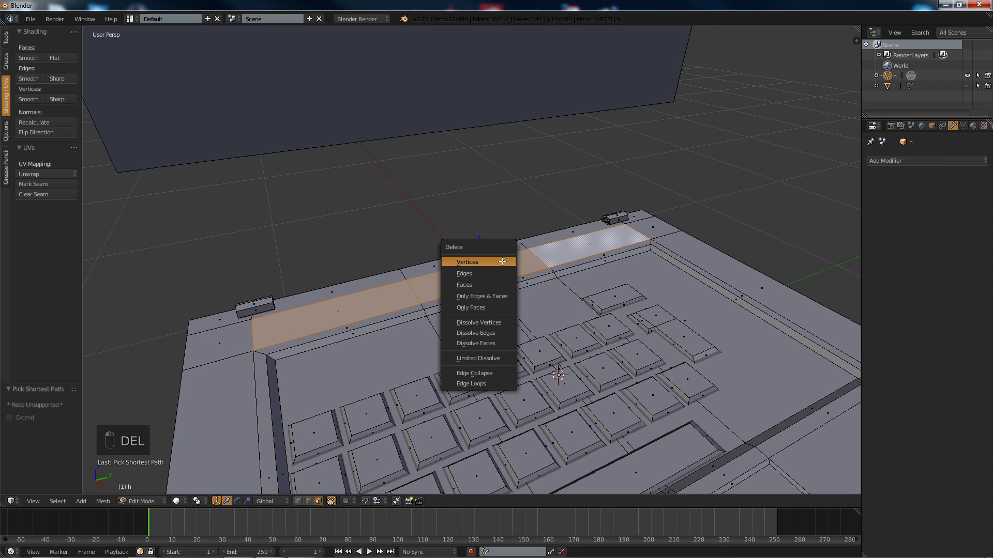
{"action": "left_click", "coordinate": [477, 283]}
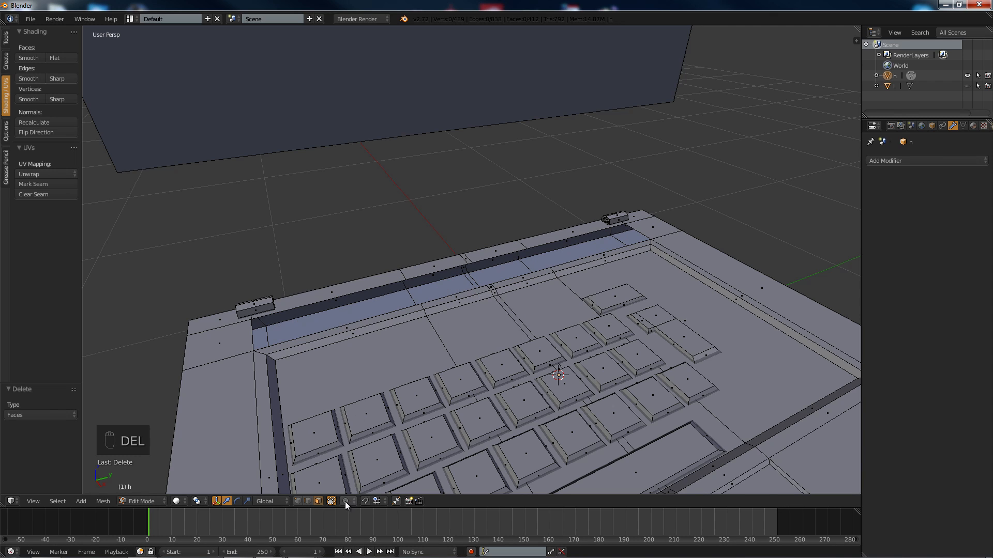
Step: Select the two short end edges of the open strip and fill the gap with a single face
{"action": "right_click", "coordinate": [249, 335]}
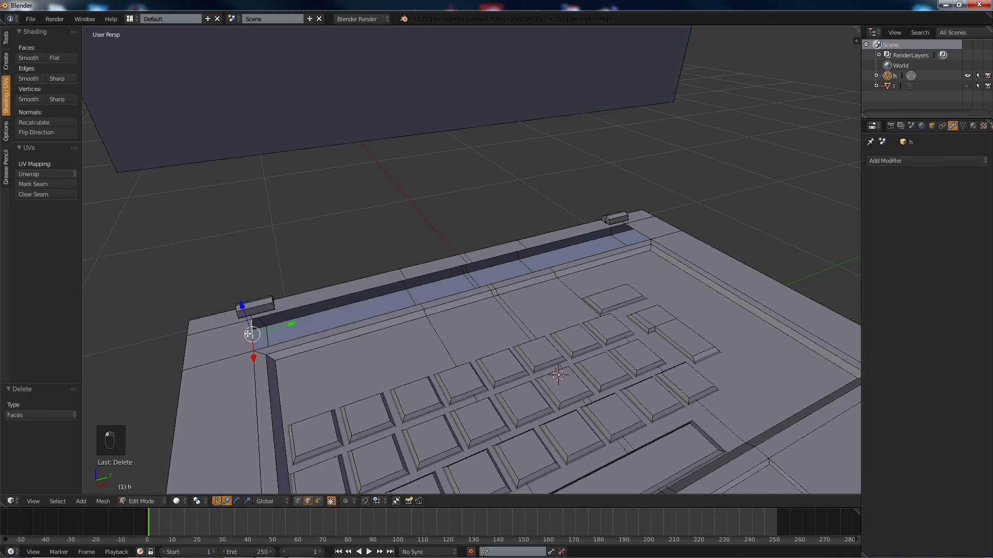
{"action": "right_click", "coordinate": [636, 229], "text": "shift"}
{"action": "key", "text": "f"}
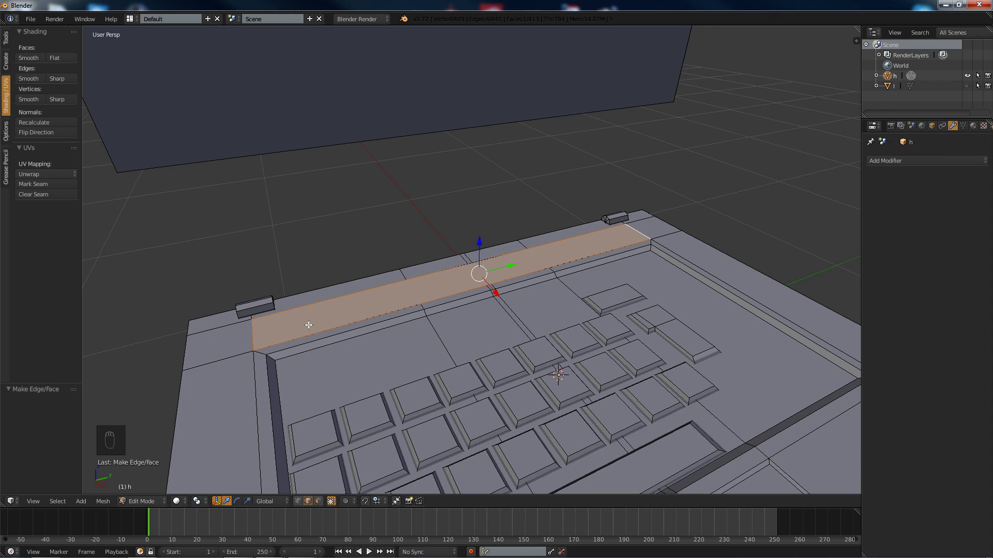
Step: Select the new strip face and divide it crosswise with a loop cut of 9 evenly spaced cuts
{"action": "left_click", "coordinate": [318, 501]}
{"action": "right_click", "coordinate": [365, 309]}
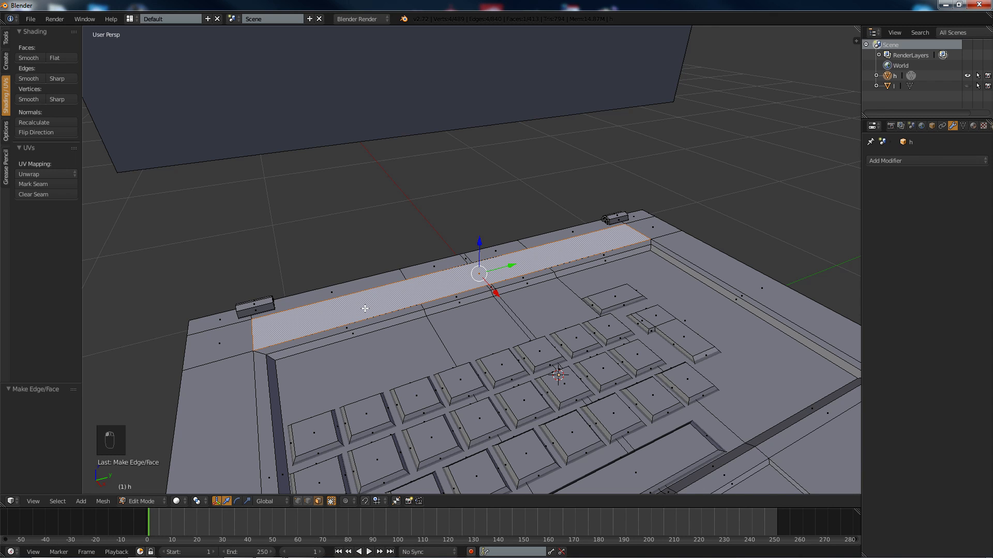
{"action": "key", "text": "ctrl+r"}
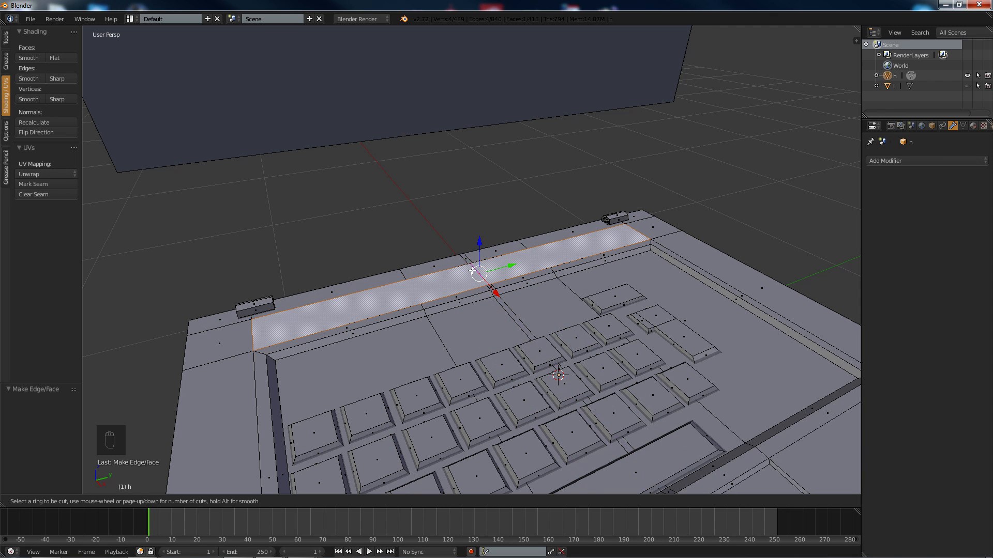
{"action": "key", "text": "5"}
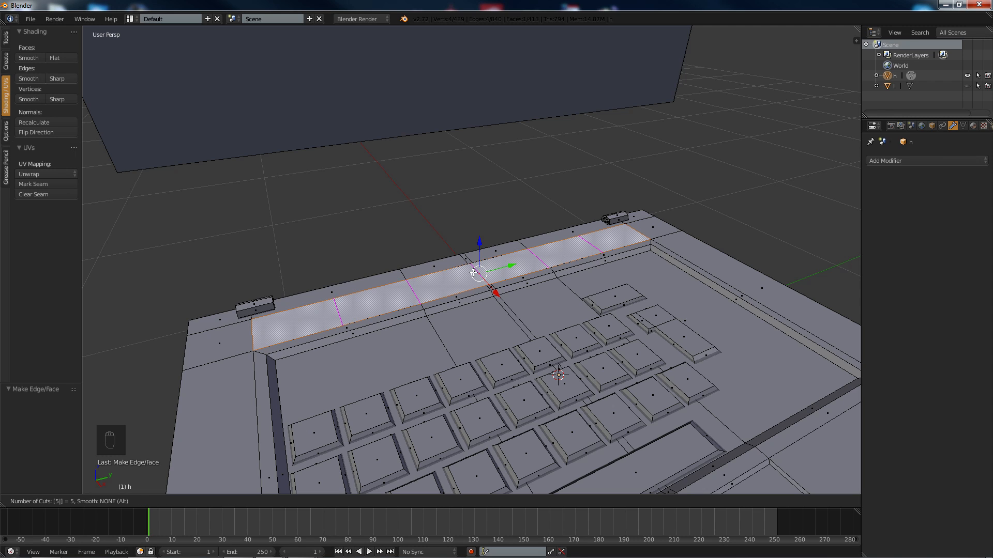
{"action": "key", "text": "BackSpace"}
{"action": "key", "text": "6"}
{"action": "key", "text": "BackSpace"}
{"action": "key", "text": "7"}
{"action": "key", "text": "BackSpace"}
{"action": "key", "text": "8"}
{"action": "key", "text": "BackSpace"}
{"action": "key", "text": "9"}
{"action": "key", "text": "Return"}
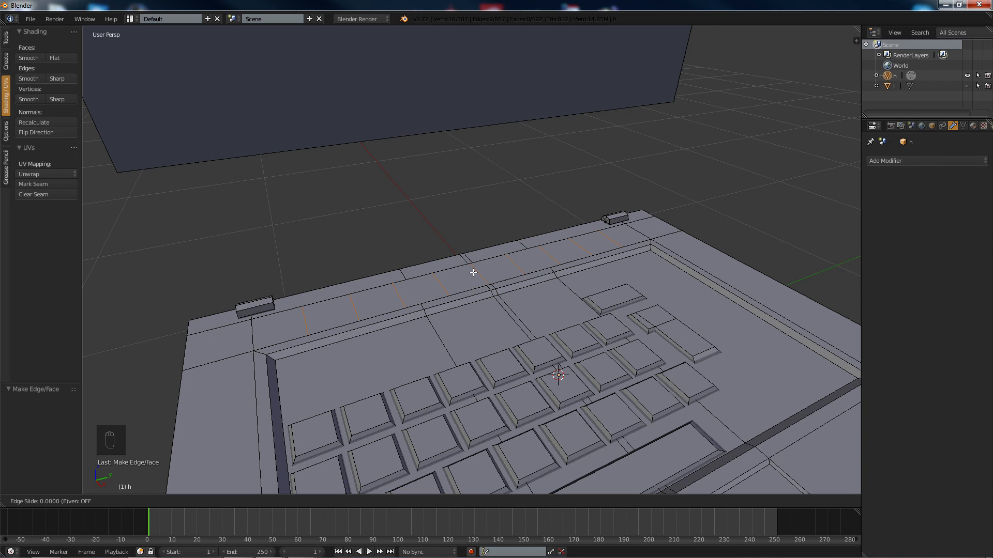
{"action": "left_click", "coordinate": [473, 272]}
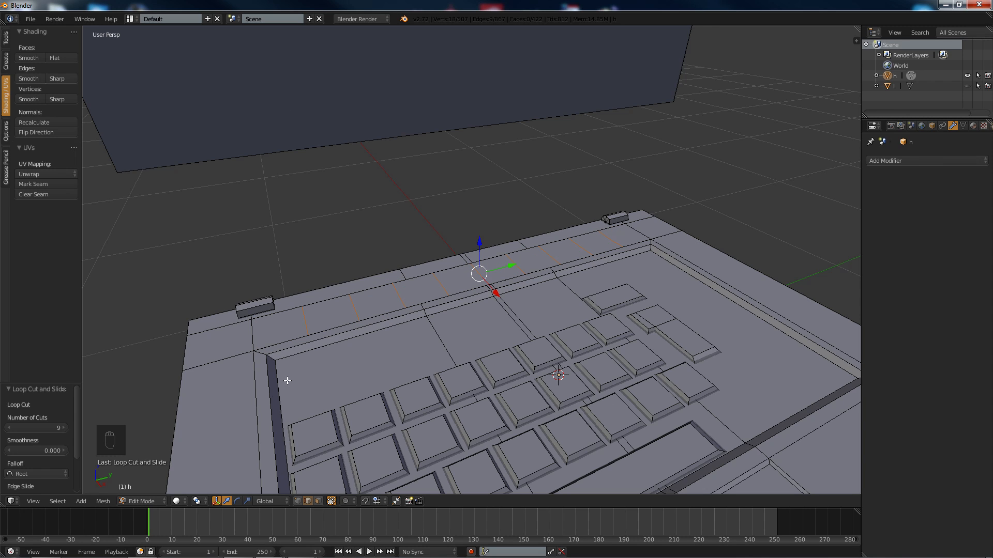
Step: Select the whole row of faces along the strip and subdivide it three times with one cut each
{"action": "left_click", "coordinate": [317, 501]}
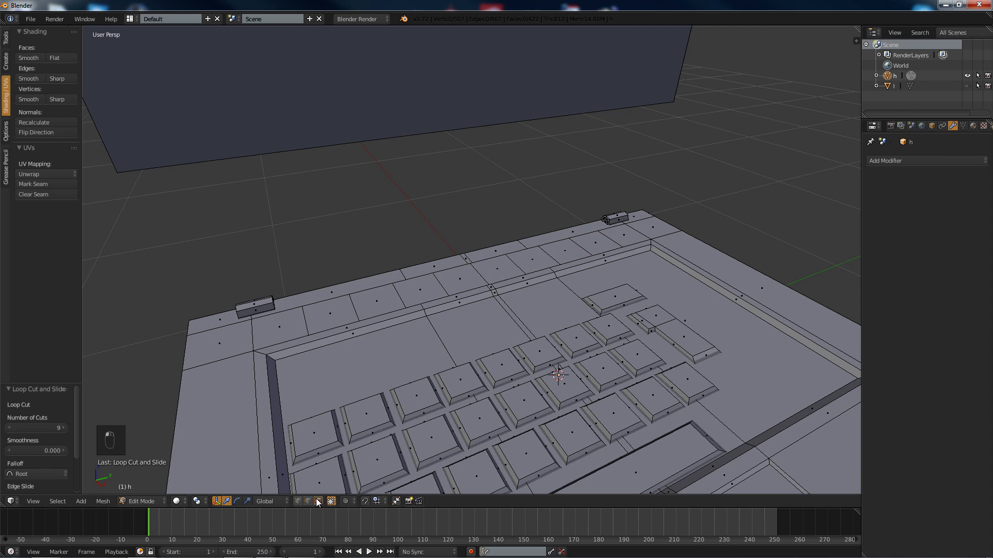
{"action": "left_click", "coordinate": [290, 332]}
{"action": "left_click", "coordinate": [611, 237], "text": "ctrl"}
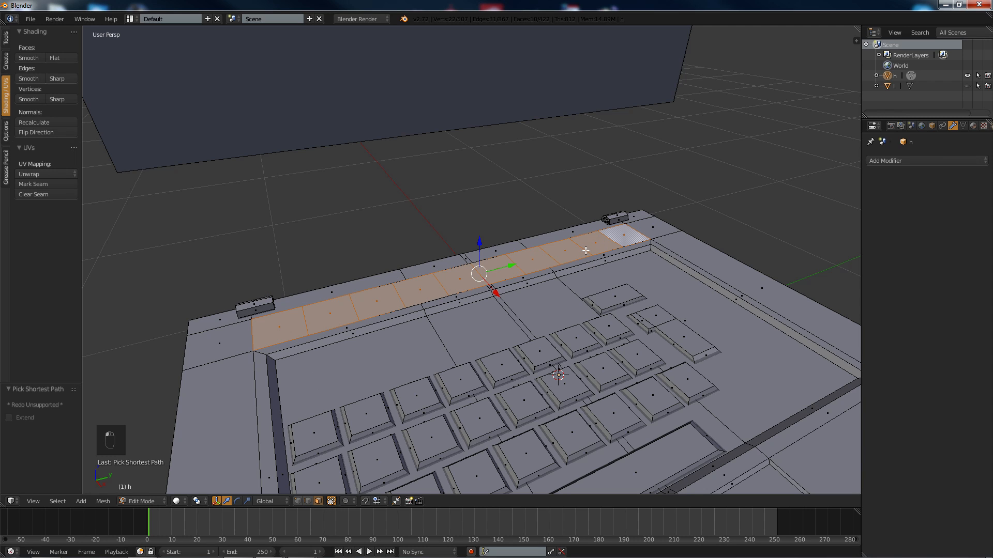
{"action": "key", "text": "w"}
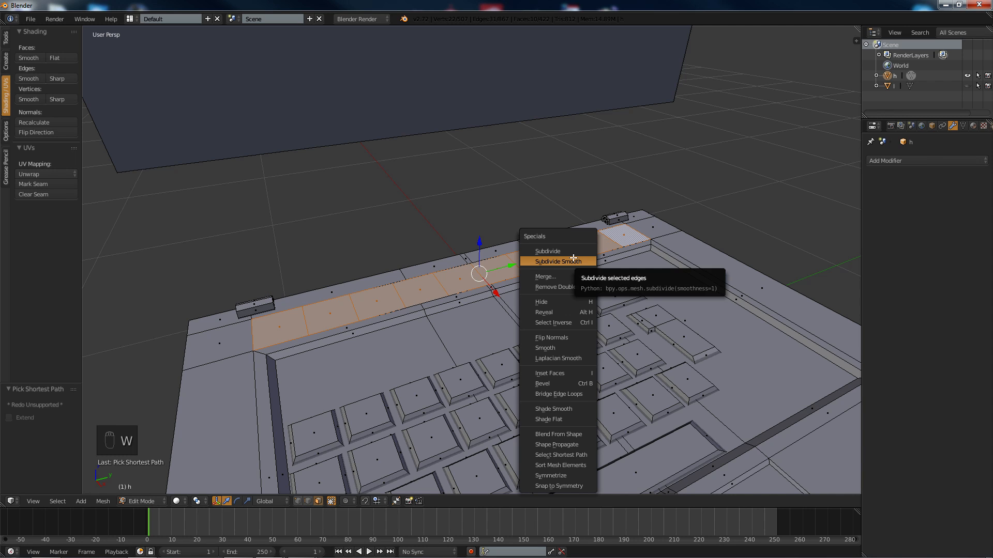
{"action": "left_click", "coordinate": [574, 252]}
{"action": "key", "text": "w"}
{"action": "left_click", "coordinate": [573, 253]}
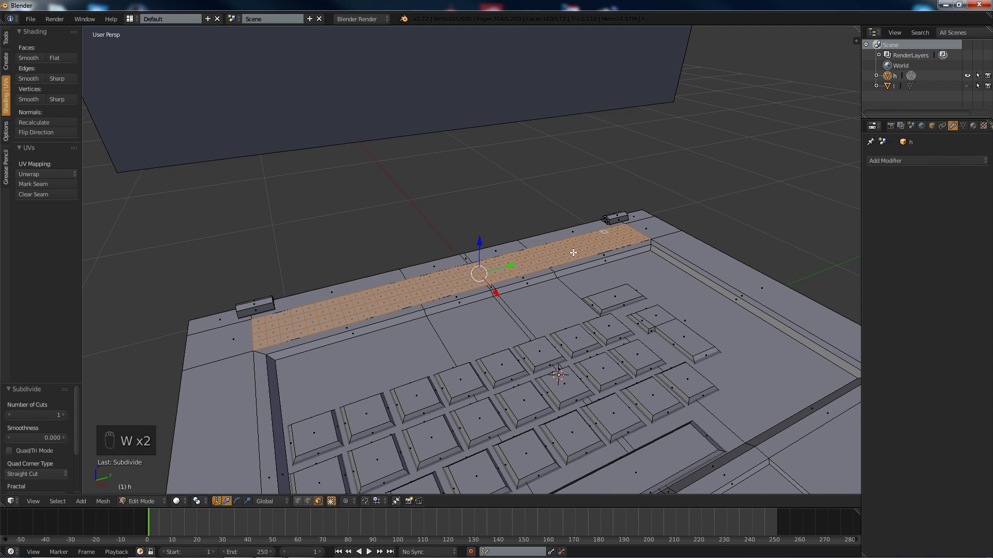
{"action": "key", "text": "w"}
{"action": "left_click", "coordinate": [573, 252]}
{"action": "scroll", "coordinate": [491, 274], "scroll_direction": "up", "scroll_amount": 1}
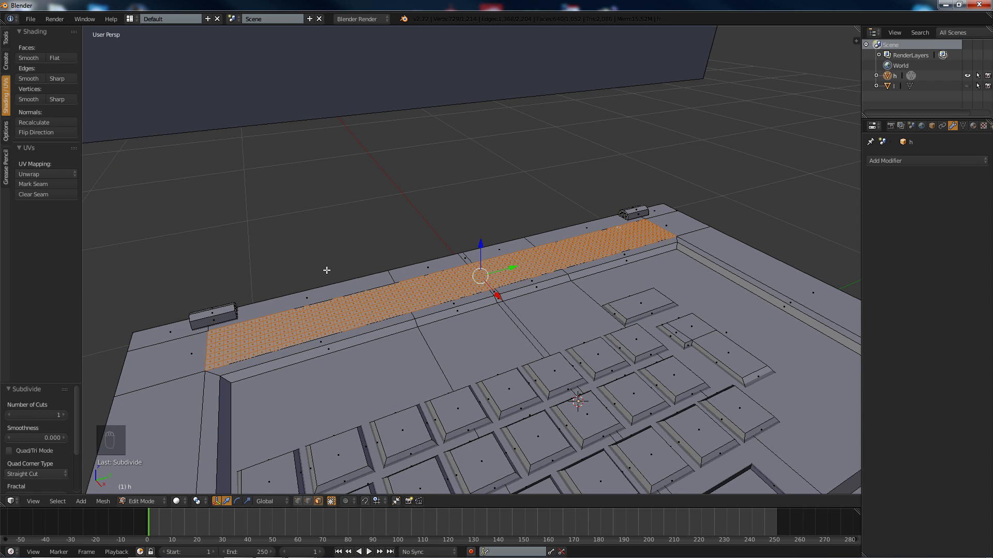
{"action": "middle_click_drag", "start_coordinate": [310, 273], "coordinate": [527, 239], "text": "shift"}
{"action": "scroll", "coordinate": [453, 321], "scroll_direction": "up", "scroll_amount": 3}
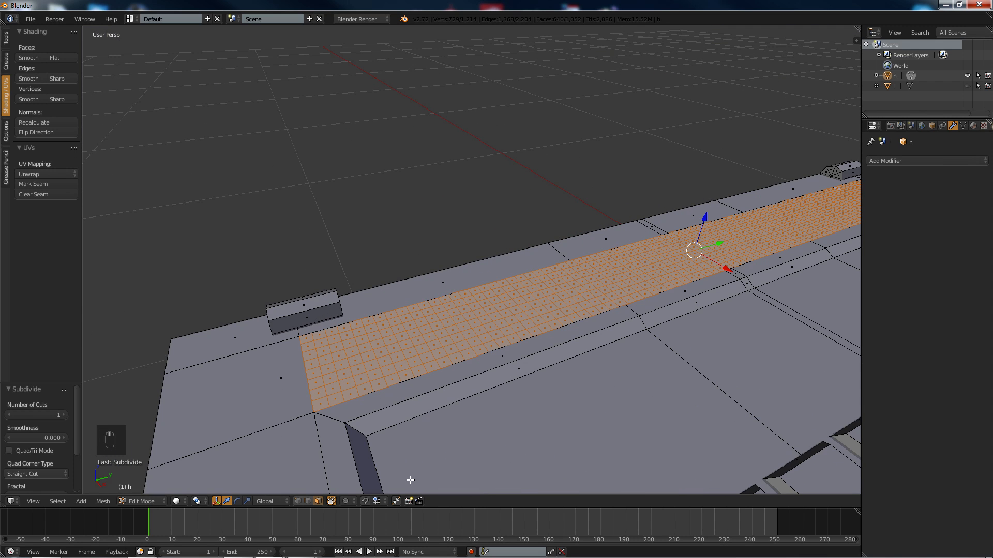
{"action": "left_click", "coordinate": [308, 341]}
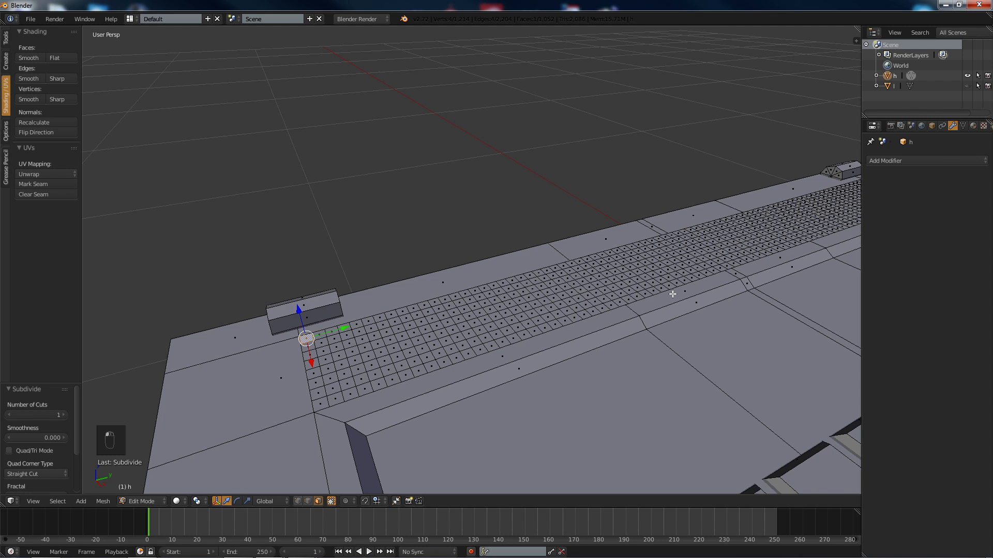
{"action": "middle_click_drag", "start_coordinate": [672, 294], "coordinate": [562, 265]}
{"action": "scroll", "coordinate": [437, 418], "scroll_direction": "up", "scroll_amount": 1}
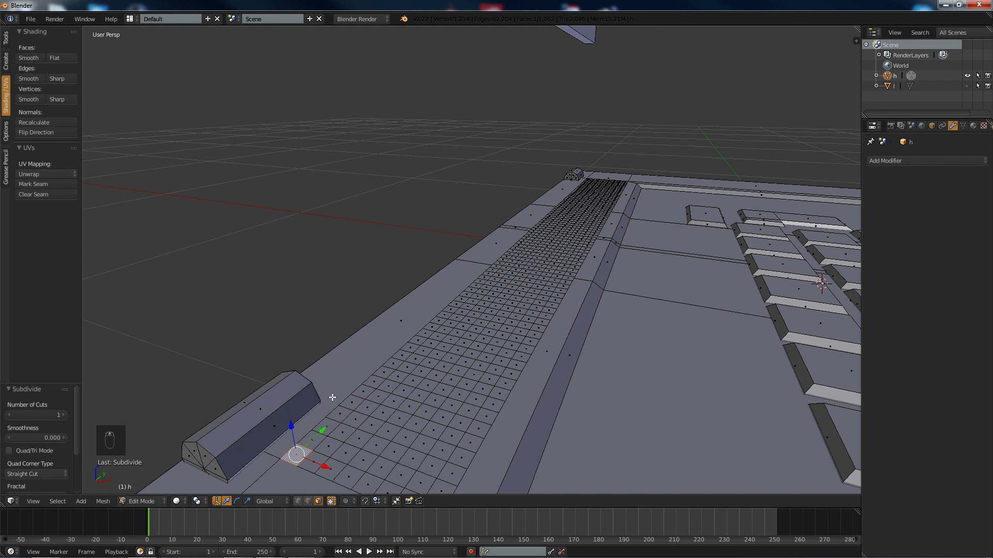
{"action": "middle_click_drag", "start_coordinate": [332, 397], "coordinate": [356, 327], "text": "shift"}
{"action": "left_click", "coordinate": [381, 370], "text": "shift"}
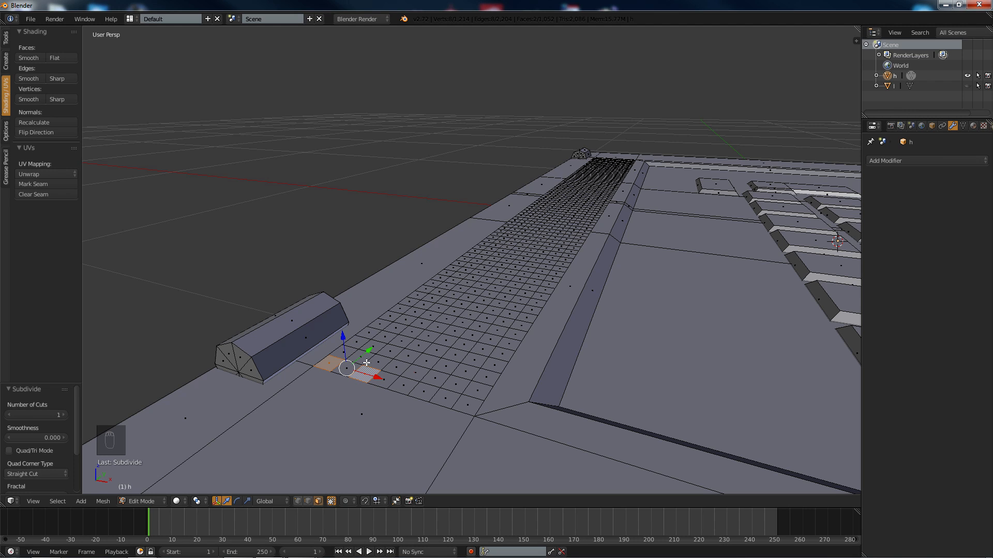
Step: Select alternating faces in a checkerboard pattern at the strip's near end, inside its border, and extrude them about 0.007 downward
{"action": "right_click", "coordinate": [367, 363]}
{"action": "left_click", "coordinate": [397, 365], "text": "shift"}
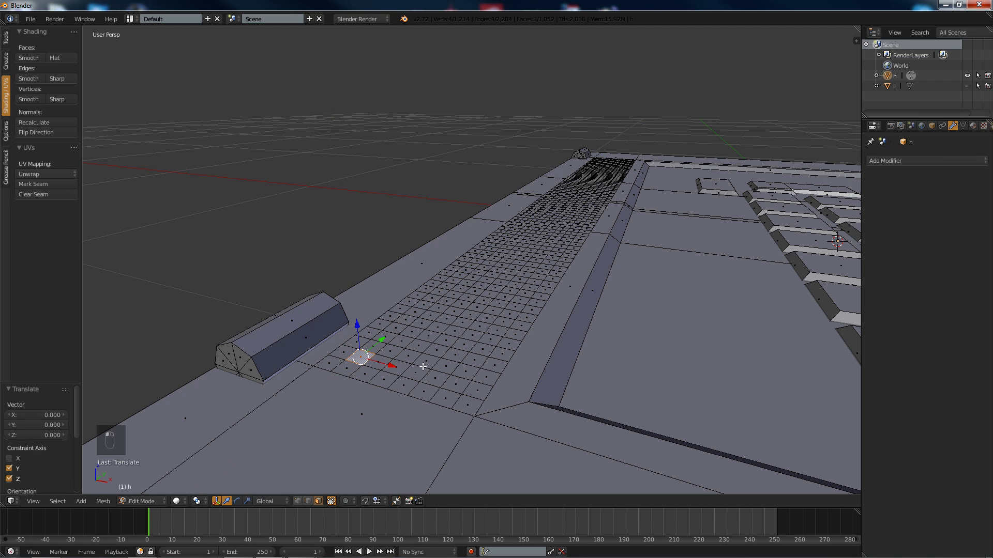
{"action": "right_click", "coordinate": [399, 366], "text": "shift"}
{"action": "right_click", "coordinate": [436, 378], "text": "shift"}
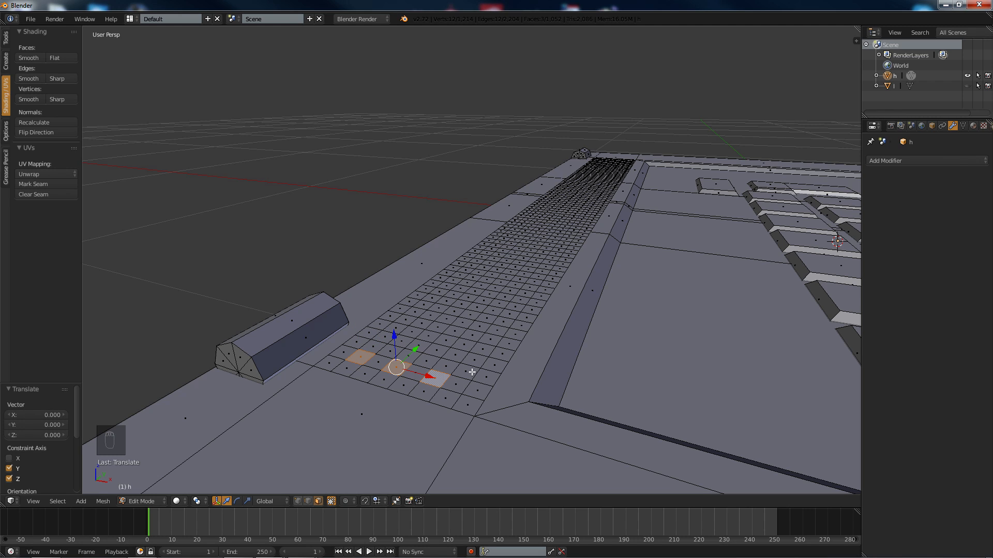
{"action": "right_click", "coordinate": [467, 371], "text": "shift"}
{"action": "right_click", "coordinate": [433, 360], "text": "shift"}
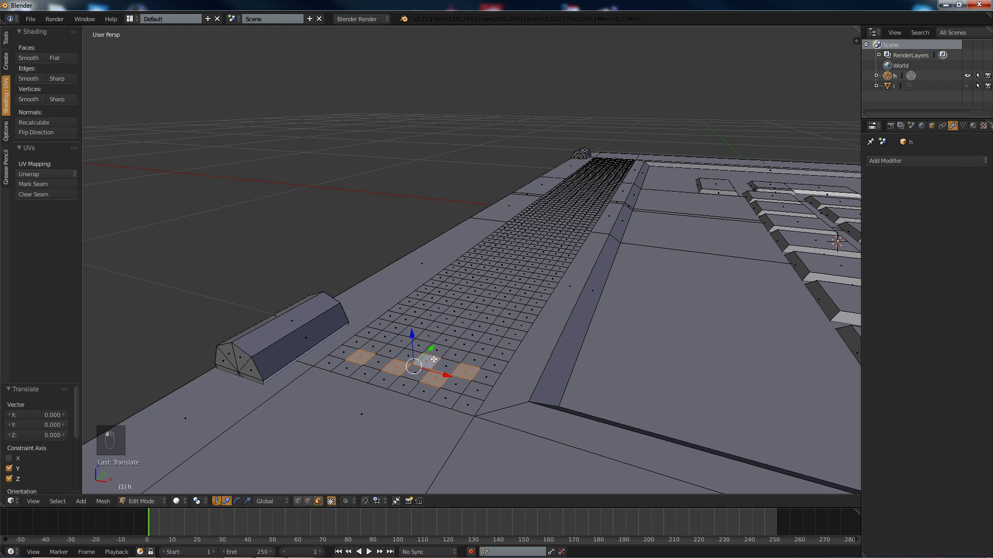
{"action": "right_click", "coordinate": [393, 352], "text": "shift"}
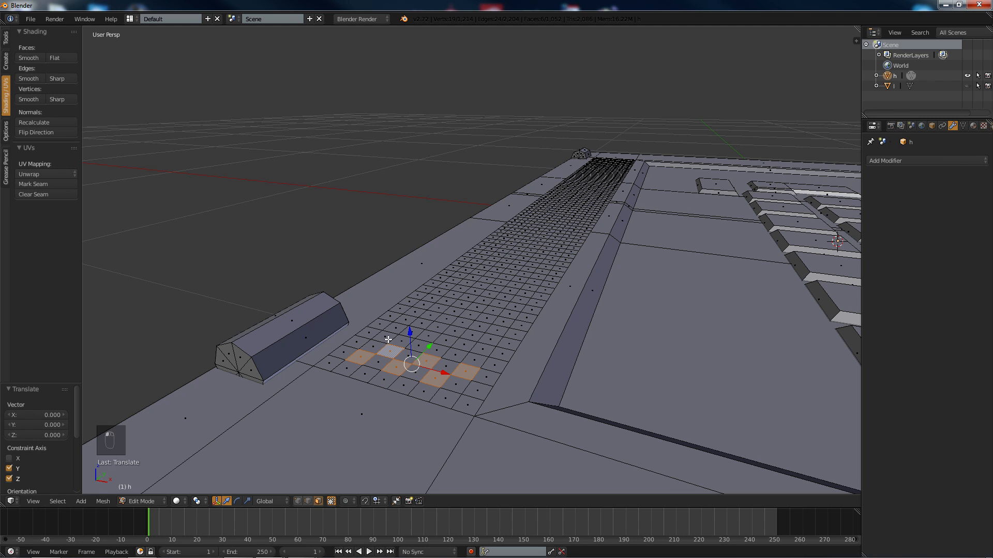
{"action": "right_click", "coordinate": [392, 339], "text": "shift"}
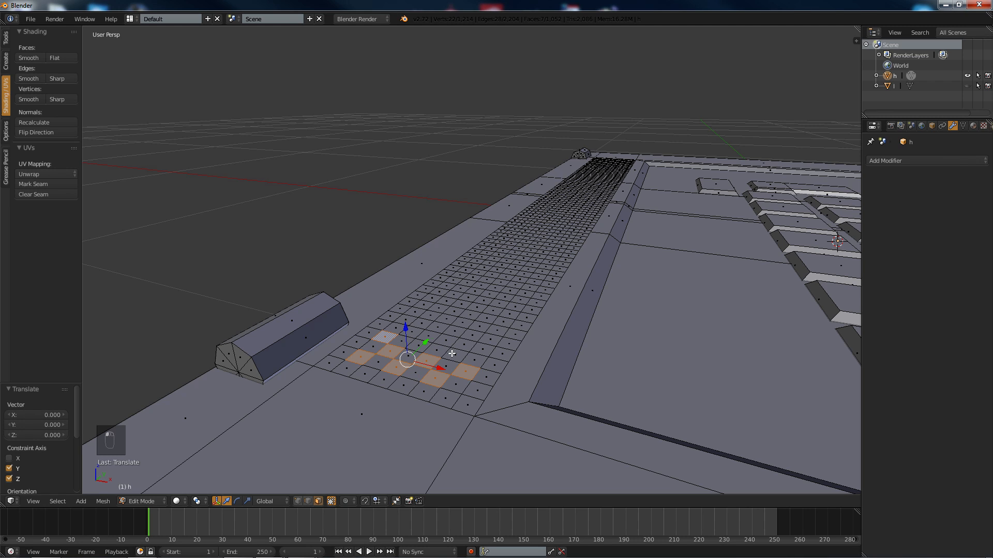
{"action": "right_click", "coordinate": [452, 355], "text": "shift"}
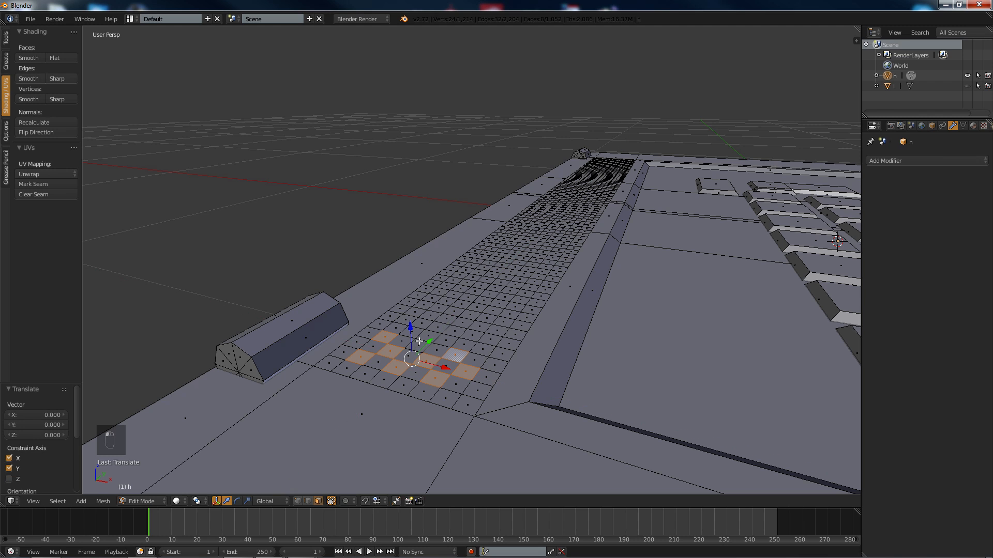
{"action": "right_click", "coordinate": [416, 343], "text": "shift"}
{"action": "middle_click_drag", "start_coordinate": [416, 343], "coordinate": [379, 313]}
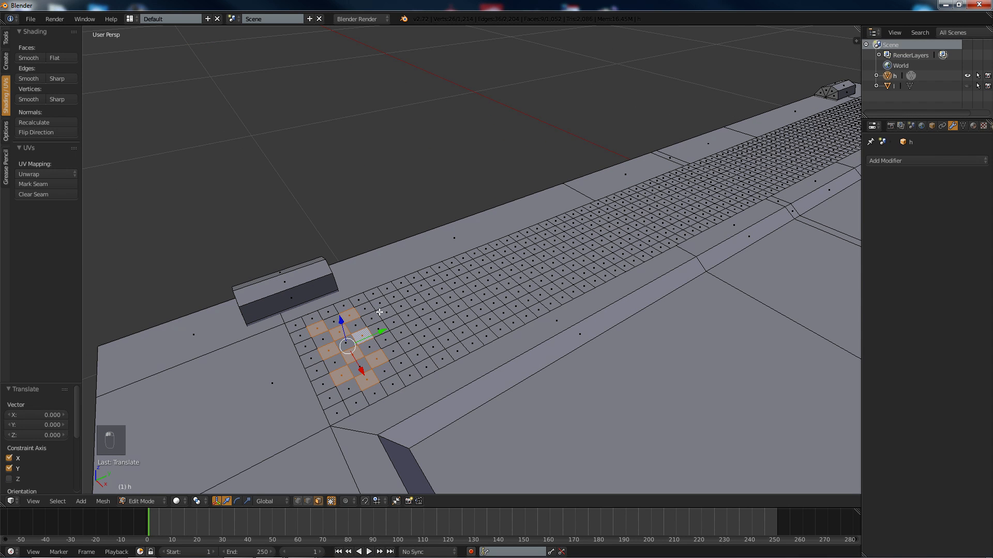
{"action": "right_click", "coordinate": [374, 314], "text": "shift"}
{"action": "right_click", "coordinate": [393, 339], "text": "shift"}
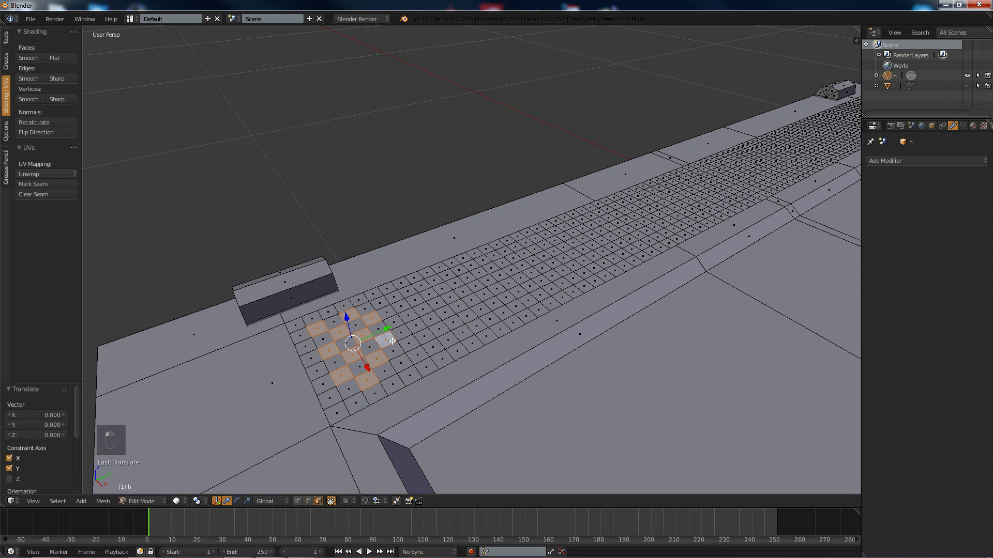
{"action": "right_click", "coordinate": [408, 361], "text": "shift"}
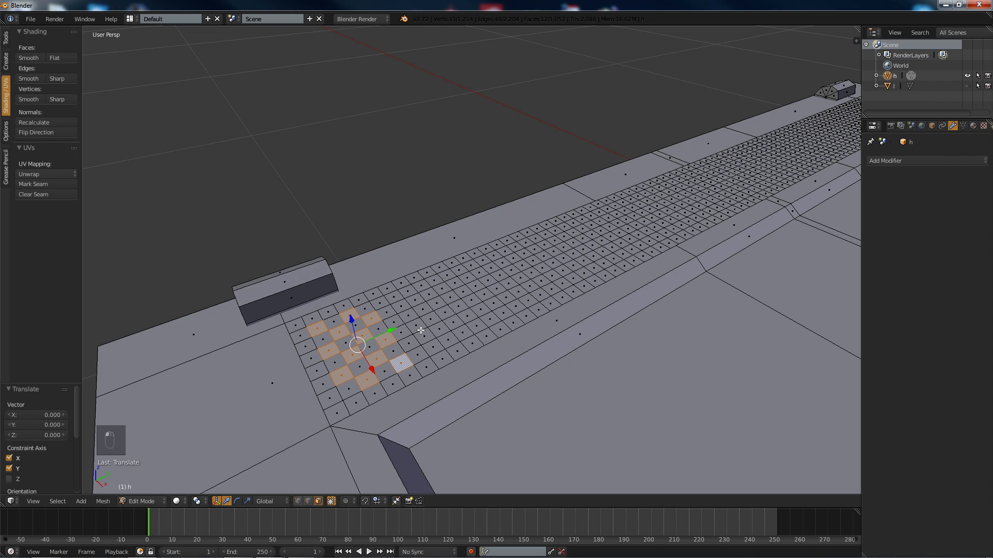
{"action": "right_click", "coordinate": [384, 305], "text": "shift"}
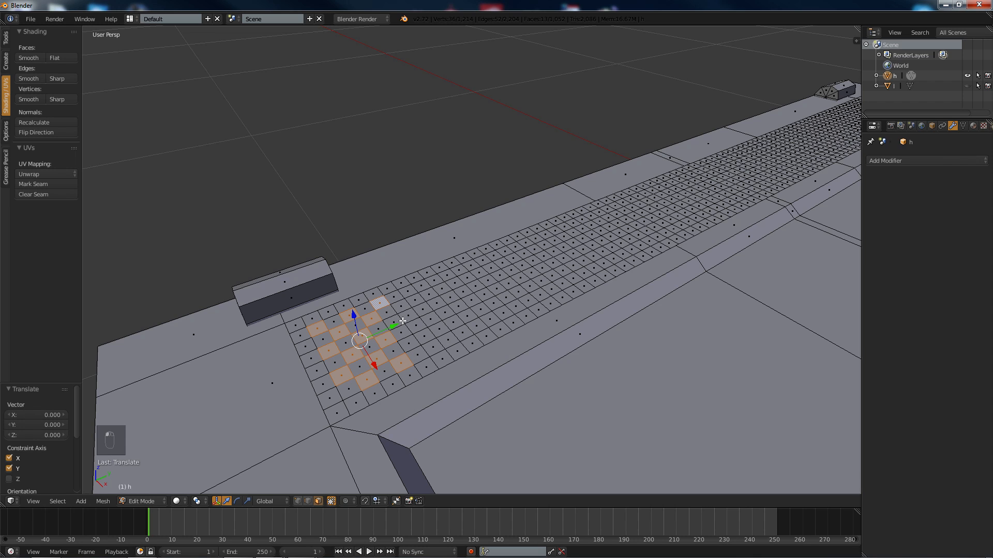
{"action": "right_click", "coordinate": [394, 319], "text": "shift"}
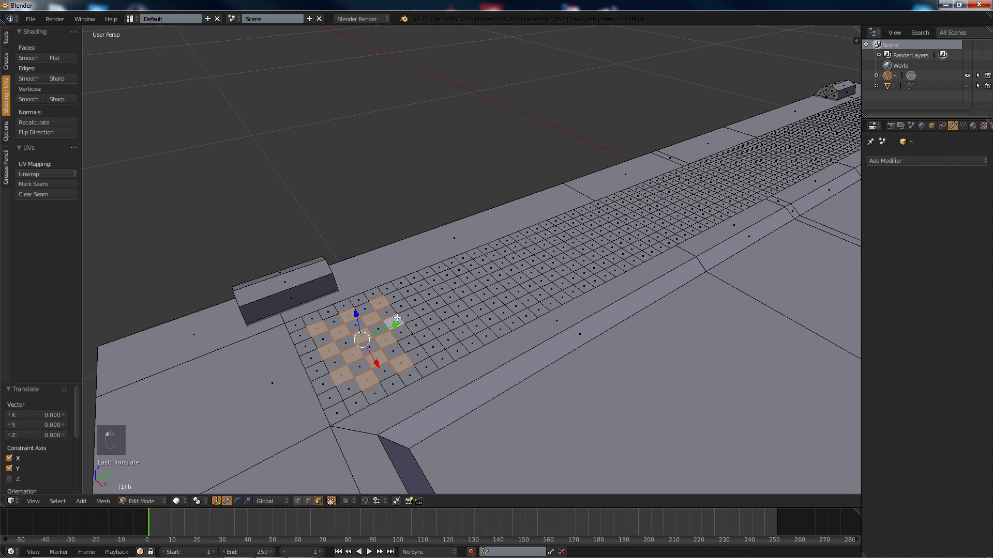
{"action": "right_click", "coordinate": [409, 341], "text": "shift"}
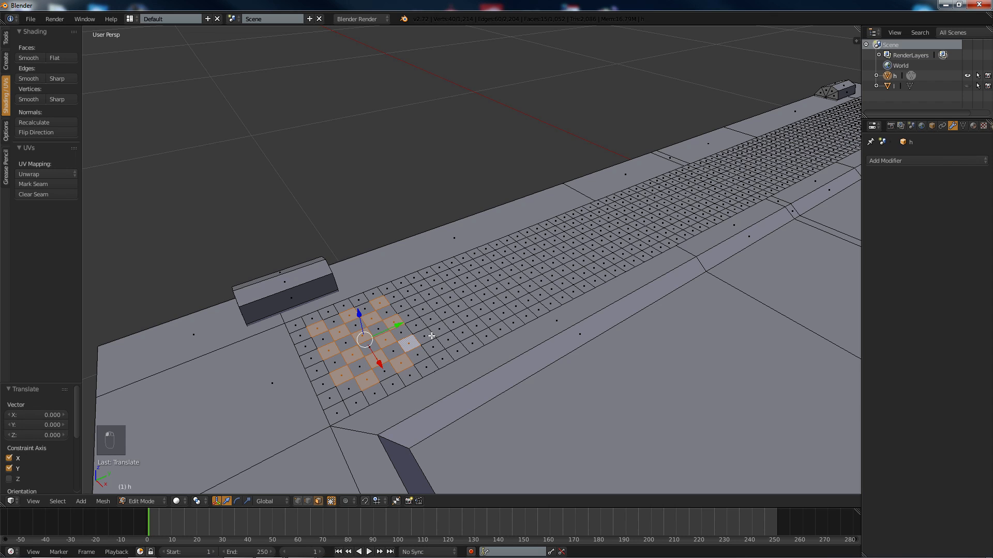
{"action": "right_click", "coordinate": [434, 346], "text": "shift"}
{"action": "right_click", "coordinate": [420, 327], "text": "shift"}
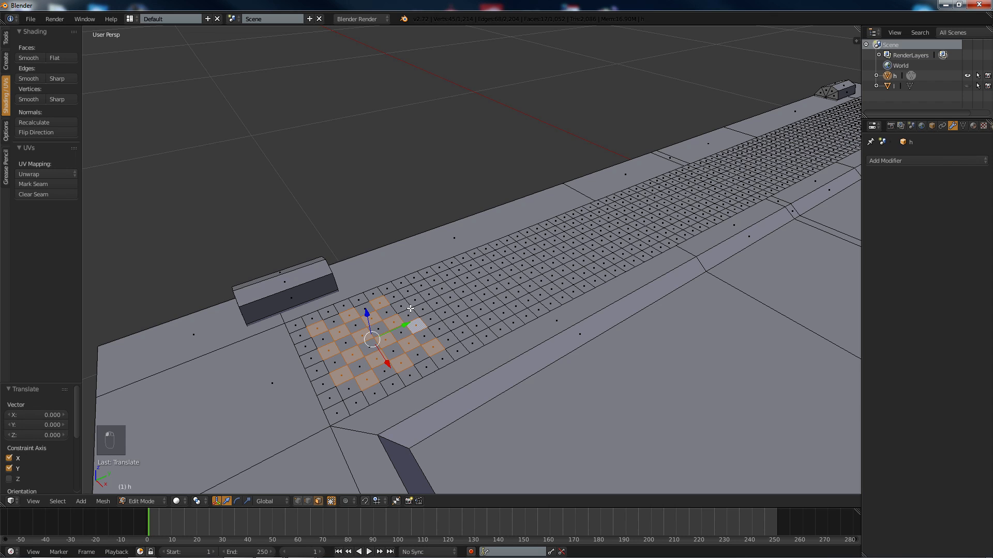
{"action": "right_click", "coordinate": [403, 307], "text": "shift"}
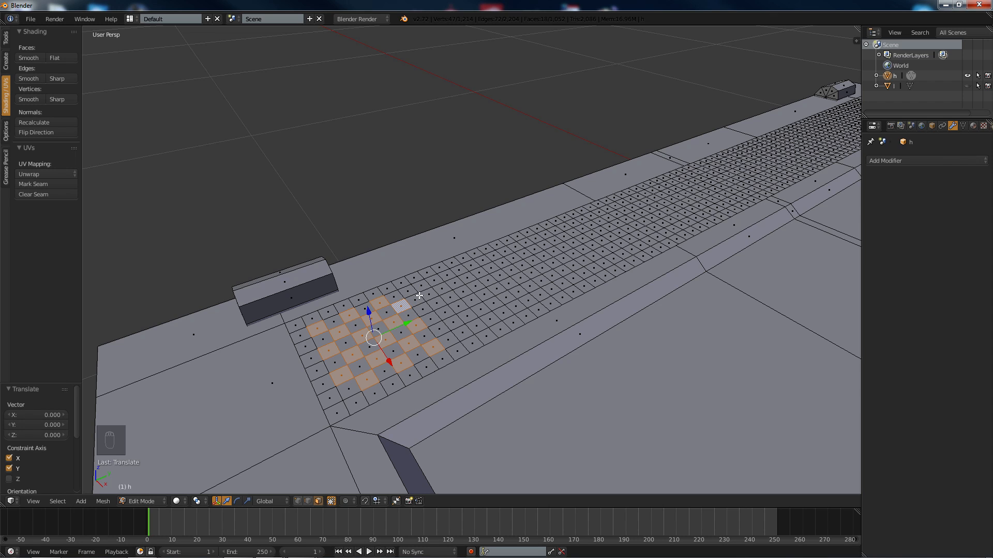
{"action": "left_click", "coordinate": [409, 292], "text": "shift"}
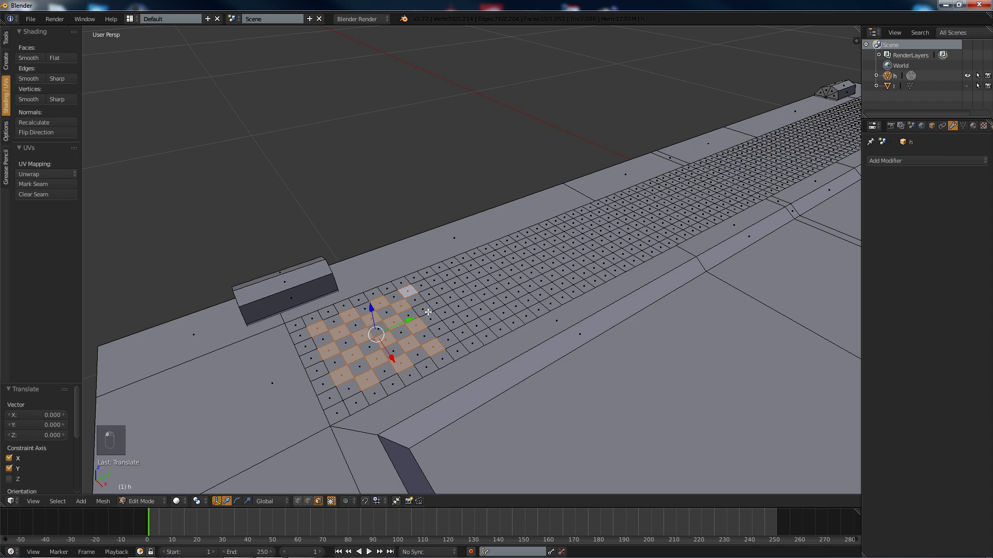
{"action": "left_click", "coordinate": [425, 310], "text": "shift"}
{"action": "left_click", "coordinate": [444, 334], "text": "shift"}
{"action": "middle_click_drag", "start_coordinate": [444, 334], "coordinate": [491, 297]}
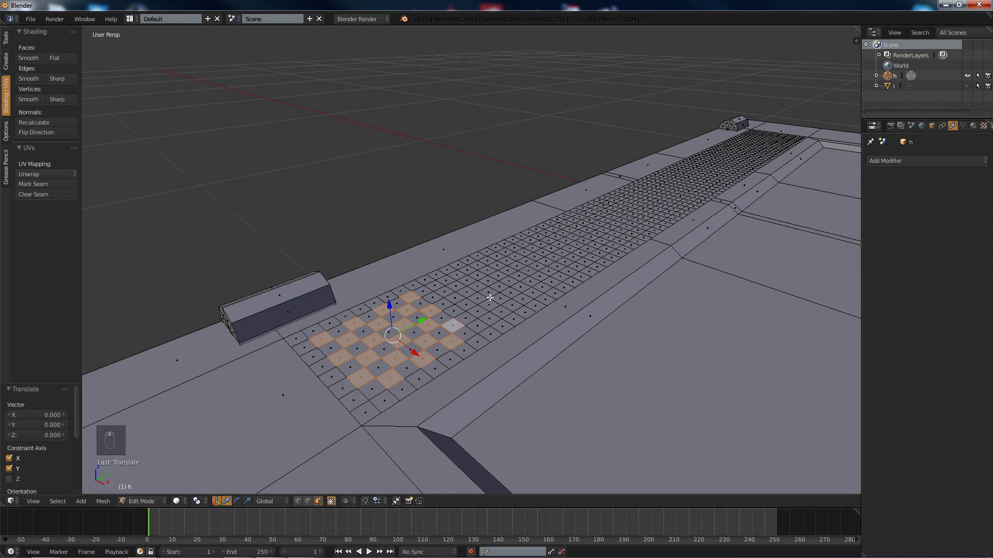
{"action": "left_click", "coordinate": [435, 296], "text": "shift"}
{"action": "left_click", "coordinate": [454, 311], "text": "shift"}
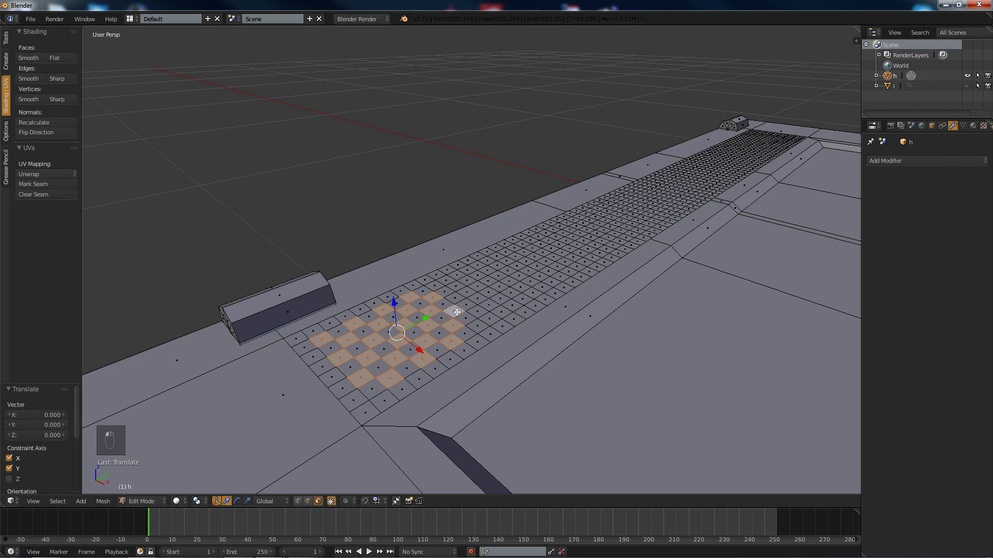
{"action": "left_click", "coordinate": [478, 327], "text": "shift"}
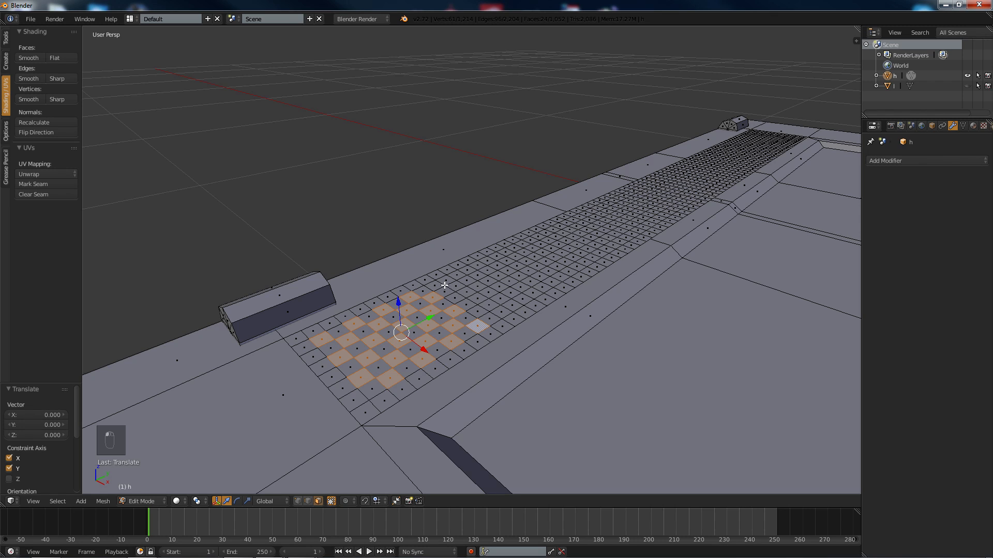
{"action": "left_click", "coordinate": [439, 287], "text": "shift"}
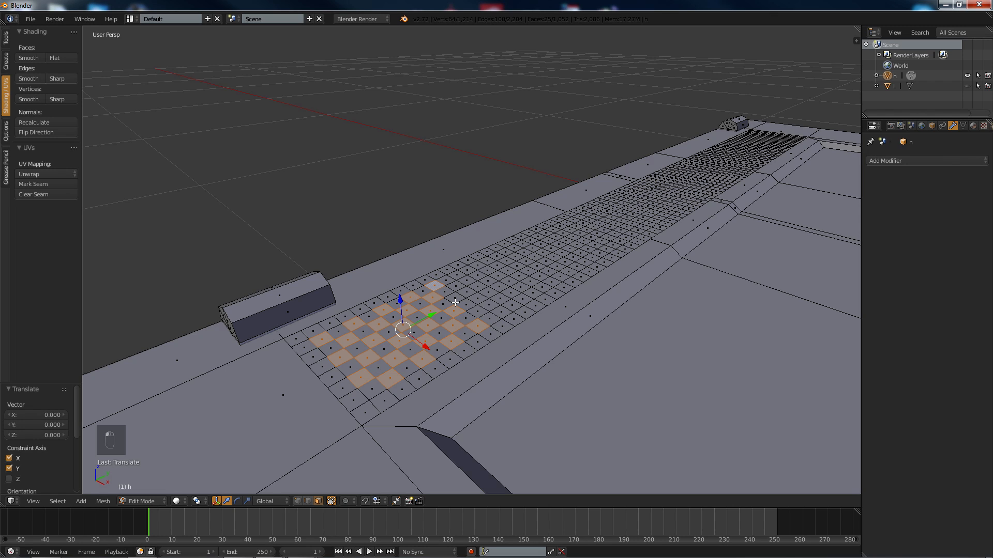
{"action": "left_click", "coordinate": [455, 299], "text": "shift"}
{"action": "left_click", "coordinate": [477, 312], "text": "shift"}
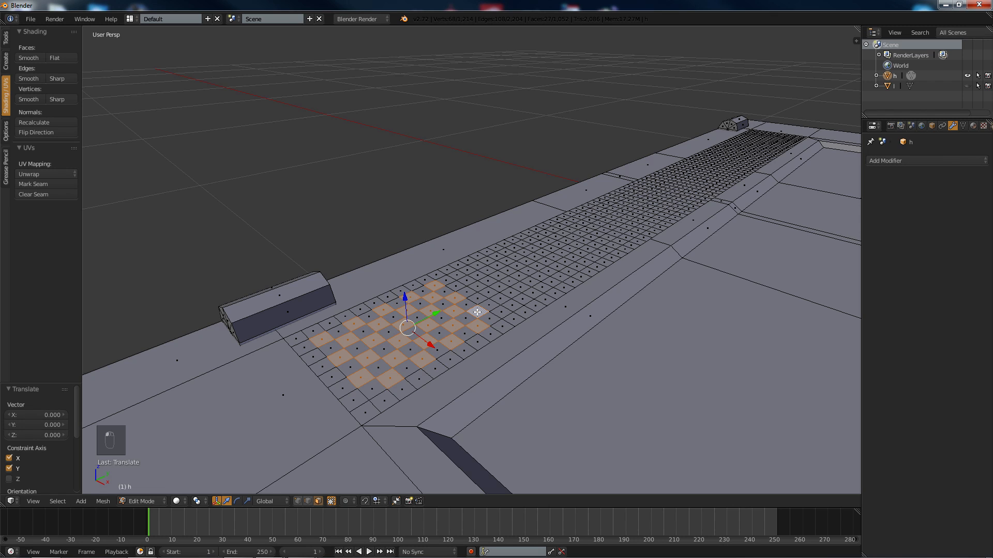
{"action": "key", "text": "e"}
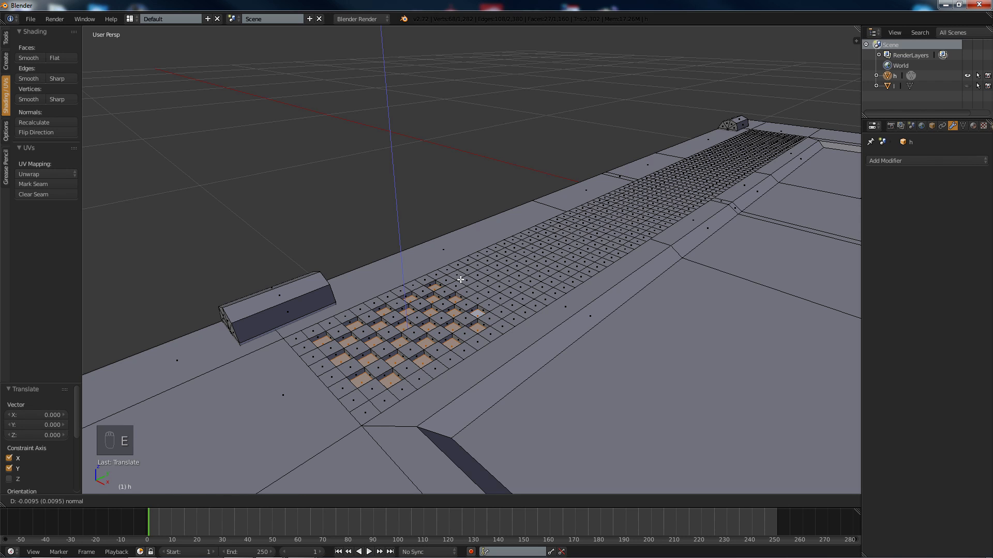
{"action": "left_click", "coordinate": [463, 279]}
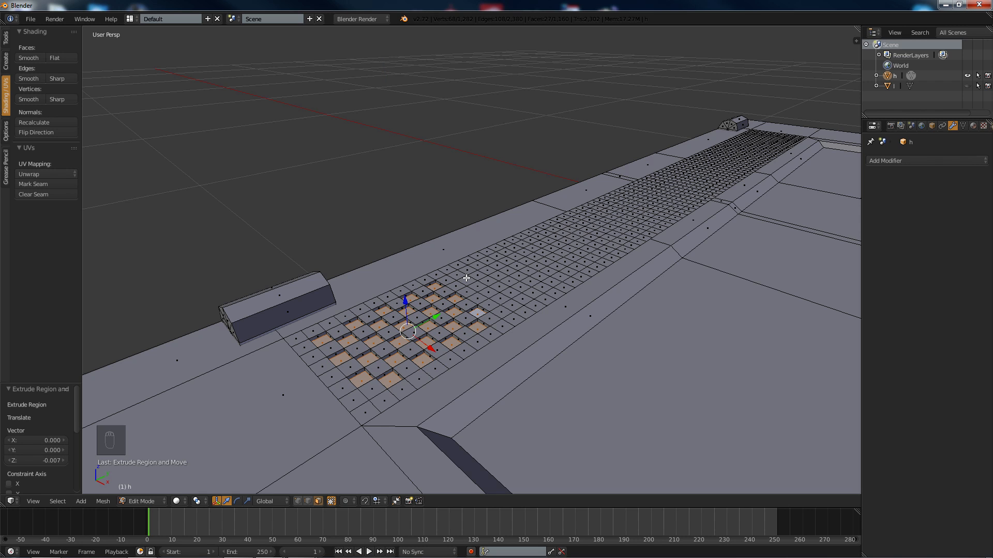
{"action": "key", "text": "a"}
Step: Add one loop cut across the panel's long side face, sliding it to about -0.76 so it meets the top-face edge near the hinge corner
{"action": "middle_click_drag", "start_coordinate": [466, 279], "coordinate": [437, 291]}
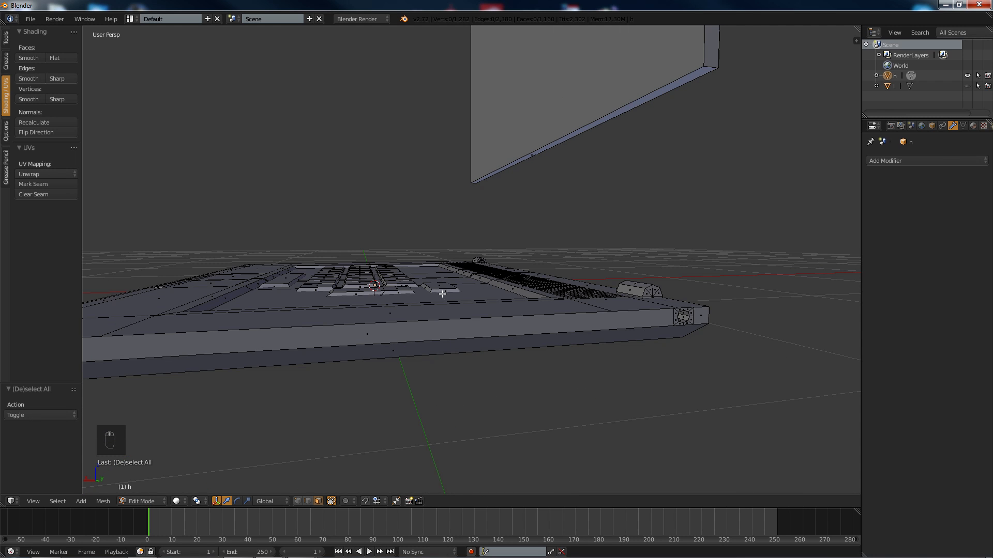
{"action": "middle_click_drag", "start_coordinate": [514, 334], "coordinate": [455, 312]}
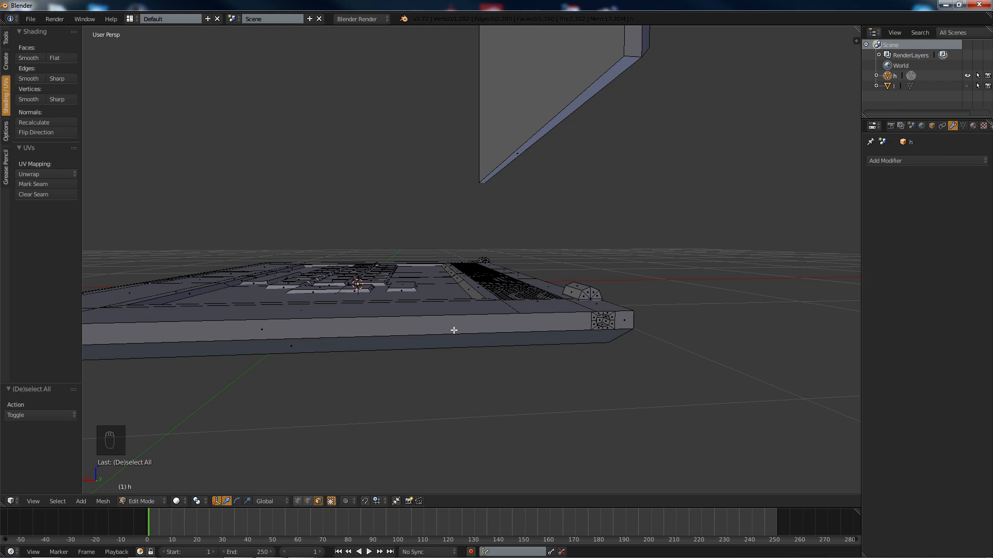
{"action": "middle_click_drag", "start_coordinate": [436, 327], "coordinate": [408, 240]}
{"action": "middle_click_drag", "start_coordinate": [472, 189], "coordinate": [452, 224]}
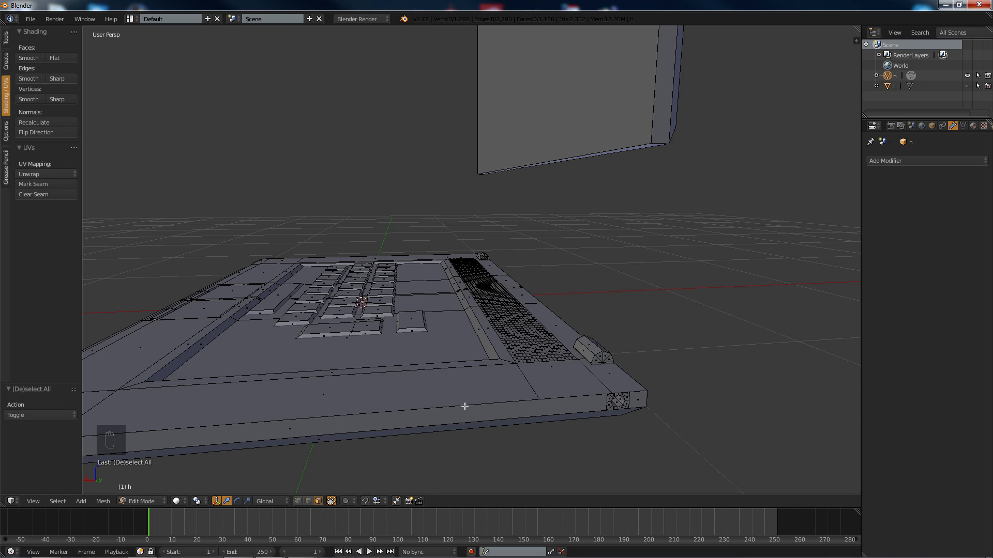
{"action": "key", "text": "ctrl+r"}
{"action": "left_click", "coordinate": [441, 414]}
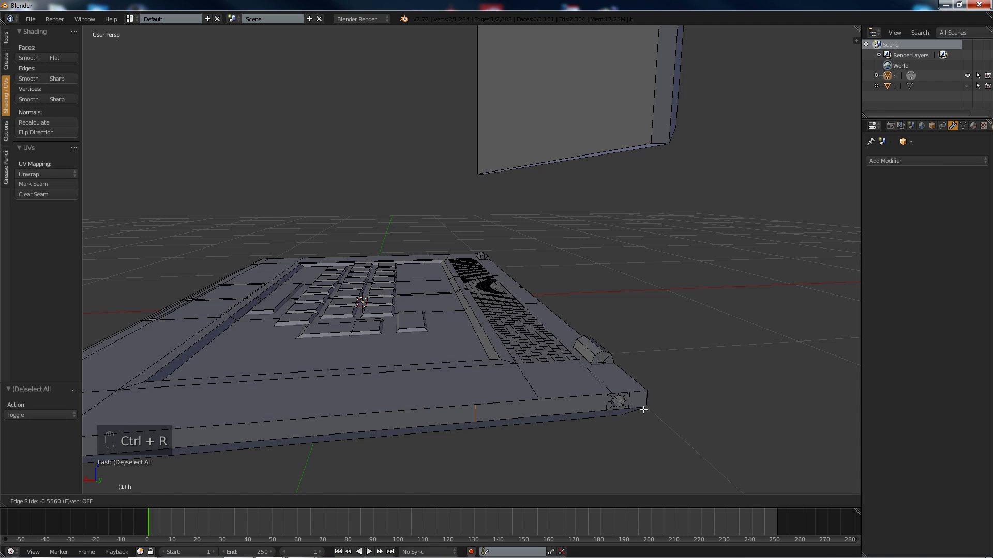
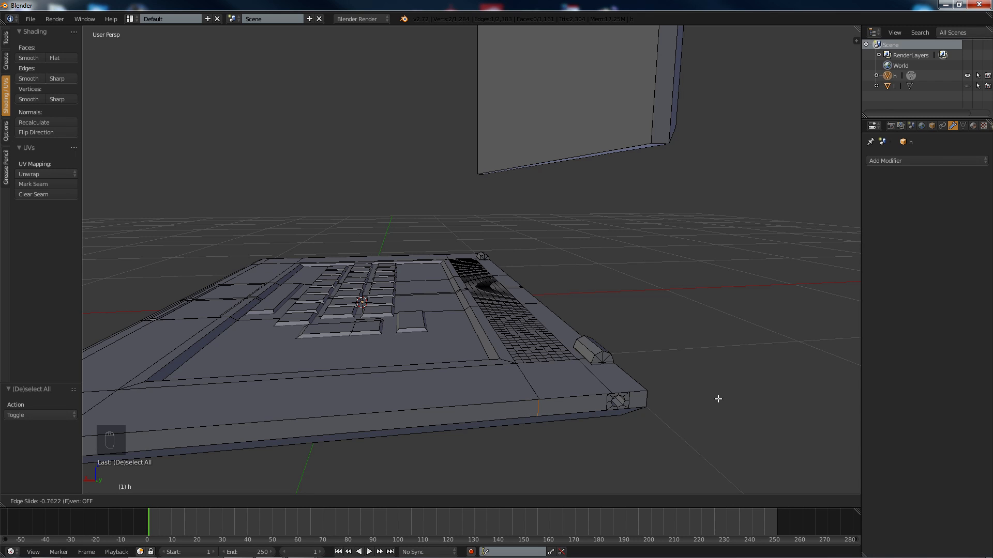
{"action": "left_click", "coordinate": [719, 398]}
Step: Add one loop cut across the panel's bevel and underside, sliding it to line up with the cut in the side face
{"action": "middle_click_drag", "start_coordinate": [719, 398], "coordinate": [507, 328]}
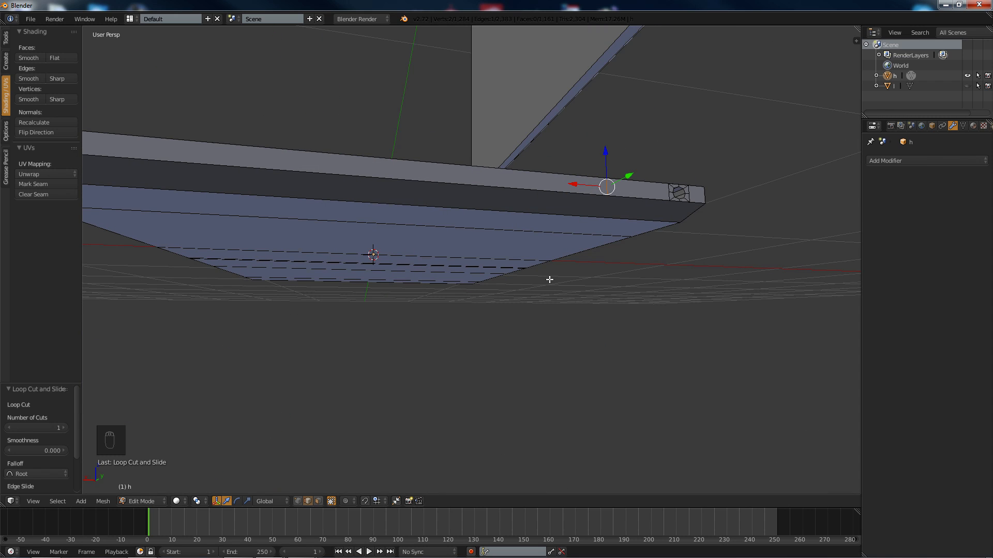
{"action": "key", "text": "a"}
{"action": "key", "text": "ctrl+r"}
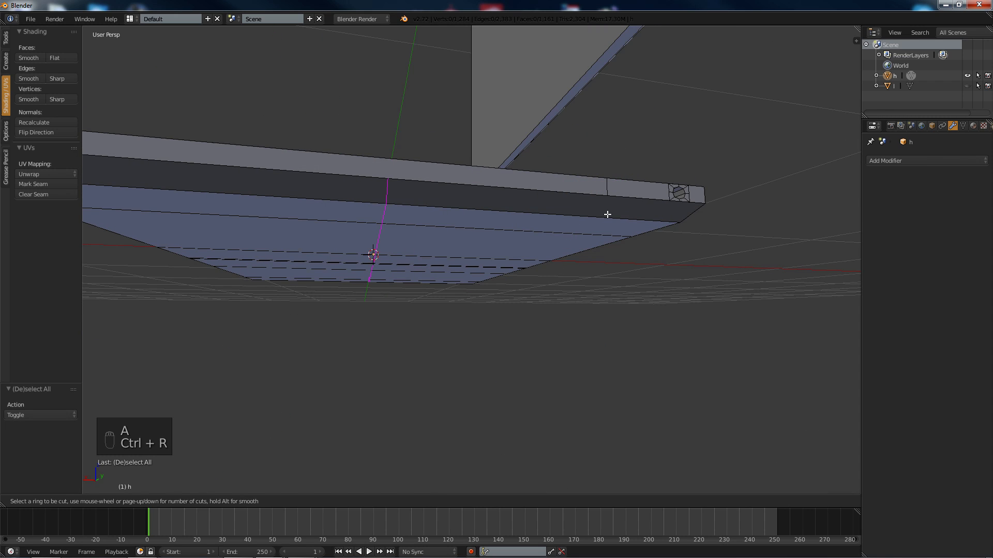
{"action": "left_click", "coordinate": [607, 214]}
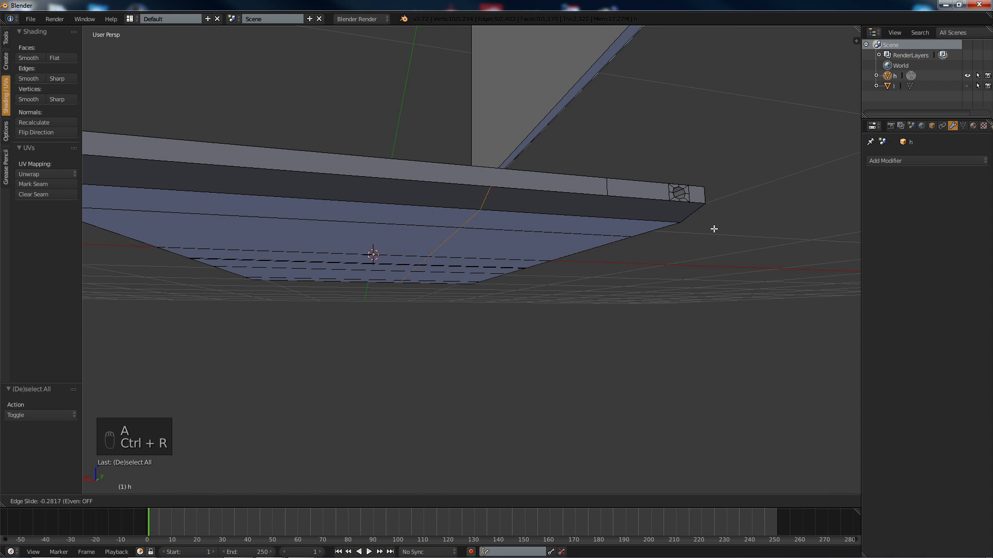
{"action": "left_click", "coordinate": [845, 240]}
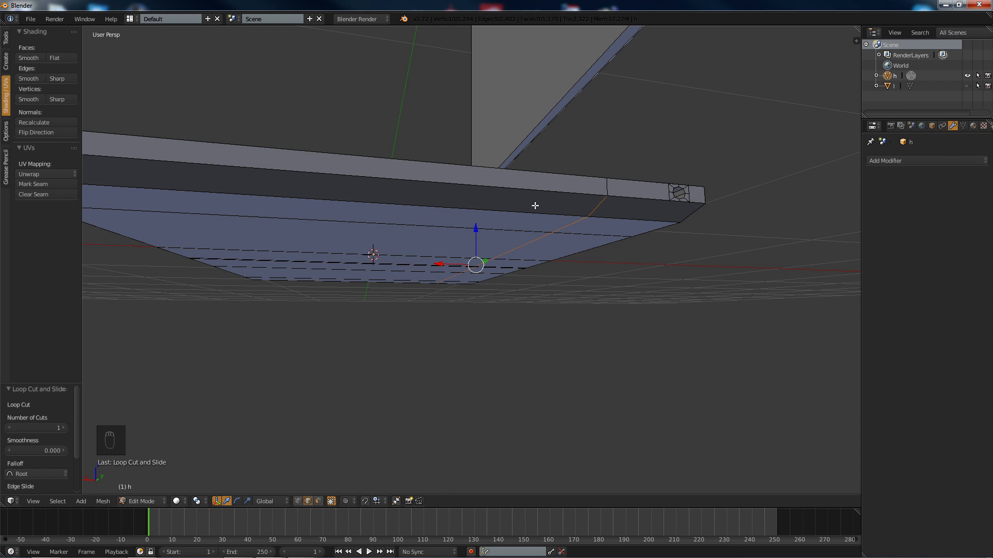
Step: Select the side face's vertical corner edge at the panel's opposite end and move it about -0.032 along X
{"action": "middle_click_drag", "start_coordinate": [535, 205], "coordinate": [500, 225]}
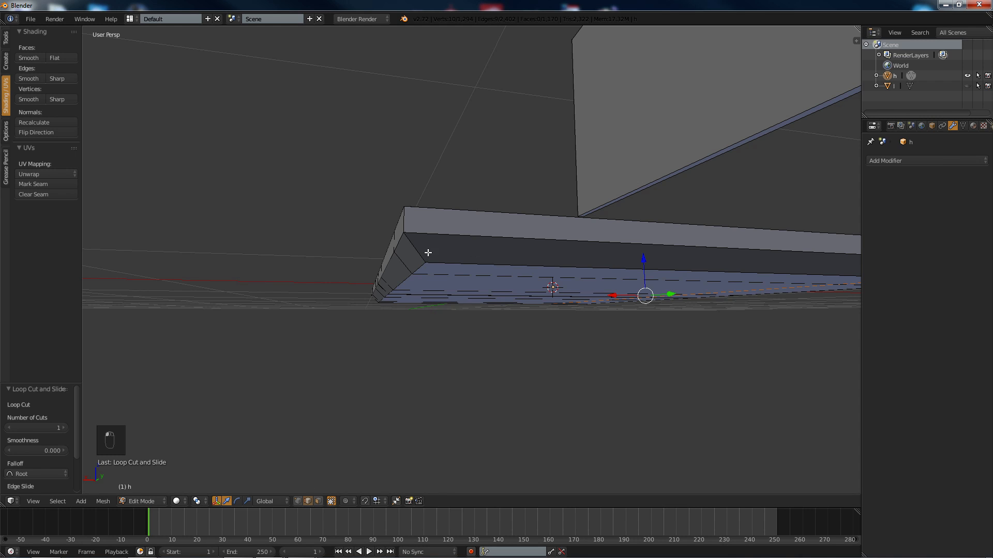
{"action": "scroll", "coordinate": [428, 231], "scroll_direction": "up", "scroll_amount": 1}
{"action": "middle_click_drag", "start_coordinate": [254, 177], "coordinate": [253, 178]}
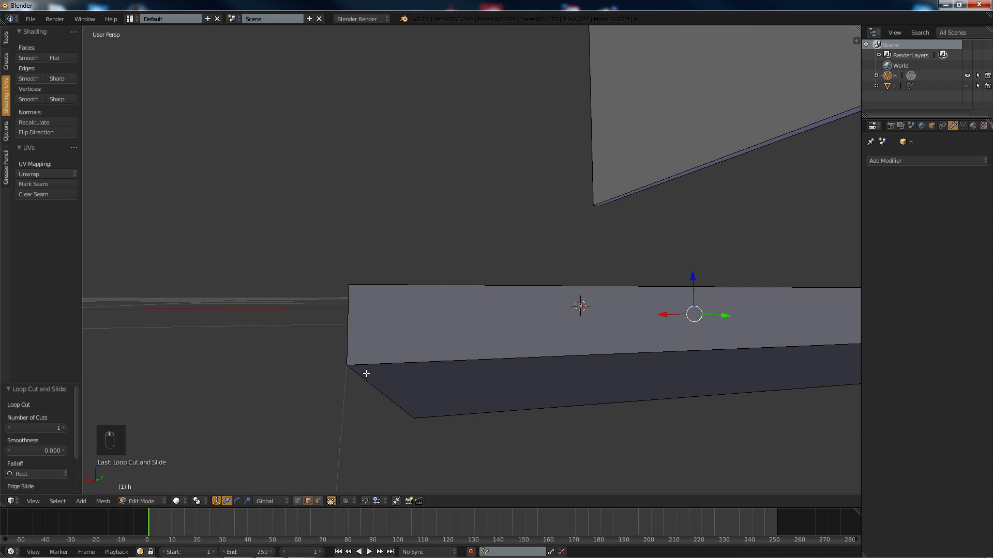
{"action": "right_click", "coordinate": [348, 352]}
{"action": "left_click_drag", "start_coordinate": [308, 326], "coordinate": [353, 325]}
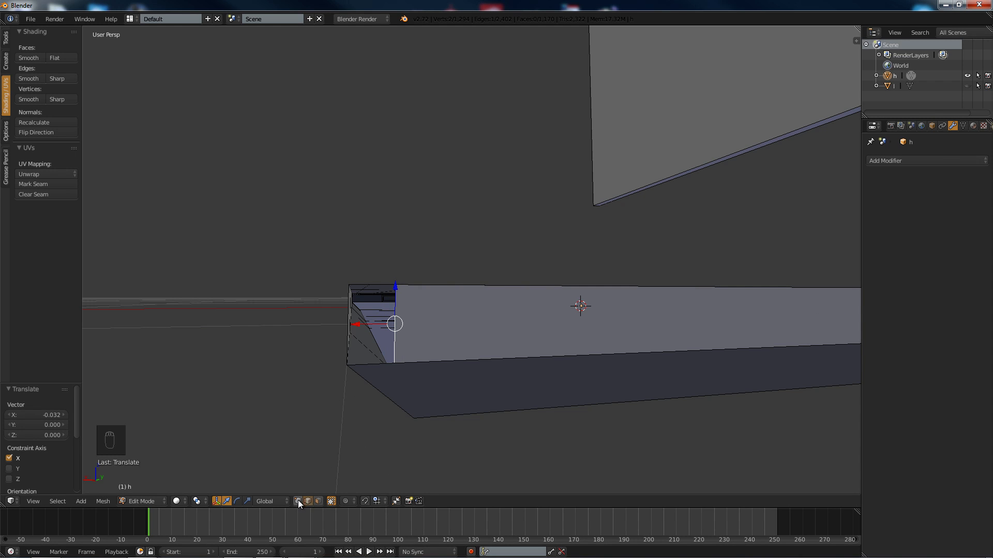
Step: Merge the lower vertex of the shifted vertical side edge into the panel's bottom corner vertex using At Last
{"action": "left_click", "coordinate": [297, 501]}
{"action": "right_click", "coordinate": [394, 364]}
{"action": "right_click", "coordinate": [338, 366], "text": "shift"}
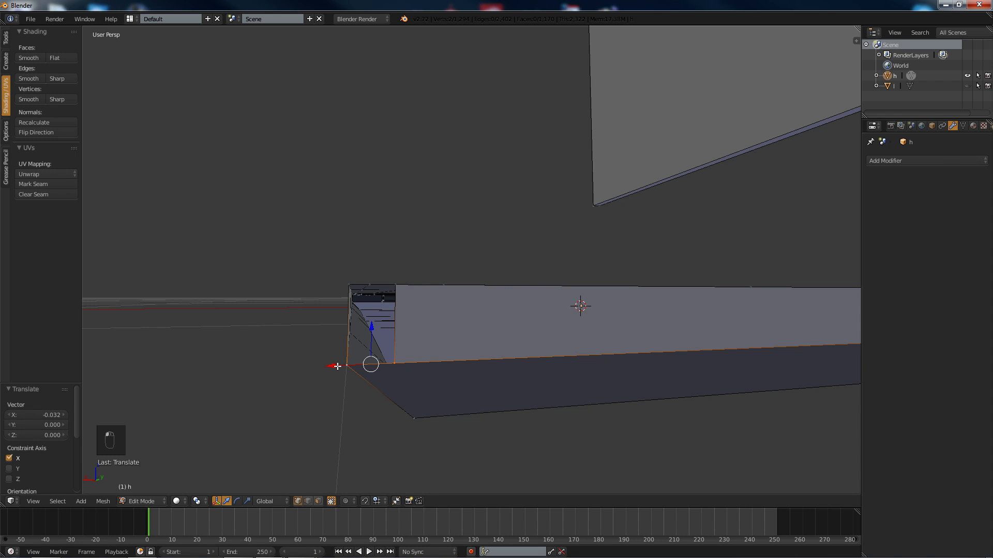
{"action": "key", "text": "alt+m"}
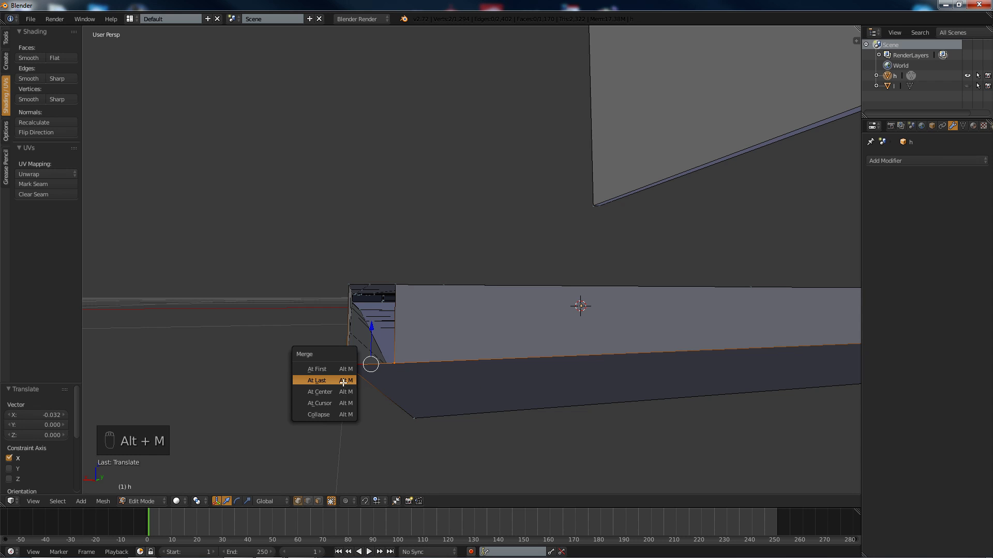
{"action": "left_click", "coordinate": [343, 380]}
Step: Merge the two upper vertices at the same panel corner using At Last
{"action": "middle_click_drag", "start_coordinate": [395, 286], "coordinate": [316, 271]}
{"action": "middle_click_drag", "start_coordinate": [375, 214], "coordinate": [356, 254]}
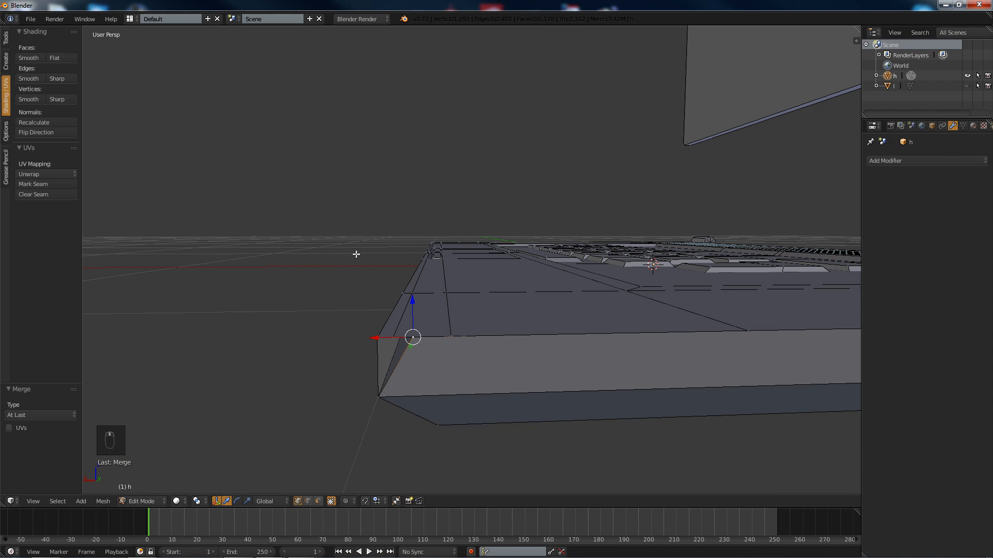
{"action": "right_click", "coordinate": [367, 348], "text": "shift"}
{"action": "key", "text": "alt+m"}
{"action": "left_click", "coordinate": [364, 331]}
Step: Try raising the top vertex of the side cut near the hinge about 0.026 along Z, and undo the move
{"action": "middle_click_drag", "start_coordinate": [363, 331], "coordinate": [394, 324]}
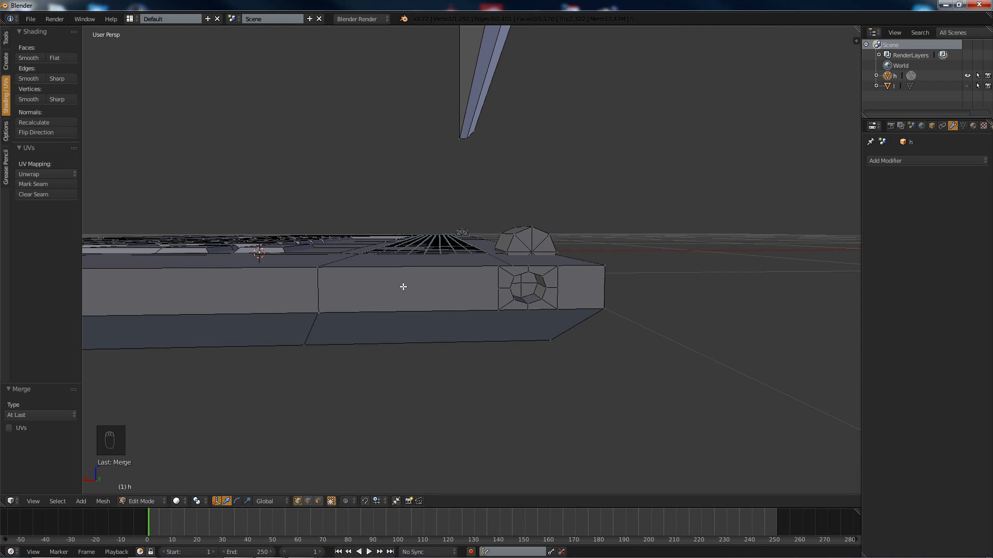
{"action": "middle_click_drag", "start_coordinate": [403, 287], "coordinate": [353, 326]}
{"action": "right_click", "coordinate": [357, 312]}
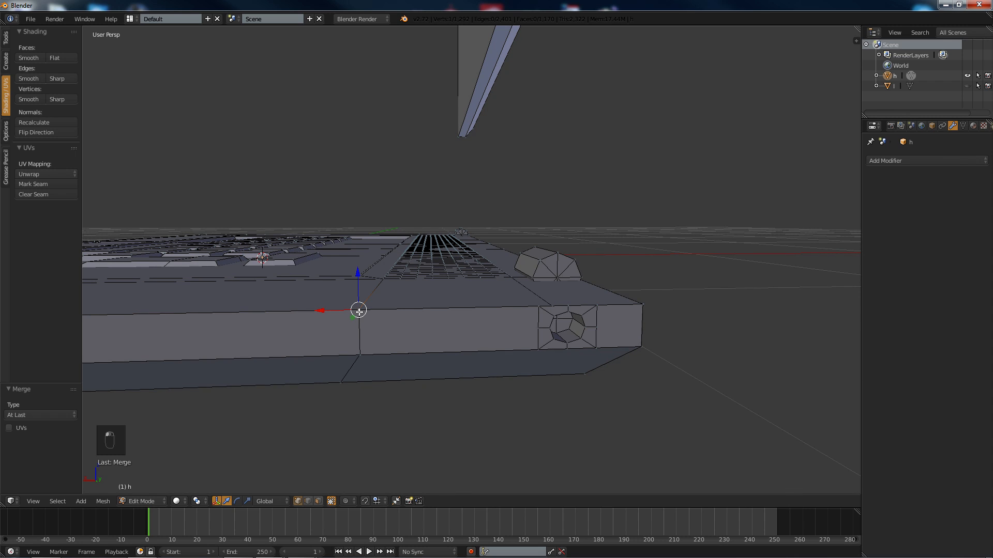
{"action": "left_click_drag", "start_coordinate": [357, 276], "coordinate": [358, 255]}
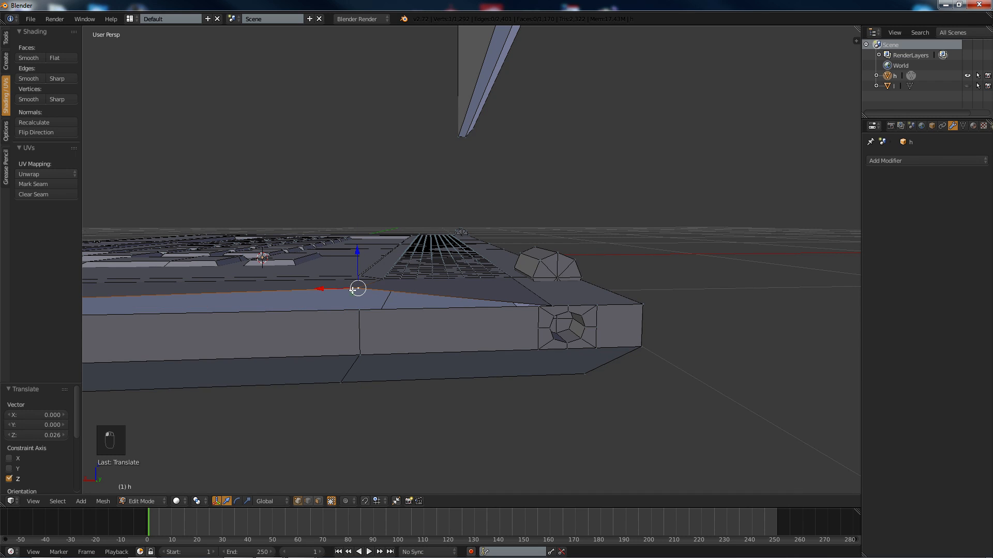
{"action": "key", "text": "ctrl+z"}
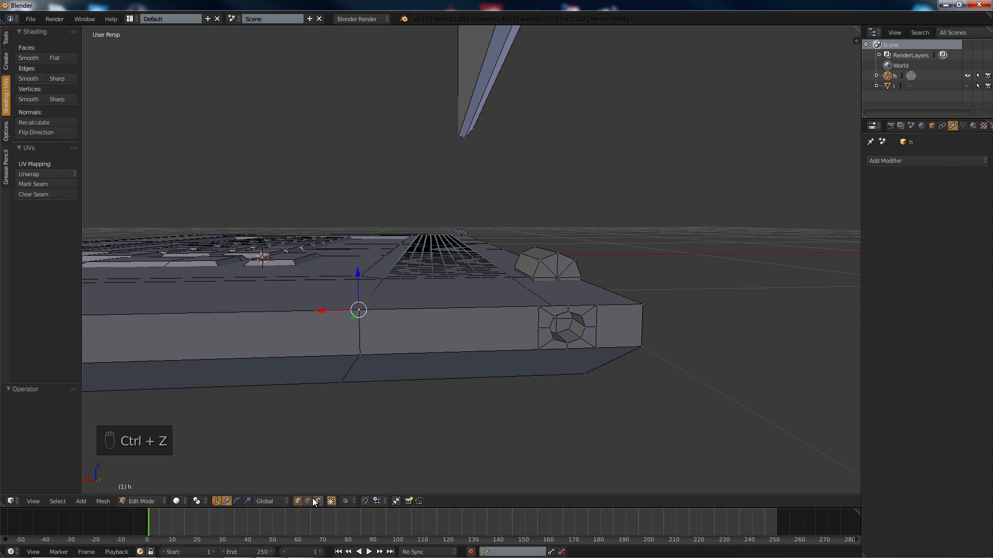
Step: Pull the side cut's vertical edge near the hinge about 0.079 along Y, and merge its top vertex into the top-face vertex using At Last
{"action": "right_click", "coordinate": [359, 342], "text": "shift"}
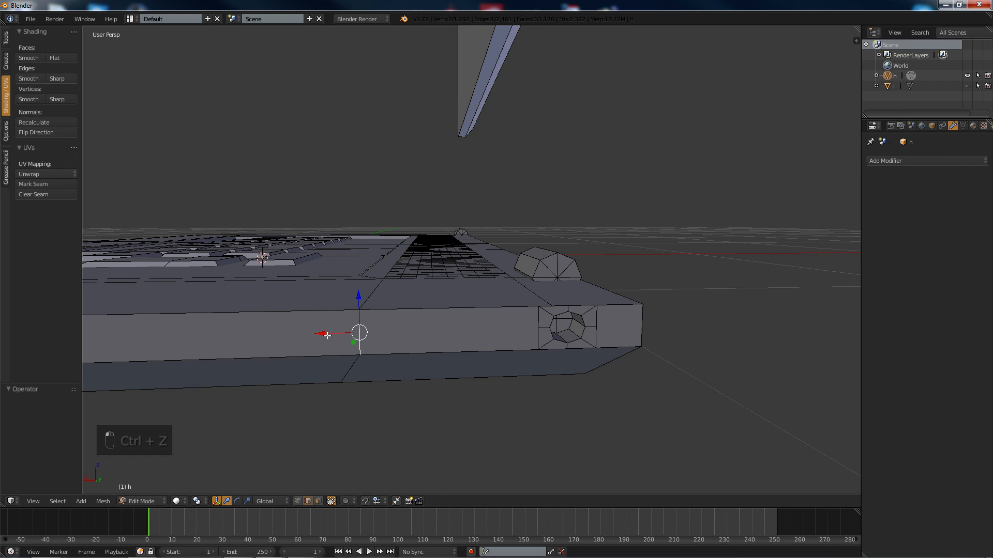
{"action": "left_click_drag", "start_coordinate": [328, 333], "coordinate": [366, 357]}
{"action": "left_click", "coordinate": [298, 501]}
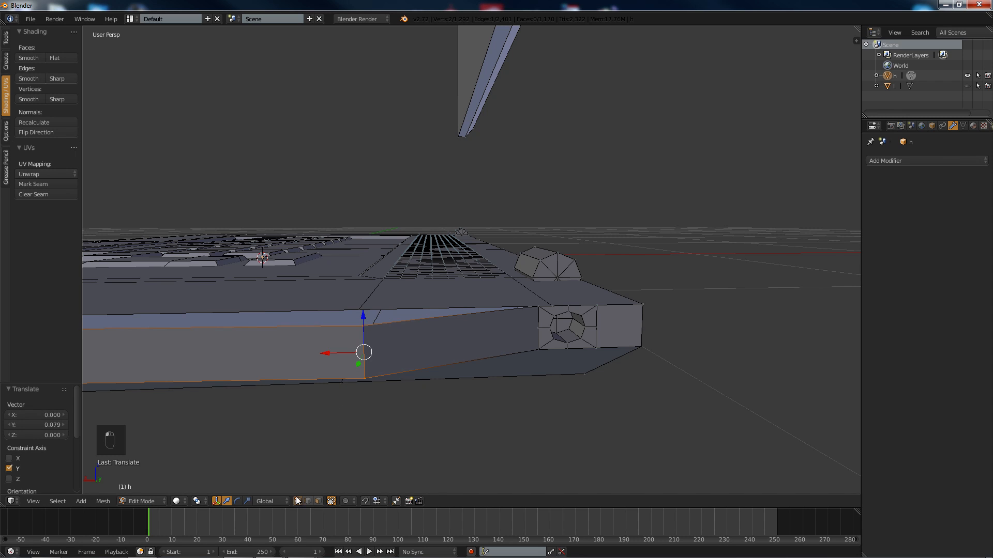
{"action": "right_click", "coordinate": [364, 326]}
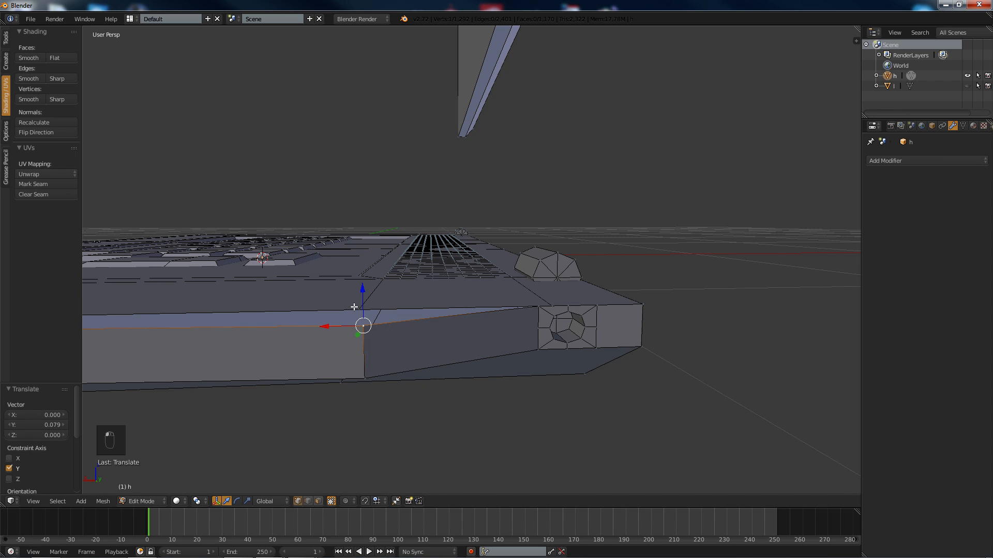
{"action": "right_click", "coordinate": [353, 307], "text": "shift"}
{"action": "key", "text": "alt+m"}
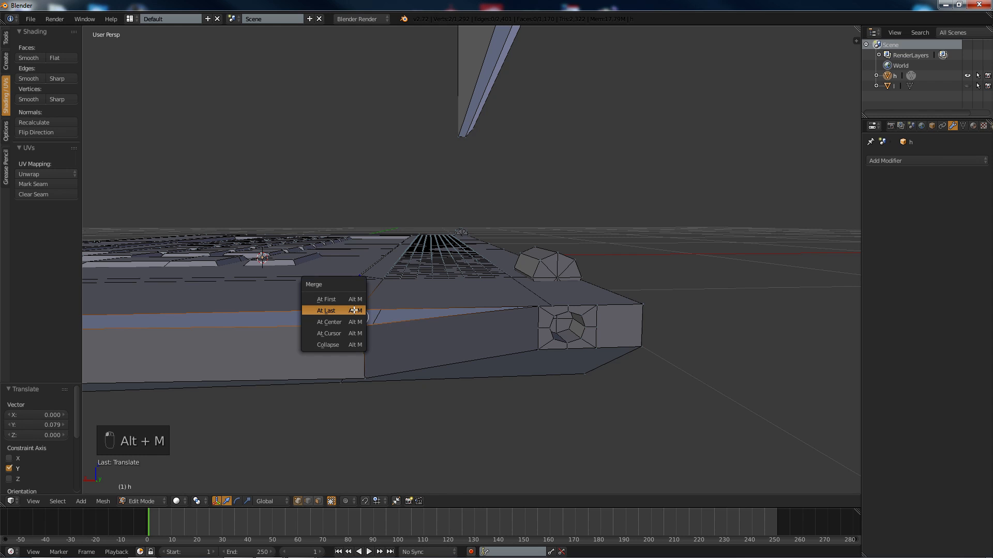
{"action": "left_click", "coordinate": [353, 310]}
Step: Merge the same edge's lower vertex into the bevel cut's upper vertex using At Last, and clear the selection
{"action": "scroll", "coordinate": [364, 343], "scroll_direction": "up", "scroll_amount": 5}
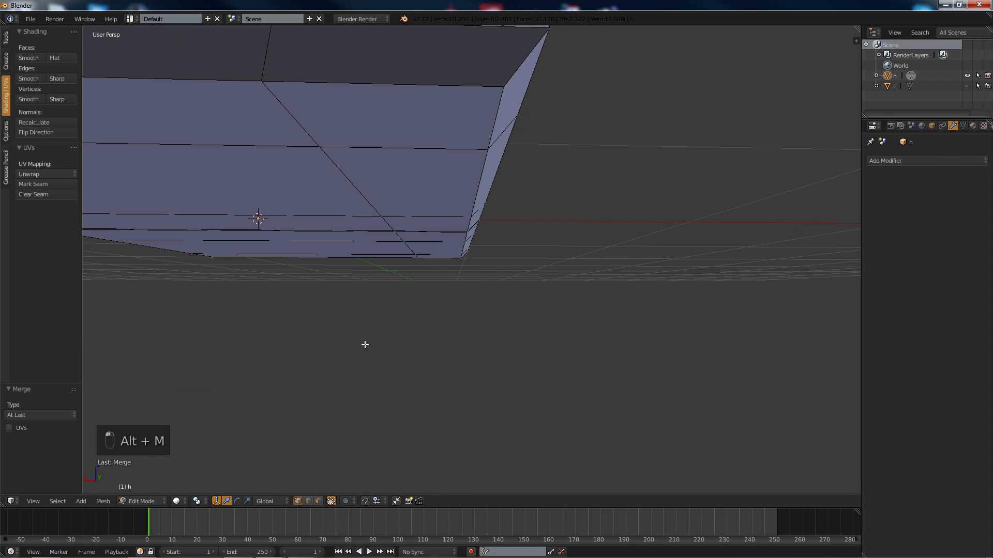
{"action": "right_click", "coordinate": [304, 65], "text": "shift"}
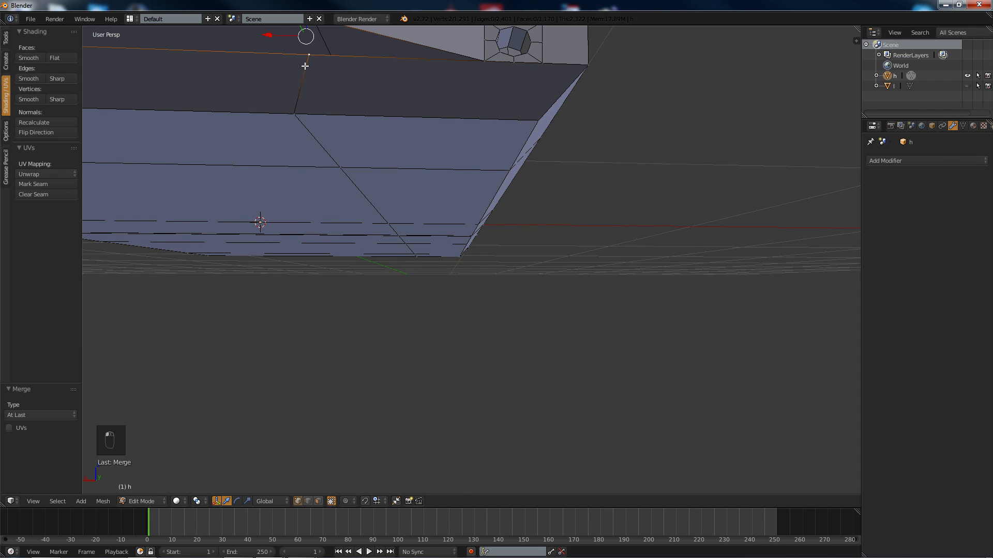
{"action": "key", "text": "alt+m"}
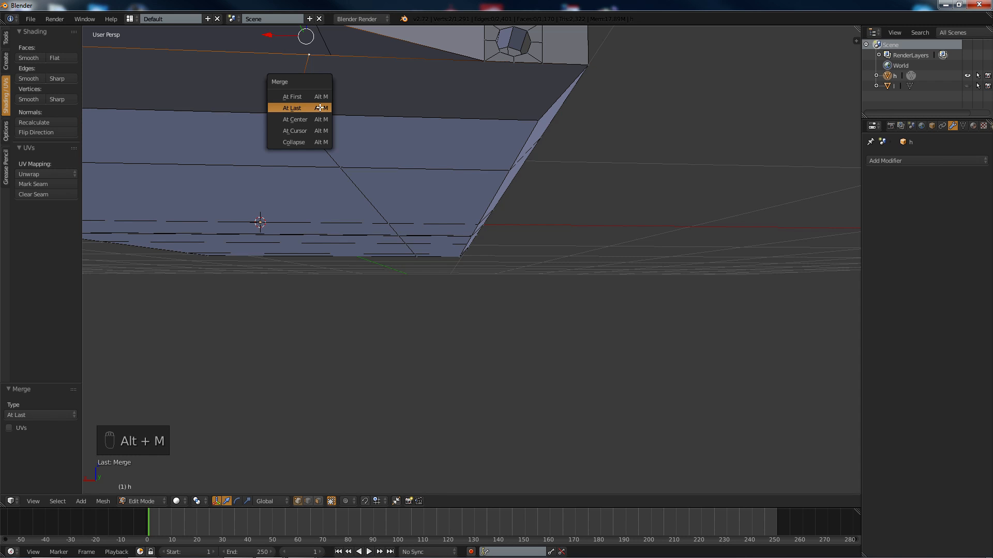
{"action": "left_click", "coordinate": [319, 107]}
{"action": "scroll", "coordinate": [332, 117], "scroll_direction": "down", "scroll_amount": 5}
{"action": "middle_click_drag", "start_coordinate": [333, 117], "coordinate": [347, 162]}
{"action": "key", "text": "a"}
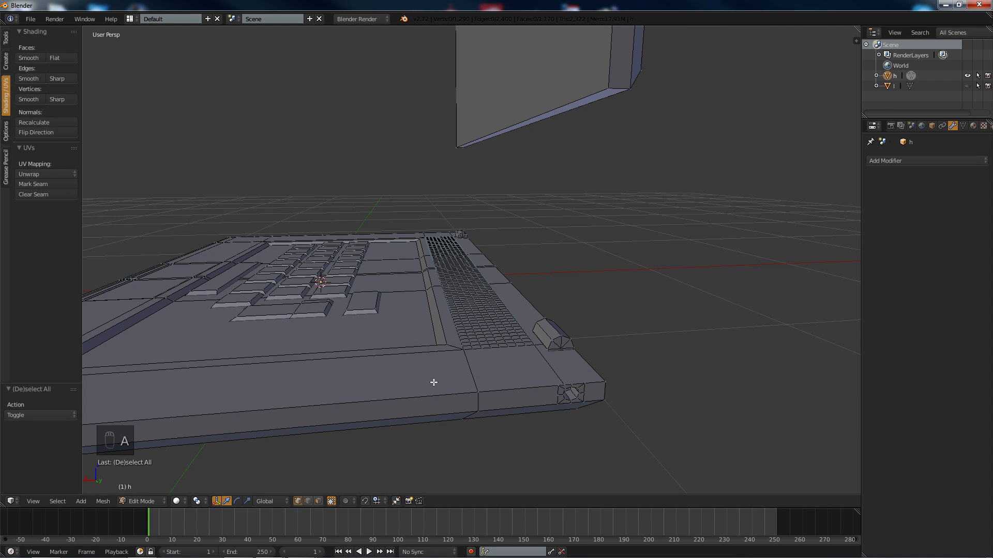
Step: Try adding one loop cut across the panel's long side face near the hinge end, and undo it
{"action": "key", "text": "ctrl+r"}
{"action": "left_click", "coordinate": [434, 398]}
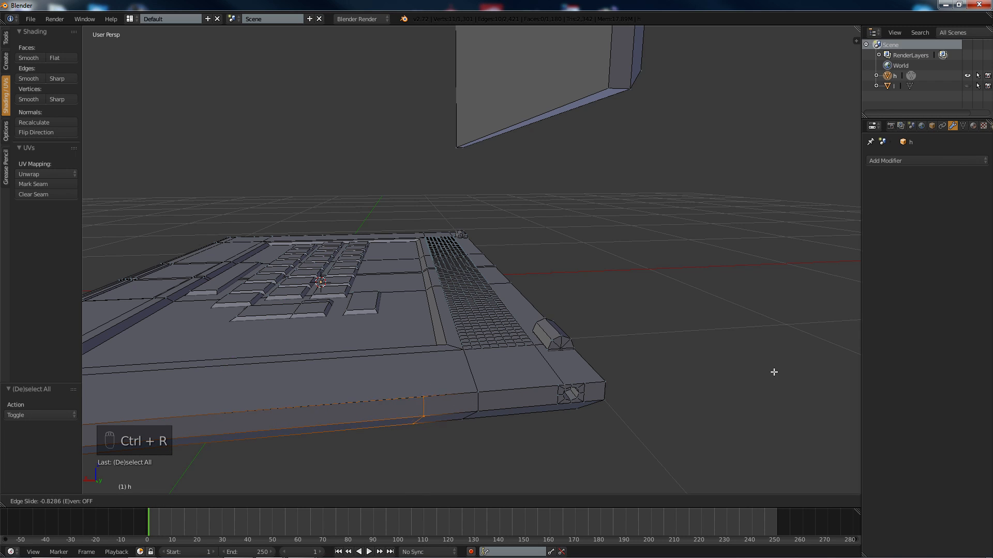
{"action": "left_click", "coordinate": [791, 366]}
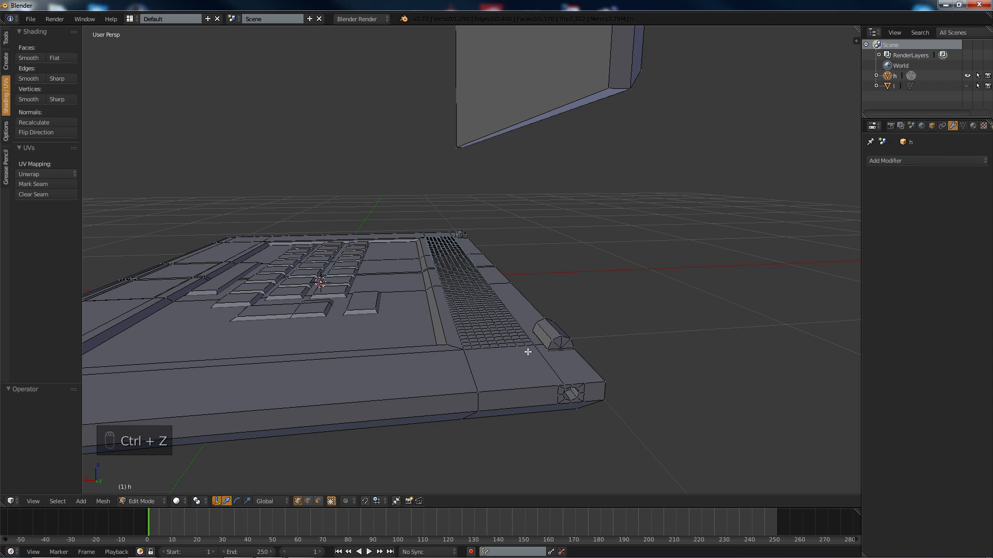
{"action": "key", "text": "ctrl+z"}
Step: Try moving the side cut's top vertex near the hinge along Z, and undo the move
{"action": "right_click", "coordinate": [471, 397]}
{"action": "key", "text": "g"}
{"action": "key", "text": "z"}
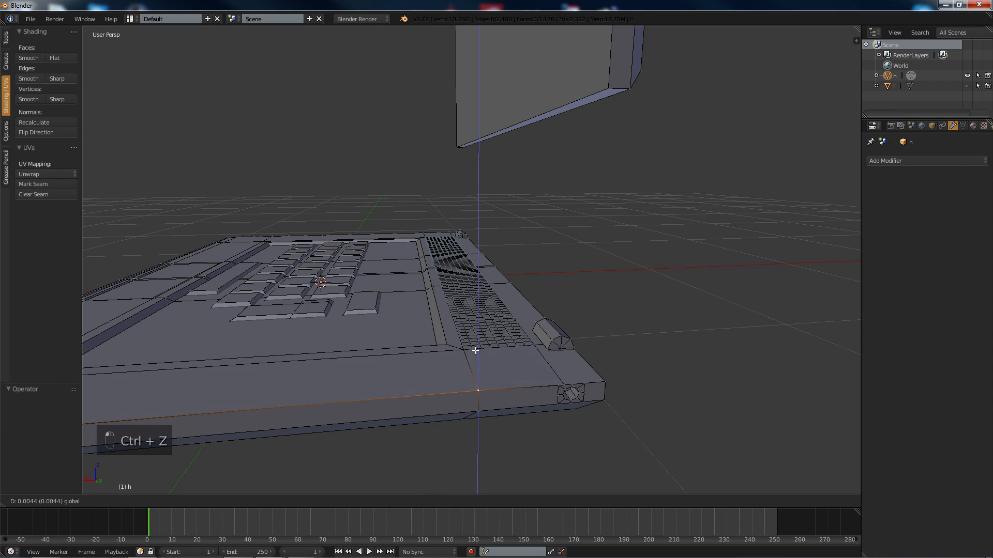
{"action": "left_click", "coordinate": [433, 346]}
{"action": "key", "text": "ctrl+z"}
{"action": "middle_click_drag", "start_coordinate": [350, 337], "coordinate": [439, 305]}
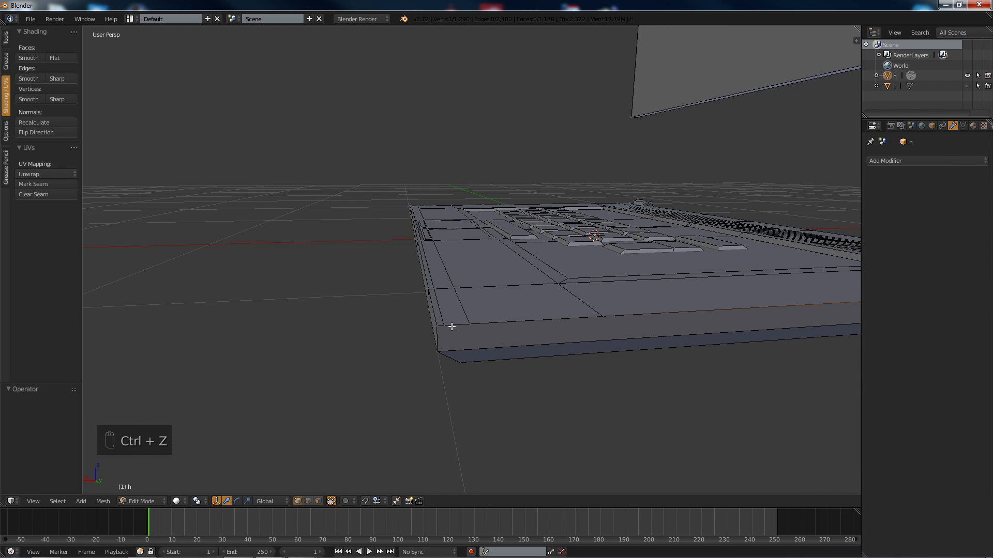
{"action": "scroll", "coordinate": [481, 337], "scroll_direction": "up", "scroll_amount": 3}
{"action": "middle_click_drag", "start_coordinate": [479, 336], "coordinate": [395, 341]}
{"action": "key", "text": "ctrl+r"}
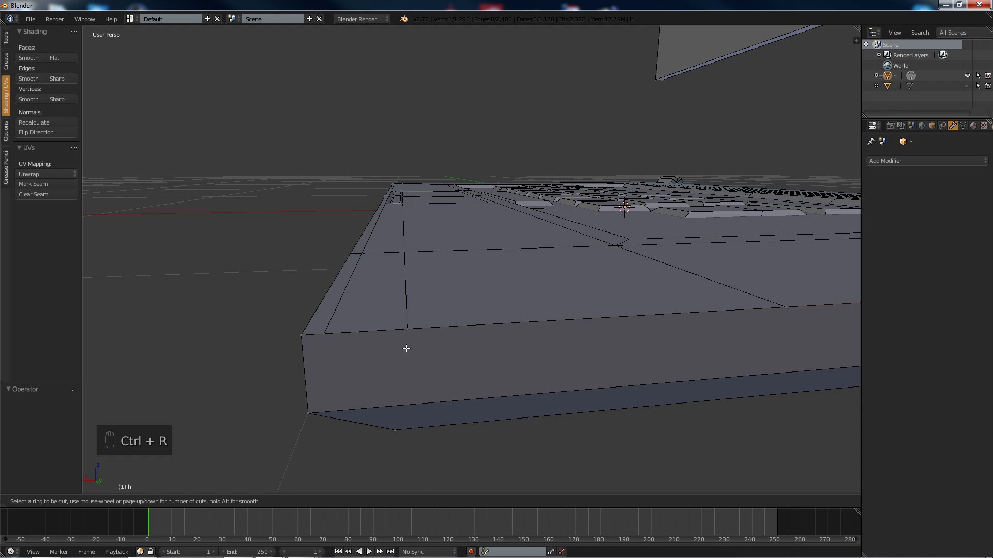
{"action": "right_click", "coordinate": [495, 385]}
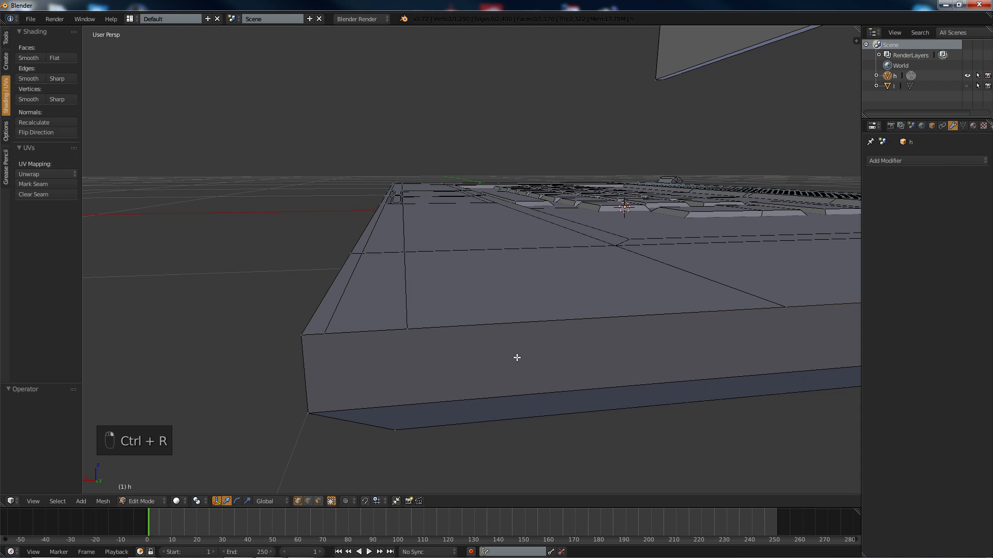
Step: Add two loop cuts across the panel's long side face, bevel and underside, sliding them toward the end opposite the hinge
{"action": "scroll", "coordinate": [714, 326], "scroll_direction": "down", "scroll_amount": 5}
{"action": "key", "text": "a"}
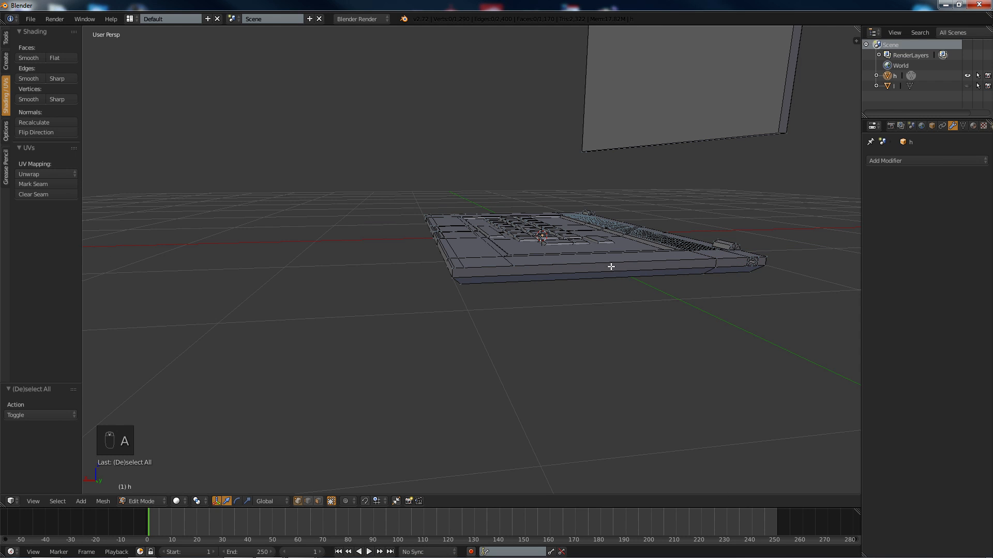
{"action": "key", "text": "ctrl+r"}
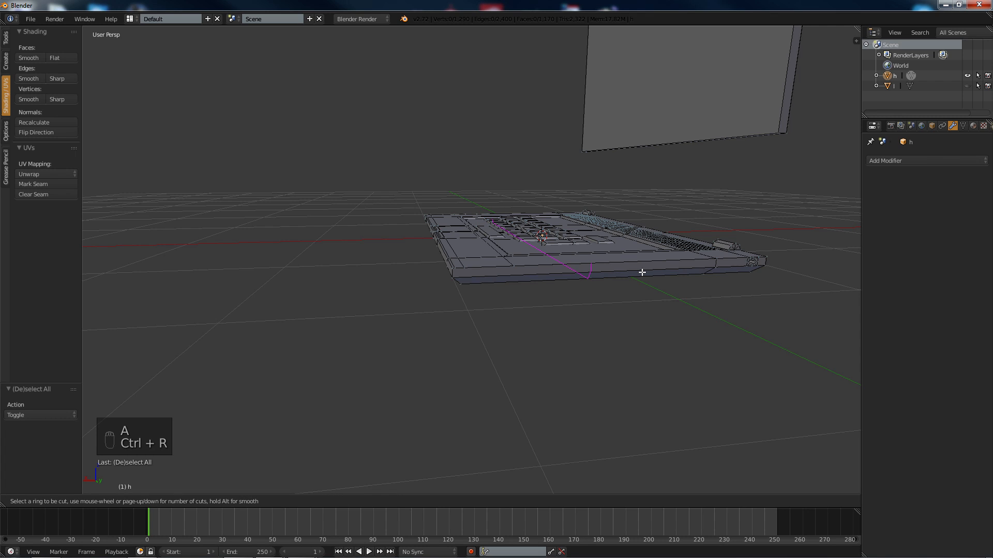
{"action": "left_click", "coordinate": [640, 273]}
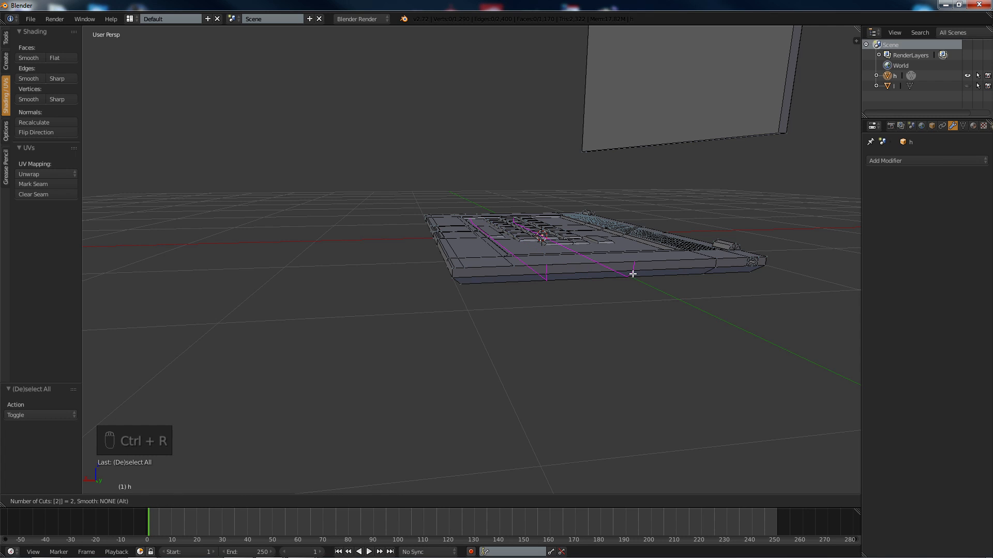
{"action": "left_click", "coordinate": [555, 284]}
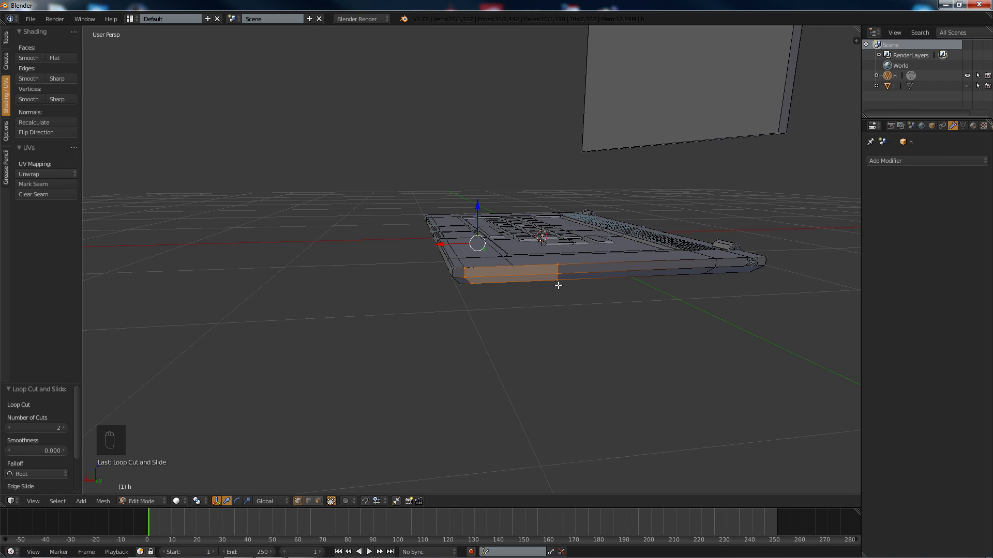
Step: Scale the two new edge loops to about 0.431 along X and move them about 0.142 along X
{"action": "key", "text": "s"}
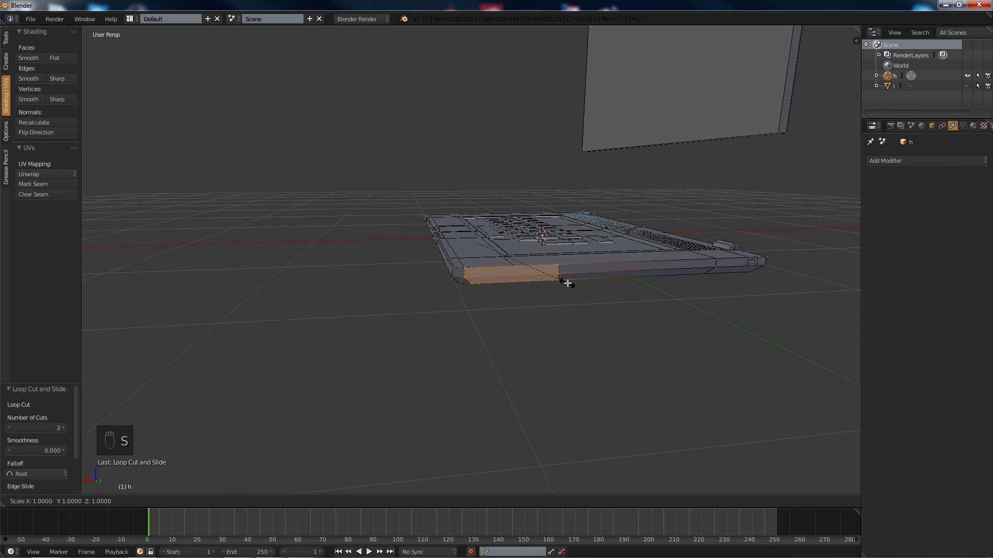
{"action": "key", "text": "x"}
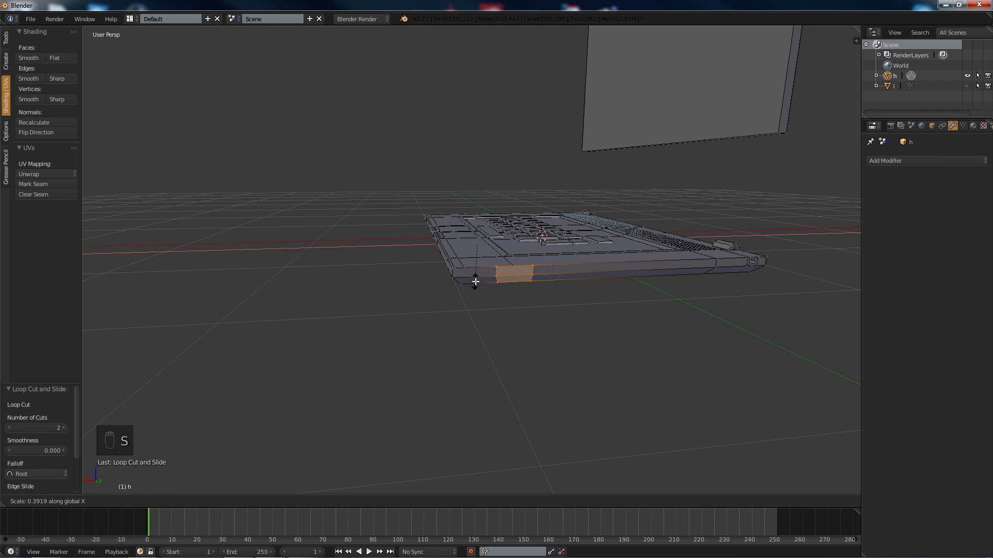
{"action": "left_click", "coordinate": [490, 282]}
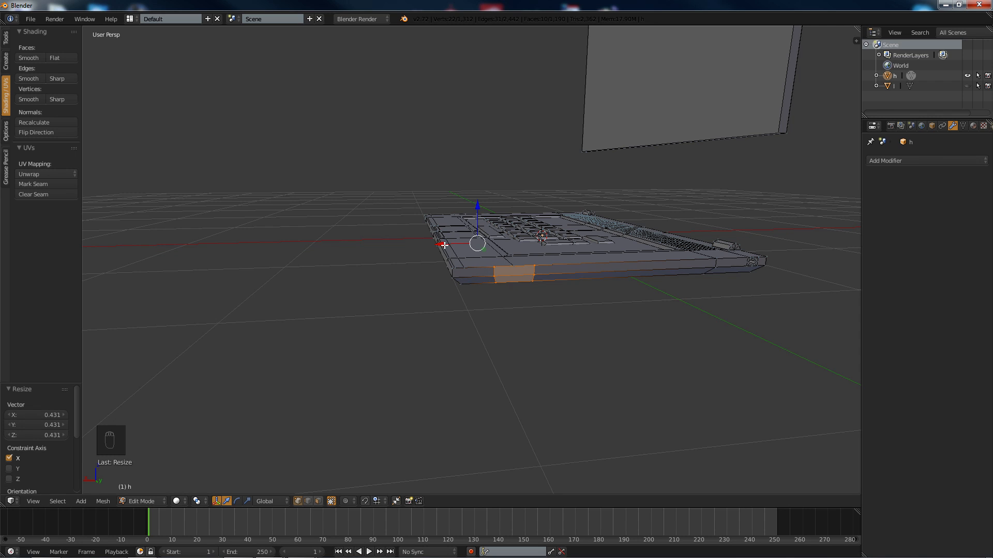
{"action": "key", "text": "g"}
{"action": "key", "text": "x"}
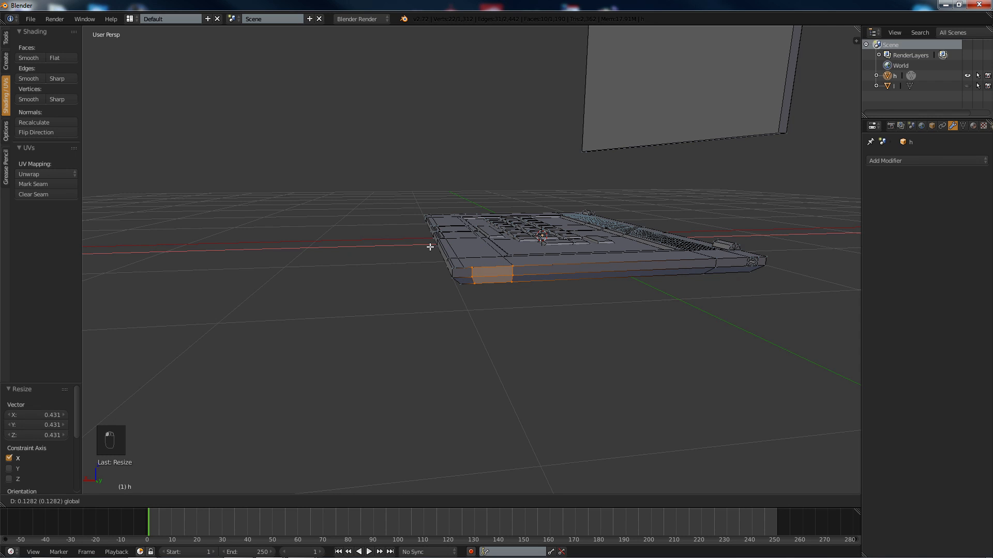
{"action": "left_click", "coordinate": [430, 246]}
Step: Move the top vertex of the cut nearest the panel corner about 0.034 along X to meet the top-face edge
{"action": "scroll", "coordinate": [444, 259], "scroll_direction": "up", "scroll_amount": 5}
{"action": "scroll", "coordinate": [470, 279], "scroll_direction": "down", "scroll_amount": 2}
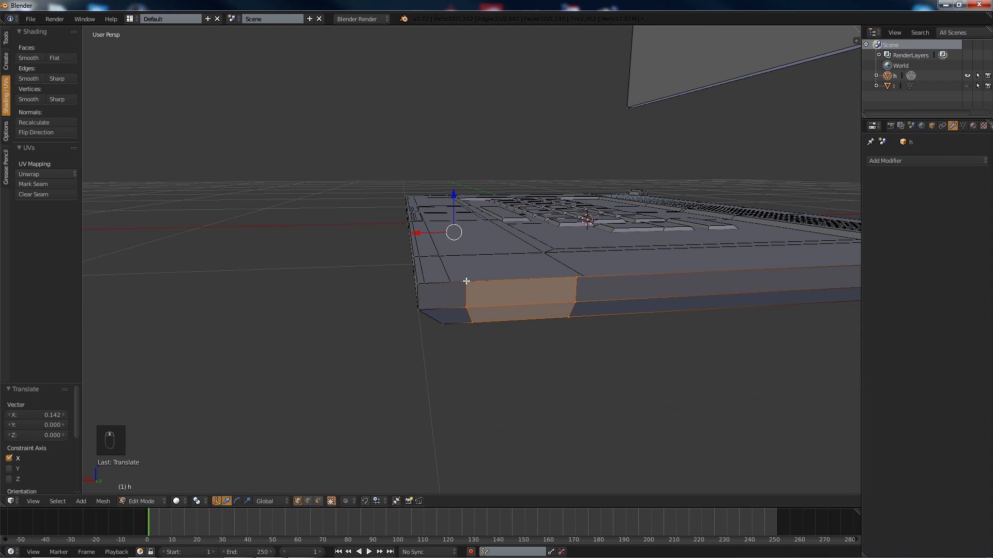
{"action": "right_click", "coordinate": [466, 281]}
{"action": "scroll", "coordinate": [466, 282], "scroll_direction": "up", "scroll_amount": 2}
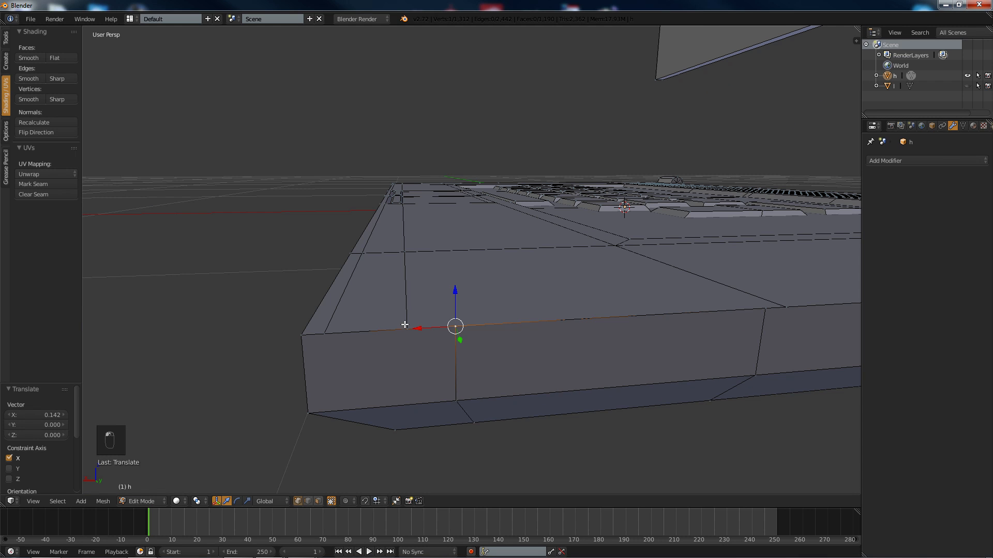
{"action": "key", "text": "g"}
{"action": "key", "text": "x"}
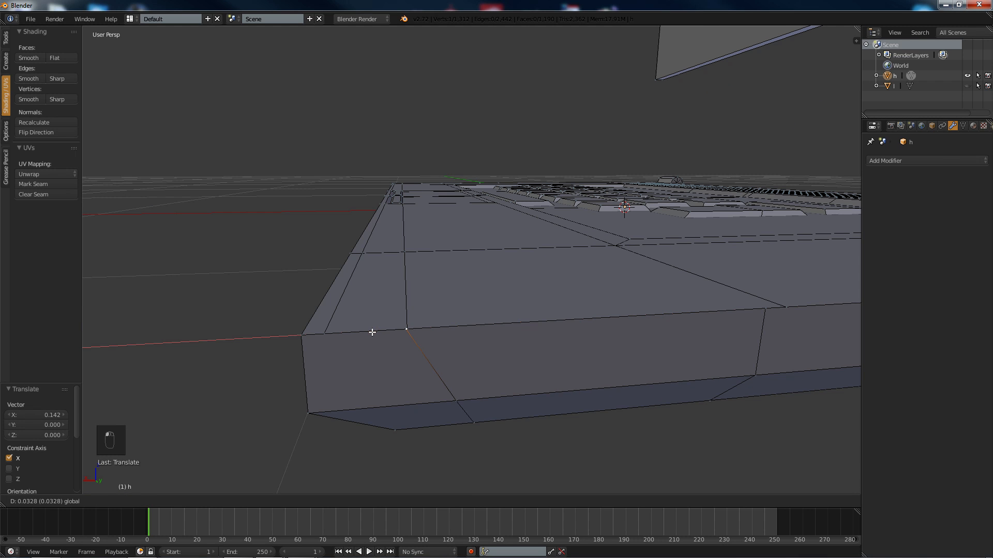
{"action": "left_click", "coordinate": [372, 330]}
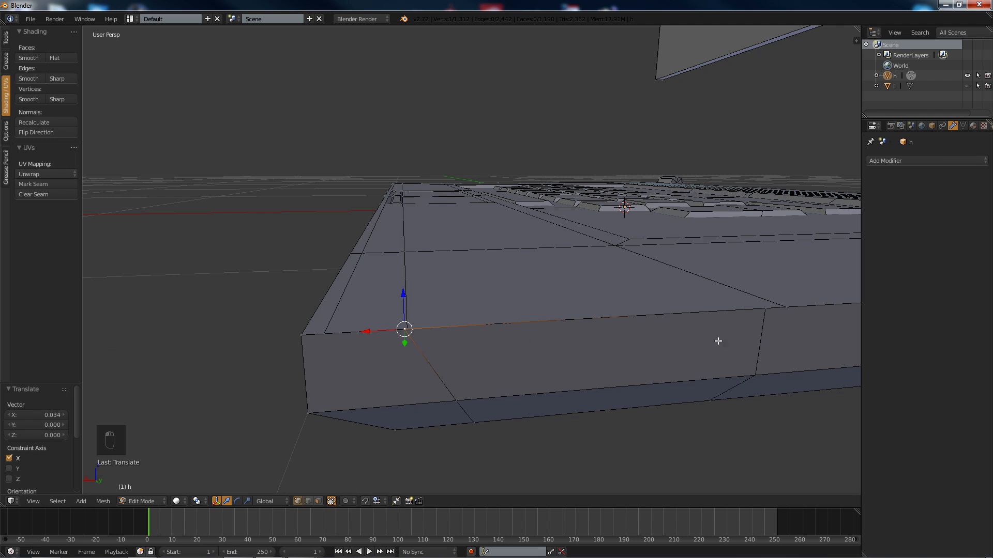
Step: Move the top vertex of the other new cut about -0.019 along X to meet the diagonal top-face edge
{"action": "right_click", "coordinate": [759, 317]}
{"action": "key", "text": "g"}
{"action": "key", "text": "x"}
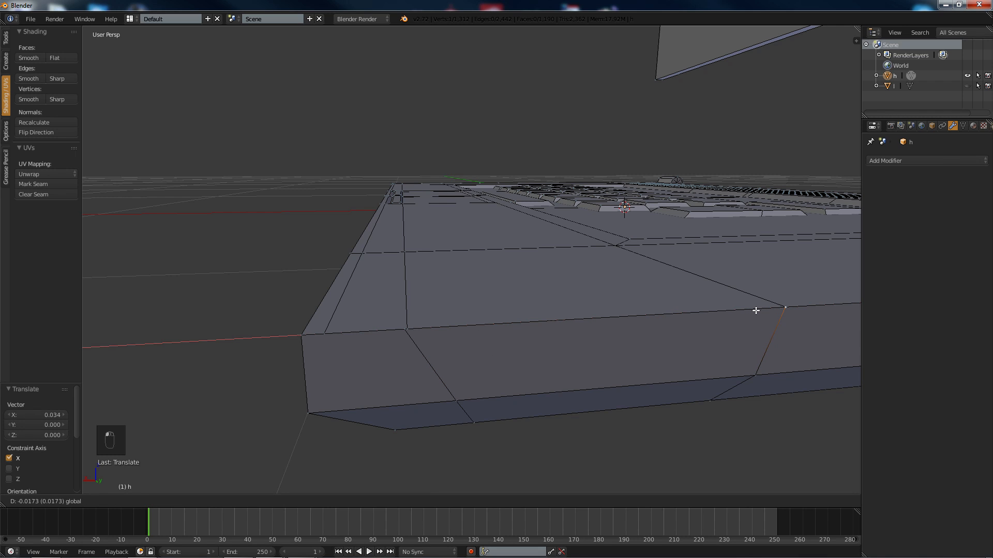
{"action": "left_click", "coordinate": [757, 310]}
Step: Move the top side vertices of both new cuts together about -0.006 along Z, separating them from the top face
{"action": "right_click", "coordinate": [403, 331], "text": "shift"}
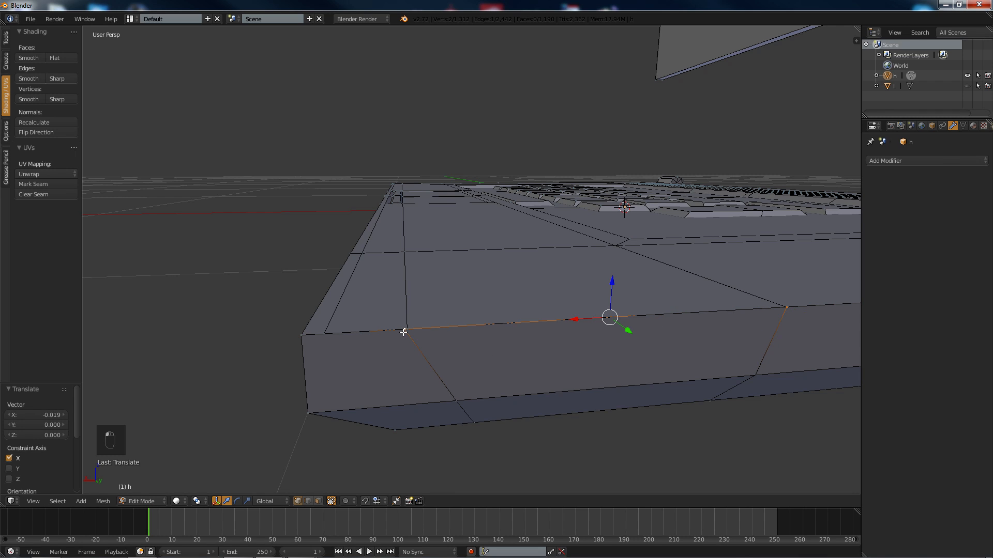
{"action": "key", "text": "g"}
{"action": "key", "text": "z"}
{"action": "left_click", "coordinate": [610, 288]}
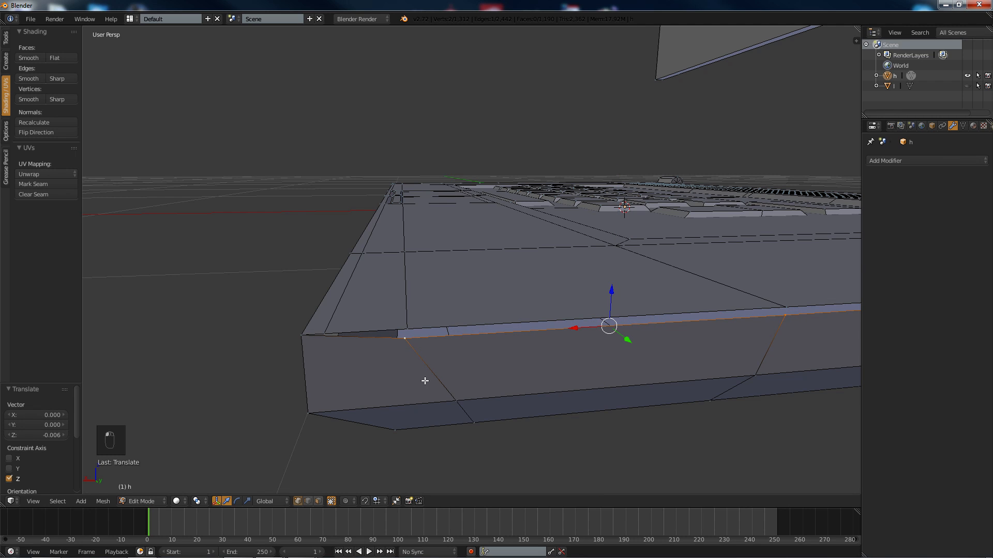
Step: Merge each of the two lowered side vertices into the top-face vertex directly above it, using At Last
{"action": "right_click", "coordinate": [402, 343]}
{"action": "right_click", "coordinate": [417, 323], "text": "shift"}
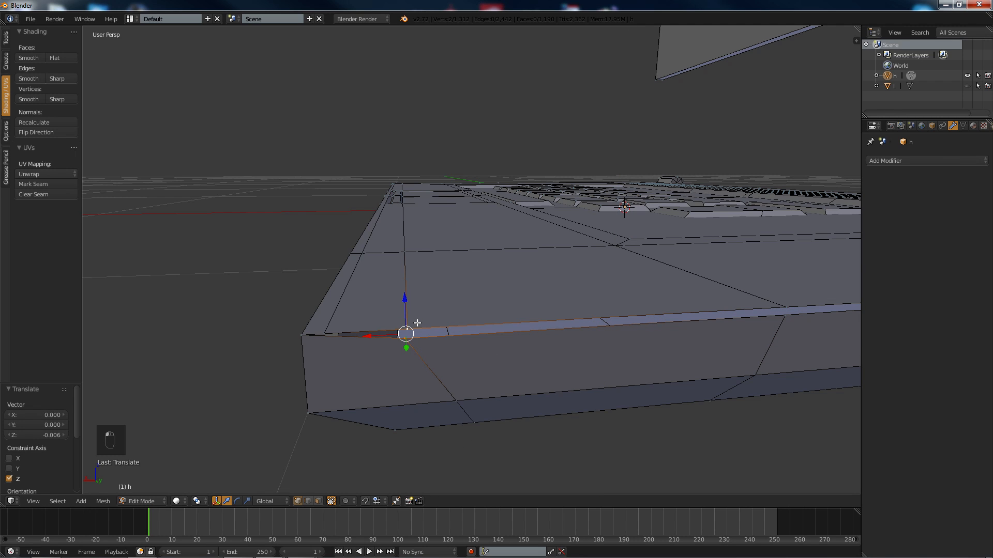
{"action": "key", "text": "alt+m"}
{"action": "left_click", "coordinate": [418, 322]}
{"action": "right_click", "coordinate": [784, 313]}
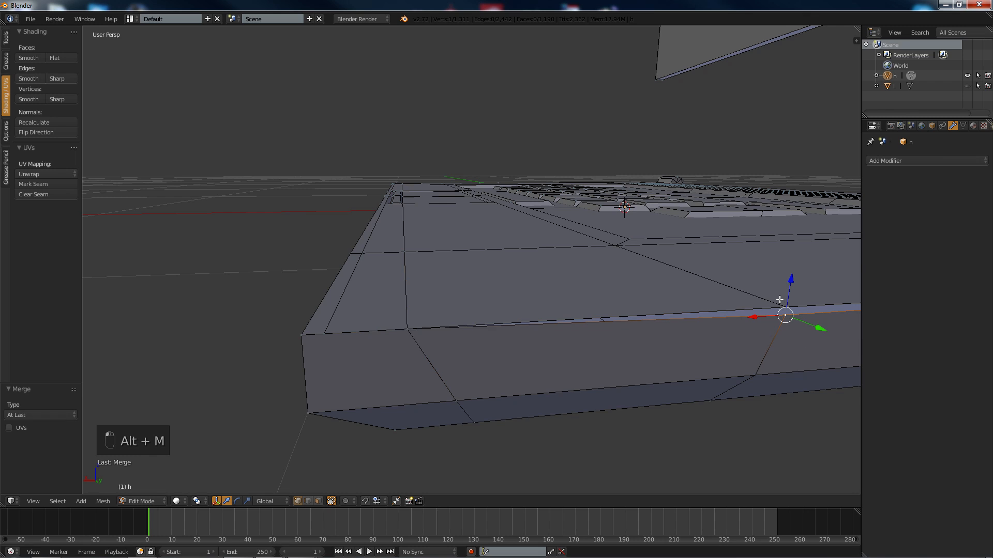
{"action": "right_click", "coordinate": [780, 300], "text": "shift"}
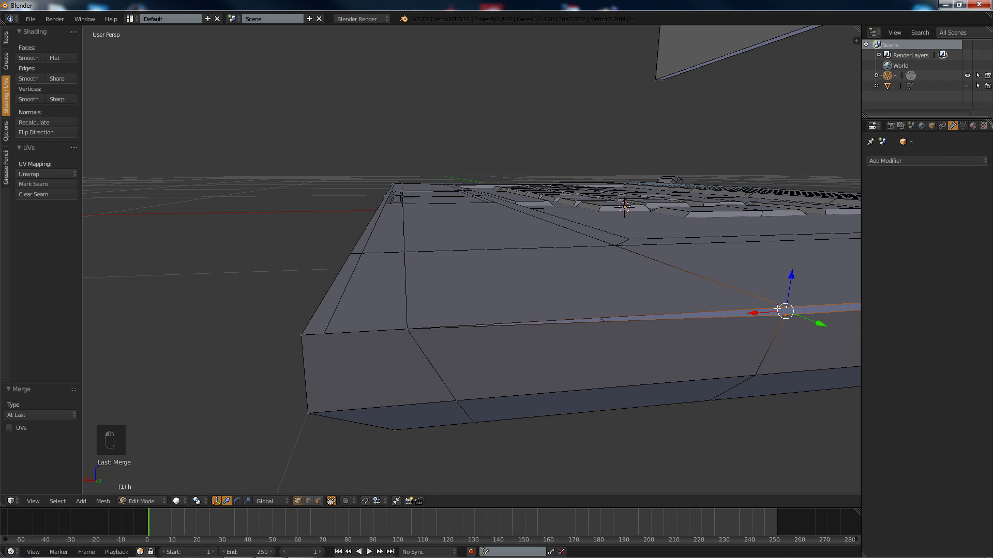
{"action": "key", "text": "alt+m"}
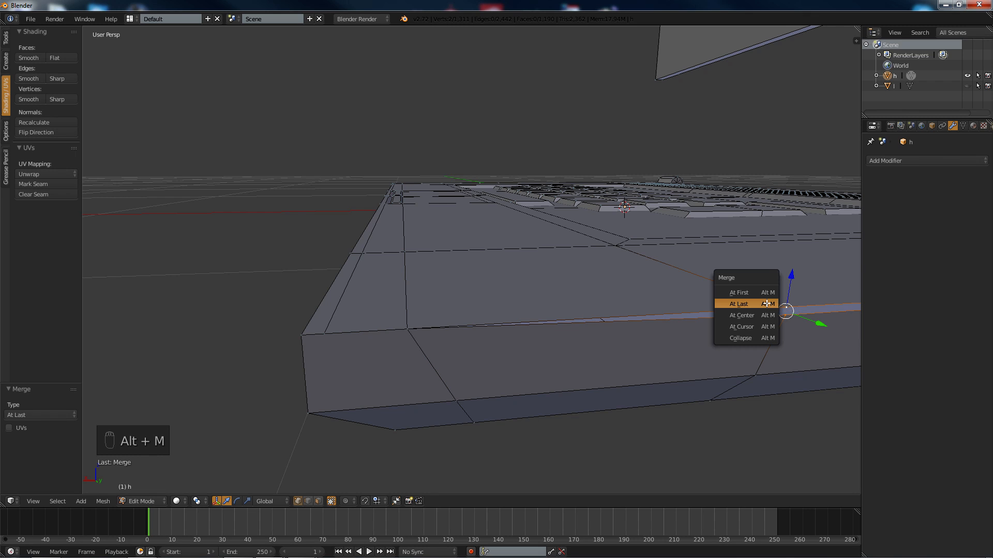
{"action": "left_click", "coordinate": [766, 304]}
Step: Move the side's lower-edge vertex of the cut farther from the corner about -0.023 along X, and nudge the corner cut's matching vertex
{"action": "middle_click_drag", "start_coordinate": [766, 255], "coordinate": [450, 208]}
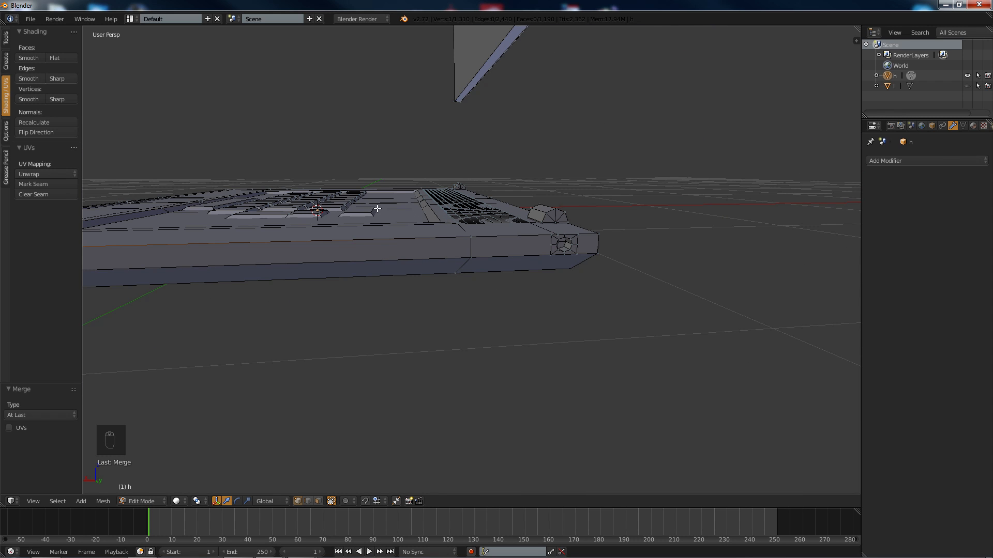
{"action": "middle_click_drag", "start_coordinate": [378, 209], "coordinate": [173, 148]}
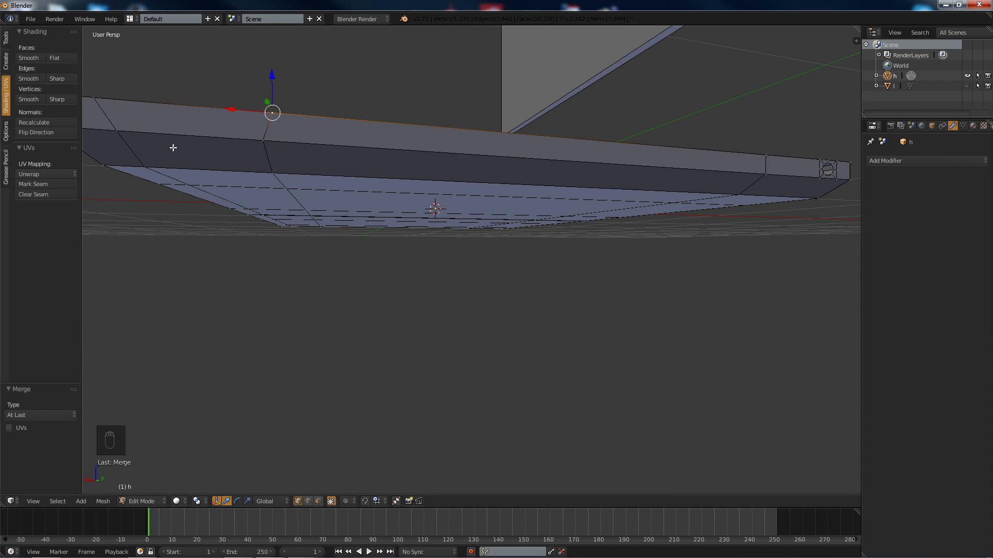
{"action": "right_click", "coordinate": [265, 141]}
{"action": "left_click_drag", "start_coordinate": [222, 142], "coordinate": [234, 142]}
{"action": "middle_click_drag", "start_coordinate": [115, 131], "coordinate": [210, 160]}
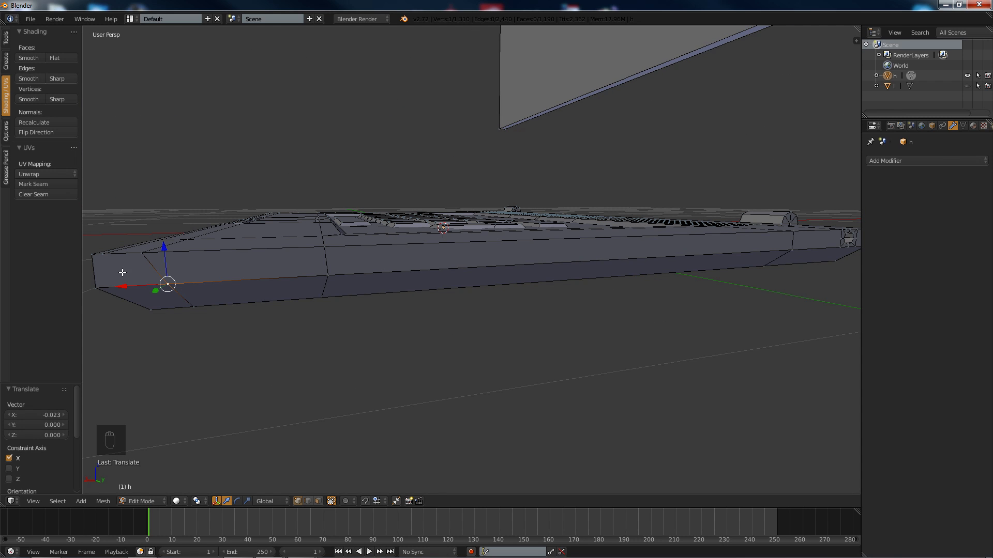
{"action": "left_click_drag", "start_coordinate": [128, 285], "coordinate": [126, 284]}
Step: Add a loop cut across the long side and top face, sliding it close beside the existing vertical edge near the hinge end
{"action": "middle_click_drag", "start_coordinate": [126, 284], "coordinate": [287, 286]}
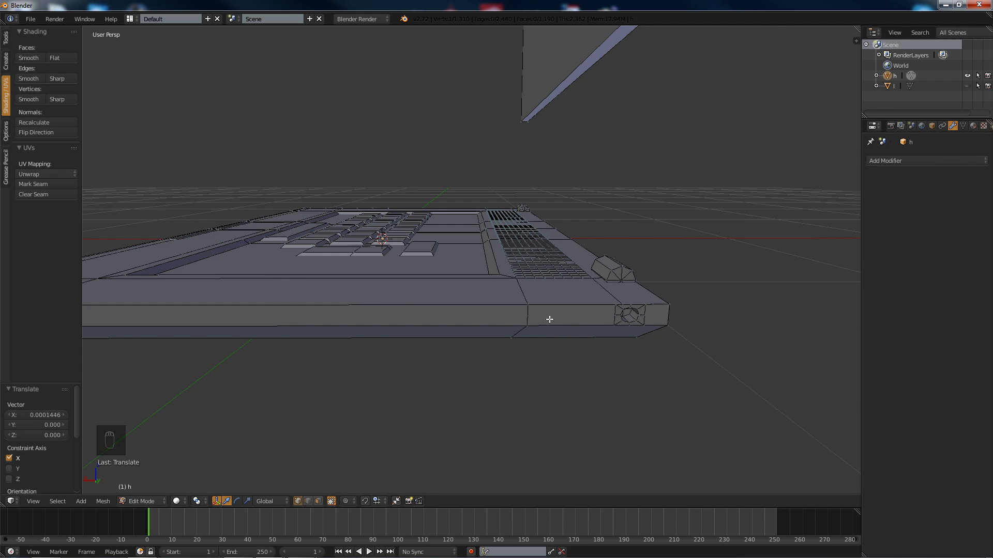
{"action": "key", "text": "a"}
{"action": "scroll", "coordinate": [509, 335], "scroll_direction": "up", "scroll_amount": 2}
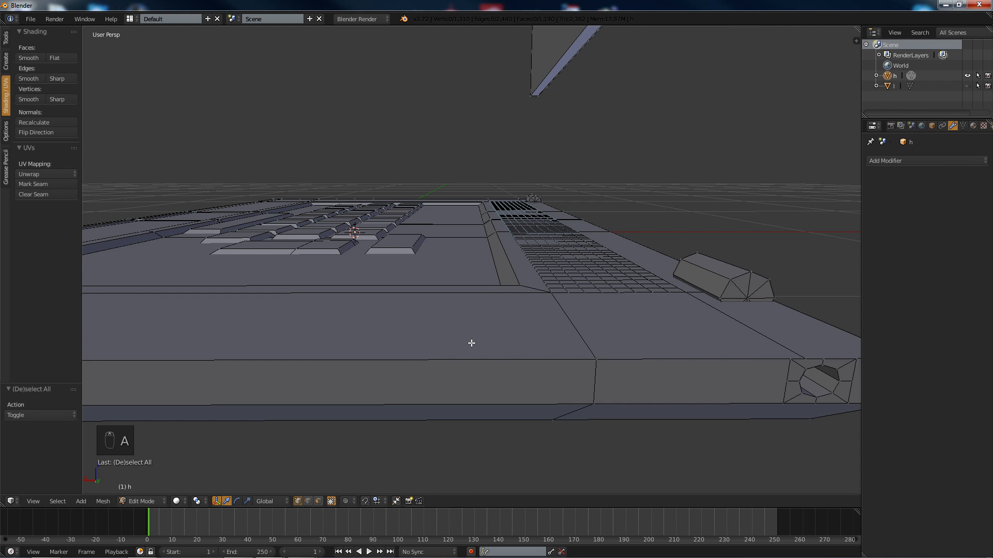
{"action": "key", "text": "ctrl+r"}
{"action": "left_click", "coordinate": [490, 364]}
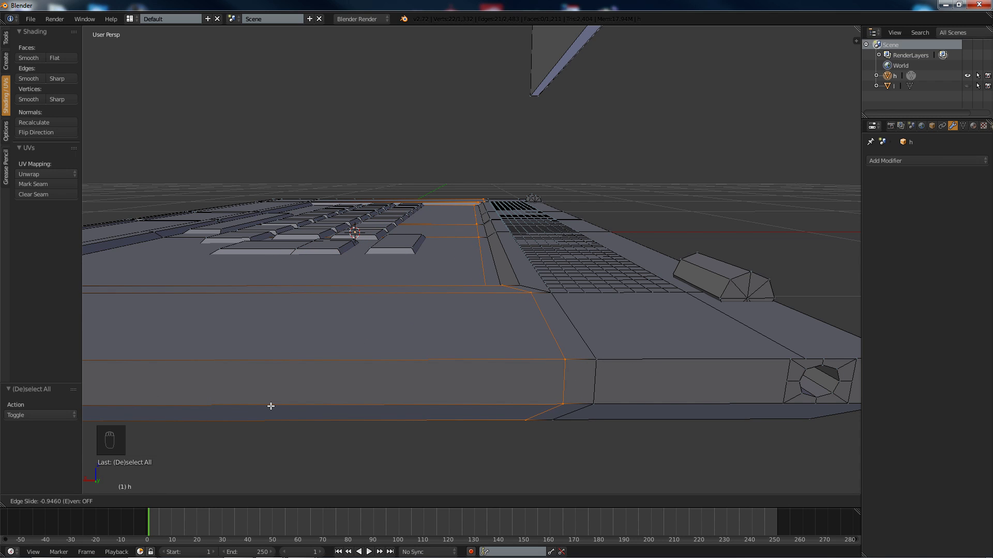
{"action": "left_click", "coordinate": [298, 402]}
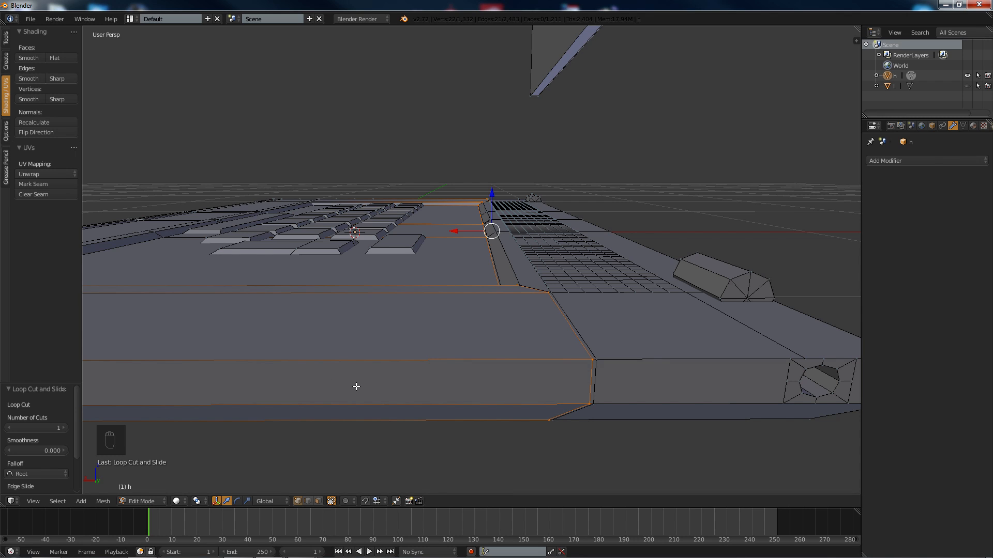
{"action": "key", "text": "a"}
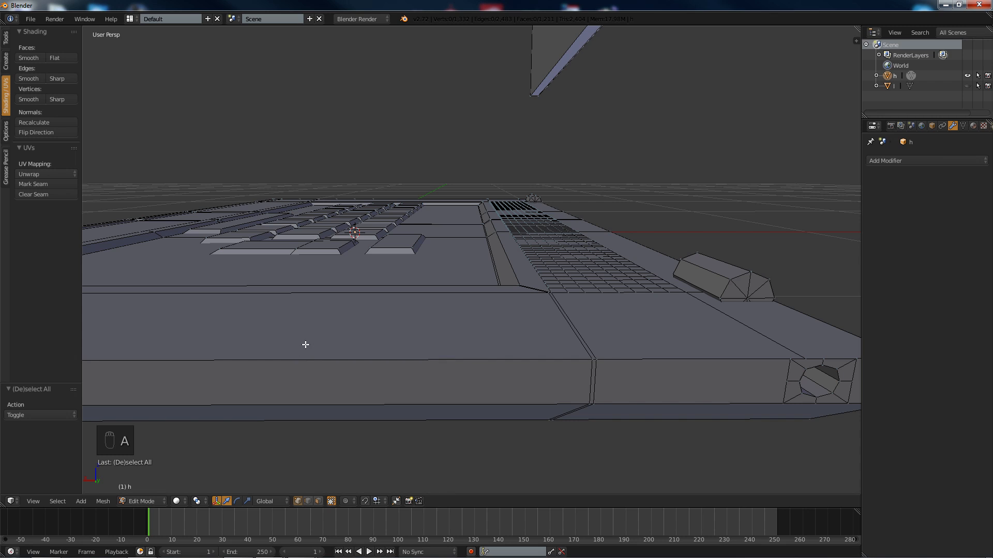
Step: Try to add a single loop cut across the middle of the panel's long side
{"action": "key", "text": "ctrl+r"}
{"action": "right_click", "coordinate": [246, 339]}
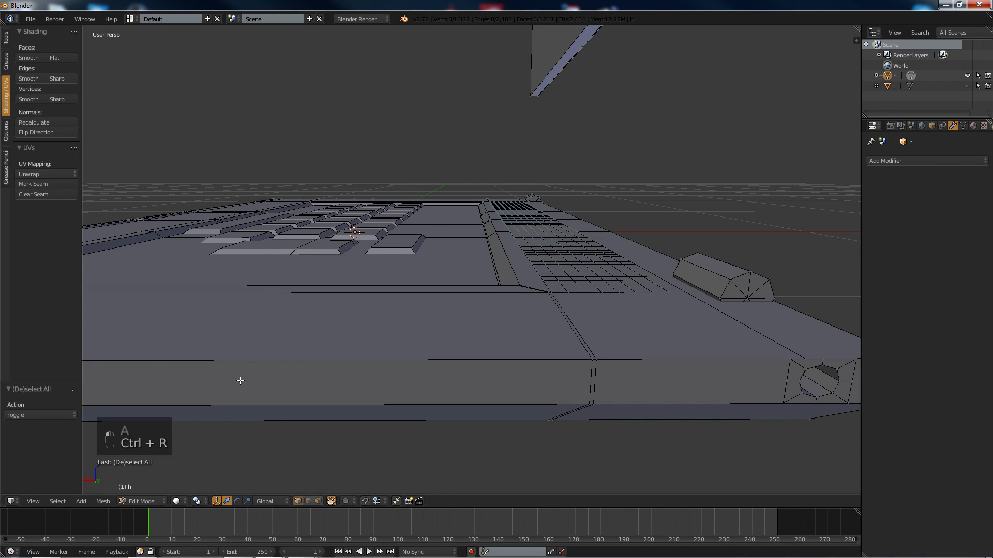
{"action": "key", "text": "ctrl+z"}
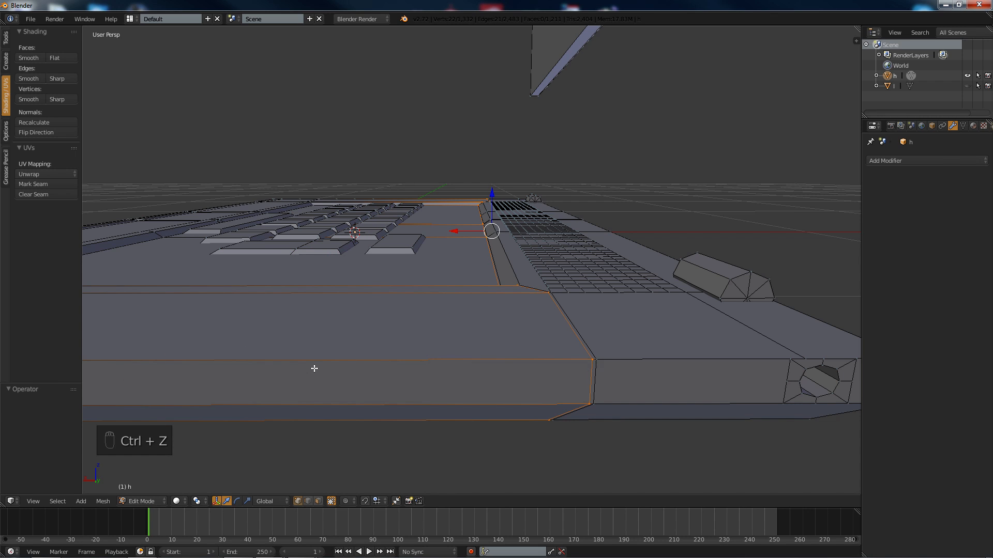
{"action": "key", "text": "a"}
{"action": "key", "text": "ctrl+r"}
{"action": "left_click", "coordinate": [323, 356]}
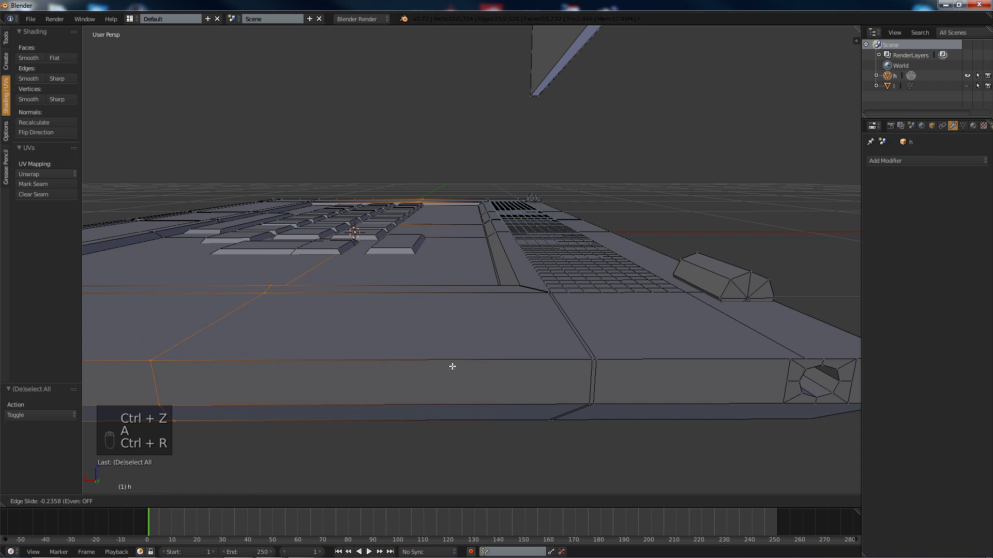
{"action": "left_click", "coordinate": [369, 357]}
{"action": "scroll", "coordinate": [359, 348], "scroll_direction": "down", "scroll_amount": 4}
{"action": "middle_click_drag", "start_coordinate": [359, 348], "coordinate": [363, 350]}
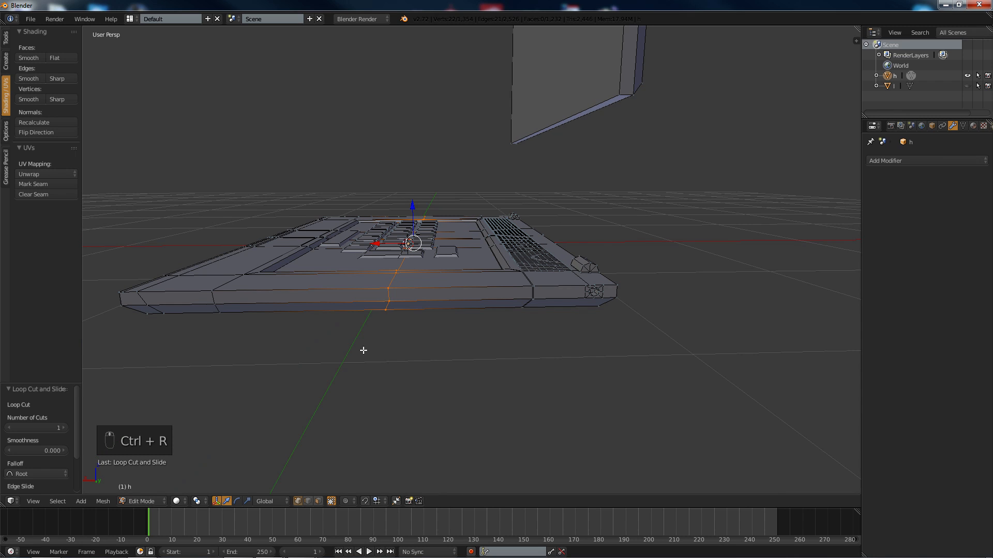
{"action": "key", "text": "ctrl+z"}
Step: Add a loop cut near the middle of the long side with an edge slide of about 0.136, and scale it to 0 along X
{"action": "key", "text": "ctrl+r"}
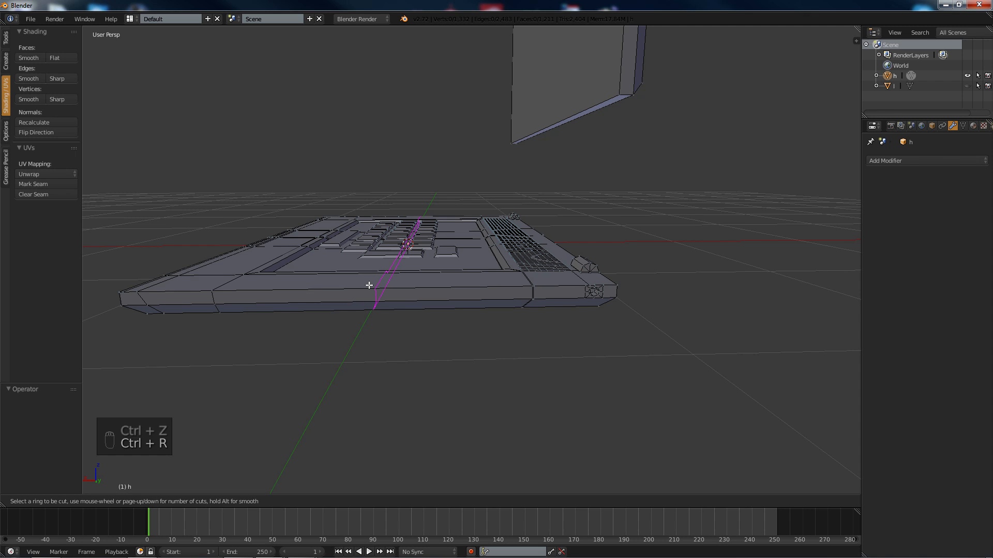
{"action": "left_click", "coordinate": [368, 286]}
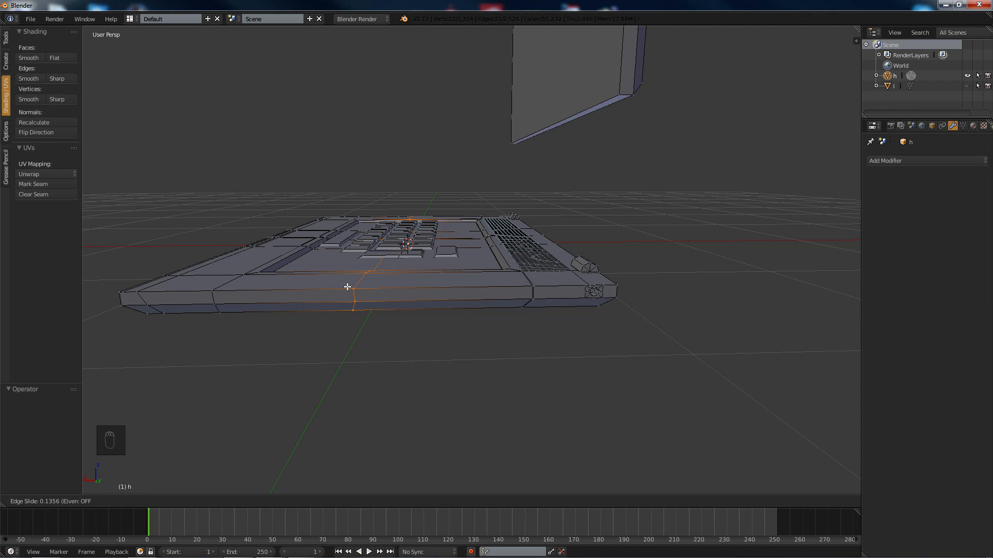
{"action": "left_click", "coordinate": [347, 286]}
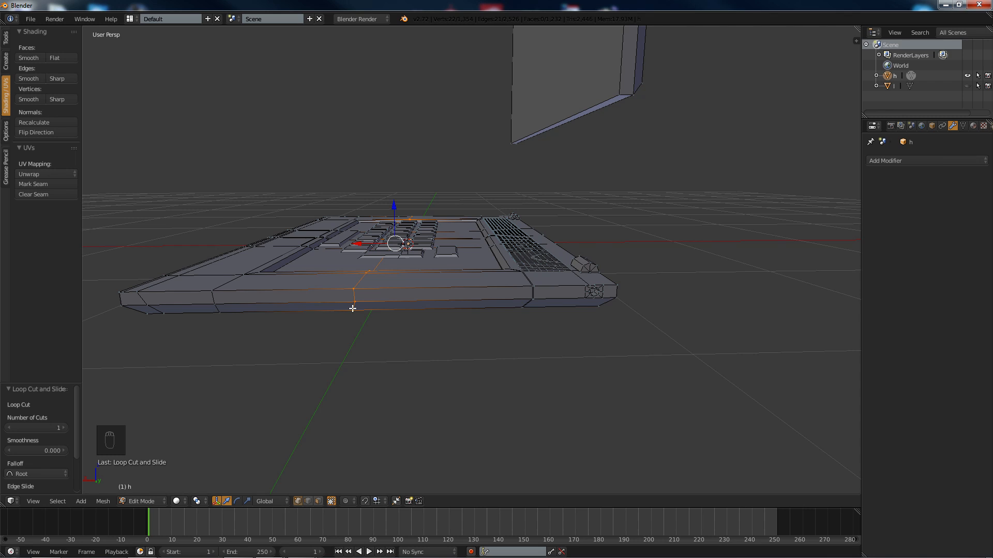
{"action": "key", "text": "s"}
{"action": "key", "text": "x"}
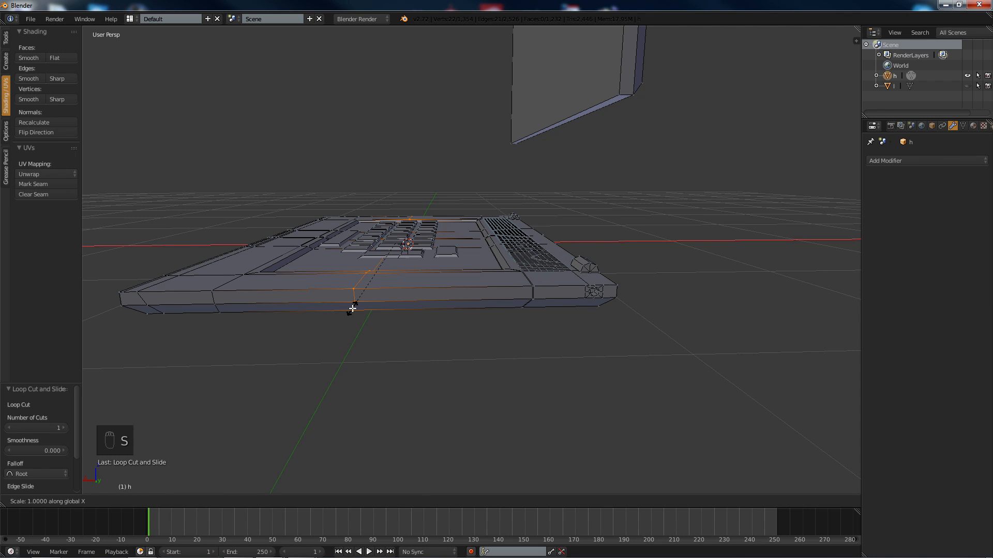
{"action": "key", "text": "0"}
{"action": "key", "text": "Return"}
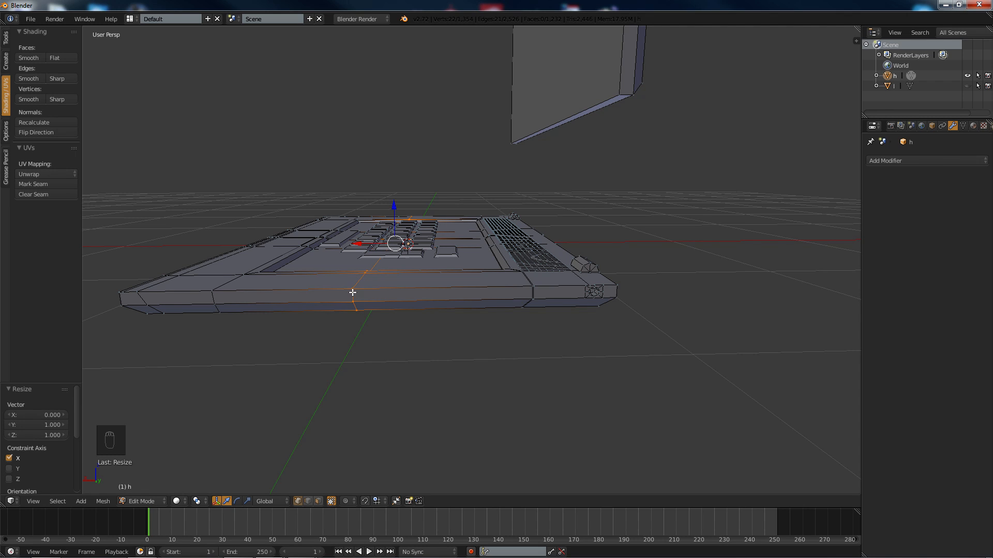
{"action": "middle_click_drag", "start_coordinate": [368, 268], "coordinate": [370, 257]}
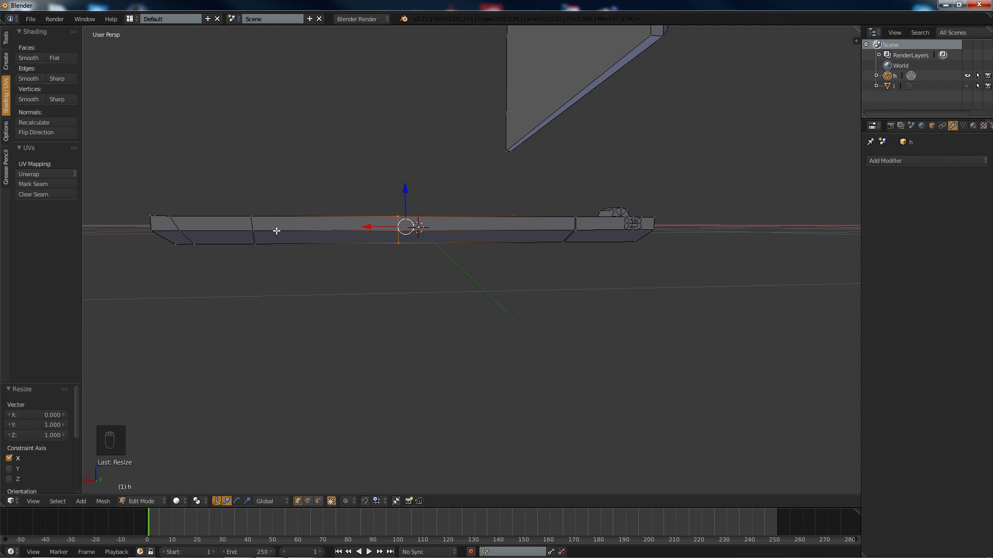
{"action": "middle_click_drag", "start_coordinate": [470, 203], "coordinate": [420, 241]}
{"action": "key", "text": "a"}
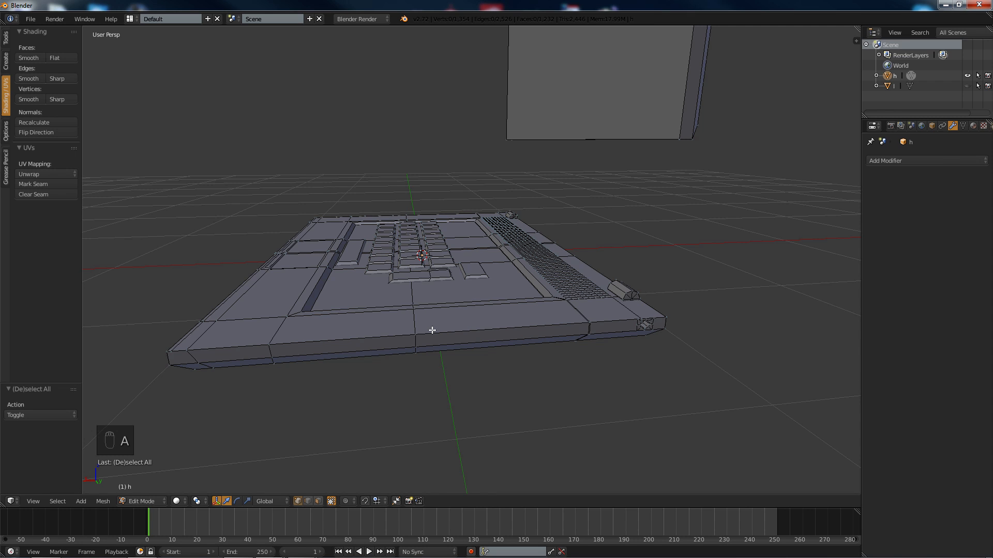
Step: Inset the top, side and bevel faces between the middle cut and the hinge-end cut as one region by about 0.0148
{"action": "scroll", "coordinate": [434, 326], "scroll_direction": "up", "scroll_amount": 2}
{"action": "mouse_move", "coordinate": [434, 326]}
{"action": "middle_mouse_down"}
{"action": "mouse_move", "coordinate": [477, 317]}
{"action": "mouse_move", "coordinate": [421, 339]}
{"action": "mouse_move", "coordinate": [434, 327]}
{"action": "mouse_move", "coordinate": [427, 332]}
{"action": "middle_mouse_up"}
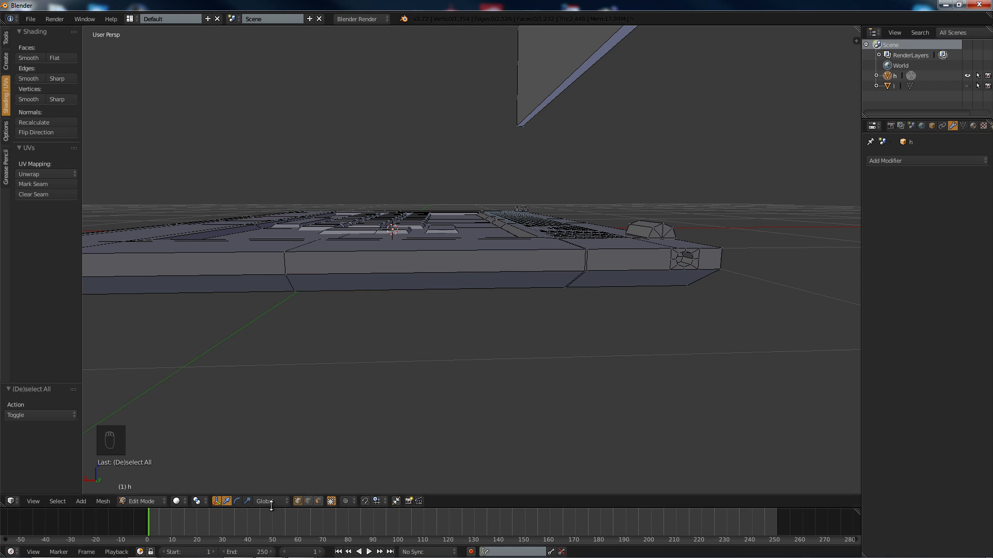
{"action": "left_click", "coordinate": [318, 501]}
{"action": "middle_click_drag", "start_coordinate": [345, 307], "coordinate": [348, 318]}
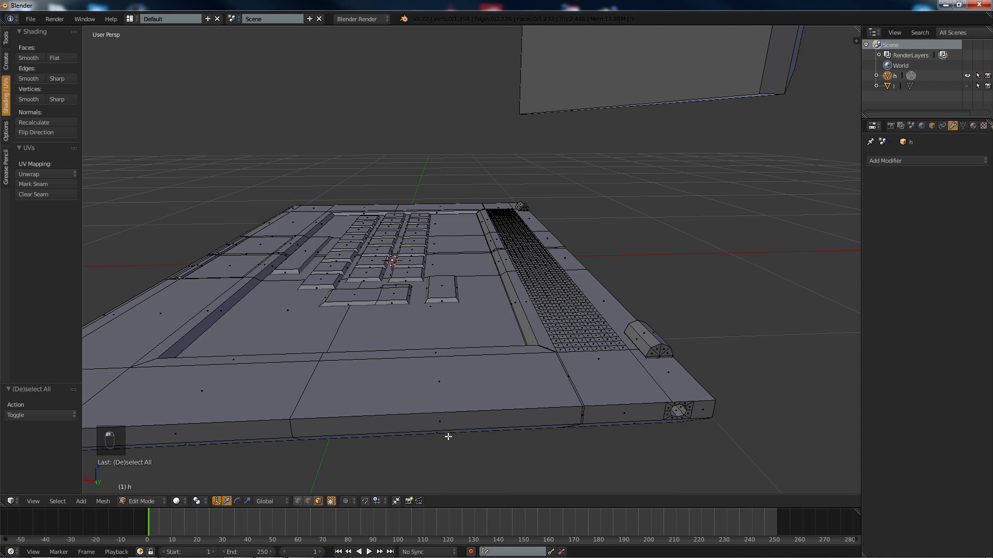
{"action": "right_click", "coordinate": [416, 384]}
{"action": "middle_click_drag", "start_coordinate": [401, 339], "coordinate": [399, 321]}
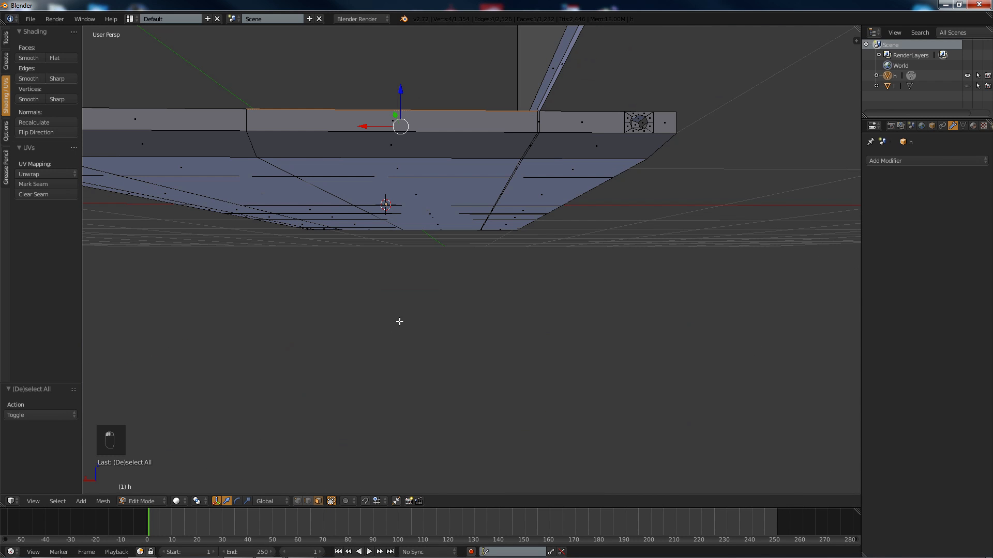
{"action": "right_click", "coordinate": [356, 170], "text": "ctrl"}
{"action": "middle_click_drag", "start_coordinate": [327, 124], "coordinate": [331, 143]}
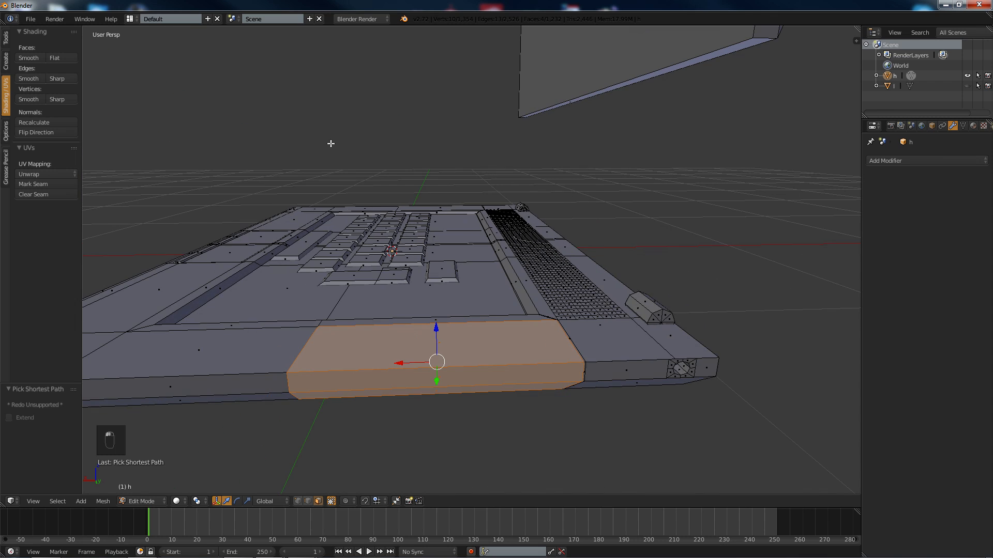
{"action": "left_click", "coordinate": [525, 229]}
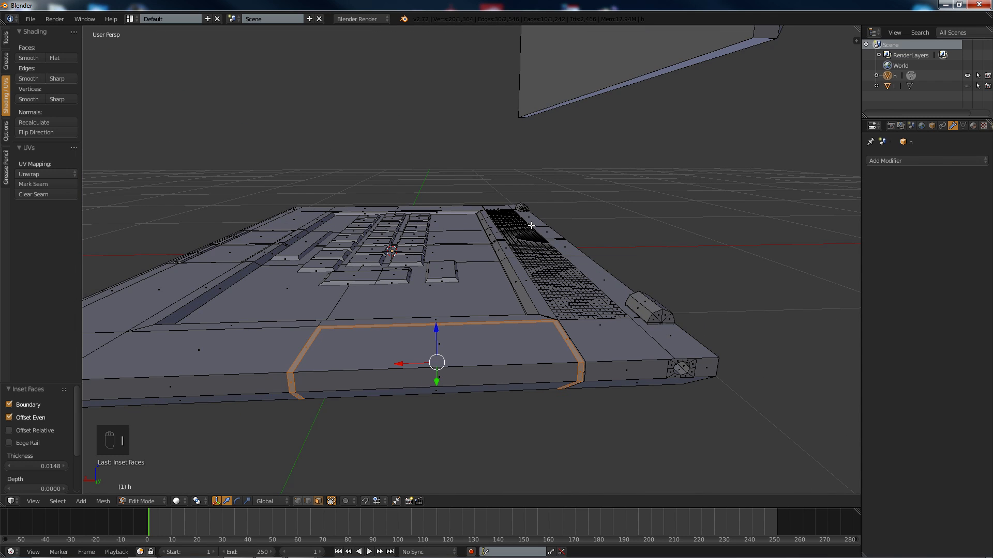
Step: Inset the inner top, side and bevel faces of that region again by about 0.0067
{"action": "left_click", "coordinate": [344, 354]}
{"action": "middle_click_drag", "start_coordinate": [344, 353], "coordinate": [343, 279]}
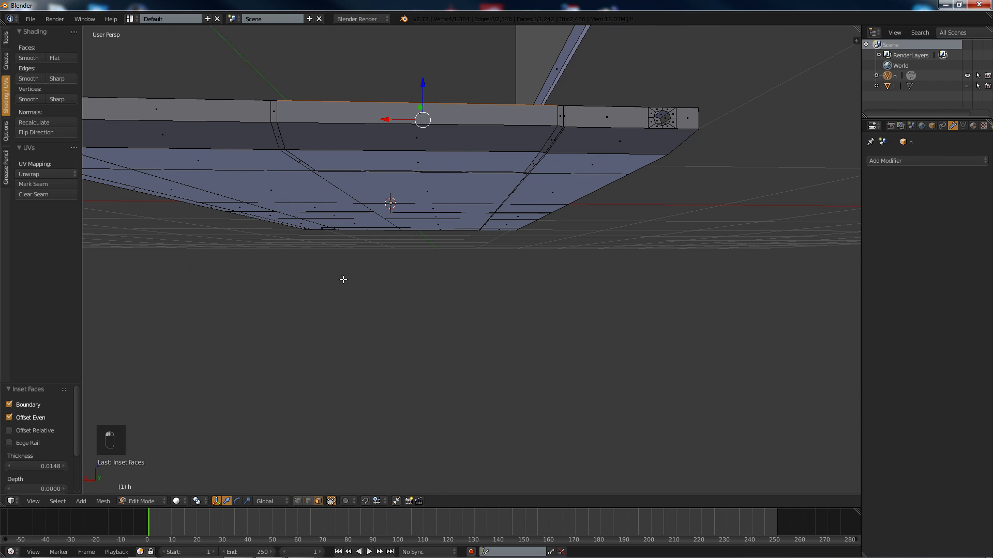
{"action": "left_click", "coordinate": [377, 144], "text": "ctrl"}
{"action": "key", "text": "i"}
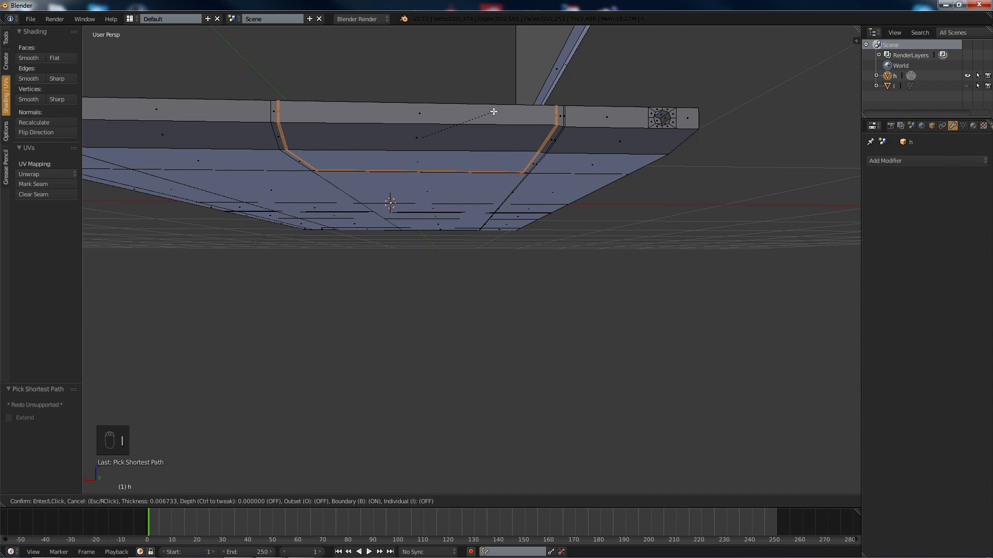
{"action": "left_click", "coordinate": [494, 112]}
Step: Extrude the four narrow side and lower-bevel strip faces at both ends of the inset region by about -0.022 in Y and 0.009 in Z
{"action": "middle_click_drag", "start_coordinate": [349, 128], "coordinate": [354, 131]}
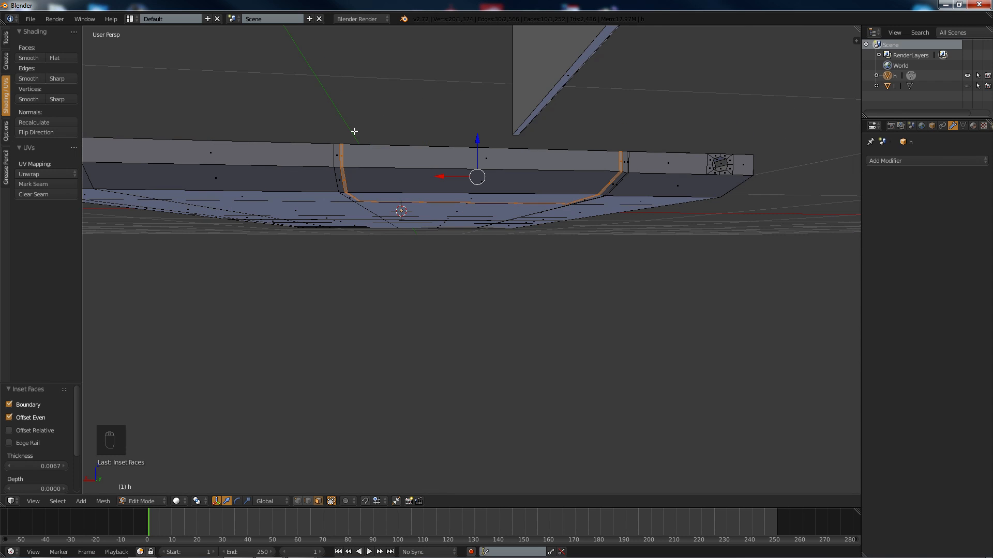
{"action": "right_click", "coordinate": [345, 182]}
{"action": "middle_click_drag", "start_coordinate": [339, 151], "coordinate": [345, 172]}
{"action": "scroll", "coordinate": [421, 288], "scroll_direction": "up", "scroll_amount": 2}
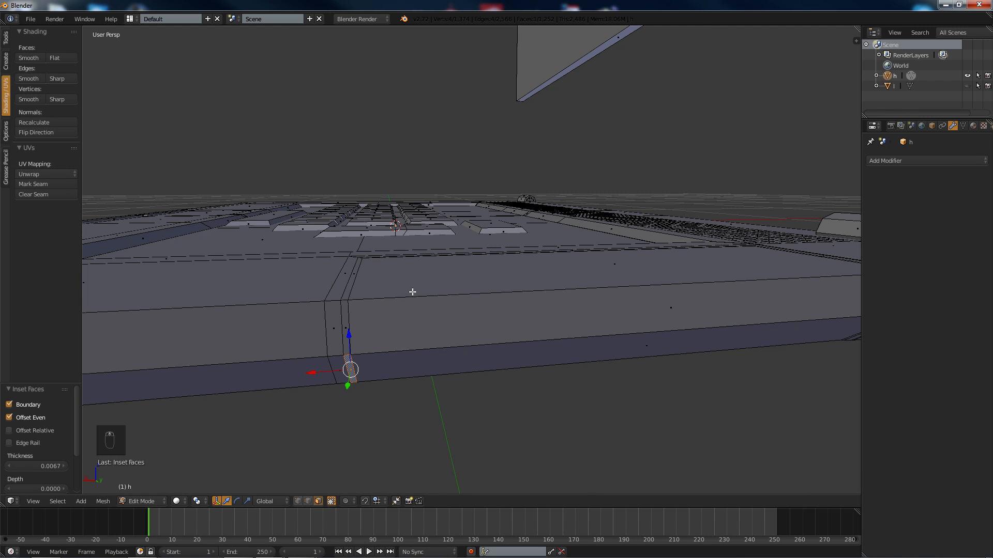
{"action": "right_click", "coordinate": [345, 311], "text": "shift"}
{"action": "mouse_move", "coordinate": [551, 295]}
{"action": "middle_mouse_down"}
{"action": "mouse_move", "coordinate": [543, 290]}
{"action": "mouse_move", "coordinate": [571, 298]}
{"action": "middle_mouse_up"}
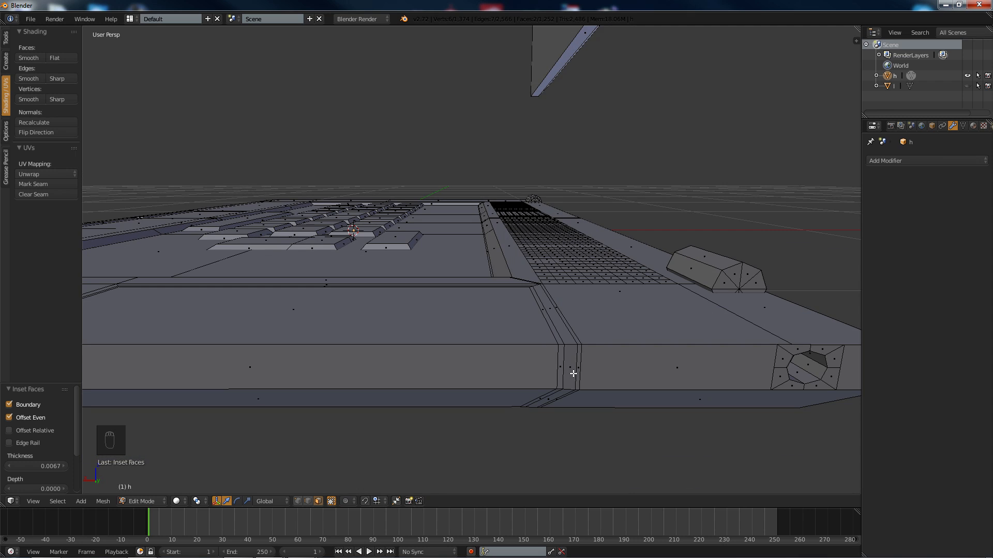
{"action": "right_click", "coordinate": [557, 376], "text": "shift"}
{"action": "right_click", "coordinate": [540, 397], "text": "shift"}
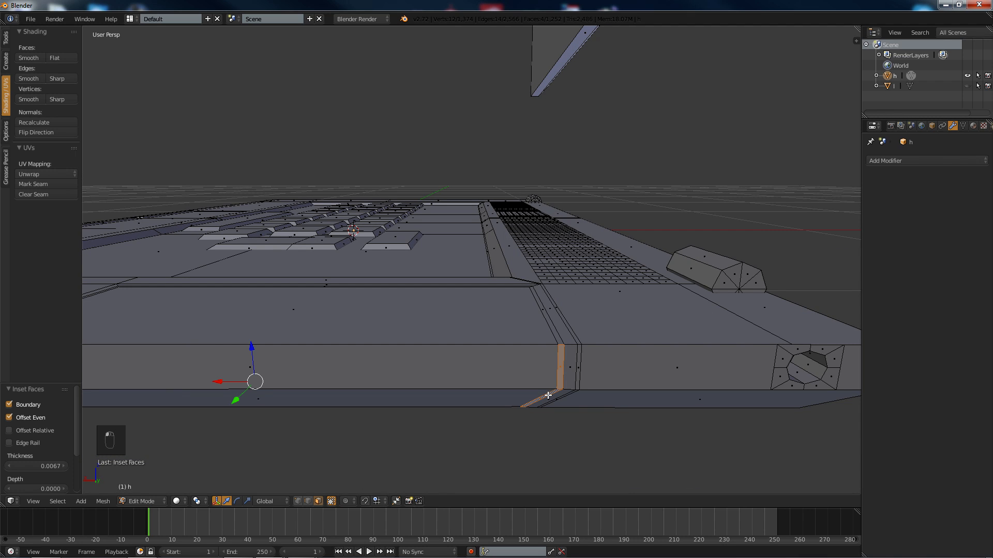
{"action": "middle_click_drag", "start_coordinate": [538, 395], "coordinate": [441, 282]}
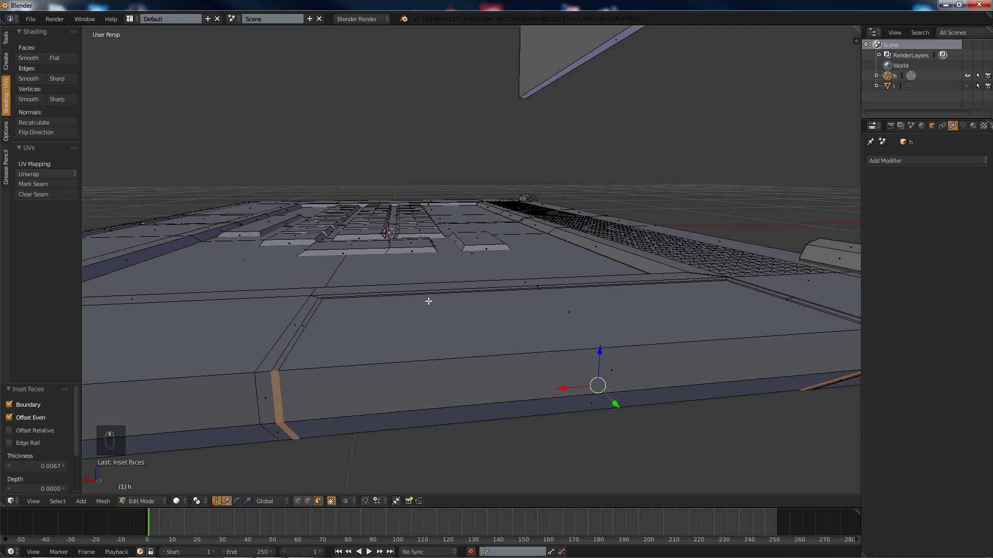
{"action": "key", "text": "e"}
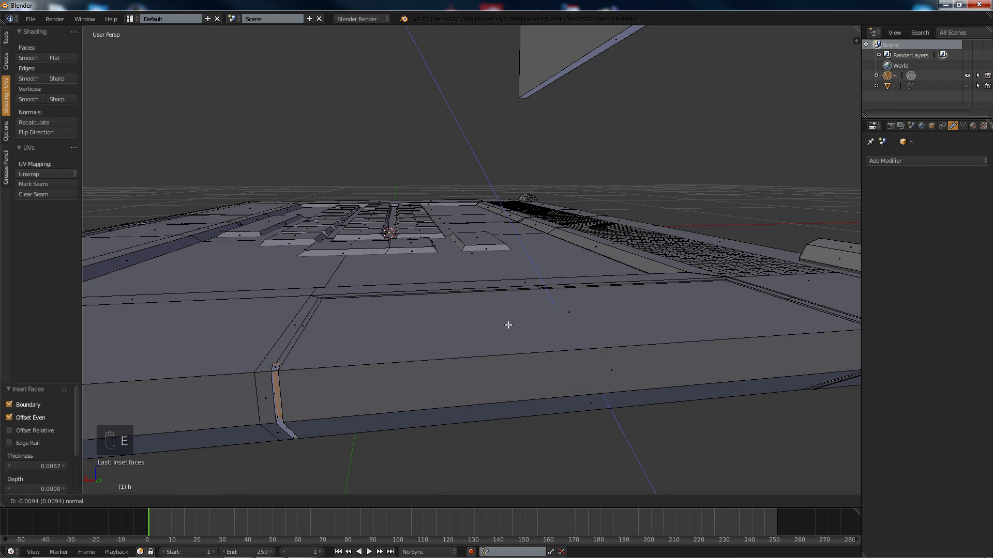
{"action": "left_click", "coordinate": [504, 317]}
{"action": "middle_click_drag", "start_coordinate": [503, 317], "coordinate": [486, 288]}
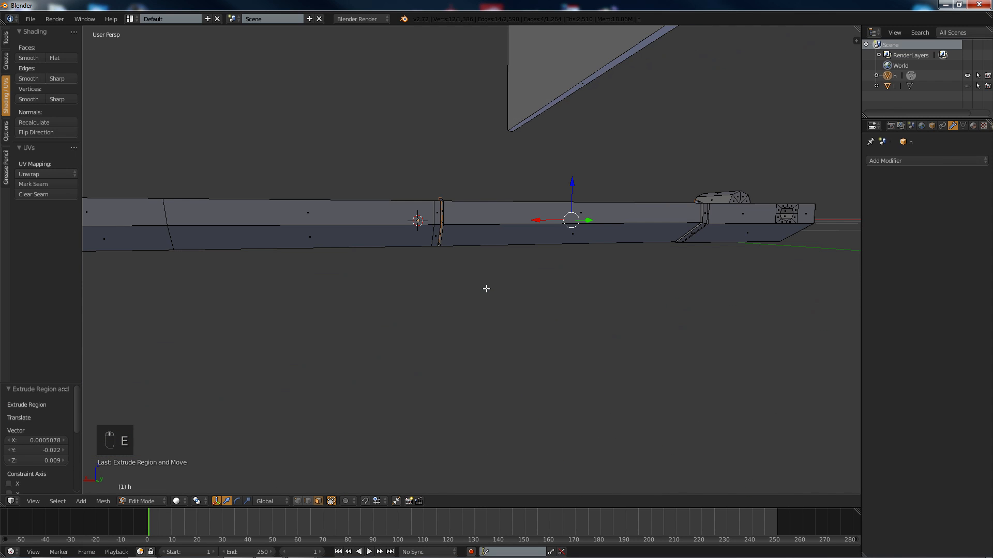
Step: Scale the extruded strip faces to about 0.76 along Z and move them by -0.005 along Z
{"action": "key", "text": "s"}
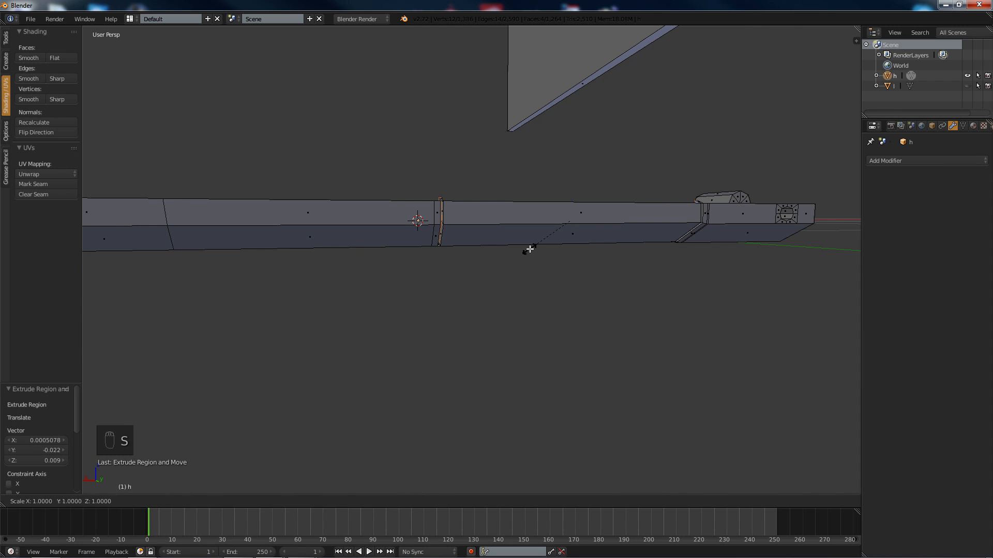
{"action": "key", "text": "z"}
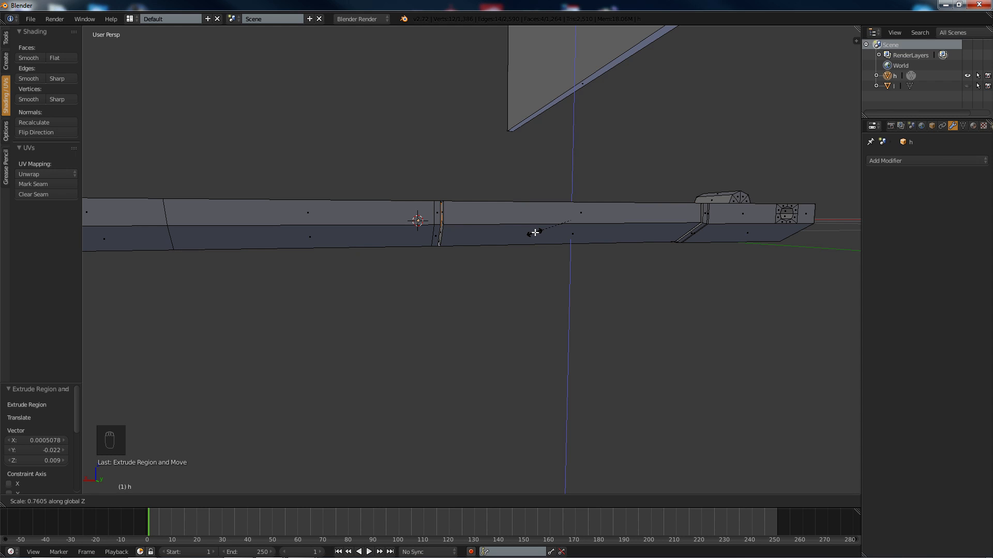
{"action": "left_click", "coordinate": [532, 235]}
{"action": "left_click_drag", "start_coordinate": [573, 185], "coordinate": [574, 187]}
Step: Move the extruded strip faces 0.026 along Y into the panel's long side
{"action": "middle_click_drag", "start_coordinate": [573, 187], "coordinate": [546, 187]}
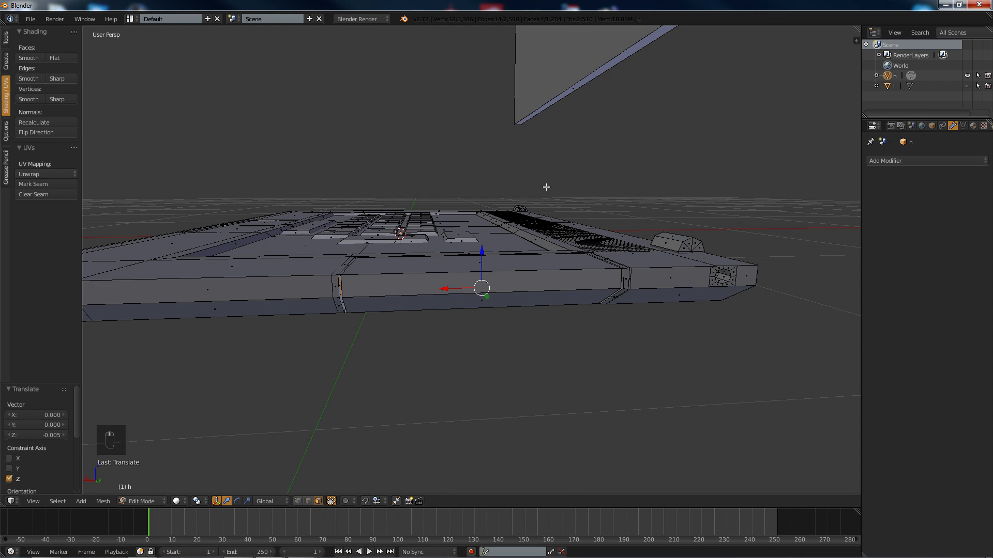
{"action": "middle_click_drag", "start_coordinate": [470, 263], "coordinate": [481, 262]}
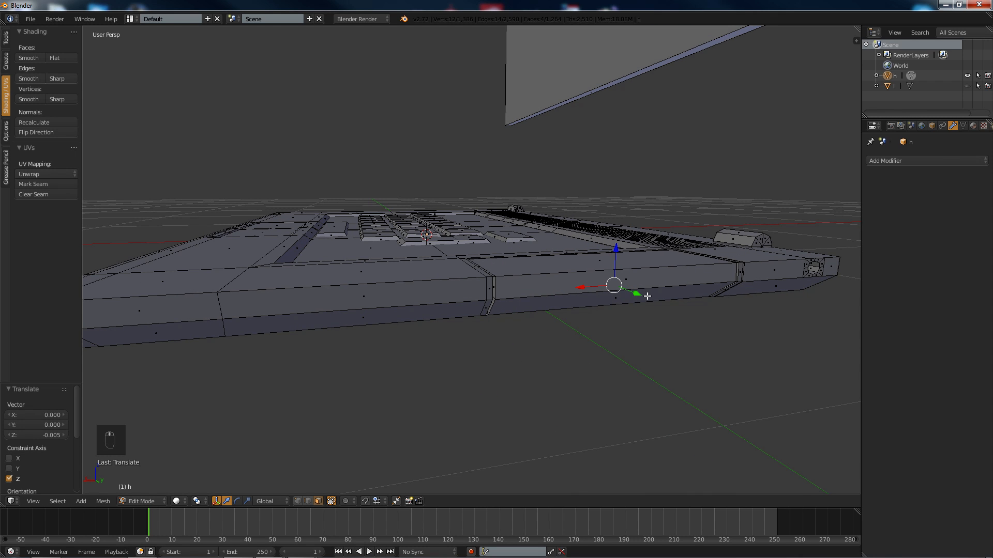
{"action": "left_click_drag", "start_coordinate": [637, 291], "coordinate": [643, 293]}
{"action": "scroll", "coordinate": [625, 293], "scroll_direction": "up", "scroll_amount": 6}
{"action": "scroll", "coordinate": [599, 299], "scroll_direction": "down", "scroll_amount": 1}
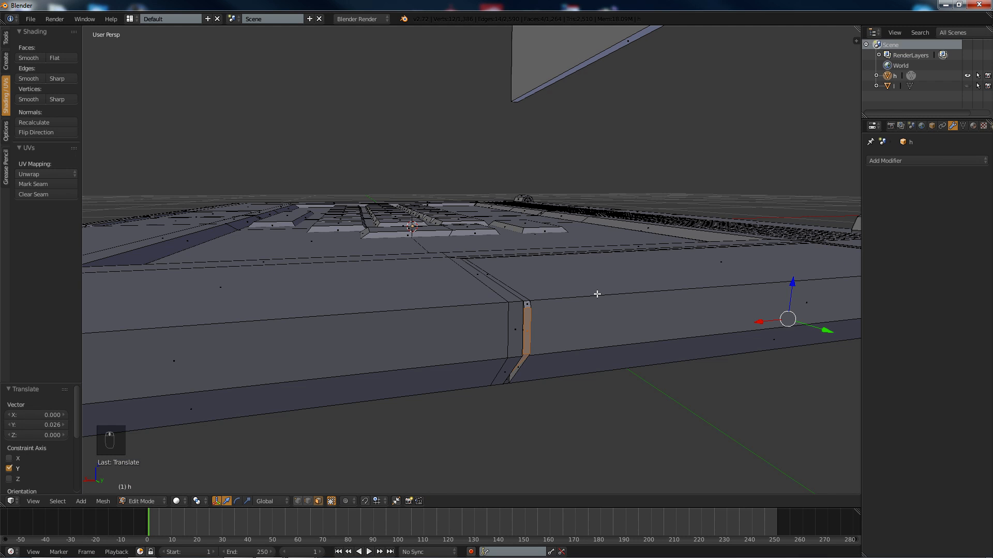
{"action": "mouse_move", "coordinate": [596, 292]}
{"action": "middle_mouse_down"}
{"action": "mouse_move", "coordinate": [589, 288]}
{"action": "mouse_move", "coordinate": [597, 292]}
{"action": "middle_mouse_up"}
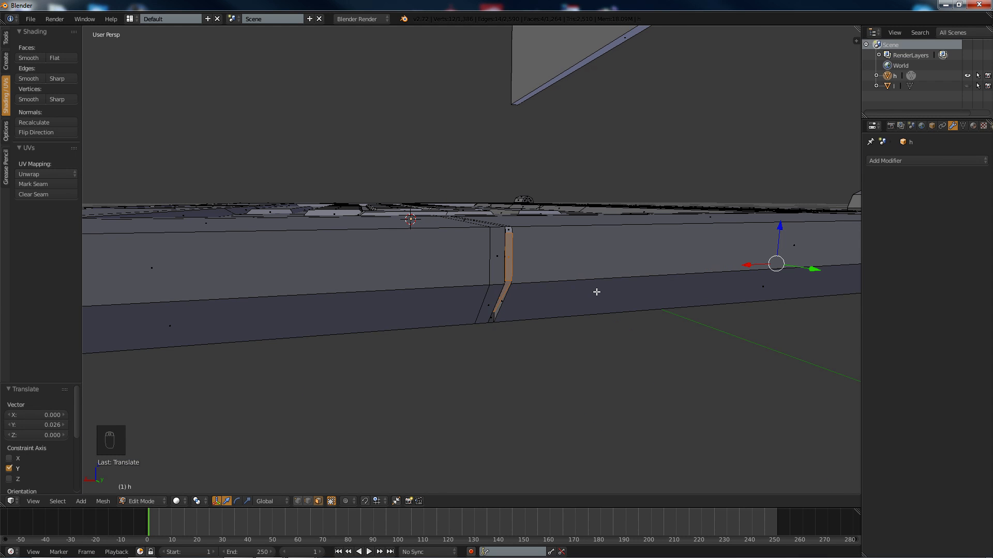
Step: Undo the last five edits to the narrow strip of faces on the laptop base's side
{"action": "key", "text": "ctrl+z"}
{"action": "key", "text": "ctrl+z"}
{"action": "key", "text": "ctrl+z"}
{"action": "key", "text": "ctrl+z"}
{"action": "key", "text": "ctrl+z"}
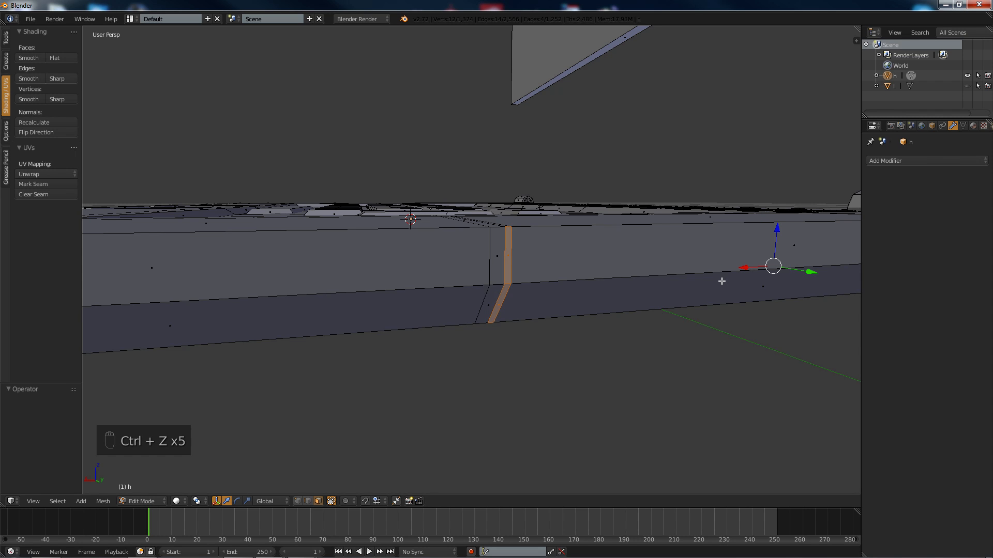
Step: Extrude the selected side strip inward by about 0.002 and scale the new faces to about 0.949 along Z
{"action": "key", "text": "e"}
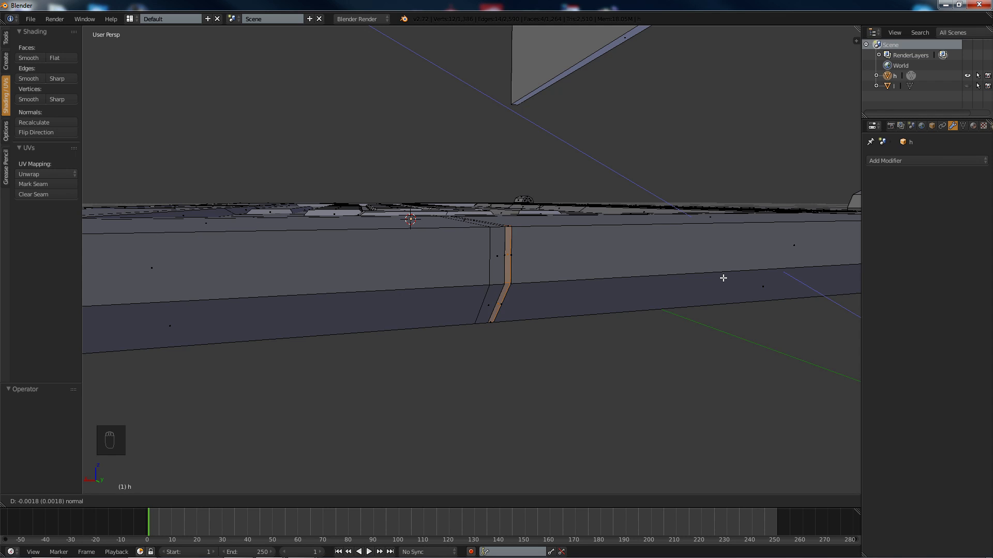
{"action": "left_click", "coordinate": [722, 278]}
{"action": "key", "text": "s"}
{"action": "key", "text": "z"}
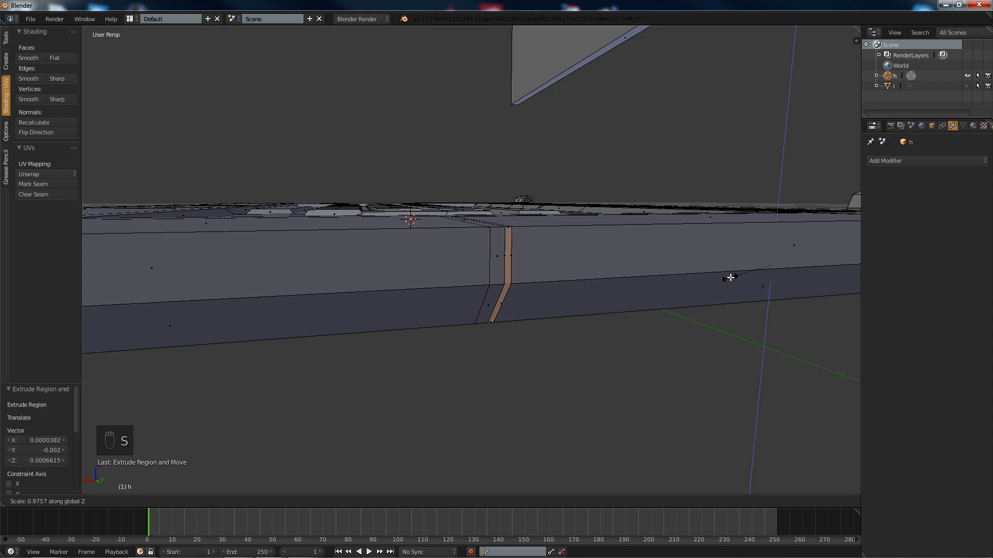
{"action": "left_click", "coordinate": [730, 273]}
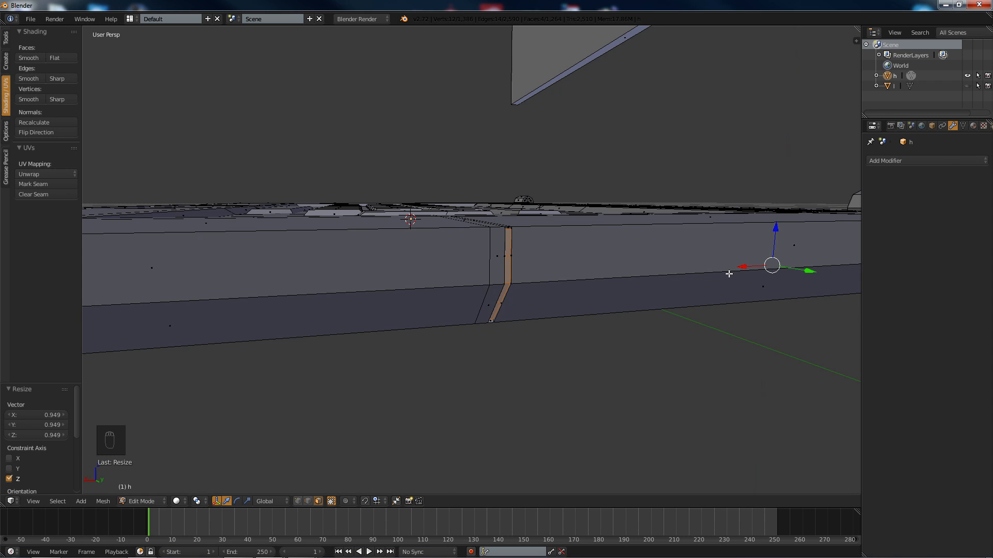
{"action": "key", "text": "a"}
Step: Inset the screen panel's large front face twice, by about 0.118 and then by about 0.10
{"action": "scroll", "coordinate": [672, 279], "scroll_direction": "down", "scroll_amount": 3}
{"action": "middle_click_drag", "start_coordinate": [549, 258], "coordinate": [503, 278]}
{"action": "key", "text": "Tab"}
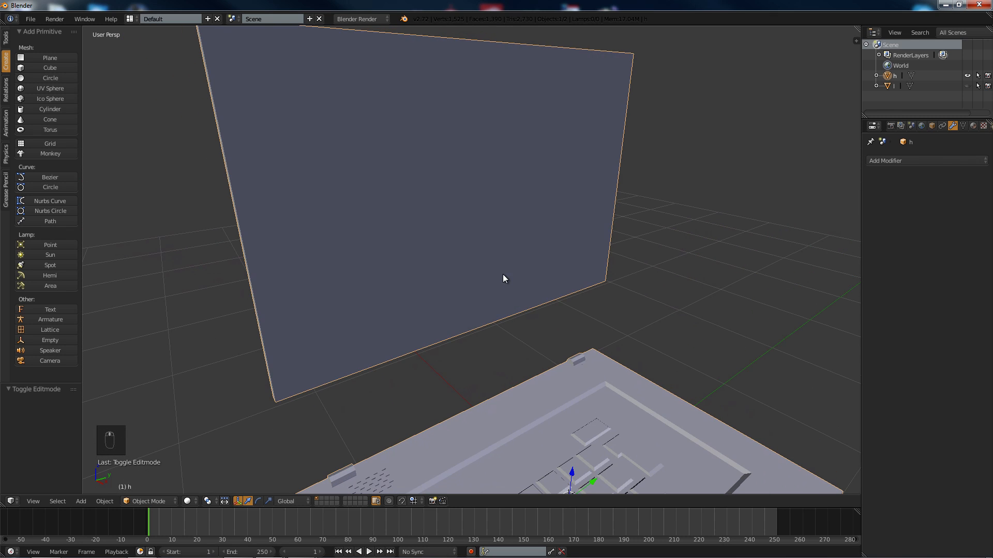
{"action": "key", "text": "Tab"}
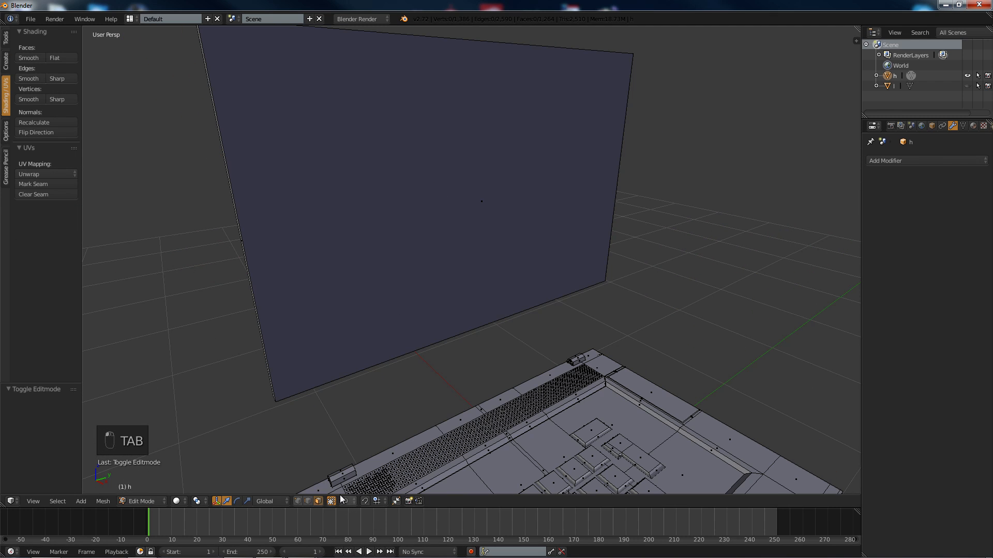
{"action": "right_click", "coordinate": [595, 214]}
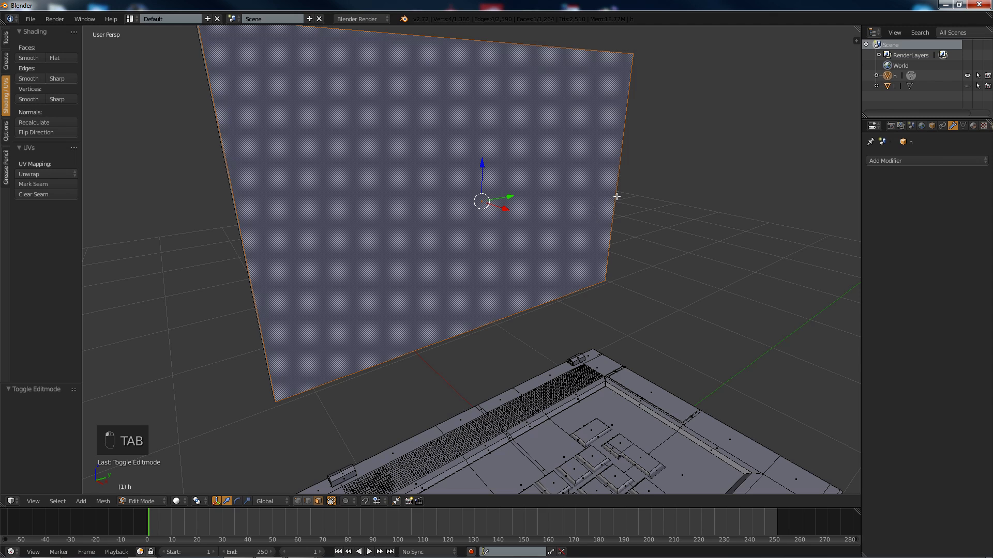
{"action": "key", "text": "i"}
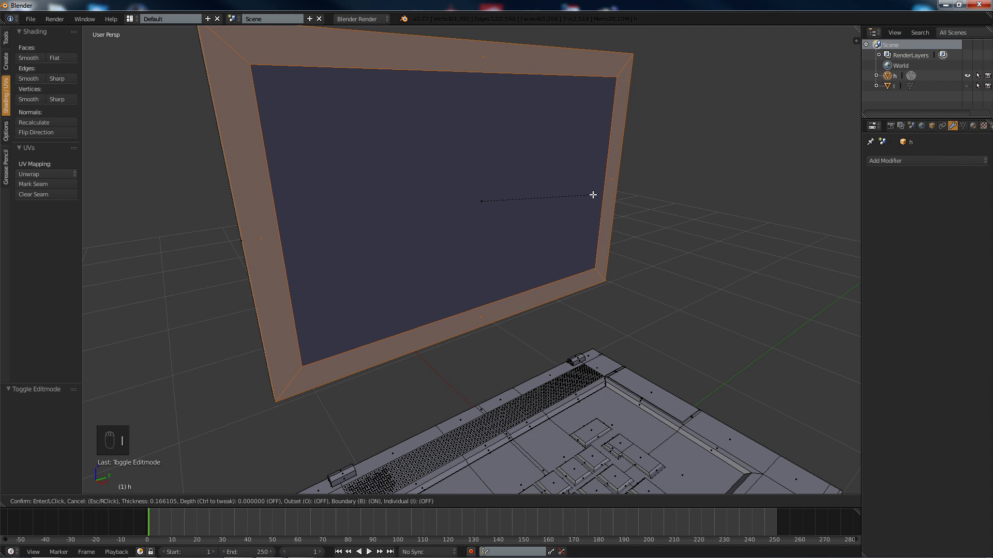
{"action": "left_click", "coordinate": [600, 192]}
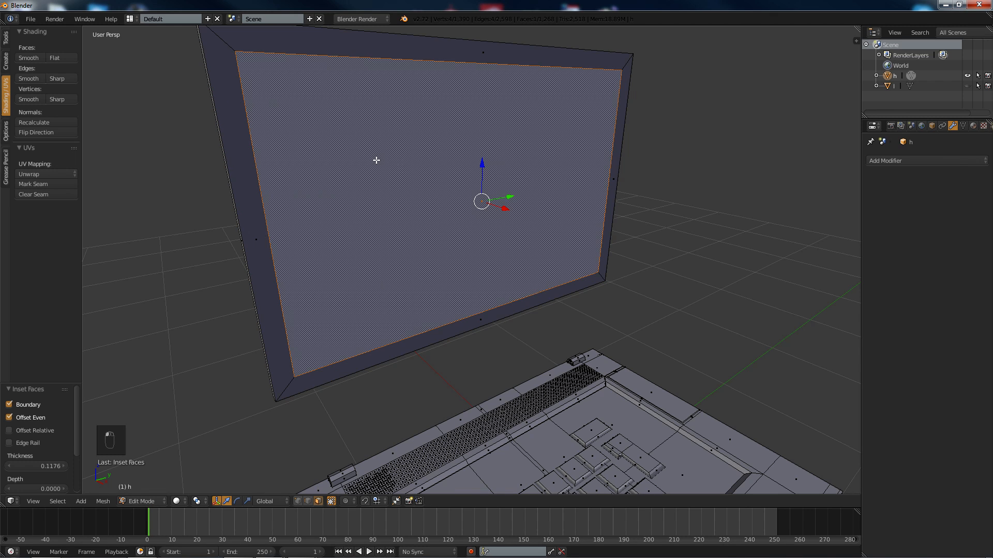
{"action": "key", "text": "i"}
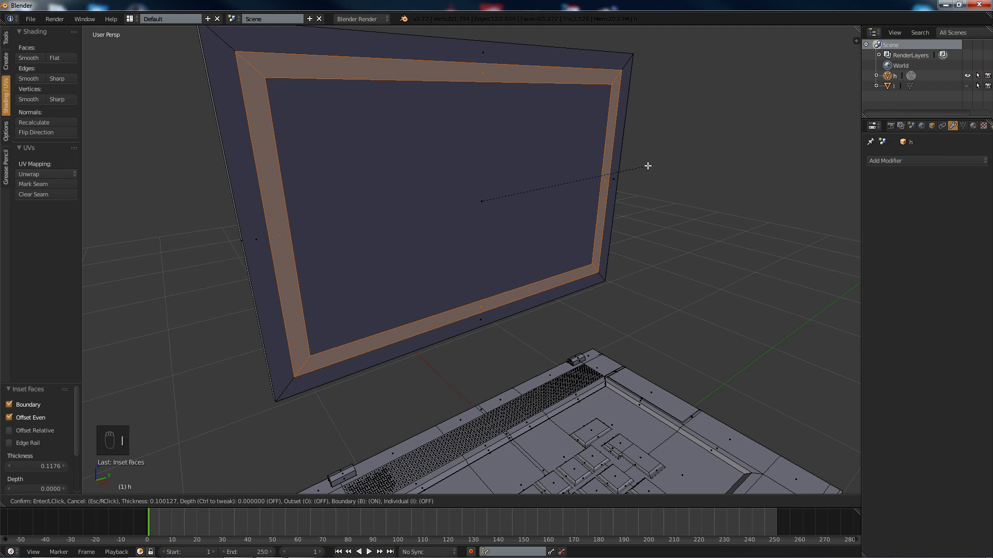
{"action": "left_click", "coordinate": [651, 166]}
Step: Recess the innermost screen face into the panel so that the inner inset border slopes
{"action": "right_click", "coordinate": [408, 177]}
{"action": "middle_click_drag", "start_coordinate": [509, 211], "coordinate": [533, 210]}
{"action": "left_click_drag", "start_coordinate": [533, 210], "coordinate": [531, 207]}
{"action": "key", "text": "a"}
Step: Add two loop cuts around the flat outer border of the screen, sliding both toward its outer edge
{"action": "middle_click_drag", "start_coordinate": [528, 201], "coordinate": [199, 84]}
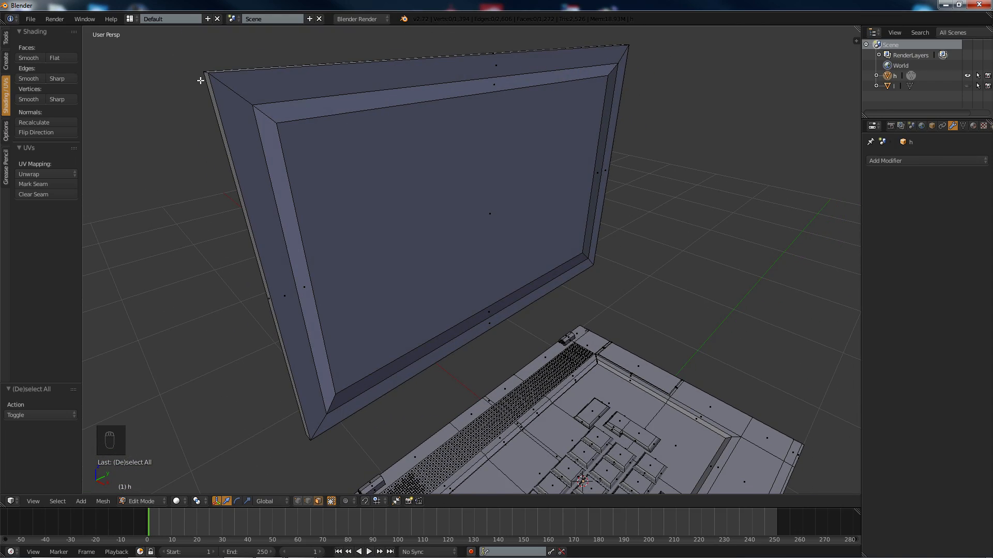
{"action": "key", "text": "ctrl+r"}
{"action": "left_click", "coordinate": [221, 86]}
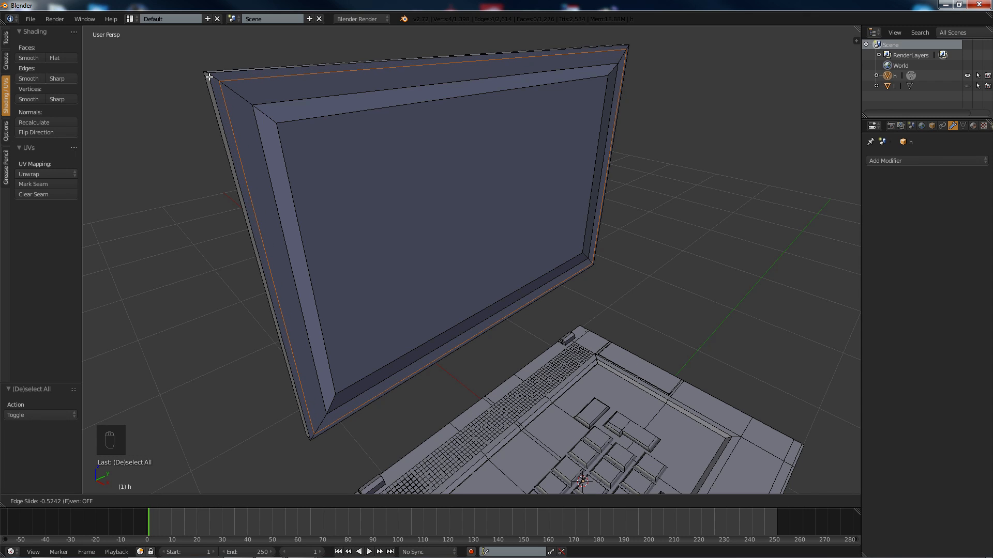
{"action": "left_click", "coordinate": [204, 75]}
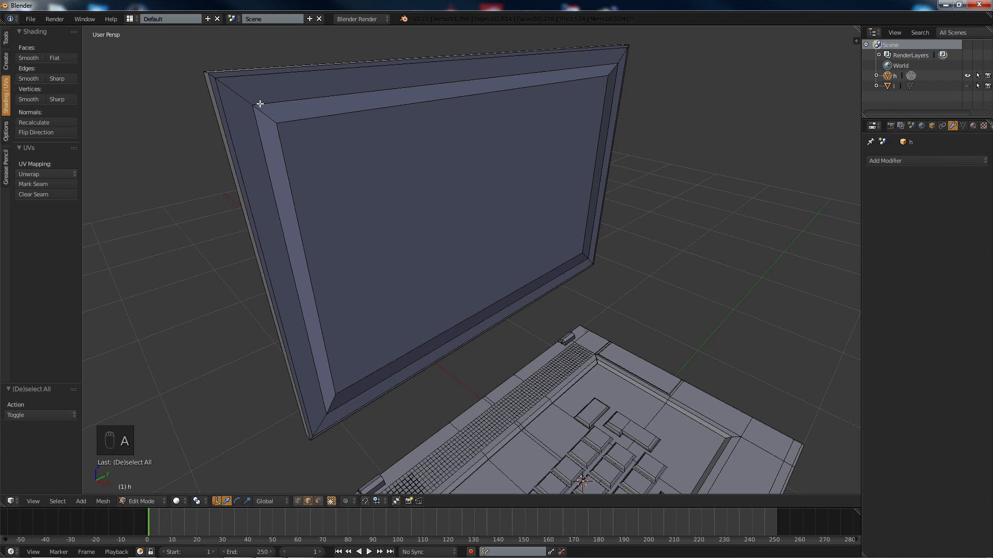
{"action": "key", "text": "a"}
{"action": "key", "text": "ctrl+r"}
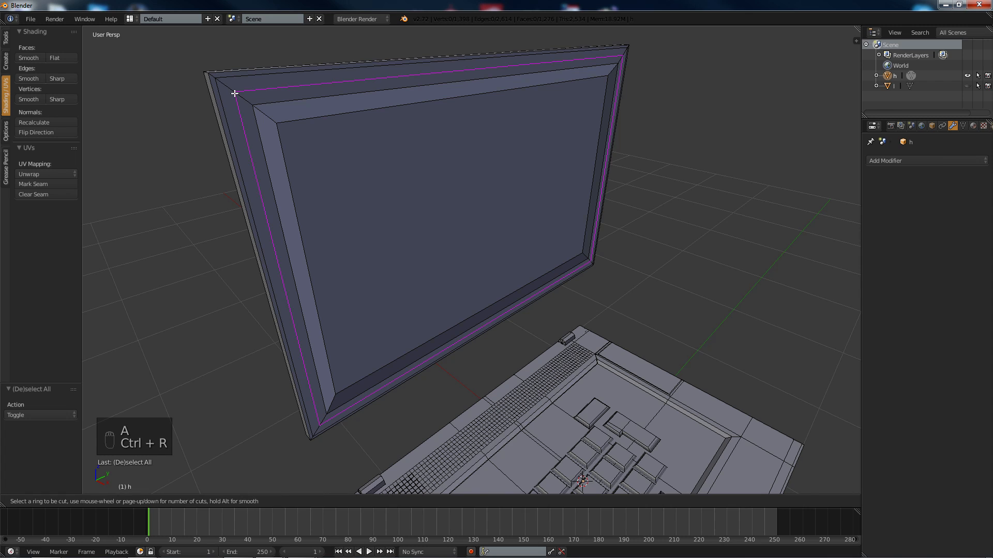
{"action": "left_click", "coordinate": [231, 90]}
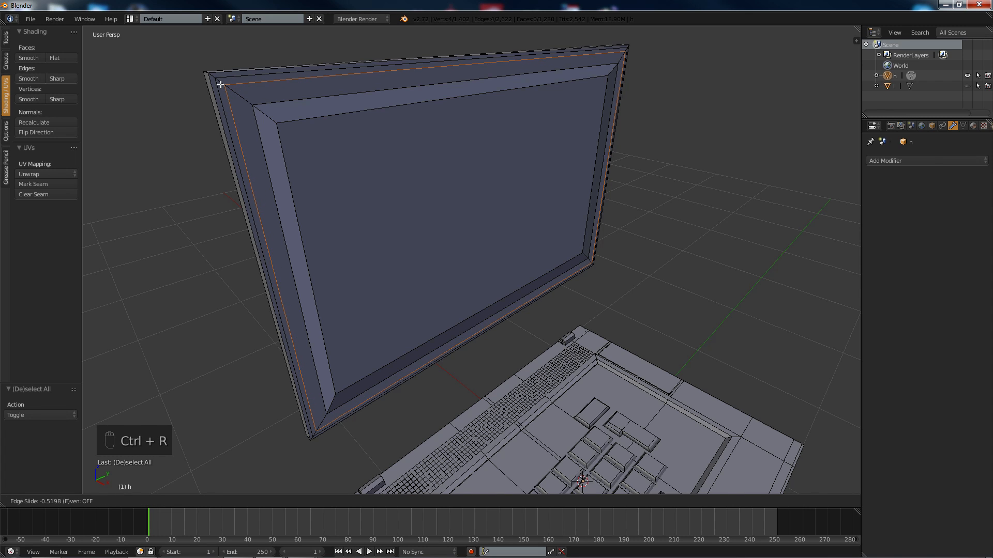
{"action": "left_click", "coordinate": [219, 85]}
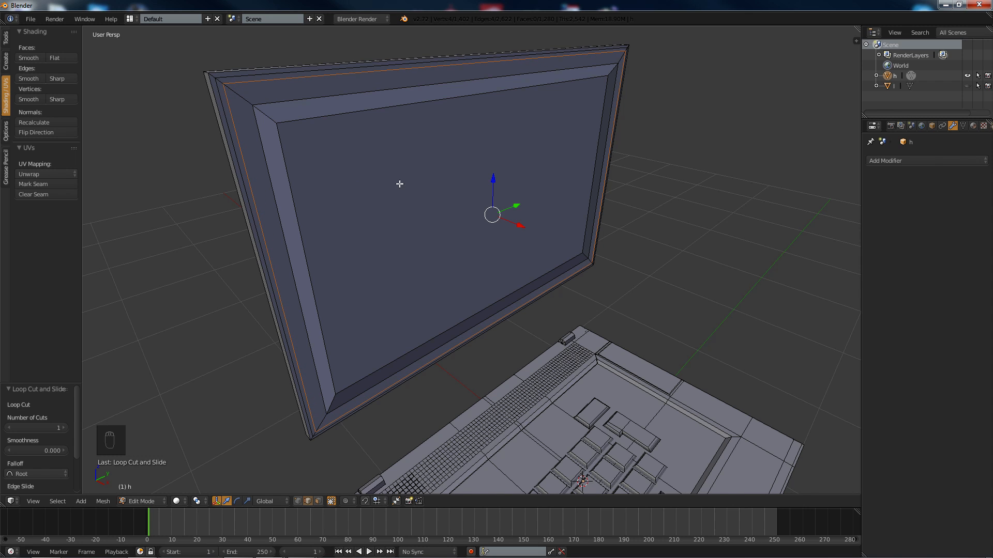
{"action": "key", "text": "a"}
Step: Add two vertical loop cuts across the screen panel and spread them apart to about 2.793 along Y
{"action": "middle_click_drag", "start_coordinate": [519, 165], "coordinate": [462, 149]}
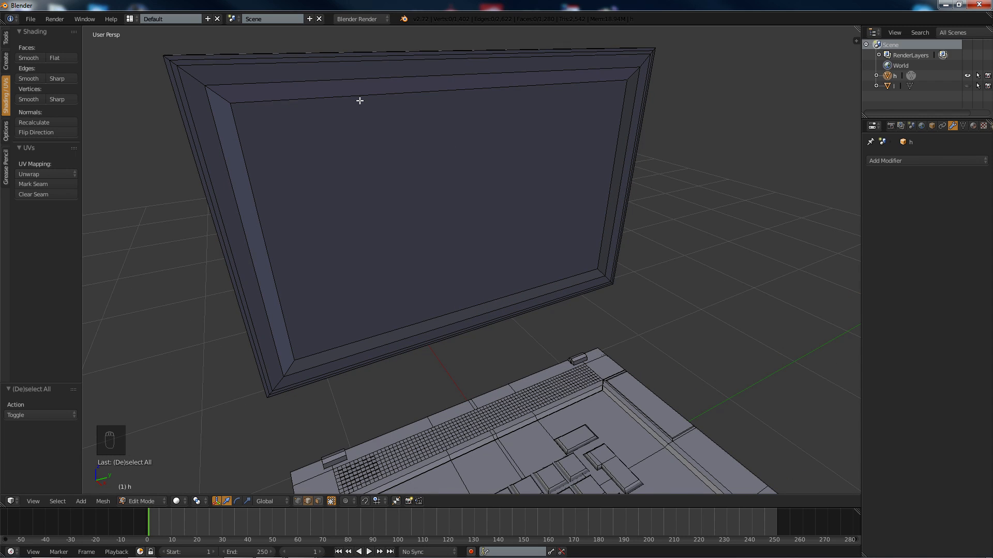
{"action": "key", "text": "ctrl+r"}
{"action": "scroll", "coordinate": [360, 101], "scroll_direction": "up", "scroll_amount": 1}
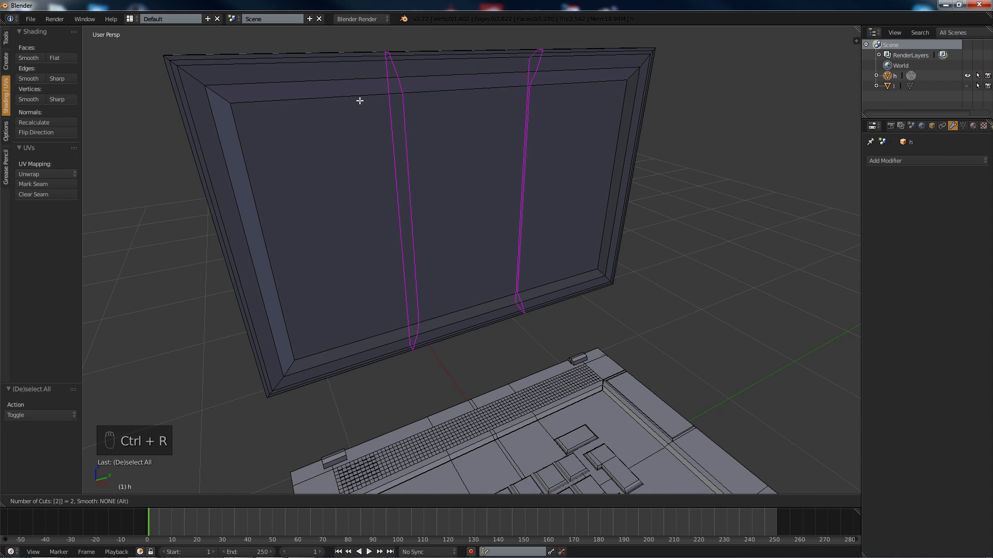
{"action": "left_click", "coordinate": [360, 101]}
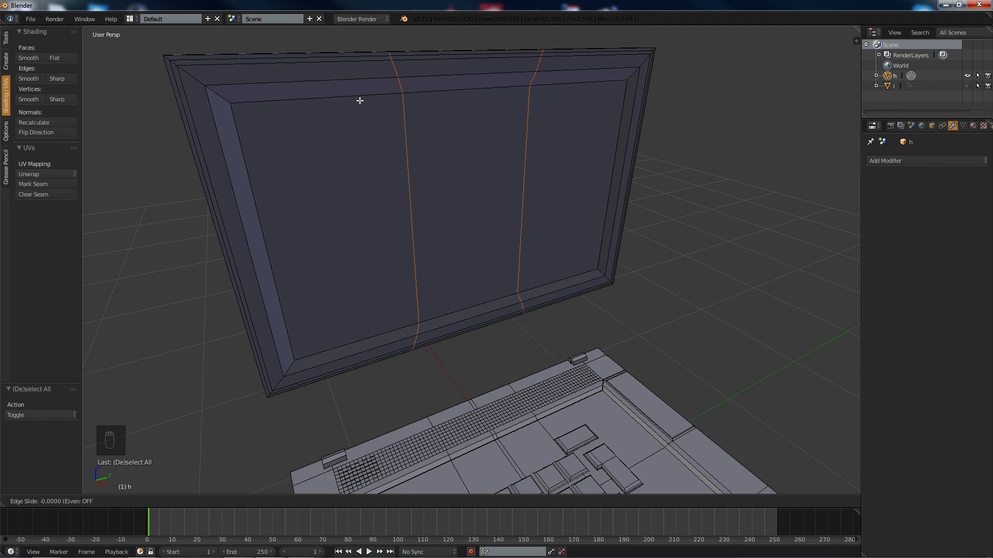
{"action": "left_click", "coordinate": [360, 101]}
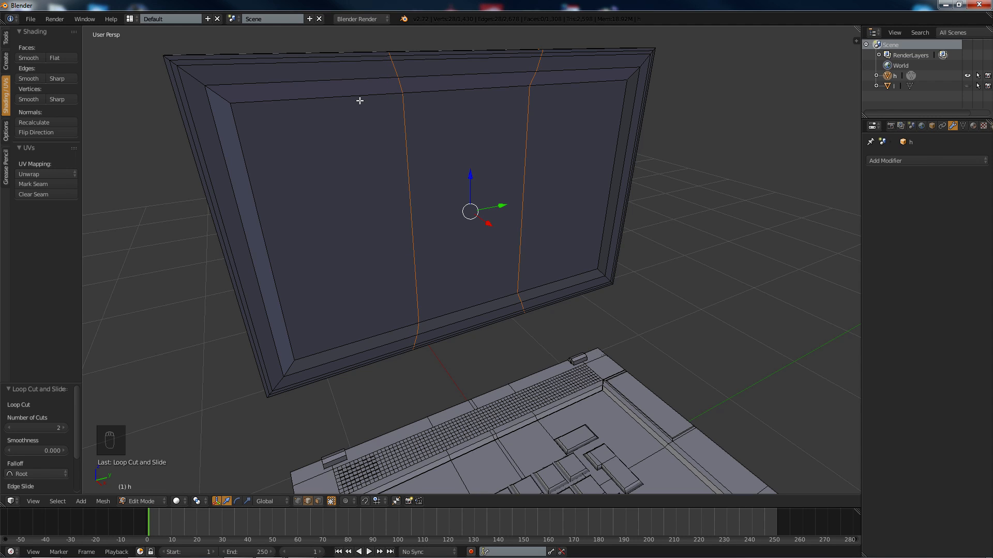
{"action": "key", "text": "s"}
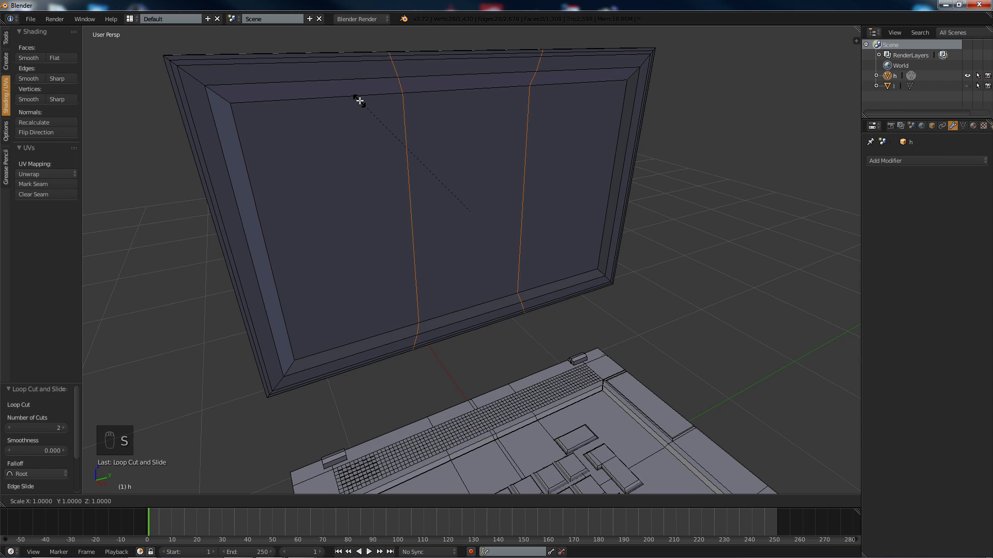
{"action": "key", "text": "y"}
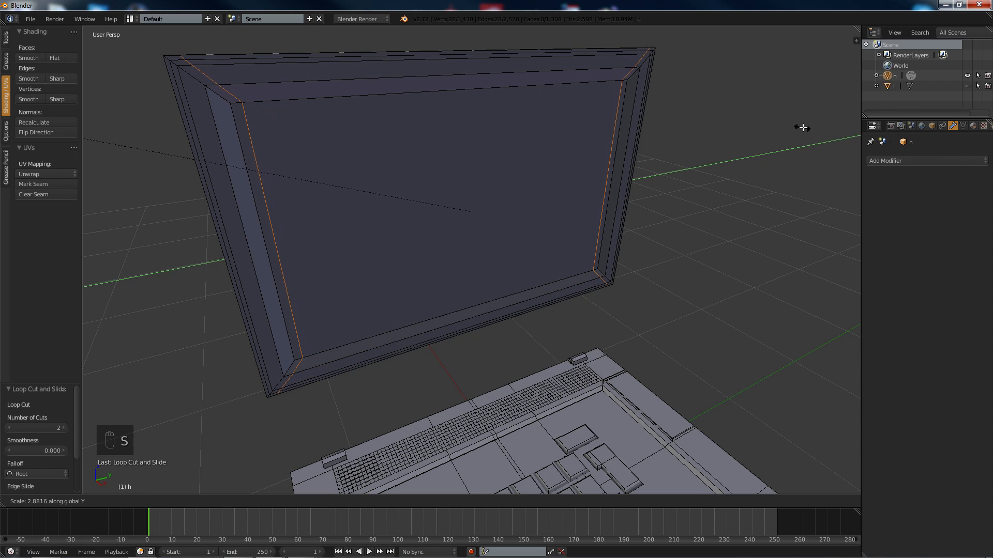
{"action": "left_click", "coordinate": [815, 126]}
{"action": "key", "text": "a"}
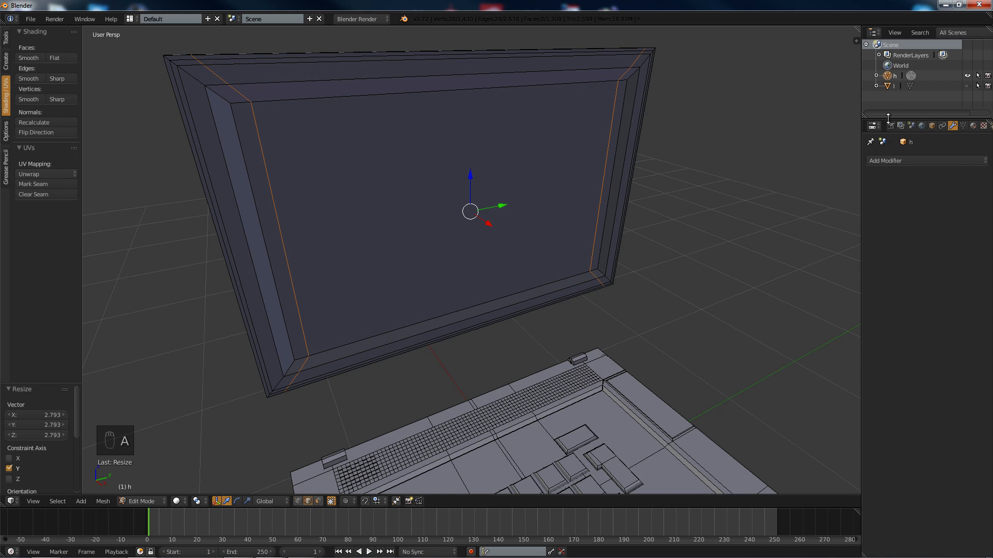
{"action": "key", "text": "a"}
Step: Add two more vertical loop cuts inside the previous pair and scale them apart to about 2.806 along Y
{"action": "key", "text": "ctrl+r"}
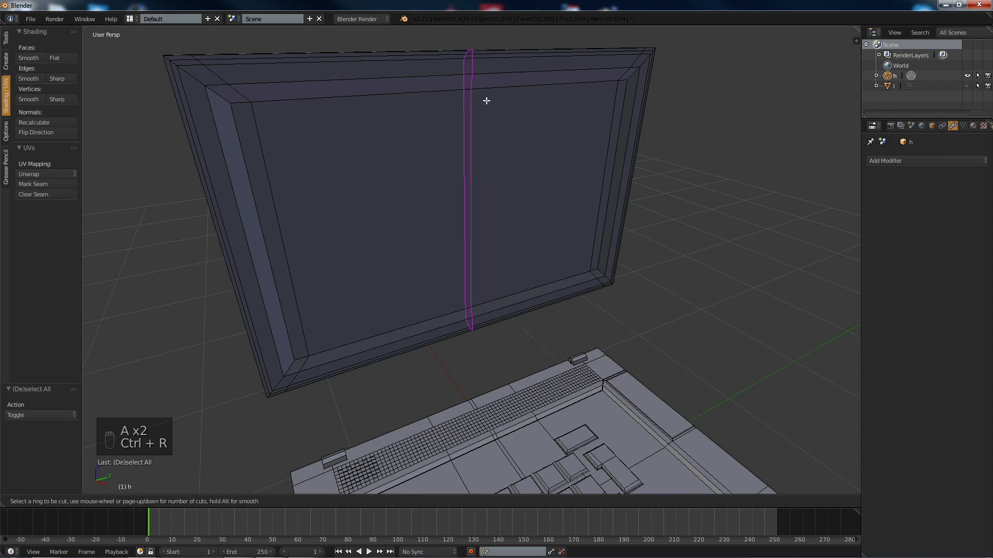
{"action": "key", "text": "2"}
{"action": "left_click", "coordinate": [419, 88]}
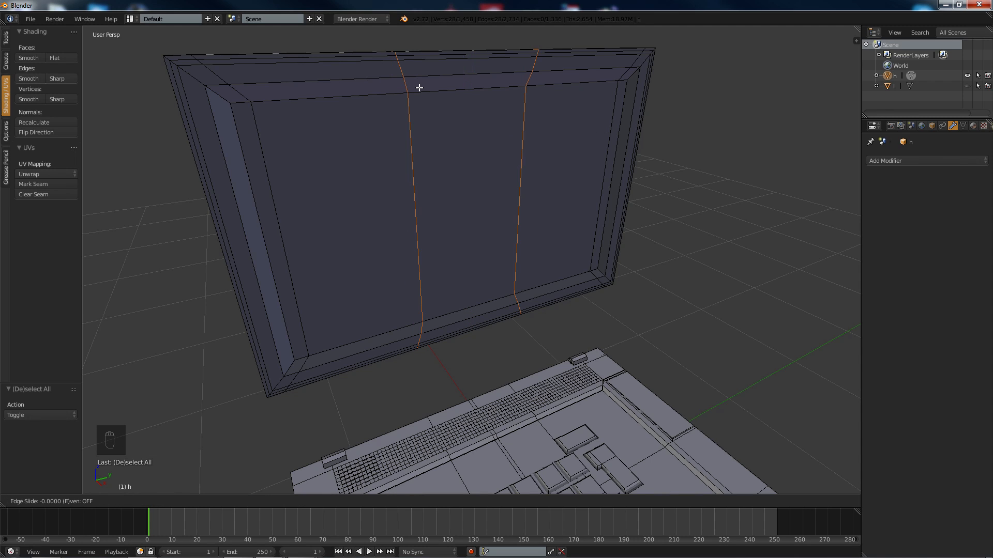
{"action": "right_click", "coordinate": [419, 88]}
{"action": "key", "text": "s"}
{"action": "key", "text": "y"}
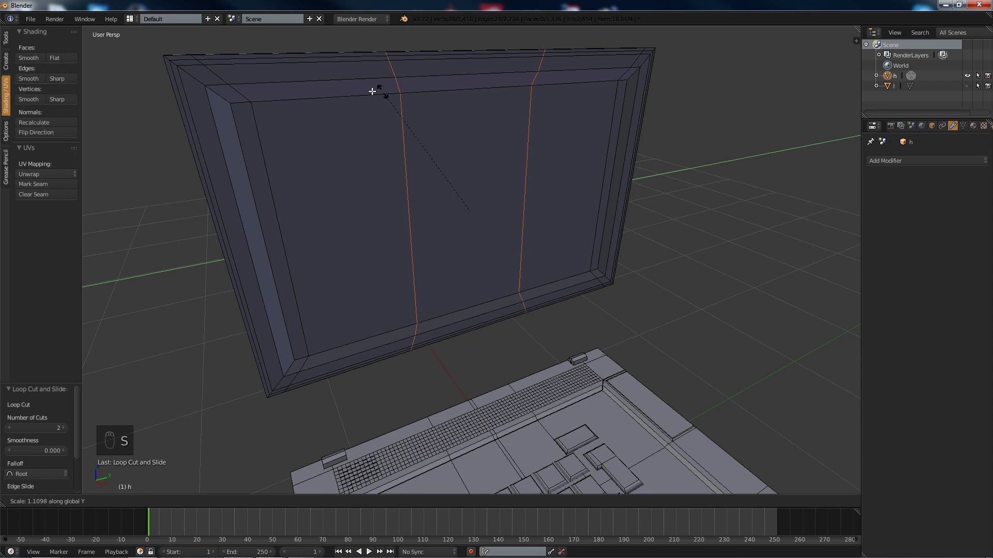
{"action": "left_click", "coordinate": [107, 113]}
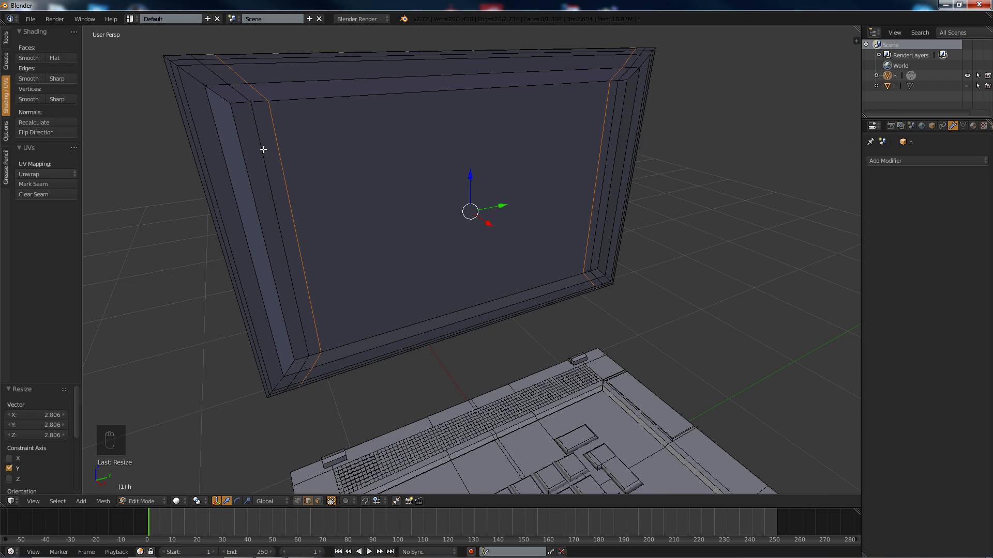
Step: Switch to face selection and select one small upper-border face near each top corner of the screen
{"action": "left_click", "coordinate": [318, 501]}
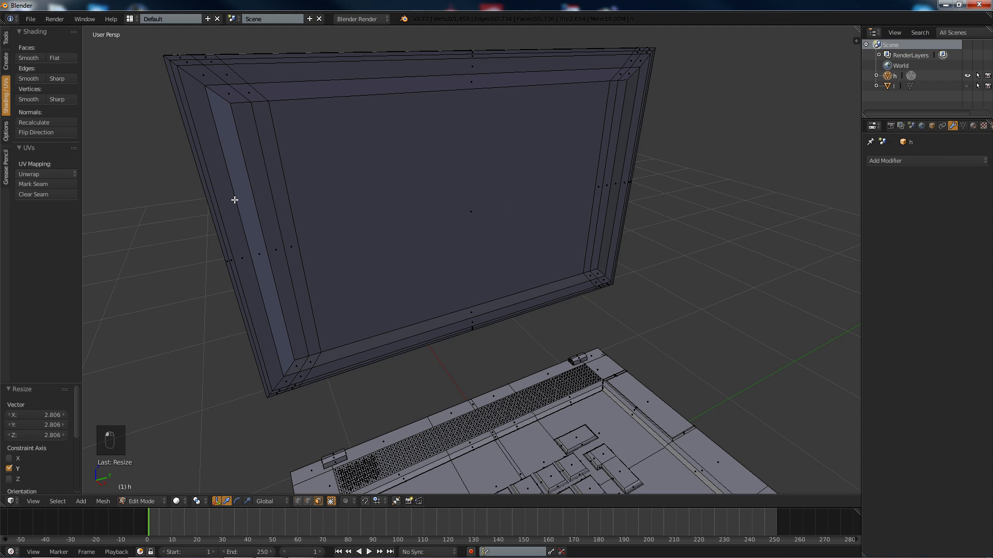
{"action": "right_click", "coordinate": [215, 62]}
{"action": "middle_click_drag", "start_coordinate": [572, 89], "coordinate": [511, 90]}
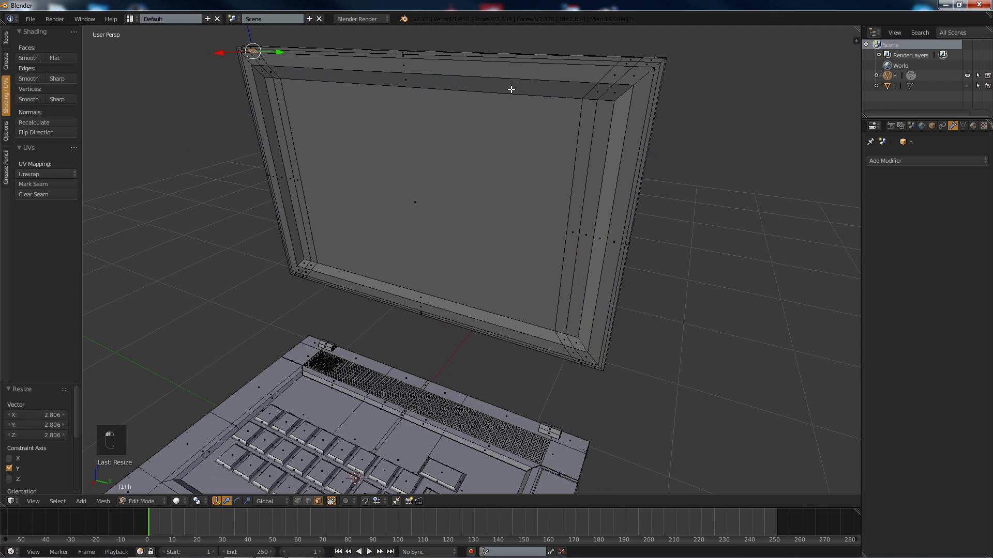
{"action": "right_click", "coordinate": [625, 64], "text": "shift"}
{"action": "middle_click_drag", "start_coordinate": [625, 65], "coordinate": [497, 100]}
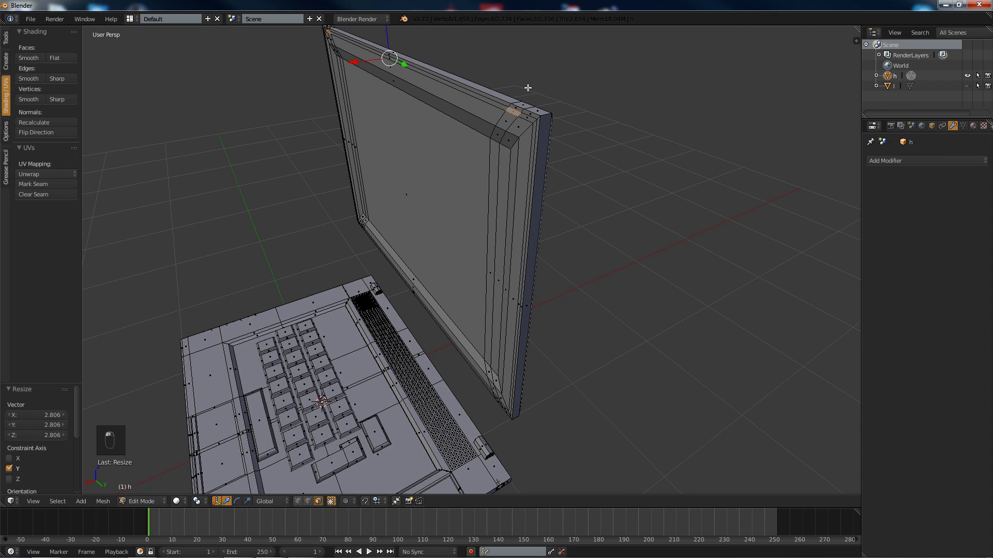
Step: Try extruding the two selected border faces outward by about 0.016, and undo the extrusion
{"action": "scroll", "coordinate": [497, 100], "scroll_direction": "up", "scroll_amount": 2}
{"action": "key", "text": "e"}
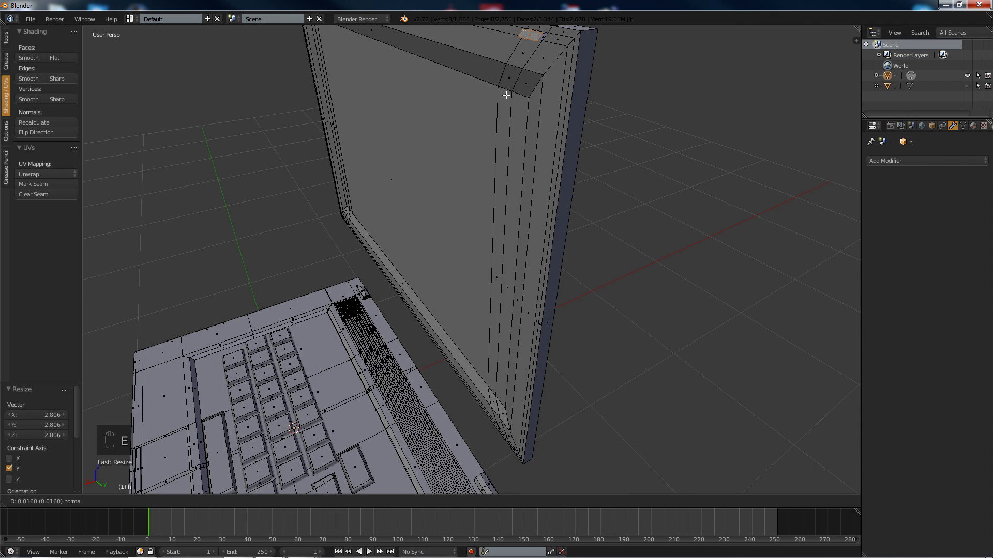
{"action": "left_click", "coordinate": [505, 94]}
{"action": "middle_click_drag", "start_coordinate": [506, 94], "coordinate": [478, 117]}
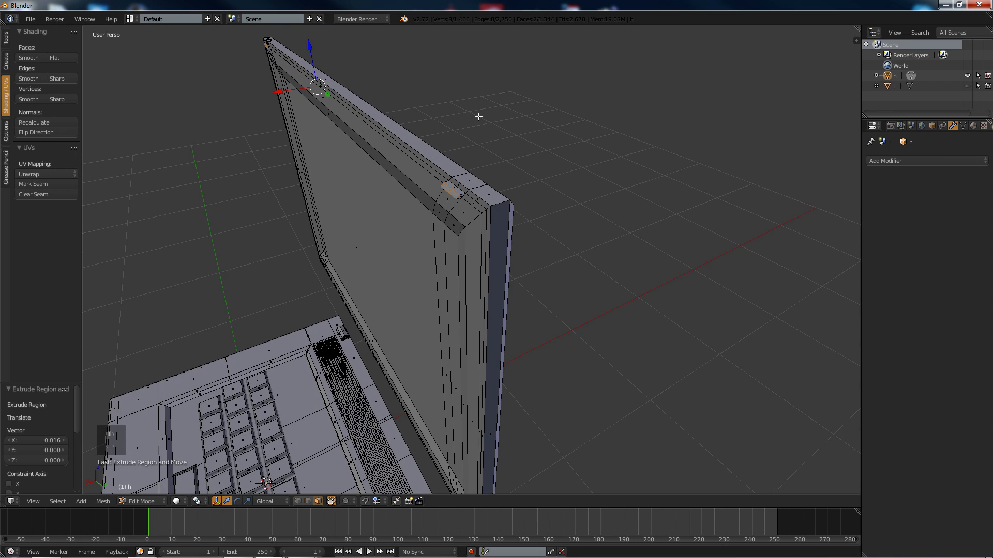
{"action": "key", "text": "ctrl+z"}
Step: Try beveling the edges of the two selected border faces with an offset of about 0.002, and undo the bevel
{"action": "key", "text": "ctrl+b"}
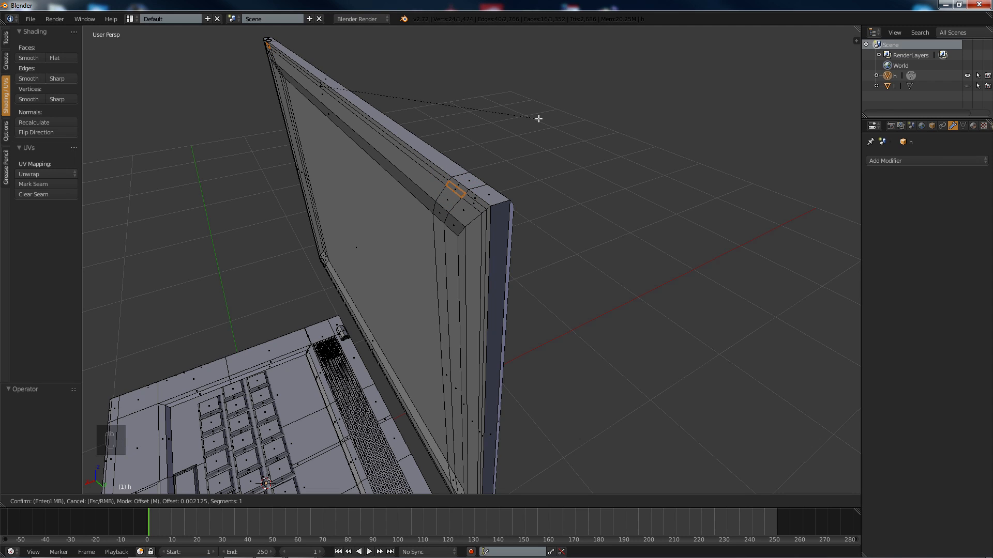
{"action": "left_click", "coordinate": [539, 118]}
{"action": "key", "text": "ctrl+z"}
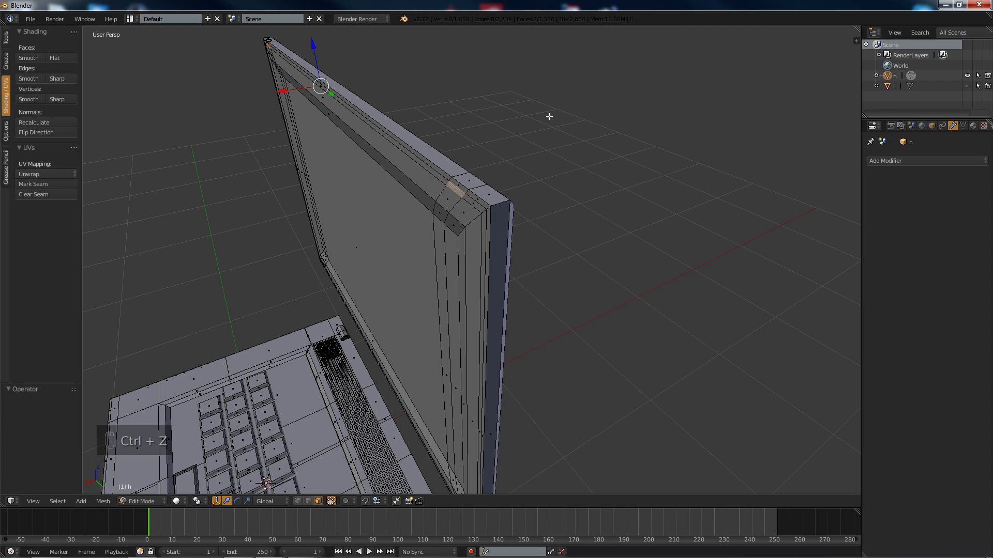
Step: Try extruding the two selected upper-border faces outward by about 0.007, and undo the extrusion
{"action": "key", "text": "e"}
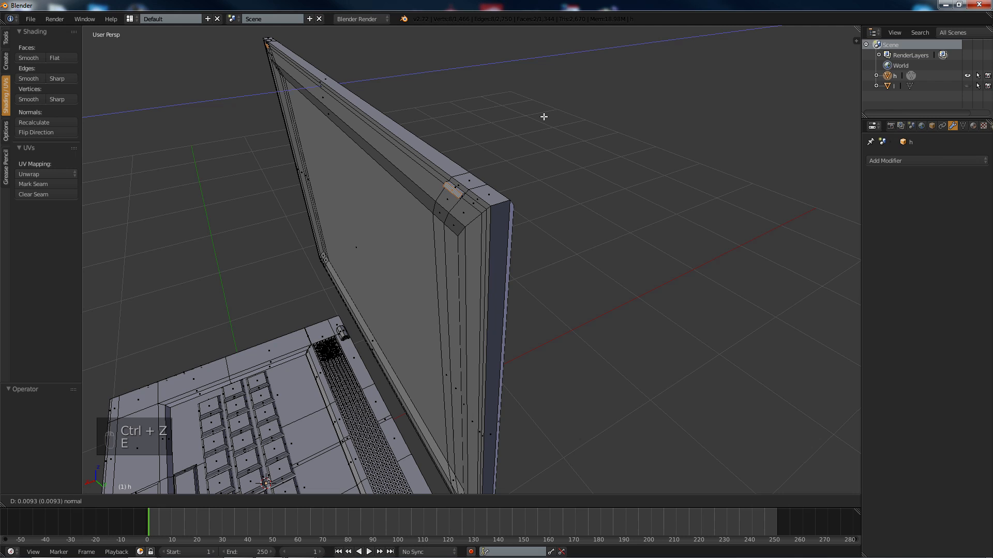
{"action": "left_click", "coordinate": [544, 116]}
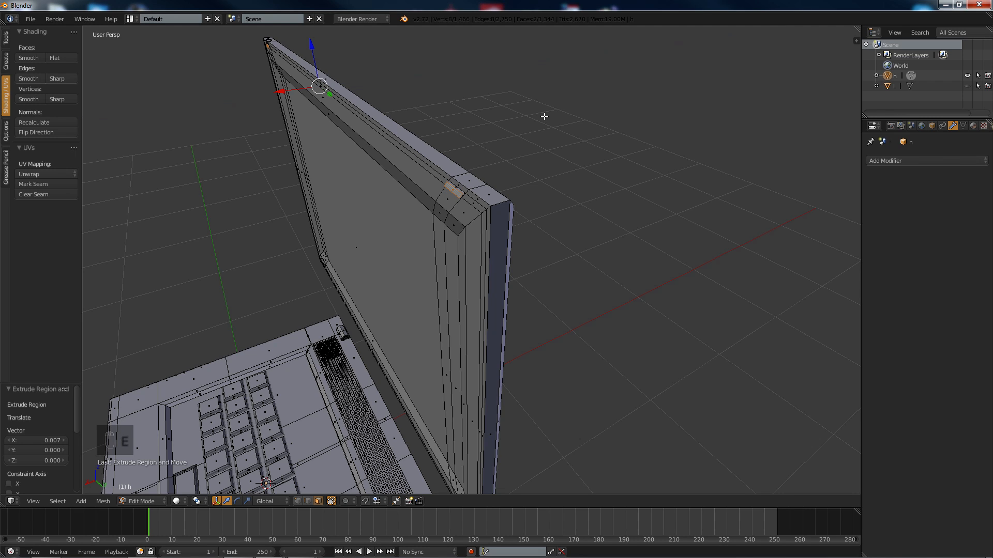
{"action": "key", "text": "ctrl+z"}
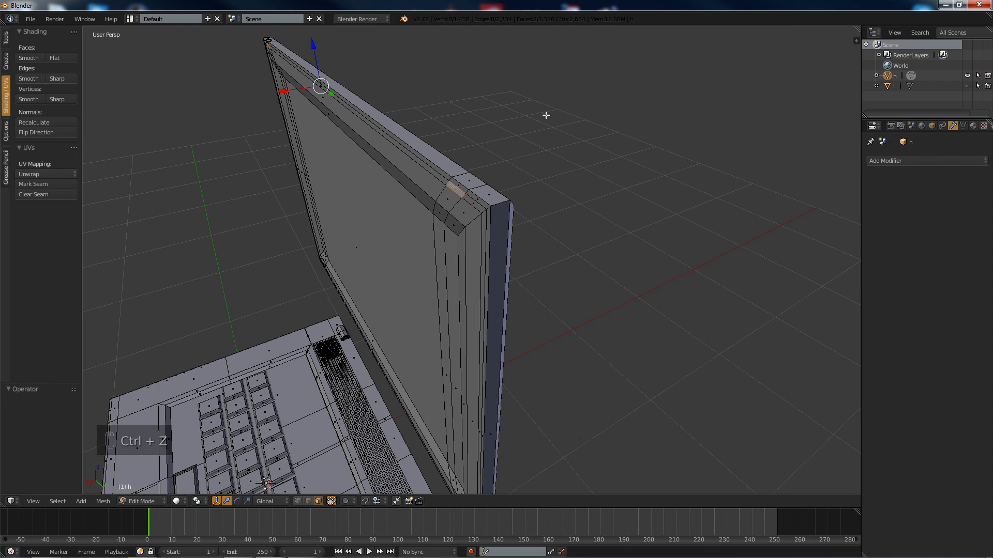
Step: Try extruding the two border faces in place and beveling them, and undo back to a single selected face
{"action": "key", "text": "e"}
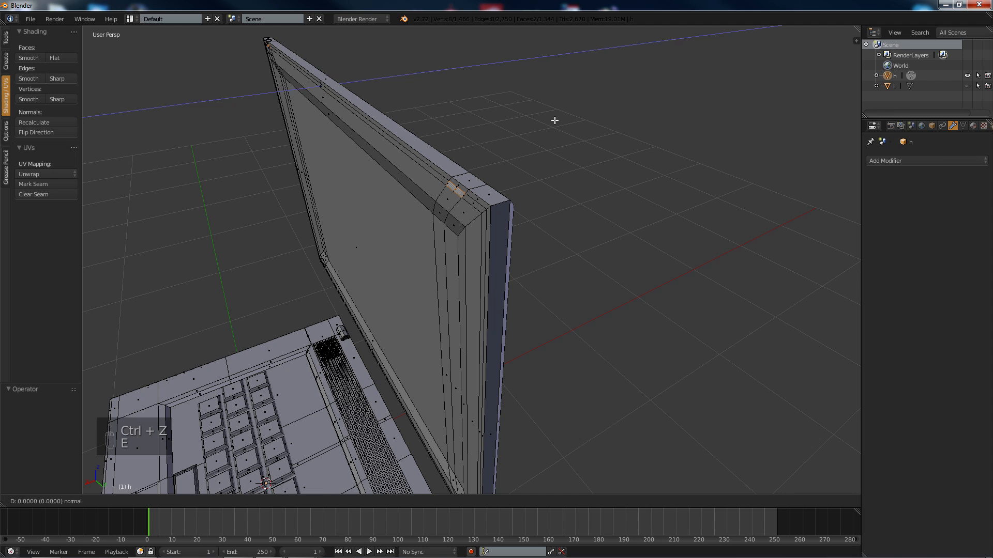
{"action": "left_click", "coordinate": [554, 120]}
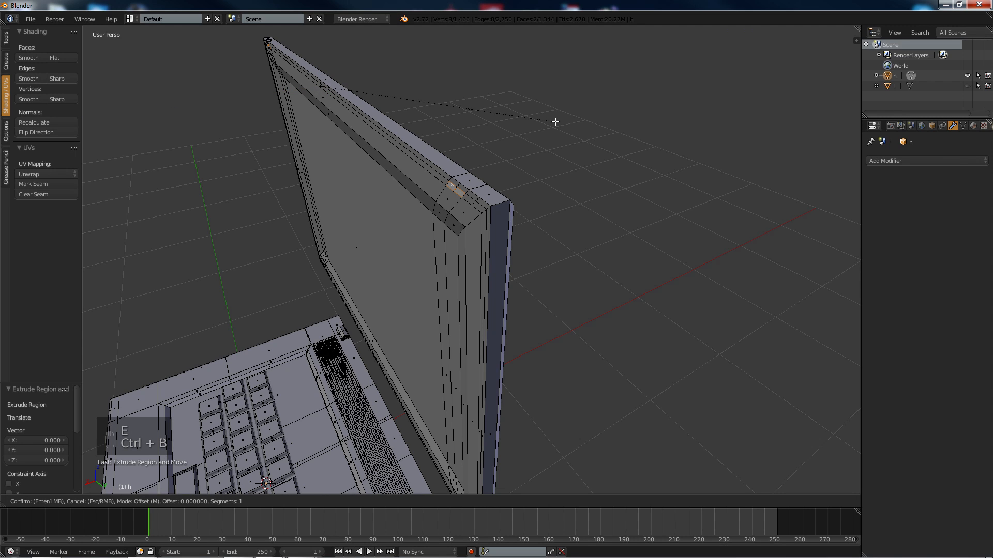
{"action": "key", "text": "ctrl+b"}
{"action": "left_click", "coordinate": [540, 121]}
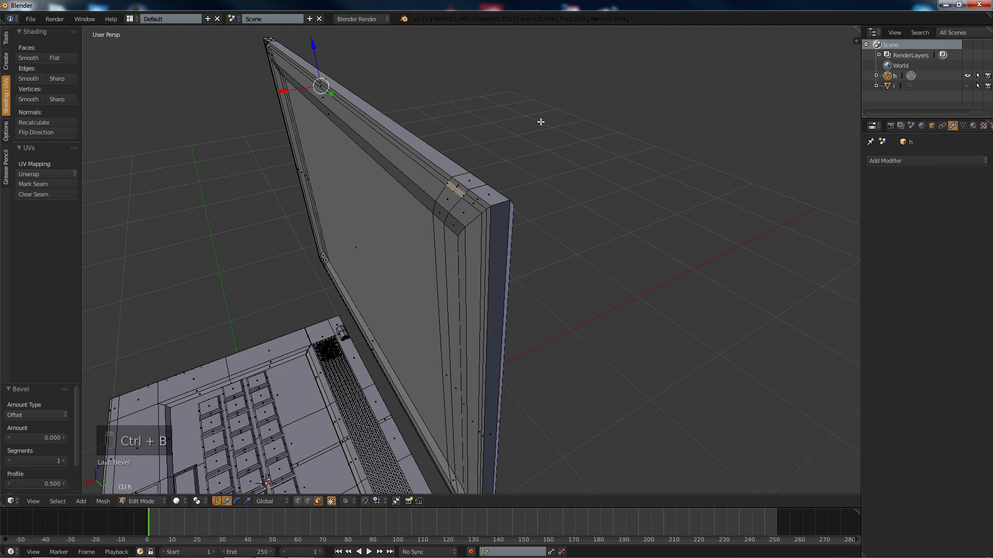
{"action": "key", "text": "ctrl+z"}
{"action": "key", "text": "ctrl+z"}
{"action": "key", "text": "ctrl+z"}
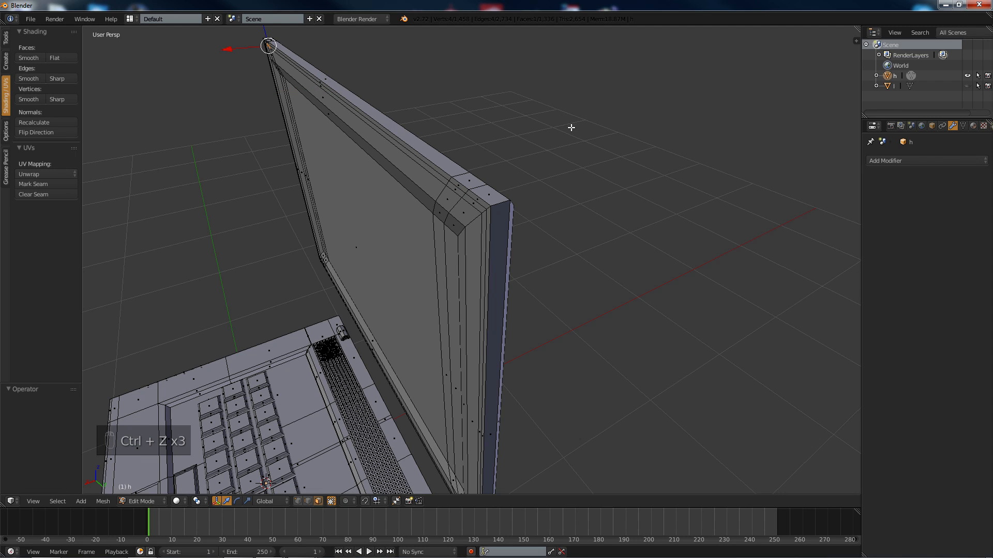
Step: Add the border face near the other top corner to the selection, extrude both faces about 0.007, bevel their edges and deselect everything
{"action": "right_click", "coordinate": [451, 184], "text": "shift"}
{"action": "key", "text": "e"}
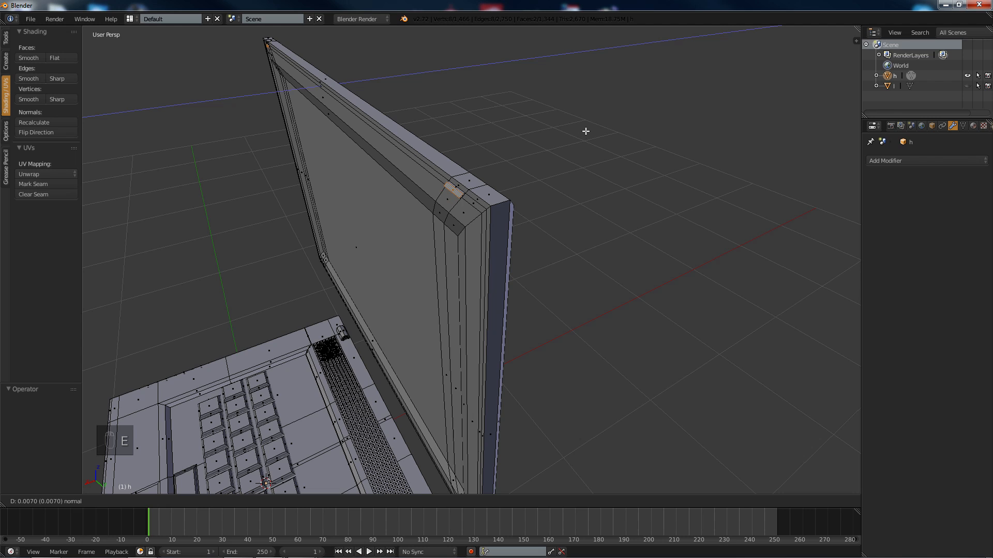
{"action": "left_click", "coordinate": [585, 131]}
{"action": "key", "text": "ctrl+b"}
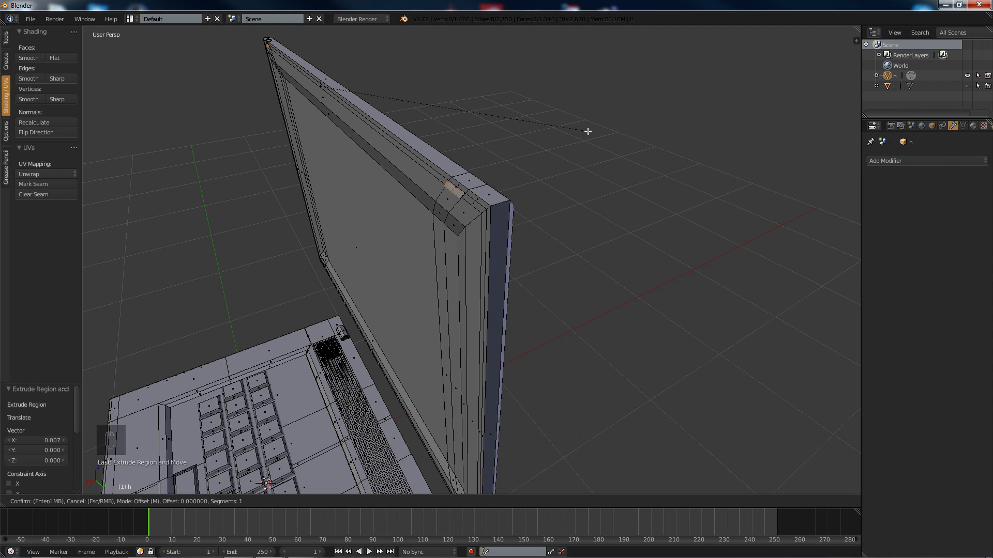
{"action": "type", "text": "0.002"}
{"action": "key", "text": "BackSpace"}
{"action": "left_click", "coordinate": [591, 133]}
{"action": "key", "text": "a"}
Step: Add two evenly spaced vertical loop cuts across the middle of the screen without sliding them
{"action": "middle_click_drag", "start_coordinate": [591, 133], "coordinate": [549, 115]}
{"action": "scroll", "coordinate": [450, 67], "scroll_direction": "up", "scroll_amount": 2}
{"action": "scroll", "coordinate": [419, 130], "scroll_direction": "up", "scroll_amount": 1}
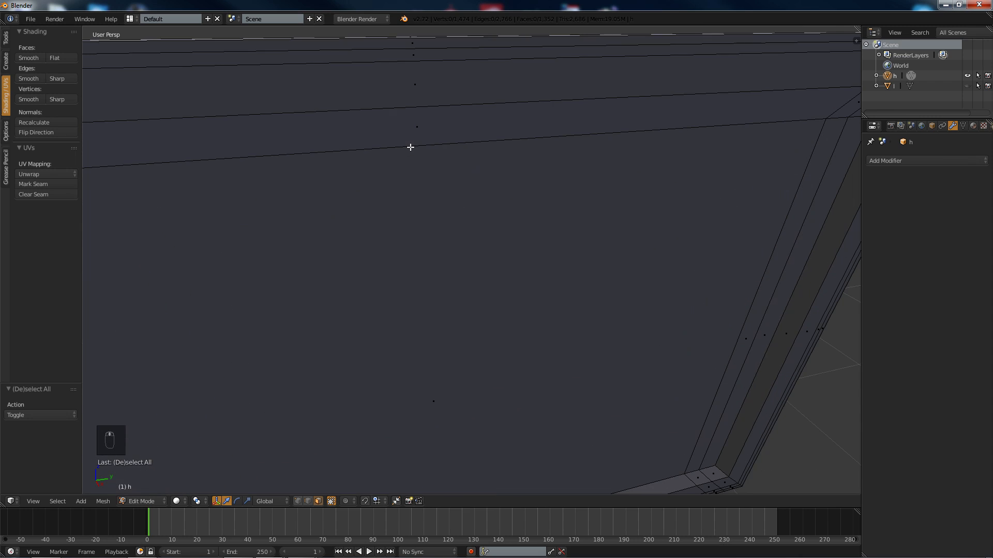
{"action": "scroll", "coordinate": [410, 142], "scroll_direction": "down", "scroll_amount": 1}
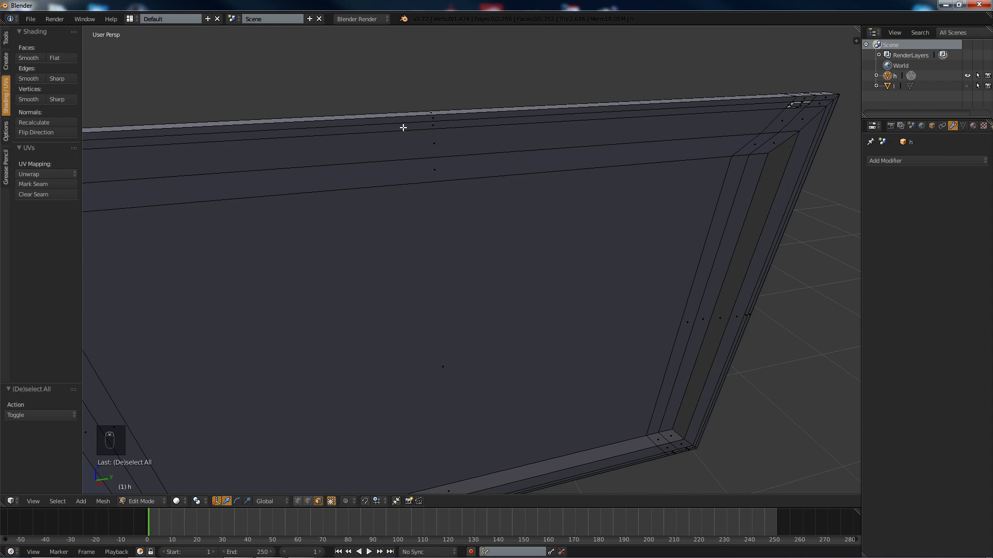
{"action": "key", "text": "ctrl+r"}
{"action": "key", "text": "2"}
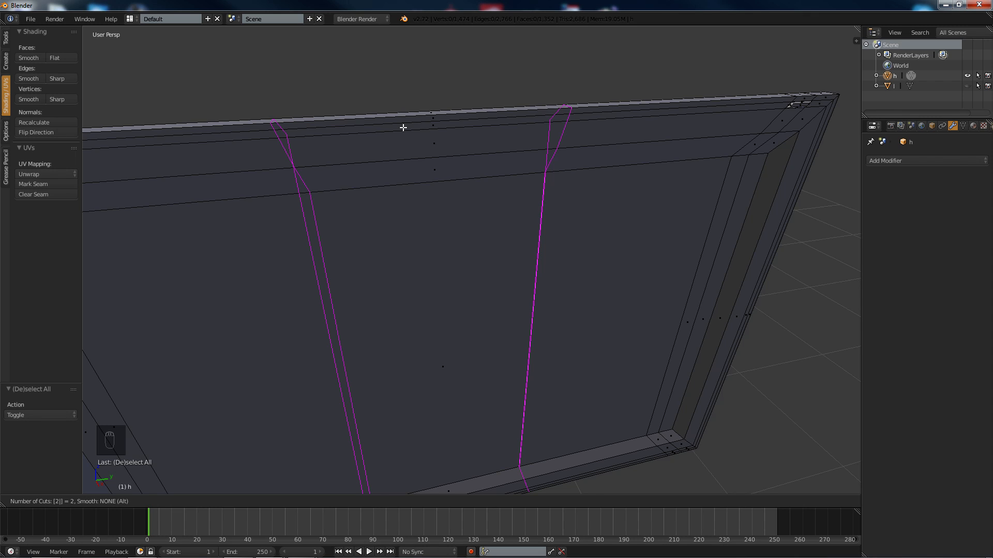
{"action": "left_click", "coordinate": [403, 127]}
{"action": "right_click", "coordinate": [403, 128]}
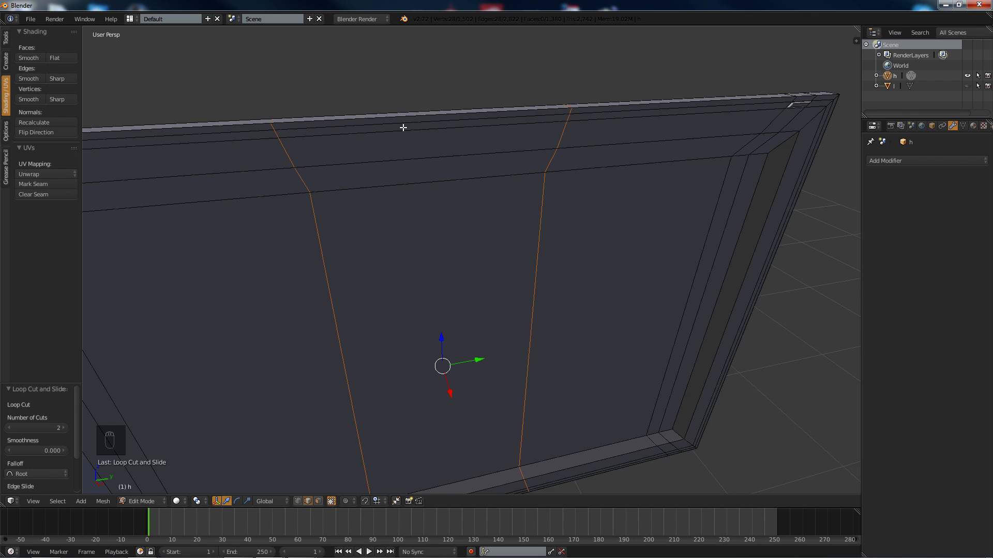
Step: Scale the two vertical loops together to about 0.065 along Y, and widen them again by about 1.715 along Y
{"action": "key", "text": "s"}
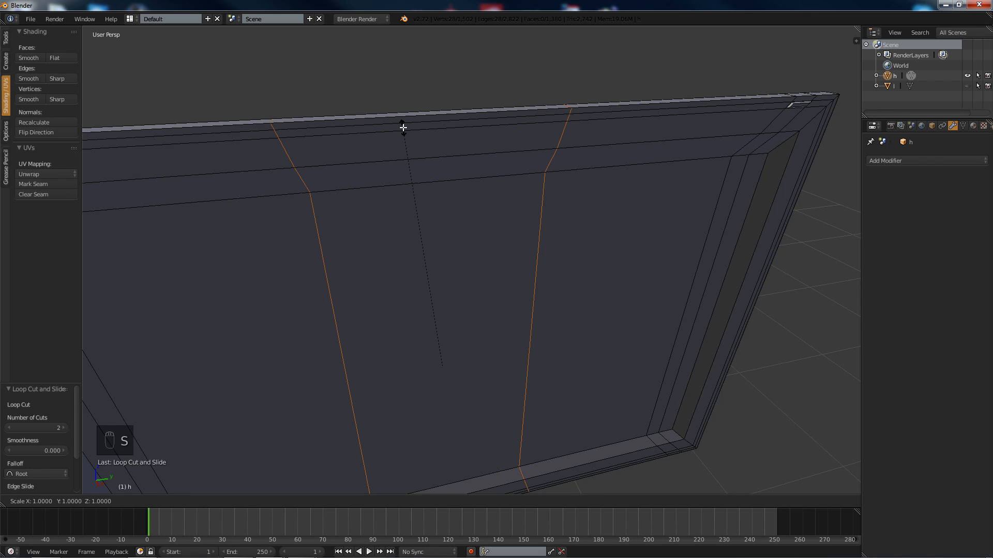
{"action": "key", "text": "y"}
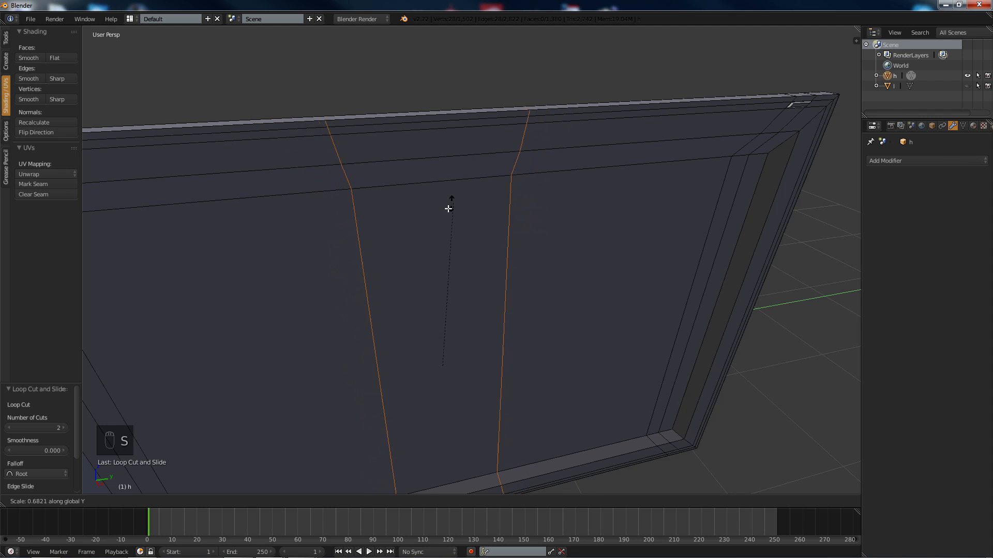
{"action": "left_click", "coordinate": [429, 356]}
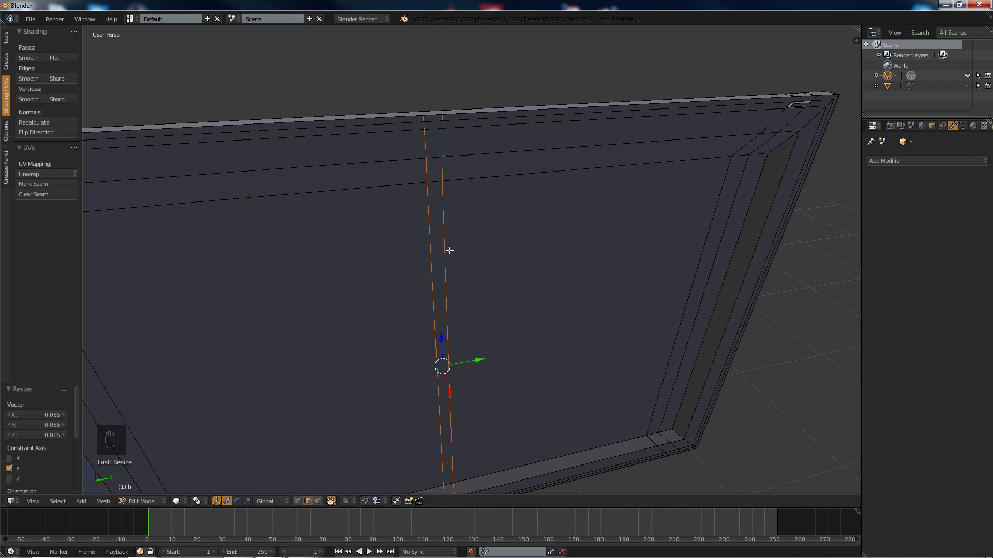
{"action": "key", "text": "s"}
{"action": "key", "text": "y"}
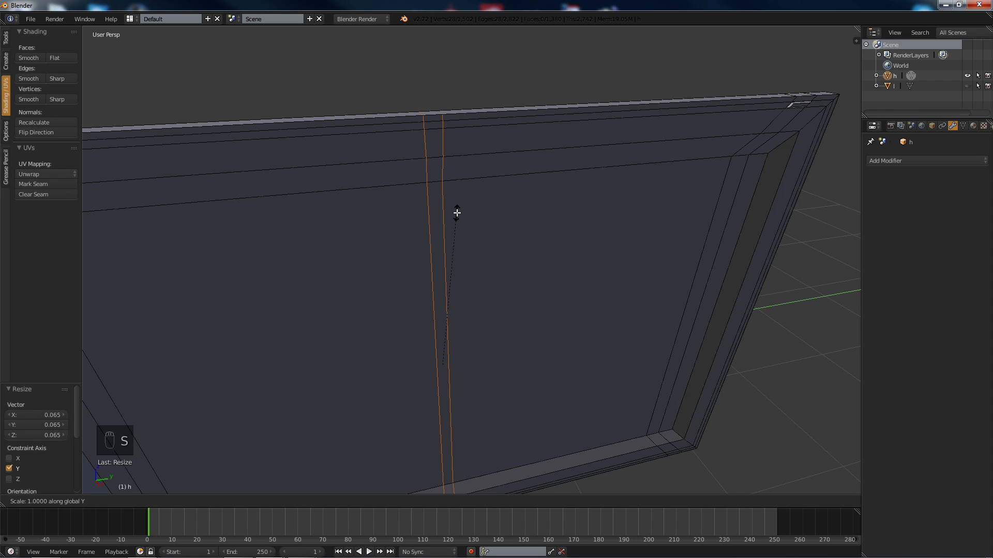
{"action": "left_click", "coordinate": [504, 109]}
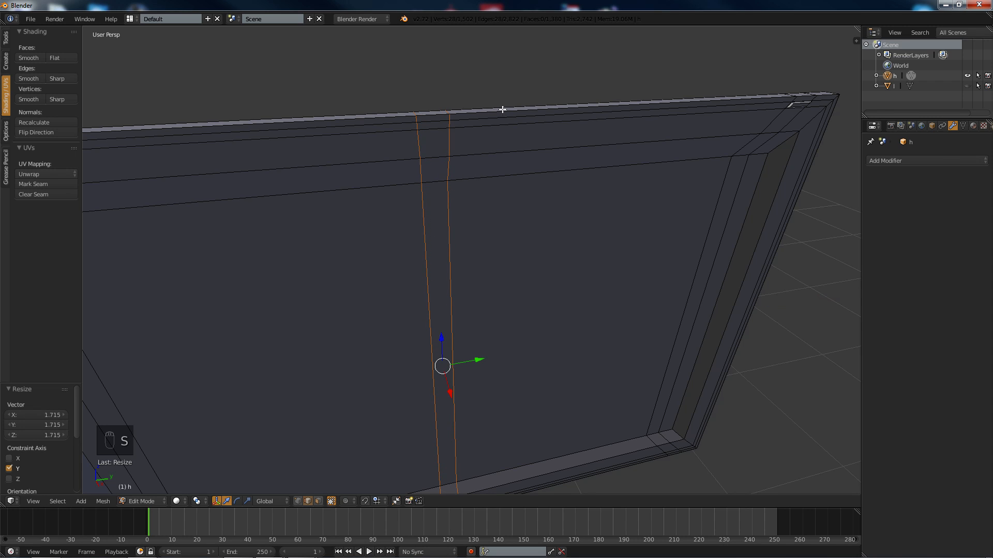
Step: Select the small upper-border face between the two central loops, scale it about 1.847 along Z and move it about -0.014 along Z
{"action": "scroll", "coordinate": [463, 114], "scroll_direction": "up", "scroll_amount": 4}
{"action": "middle_click_drag", "start_coordinate": [407, 121], "coordinate": [404, 147], "text": "shift"}
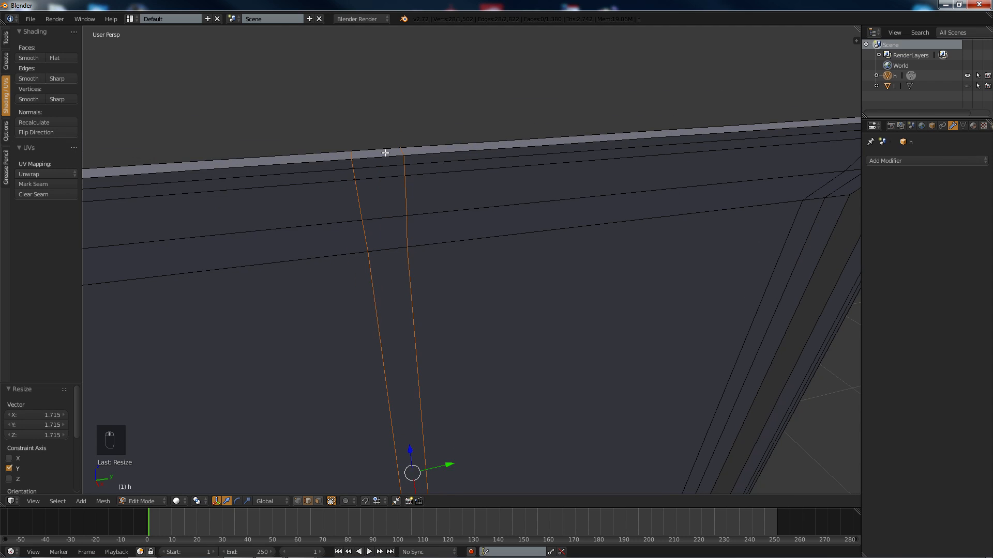
{"action": "key", "text": "a"}
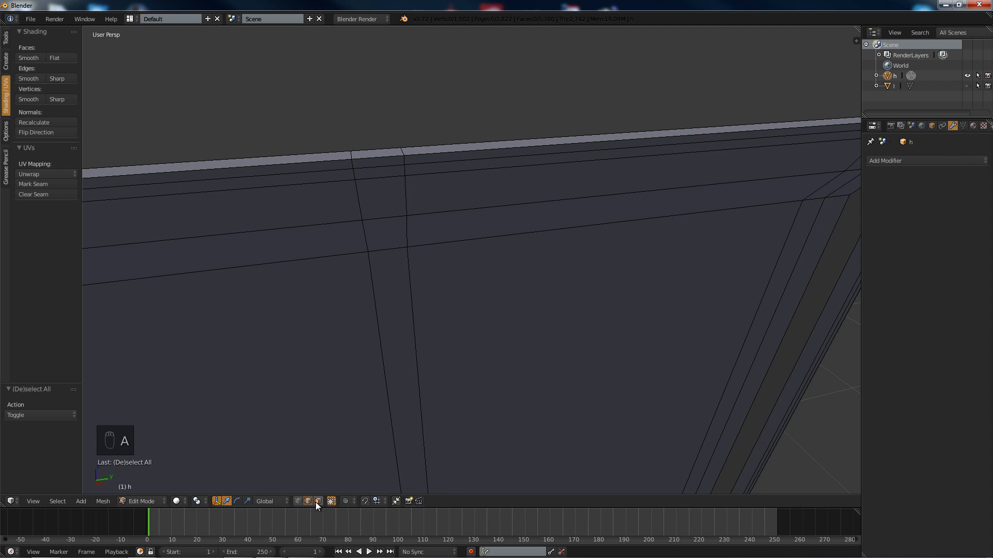
{"action": "right_click", "coordinate": [387, 169]}
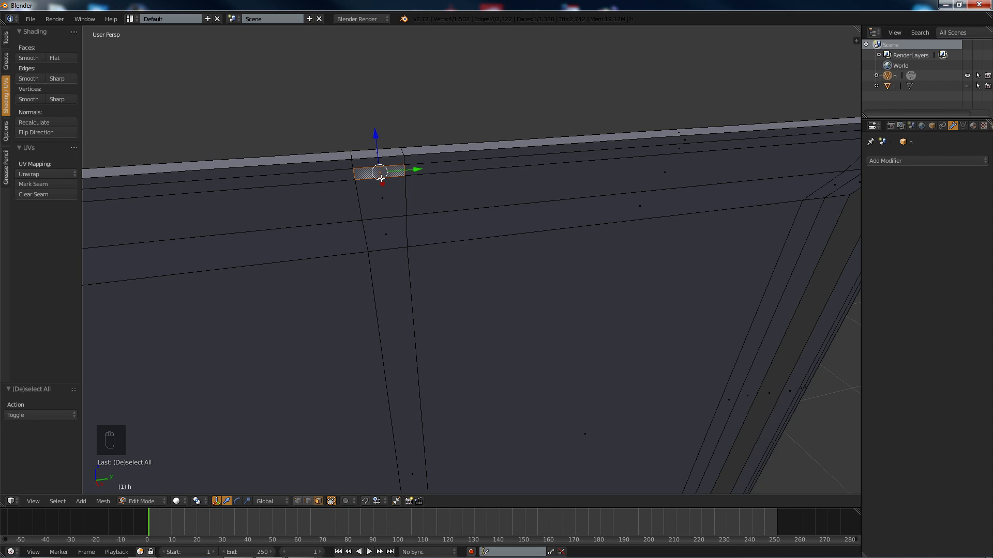
{"action": "key", "text": "s"}
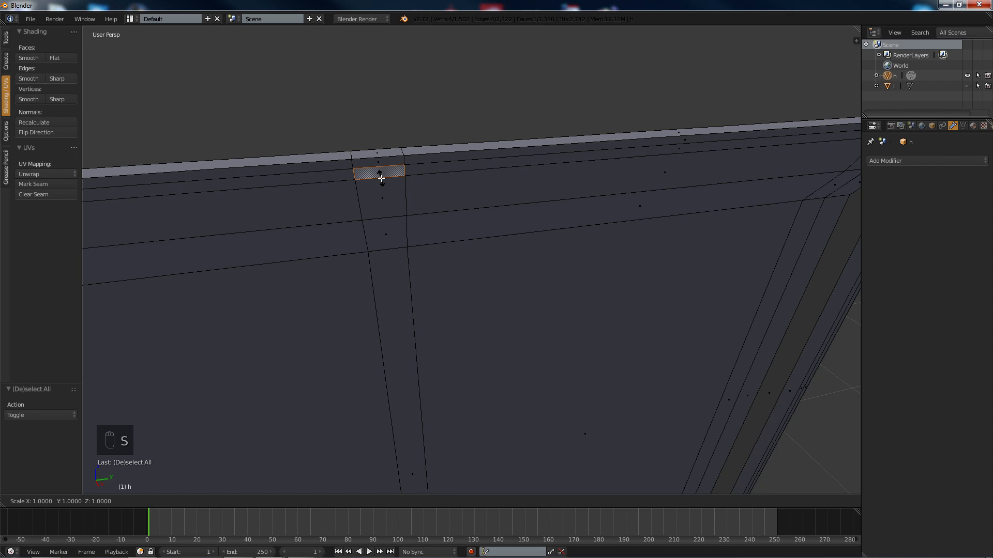
{"action": "key", "text": "z"}
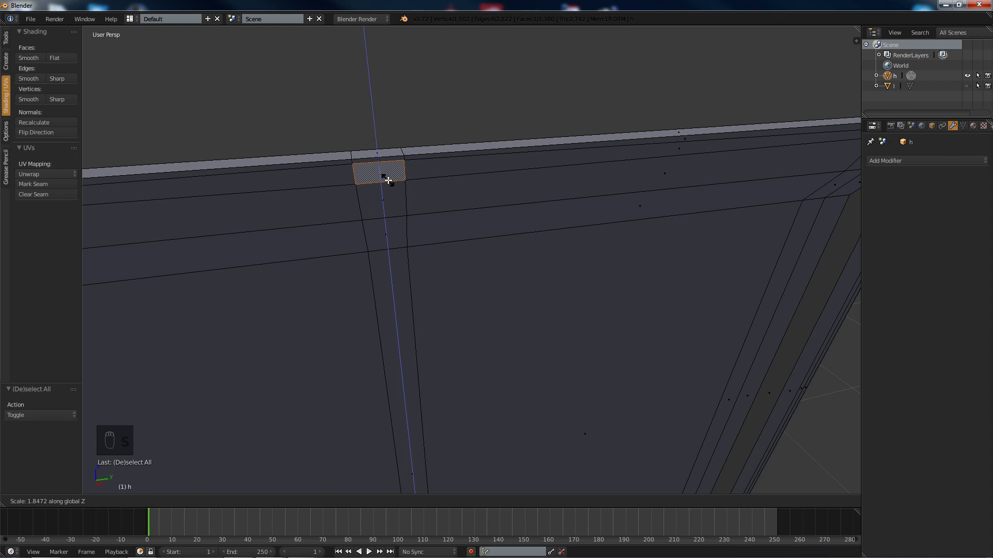
{"action": "left_click", "coordinate": [387, 180]}
{"action": "key", "text": "g"}
{"action": "key", "text": "z"}
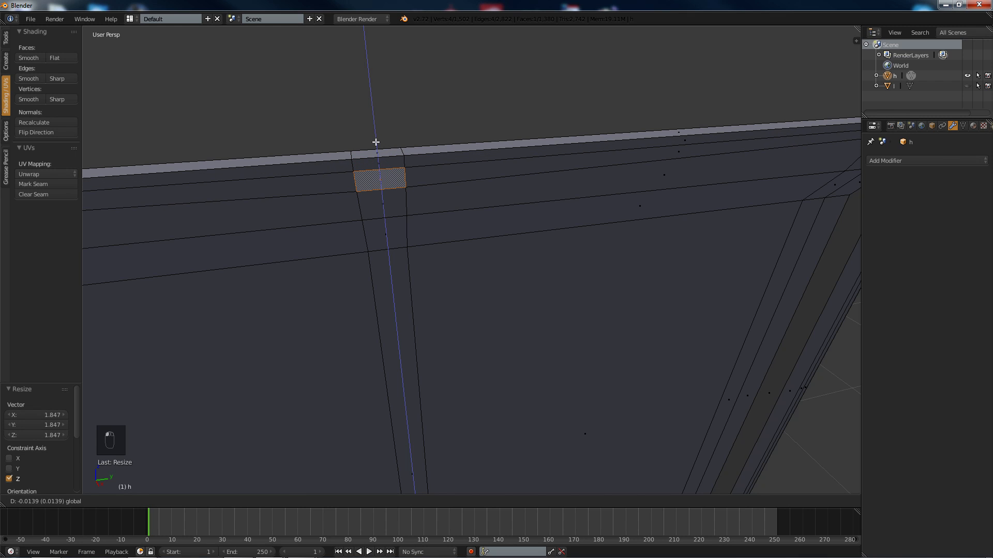
{"action": "left_click", "coordinate": [375, 142]}
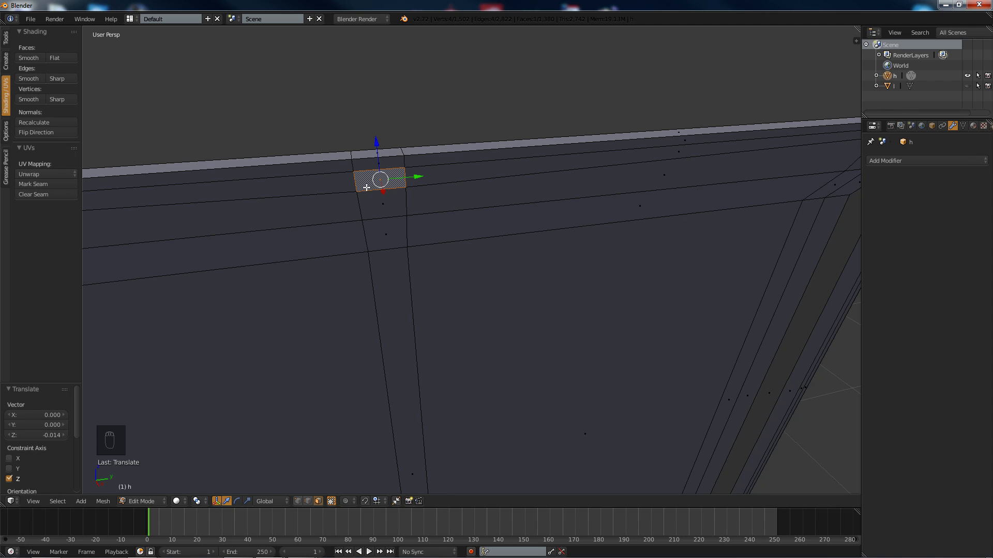
Step: Split the small central border face from the mesh and inset it with a thickness of about 0.0045
{"action": "key", "text": "y"}
{"action": "key", "text": "KP_Enter"}
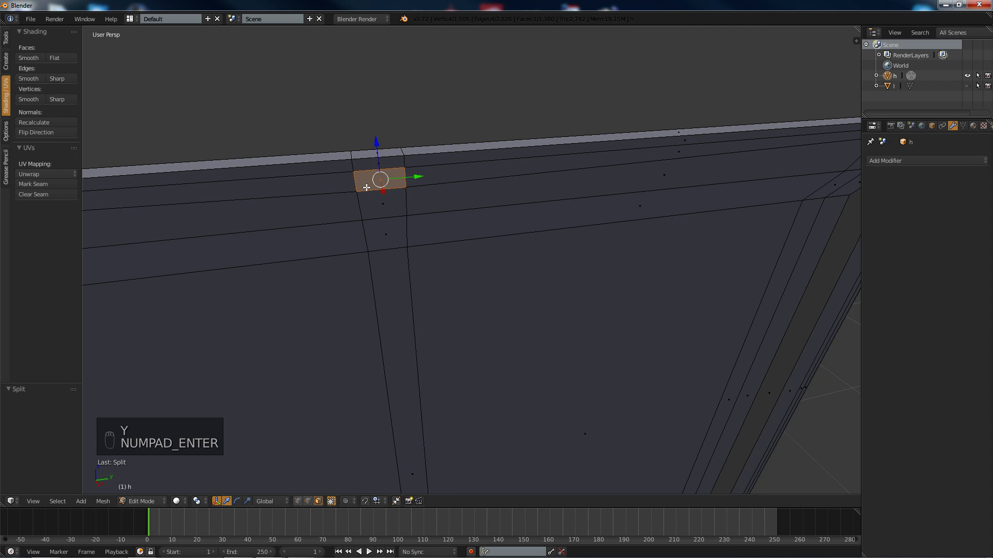
{"action": "key", "text": "i"}
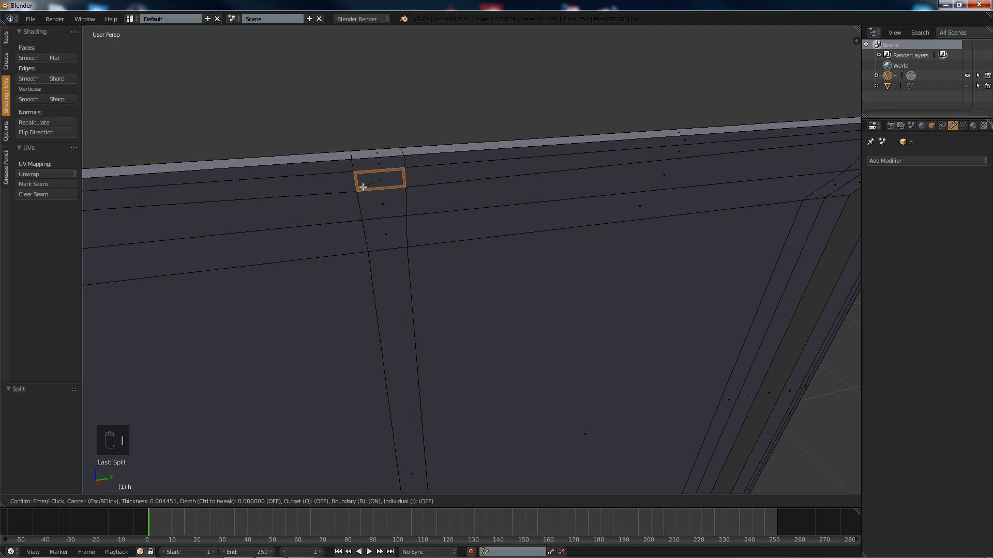
{"action": "left_click", "coordinate": [363, 186]}
Step: Add one vertical and one horizontal centered loop cut across the inset face at the top middle of the border
{"action": "scroll", "coordinate": [364, 184], "scroll_direction": "up", "scroll_amount": 4}
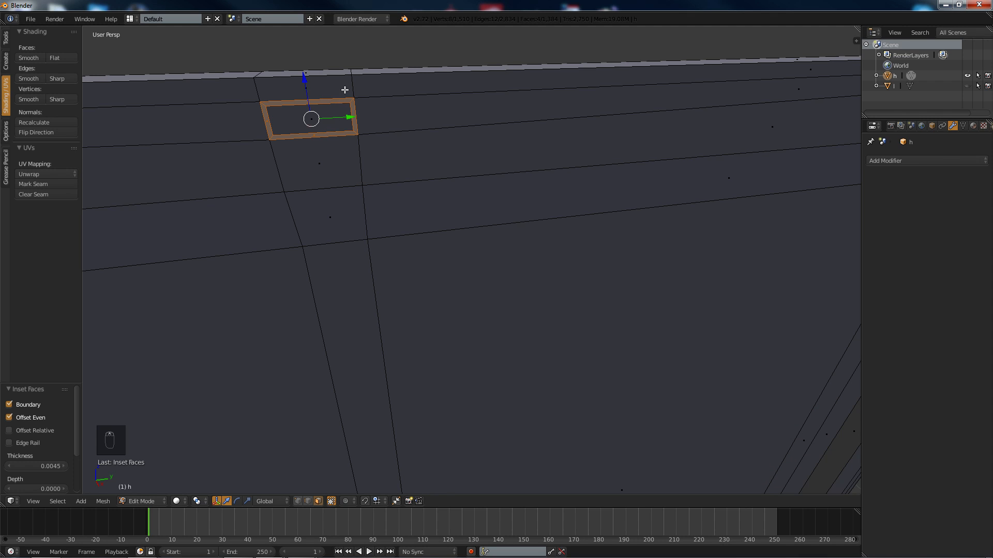
{"action": "middle_click_drag", "start_coordinate": [344, 89], "coordinate": [397, 117], "text": "shift"}
{"action": "key", "text": "a"}
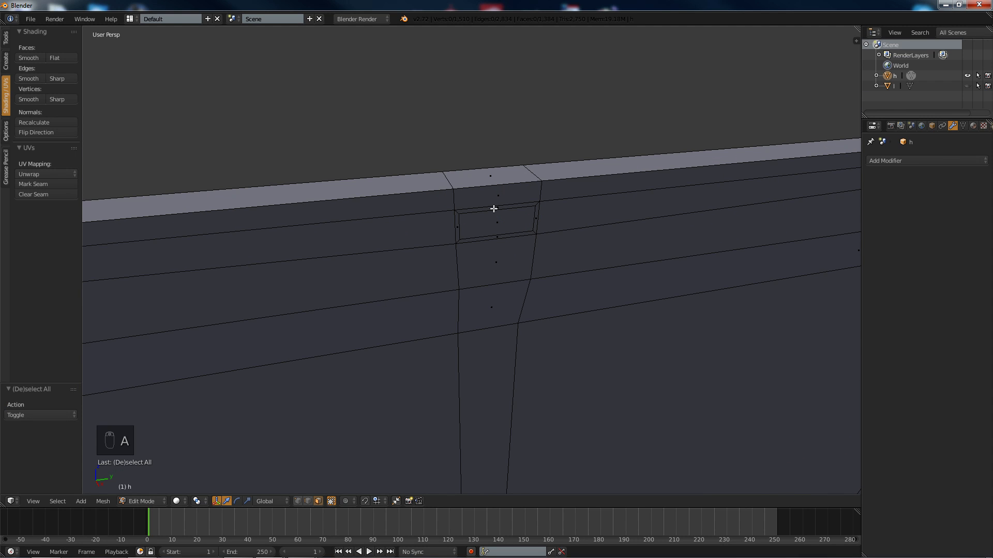
{"action": "key", "text": "ctrl+r"}
{"action": "left_click", "coordinate": [491, 211]}
{"action": "right_click", "coordinate": [491, 210]}
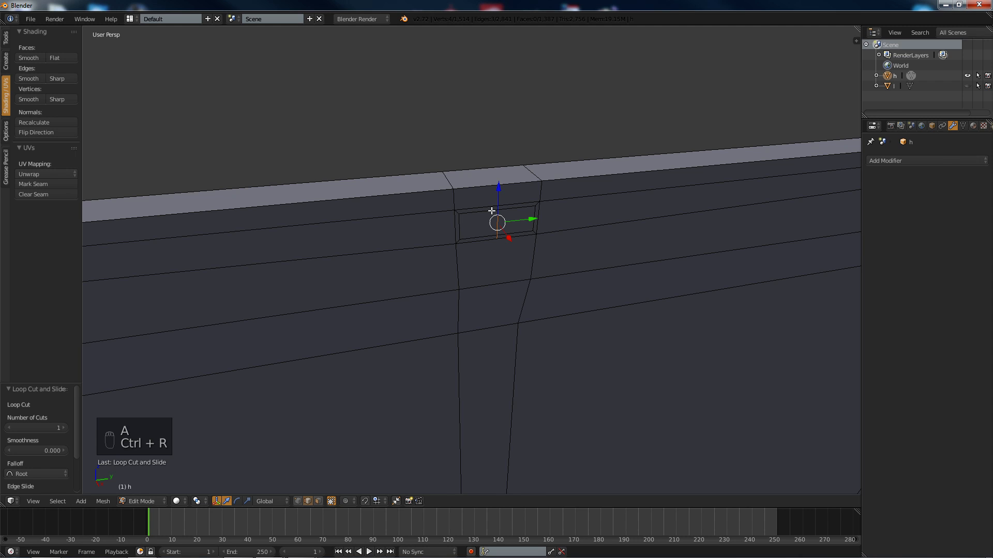
{"action": "key", "text": "a"}
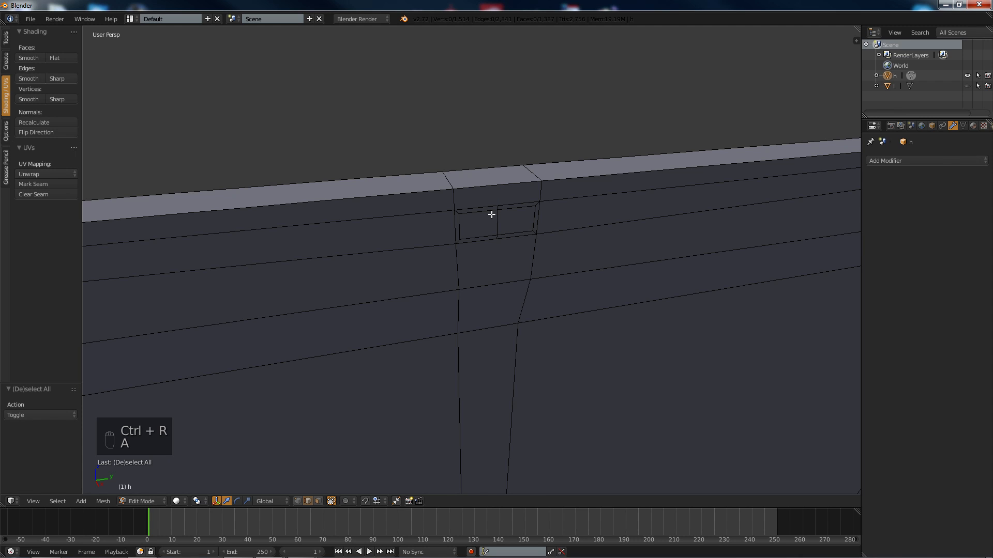
{"action": "key", "text": "ctrl+r"}
{"action": "left_click", "coordinate": [497, 219]}
{"action": "right_click", "coordinate": [497, 221]}
Step: Switch to vertex selection and select the four inner corner vertices of the inset rectangle
{"action": "scroll", "coordinate": [472, 225], "scroll_direction": "up", "scroll_amount": 5}
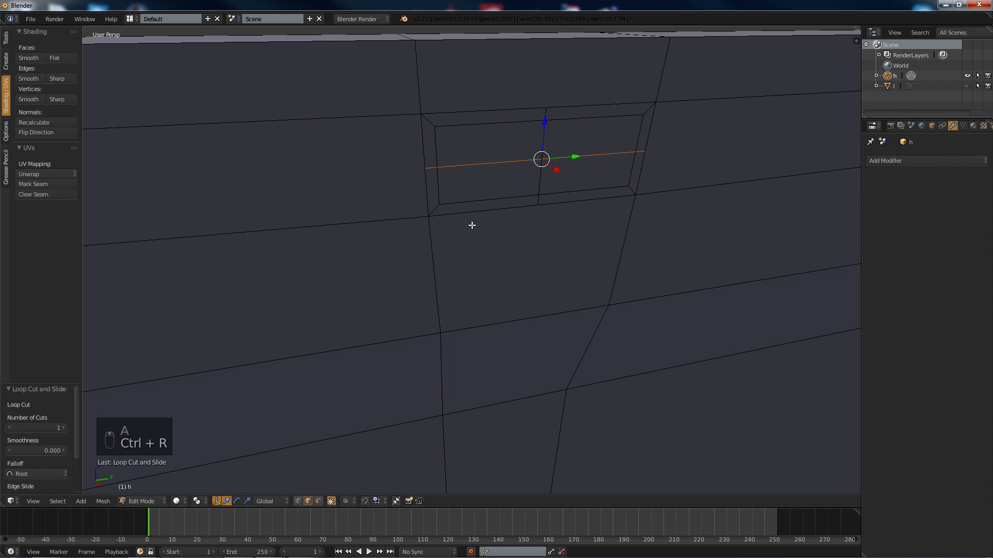
{"action": "left_click", "coordinate": [298, 502]}
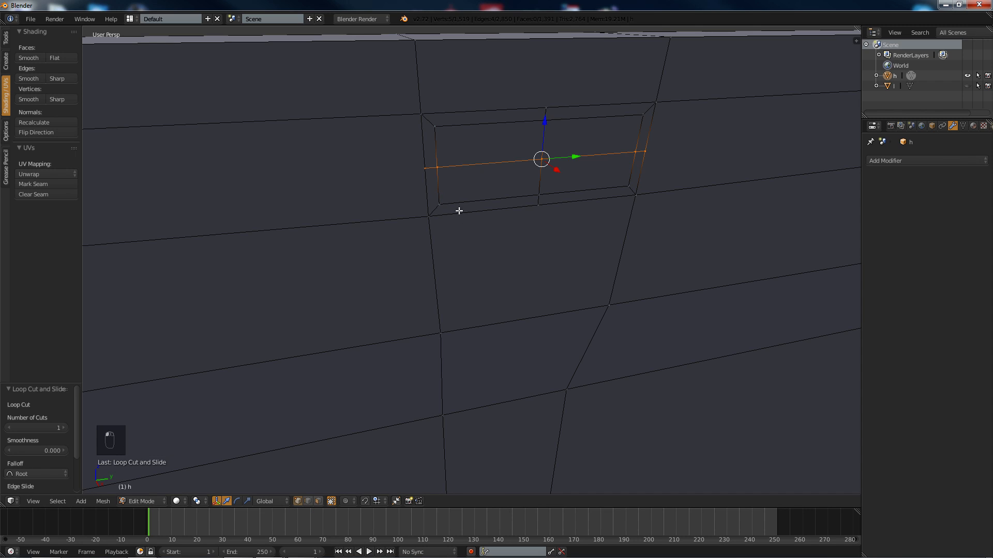
{"action": "right_click", "coordinate": [435, 128]}
{"action": "right_click", "coordinate": [440, 201], "text": "shift"}
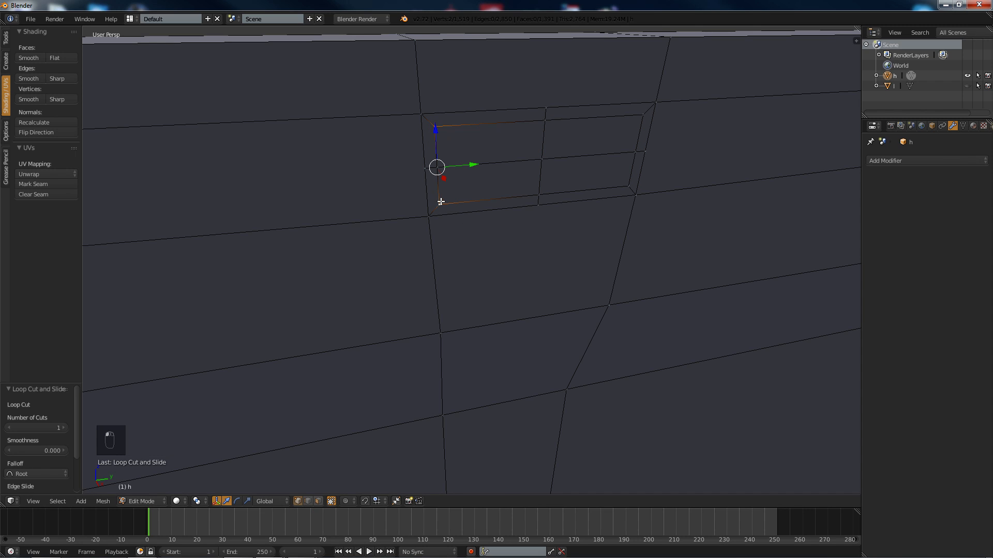
{"action": "right_click", "coordinate": [629, 187], "text": "shift"}
{"action": "right_click", "coordinate": [635, 117], "text": "shift"}
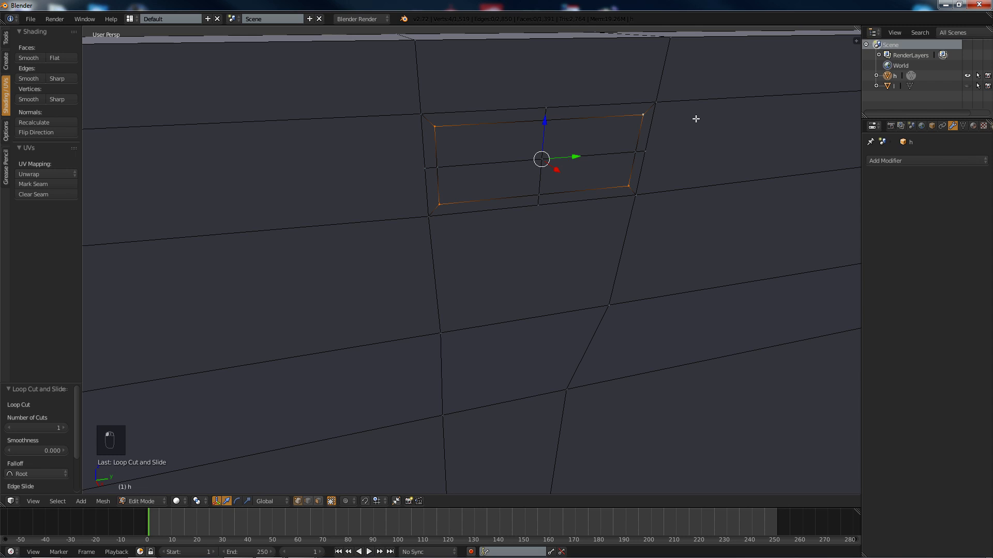
Step: Scale the four inset corners to about 0.828, then scale the three vertices on each short side to about 0.606 along Y
{"action": "key", "text": "s"}
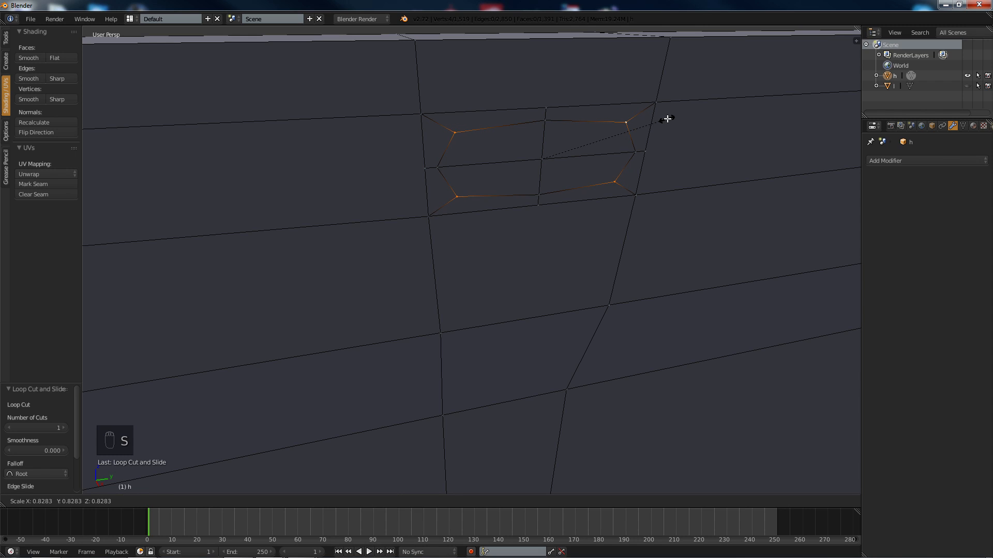
{"action": "left_click", "coordinate": [667, 119]}
{"action": "right_click", "coordinate": [627, 116]}
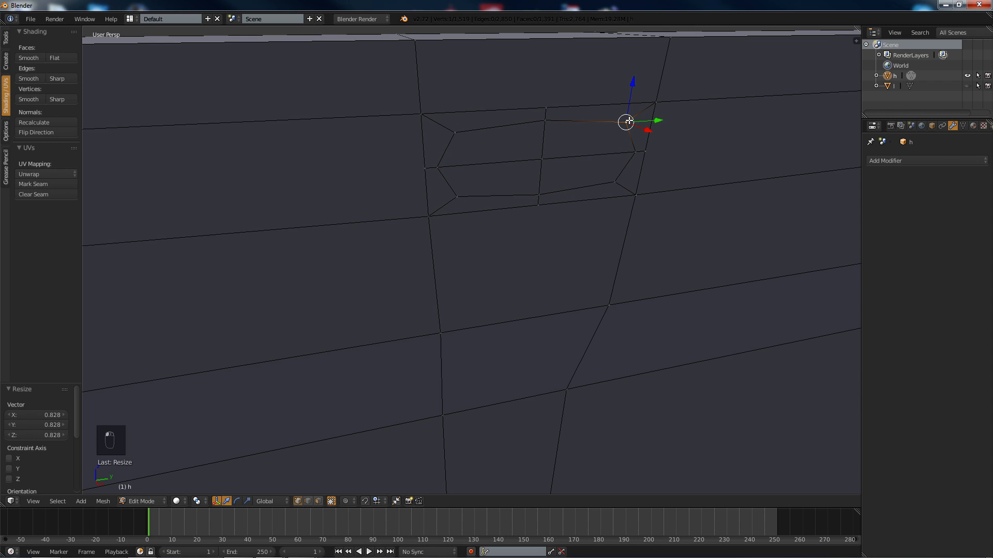
{"action": "right_click", "coordinate": [614, 181], "text": "ctrl"}
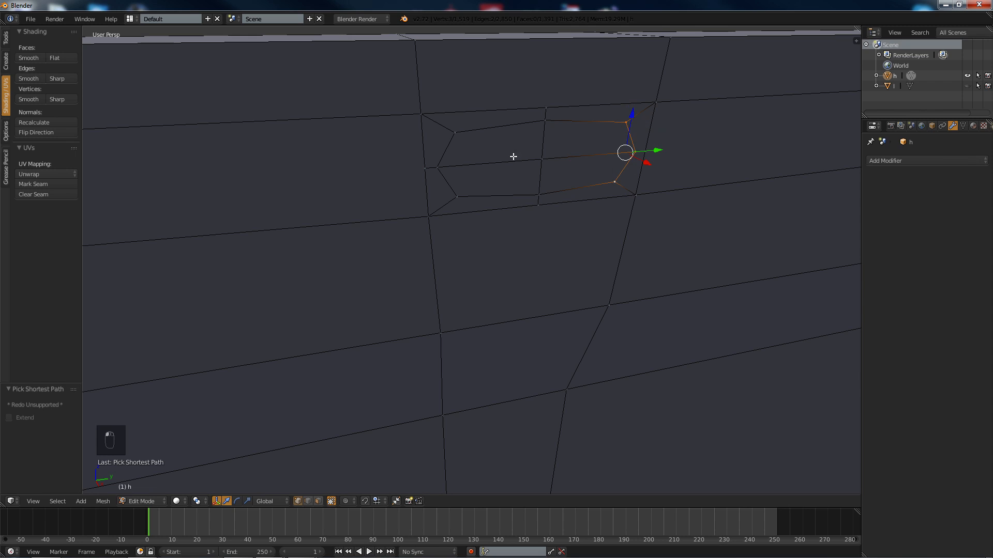
{"action": "right_click", "coordinate": [454, 133], "text": "shift"}
{"action": "right_click", "coordinate": [456, 195], "text": "ctrl"}
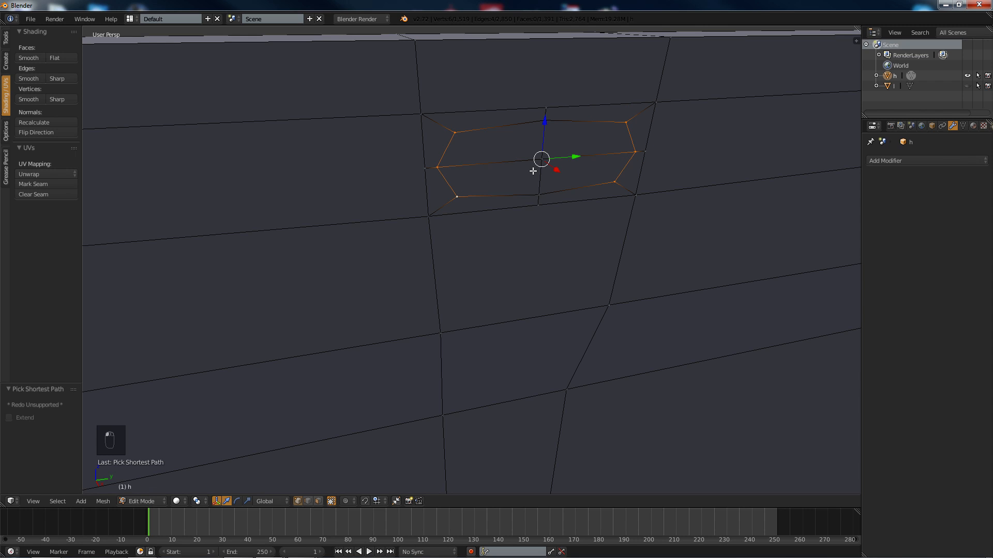
{"action": "key", "text": "s"}
{"action": "key", "text": "y"}
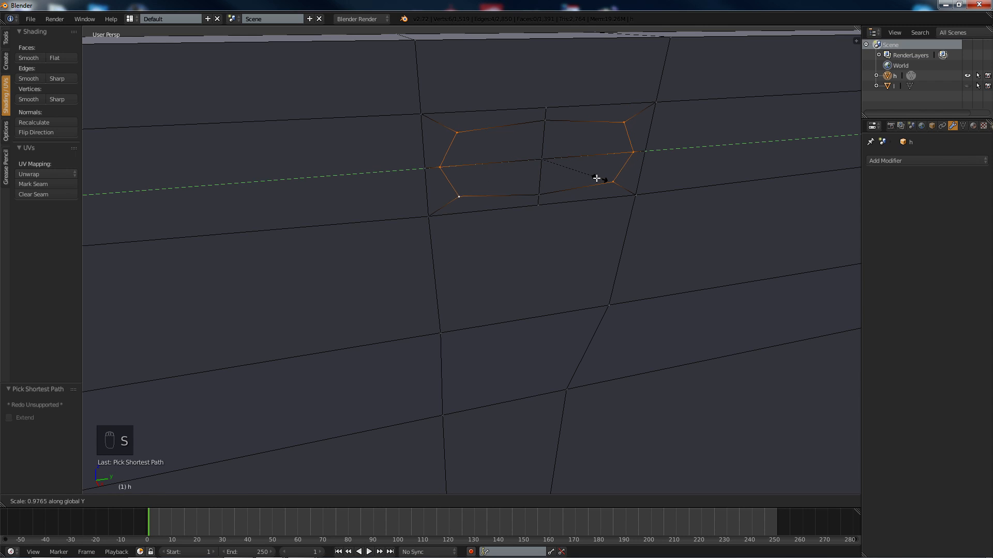
{"action": "left_click", "coordinate": [574, 177]}
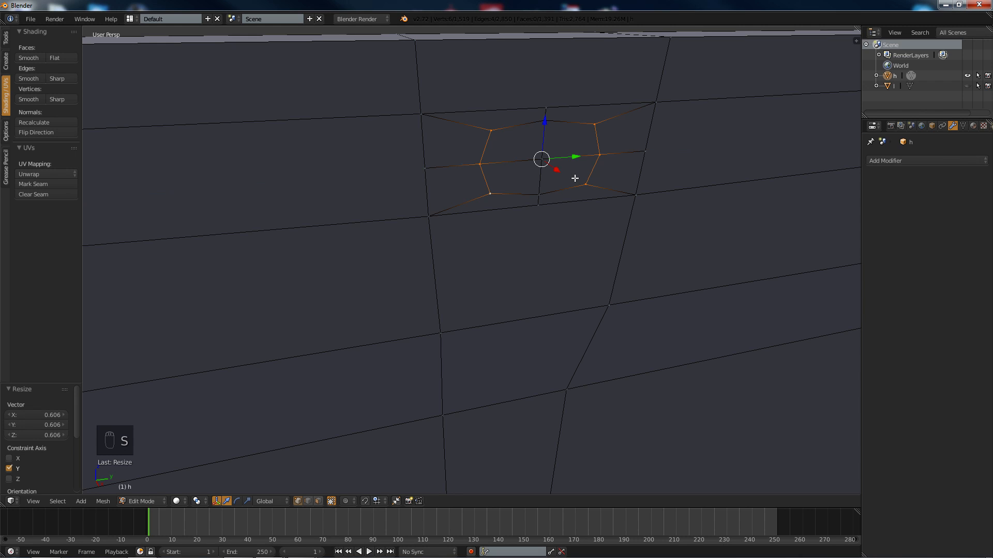
{"action": "middle_click_drag", "start_coordinate": [574, 178], "coordinate": [556, 155]}
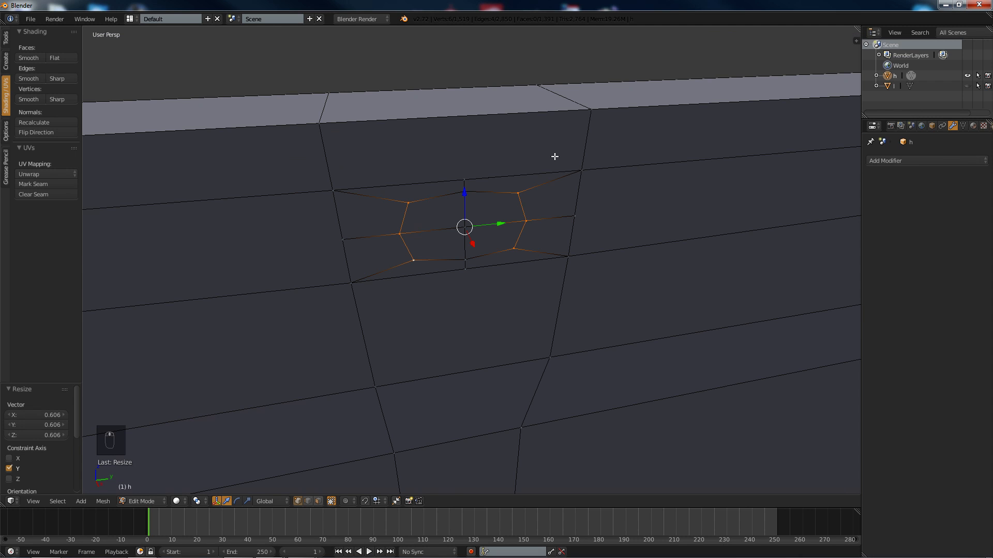
Step: Select the four faces inside the webcam outline, extrude them about 0.002 inward and scale them to about 0.881
{"action": "left_click", "coordinate": [318, 501]}
{"action": "right_click", "coordinate": [454, 220]}
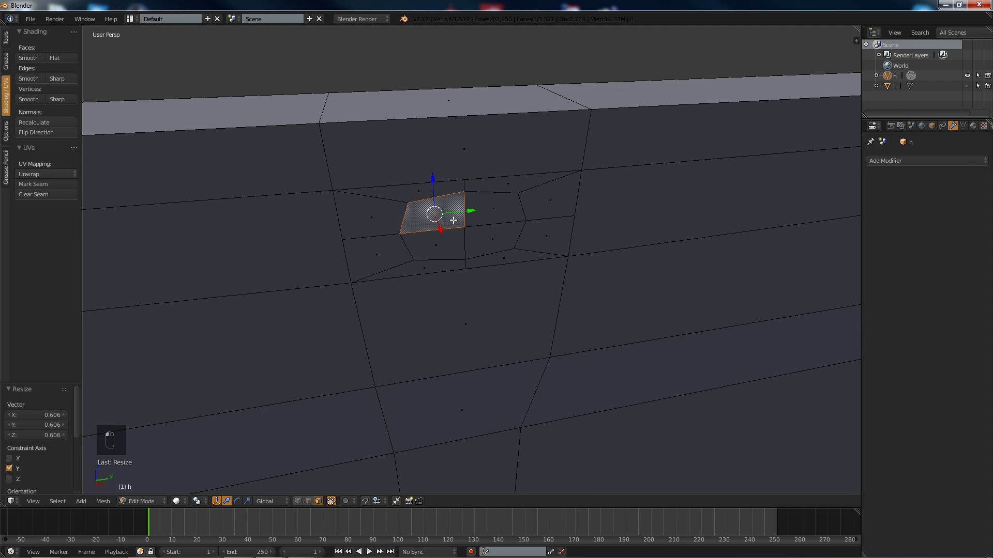
{"action": "right_click", "coordinate": [488, 238], "text": "ctrl"}
{"action": "right_click", "coordinate": [492, 204], "text": "ctrl"}
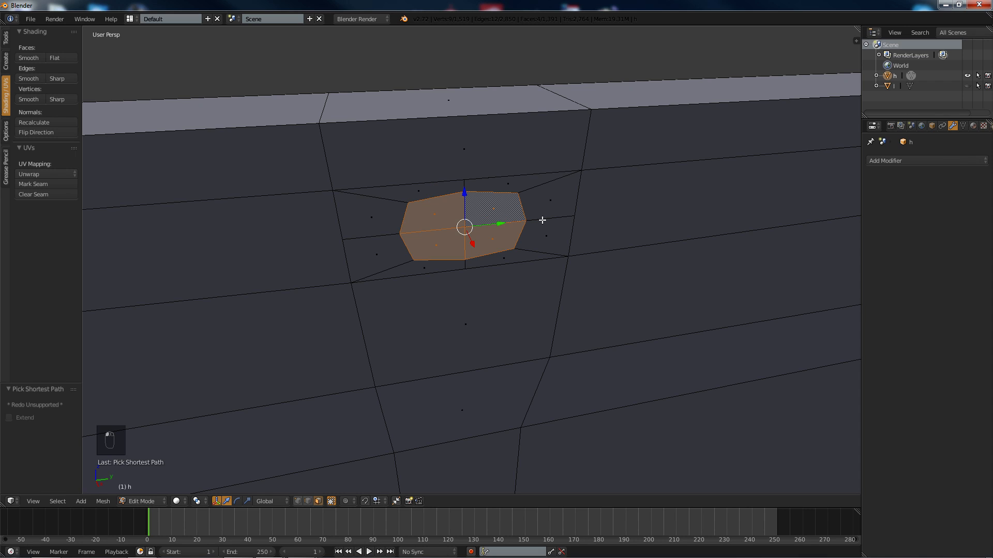
{"action": "key", "text": "e"}
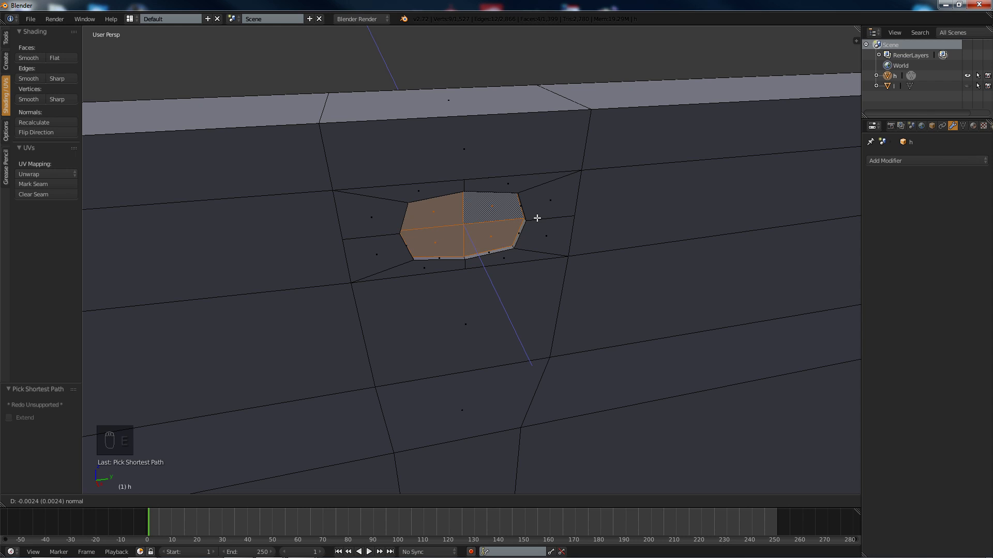
{"action": "left_click", "coordinate": [537, 218]}
{"action": "key", "text": "s"}
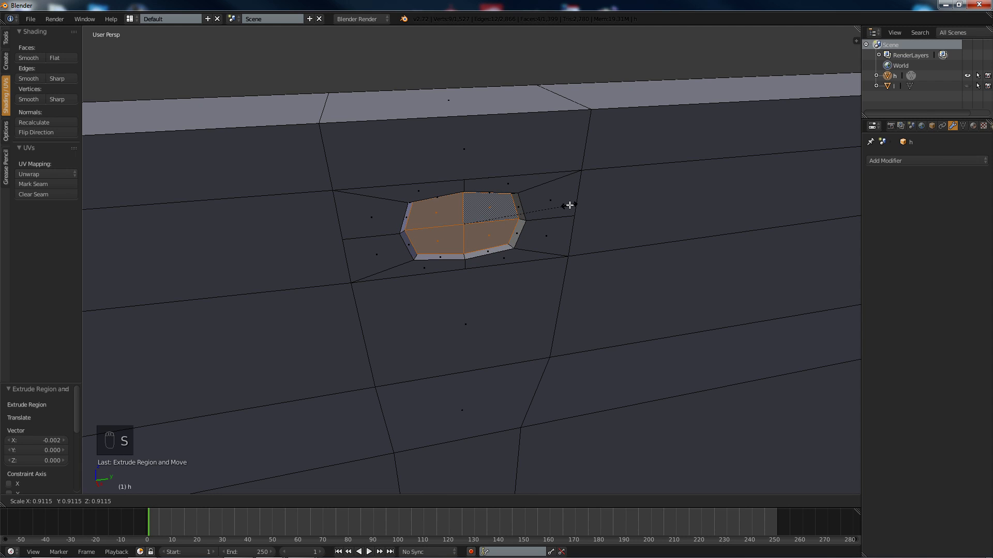
{"action": "left_click", "coordinate": [566, 205]}
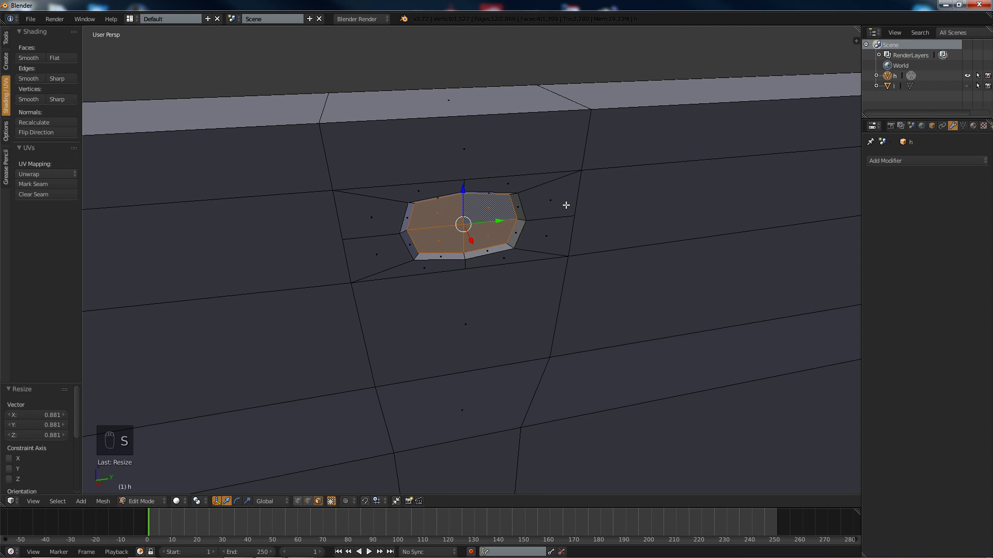
{"action": "key", "text": "a"}
Step: Select two separate large faces on the underside of the laptop base and inset them with a thickness of about 0.0088
{"action": "scroll", "coordinate": [538, 212], "scroll_direction": "down", "scroll_amount": 10}
{"action": "key", "text": "Tab"}
{"action": "mouse_move", "coordinate": [455, 291]}
{"action": "middle_mouse_down"}
{"action": "mouse_move", "coordinate": [462, 267]}
{"action": "mouse_move", "coordinate": [388, 272]}
{"action": "mouse_move", "coordinate": [408, 264]}
{"action": "mouse_move", "coordinate": [403, 331]}
{"action": "mouse_move", "coordinate": [337, 230]}
{"action": "mouse_move", "coordinate": [377, 257]}
{"action": "mouse_move", "coordinate": [364, 231]}
{"action": "mouse_move", "coordinate": [510, 333]}
{"action": "mouse_move", "coordinate": [417, 214]}
{"action": "mouse_move", "coordinate": [620, 200]}
{"action": "mouse_move", "coordinate": [718, 243]}
{"action": "mouse_move", "coordinate": [598, 257]}
{"action": "mouse_move", "coordinate": [413, 236]}
{"action": "mouse_move", "coordinate": [413, 209]}
{"action": "mouse_move", "coordinate": [437, 209]}
{"action": "mouse_move", "coordinate": [435, 188]}
{"action": "mouse_move", "coordinate": [357, 193]}
{"action": "mouse_move", "coordinate": [410, 233]}
{"action": "mouse_move", "coordinate": [421, 187]}
{"action": "mouse_move", "coordinate": [459, 187]}
{"action": "middle_mouse_up"}
{"action": "key", "text": "Tab"}
{"action": "scroll", "coordinate": [459, 187], "scroll_direction": "up", "scroll_amount": 1}
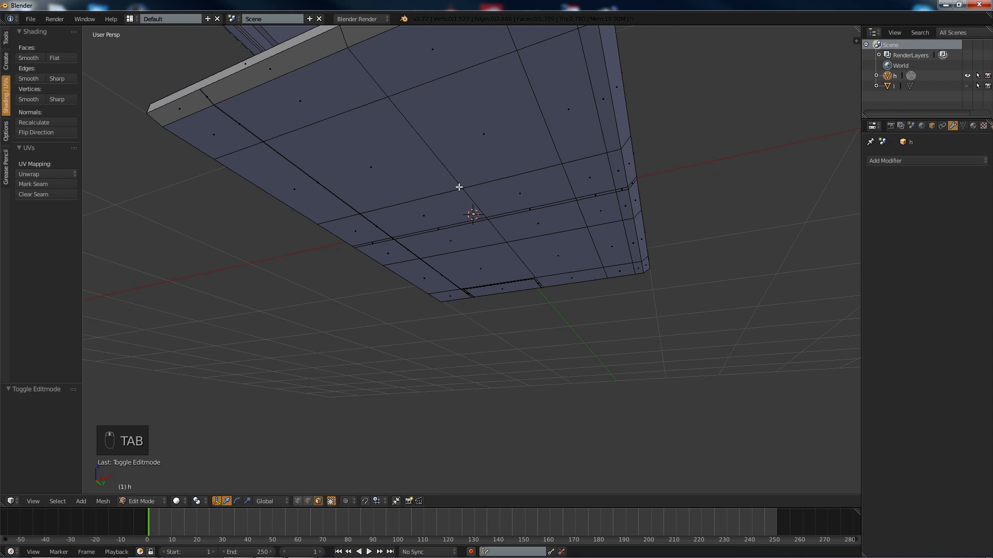
{"action": "right_click", "coordinate": [352, 168]}
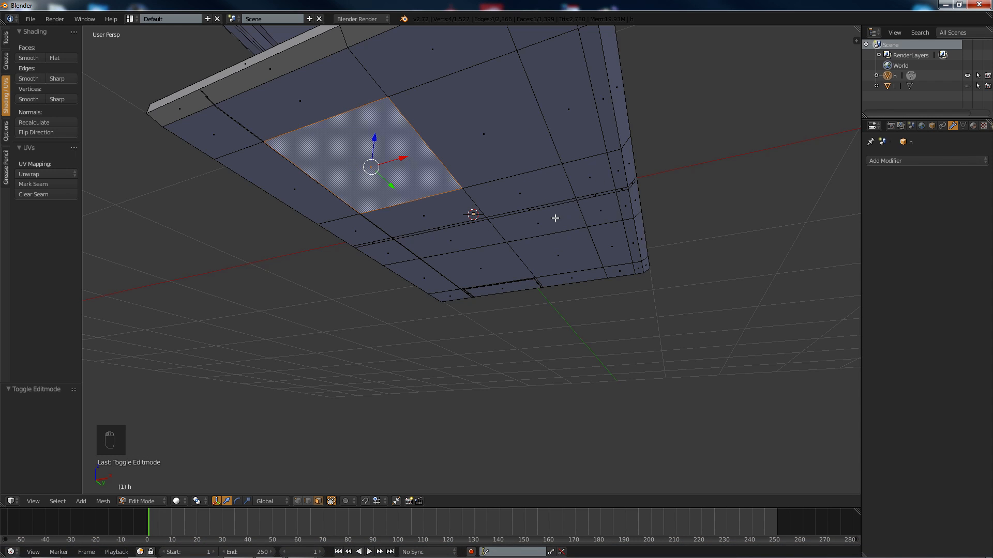
{"action": "right_click", "coordinate": [548, 242], "text": "shift"}
{"action": "middle_click_drag", "start_coordinate": [504, 172], "coordinate": [452, 172]}
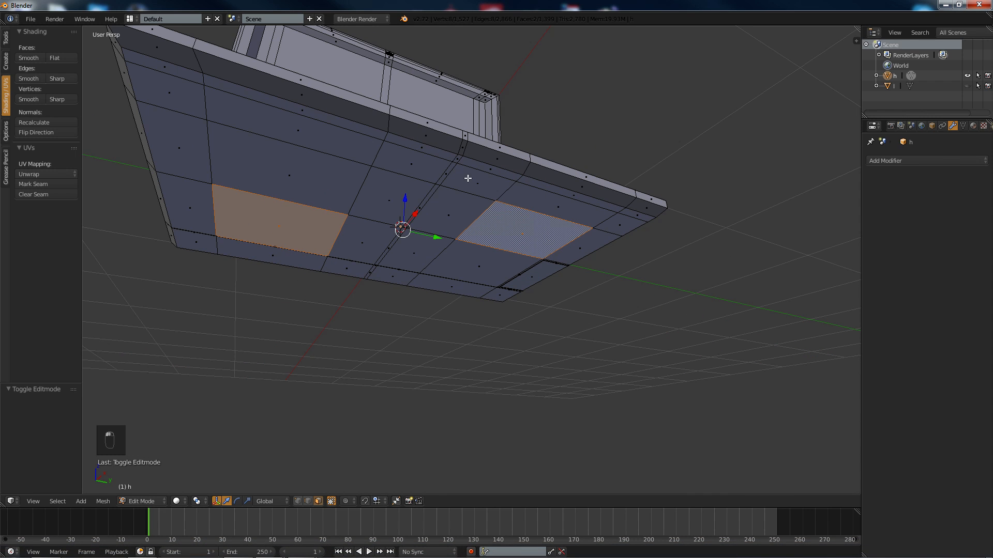
{"action": "key", "text": "i"}
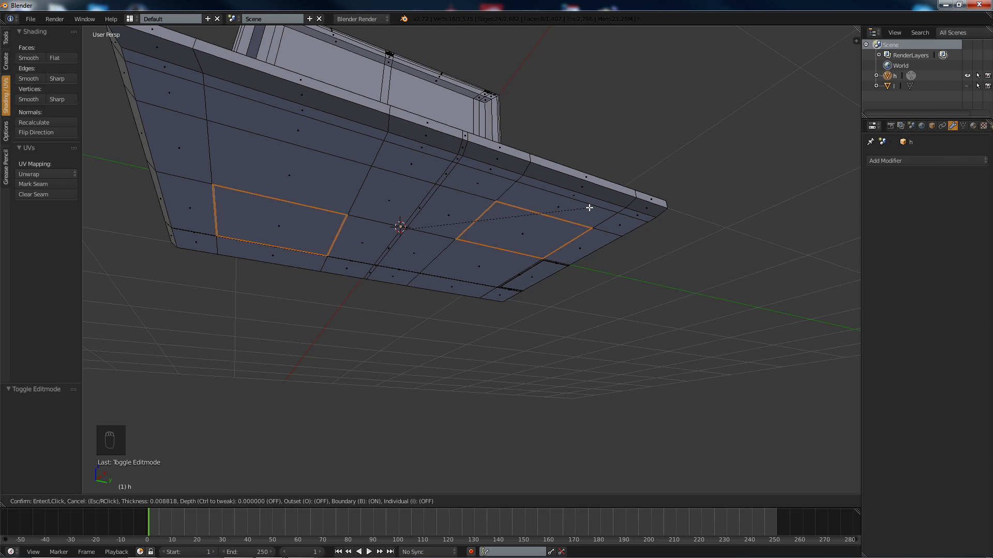
{"action": "left_click", "coordinate": [589, 207]}
Step: Extrude the thin inset borders around both underside panels about 0.016 along Z into the base
{"action": "key", "text": "e"}
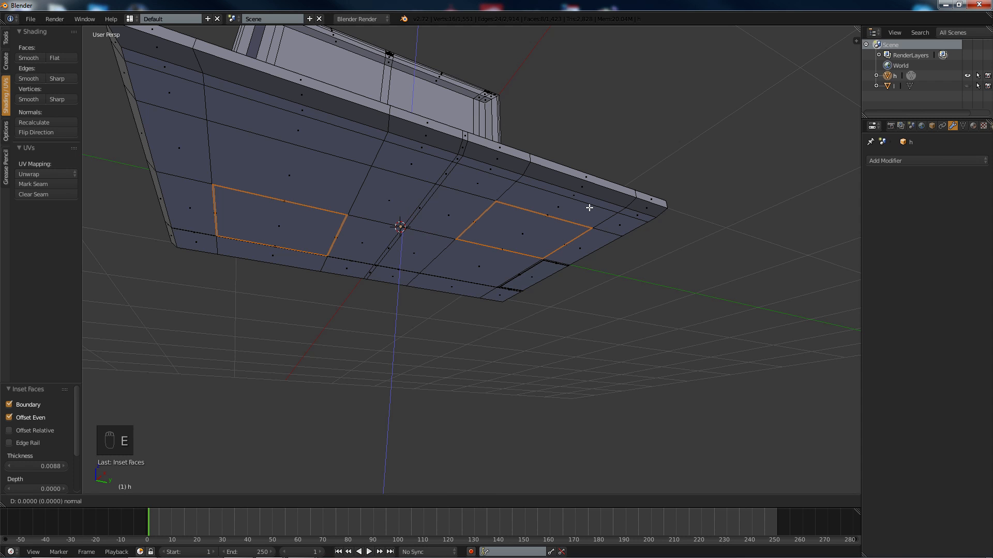
{"action": "left_click", "coordinate": [589, 205]}
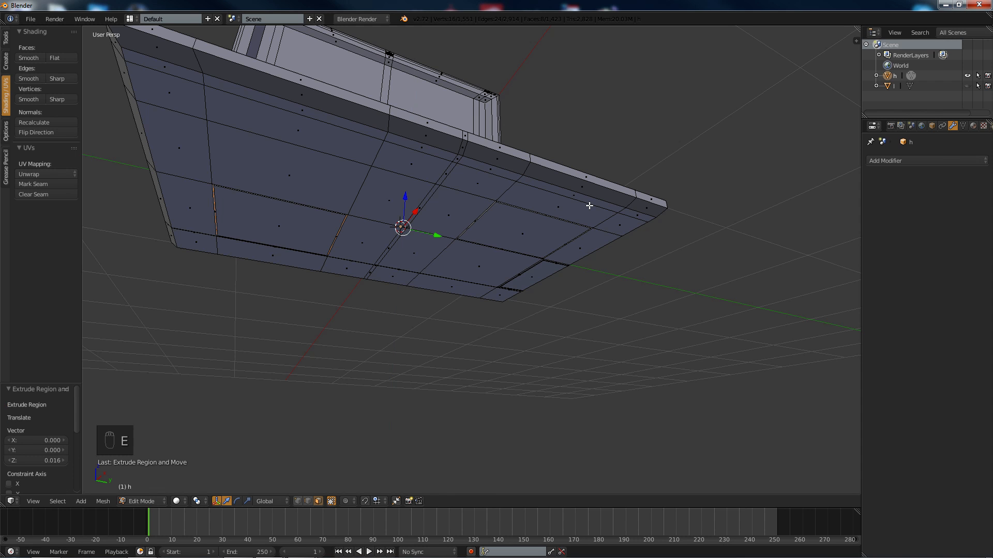
{"action": "key", "text": "a"}
Step: Leave mesh editing, select object l, hide object h and make object l visible
{"action": "middle_click_drag", "start_coordinate": [563, 199], "coordinate": [486, 243]}
{"action": "key", "text": "Tab"}
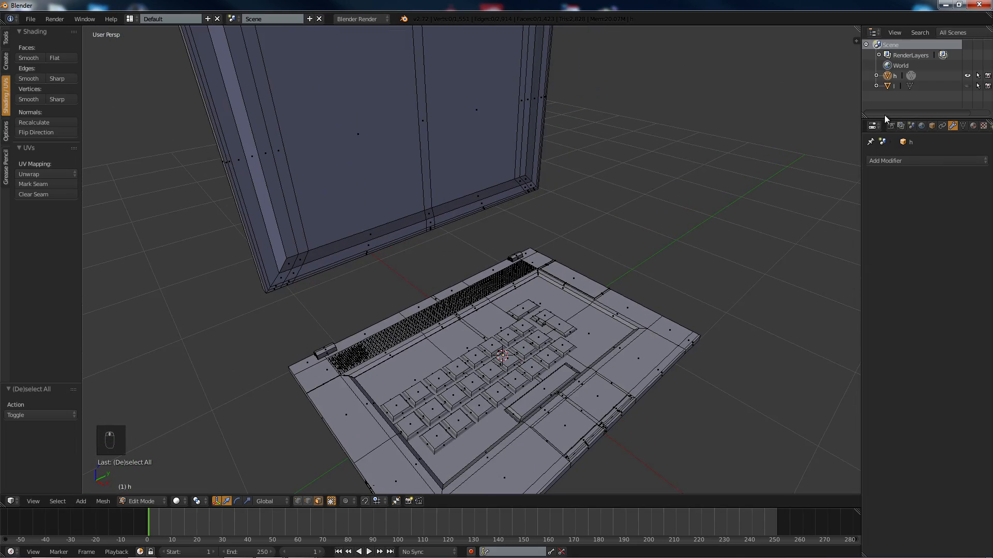
{"action": "left_click", "coordinate": [887, 86]}
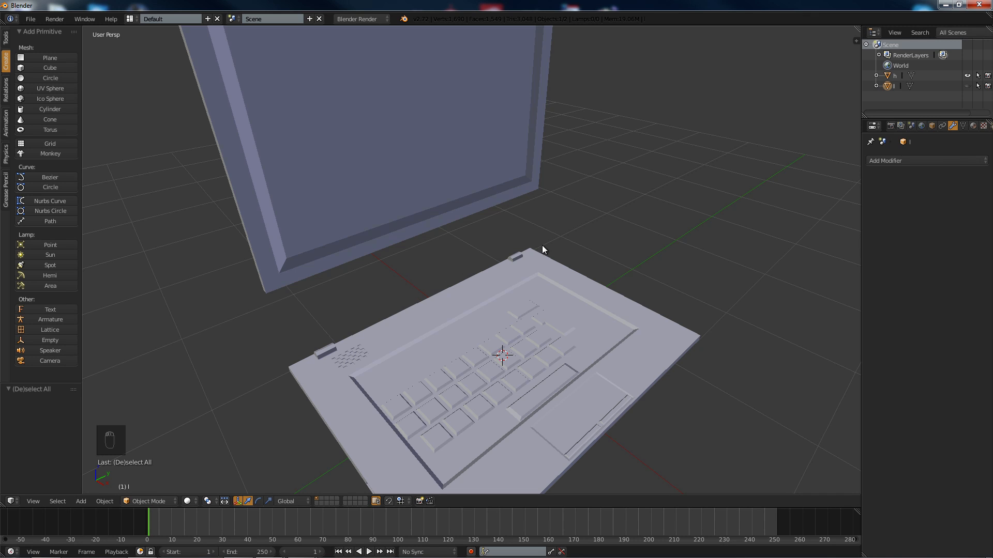
{"action": "left_click", "coordinate": [967, 75]}
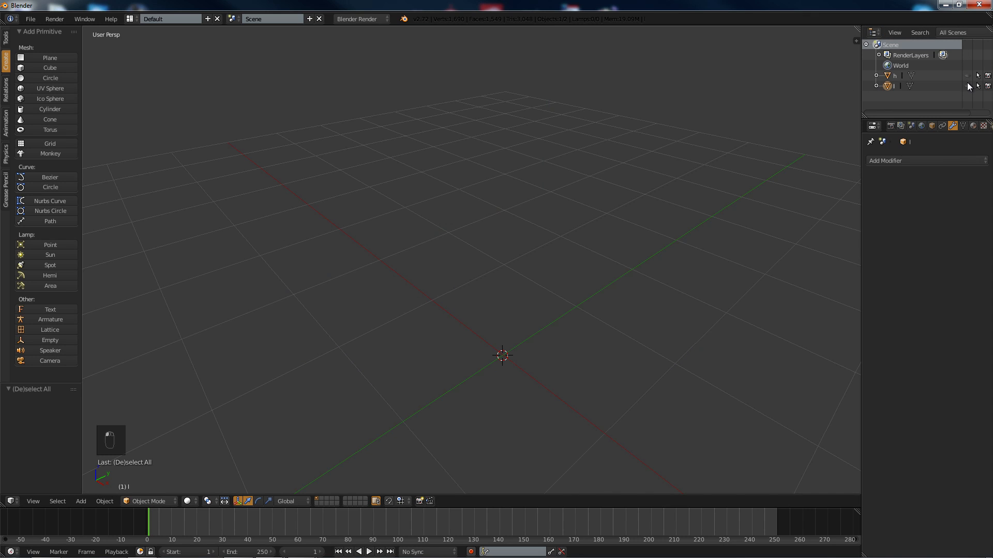
{"action": "left_click", "coordinate": [967, 86]}
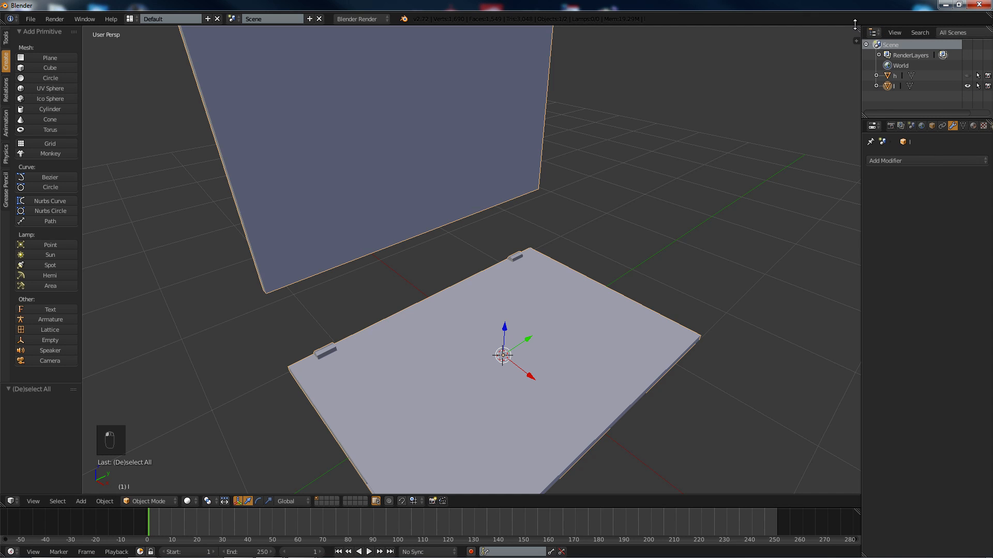
Step: Split the 3D viewport into two side-by-side areas and set the second one to the UV/Image Editor
{"action": "left_click_drag", "start_coordinate": [857, 40], "coordinate": [730, 50]}
{"action": "middle_click_drag", "start_coordinate": [522, 192], "coordinate": [536, 178]}
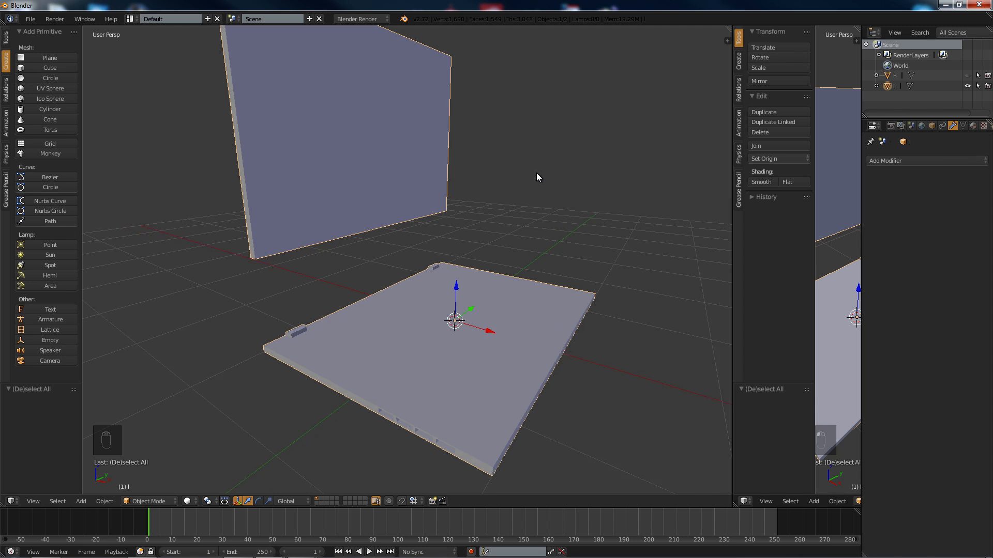
{"action": "scroll", "coordinate": [626, 166], "scroll_direction": "up", "scroll_amount": 3}
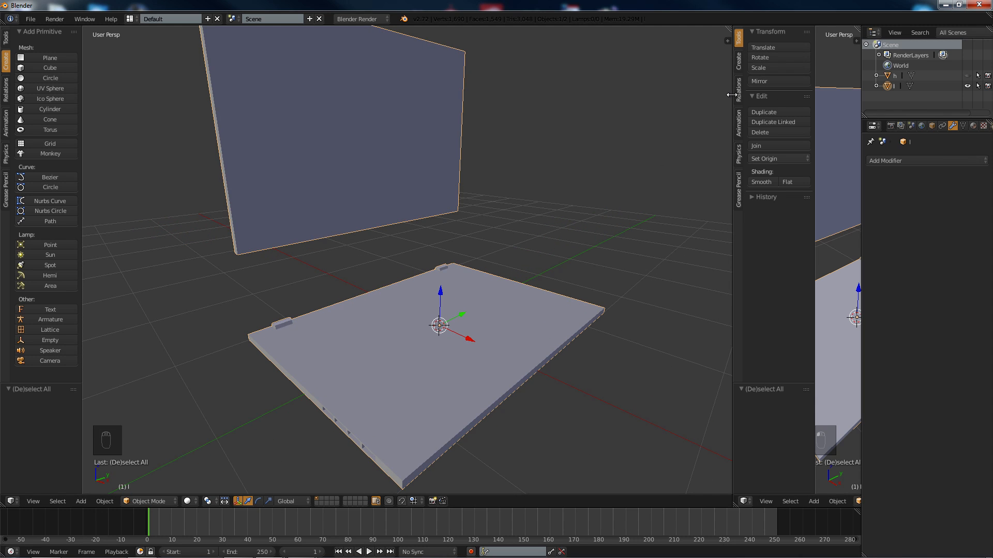
{"action": "left_click_drag", "start_coordinate": [730, 95], "coordinate": [422, 111]}
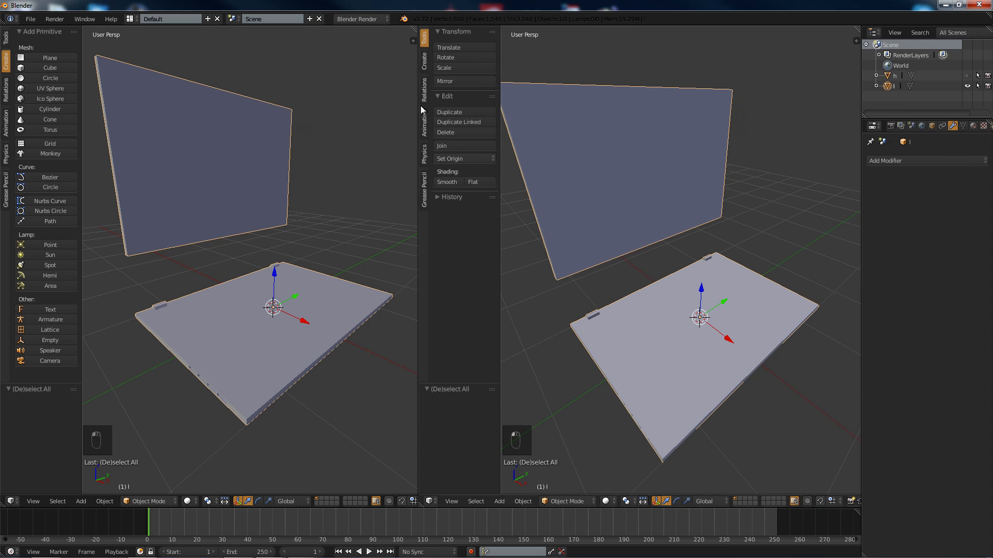
{"action": "left_click", "coordinate": [429, 501]}
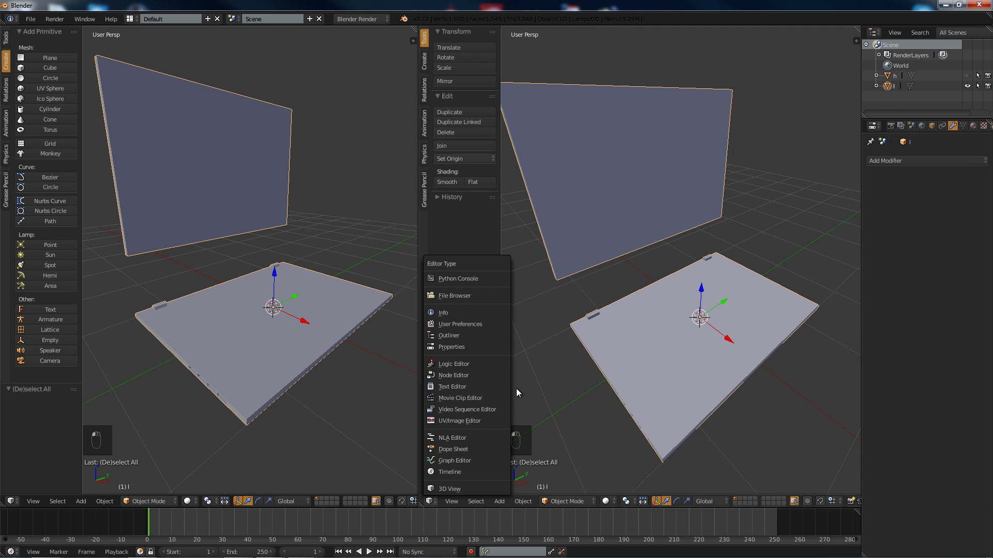
{"action": "left_click", "coordinate": [472, 423]}
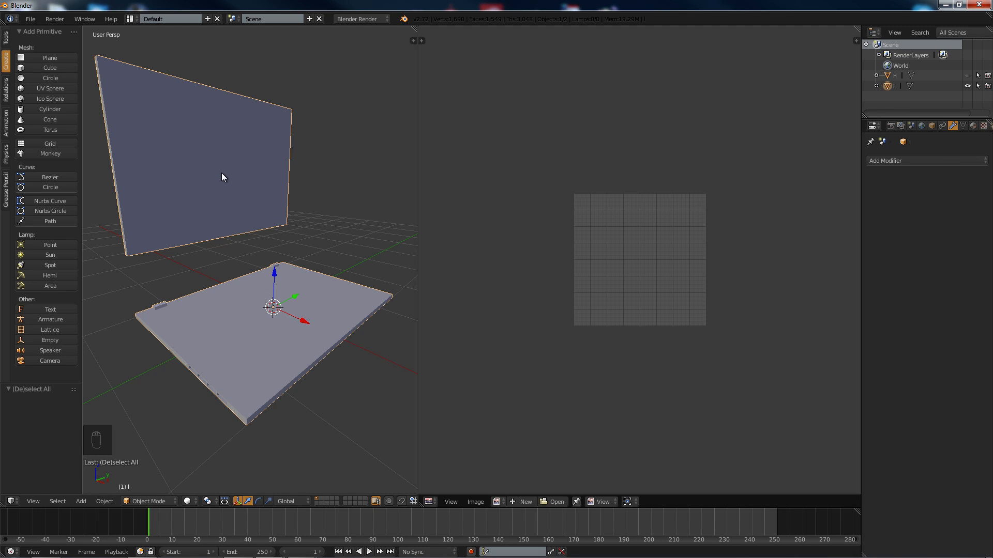
Step: Select all of object l's mesh and unwrap it with Smart UV Project using an island margin of 0.1
{"action": "middle_click_drag", "start_coordinate": [222, 173], "coordinate": [225, 186]}
{"action": "key", "text": "Tab"}
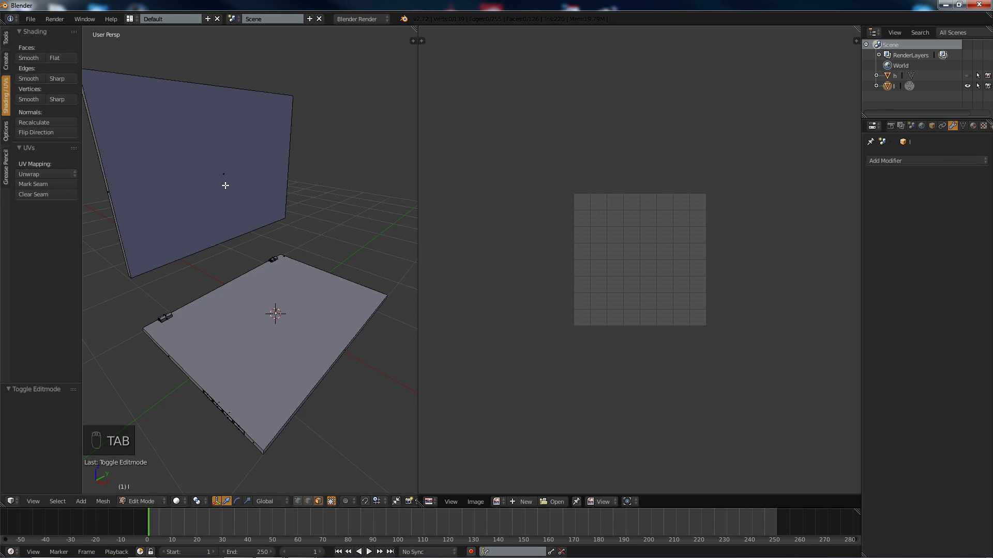
{"action": "key", "text": "a"}
{"action": "key", "text": "a"}
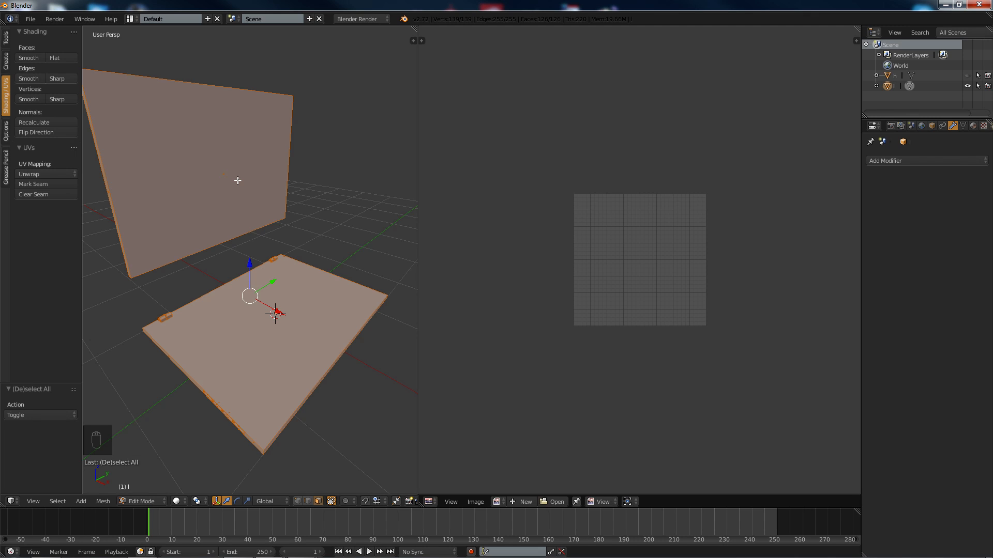
{"action": "key", "text": "u"}
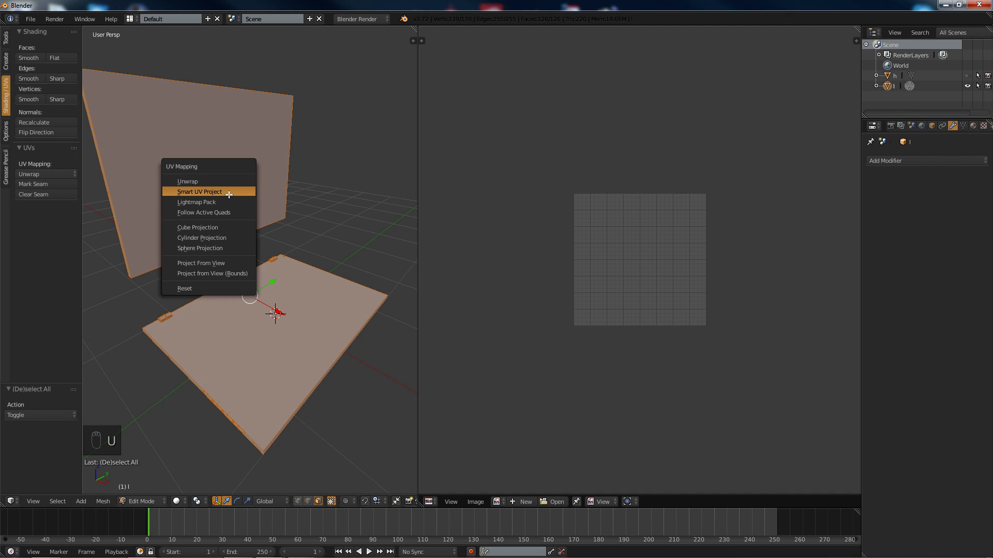
{"action": "left_click", "coordinate": [229, 195]}
{"action": "left_click", "coordinate": [276, 223]}
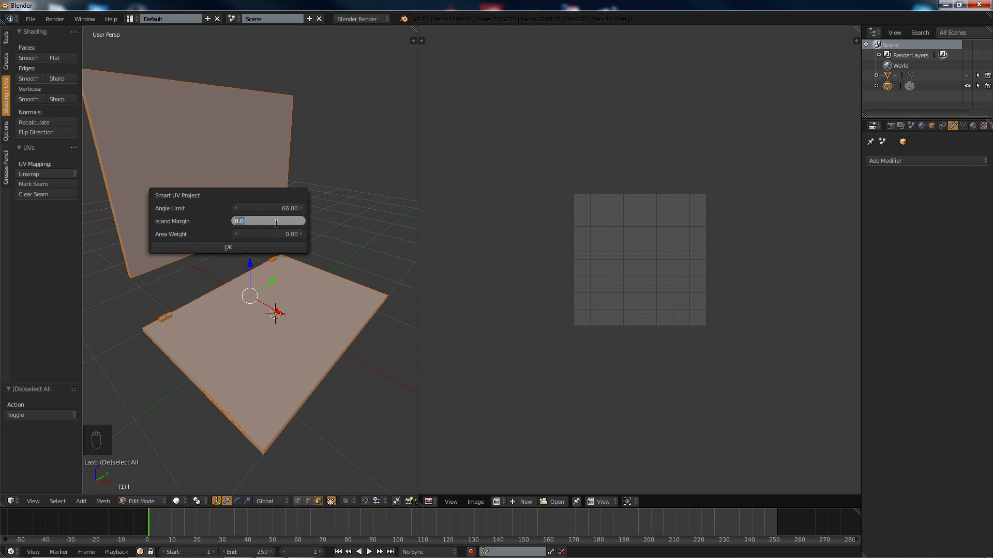
{"action": "type", "text": "0.1"}
{"action": "left_click", "coordinate": [258, 244]}
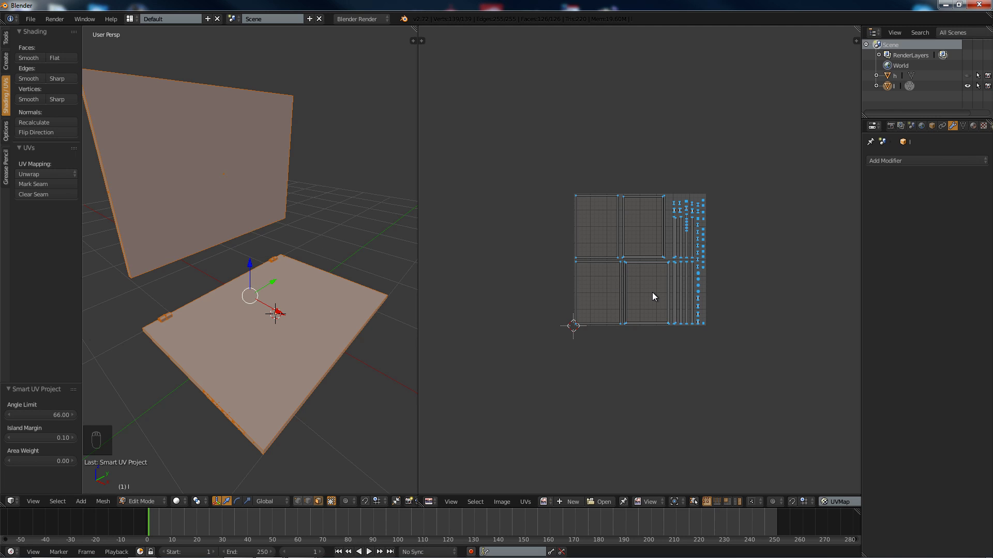
{"action": "scroll", "coordinate": [653, 292], "scroll_direction": "up", "scroll_amount": 4}
{"action": "scroll", "coordinate": [653, 292], "scroll_direction": "up", "scroll_amount": 1}
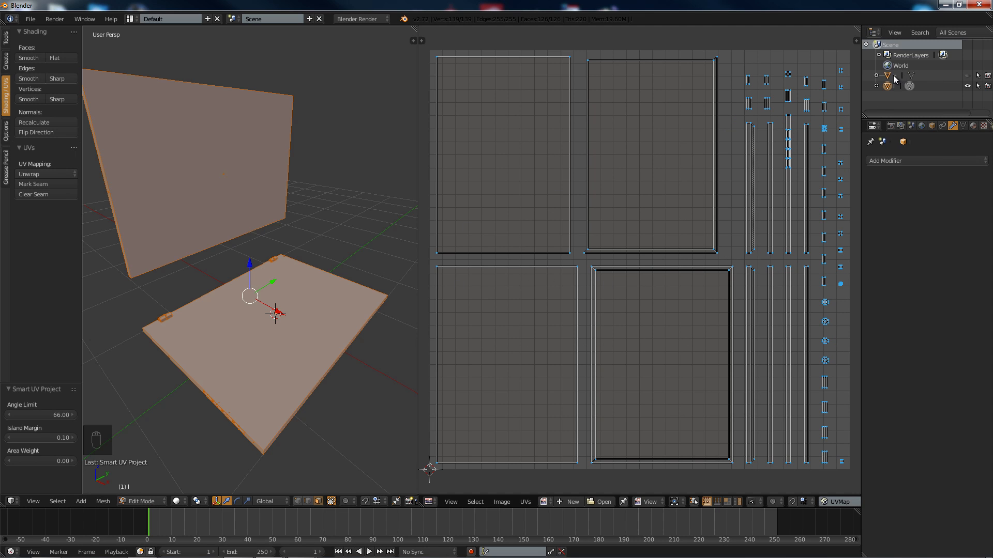
Step: Show object h together with object l and view where the two laptop meshes overlap
{"action": "left_click", "coordinate": [967, 76]}
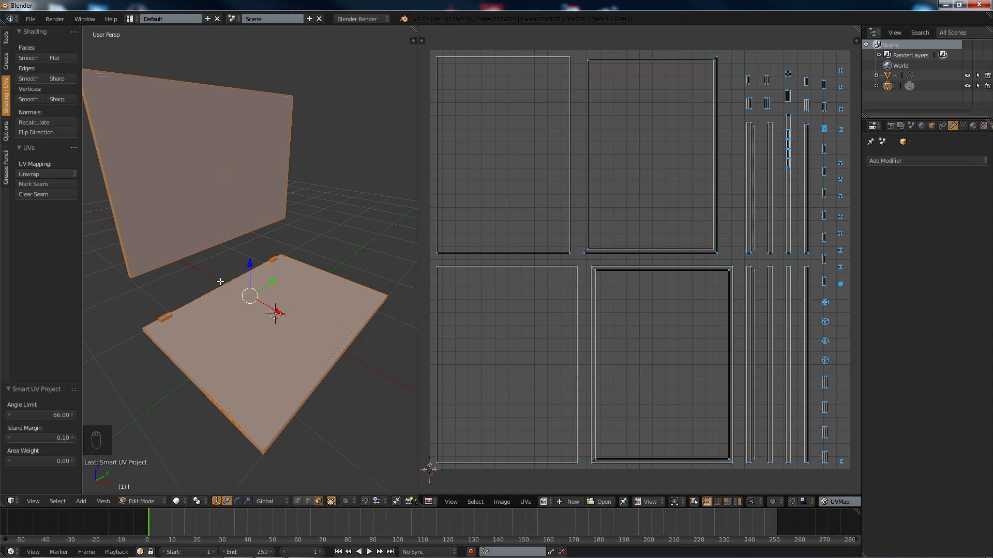
{"action": "middle_click_drag", "start_coordinate": [222, 283], "coordinate": [263, 301]}
{"action": "scroll", "coordinate": [269, 282], "scroll_direction": "up", "scroll_amount": 2}
{"action": "scroll", "coordinate": [280, 293], "scroll_direction": "down", "scroll_amount": 1}
{"action": "middle_click_drag", "start_coordinate": [320, 331], "coordinate": [298, 317]}
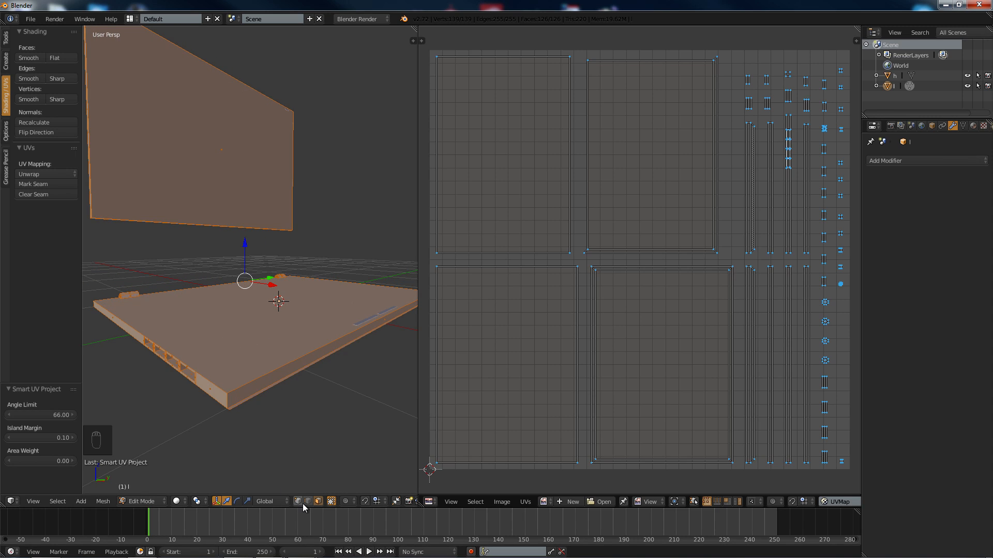
Step: Select the top face of object l's keyboard base and raise it about 0.009 along Z
{"action": "right_click", "coordinate": [309, 325]}
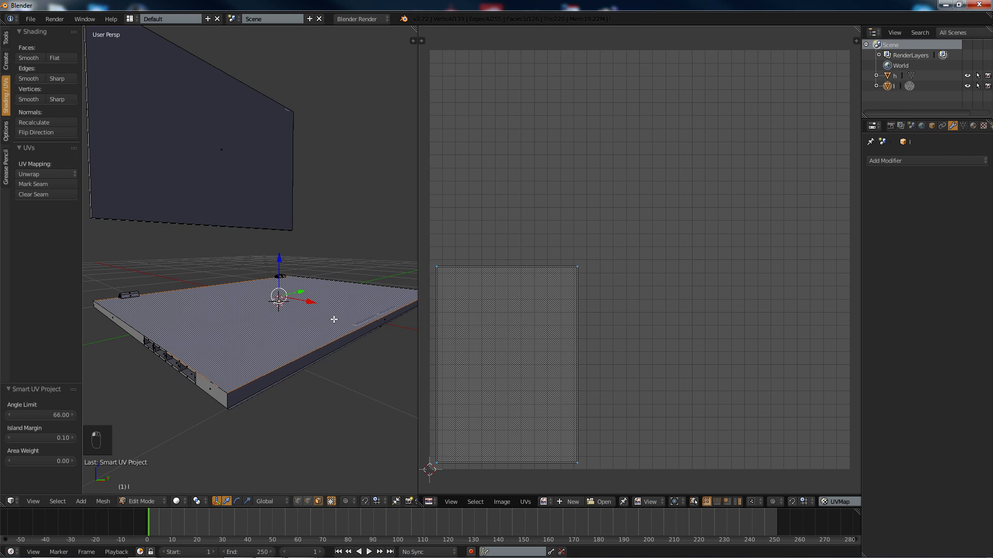
{"action": "scroll", "coordinate": [331, 318], "scroll_direction": "up", "scroll_amount": 2}
{"action": "scroll", "coordinate": [288, 303], "scroll_direction": "up", "scroll_amount": 2}
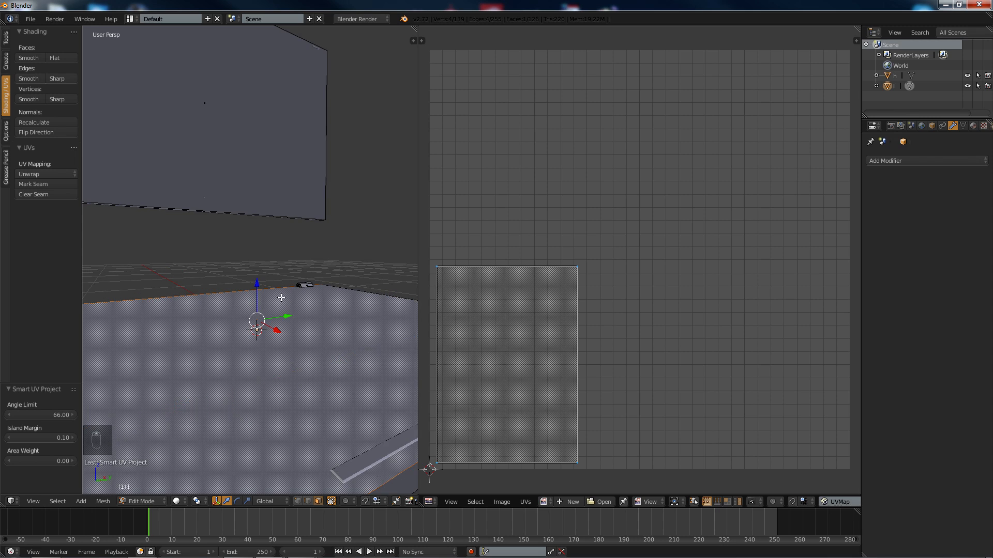
{"action": "middle_click_drag", "start_coordinate": [282, 298], "coordinate": [240, 265]}
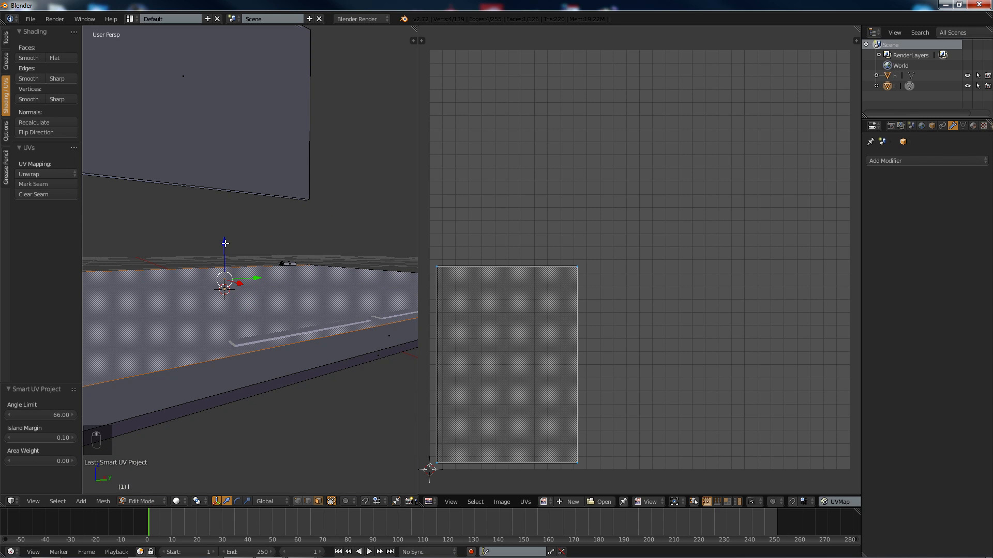
{"action": "left_click_drag", "start_coordinate": [225, 243], "coordinate": [224, 238]}
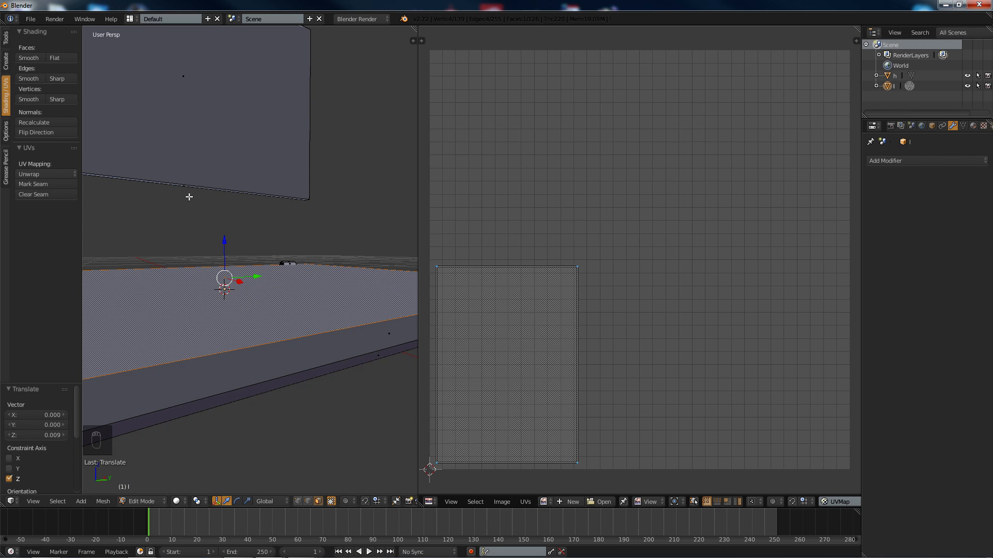
Step: Select the screen face of object l's lid and move it about 0.012 outward along X
{"action": "middle_click_drag", "start_coordinate": [247, 188], "coordinate": [310, 271]}
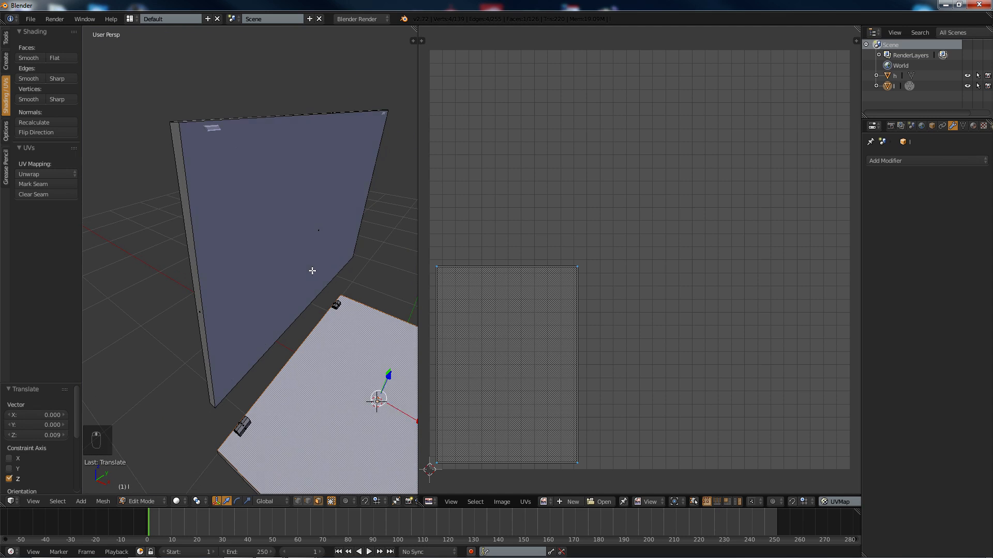
{"action": "right_click", "coordinate": [265, 197]}
{"action": "scroll", "coordinate": [265, 197], "scroll_direction": "up", "scroll_amount": 1}
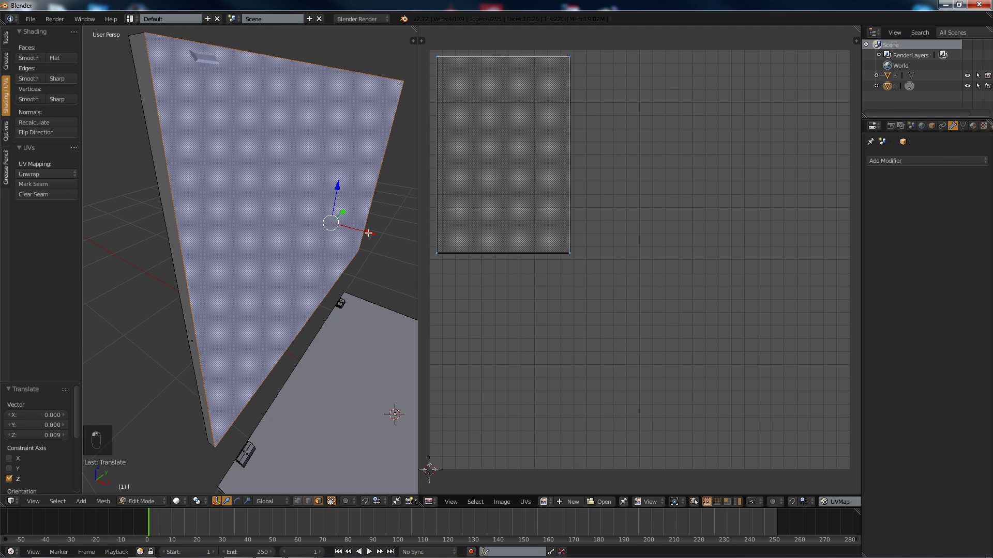
{"action": "left_click_drag", "start_coordinate": [368, 234], "coordinate": [369, 231]}
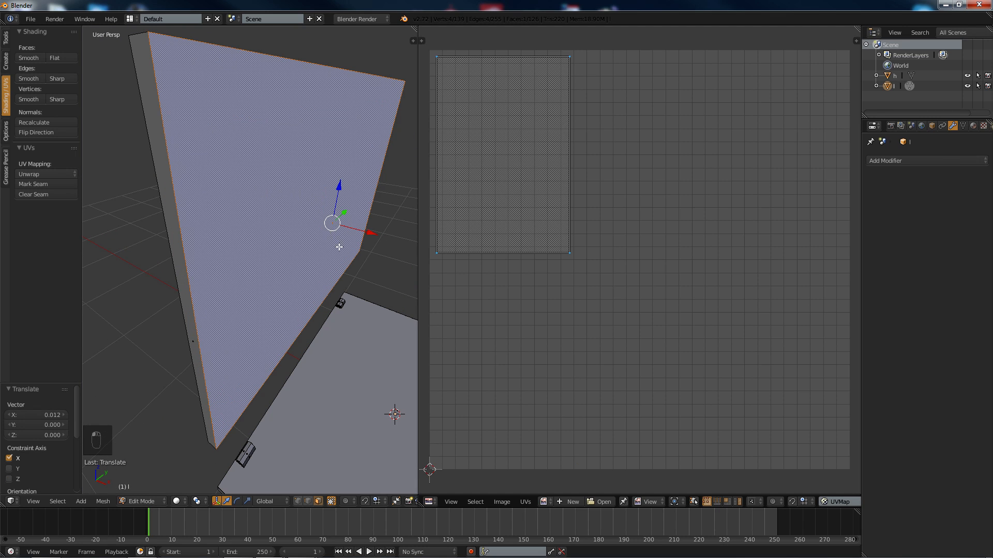
Step: Select all of object l's mesh, leave mesh editing, and select object h followed by object l as the active one
{"action": "key", "text": "a"}
{"action": "scroll", "coordinate": [325, 294], "scroll_direction": "down", "scroll_amount": 2}
{"action": "middle_click_drag", "start_coordinate": [220, 306], "coordinate": [341, 281]}
{"action": "scroll", "coordinate": [667, 279], "scroll_direction": "down", "scroll_amount": 4}
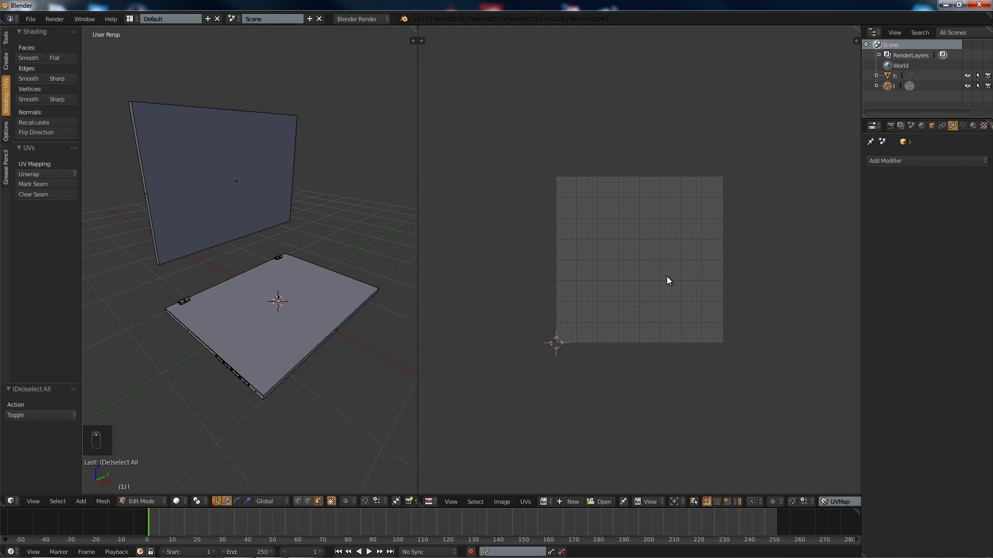
{"action": "scroll", "coordinate": [667, 279], "scroll_direction": "up", "scroll_amount": 2}
{"action": "key", "text": "a"}
{"action": "key", "text": "Tab"}
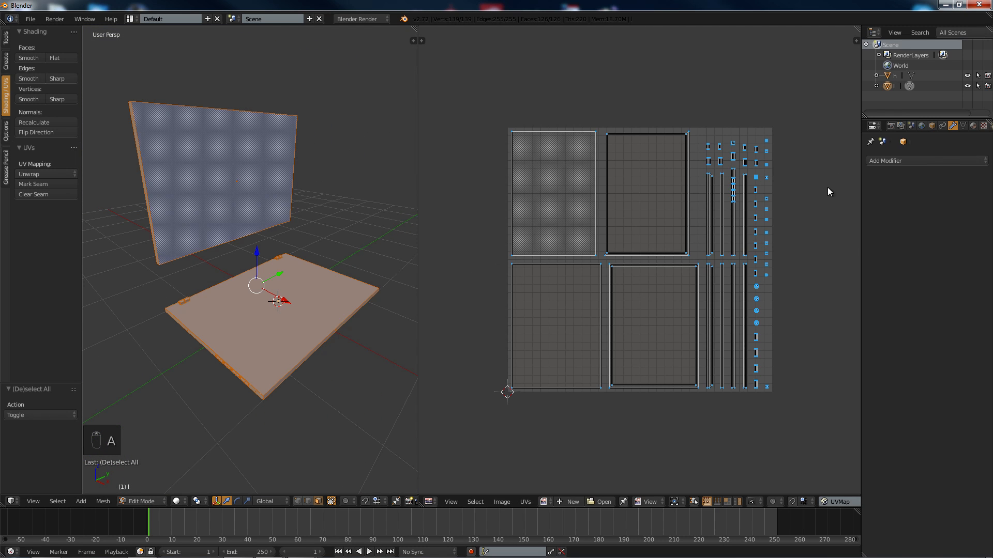
{"action": "left_click", "coordinate": [889, 76]}
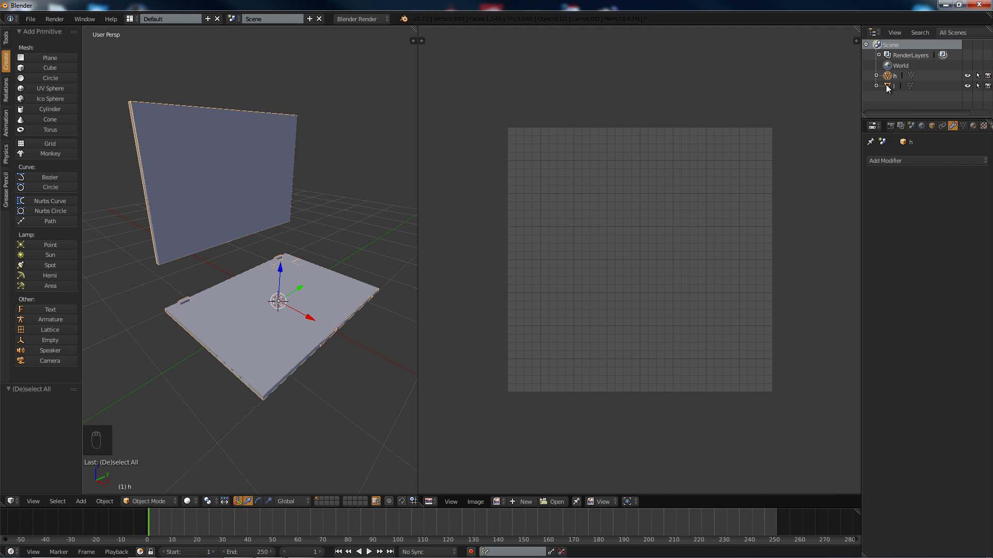
{"action": "left_click", "coordinate": [885, 85], "text": "ctrl"}
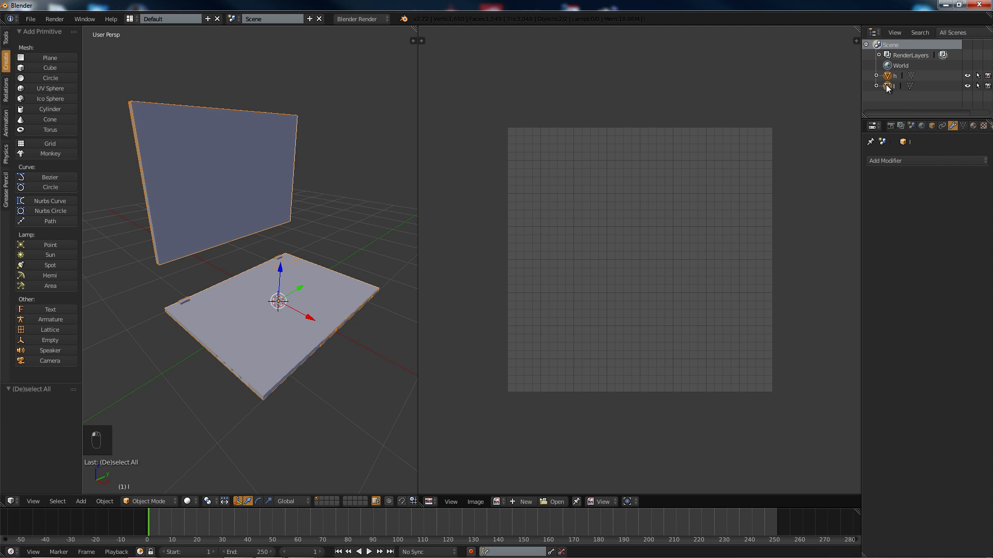
Step: Enable Selected to Active for baking, set the bake mode to Normals and try to bake
{"action": "left_click", "coordinate": [890, 126]}
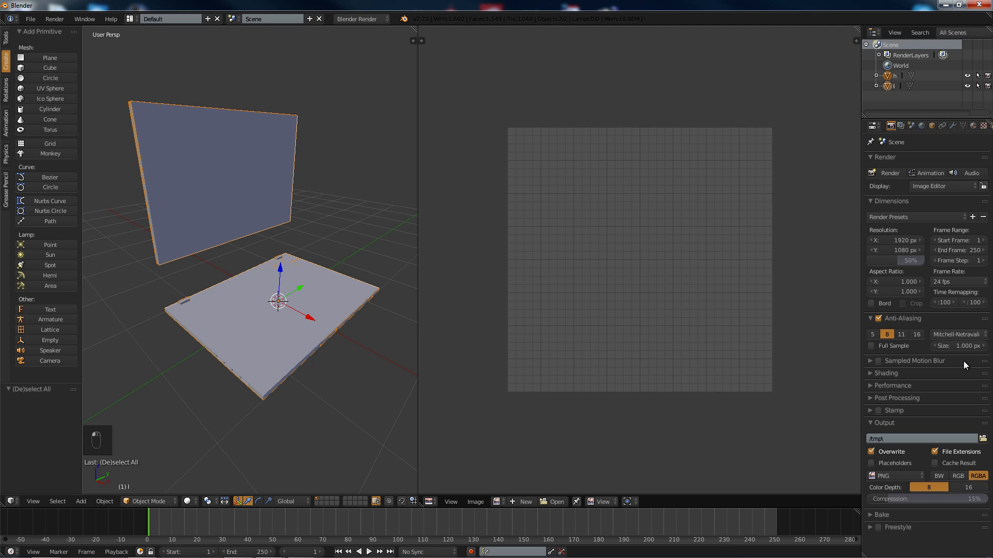
{"action": "left_click", "coordinate": [869, 520]}
{"action": "scroll", "coordinate": [988, 448], "scroll_direction": "down", "scroll_amount": 3}
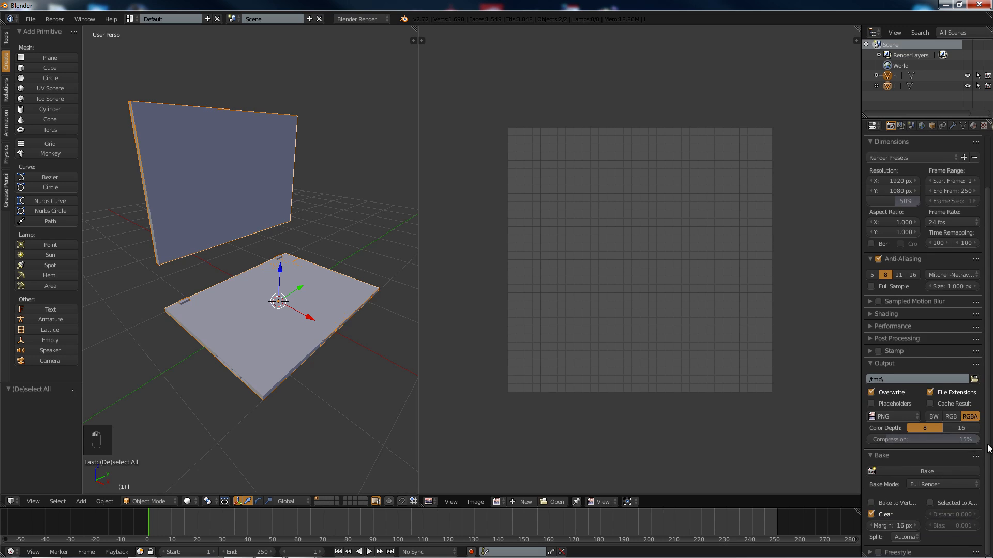
{"action": "left_click", "coordinate": [931, 504]}
{"action": "left_click", "coordinate": [926, 485]}
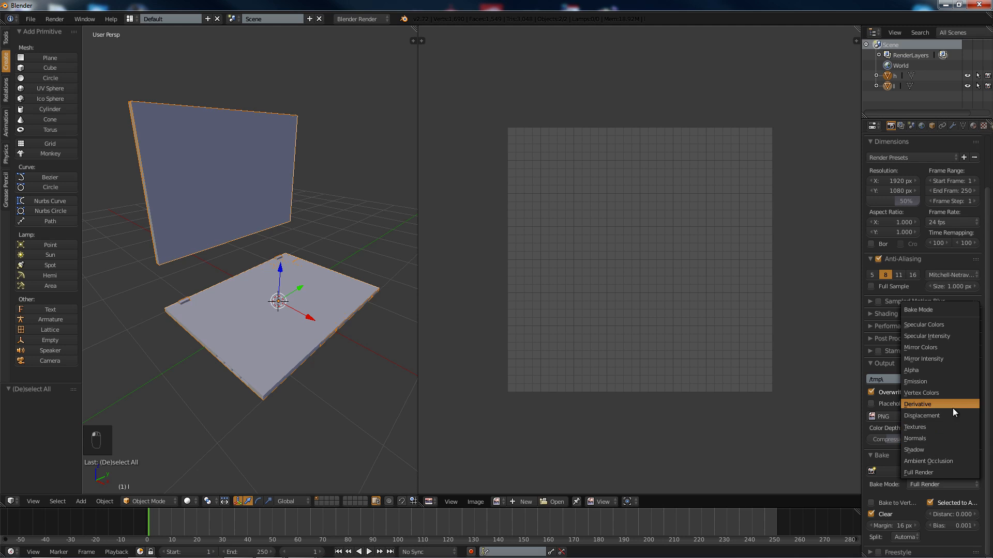
{"action": "left_click", "coordinate": [925, 439]}
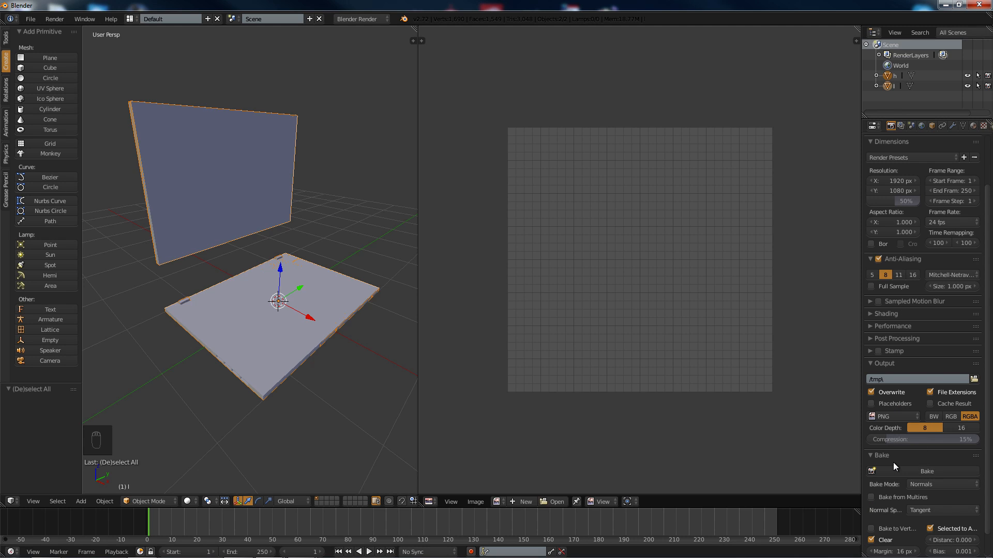
{"action": "left_click", "coordinate": [903, 471]}
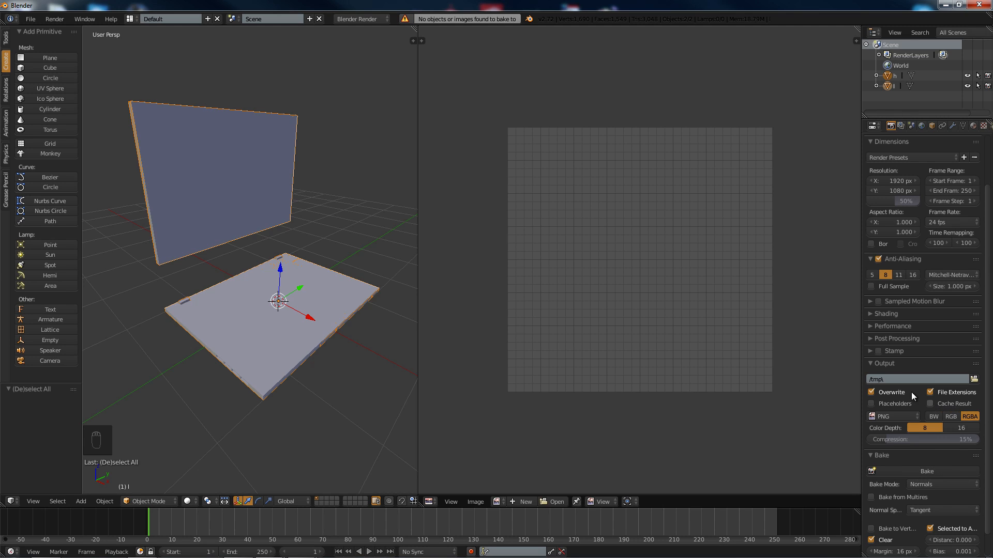
{"action": "middle_click_drag", "start_coordinate": [333, 321], "coordinate": [287, 305]}
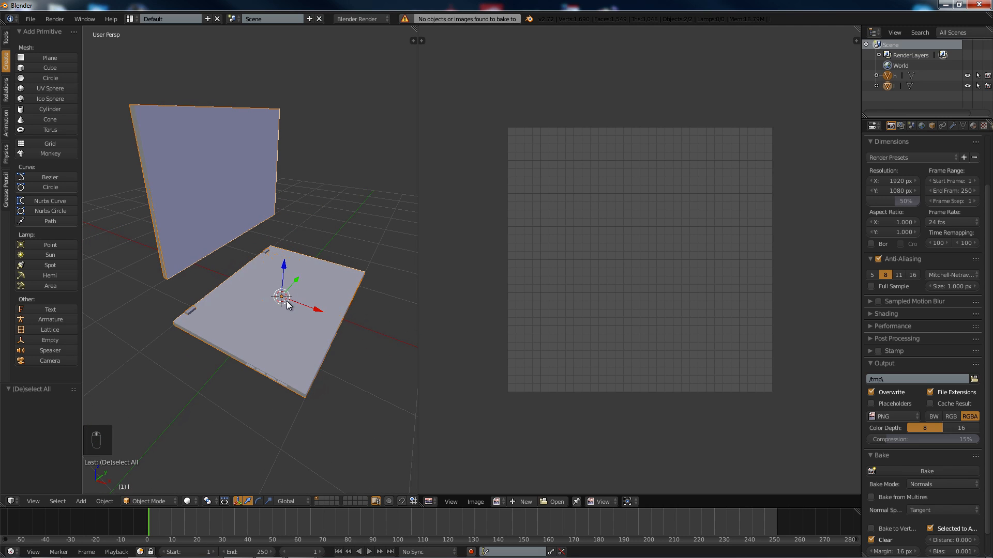
{"action": "left_click", "coordinate": [889, 76]}
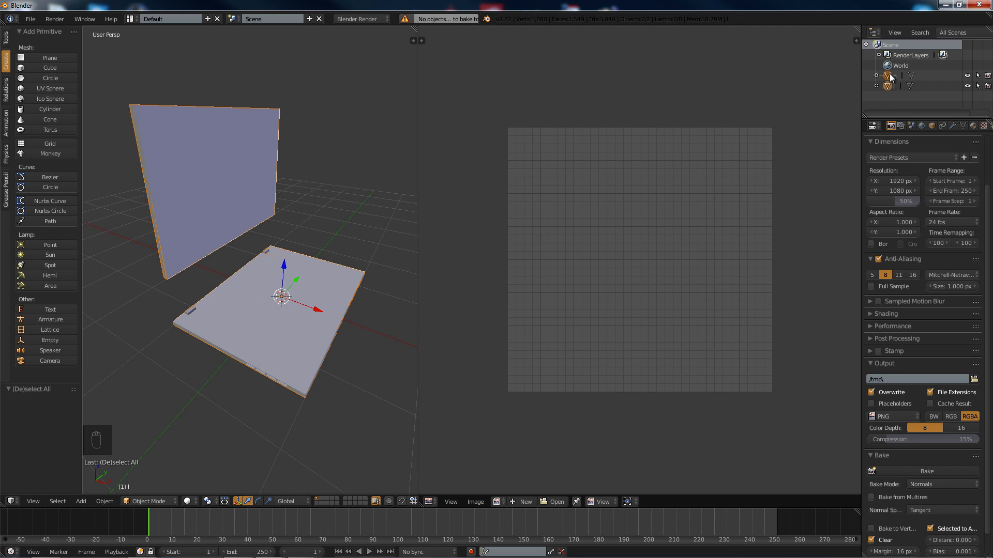
{"action": "left_click", "coordinate": [889, 86], "text": "ctrl"}
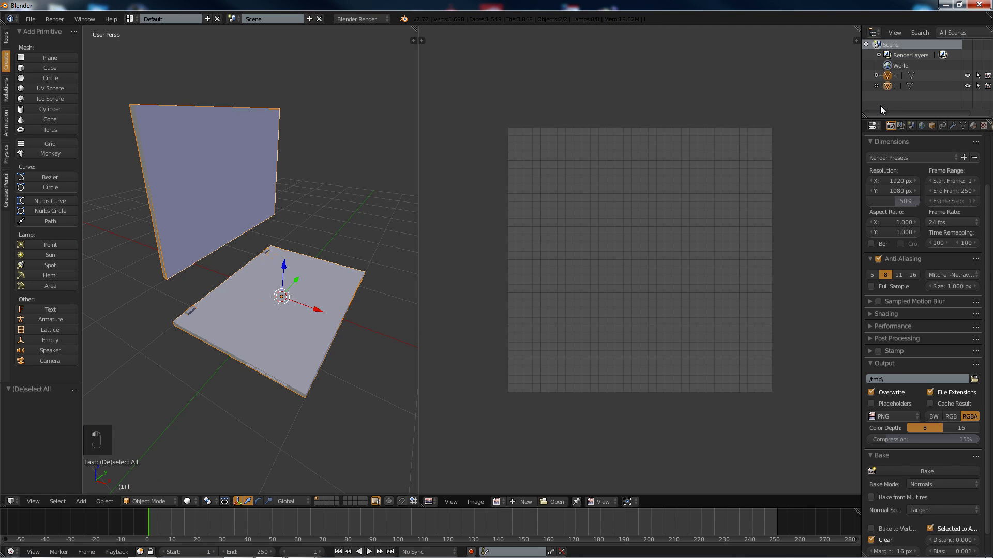
{"action": "right_click", "coordinate": [182, 153]}
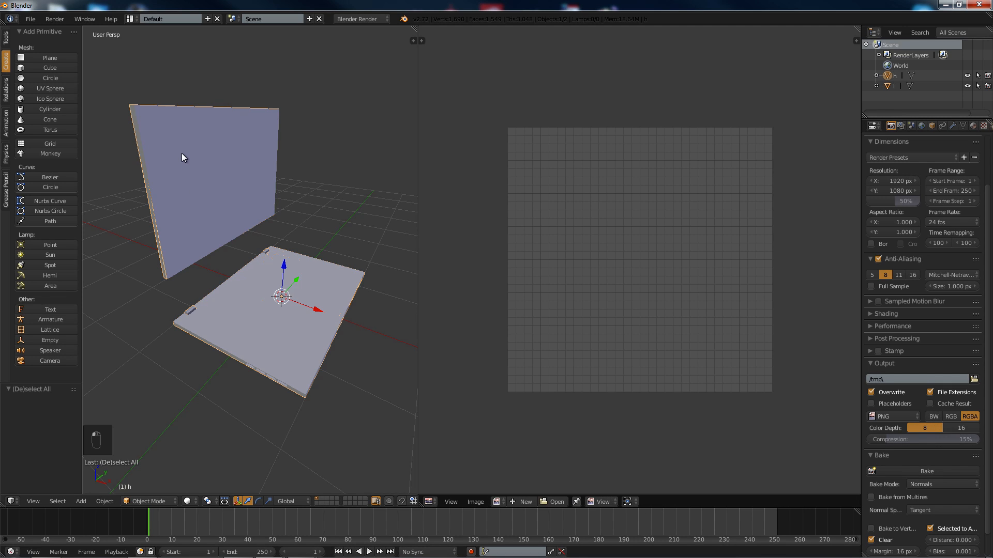
Step: Open object l for mesh editing and create a blank 1024 × 1024 px image named nor for its UV layout
{"action": "left_click", "coordinate": [891, 85]}
{"action": "key", "text": "Tab"}
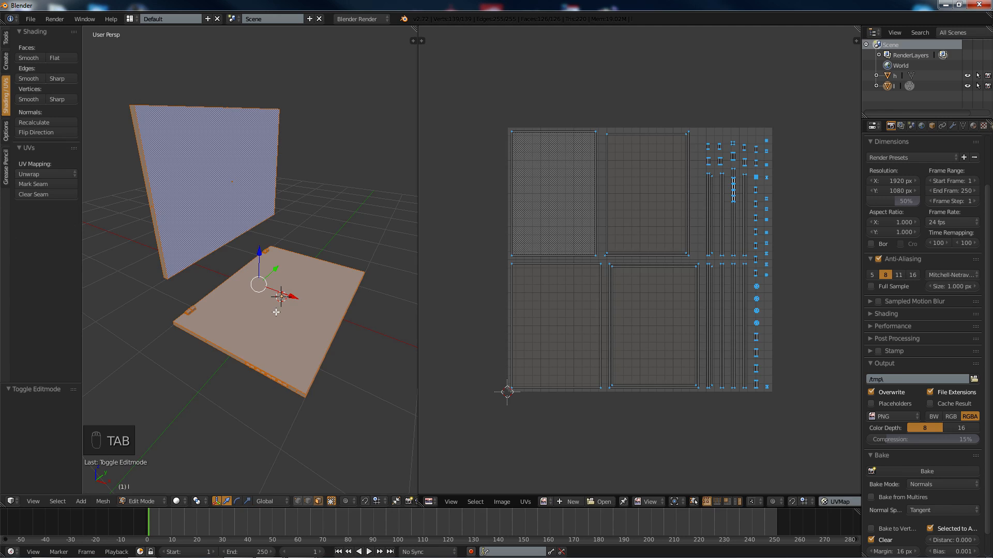
{"action": "left_click", "coordinate": [566, 504]}
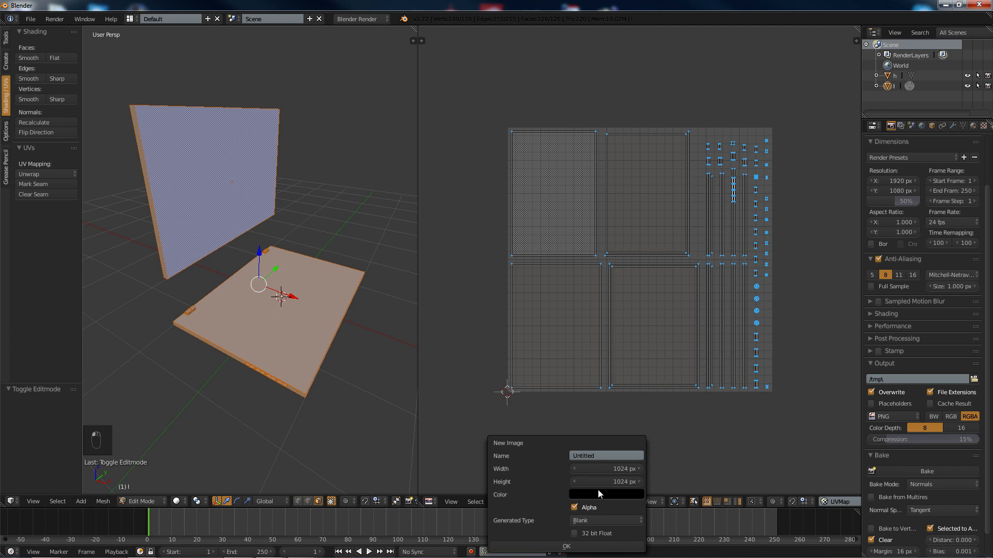
{"action": "left_click", "coordinate": [604, 457]}
{"action": "type", "text": "nor"}
{"action": "left_click", "coordinate": [589, 544]}
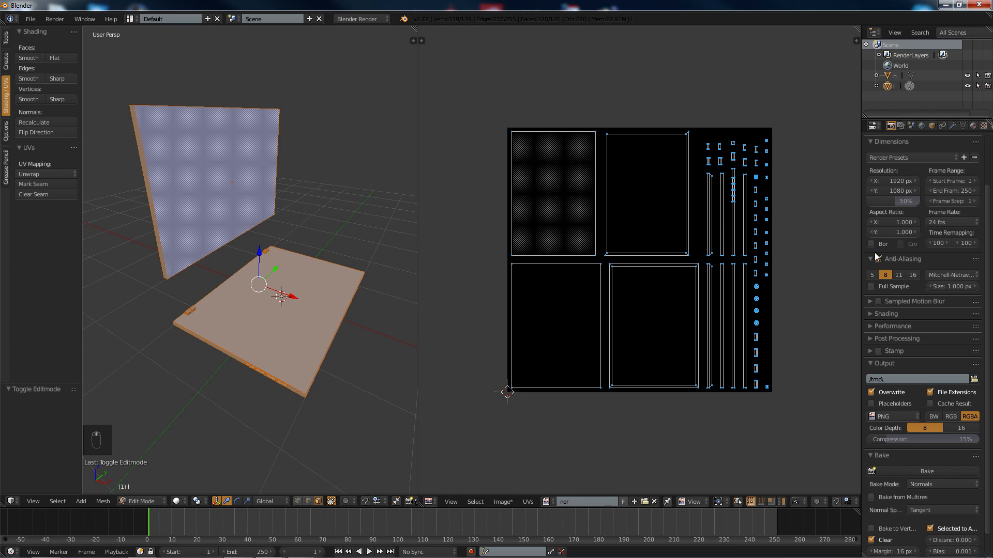
Step: Select object h and then object l, bake the normals into the nor image and inspect the resulting map
{"action": "left_click", "coordinate": [888, 76]}
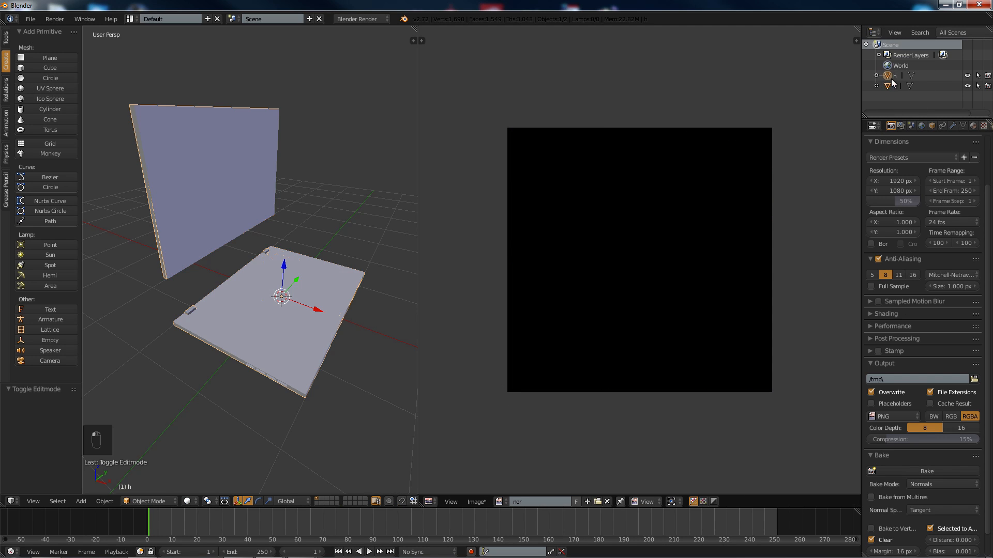
{"action": "left_click", "coordinate": [889, 87], "text": "shift"}
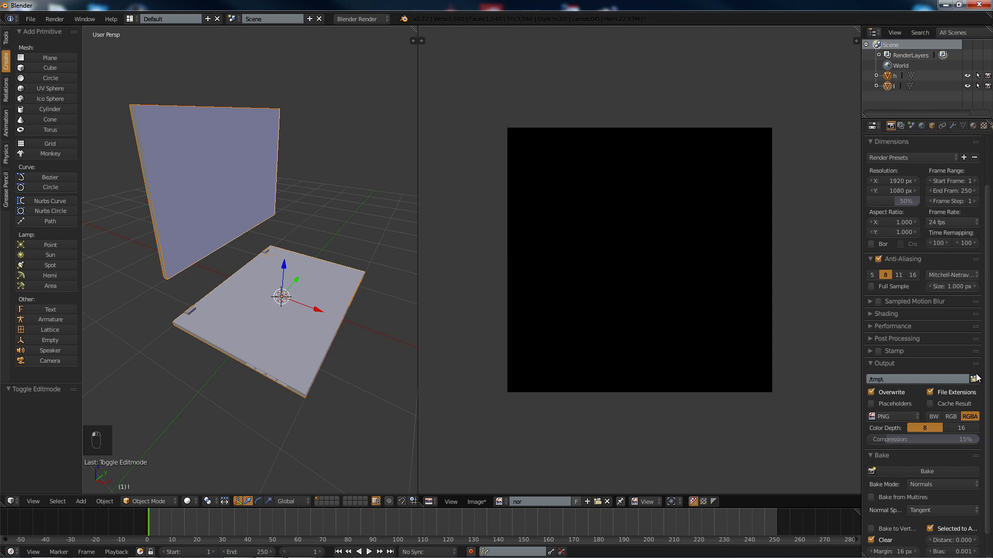
{"action": "left_click", "coordinate": [913, 472]}
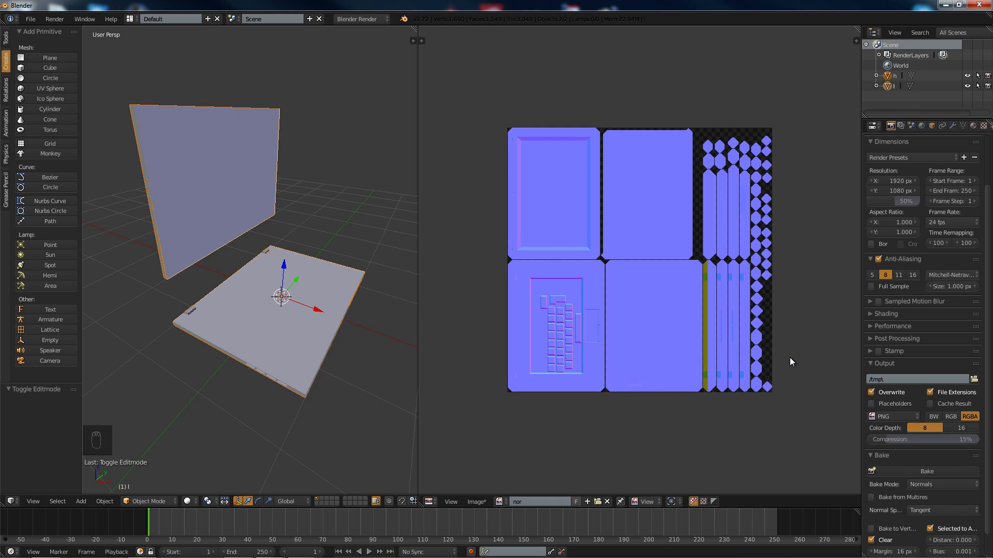
{"action": "scroll", "coordinate": [715, 306], "scroll_direction": "up", "scroll_amount": 2}
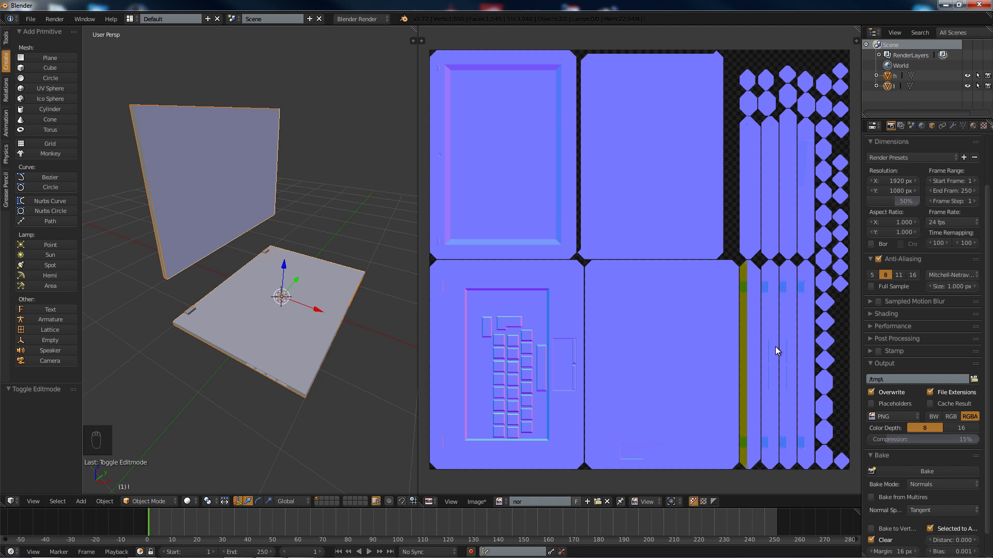
{"action": "scroll", "coordinate": [734, 300], "scroll_direction": "down", "scroll_amount": 1}
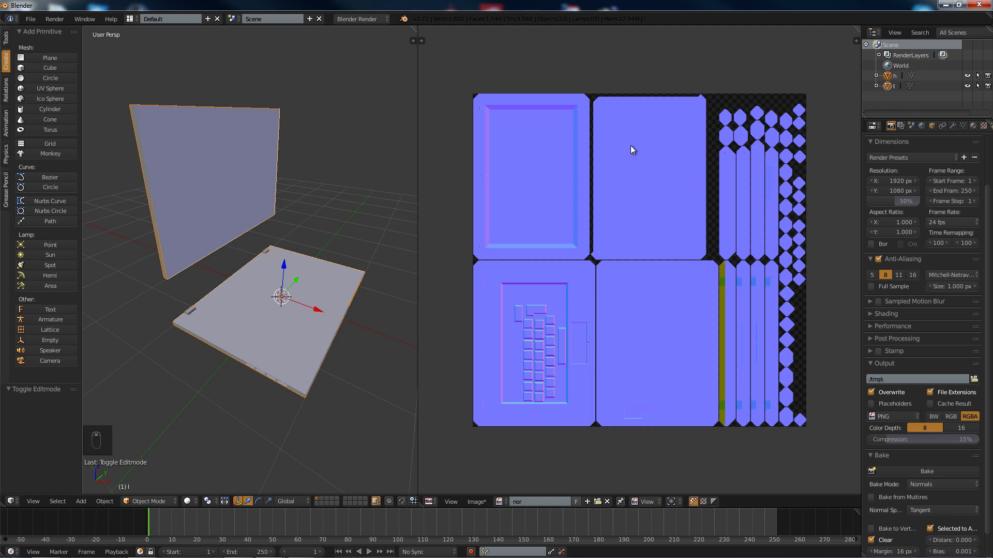
{"action": "scroll", "coordinate": [719, 299], "scroll_direction": "up", "scroll_amount": 2}
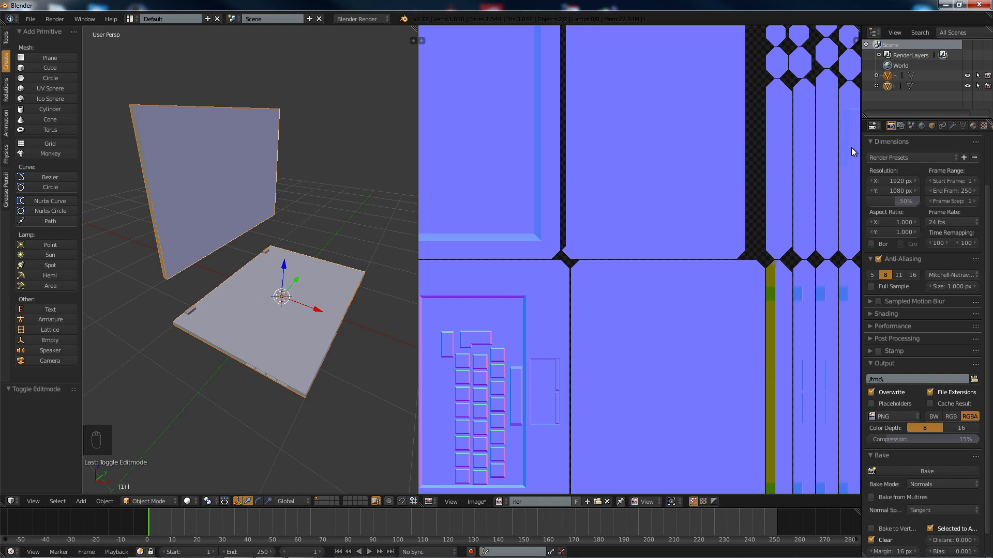
{"action": "scroll", "coordinate": [243, 258], "scroll_direction": "up", "scroll_amount": 2}
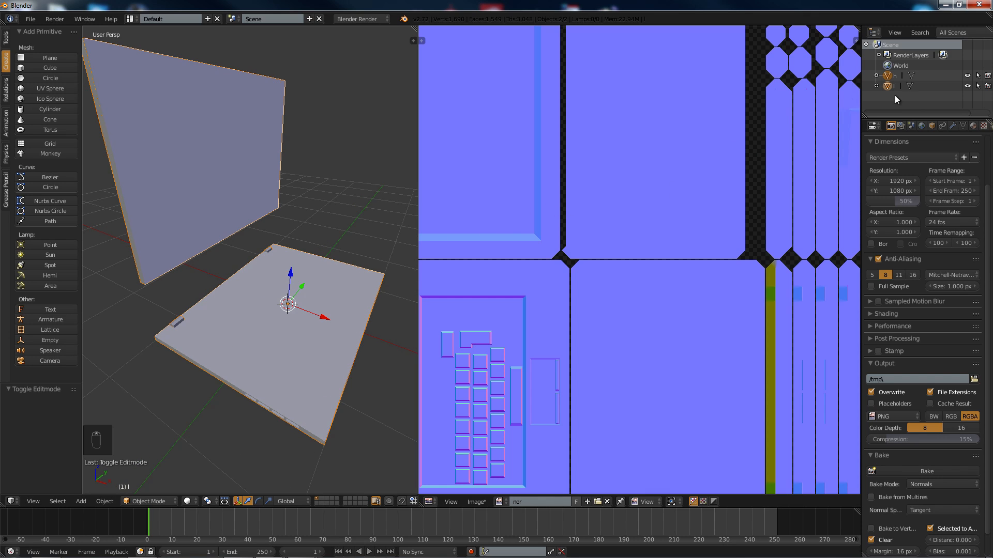
Step: Select only object l and set the type of its material's texture Tex to Image or Movie
{"action": "left_click", "coordinate": [973, 126]}
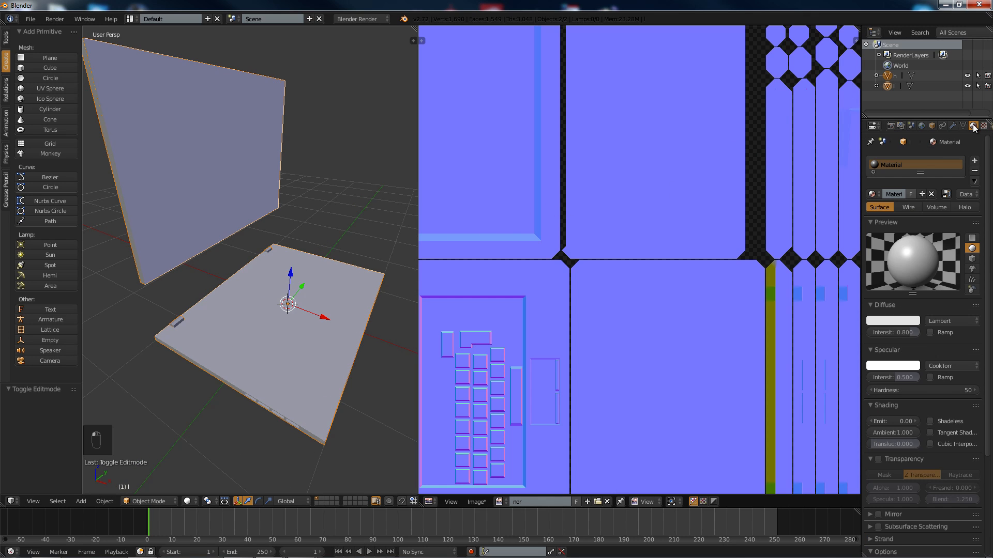
{"action": "left_click", "coordinate": [888, 87]}
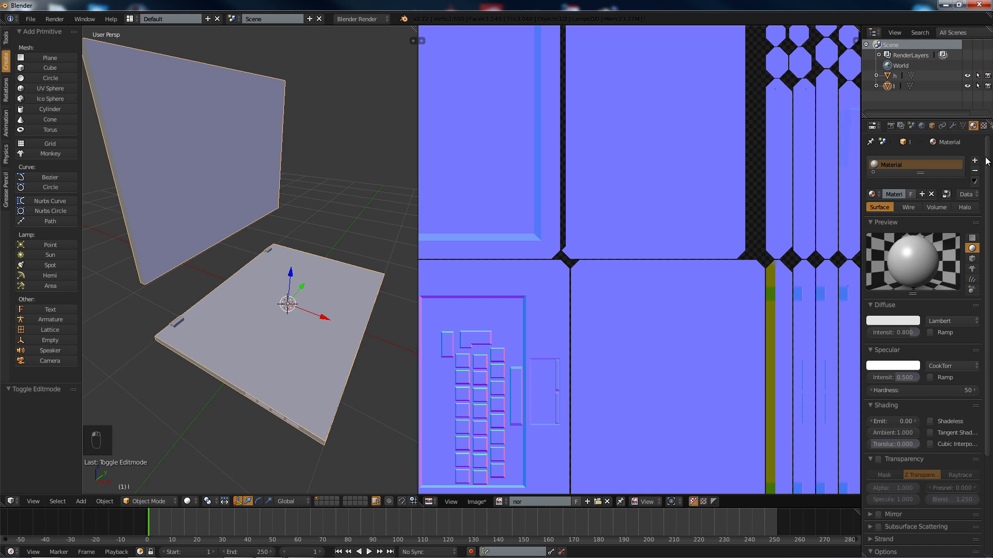
{"action": "left_click", "coordinate": [984, 126]}
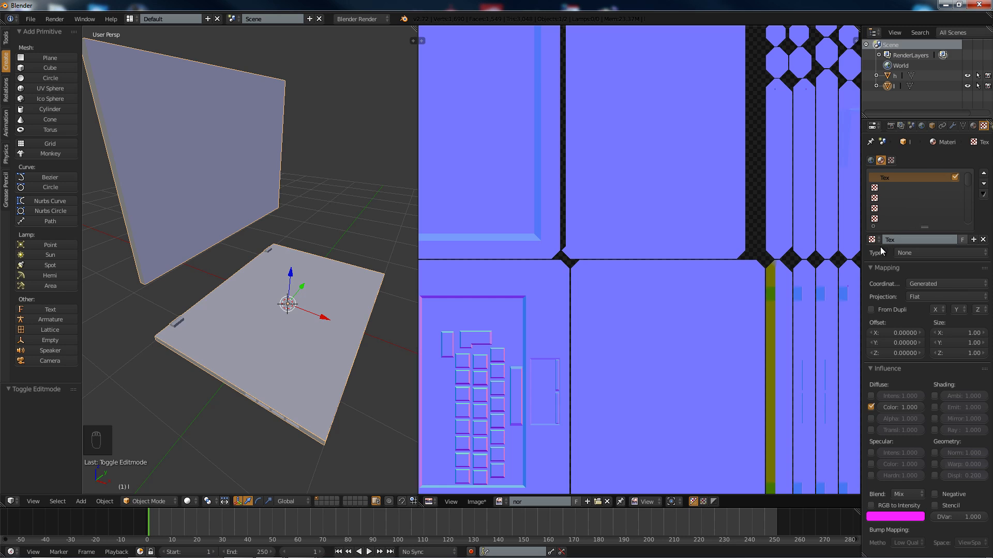
{"action": "left_click", "coordinate": [913, 253]}
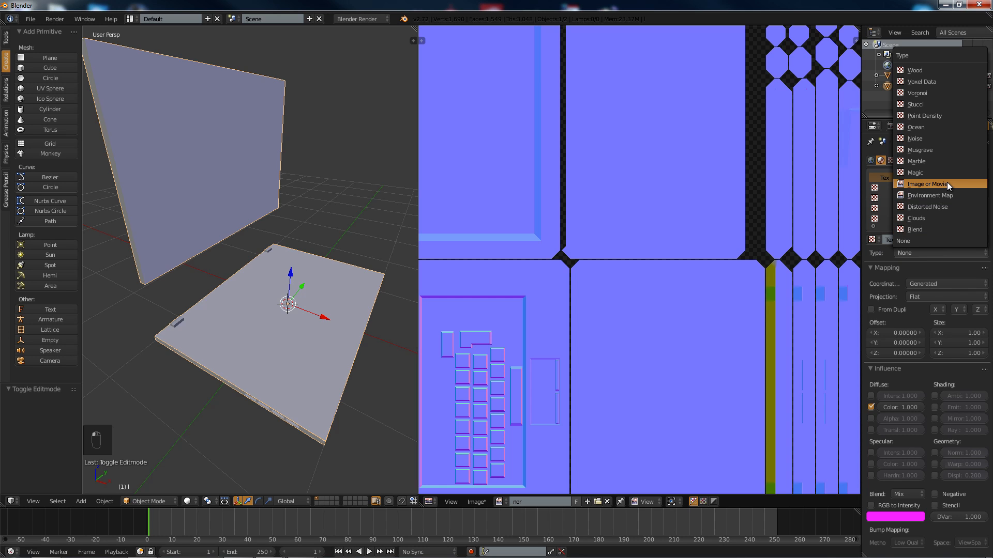
{"action": "left_click", "coordinate": [947, 183]}
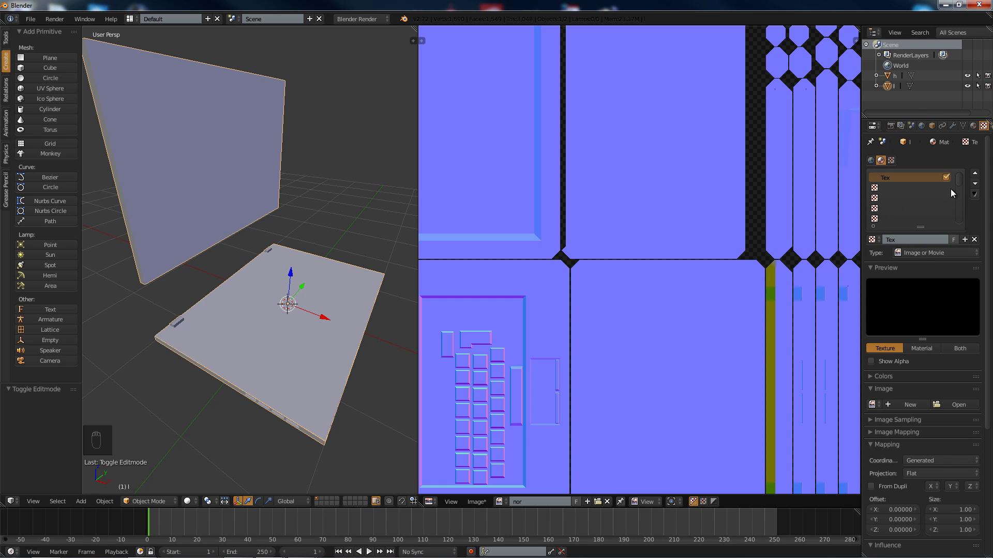
Step: Assign the nor image to texture Tex and set its mapping coordinates to UV
{"action": "left_click", "coordinate": [873, 406]}
{"action": "left_click", "coordinate": [811, 418]}
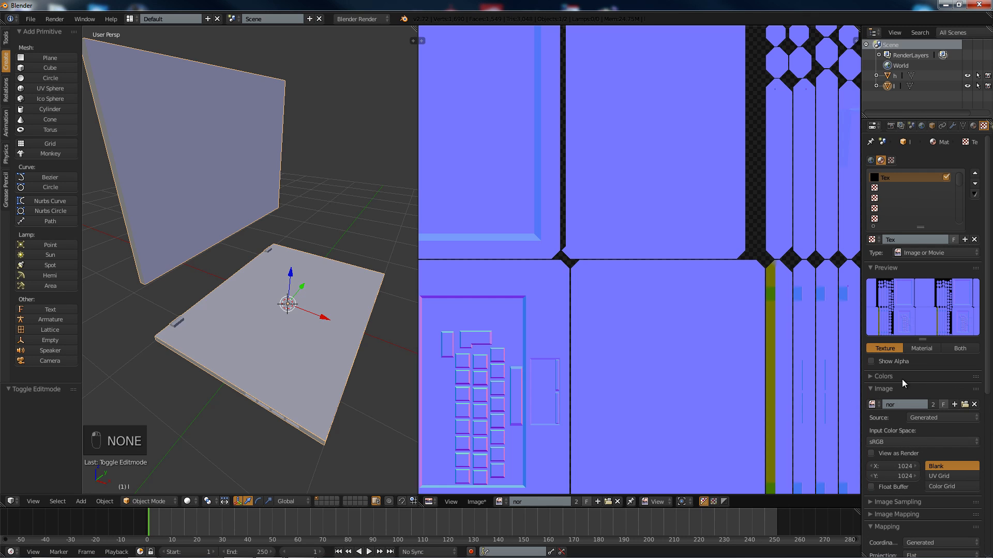
{"action": "scroll", "coordinate": [987, 342], "scroll_direction": "down", "scroll_amount": 10}
{"action": "scroll", "coordinate": [988, 341], "scroll_direction": "down", "scroll_amount": 3}
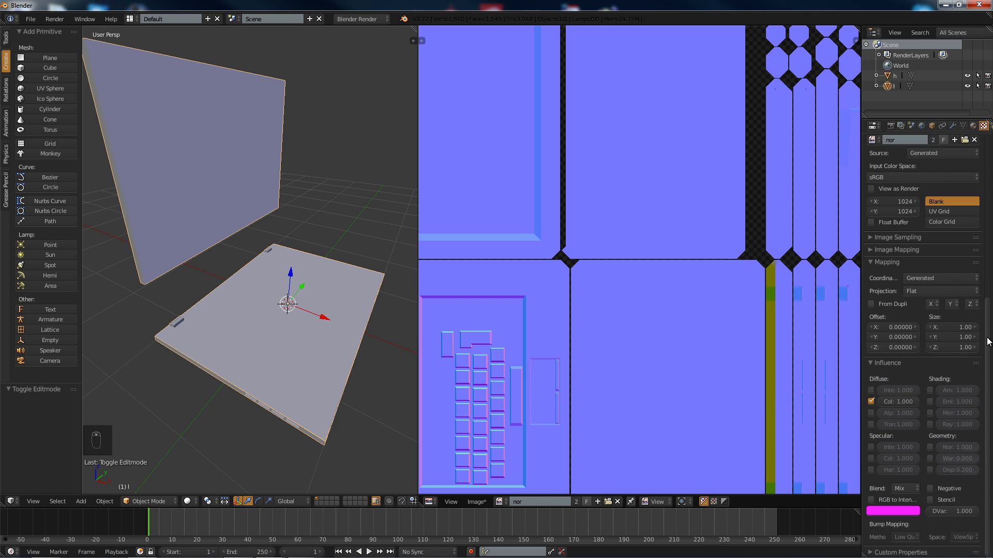
{"action": "left_click", "coordinate": [961, 279]}
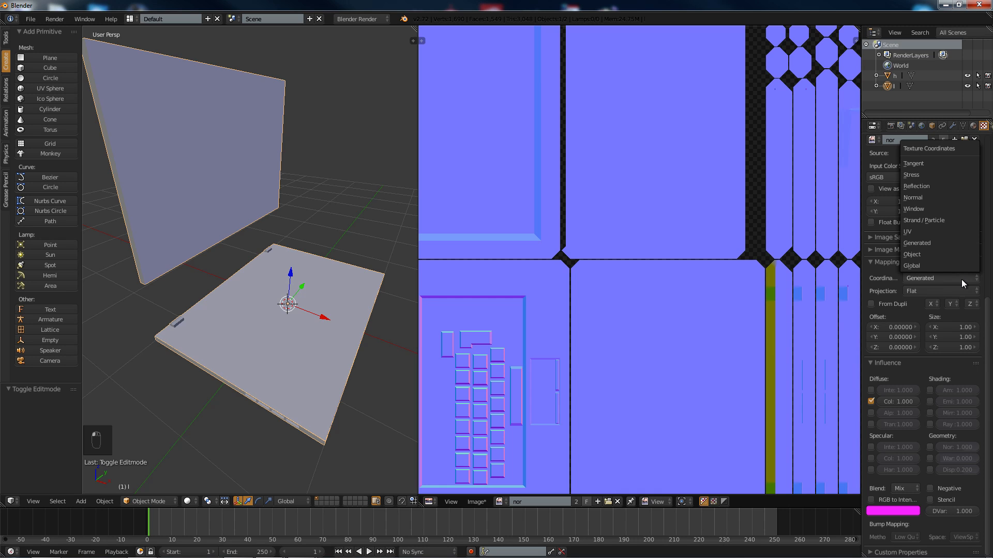
{"action": "left_click", "coordinate": [928, 231]}
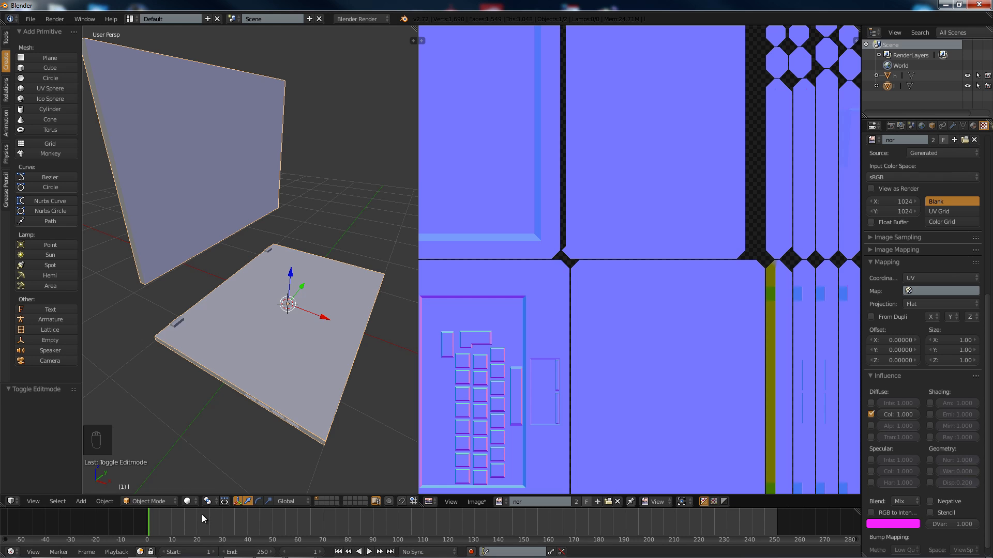
Step: Display the 3D viewport with Texture shading and hide object h so only object l is shown
{"action": "left_click", "coordinate": [189, 501]}
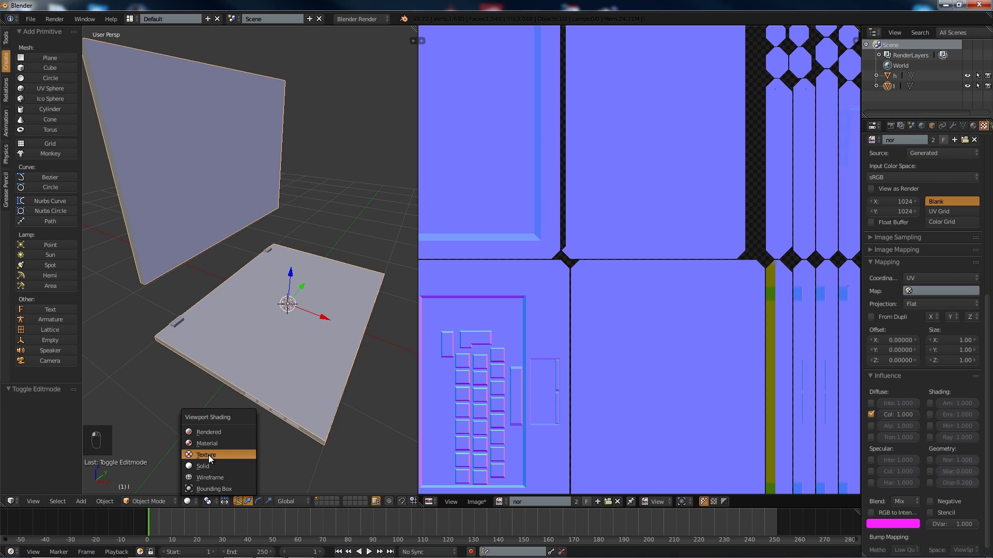
{"action": "left_click", "coordinate": [209, 455]}
{"action": "middle_click_drag", "start_coordinate": [222, 255], "coordinate": [258, 289]}
{"action": "left_click", "coordinate": [968, 76]}
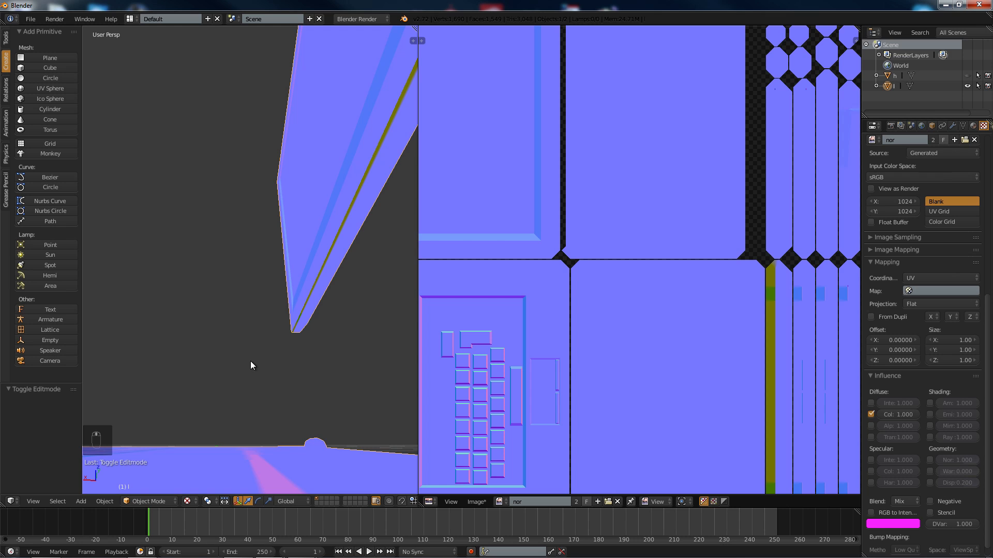
Step: Examine the baked normal map on object l's screen and keyboard, comparing it with the nor image
{"action": "middle_click_drag", "start_coordinate": [263, 362], "coordinate": [171, 310]}
{"action": "scroll", "coordinate": [245, 244], "scroll_direction": "up", "scroll_amount": 5}
{"action": "middle_click_drag", "start_coordinate": [245, 243], "coordinate": [237, 222]}
{"action": "middle_click_drag", "start_coordinate": [282, 342], "coordinate": [290, 310]}
{"action": "scroll", "coordinate": [668, 278], "scroll_direction": "down", "scroll_amount": 3}
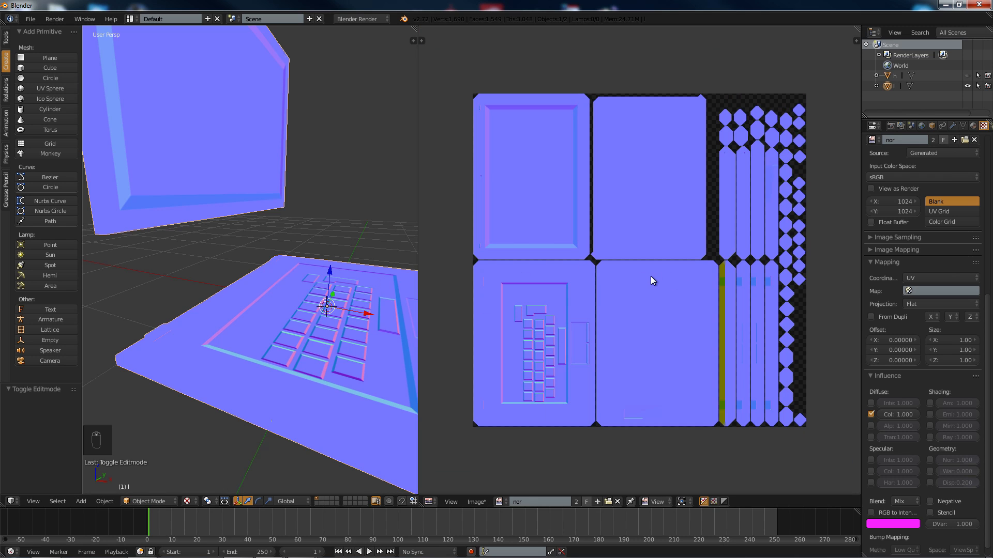
{"action": "middle_click_drag", "start_coordinate": [280, 227], "coordinate": [248, 224]}
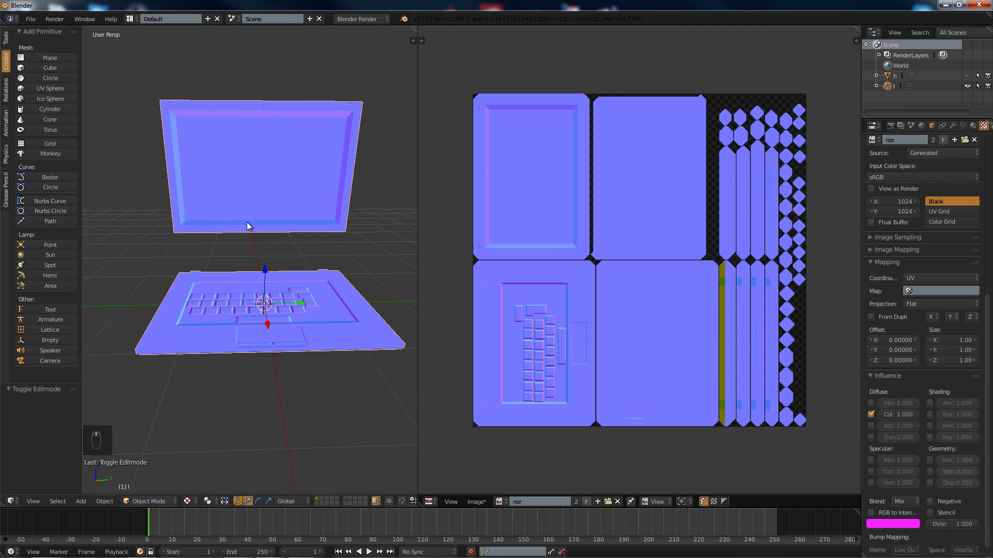
{"action": "middle_click_drag", "start_coordinate": [328, 247], "coordinate": [302, 255]}
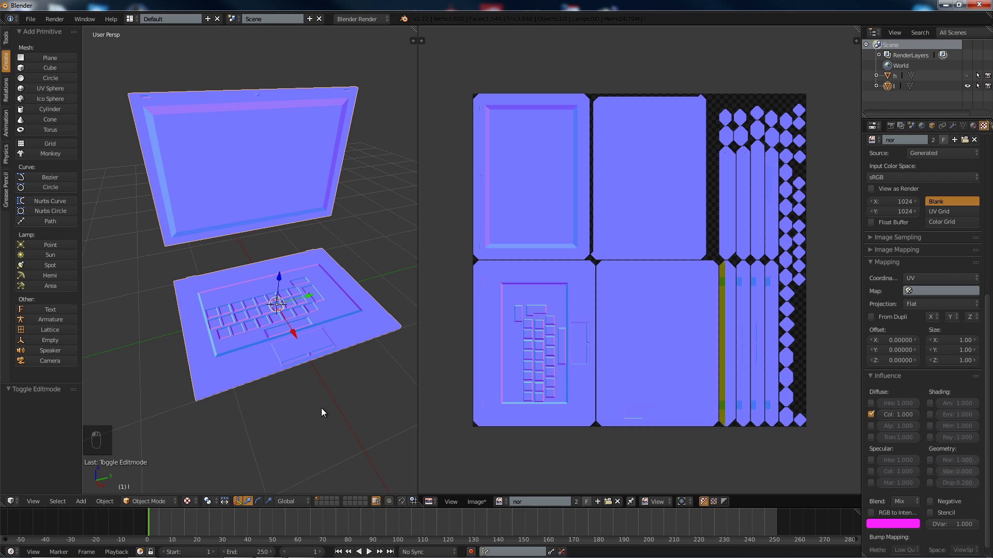
Step: Create a blank 1024 × 1024 px image named ao and assign it to object l's whole UV layout in Edit Mode
{"action": "left_click", "coordinate": [597, 501]}
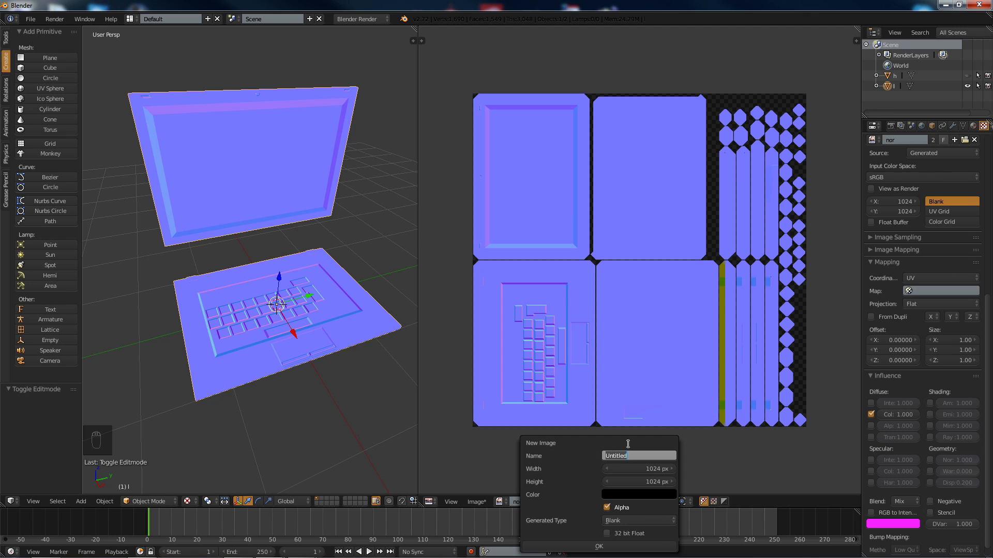
{"action": "type", "text": "ao"}
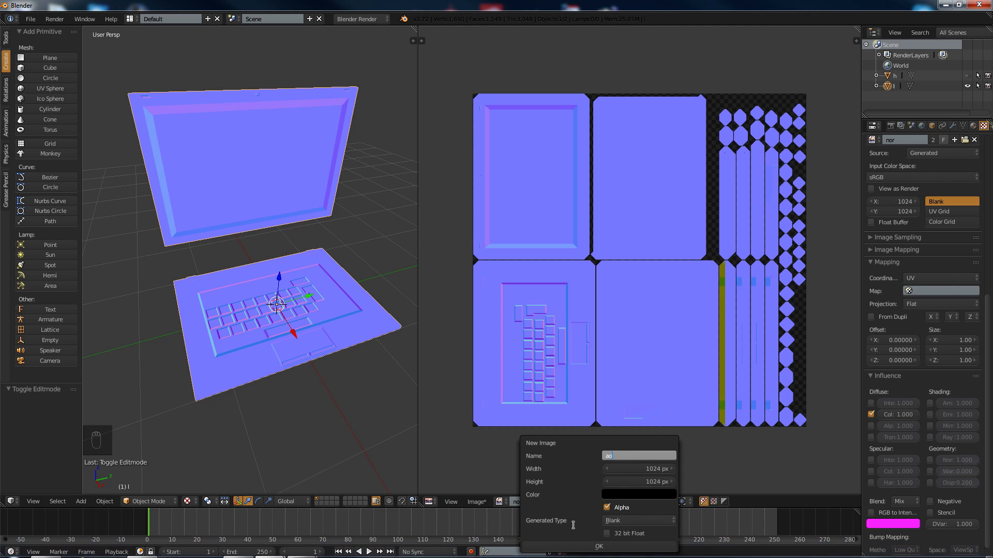
{"action": "left_click", "coordinate": [577, 545]}
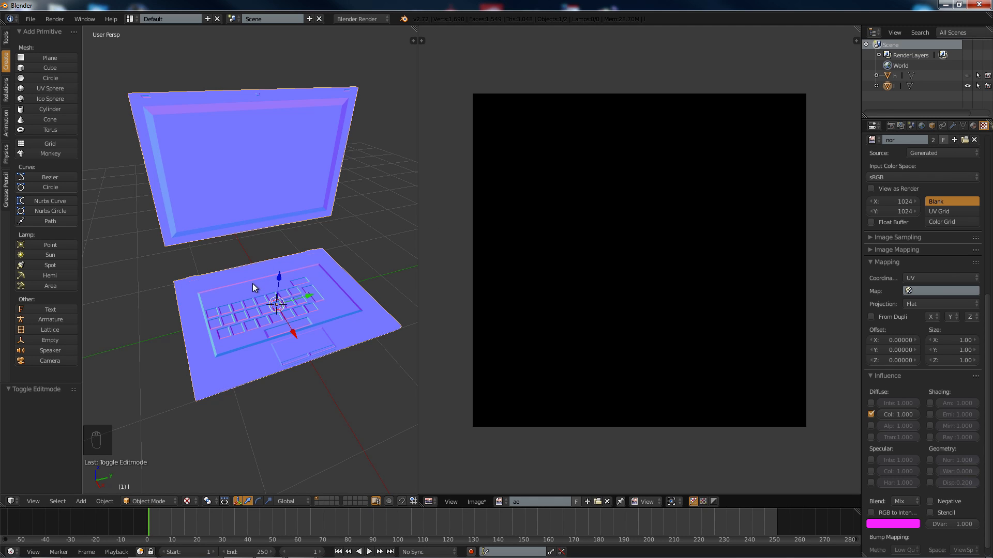
{"action": "key", "text": "Tab"}
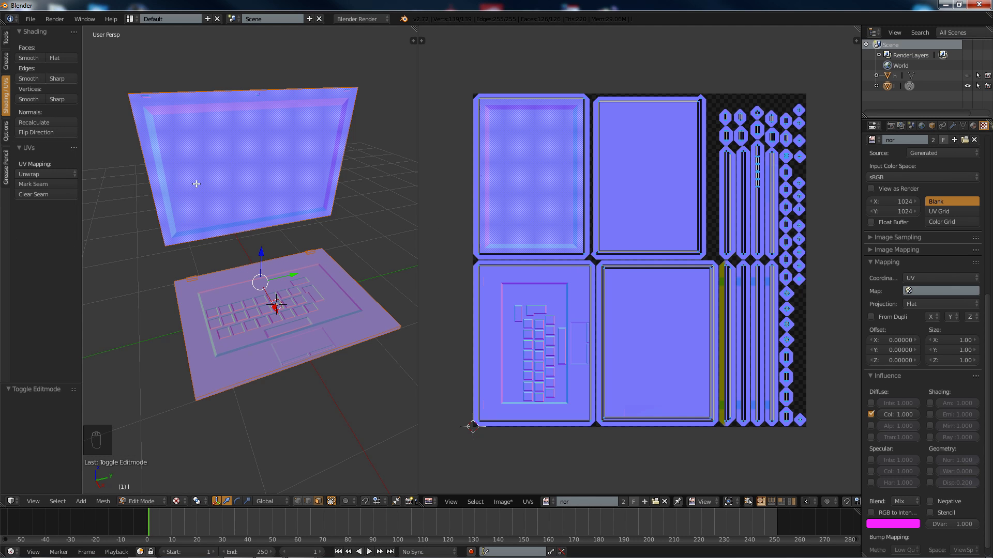
{"action": "key", "text": "a"}
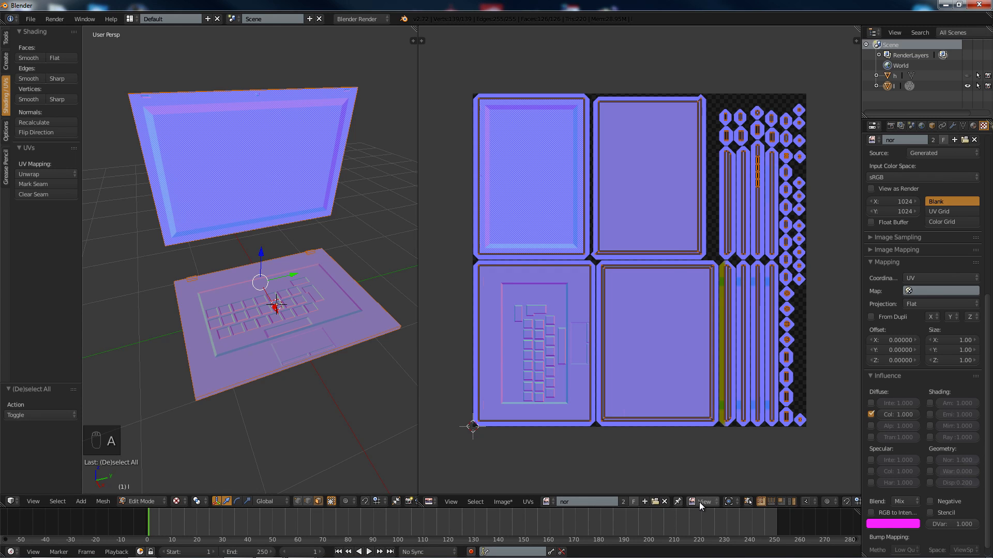
{"action": "left_click", "coordinate": [546, 501]}
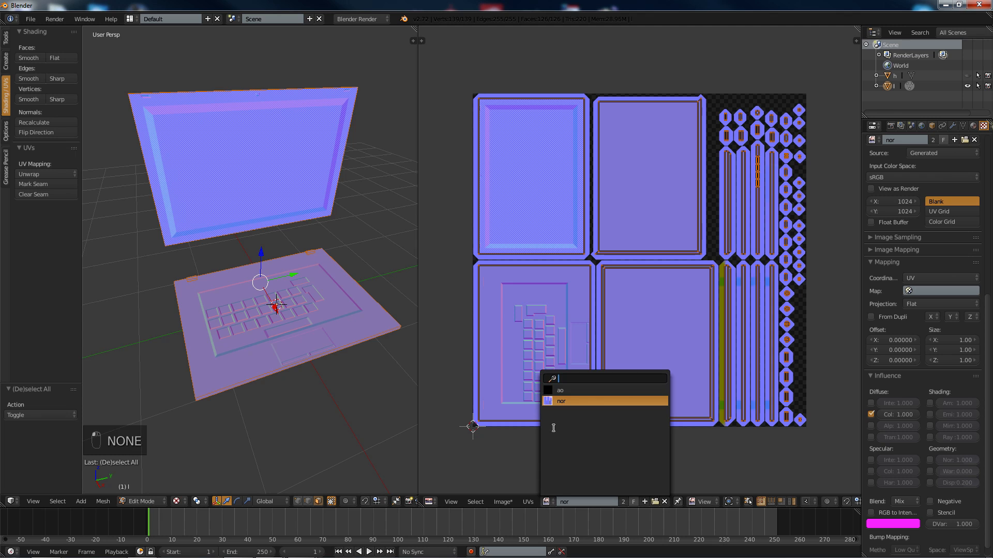
{"action": "left_click", "coordinate": [561, 391]}
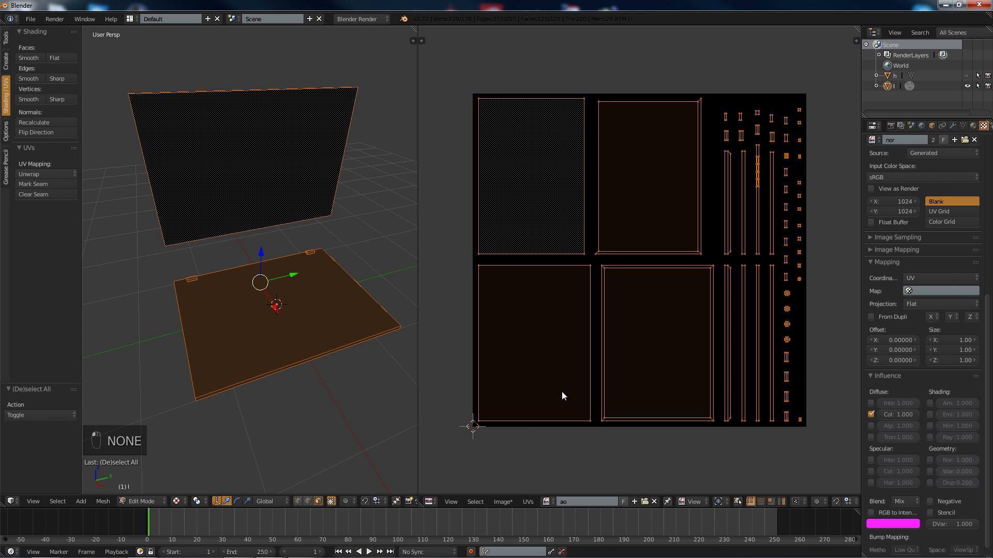
Step: Select object h and then object l, bake Ambient Occlusion into the ao image and inspect the result on the model
{"action": "left_click", "coordinate": [891, 87]}
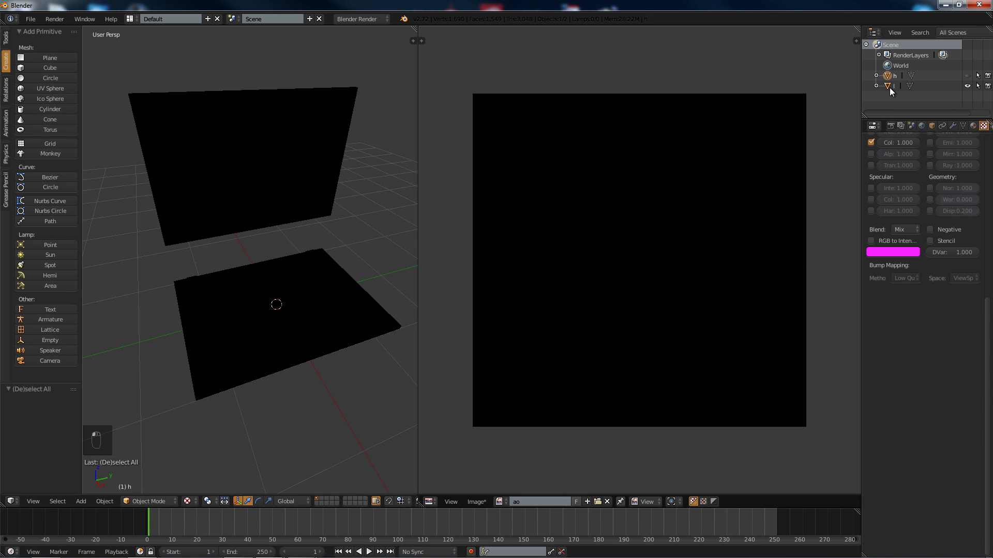
{"action": "left_click", "coordinate": [889, 87]}
{"action": "left_click", "coordinate": [891, 126]}
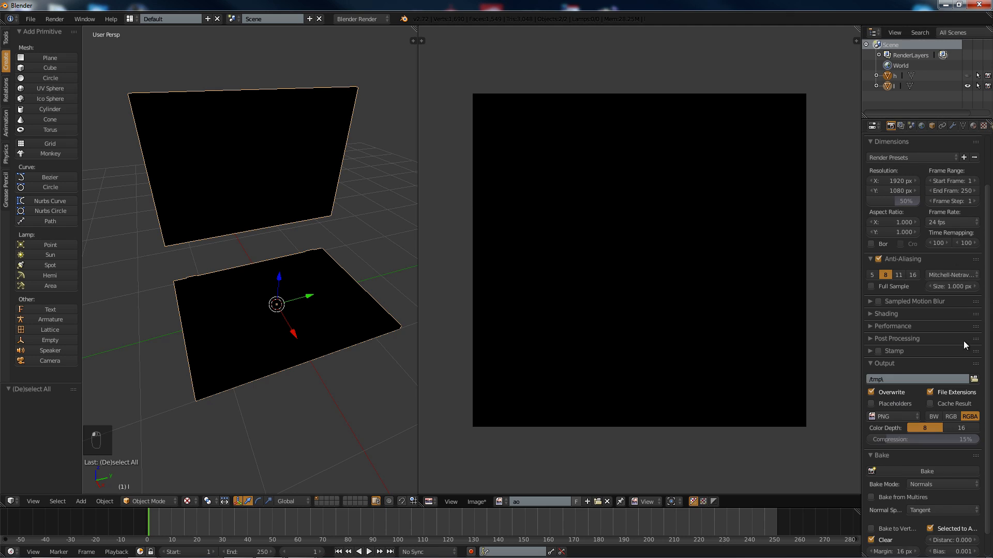
{"action": "left_click", "coordinate": [934, 480]}
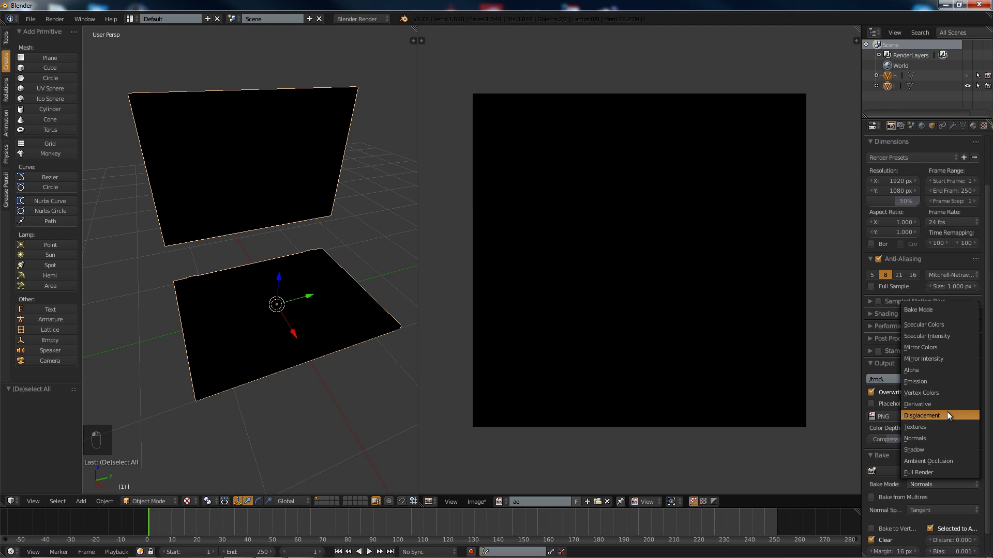
{"action": "left_click", "coordinate": [938, 461]}
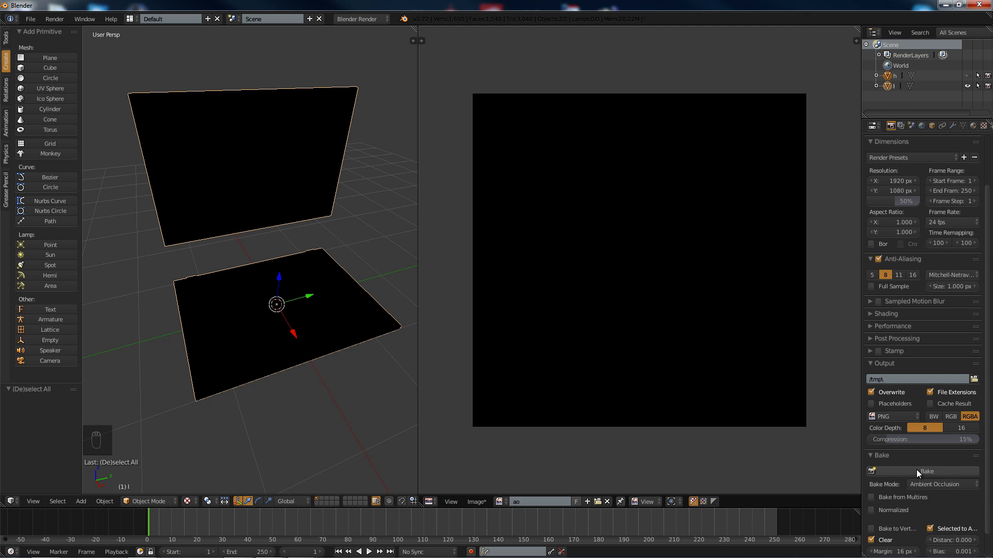
{"action": "left_click", "coordinate": [916, 469]}
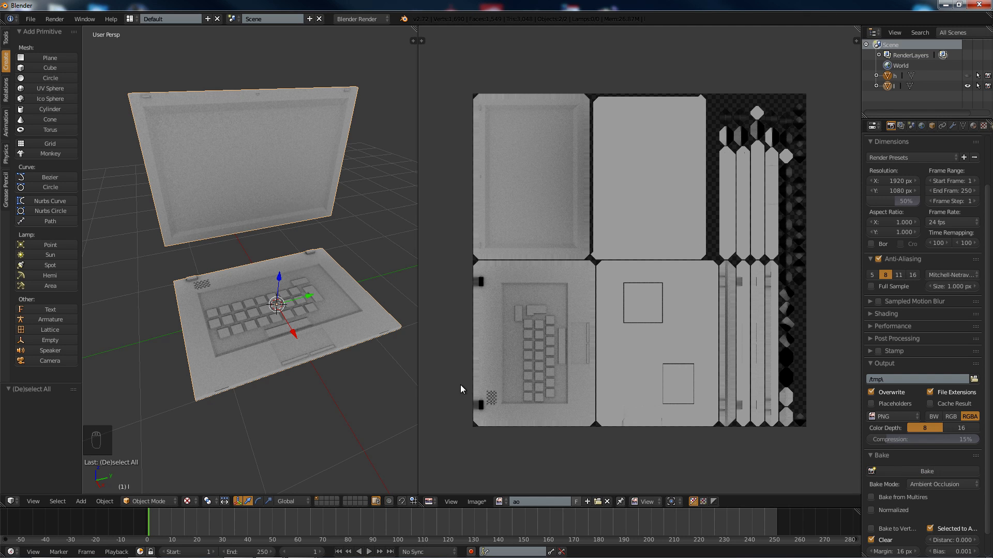
{"action": "middle_click_drag", "start_coordinate": [403, 357], "coordinate": [294, 201]}
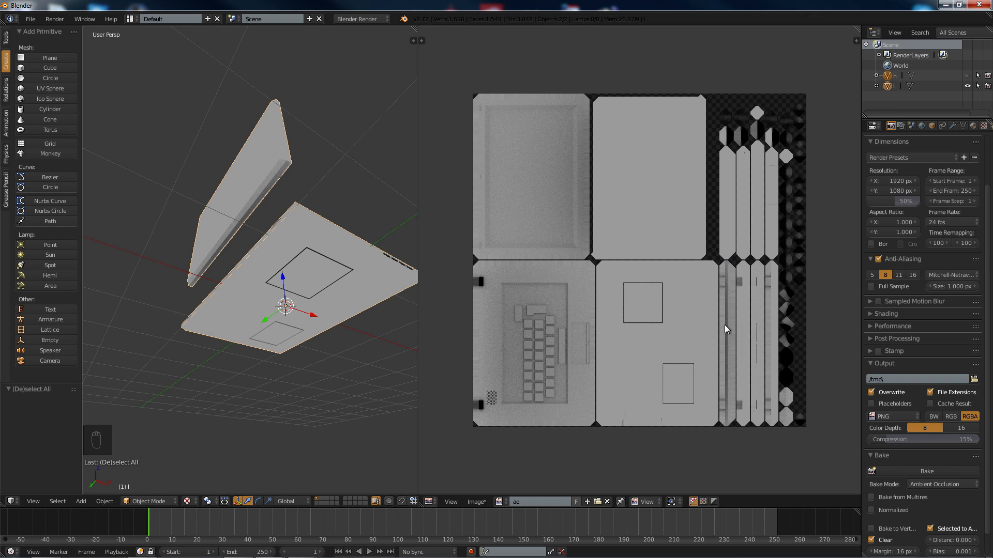
{"action": "middle_click_drag", "start_coordinate": [291, 174], "coordinate": [253, 225]}
{"action": "middle_click_drag", "start_coordinate": [230, 298], "coordinate": [187, 312]}
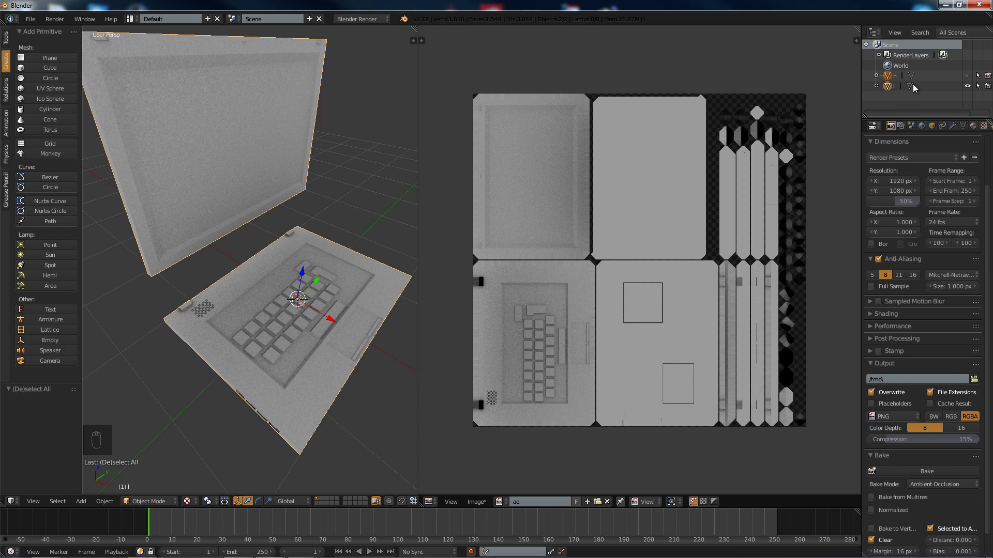
Step: Select only object l and add a new texture in its material's second texture slot
{"action": "left_click", "coordinate": [884, 86]}
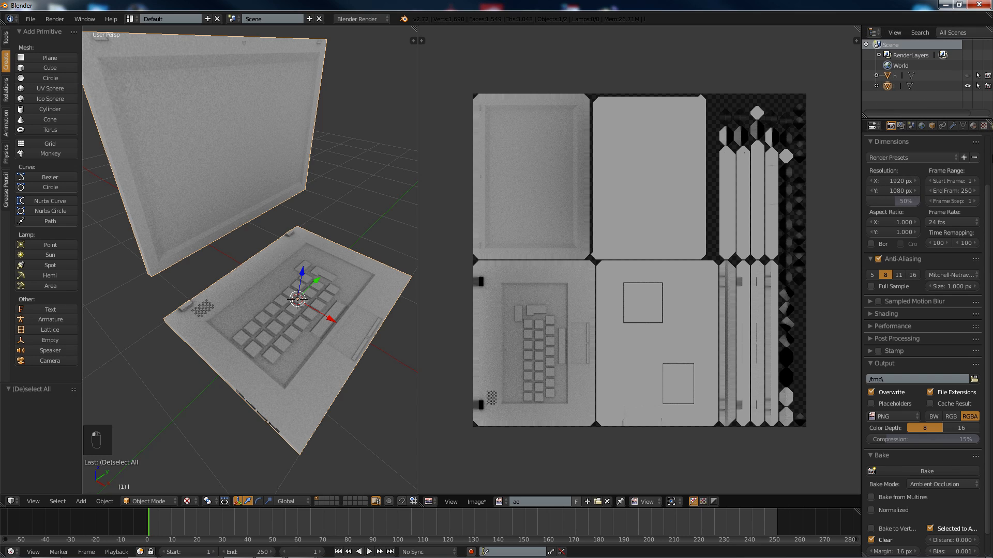
{"action": "left_click", "coordinate": [983, 125]}
{"action": "scroll", "coordinate": [955, 238], "scroll_direction": "up", "scroll_amount": 8}
{"action": "scroll", "coordinate": [954, 238], "scroll_direction": "up", "scroll_amount": 5}
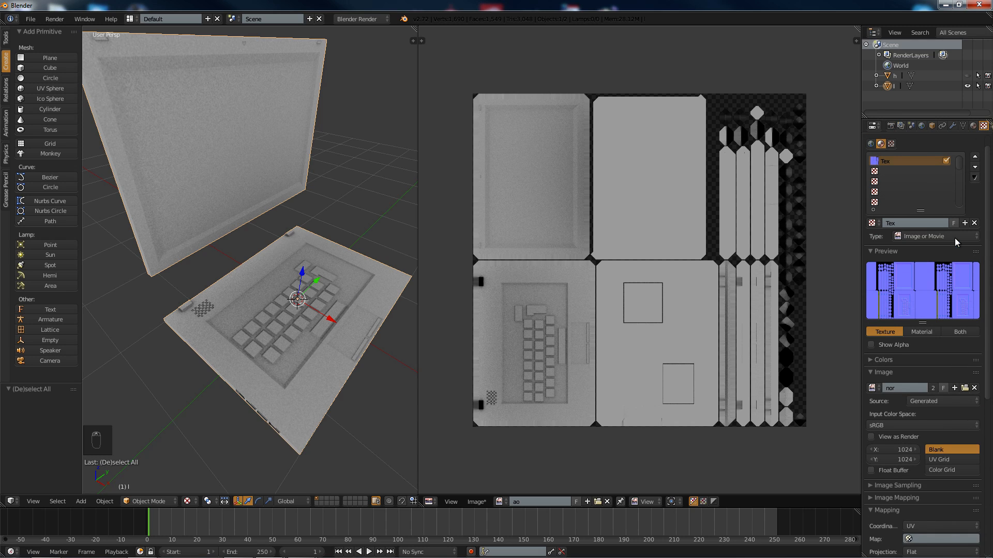
{"action": "left_click", "coordinate": [877, 189]}
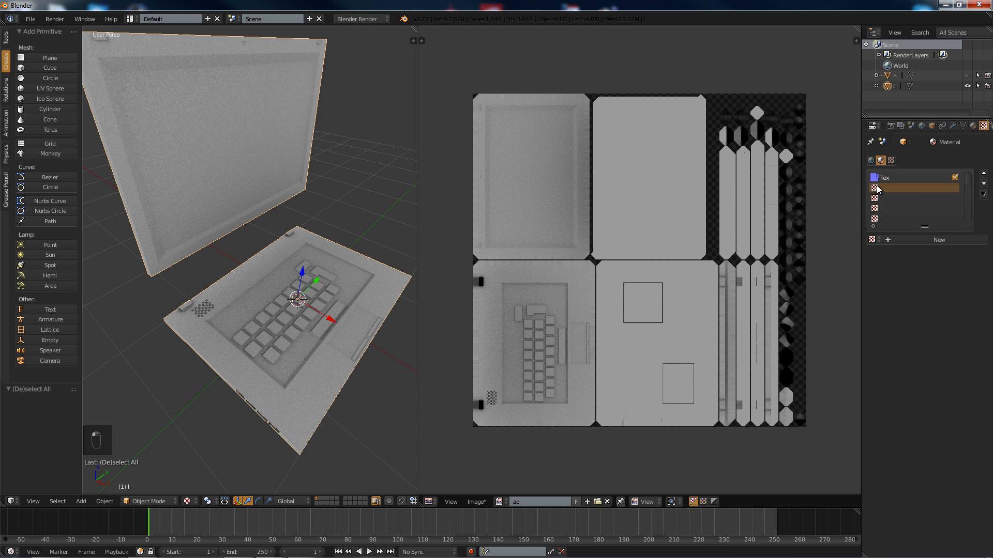
{"action": "left_click", "coordinate": [900, 240]}
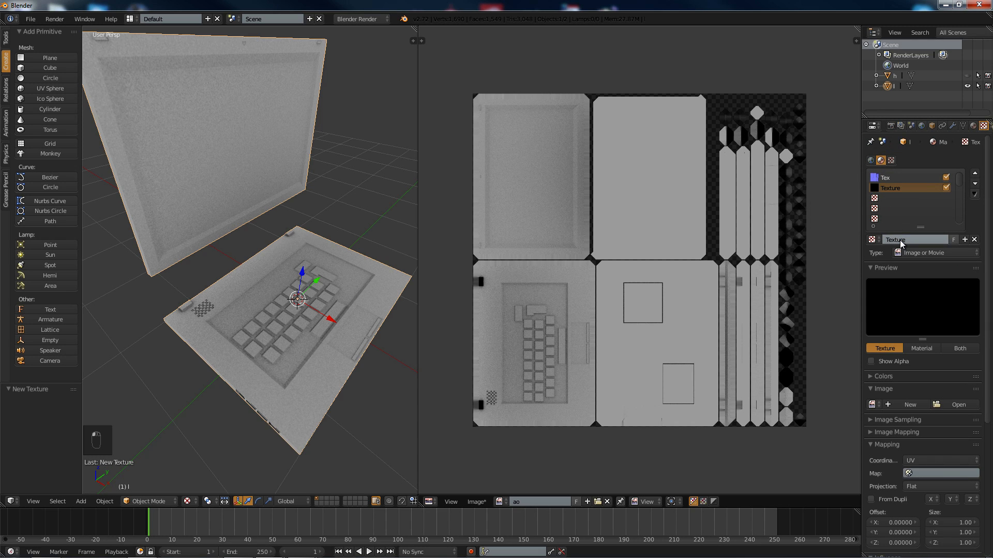
Step: Make texture Tex influence the geometry normal at 1.000 instead of the diffuse color
{"action": "left_click", "coordinate": [885, 178]}
{"action": "scroll", "coordinate": [920, 207], "scroll_direction": "down", "scroll_amount": 12}
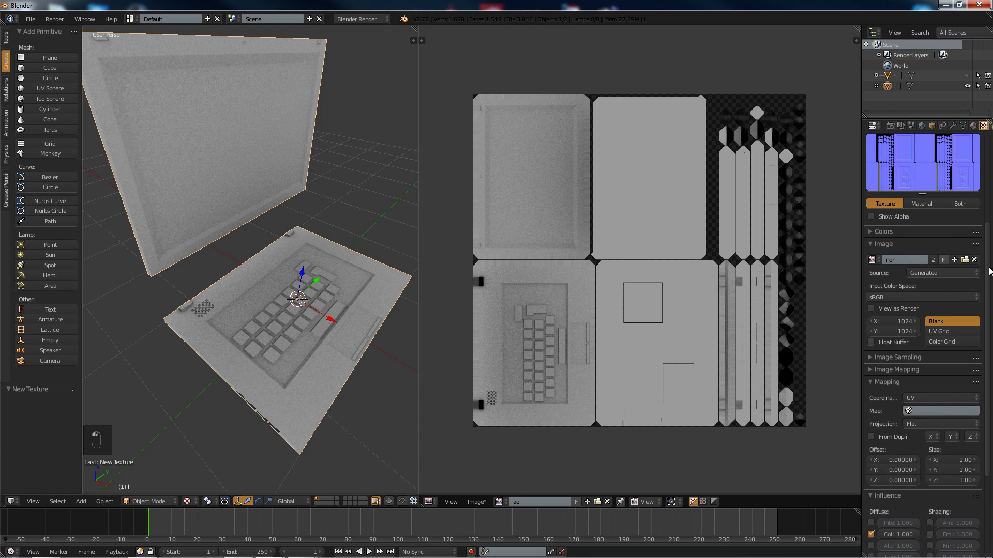
{"action": "scroll", "coordinate": [990, 279], "scroll_direction": "down", "scroll_amount": 2}
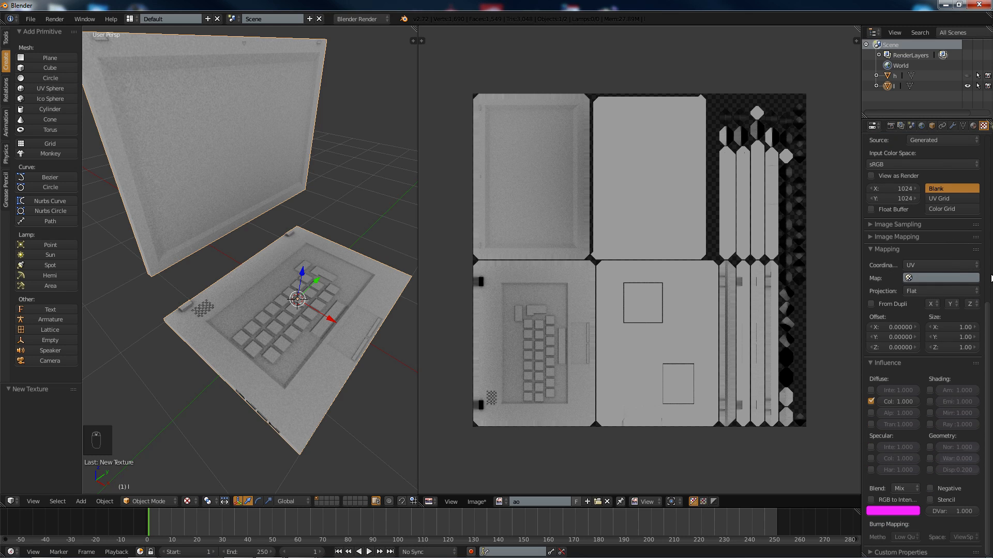
{"action": "left_click", "coordinate": [871, 401]}
{"action": "left_click", "coordinate": [930, 447]}
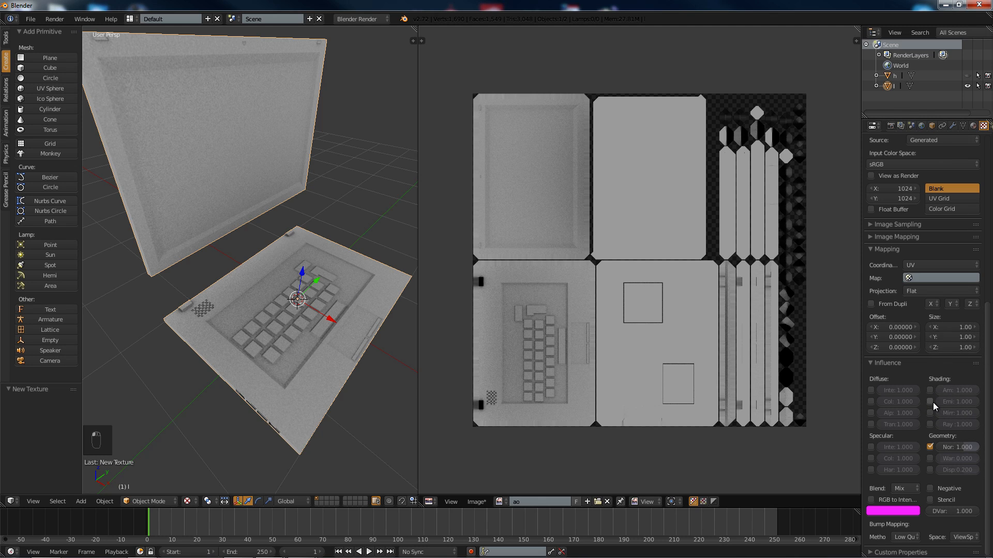
{"action": "scroll", "coordinate": [933, 403], "scroll_direction": "up", "scroll_amount": 5}
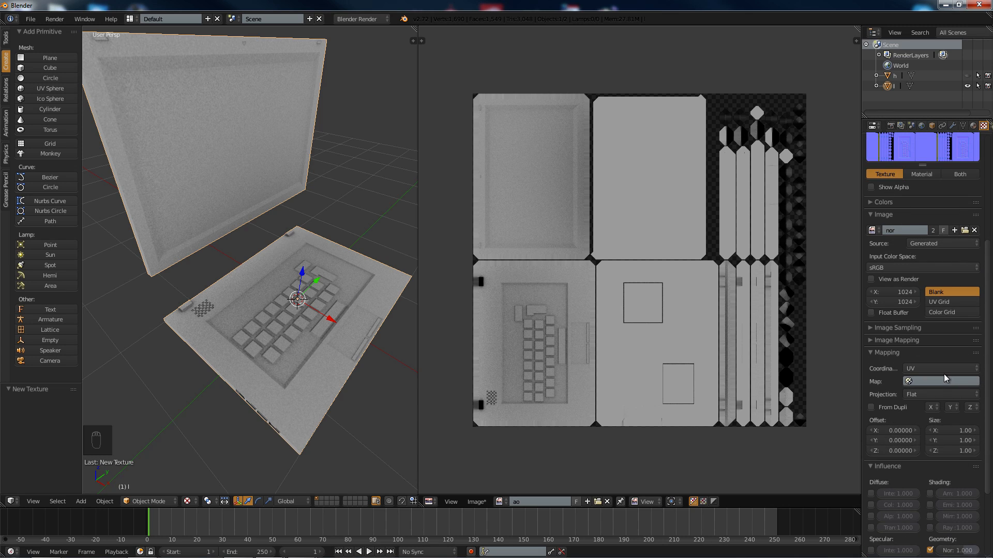
{"action": "scroll", "coordinate": [947, 246], "scroll_direction": "up", "scroll_amount": 5}
{"action": "scroll", "coordinate": [947, 246], "scroll_direction": "up", "scroll_amount": 3}
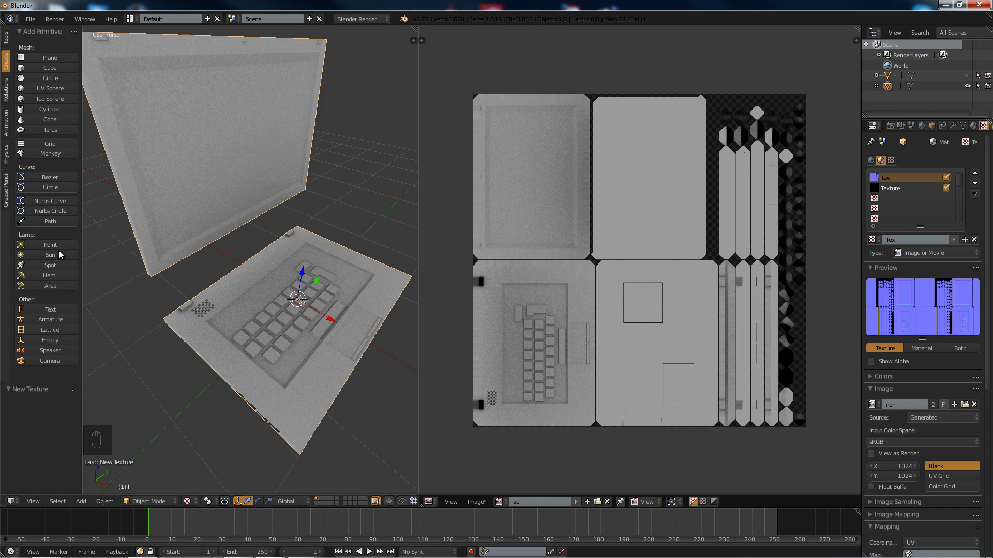
Step: Add a Hemi lamp, raise it above the laptop base and move it -1.421 along Y
{"action": "left_click", "coordinate": [56, 277]}
{"action": "left_click_drag", "start_coordinate": [302, 273], "coordinate": [296, 142]}
{"action": "scroll", "coordinate": [293, 147], "scroll_direction": "down", "scroll_amount": 5}
{"action": "left_click_drag", "start_coordinate": [315, 247], "coordinate": [277, 269]}
Step: Widen the 3D viewport over most of the image editor to view the laptop under the Hemi lamp
{"action": "scroll", "coordinate": [277, 269], "scroll_direction": "up", "scroll_amount": 5}
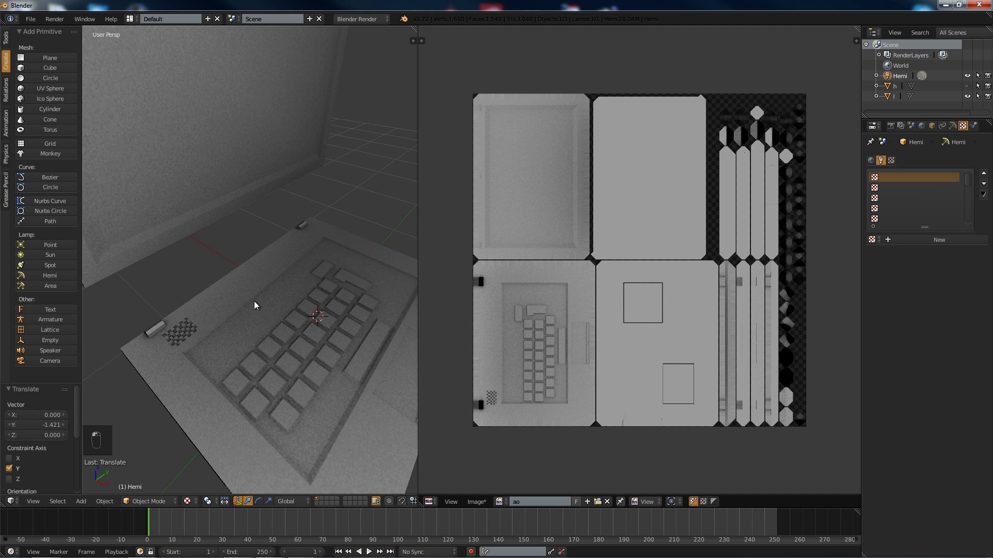
{"action": "middle_click_drag", "start_coordinate": [306, 356], "coordinate": [233, 320]}
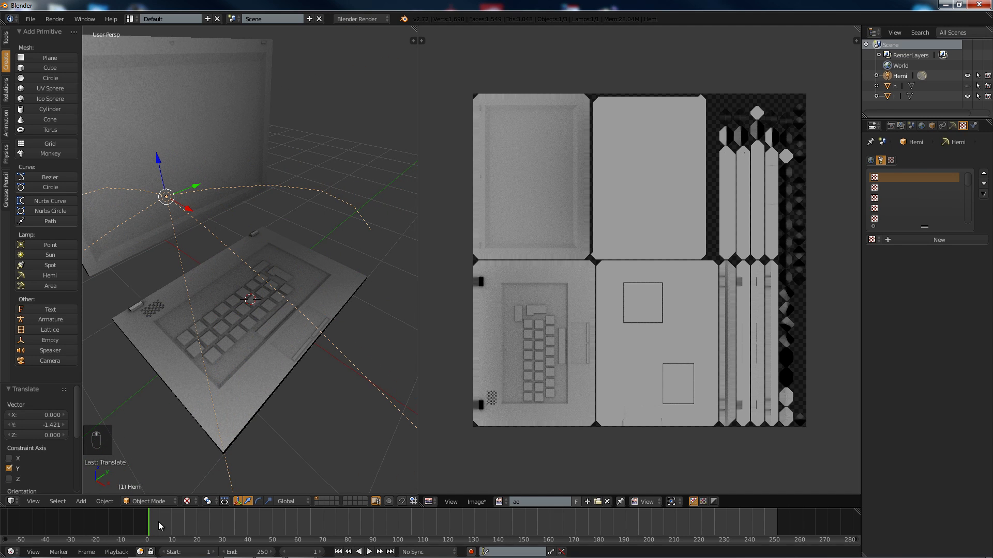
{"action": "left_click_drag", "start_coordinate": [417, 174], "coordinate": [879, 221]}
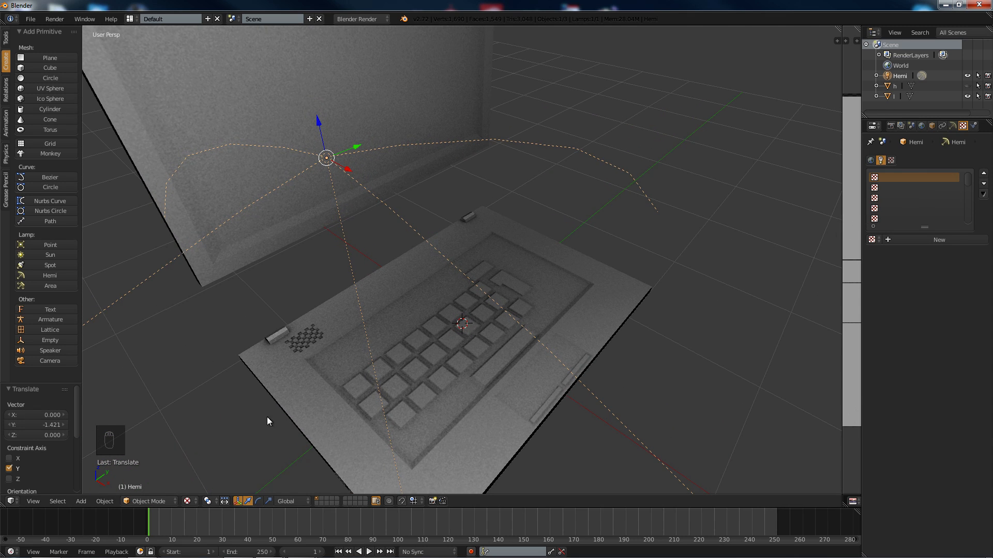
Step: Switch the 3D viewport shading to Rendered
{"action": "left_click", "coordinate": [186, 503]}
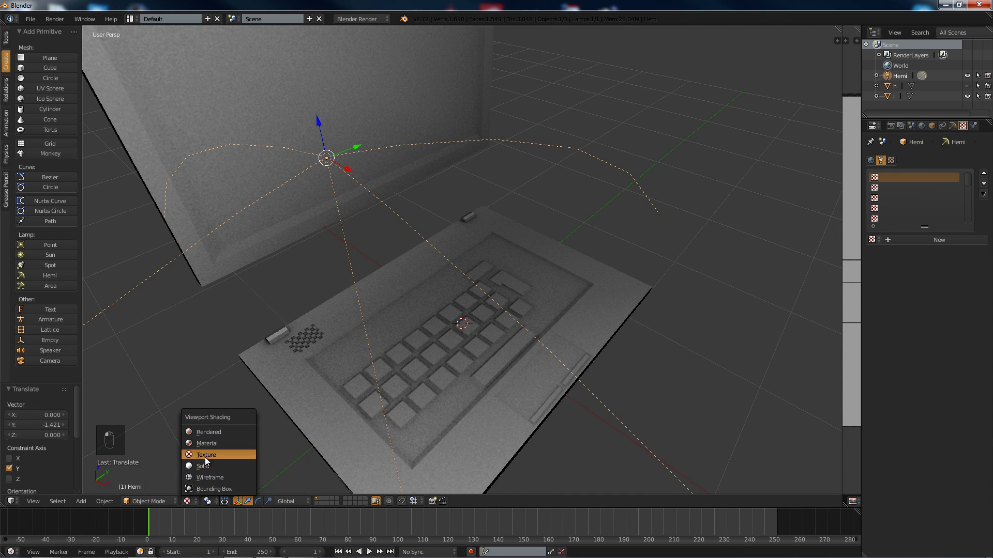
{"action": "left_click", "coordinate": [153, 502]}
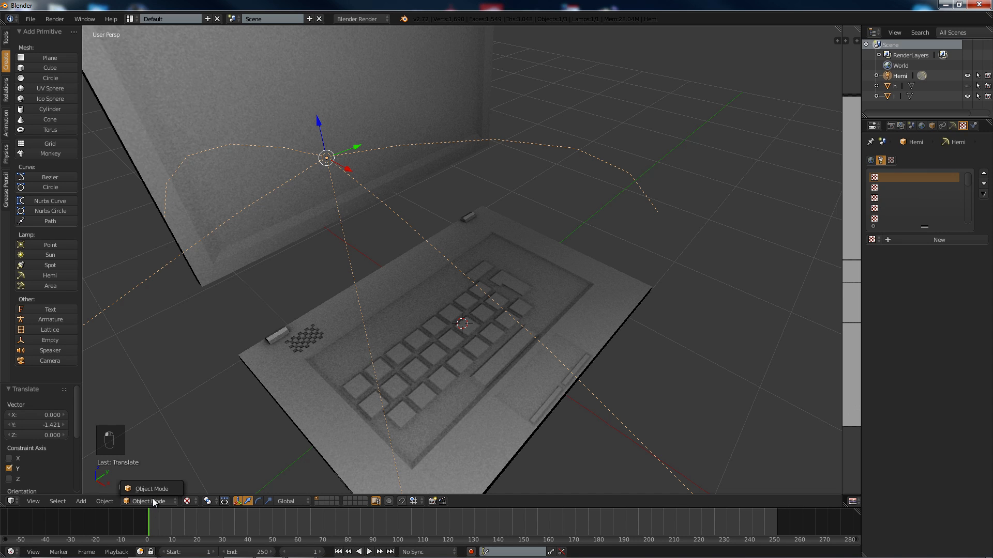
{"action": "left_click", "coordinate": [187, 501]}
{"action": "left_click", "coordinate": [197, 432]}
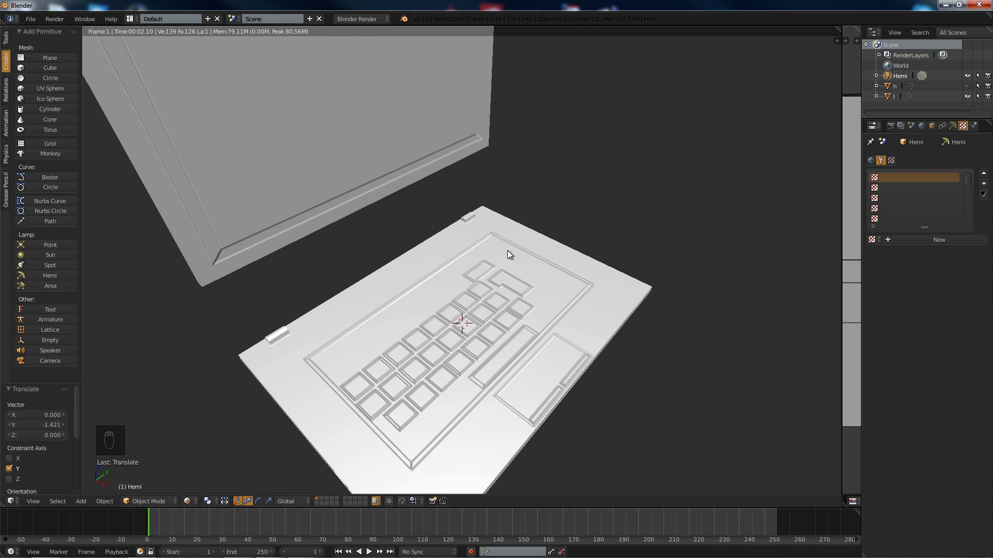
Step: Select object l and enable Normal Map in the image sampling settings of its material texture Tex
{"action": "right_click", "coordinate": [482, 342]}
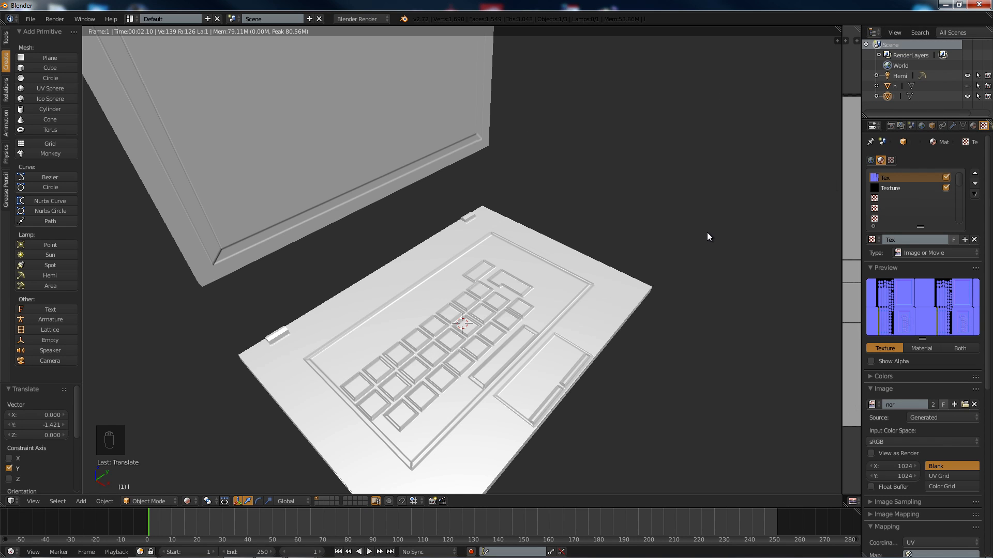
{"action": "right_click", "coordinate": [544, 355]}
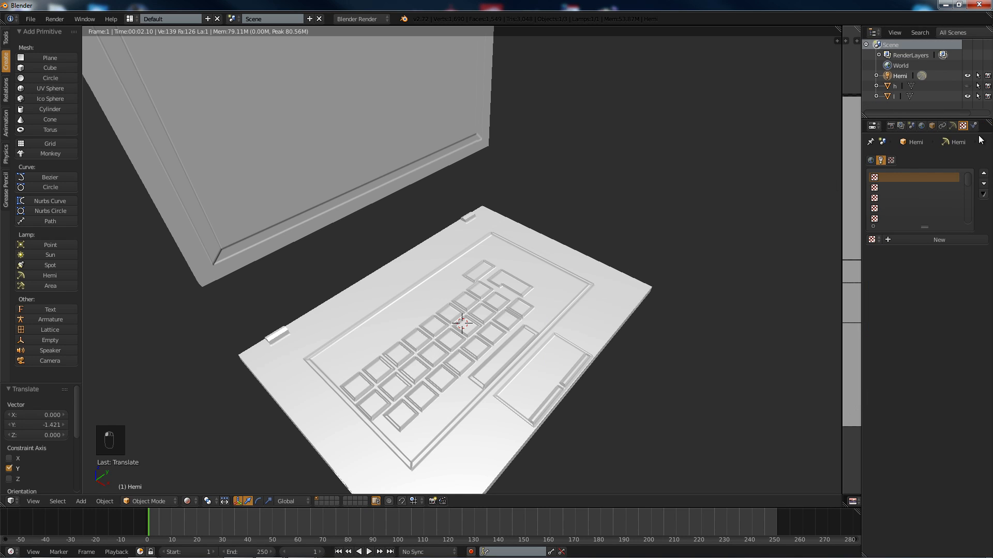
{"action": "right_click", "coordinate": [584, 317]}
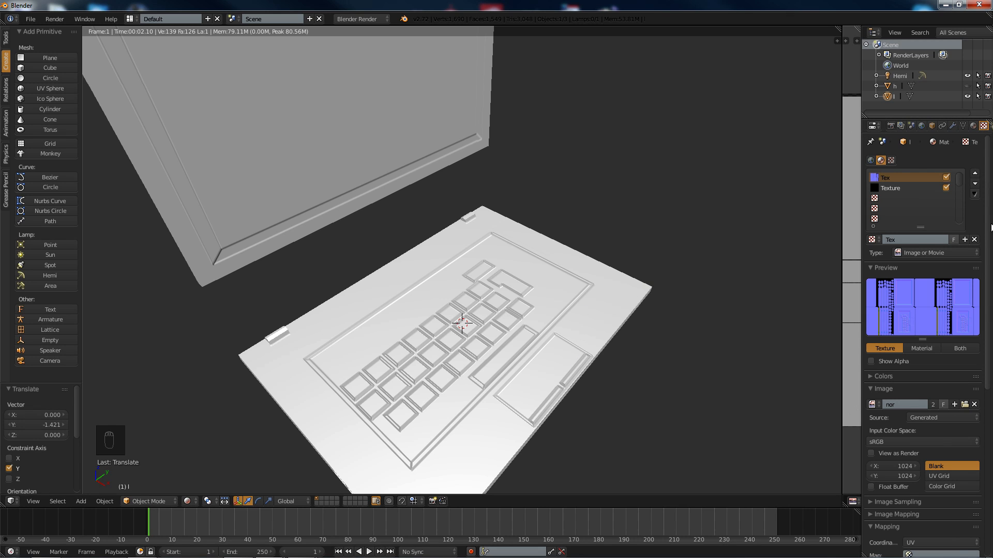
{"action": "scroll", "coordinate": [923, 310], "scroll_direction": "down", "scroll_amount": 4}
{"action": "scroll", "coordinate": [923, 310], "scroll_direction": "down", "scroll_amount": 3}
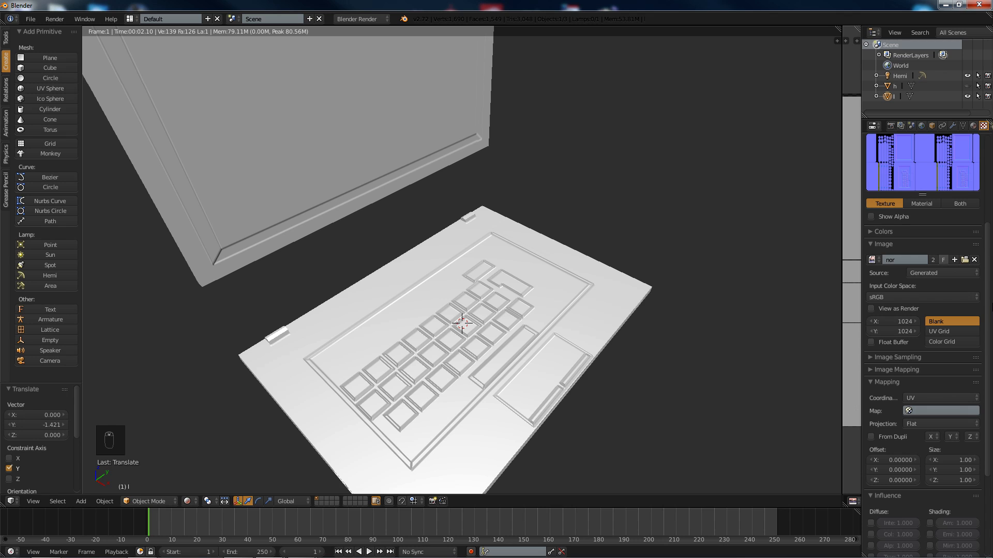
{"action": "scroll", "coordinate": [930, 355], "scroll_direction": "down", "scroll_amount": 2}
{"action": "left_click", "coordinate": [930, 328]}
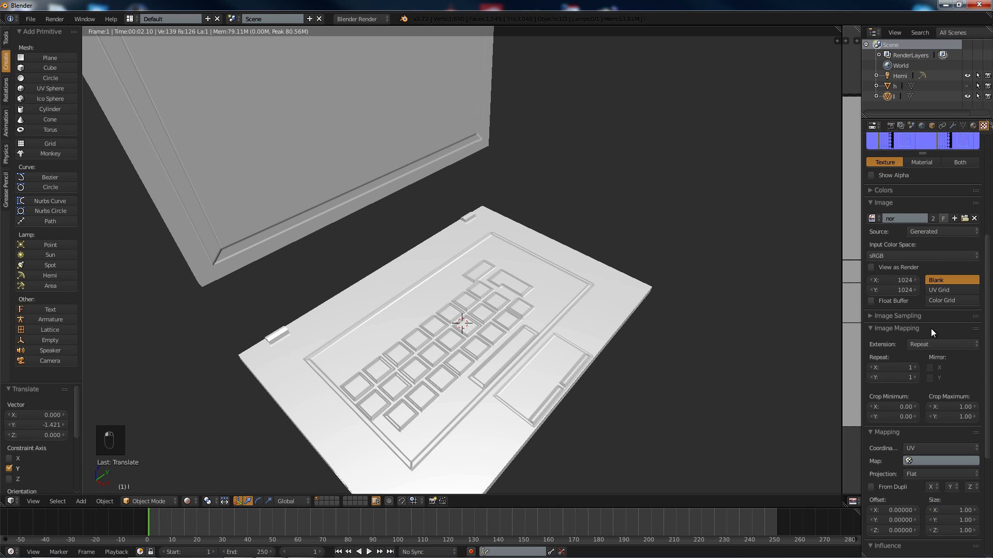
{"action": "left_click", "coordinate": [931, 328]}
{"action": "left_click", "coordinate": [932, 313]}
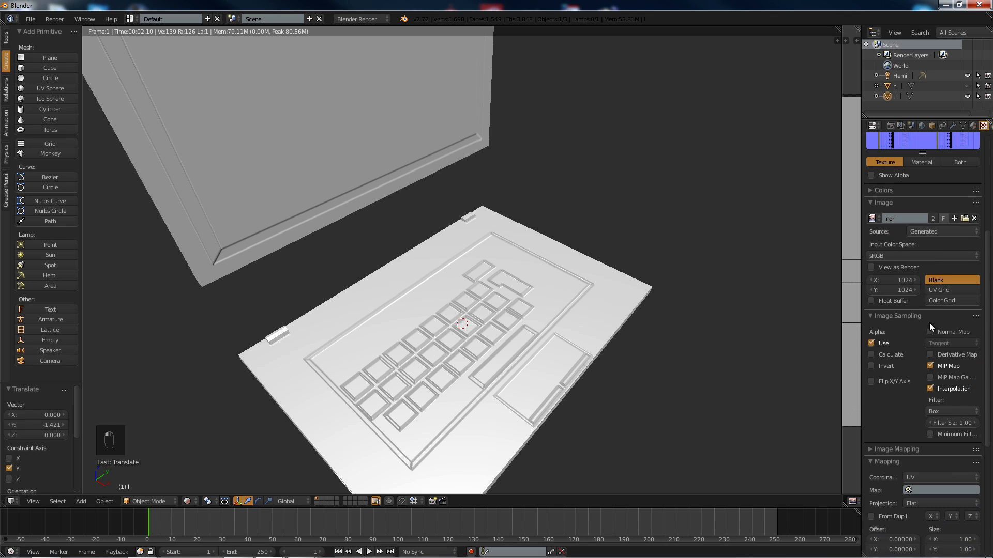
{"action": "left_click", "coordinate": [930, 331]}
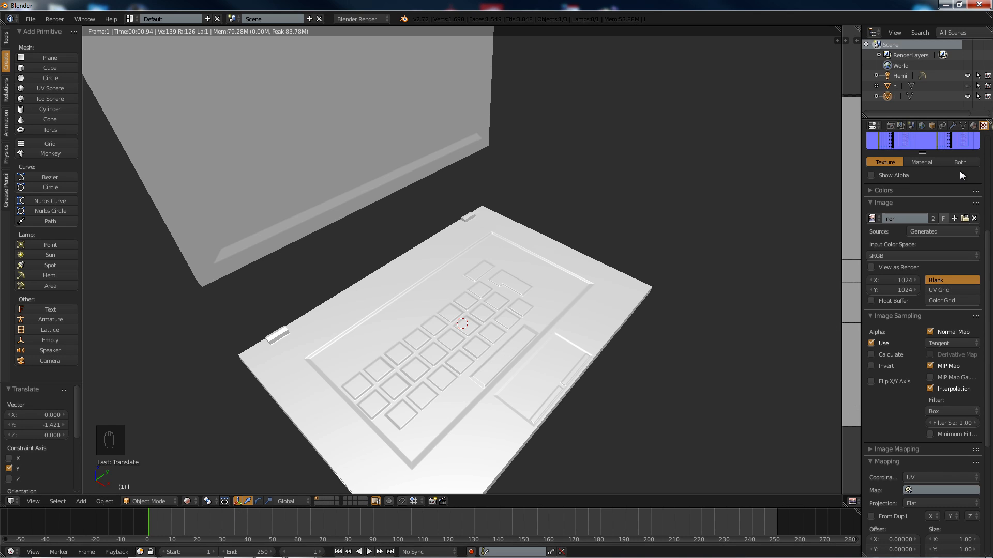
Step: Assign the ao image to the material's second texture, Texture
{"action": "scroll", "coordinate": [961, 174], "scroll_direction": "up", "scroll_amount": 4}
{"action": "scroll", "coordinate": [967, 176], "scroll_direction": "up", "scroll_amount": 5}
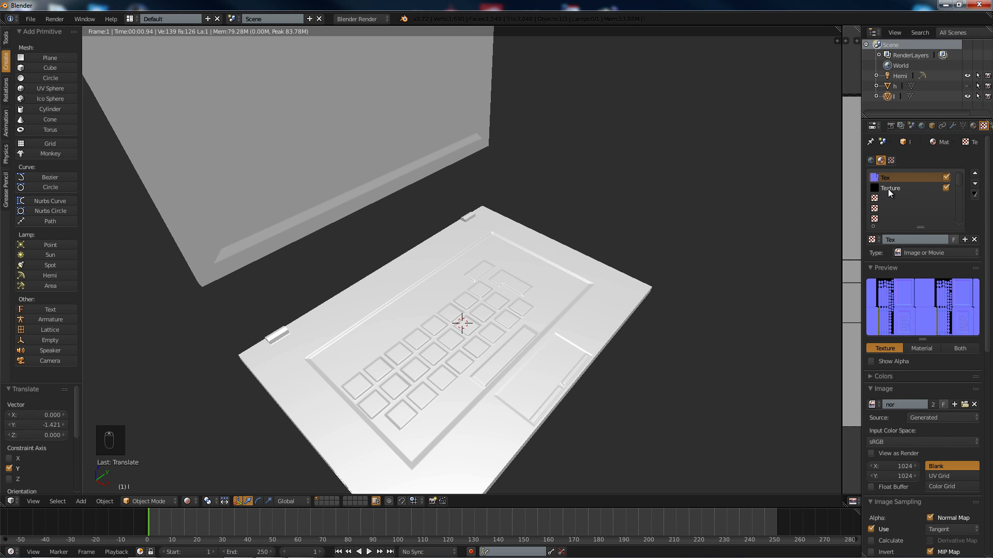
{"action": "left_click", "coordinate": [888, 188]}
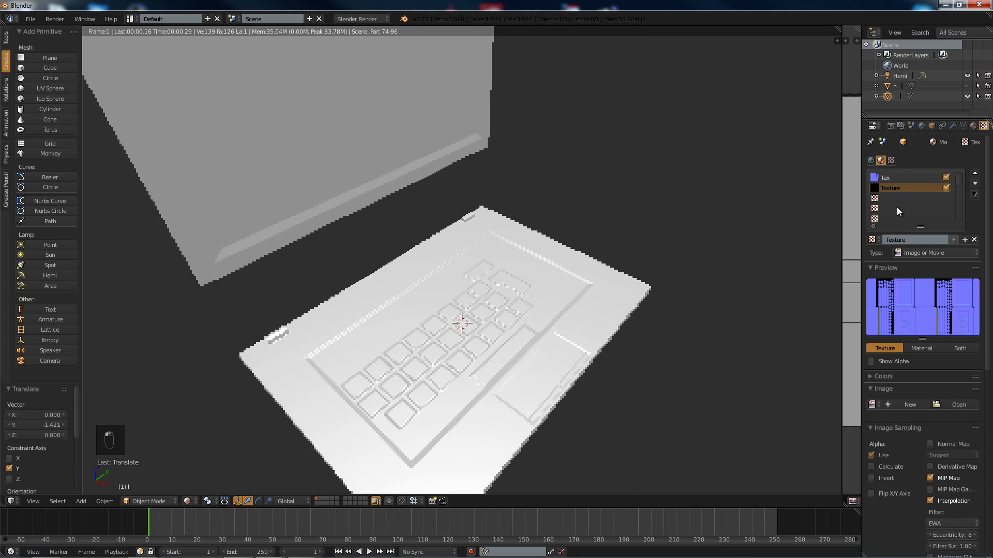
{"action": "left_click", "coordinate": [872, 405]}
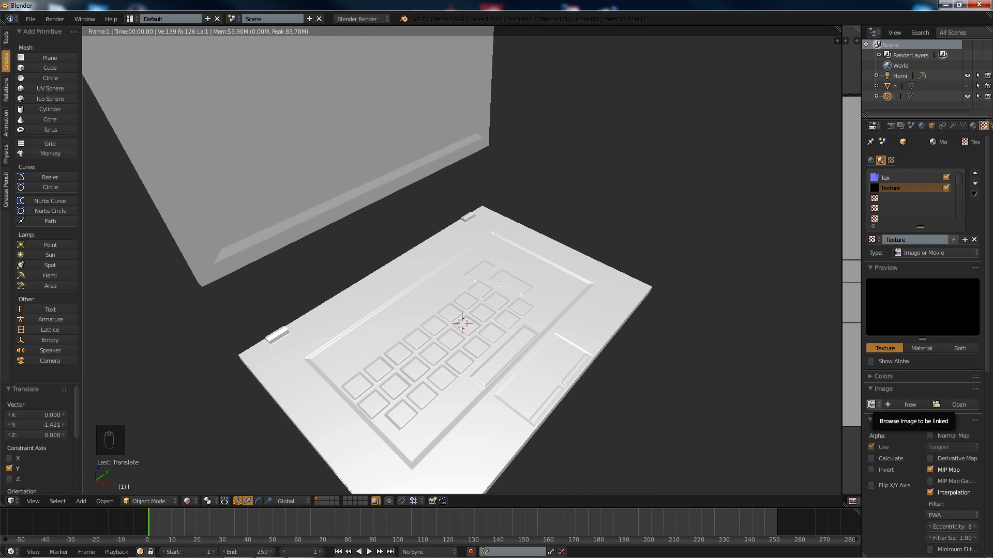
{"action": "left_click", "coordinate": [814, 417]}
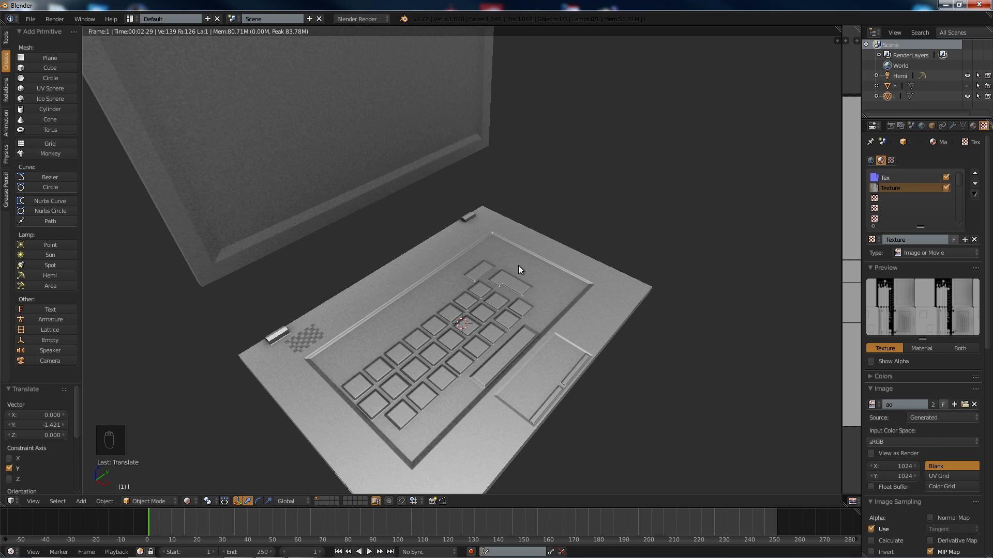
Step: Put object l in Edit Mode and switch the viewport shading to Texture
{"action": "scroll", "coordinate": [518, 267], "scroll_direction": "down", "scroll_amount": 2}
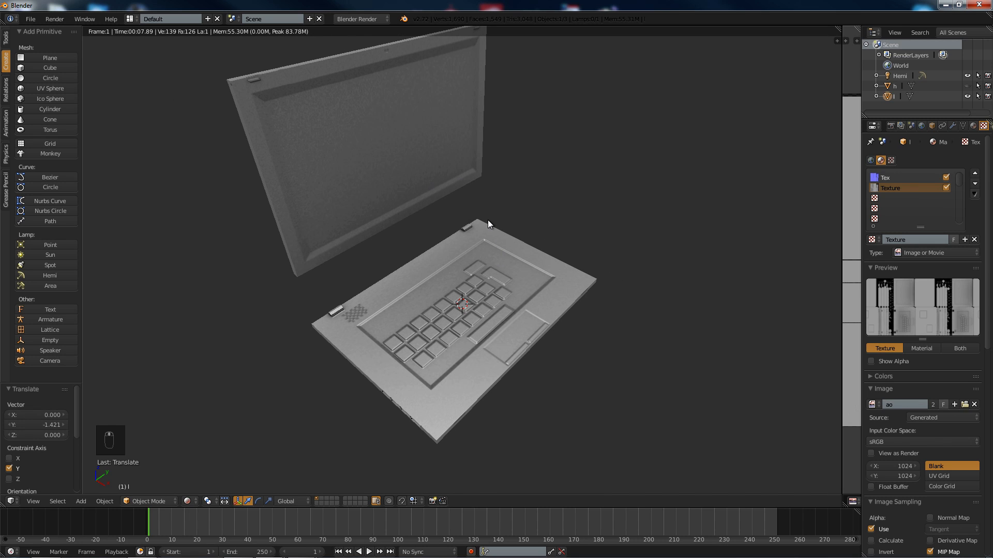
{"action": "mouse_move", "coordinate": [488, 219]}
{"action": "middle_mouse_down"}
{"action": "mouse_move", "coordinate": [473, 223]}
{"action": "mouse_move", "coordinate": [495, 207]}
{"action": "mouse_move", "coordinate": [481, 222]}
{"action": "mouse_move", "coordinate": [488, 216]}
{"action": "middle_mouse_up"}
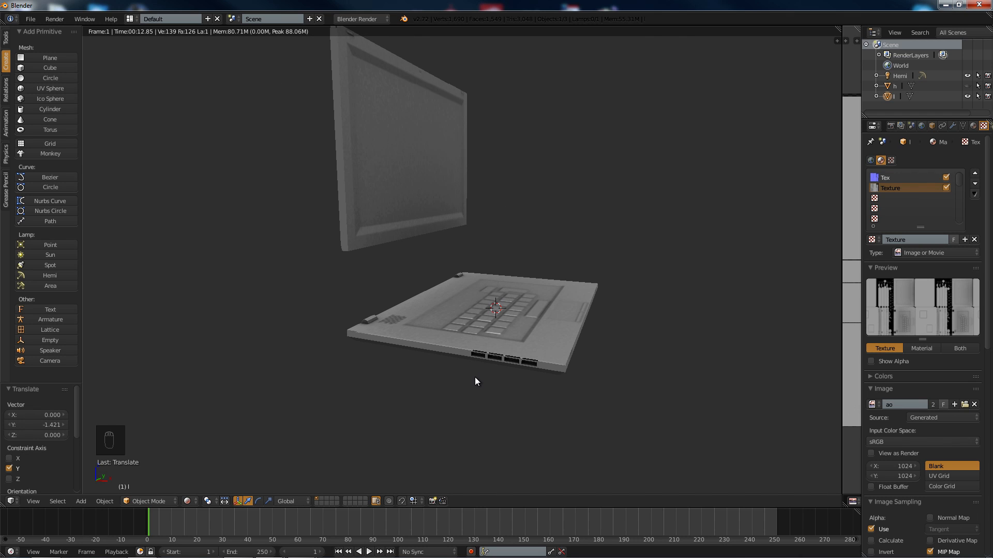
{"action": "scroll", "coordinate": [476, 380], "scroll_direction": "up", "scroll_amount": 4}
{"action": "middle_click_drag", "start_coordinate": [476, 368], "coordinate": [459, 315]}
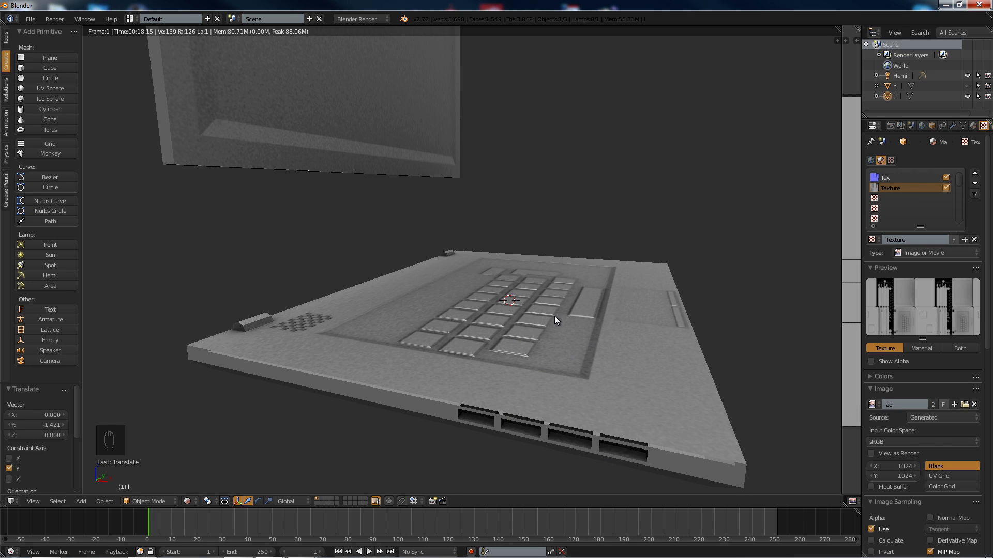
{"action": "middle_click_drag", "start_coordinate": [555, 315], "coordinate": [495, 249]}
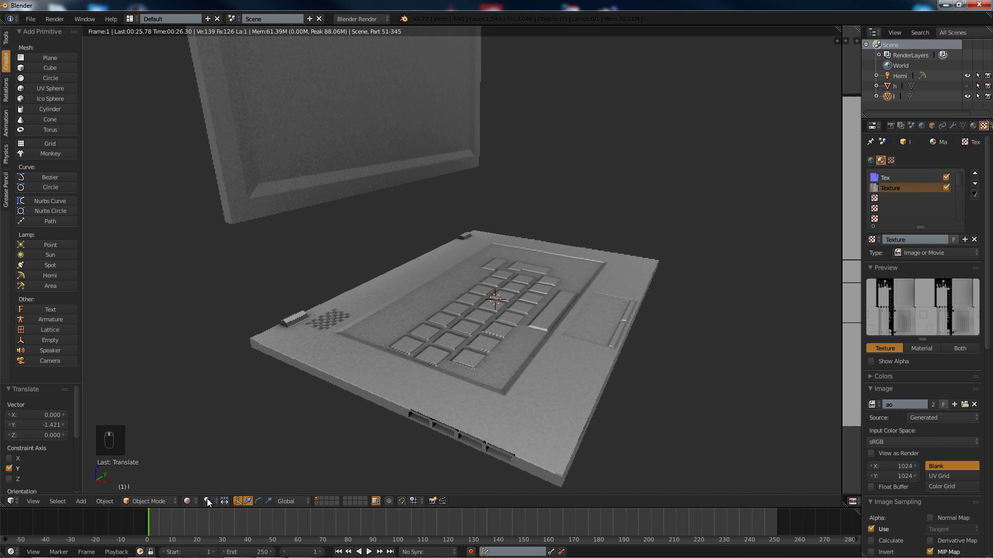
{"action": "left_click", "coordinate": [171, 501]}
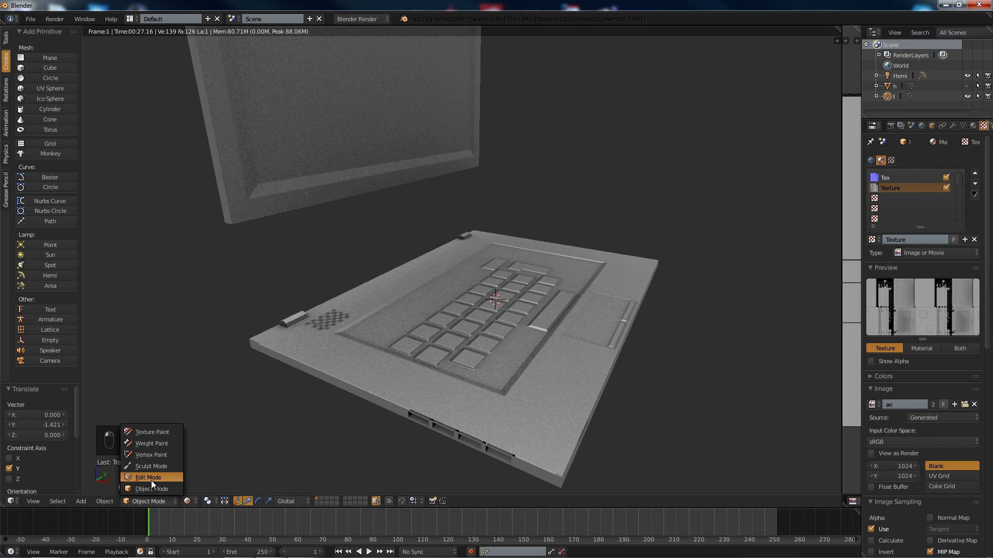
{"action": "left_click", "coordinate": [151, 479]}
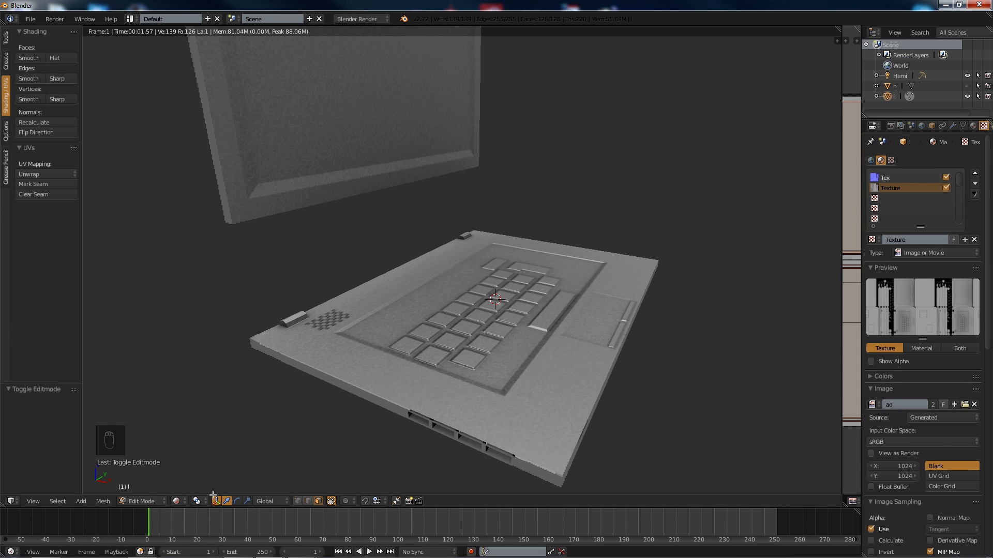
{"action": "left_click", "coordinate": [178, 502]}
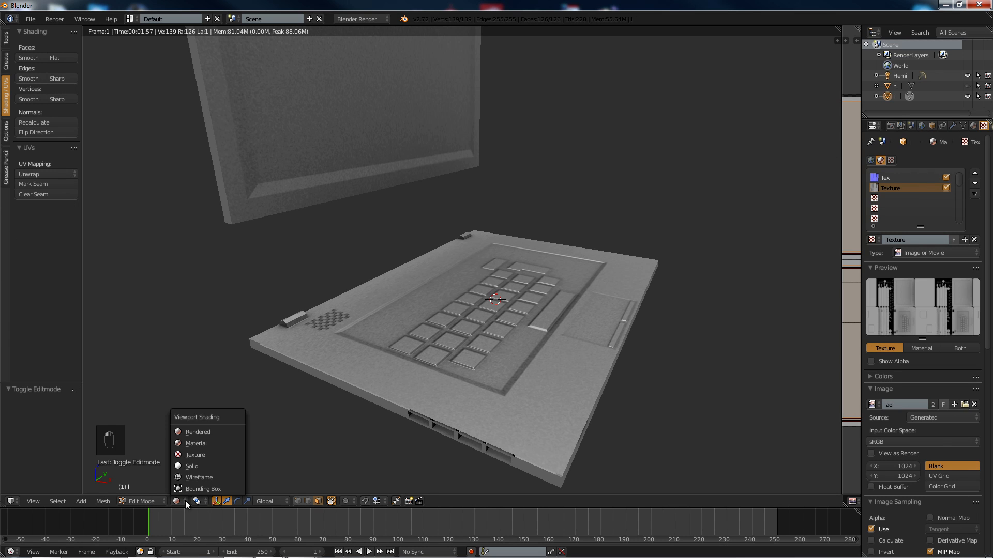
{"action": "left_click", "coordinate": [200, 457]}
Step: Deselect the whole mesh, return to Object Mode and display the laptop in Solid shading
{"action": "mouse_move", "coordinate": [362, 197]}
{"action": "middle_mouse_down"}
{"action": "mouse_move", "coordinate": [403, 202]}
{"action": "mouse_move", "coordinate": [356, 221]}
{"action": "mouse_move", "coordinate": [376, 157]}
{"action": "mouse_move", "coordinate": [345, 194]}
{"action": "middle_mouse_up"}
{"action": "key", "text": "a"}
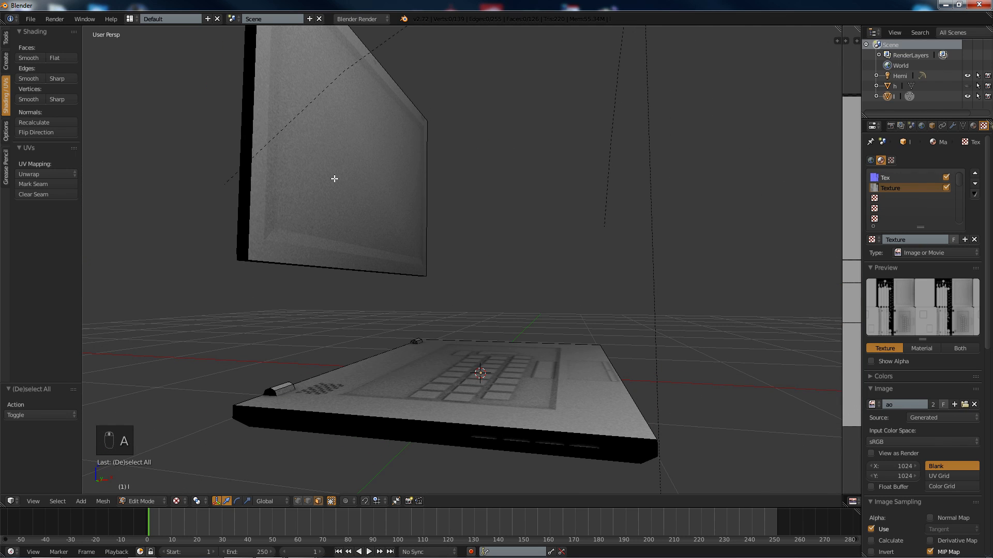
{"action": "key", "text": "Tab"}
{"action": "scroll", "coordinate": [334, 179], "scroll_direction": "down", "scroll_amount": 5}
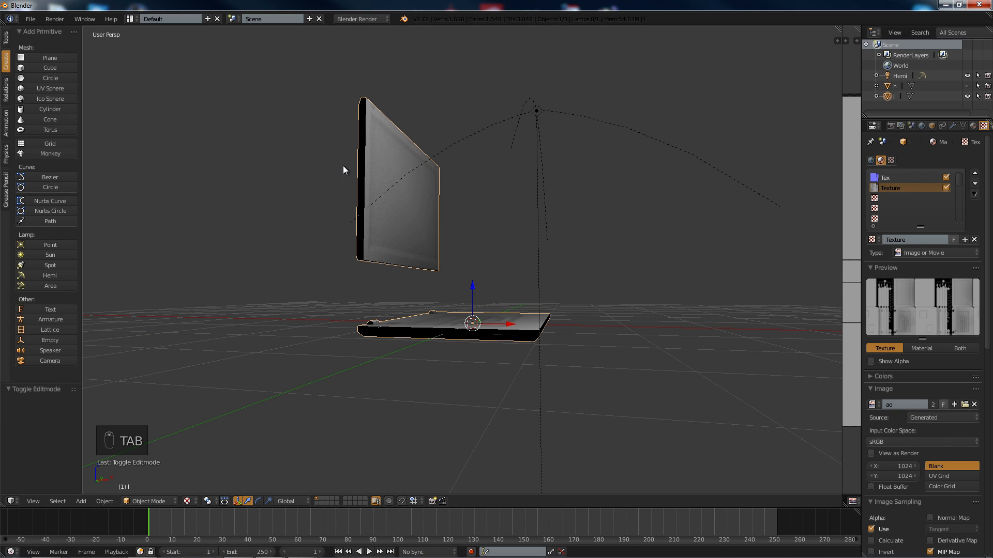
{"action": "key", "text": "z"}
{"action": "key", "text": "z"}
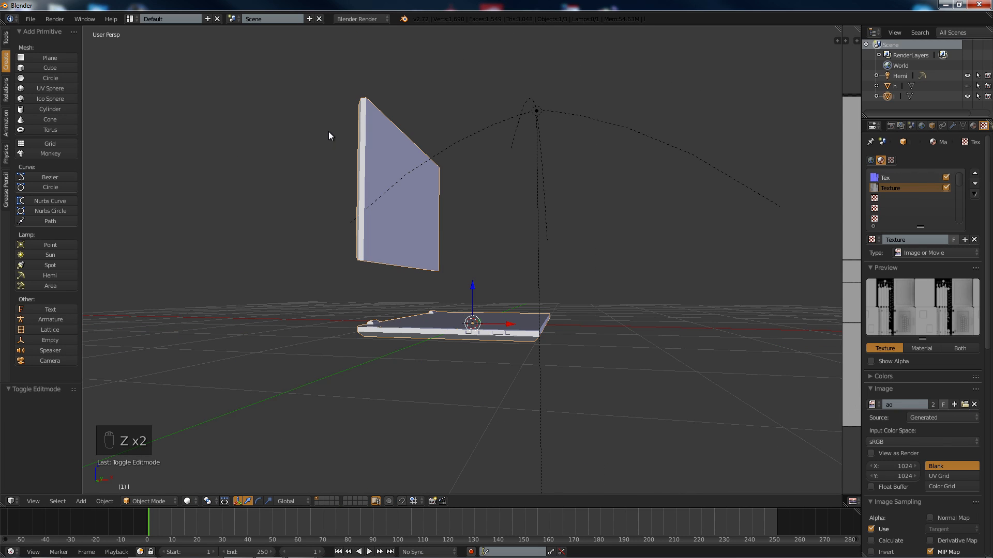
Step: In Edit Mode with wireframe shading, box-select the laptop's screen panel and move it -0.722 along Z
{"action": "scroll", "coordinate": [395, 188], "scroll_direction": "up", "scroll_amount": 2}
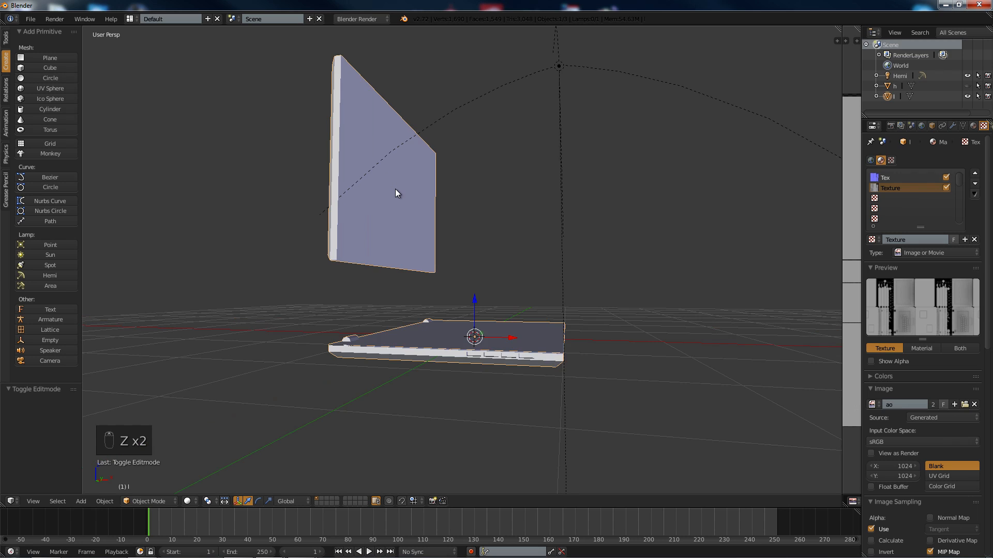
{"action": "key", "text": "Tab"}
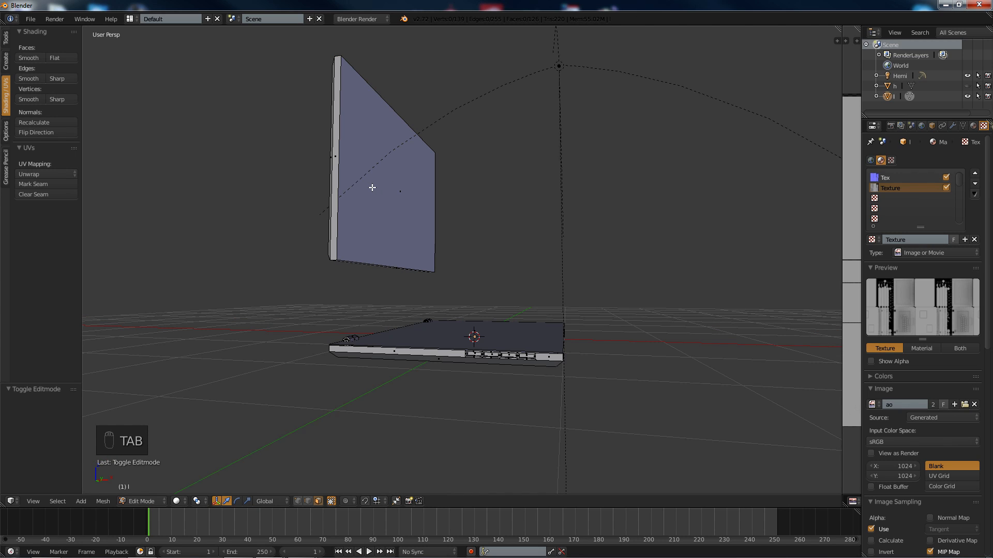
{"action": "key", "text": "z"}
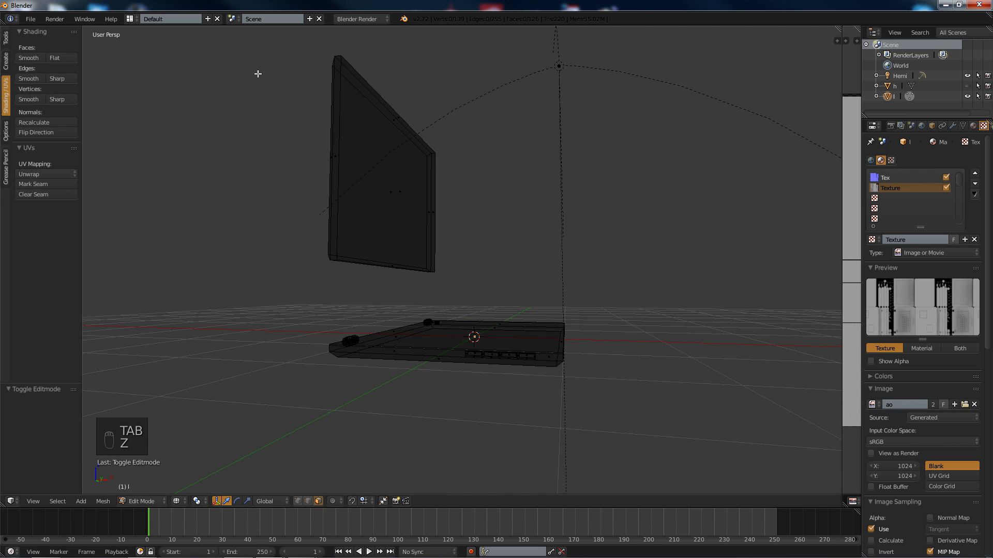
{"action": "key", "text": "b"}
{"action": "left_click_drag", "start_coordinate": [245, 26], "coordinate": [504, 275]}
{"action": "left_click_drag", "start_coordinate": [509, 278], "coordinate": [510, 278]}
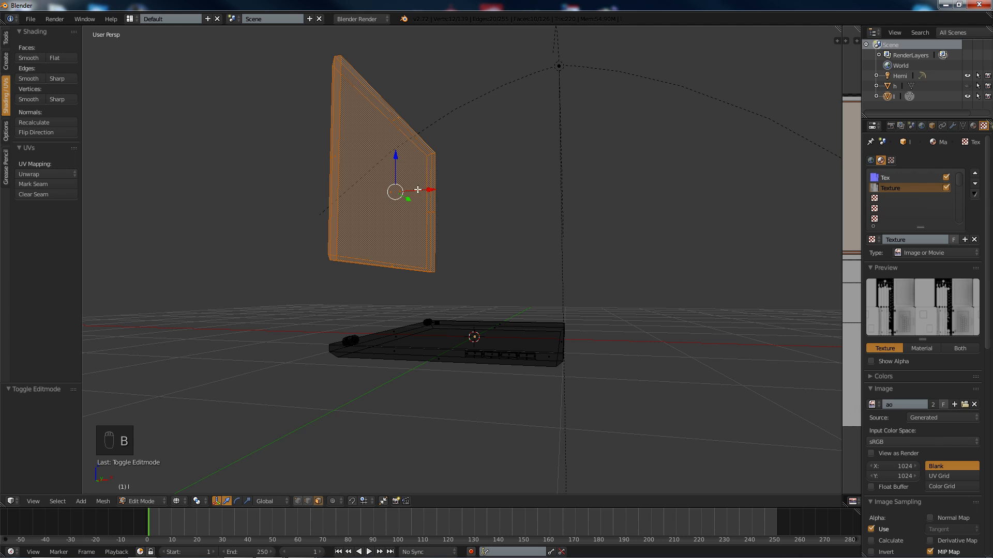
{"action": "left_click_drag", "start_coordinate": [392, 156], "coordinate": [394, 217]}
Step: Rotate the selected screen panel -6.866° about the Y axis
{"action": "scroll", "coordinate": [401, 301], "scroll_direction": "up", "scroll_amount": 4}
{"action": "middle_click_drag", "start_coordinate": [414, 304], "coordinate": [539, 211]}
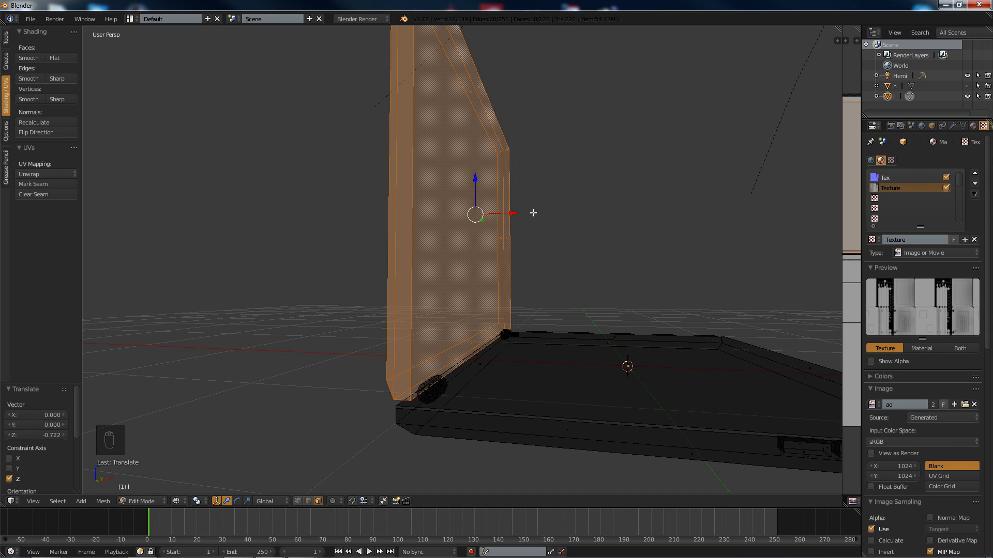
{"action": "key", "text": "r"}
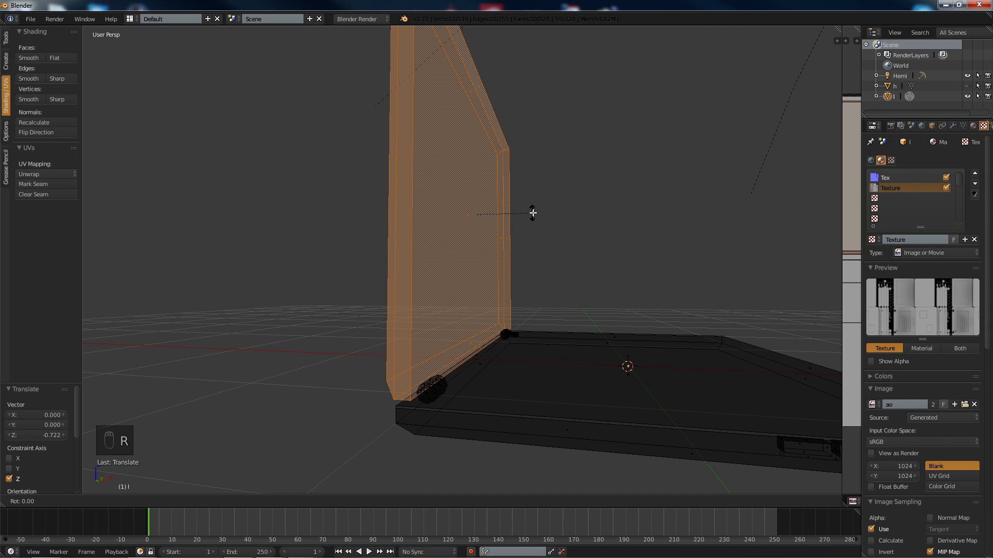
{"action": "key", "text": "y"}
{"action": "left_click", "coordinate": [533, 206]}
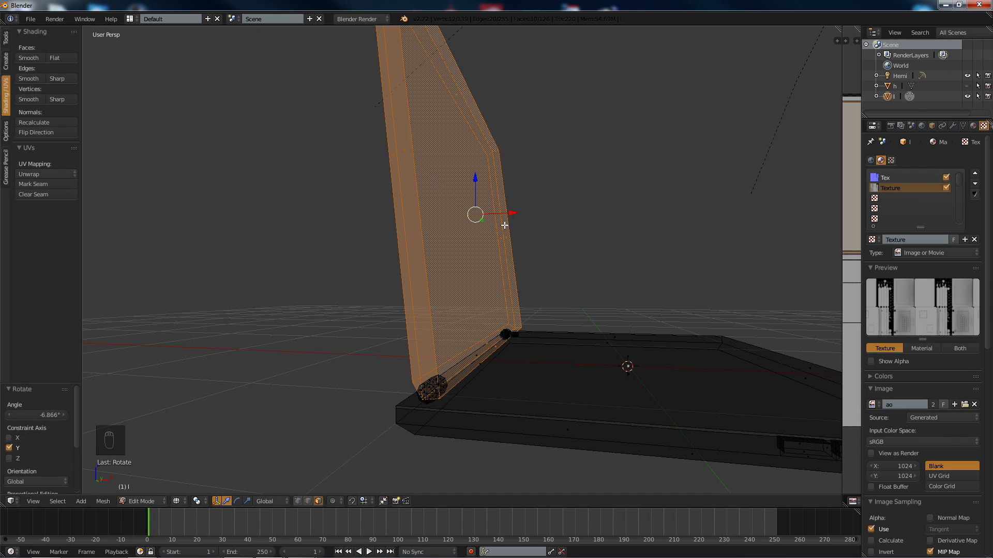
Step: Shift the screen panel about -0.01 along X and move it 0.053 along Z
{"action": "key", "text": "g"}
{"action": "key", "text": "x"}
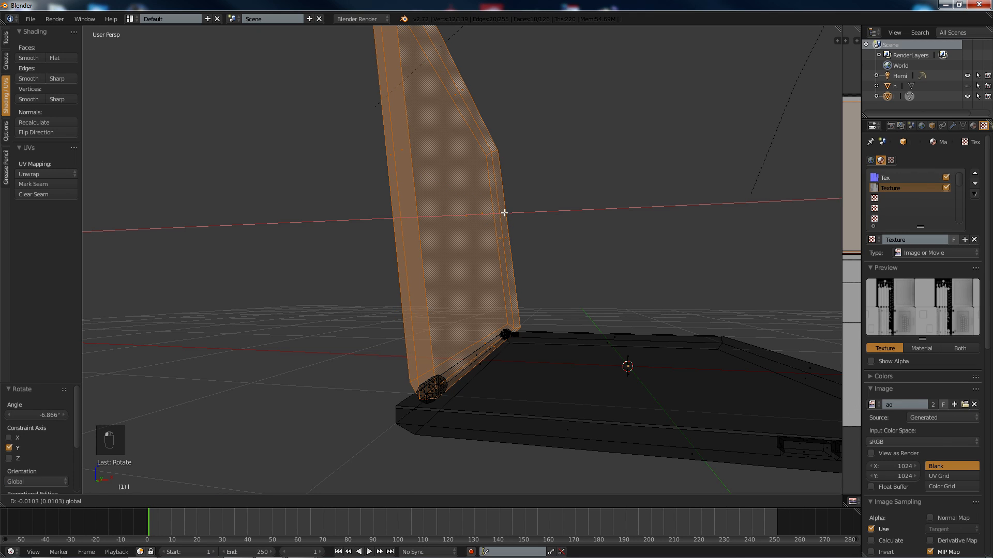
{"action": "left_click", "coordinate": [505, 213]}
{"action": "key", "text": "g"}
{"action": "key", "text": "z"}
{"action": "left_click", "coordinate": [473, 174]}
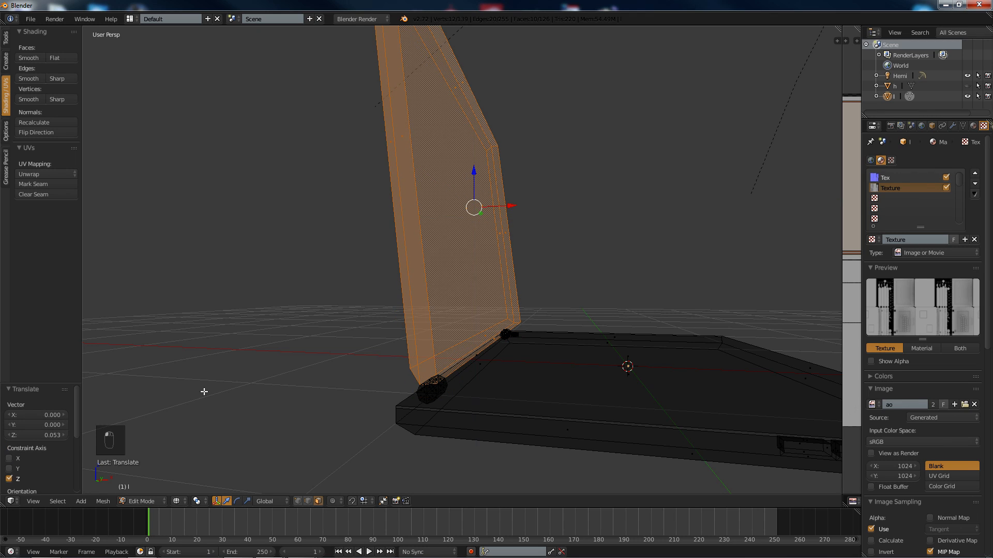
Step: Return to Solid shading and move the screen panel -0.055 along Z toward the hinges
{"action": "key", "text": "z"}
{"action": "mouse_move", "coordinate": [490, 315]}
{"action": "middle_mouse_down"}
{"action": "mouse_move", "coordinate": [498, 272]}
{"action": "mouse_move", "coordinate": [505, 279]}
{"action": "middle_mouse_up"}
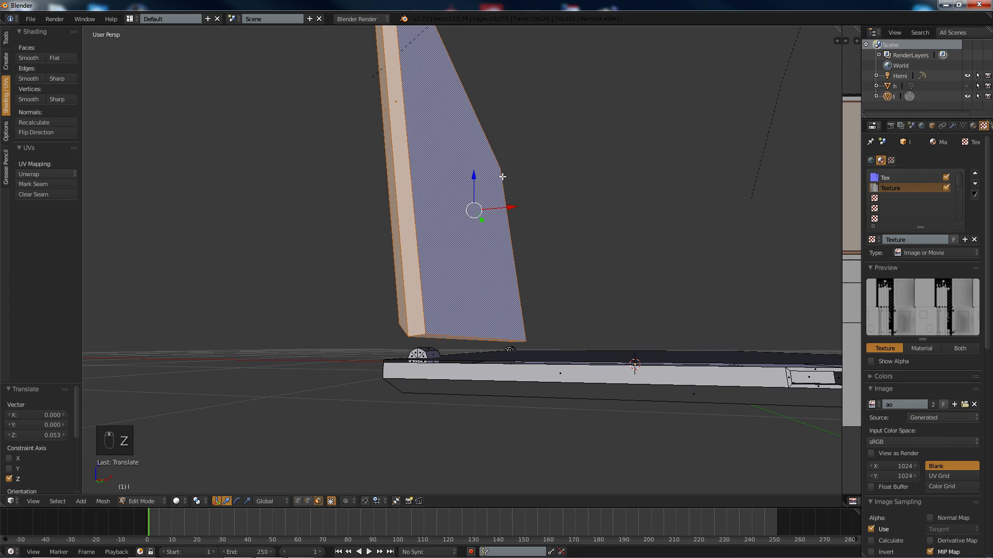
{"action": "left_click_drag", "start_coordinate": [474, 176], "coordinate": [473, 185]}
{"action": "middle_click_drag", "start_coordinate": [473, 185], "coordinate": [529, 233]}
{"action": "middle_click_drag", "start_coordinate": [664, 385], "coordinate": [500, 327]}
{"action": "middle_click_drag", "start_coordinate": [403, 303], "coordinate": [338, 304]}
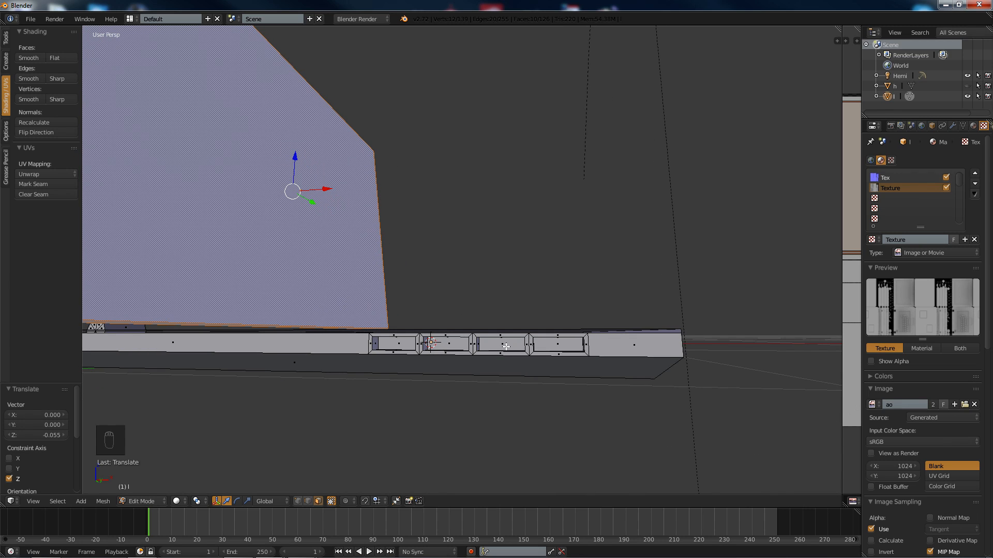
Step: Move the selected screen panel of the laptop -0.069 along X
{"action": "middle_click_drag", "start_coordinate": [242, 295], "coordinate": [290, 295]}
{"action": "left_click_drag", "start_coordinate": [232, 103], "coordinate": [234, 105]}
{"action": "left_click_drag", "start_coordinate": [269, 145], "coordinate": [253, 146]}
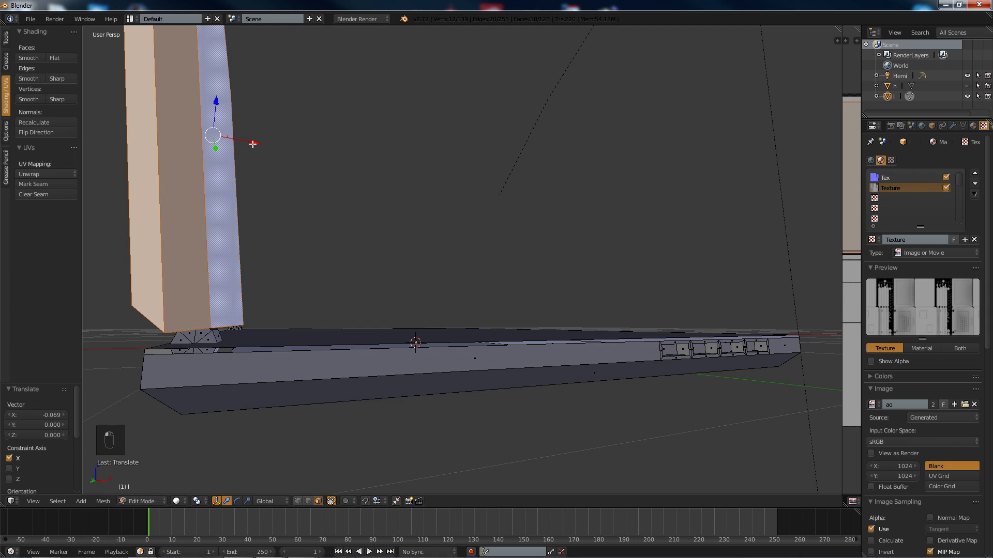
Step: In a wireframe right orthographic view, box-select only the upper vertices of the side strip that holds the four ports on the base
{"action": "right_click", "coordinate": [417, 363]}
{"action": "middle_click_drag", "start_coordinate": [548, 351], "coordinate": [481, 354]}
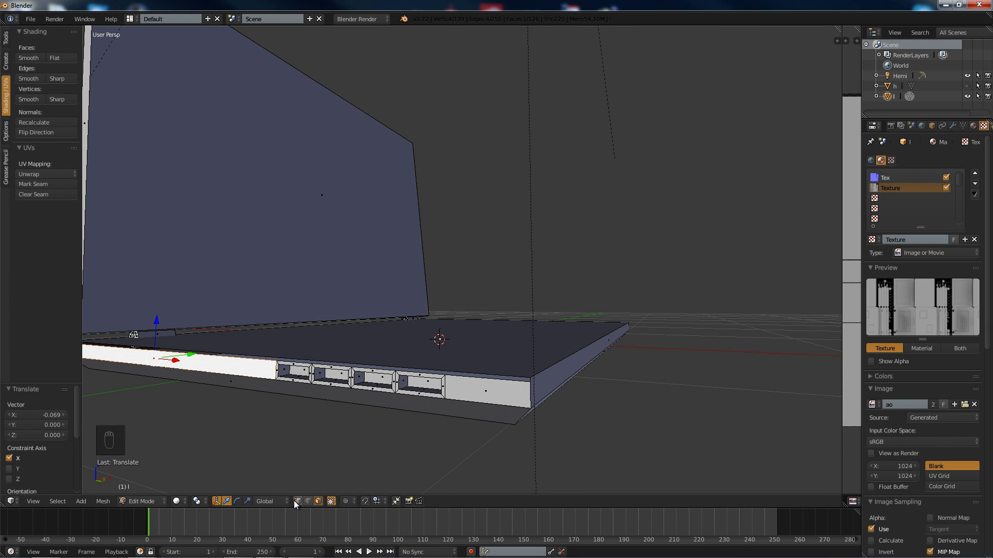
{"action": "key", "text": "KP_1"}
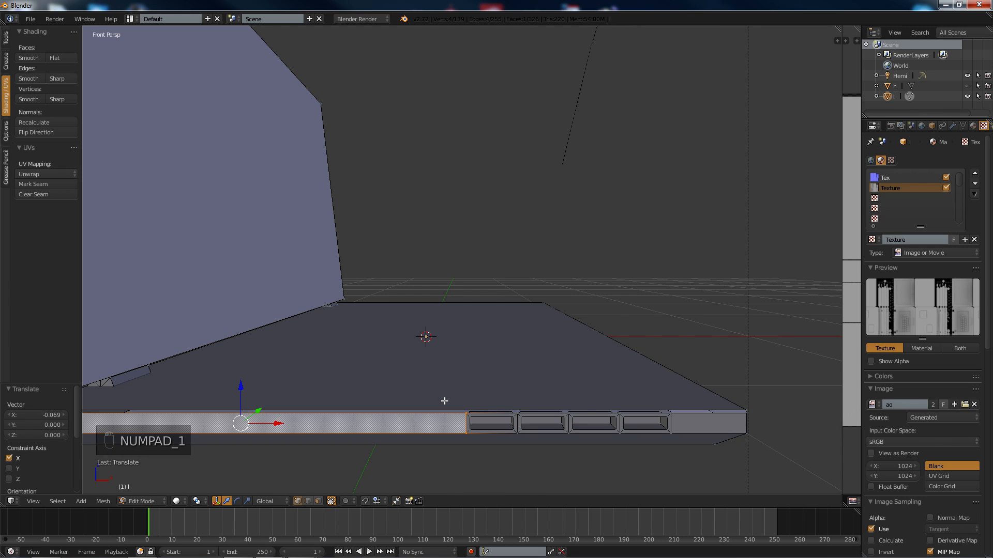
{"action": "key", "text": "KP_5"}
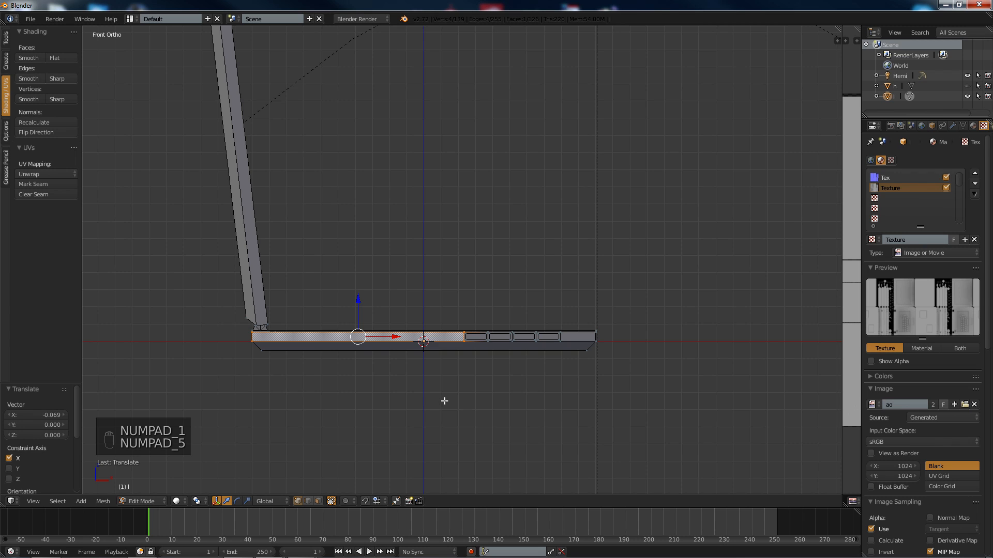
{"action": "key", "text": "KP_3"}
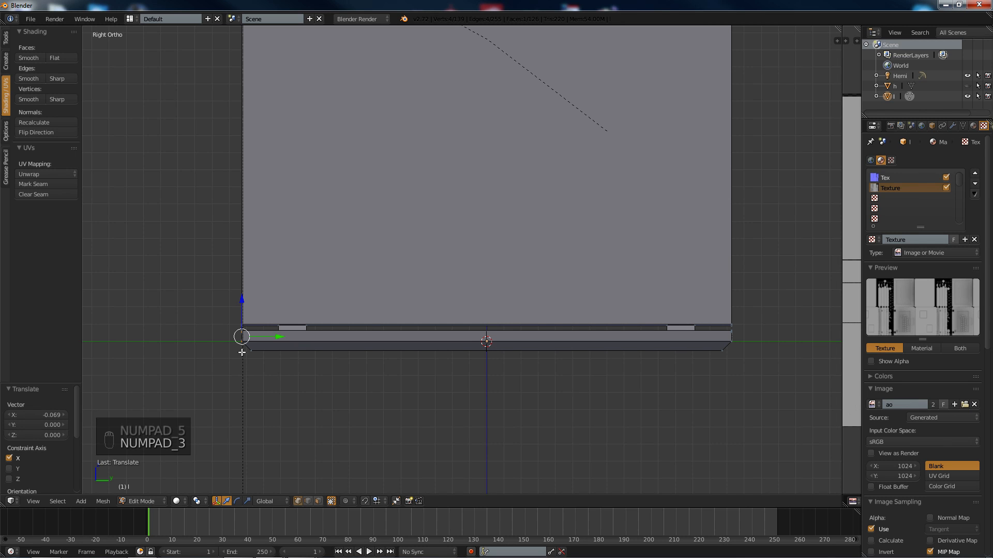
{"action": "middle_click_drag", "start_coordinate": [241, 351], "coordinate": [359, 335], "text": "shift"}
{"action": "scroll", "coordinate": [349, 341], "scroll_direction": "up", "scroll_amount": 5}
{"action": "middle_click_drag", "start_coordinate": [276, 372], "coordinate": [429, 290], "text": "shift"}
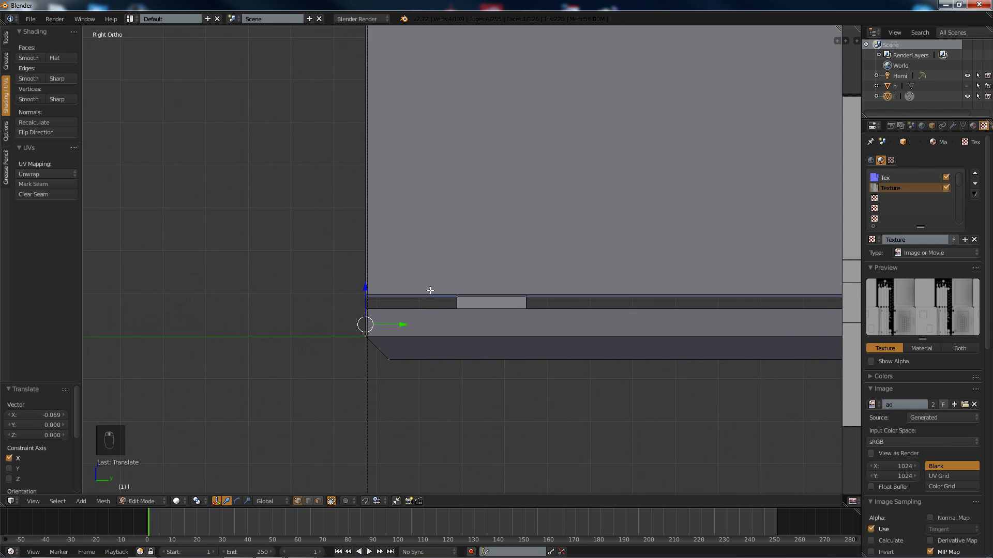
{"action": "scroll", "coordinate": [299, 350], "scroll_direction": "up", "scroll_amount": 4}
{"action": "middle_click_drag", "start_coordinate": [313, 341], "coordinate": [429, 259], "text": "shift"}
{"action": "scroll", "coordinate": [394, 301], "scroll_direction": "up", "scroll_amount": 3}
{"action": "middle_click_drag", "start_coordinate": [328, 330], "coordinate": [403, 290], "text": "shift"}
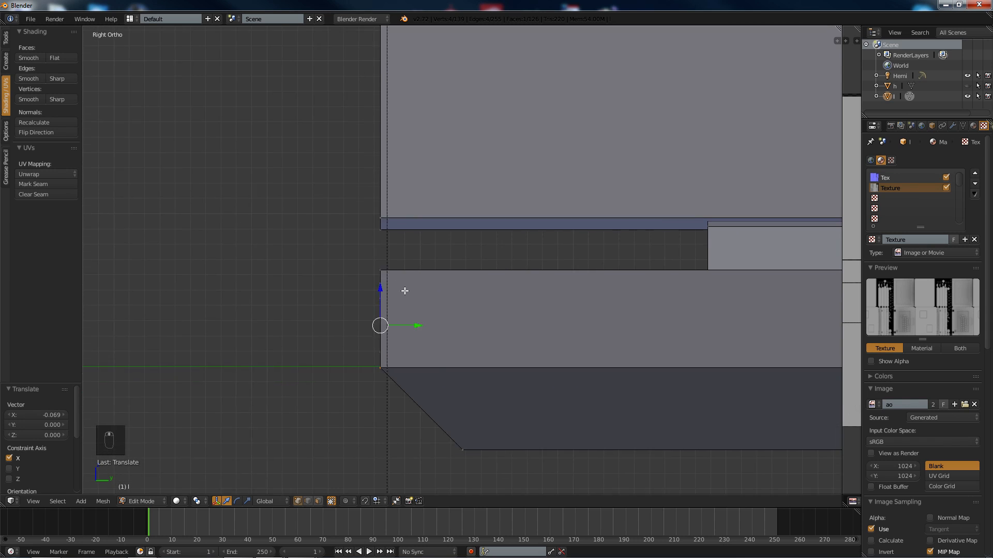
{"action": "scroll", "coordinate": [426, 281], "scroll_direction": "up", "scroll_amount": 3}
{"action": "key", "text": "z"}
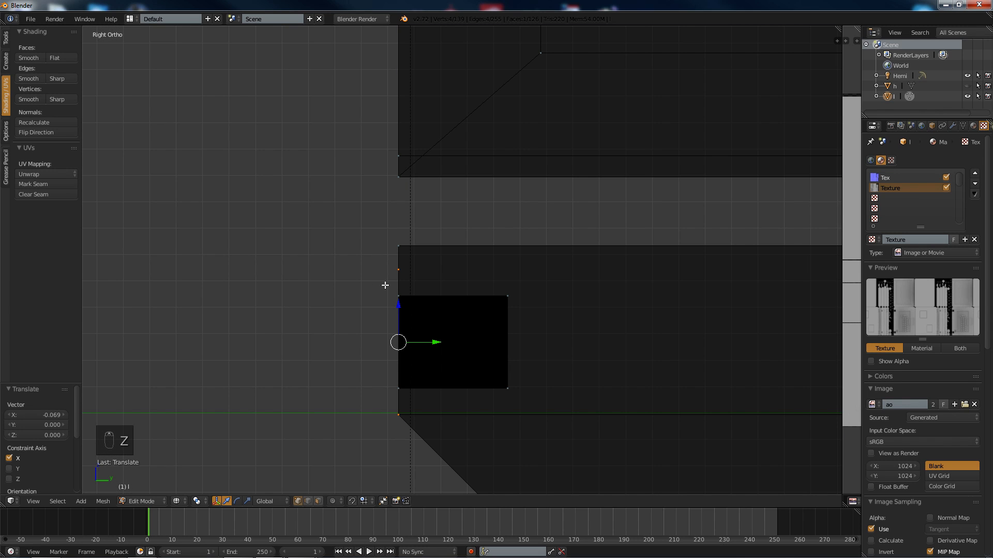
{"action": "key", "text": "a"}
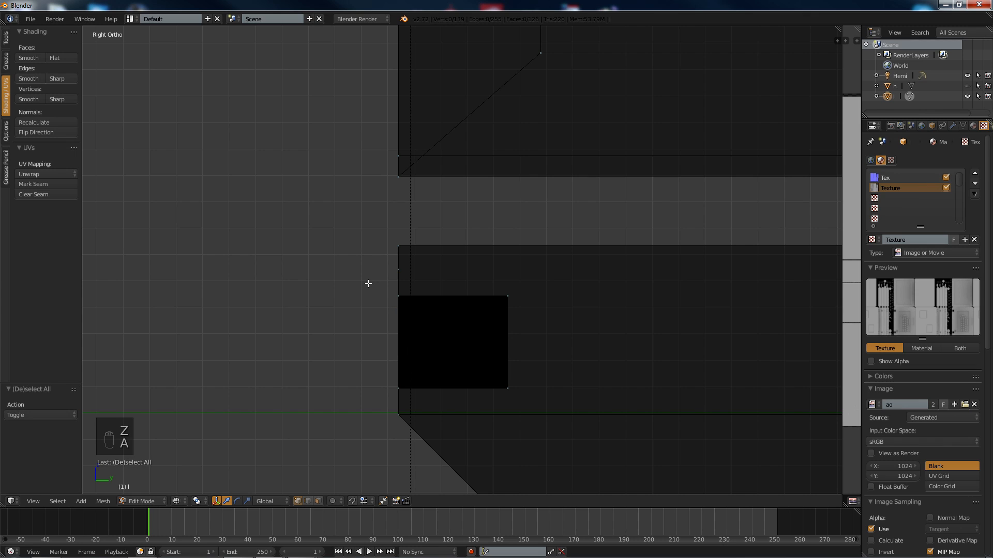
{"action": "key", "text": "b"}
{"action": "left_click_drag", "start_coordinate": [376, 269], "coordinate": [396, 222]}
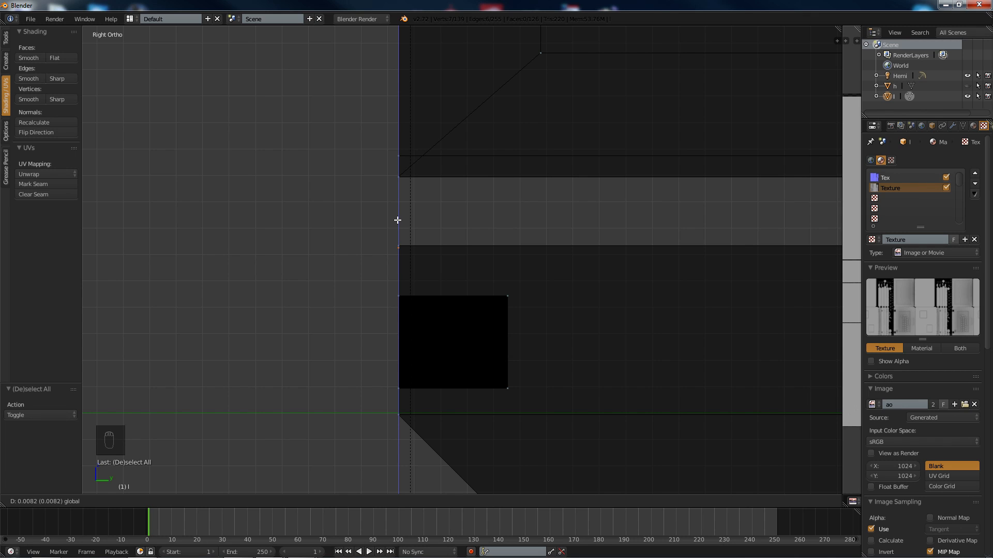
Step: Move the strip's upper vertices 0.009 and -0.006 along Z, and with Vertex snapping move them 0.006 up to the base's top edge
{"action": "left_click_drag", "start_coordinate": [396, 219], "coordinate": [397, 218]}
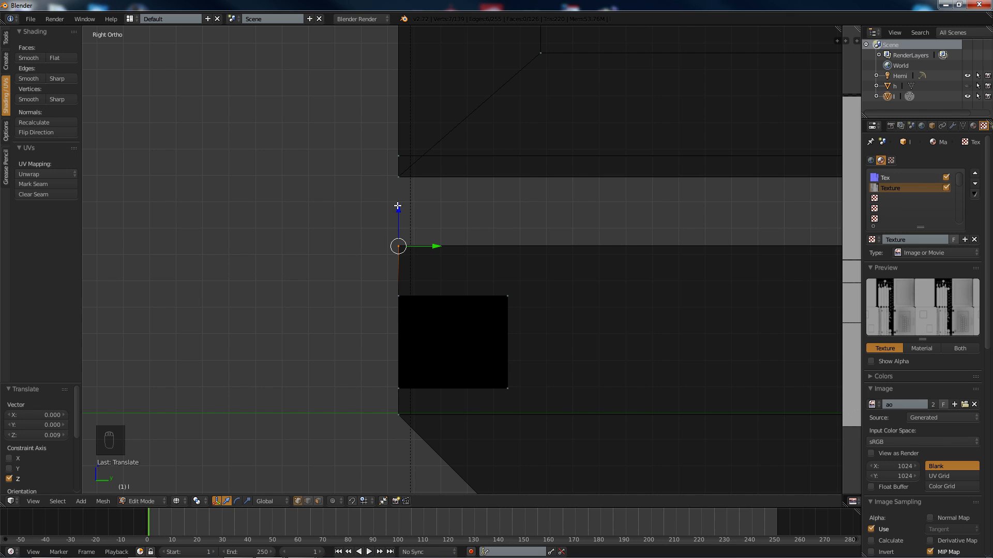
{"action": "left_click_drag", "start_coordinate": [397, 206], "coordinate": [397, 222]}
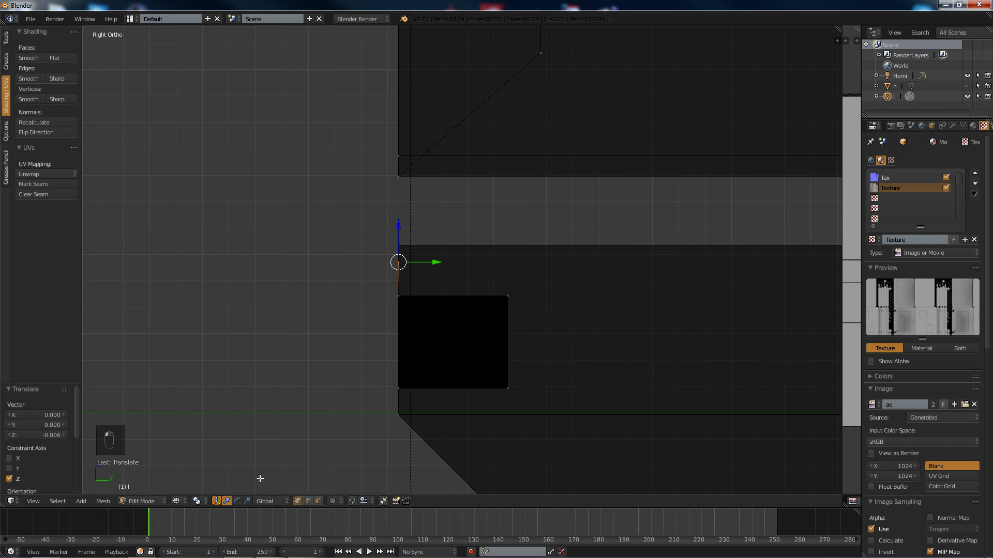
{"action": "left_click", "coordinate": [351, 501]}
{"action": "left_click", "coordinate": [363, 501]}
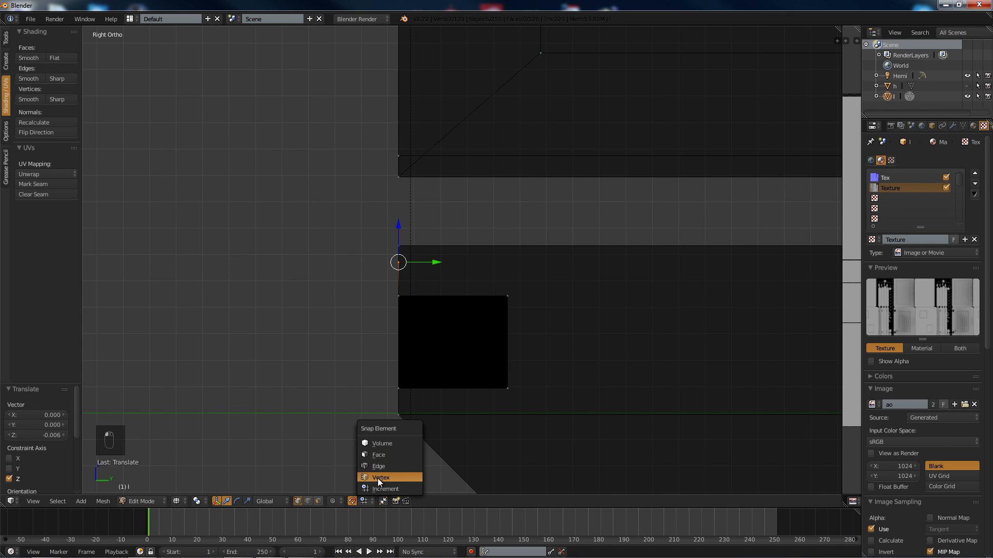
{"action": "left_click", "coordinate": [380, 477]}
{"action": "left_click_drag", "start_coordinate": [399, 222], "coordinate": [397, 245]}
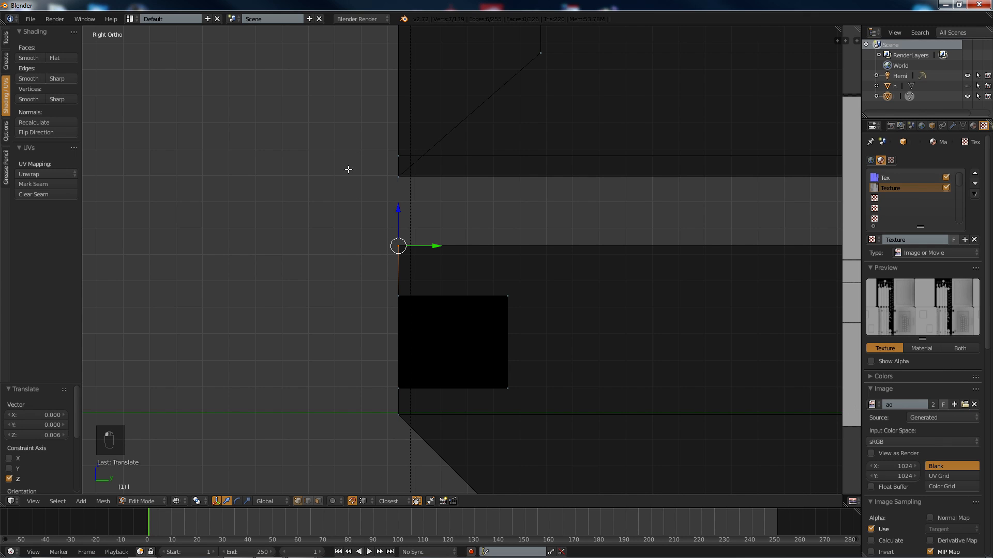
{"action": "left_click", "coordinate": [353, 503]}
Step: Return to the solid perspective view, widen the image editor, and show the laptop with Texture viewport shading
{"action": "middle_click_drag", "start_coordinate": [447, 238], "coordinate": [383, 191]}
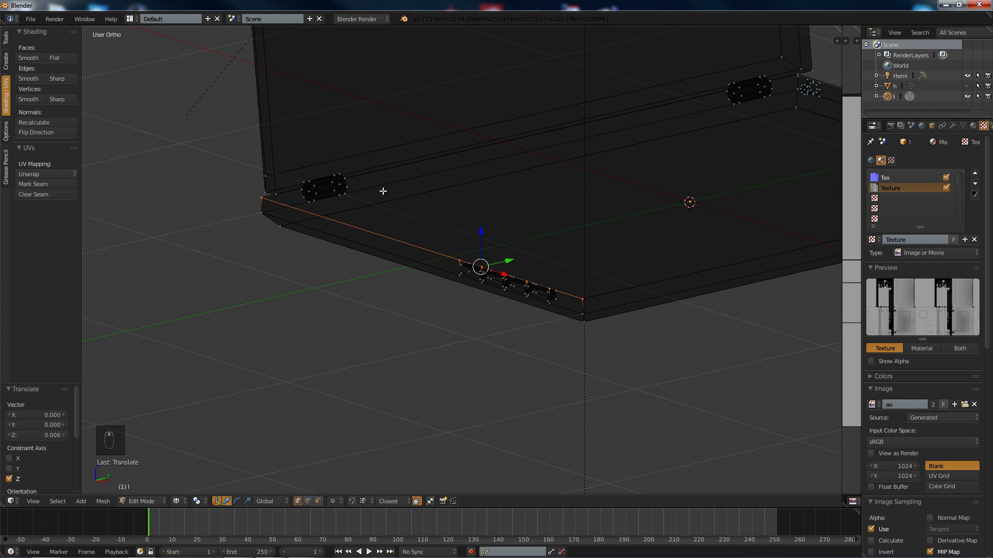
{"action": "key", "text": "z"}
{"action": "key", "text": "KP_5"}
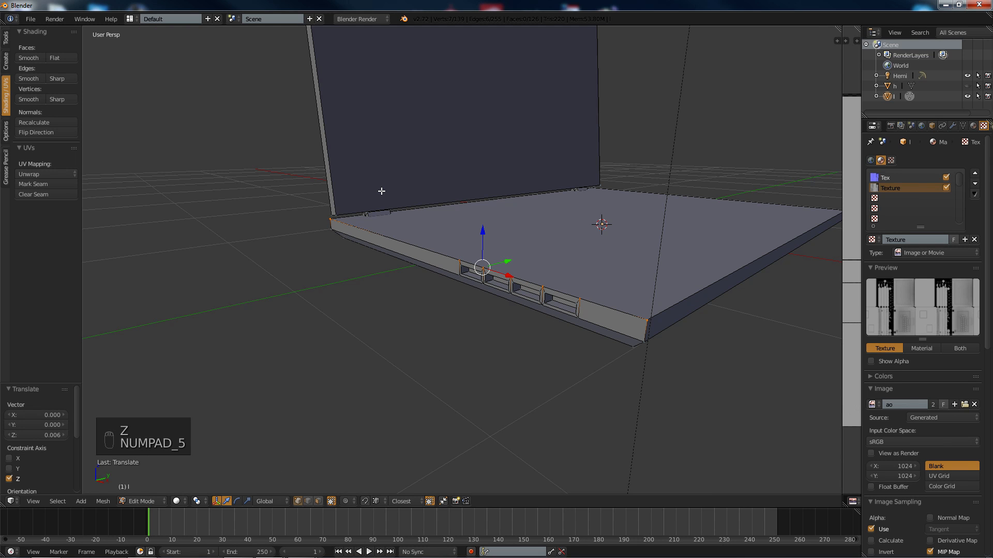
{"action": "scroll", "coordinate": [385, 195], "scroll_direction": "up", "scroll_amount": 3}
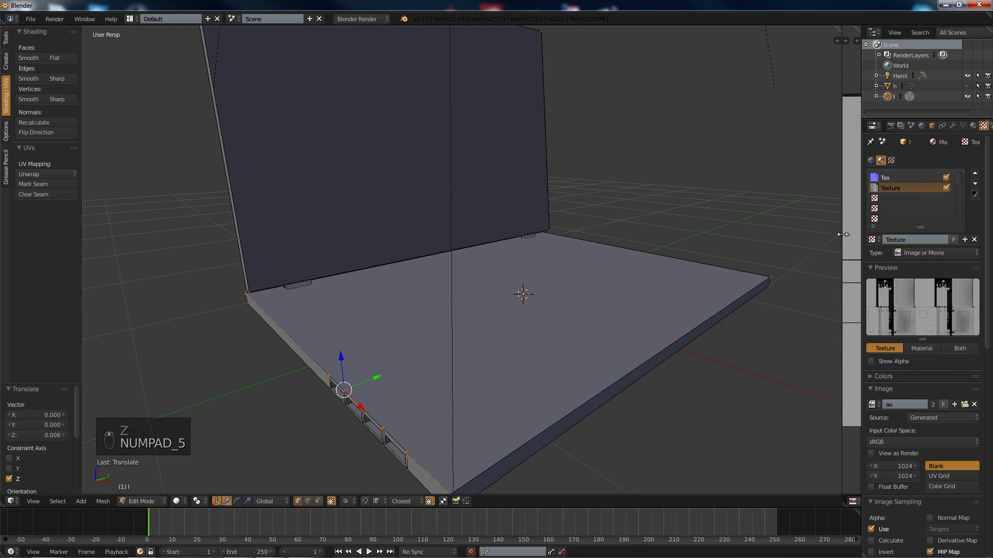
{"action": "left_click_drag", "start_coordinate": [844, 243], "coordinate": [479, 269]}
{"action": "middle_click_drag", "start_coordinate": [278, 301], "coordinate": [341, 288]}
{"action": "left_click", "coordinate": [176, 501]}
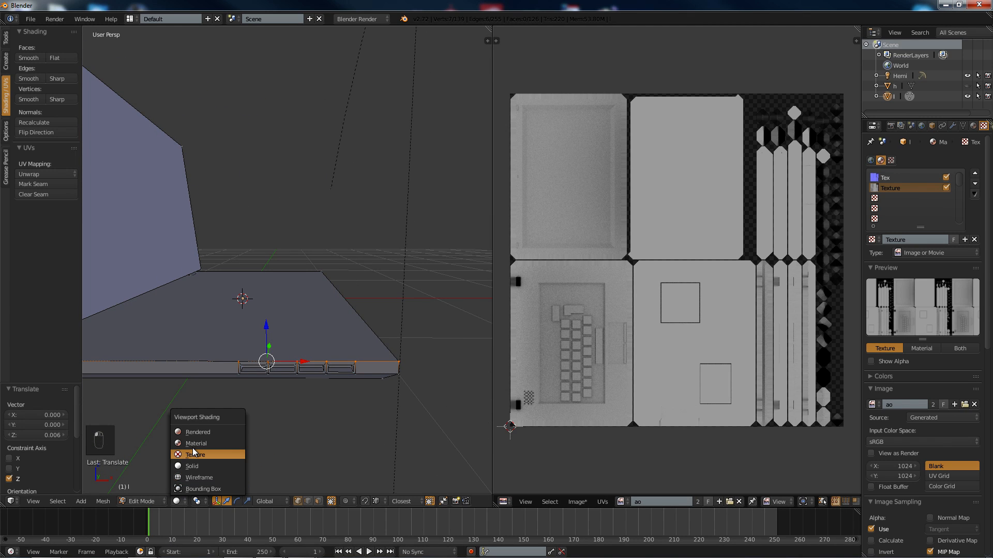
{"action": "left_click", "coordinate": [195, 455]}
{"action": "mouse_move", "coordinate": [242, 372]}
{"action": "middle_mouse_down"}
{"action": "mouse_move", "coordinate": [321, 298]}
{"action": "mouse_move", "coordinate": [249, 354]}
{"action": "mouse_move", "coordinate": [227, 357]}
{"action": "middle_mouse_up"}
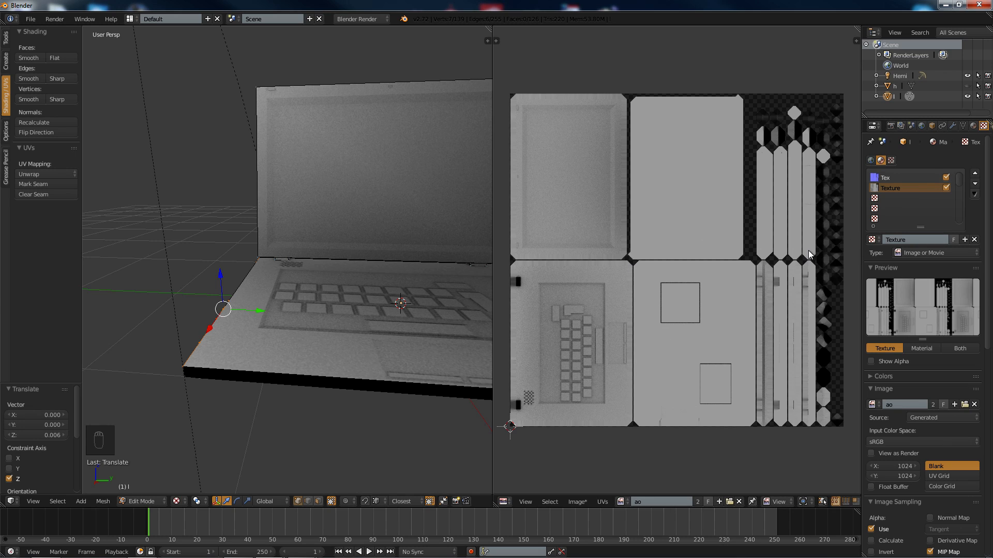
Step: Rename the ao image in the image editor as xx
{"action": "left_click", "coordinate": [652, 500]}
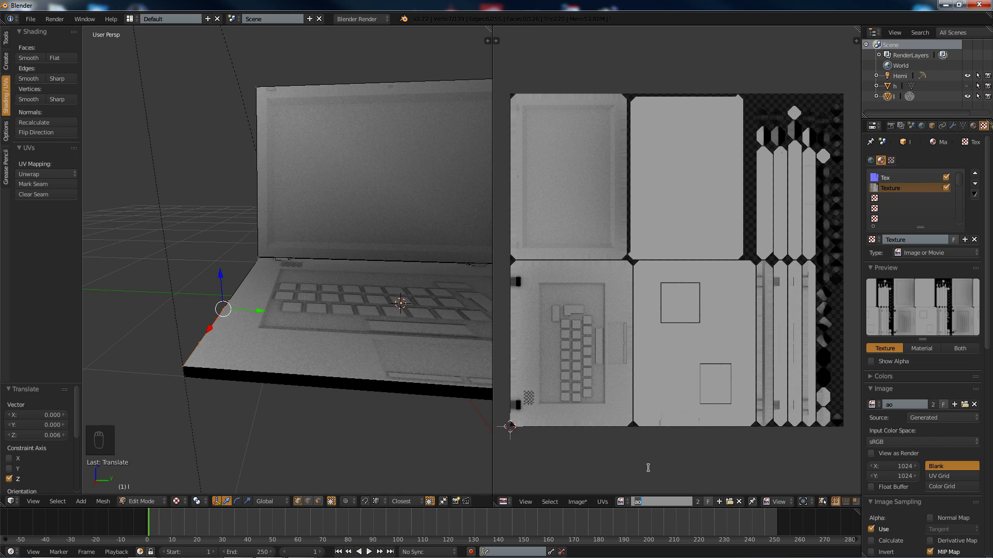
{"action": "type", "text": "xx"}
{"action": "left_click", "coordinate": [620, 502]}
Step: Show the nor image in the image editor and rename it as x
{"action": "left_click", "coordinate": [620, 501]}
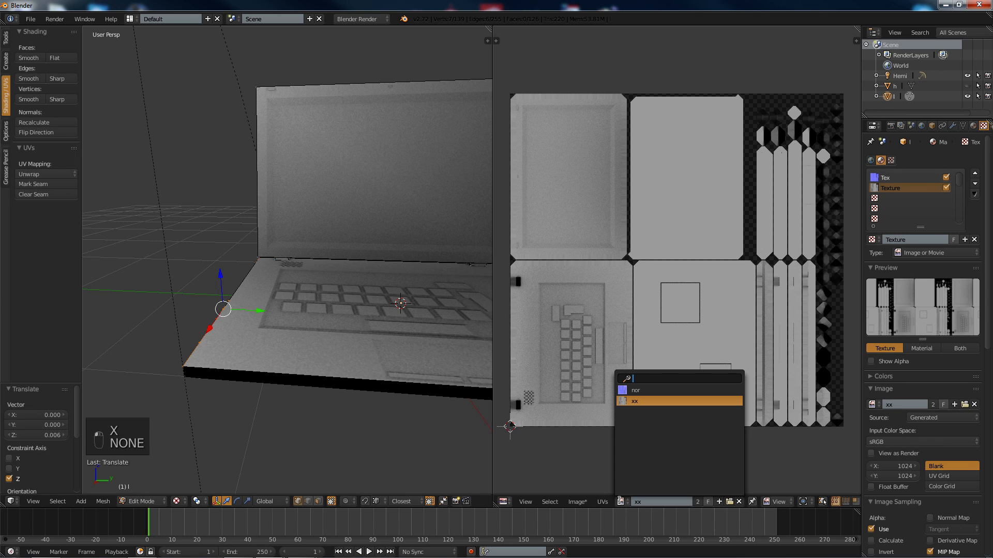
{"action": "left_click", "coordinate": [635, 393]}
{"action": "left_click", "coordinate": [653, 502]}
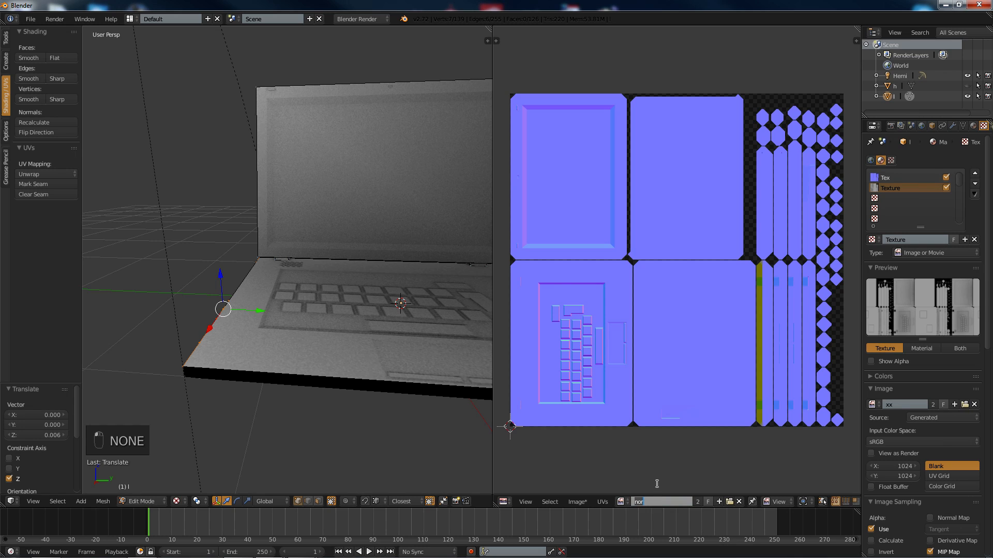
{"action": "type", "text": "x"}
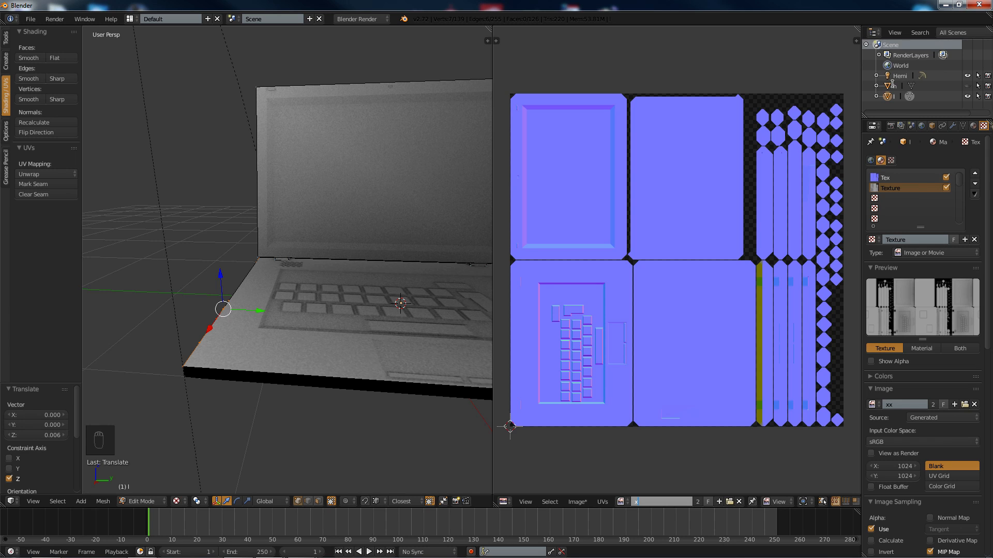
{"action": "key", "text": "Return"}
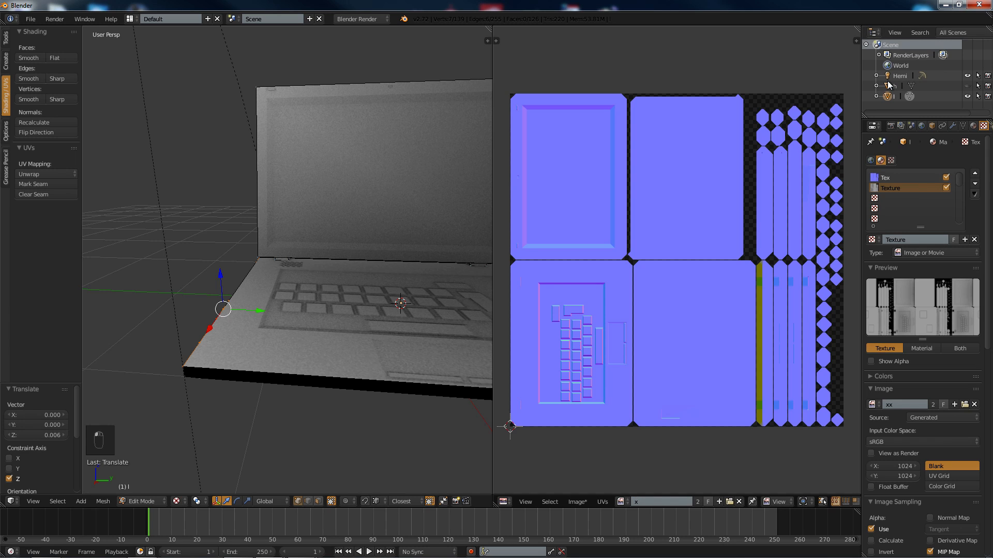
Step: Select the laptop object h in the outliner and make it visible alongside l to compare their screen positions
{"action": "left_click", "coordinate": [888, 86]}
{"action": "left_click", "coordinate": [968, 86]}
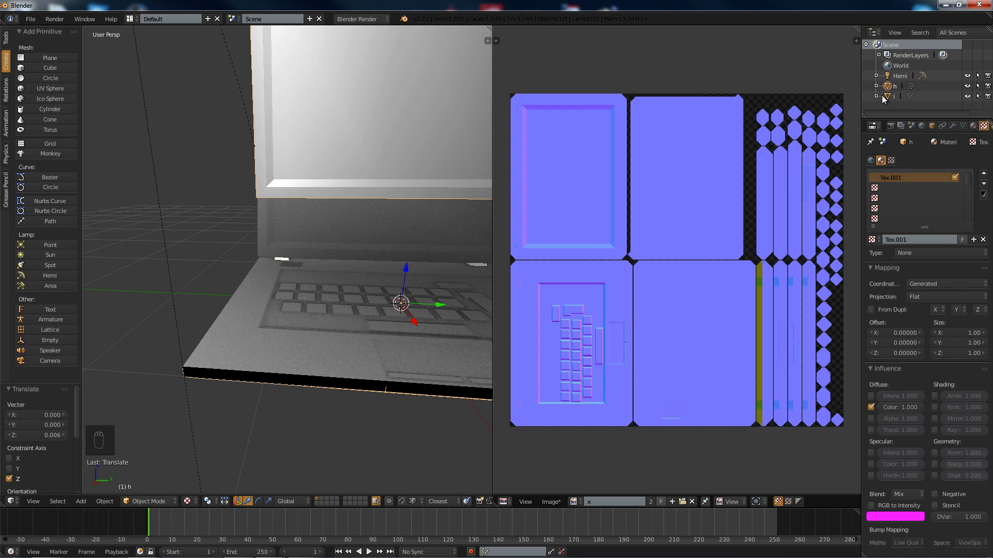
{"action": "middle_click_drag", "start_coordinate": [397, 215], "coordinate": [406, 182]}
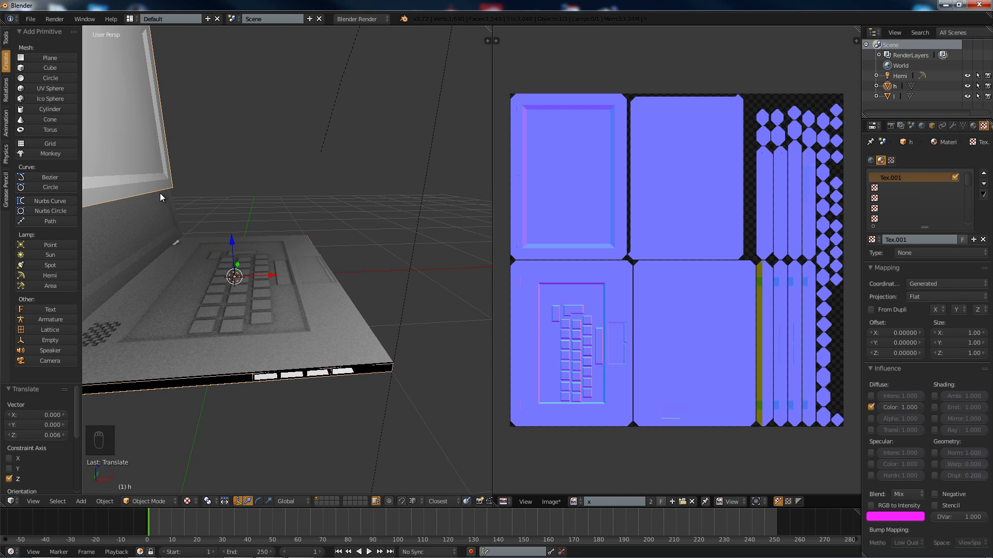
{"action": "middle_click_drag", "start_coordinate": [160, 194], "coordinate": [326, 304]}
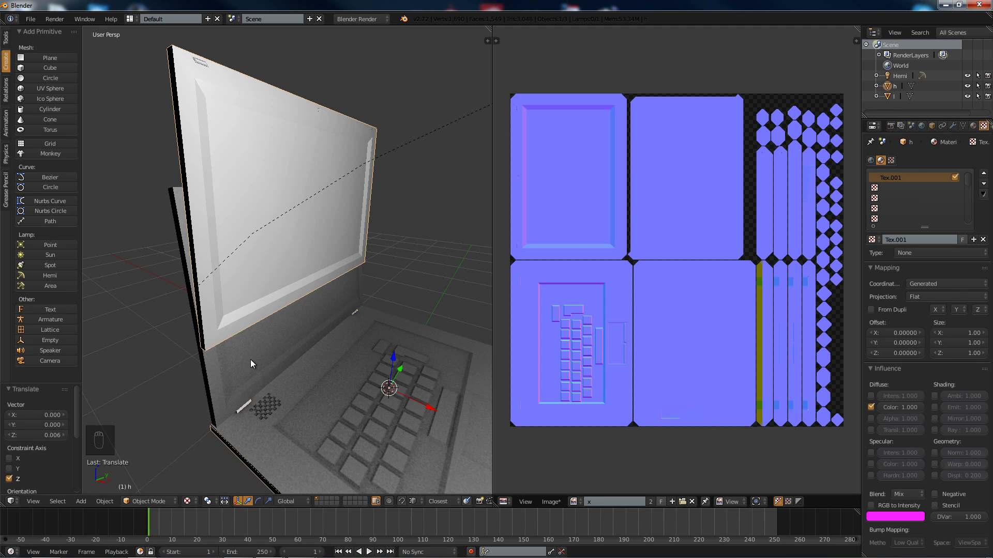
{"action": "middle_click_drag", "start_coordinate": [272, 315], "coordinate": [377, 290]}
Step: In Edit Mode, box-select h's screen panel in a wireframe front orthographic view and move it -0.683 along Z
{"action": "key", "text": "Tab"}
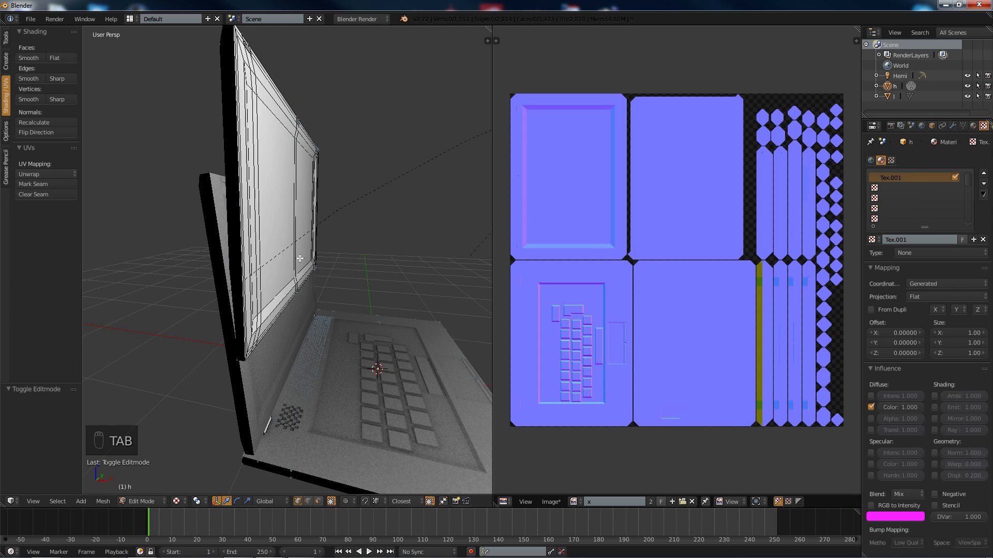
{"action": "key", "text": "KP_1"}
{"action": "key", "text": "KP_5"}
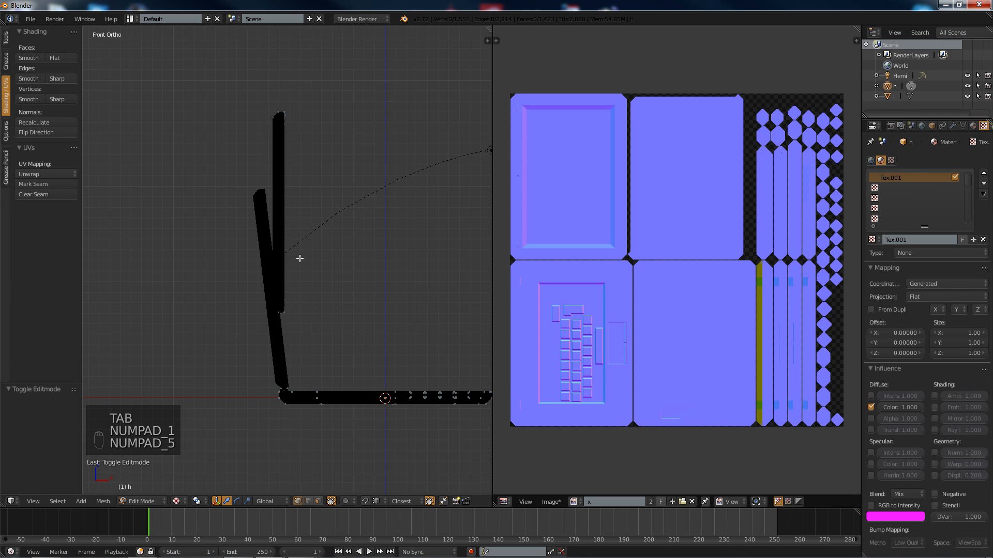
{"action": "key", "text": "z"}
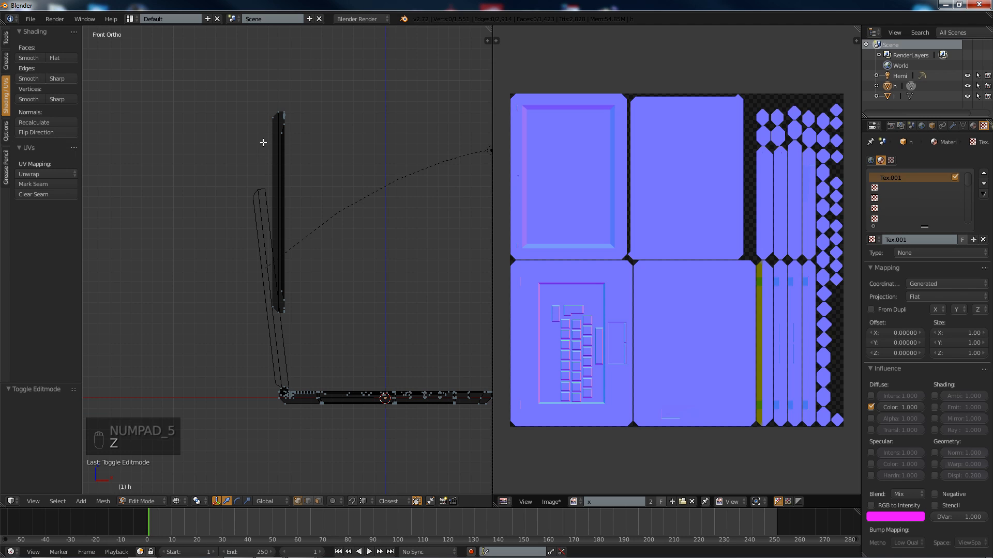
{"action": "key", "text": "b"}
{"action": "left_click_drag", "start_coordinate": [247, 76], "coordinate": [327, 331]}
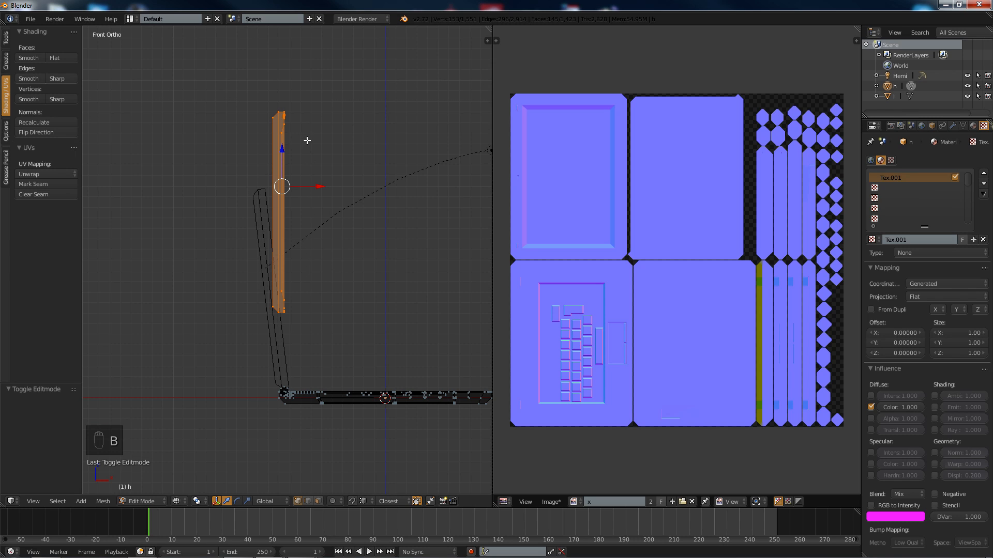
{"action": "left_click_drag", "start_coordinate": [285, 156], "coordinate": [292, 224]}
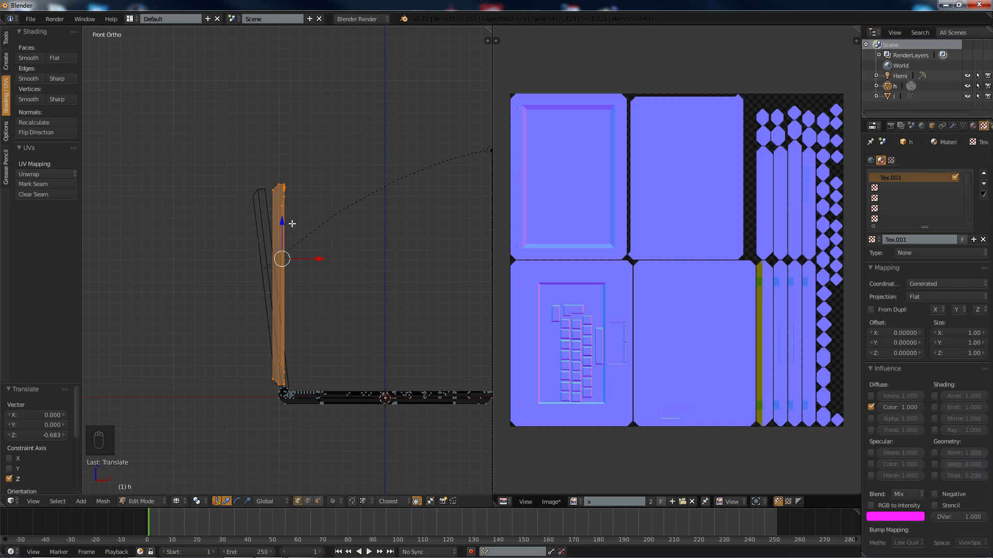
Step: Turn on snapping and move h's screen panel -0.037 along Z toward the hinges
{"action": "left_click", "coordinate": [352, 501]}
{"action": "scroll", "coordinate": [284, 233], "scroll_direction": "up", "scroll_amount": 2}
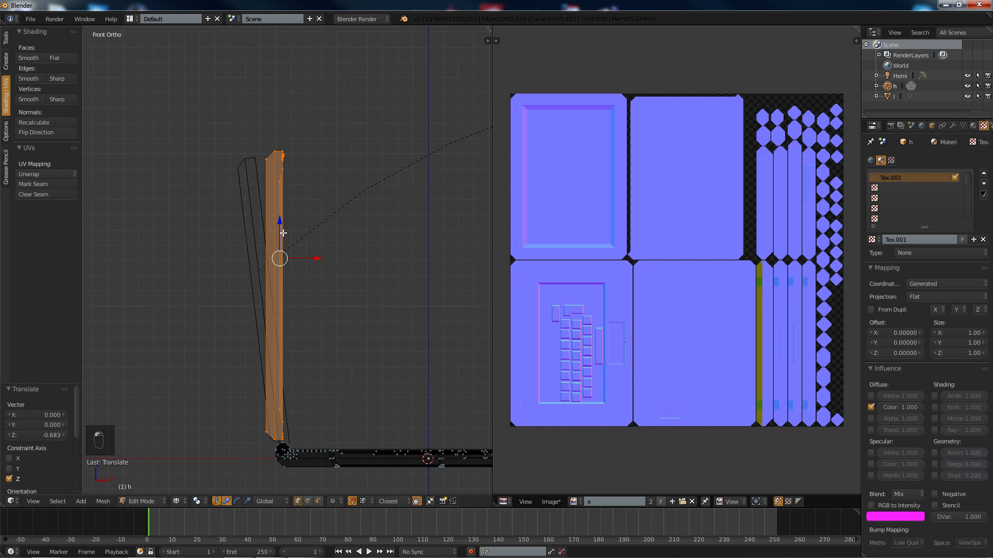
{"action": "middle_click_drag", "start_coordinate": [361, 261], "coordinate": [377, 239], "text": "shift"}
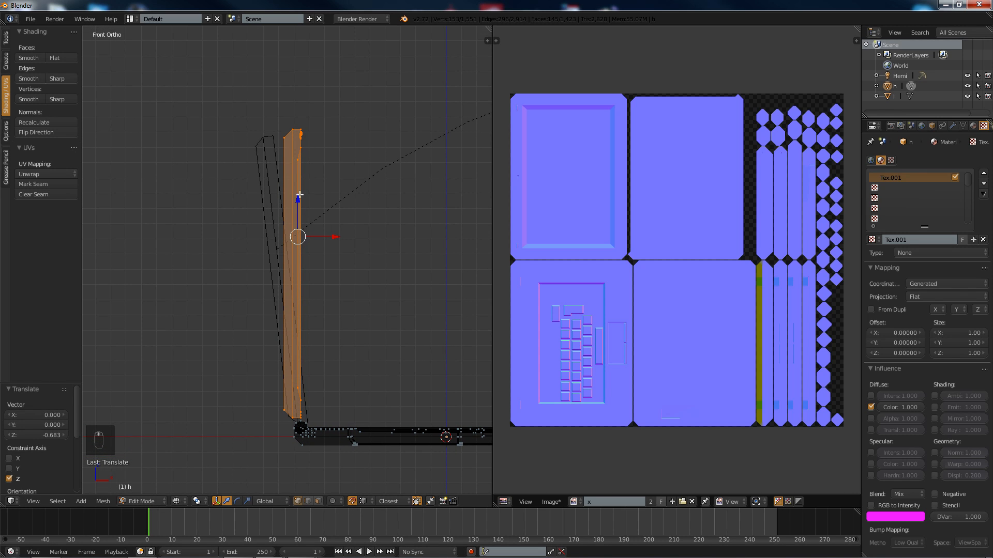
{"action": "left_click_drag", "start_coordinate": [299, 195], "coordinate": [302, 199]}
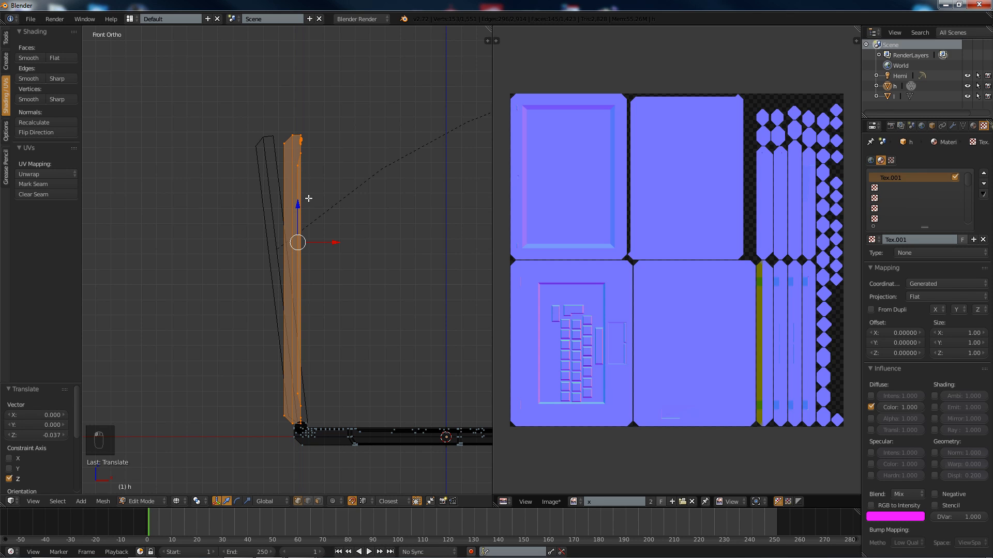
Step: Rotate h's screen panel -8.023° about Y and move it -0.095 along X onto l's screen
{"action": "key", "text": "r"}
{"action": "key", "text": "y"}
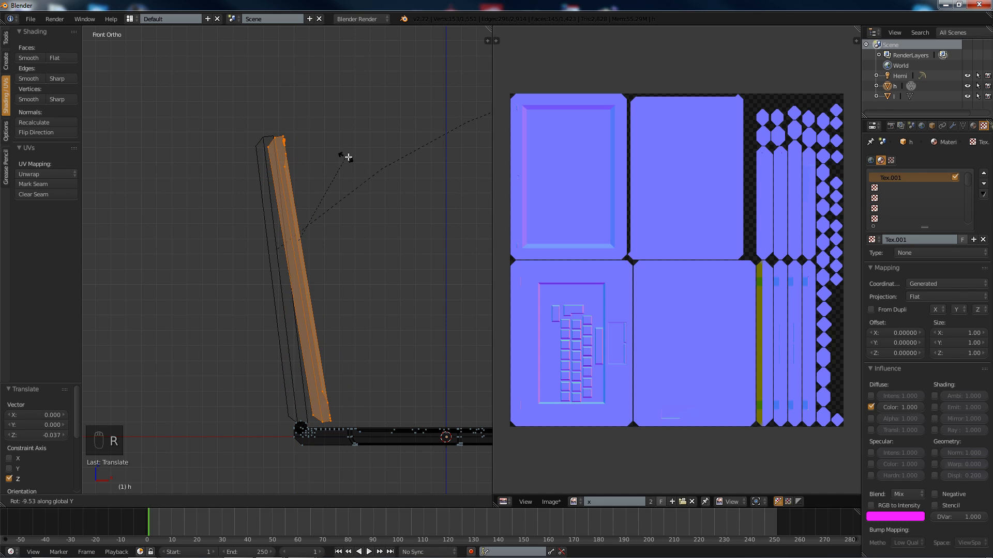
{"action": "left_click", "coordinate": [348, 157]}
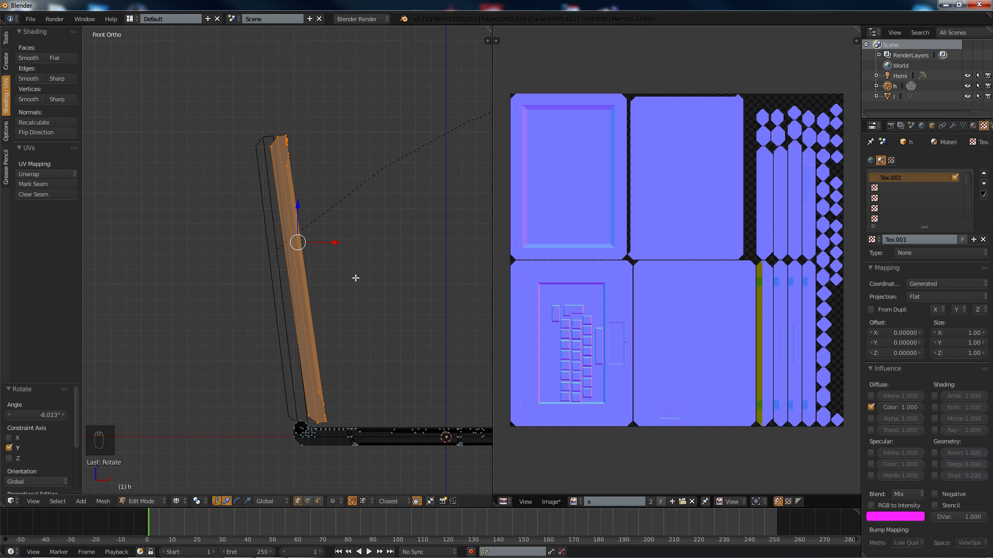
{"action": "left_click_drag", "start_coordinate": [337, 241], "coordinate": [324, 221]}
{"action": "scroll", "coordinate": [323, 222], "scroll_direction": "up", "scroll_amount": 2}
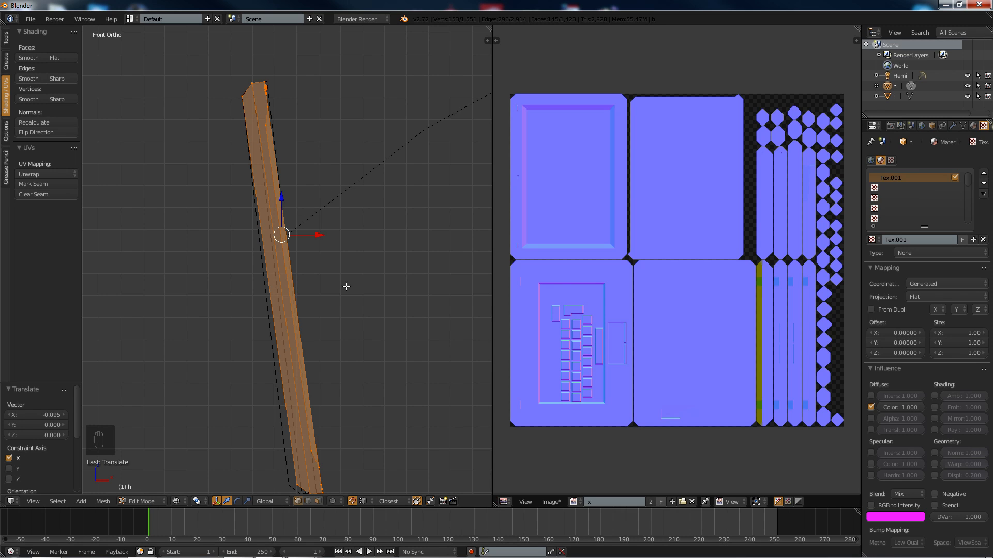
Step: Set the snap element to Face and rotate h's screen panel -0.144° in the front view
{"action": "left_click", "coordinate": [361, 502]}
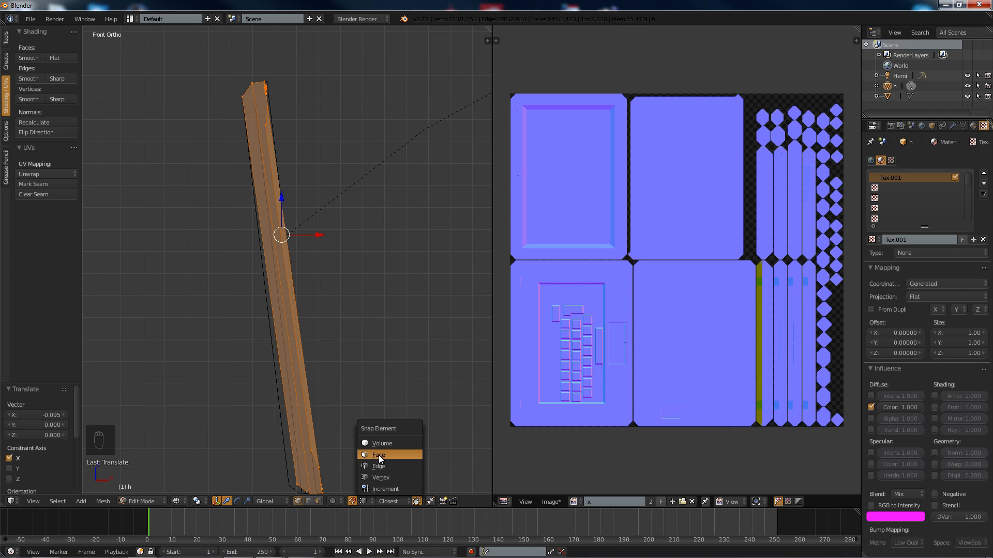
{"action": "left_click", "coordinate": [379, 455]}
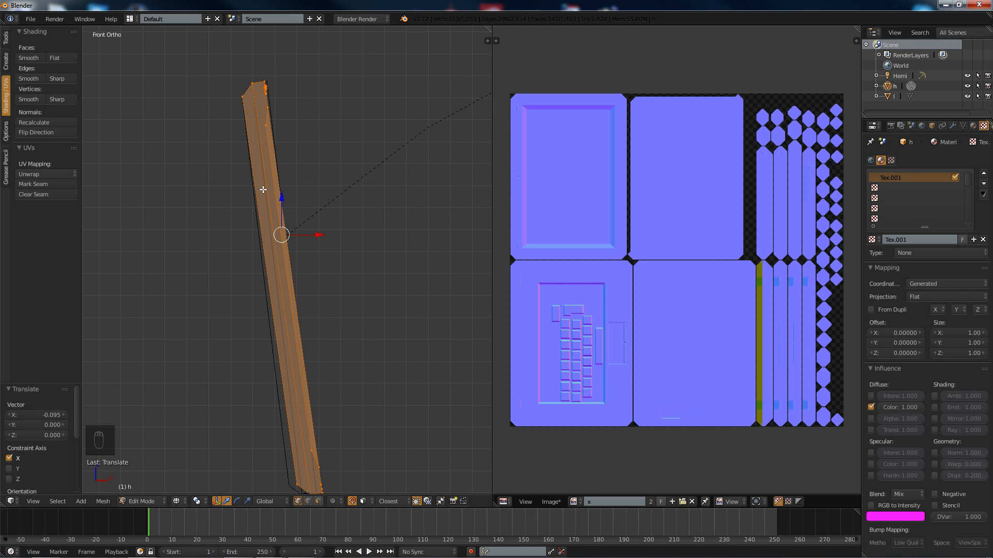
{"action": "key", "text": "r"}
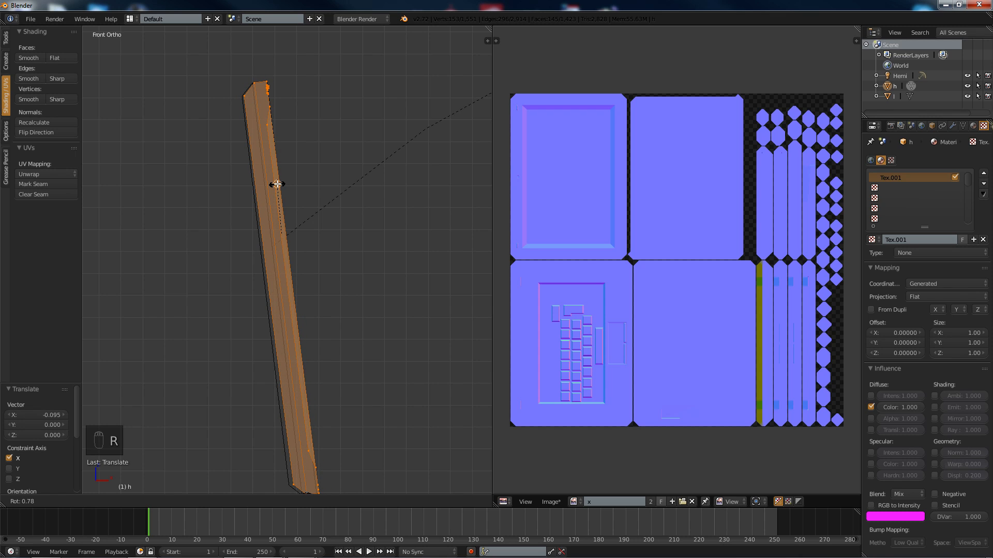
{"action": "left_click", "coordinate": [277, 183]}
Step: Compare the two screens in solid shading from an angle and rotate h's screen panel 1.17° about Y
{"action": "mouse_move", "coordinate": [278, 183]}
{"action": "middle_mouse_down"}
{"action": "mouse_move", "coordinate": [283, 171]}
{"action": "mouse_move", "coordinate": [290, 185]}
{"action": "mouse_move", "coordinate": [341, 184]}
{"action": "mouse_move", "coordinate": [338, 213]}
{"action": "middle_mouse_up"}
{"action": "key", "text": "z"}
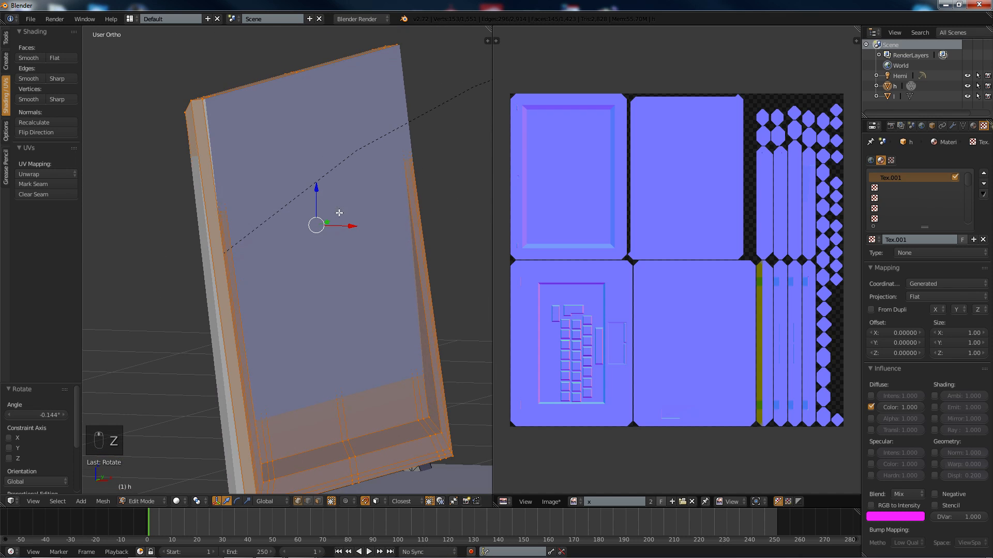
{"action": "key", "text": "r"}
{"action": "key", "text": "y"}
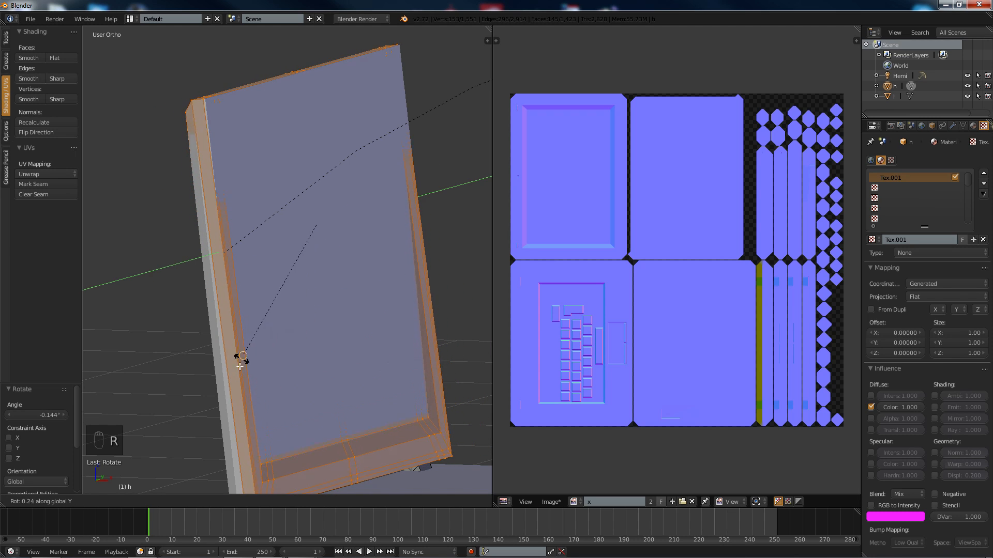
{"action": "left_click", "coordinate": [232, 399]}
{"action": "middle_click_drag", "start_coordinate": [236, 201], "coordinate": [287, 201]}
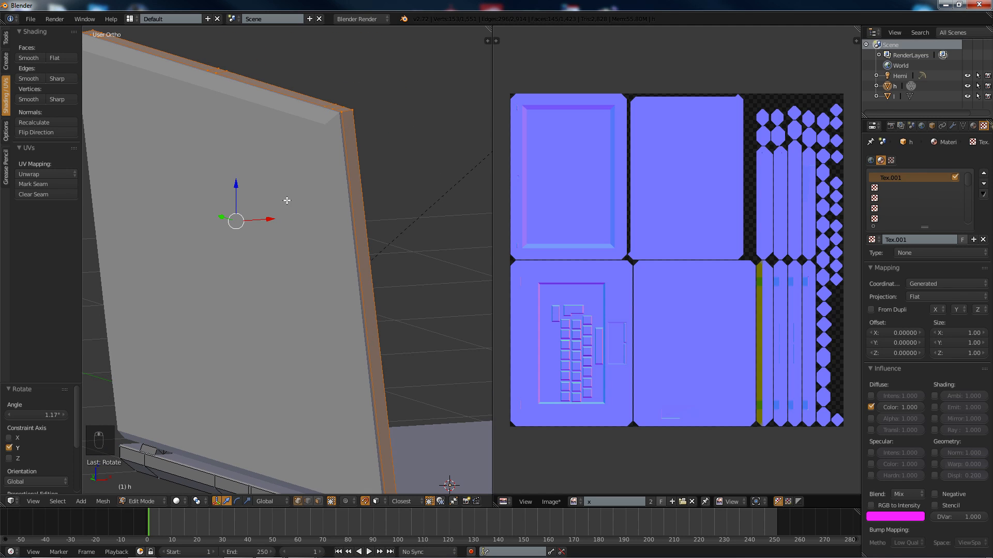
Step: In a wireframe front orthographic view, move h's screen panel -0.007 along X to line up with l's screen
{"action": "key", "text": "KP_1"}
{"action": "key", "text": "KP_5"}
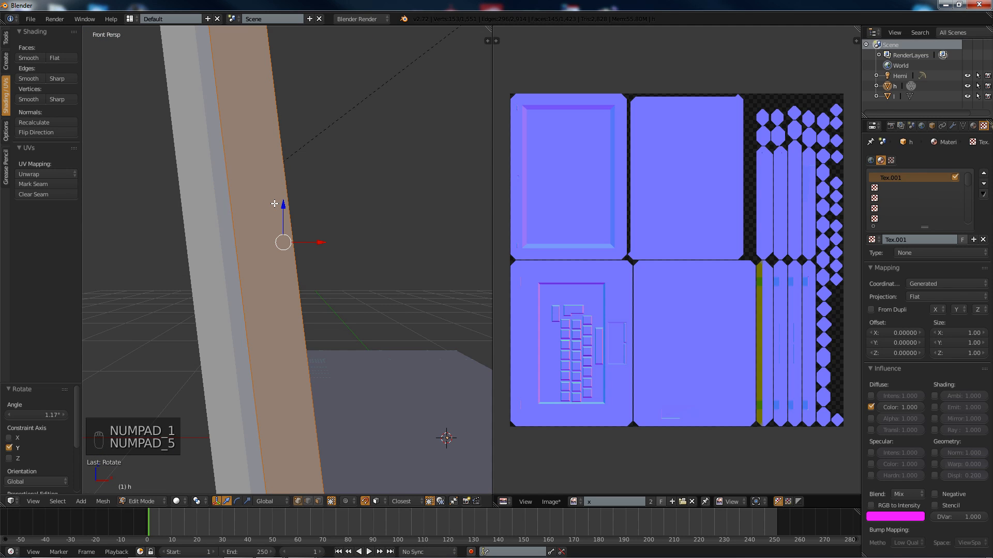
{"action": "key", "text": "KP_5"}
{"action": "key", "text": "z"}
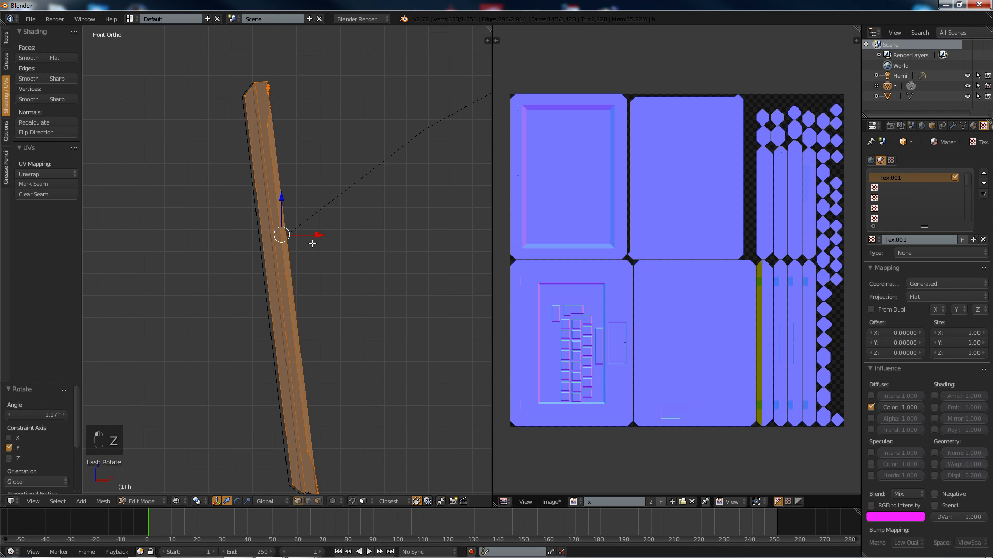
{"action": "left_click_drag", "start_coordinate": [317, 234], "coordinate": [316, 233]}
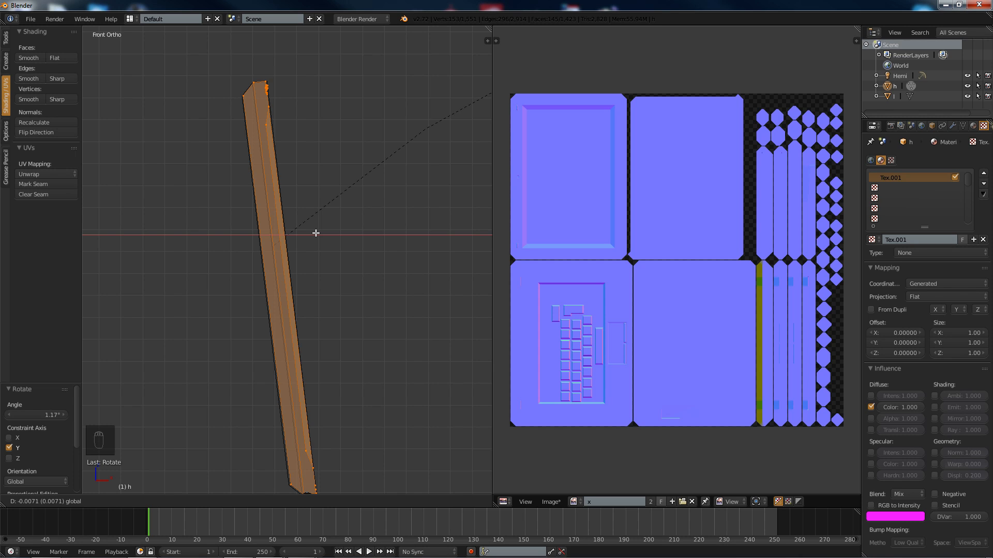
{"action": "left_click_drag", "start_coordinate": [315, 233], "coordinate": [315, 233]}
{"action": "scroll", "coordinate": [315, 234], "scroll_direction": "down", "scroll_amount": 2}
{"action": "mouse_move", "coordinate": [316, 234]}
{"action": "middle_mouse_down"}
{"action": "mouse_move", "coordinate": [331, 242]}
{"action": "mouse_move", "coordinate": [319, 233]}
{"action": "mouse_move", "coordinate": [320, 249]}
{"action": "middle_mouse_up"}
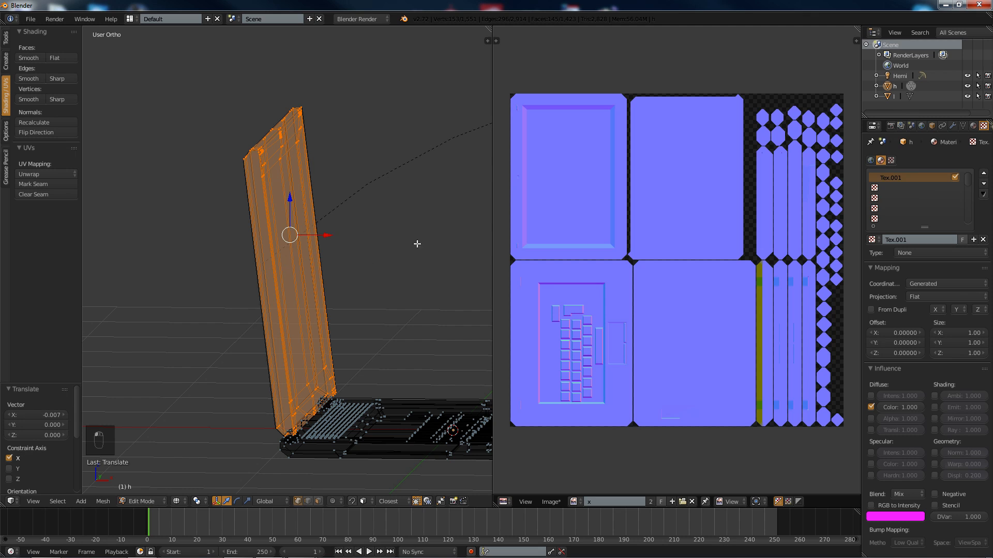
Step: Leave Edit Mode, hide laptop h and inspect l's screen and hinges in solid shading
{"action": "key", "text": "Tab"}
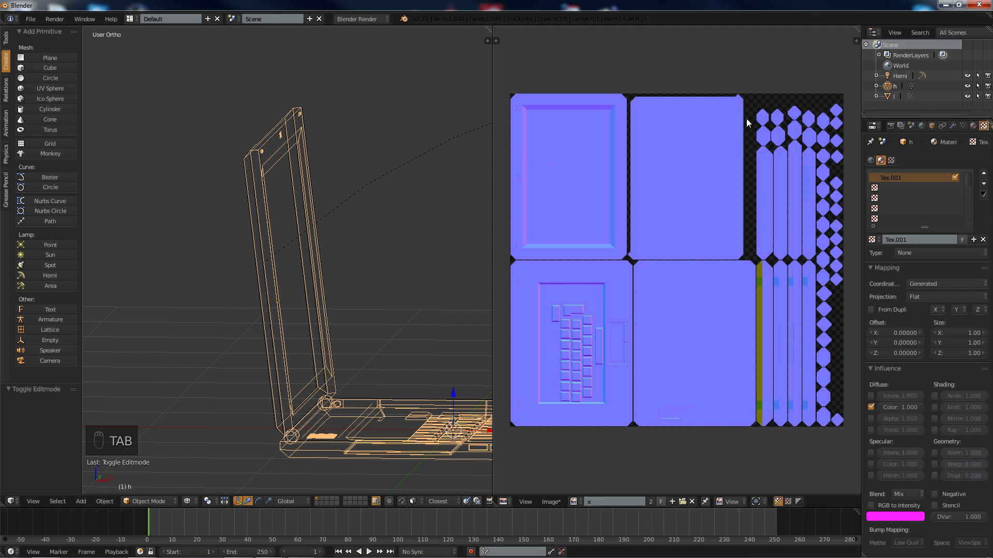
{"action": "left_click", "coordinate": [967, 86]}
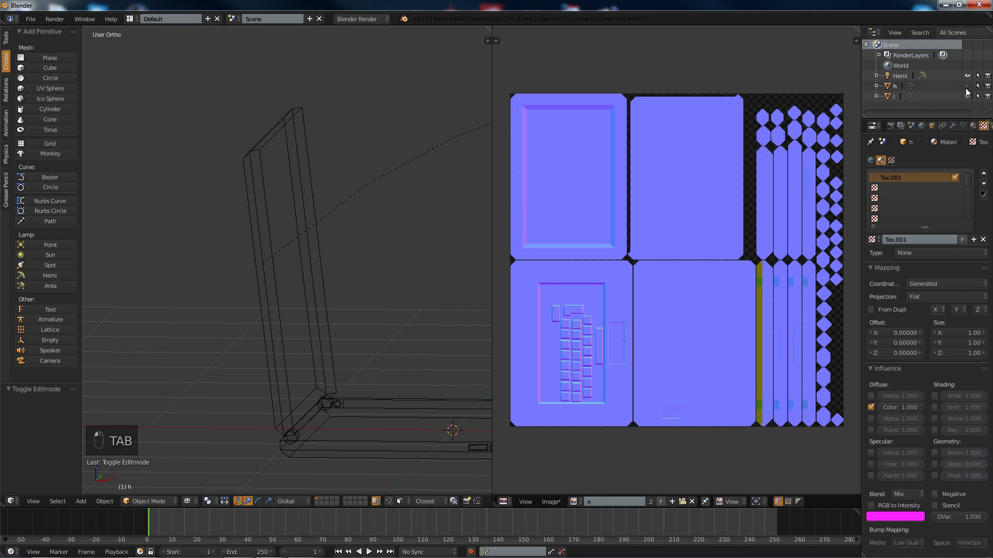
{"action": "key", "text": "Tab"}
{"action": "middle_click_drag", "start_coordinate": [409, 247], "coordinate": [408, 246]}
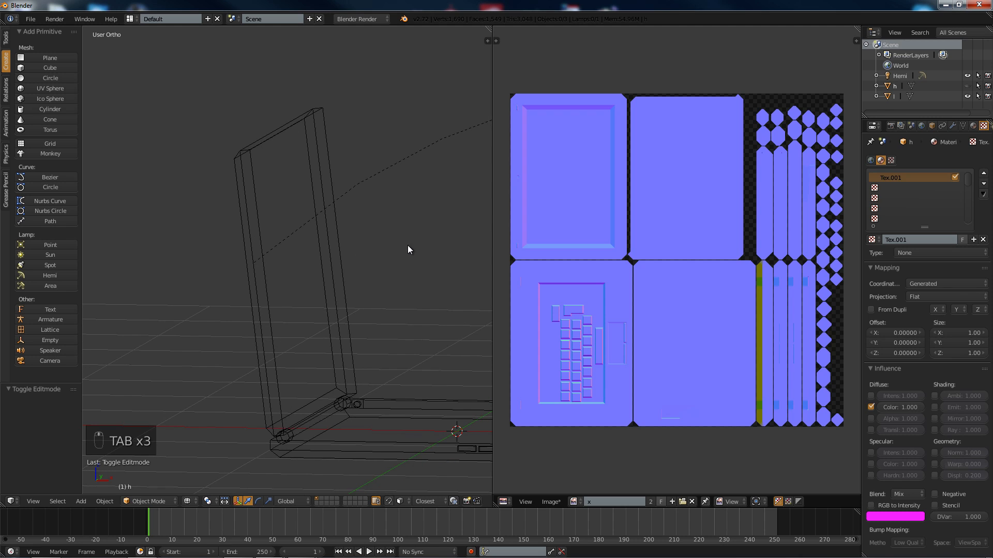
{"action": "key", "text": "Tab"}
{"action": "key", "text": "z"}
{"action": "mouse_move", "coordinate": [291, 367]}
{"action": "middle_mouse_down"}
{"action": "mouse_move", "coordinate": [324, 328]}
{"action": "mouse_move", "coordinate": [328, 370]}
{"action": "mouse_move", "coordinate": [251, 361]}
{"action": "mouse_move", "coordinate": [339, 310]}
{"action": "middle_mouse_up"}
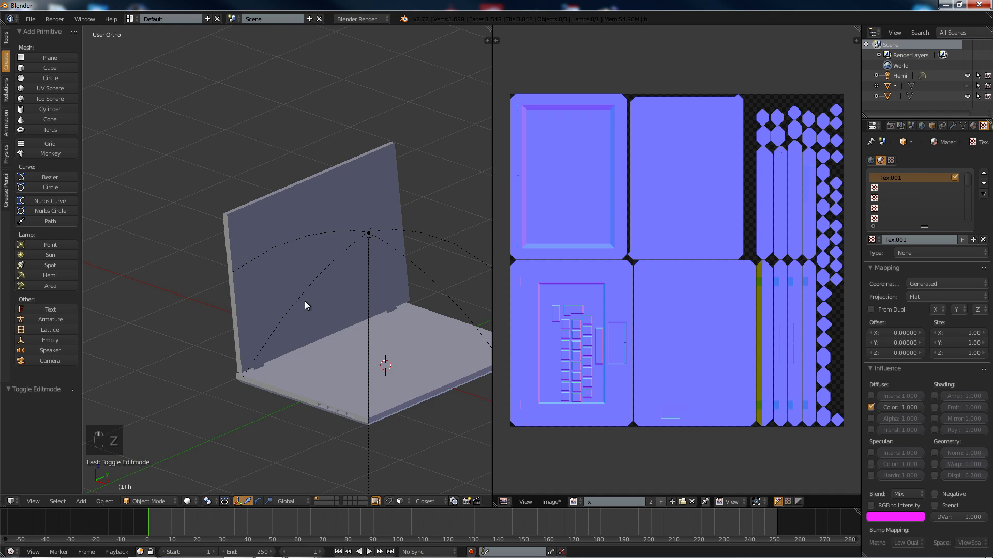
{"action": "scroll", "coordinate": [330, 355], "scroll_direction": "up", "scroll_amount": 4}
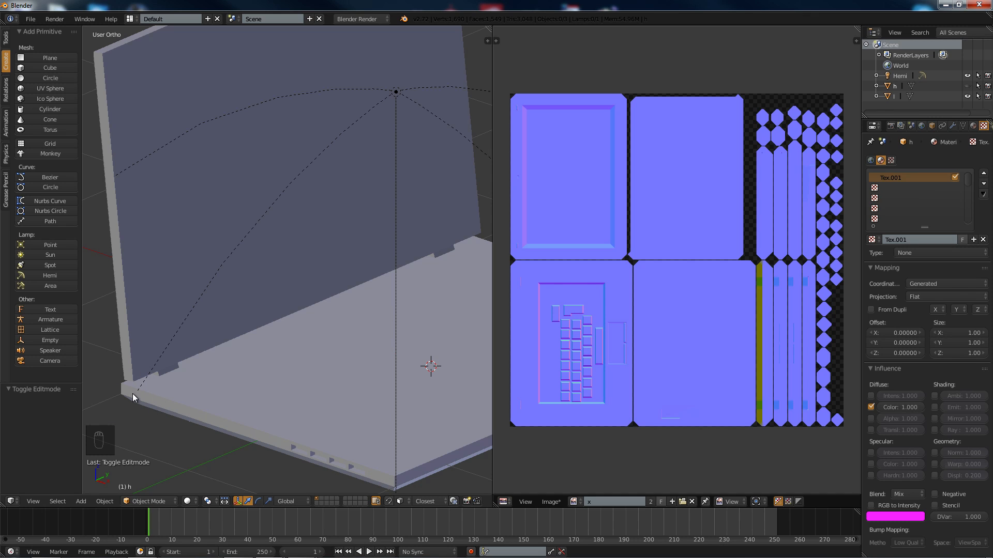
{"action": "middle_click_drag", "start_coordinate": [400, 457], "coordinate": [219, 344]}
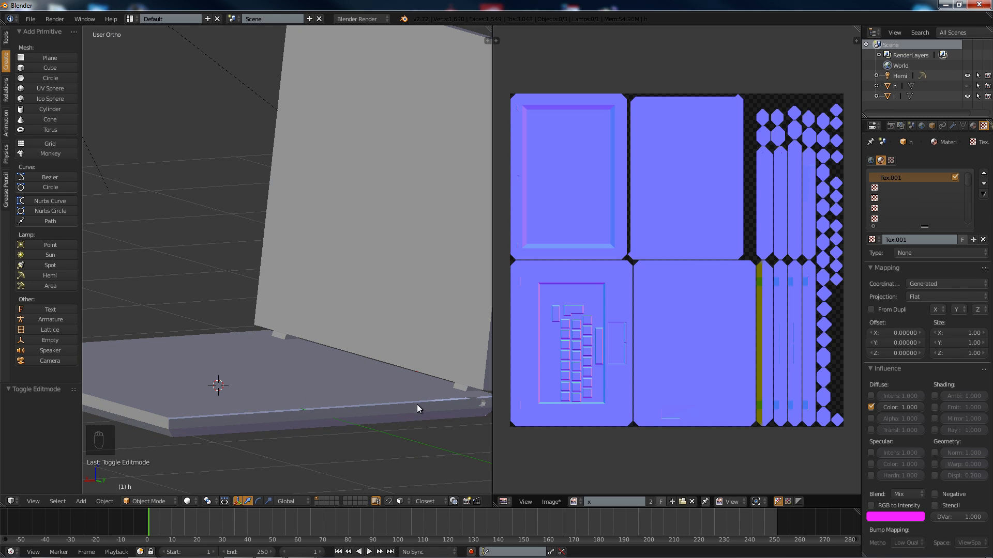
Step: Select laptop l, display it with Texture viewport shading and widen the 3D view to show the whole laptop
{"action": "right_click", "coordinate": [293, 376]}
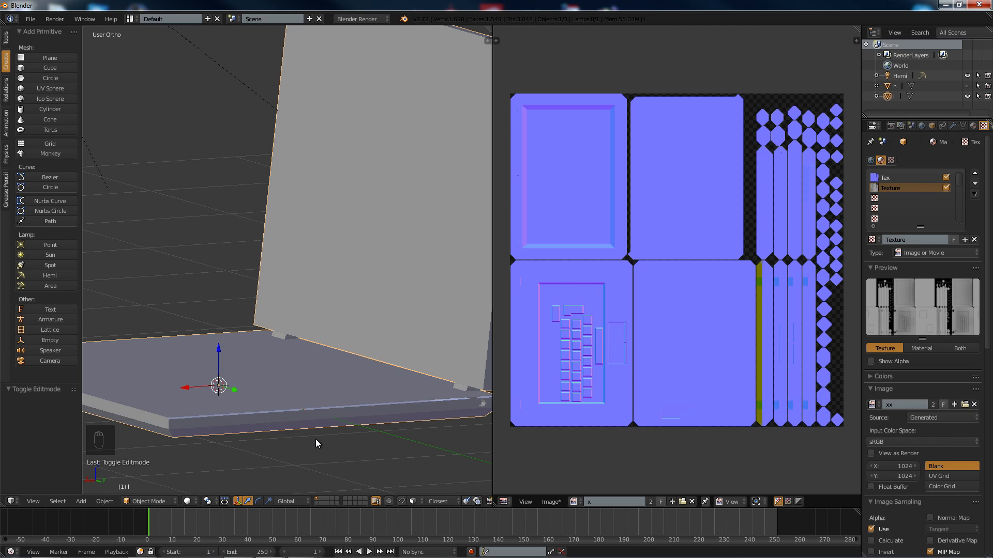
{"action": "left_click", "coordinate": [187, 501]}
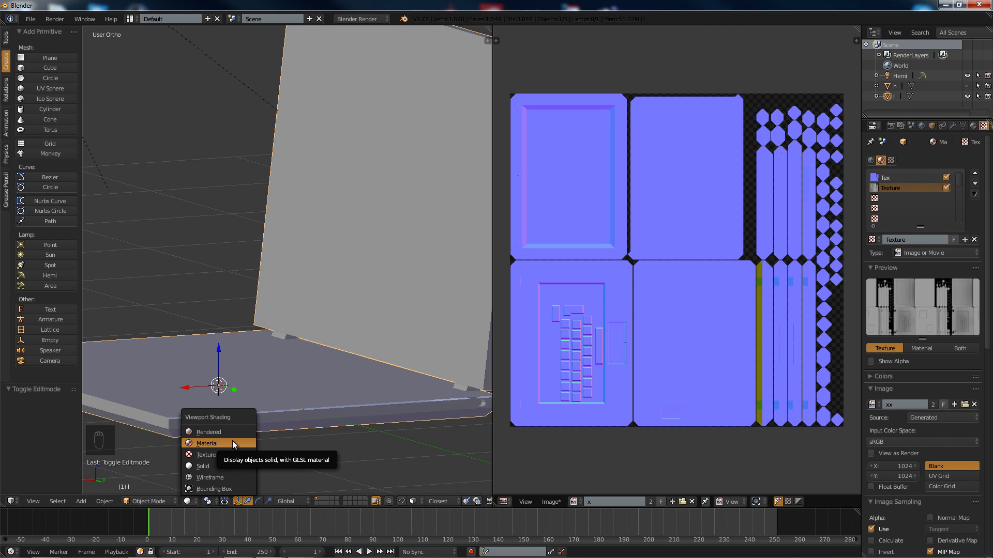
{"action": "left_click", "coordinate": [222, 453]}
{"action": "scroll", "coordinate": [277, 334], "scroll_direction": "up", "scroll_amount": 5}
{"action": "scroll", "coordinate": [277, 333], "scroll_direction": "down", "scroll_amount": 6}
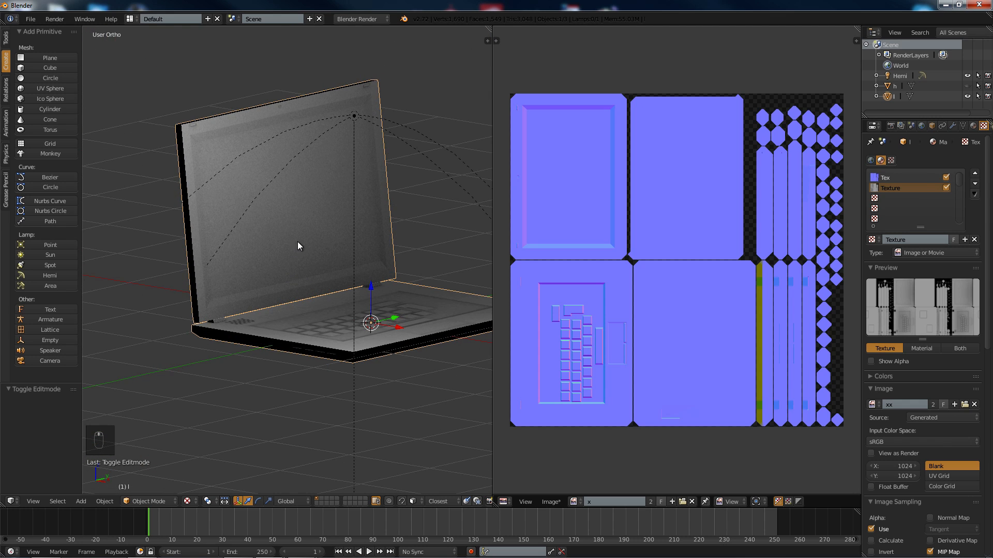
{"action": "middle_click_drag", "start_coordinate": [267, 227], "coordinate": [209, 299], "text": "shift"}
{"action": "scroll", "coordinate": [240, 436], "scroll_direction": "up", "scroll_amount": 2}
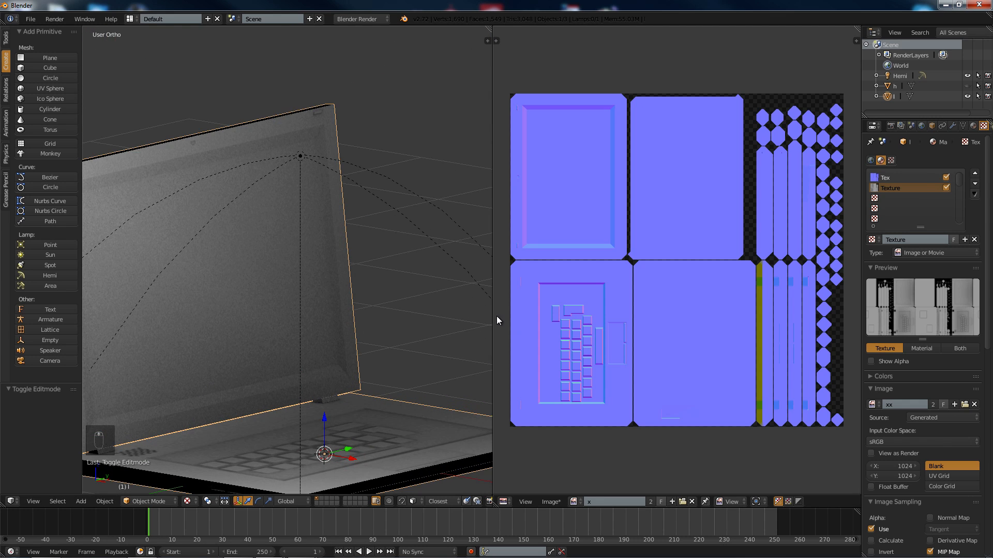
{"action": "left_click_drag", "start_coordinate": [494, 315], "coordinate": [781, 292]}
{"action": "middle_click_drag", "start_coordinate": [415, 362], "coordinate": [419, 270], "text": "shift"}
{"action": "scroll", "coordinate": [420, 253], "scroll_direction": "down", "scroll_amount": 5}
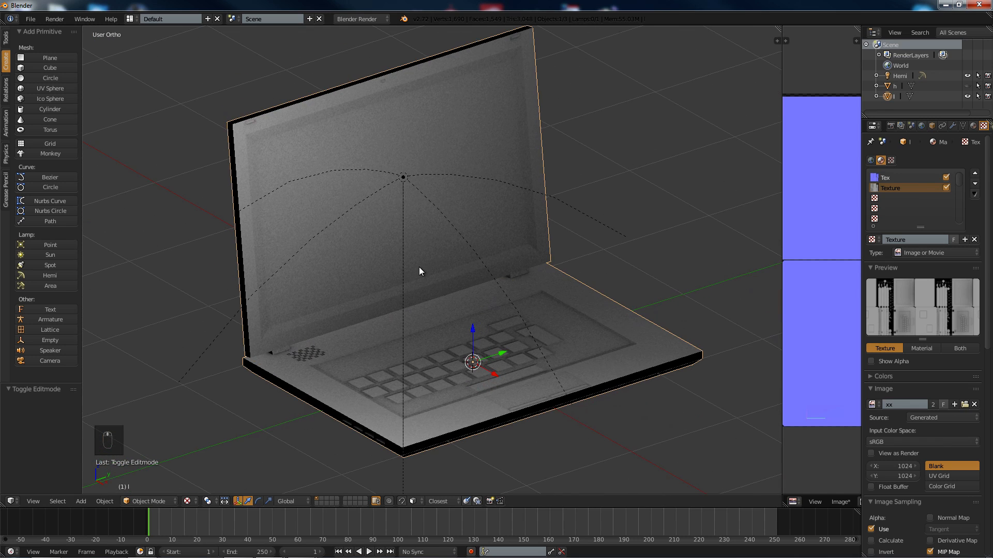
Step: Preview laptop l with Rendered viewport shading and examine the baked detail on its screen, keyboard and sides
{"action": "left_click", "coordinate": [191, 501]}
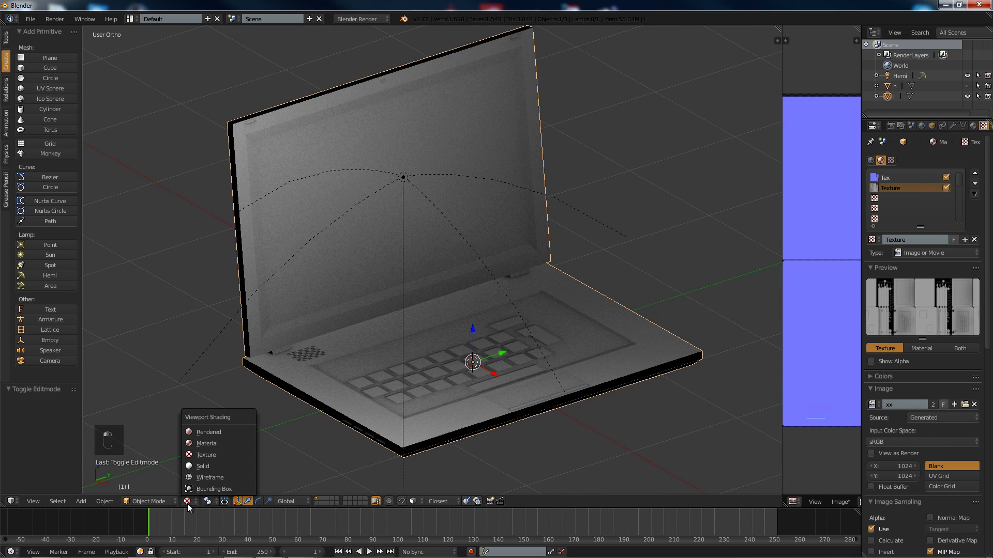
{"action": "left_click", "coordinate": [218, 432]}
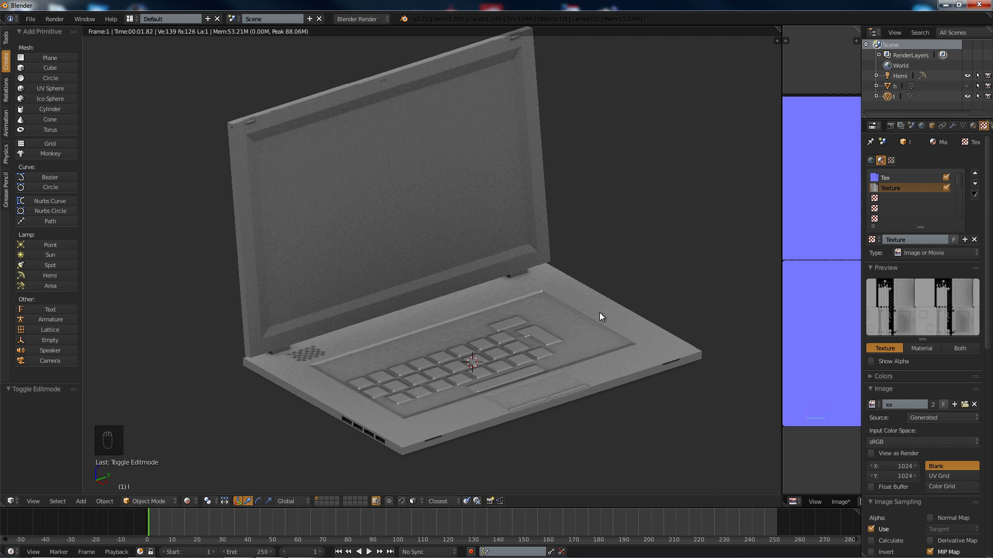
{"action": "middle_click_drag", "start_coordinate": [529, 328], "coordinate": [442, 301]}
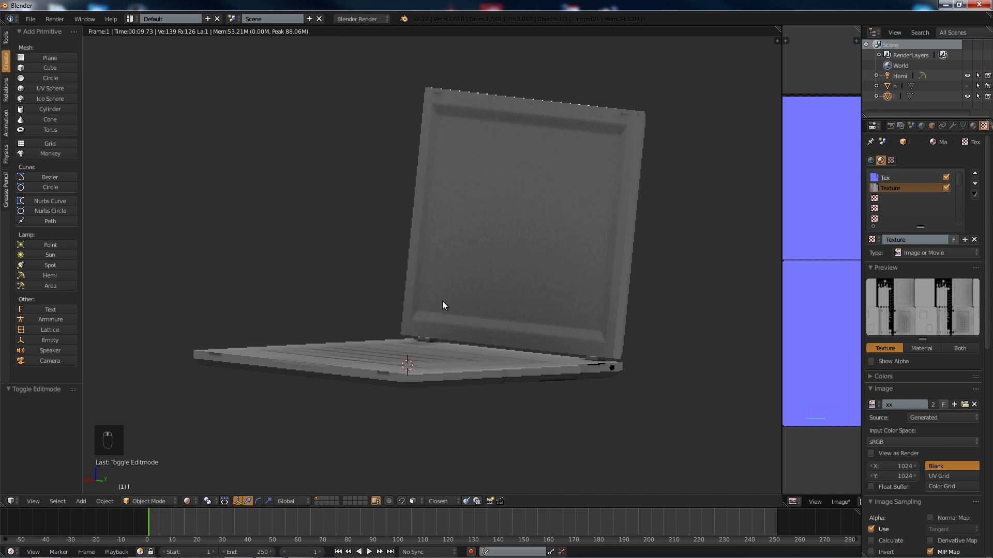
{"action": "mouse_move", "coordinate": [458, 337]}
{"action": "middle_mouse_down"}
{"action": "mouse_move", "coordinate": [479, 311]}
{"action": "mouse_move", "coordinate": [458, 353]}
{"action": "middle_mouse_up"}
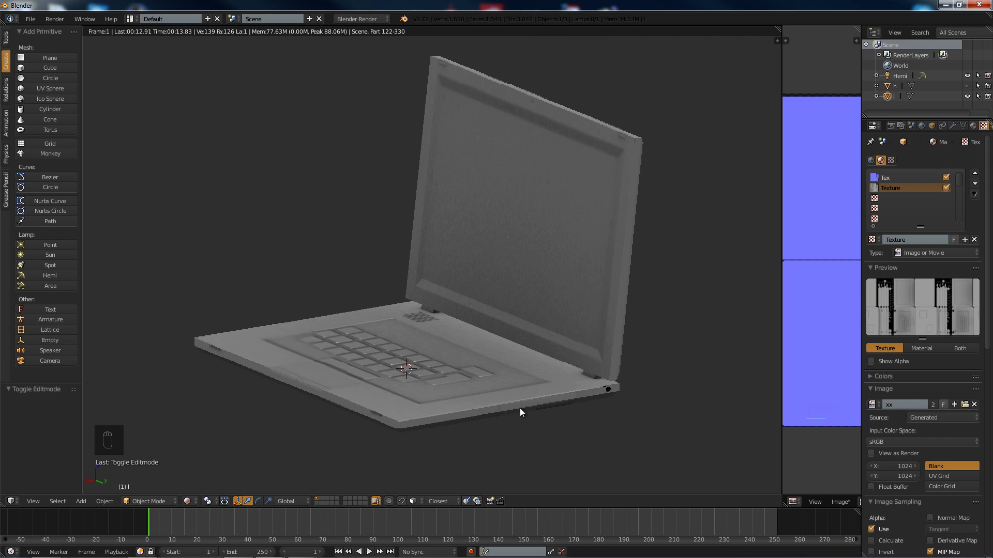
{"action": "scroll", "coordinate": [520, 408], "scroll_direction": "up", "scroll_amount": 2}
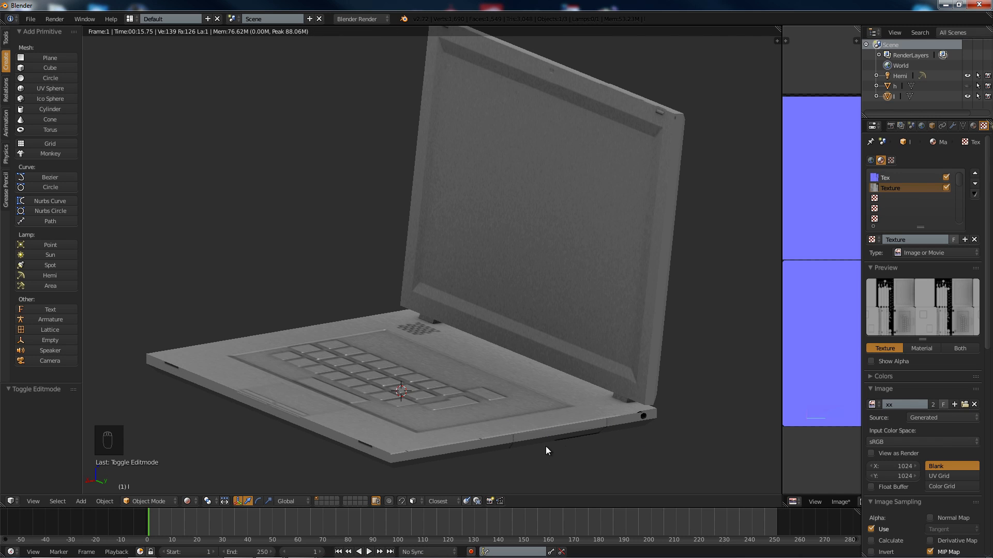
{"action": "scroll", "coordinate": [333, 422], "scroll_direction": "up", "scroll_amount": 1}
{"action": "middle_click_drag", "start_coordinate": [334, 423], "coordinate": [355, 414]}
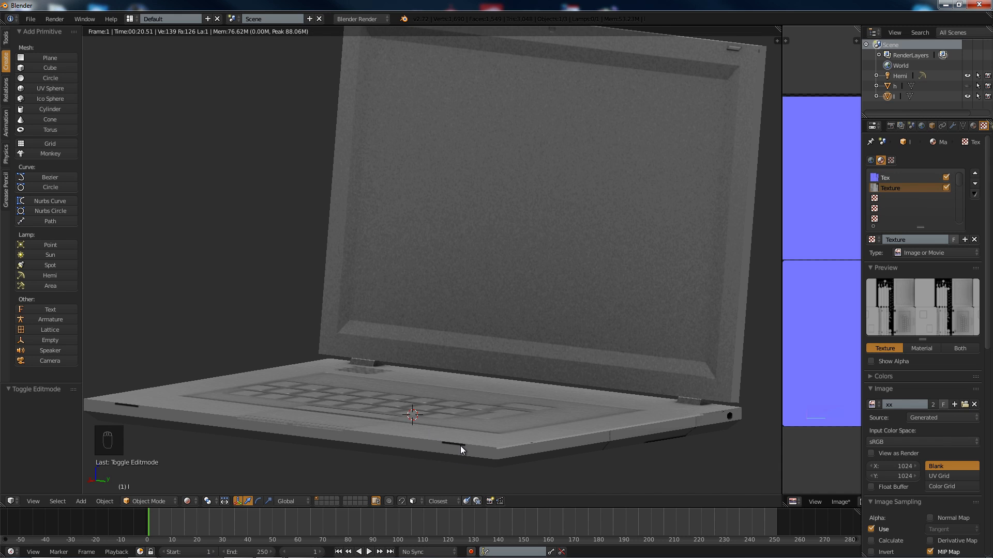
Step: Enter Edit Mode on laptop l, return to Solid viewport shading and look over its geometry from several sides
{"action": "key", "text": "Tab"}
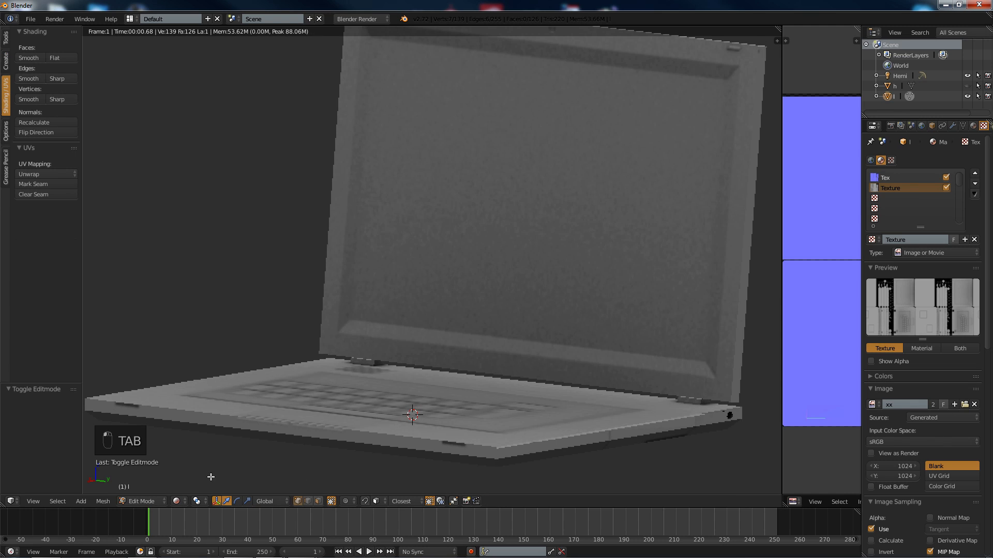
{"action": "left_click", "coordinate": [187, 501]}
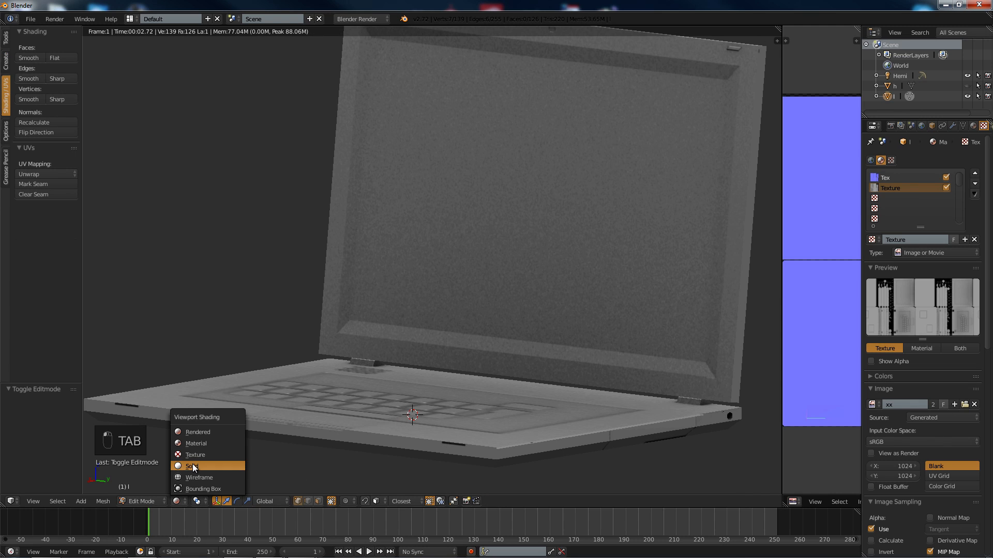
{"action": "left_click", "coordinate": [192, 463]}
{"action": "mouse_move", "coordinate": [412, 441]}
{"action": "middle_mouse_down"}
{"action": "mouse_move", "coordinate": [437, 441]}
{"action": "mouse_move", "coordinate": [401, 451]}
{"action": "middle_mouse_up"}
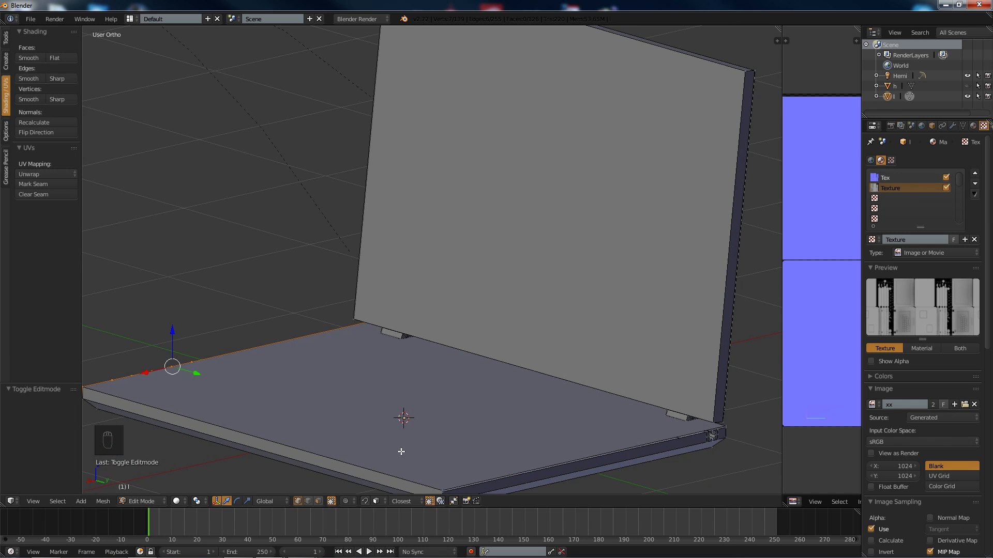
{"action": "scroll", "coordinate": [401, 451], "scroll_direction": "down", "scroll_amount": 2}
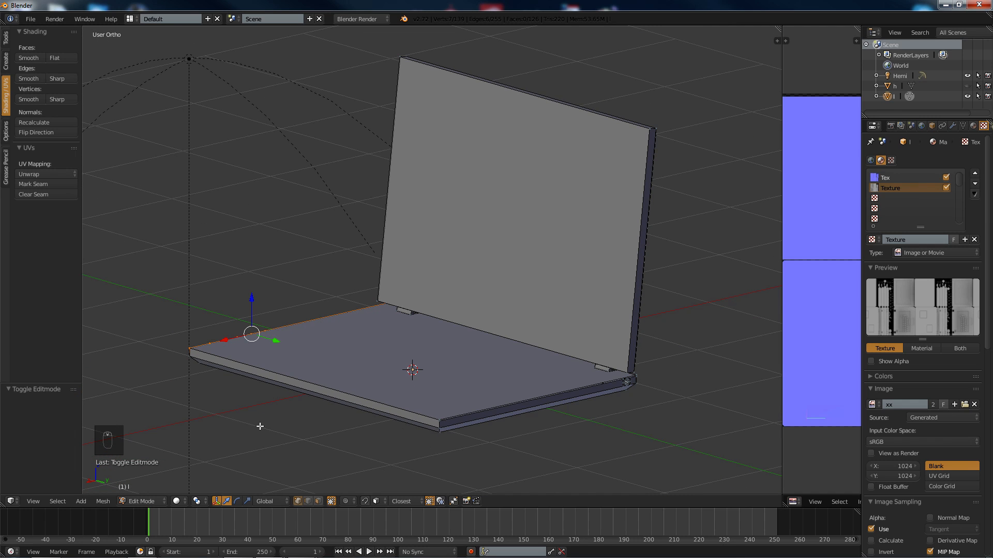
{"action": "middle_click_drag", "start_coordinate": [351, 373], "coordinate": [402, 351]}
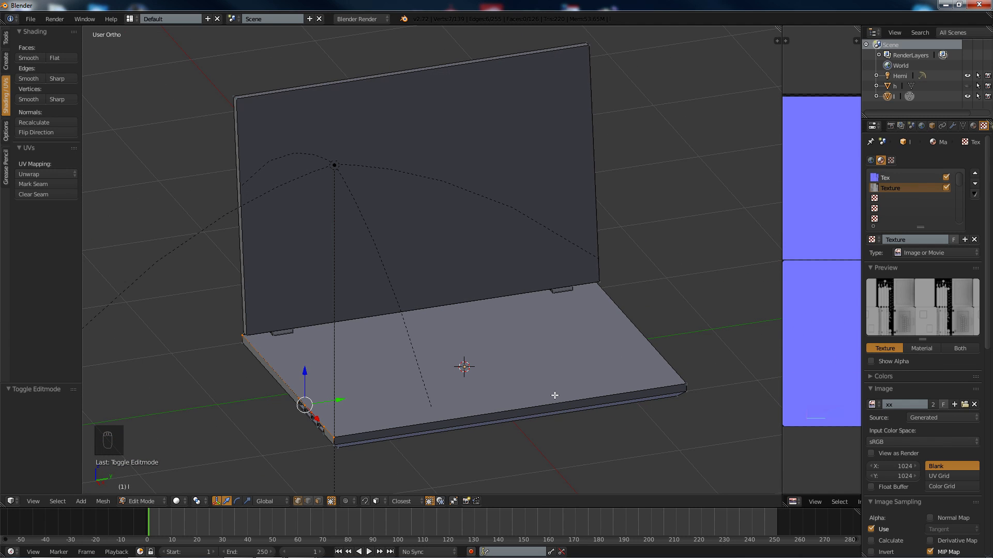
{"action": "middle_click_drag", "start_coordinate": [473, 365], "coordinate": [480, 364]}
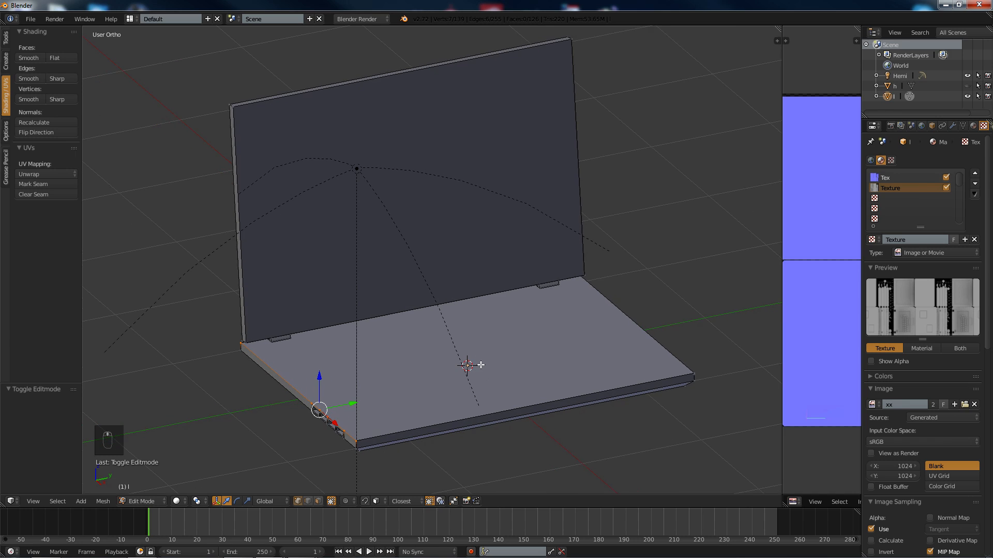